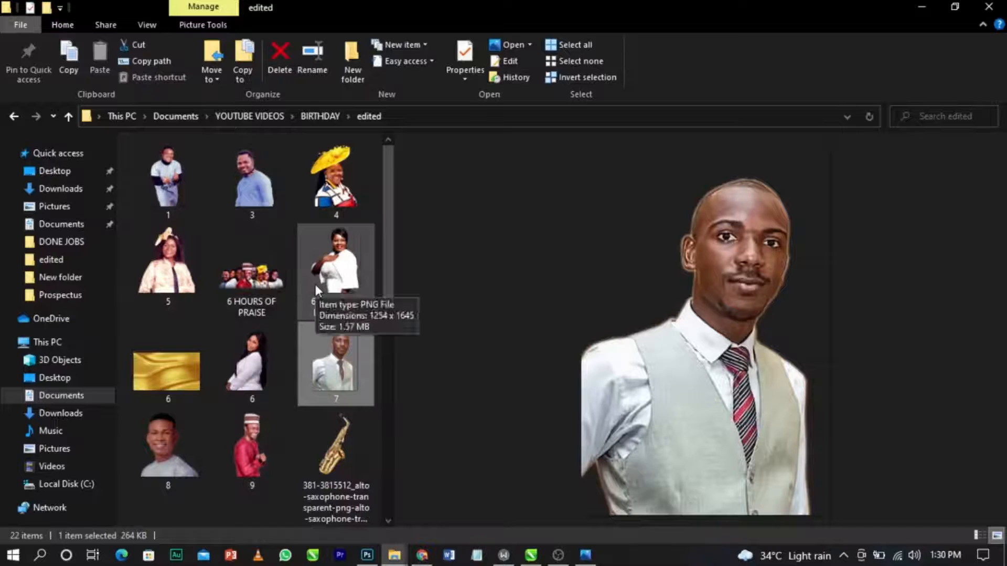
Preview the edited images 6 HOURS OF PRAISE, 3, 4, 6 HOURS OF PRAISE+++ and 7, then return to CorelDRAW.
{"action": "scroll", "coordinate": [314, 285], "scroll_direction": "down", "scroll_amount": 7}
{"action": "scroll", "coordinate": [307, 287], "scroll_direction": "up", "scroll_amount": 7}
{"action": "left_click", "coordinate": [252, 275]}
{"action": "left_click", "coordinate": [252, 181]}
{"action": "left_click", "coordinate": [335, 181]}
{"action": "left_click", "coordinate": [336, 265]}
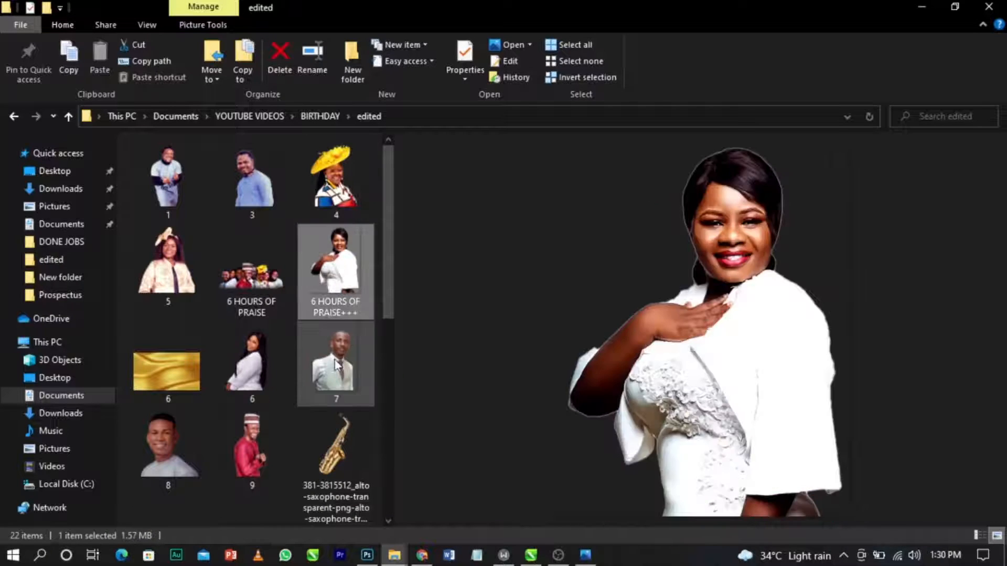
{"action": "left_click", "coordinate": [335, 364]}
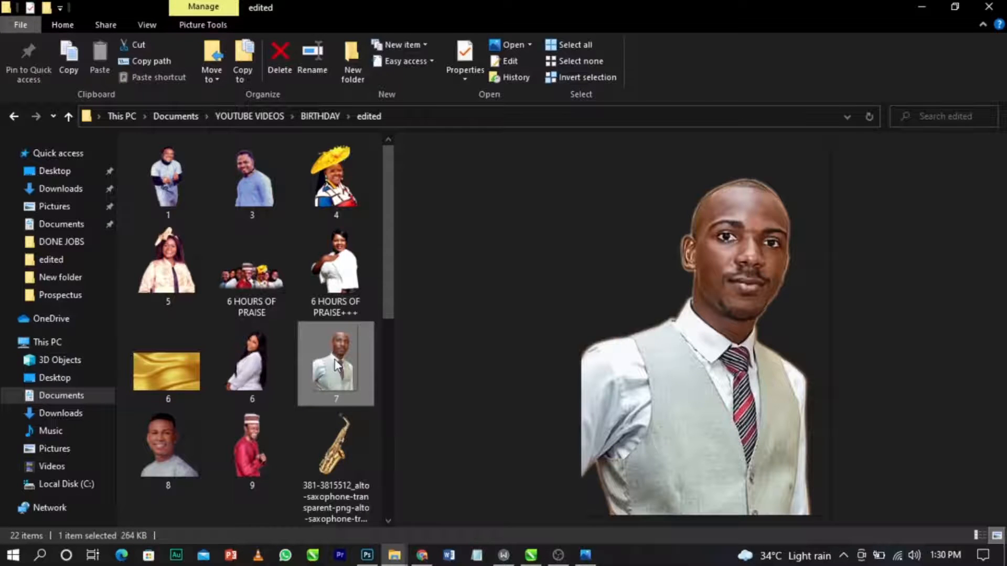
{"action": "scroll", "coordinate": [336, 365], "scroll_direction": "down", "scroll_amount": 5}
{"action": "scroll", "coordinate": [313, 349], "scroll_direction": "up", "scroll_amount": 5}
{"action": "scroll", "coordinate": [313, 348], "scroll_direction": "down", "scroll_amount": 5}
{"action": "scroll", "coordinate": [314, 349], "scroll_direction": "up", "scroll_amount": 4}
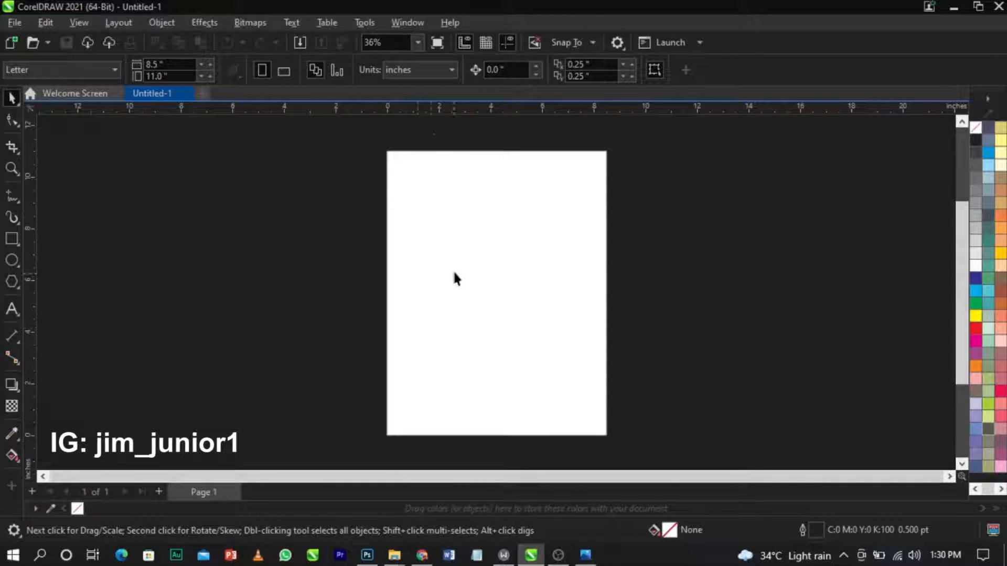
Keep inches as the unit, set the page to 7 × 7 inches, and fit it to the window.
{"action": "left_click", "coordinate": [433, 74]}
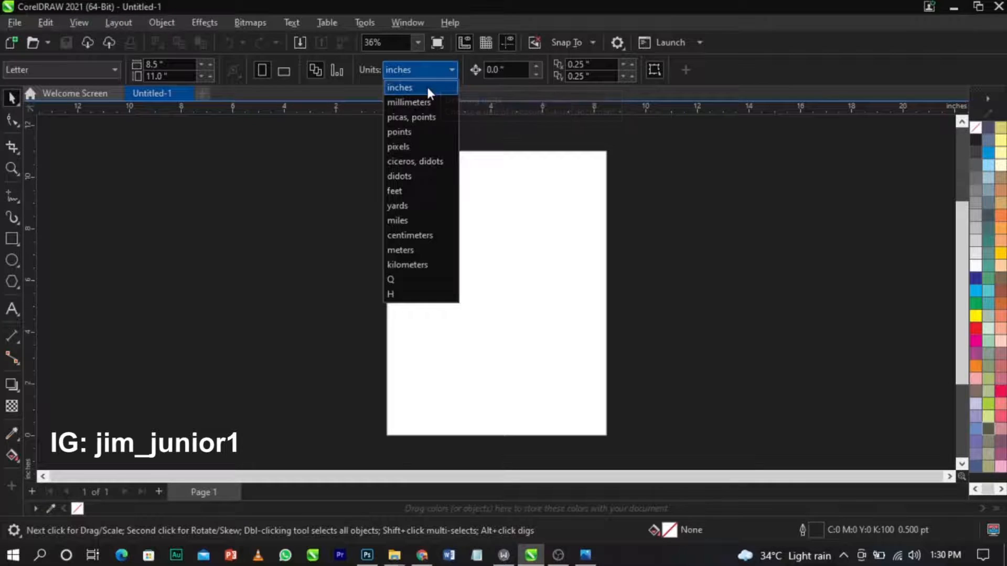
{"action": "left_click", "coordinate": [428, 88]}
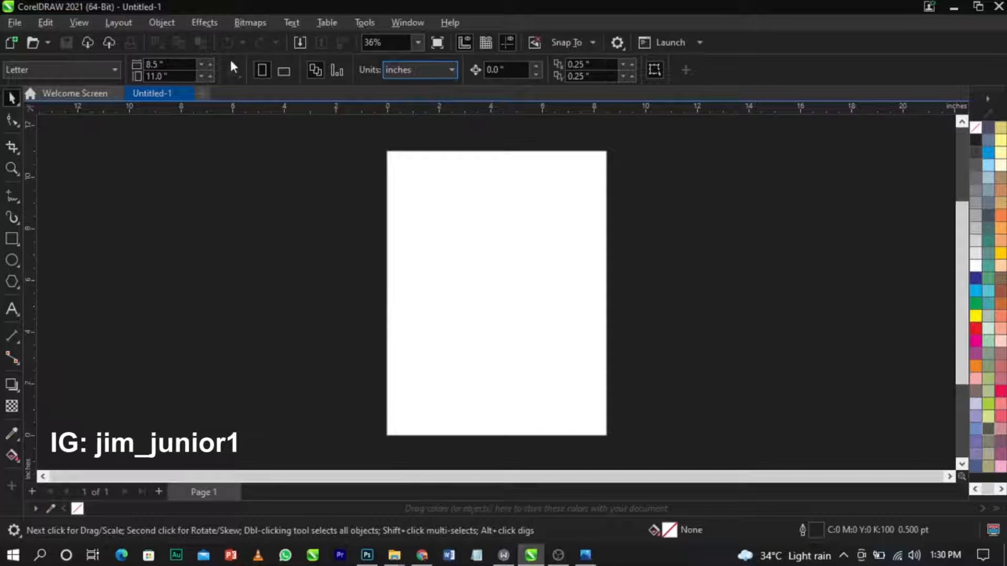
{"action": "left_click", "coordinate": [147, 65]}
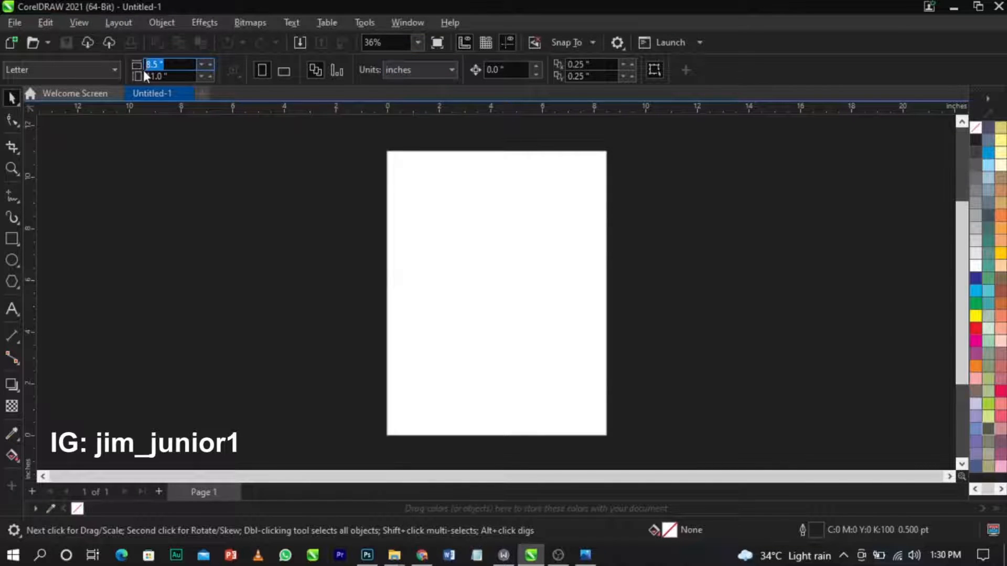
{"action": "type", "text": "7"}
{"action": "key", "text": "Tab"}
{"action": "type", "text": "7"}
{"action": "key", "text": "Return"}
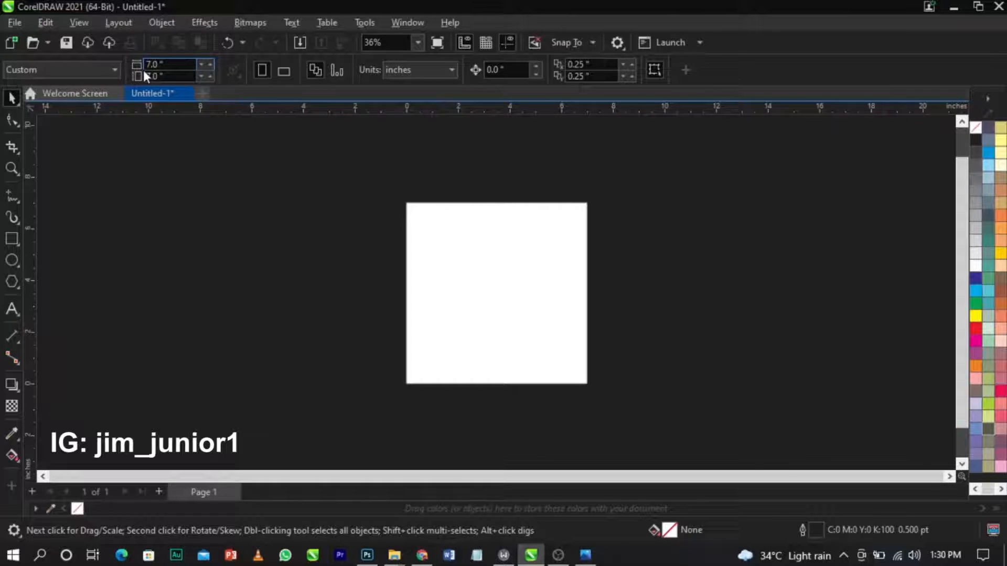
{"action": "key", "text": "shift+F4"}
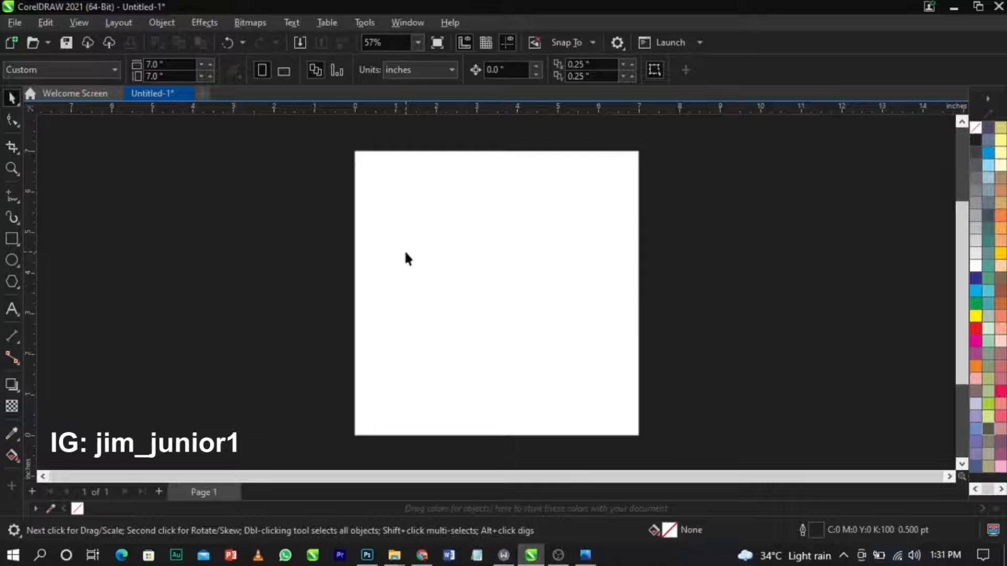
Draw a rectangle and size it to 7 × 7 inches.
{"action": "left_click", "coordinate": [10, 237]}
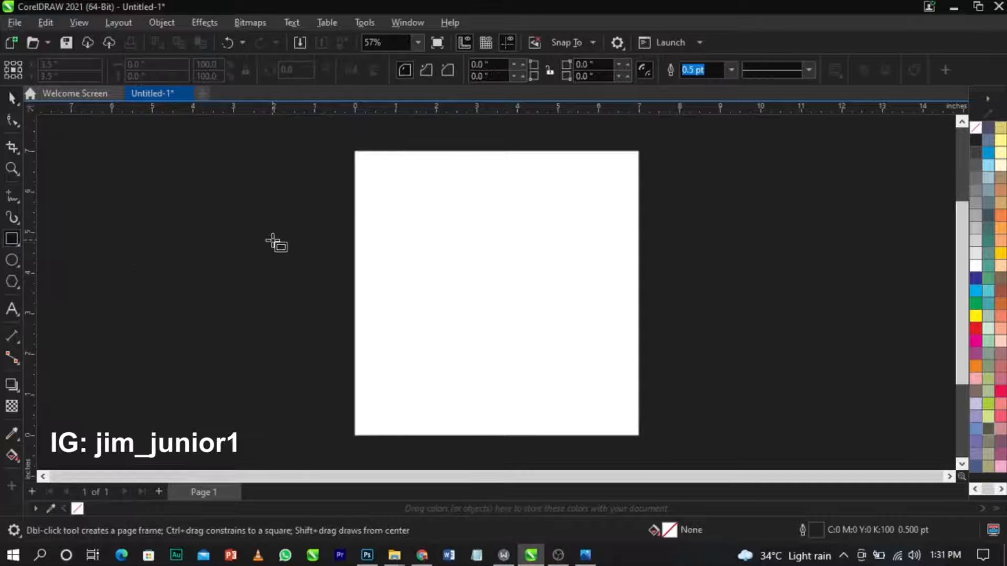
{"action": "left_click_drag", "start_coordinate": [371, 198], "coordinate": [568, 423]}
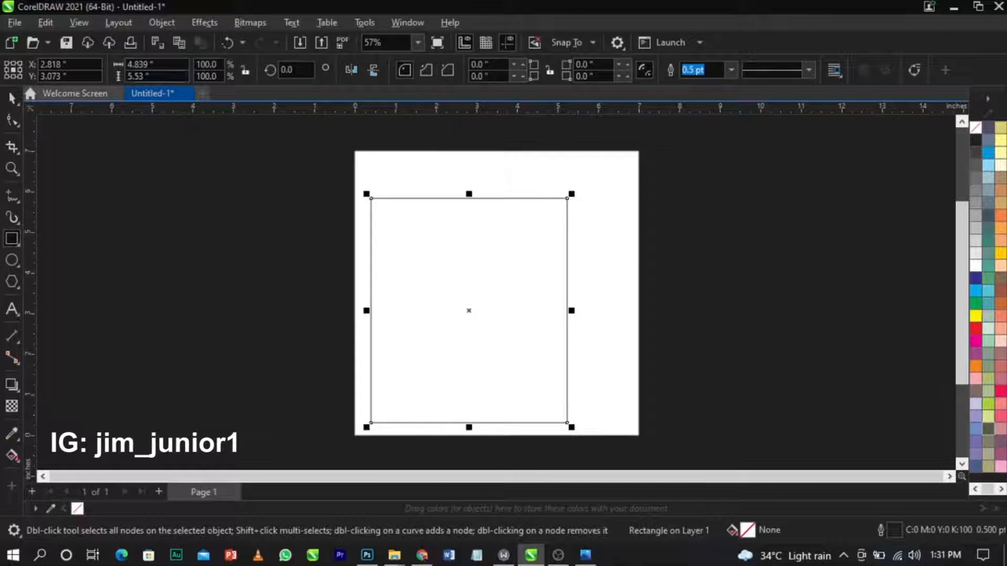
{"action": "left_click", "coordinate": [152, 64]}
{"action": "type", "text": "7"}
{"action": "key", "text": "Tab"}
{"action": "type", "text": "7"}
{"action": "key", "text": "Return"}
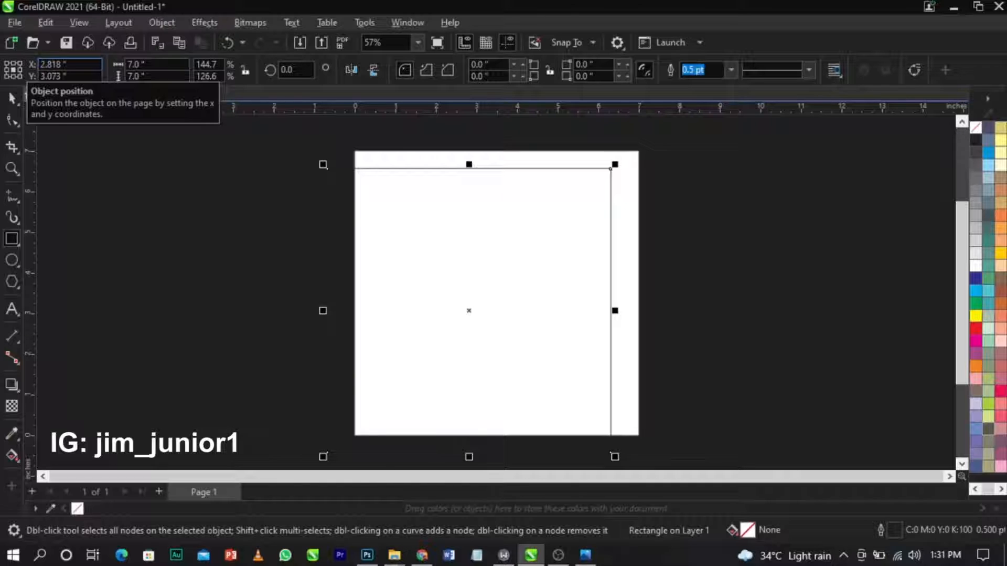
Centre the rectangle on the page and remove its outline.
{"action": "key", "text": "p"}
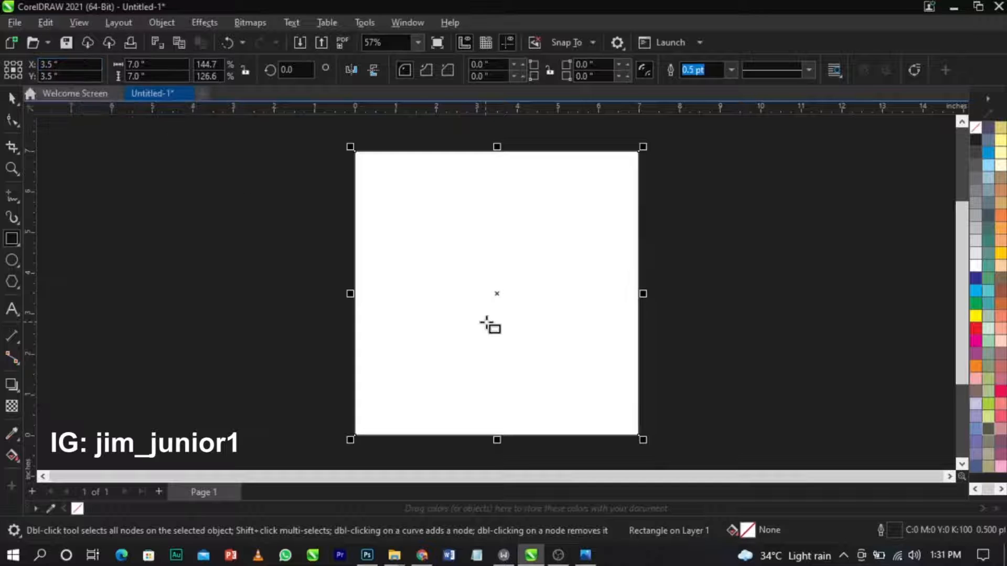
{"action": "key", "text": "space"}
{"action": "left_click_drag", "start_coordinate": [602, 189], "coordinate": [573, 233]}
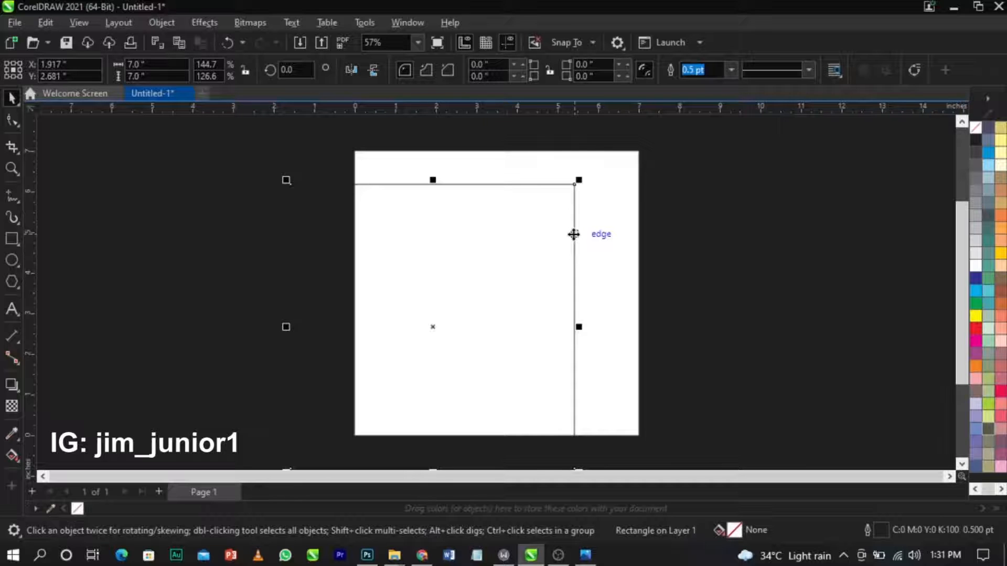
{"action": "key", "text": "p"}
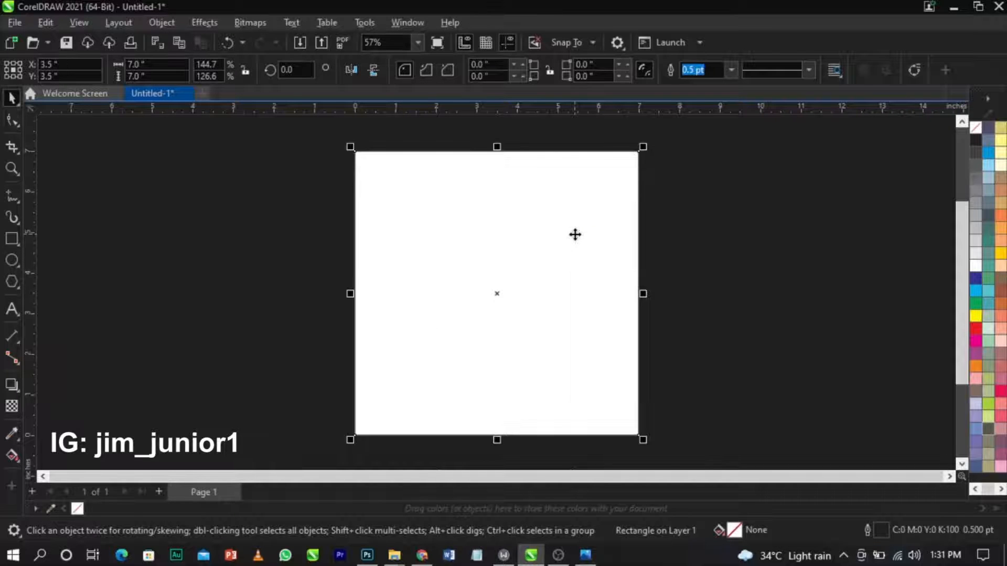
{"action": "right_click", "coordinate": [976, 130]}
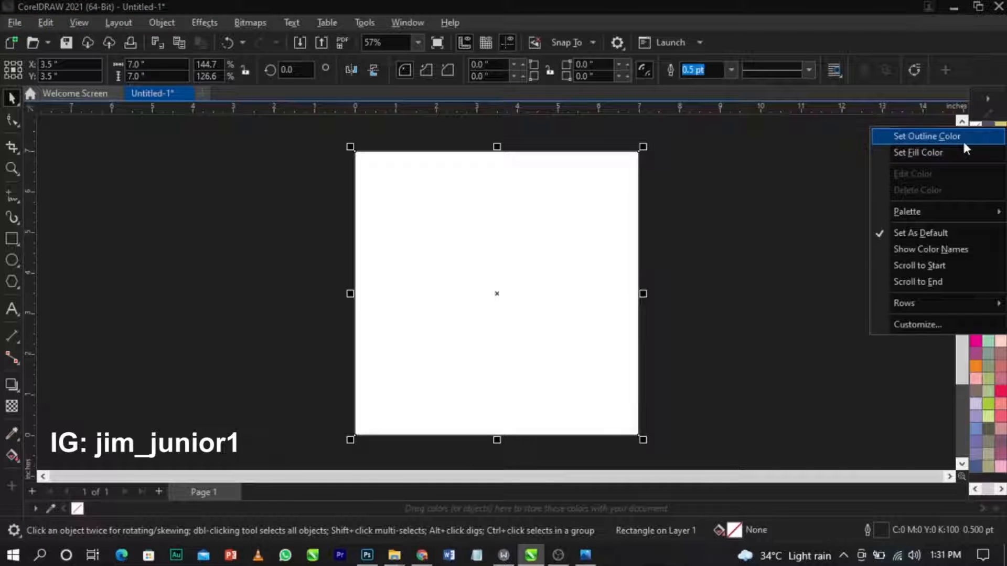
{"action": "left_click", "coordinate": [963, 137]}
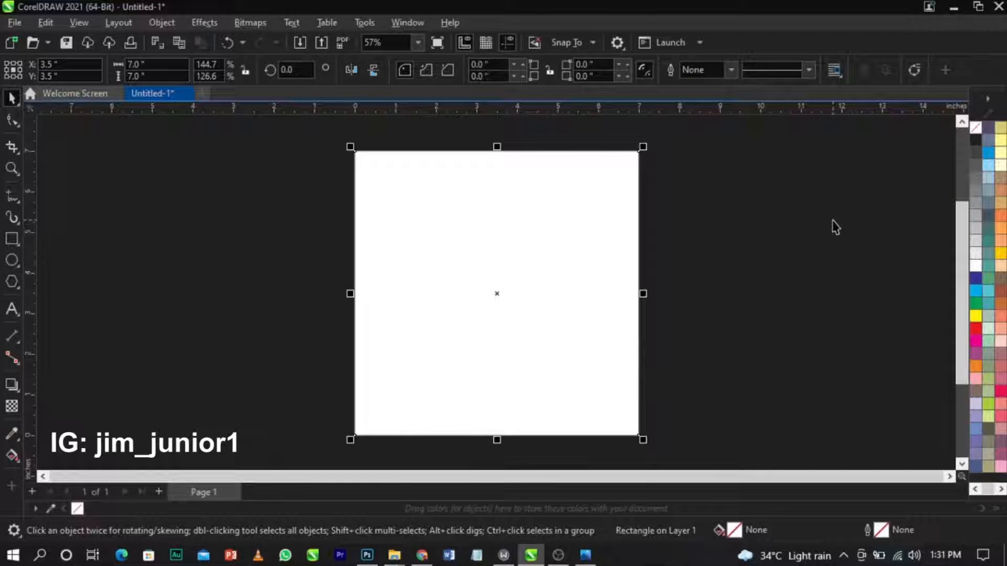
{"action": "left_click", "coordinate": [835, 226]}
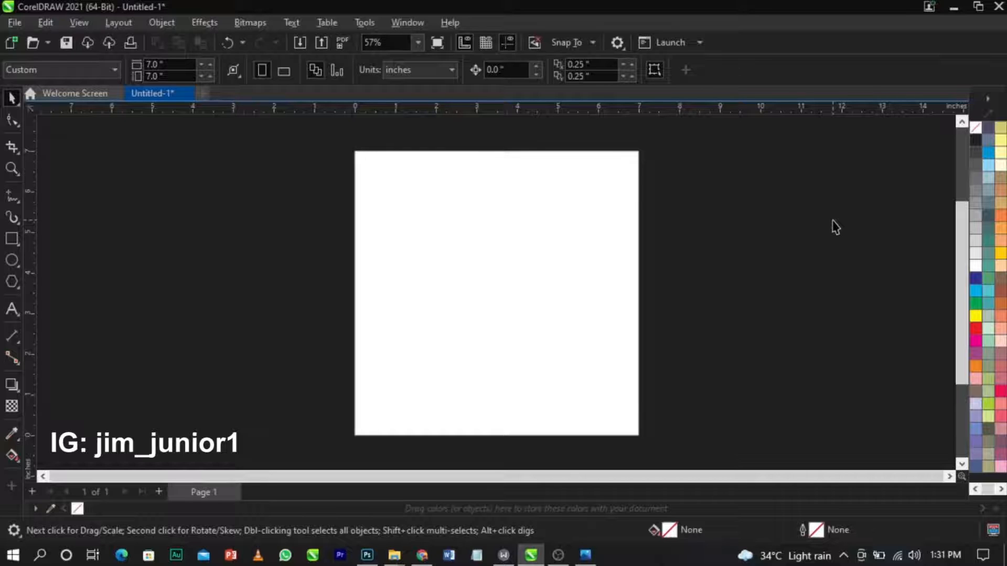
{"action": "left_click", "coordinate": [587, 556]}
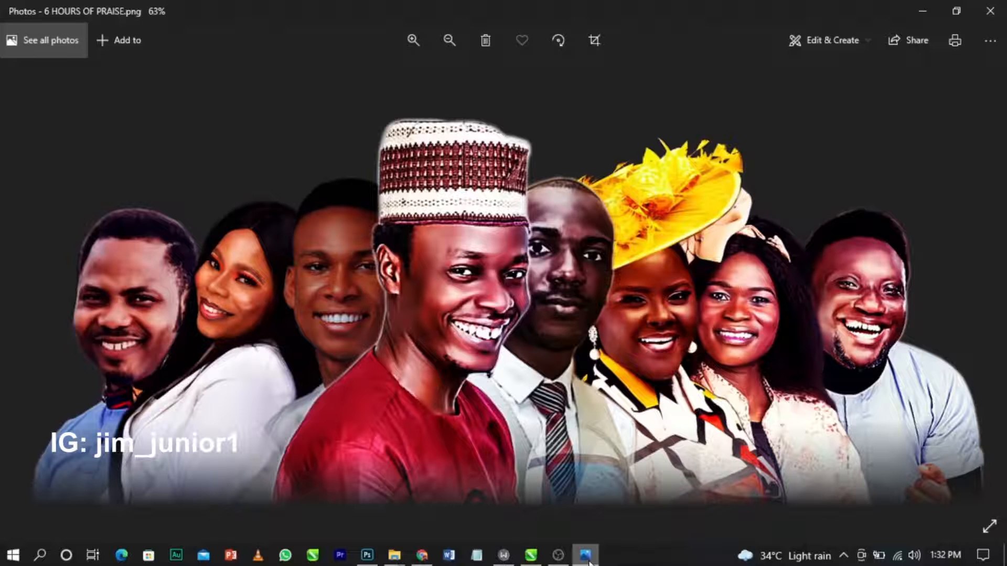
{"action": "left_click", "coordinate": [997, 7]}
{"action": "left_click", "coordinate": [522, 247]}
{"action": "left_click", "coordinate": [683, 264]}
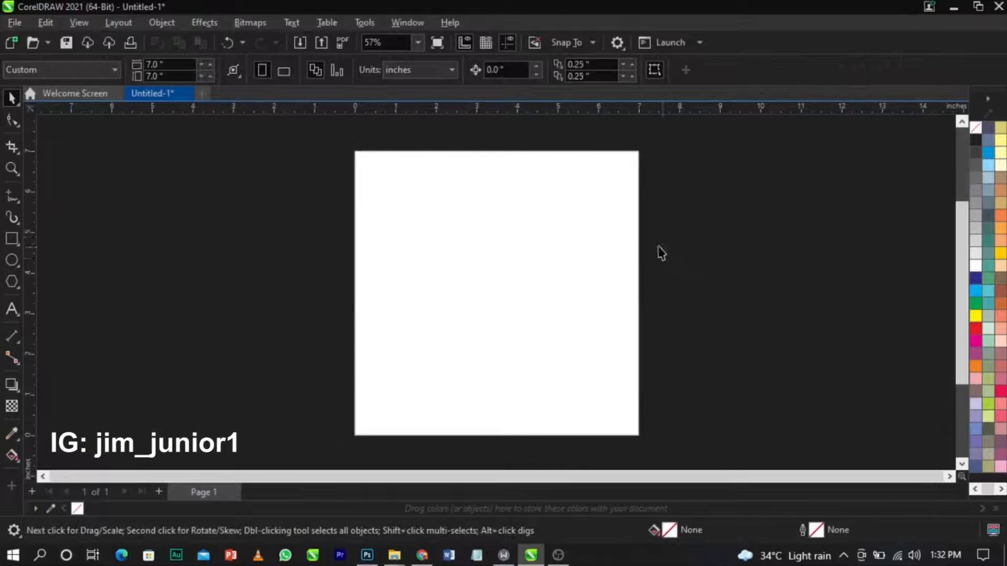
Start File > Import and browse to Documents > YOUTUBE VIDEOS > BIRTHDAY > edited.
{"action": "right_click", "coordinate": [313, 240]}
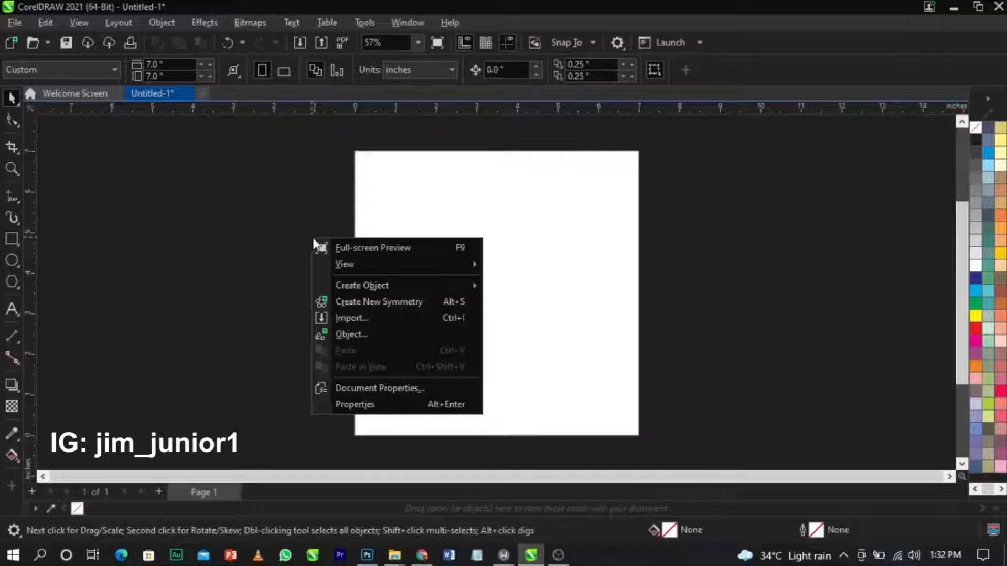
{"action": "left_click", "coordinate": [368, 319]}
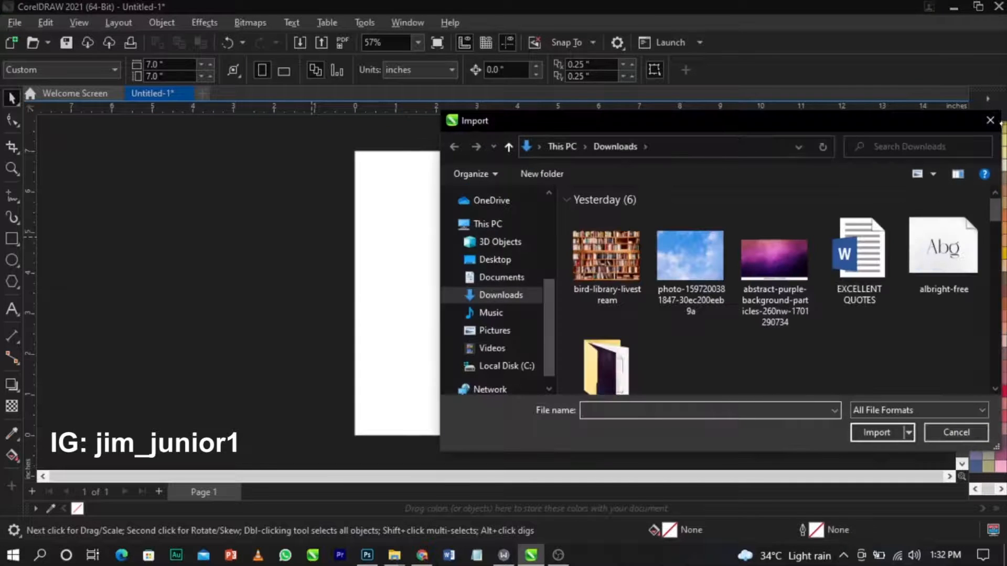
{"action": "left_click", "coordinate": [990, 120]}
{"action": "left_click", "coordinate": [14, 23]}
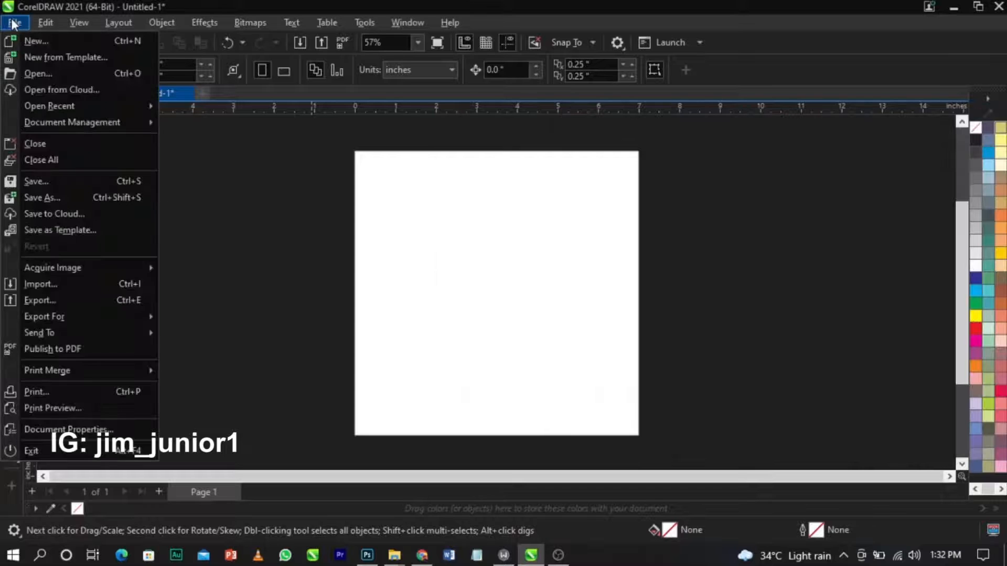
{"action": "left_click", "coordinate": [46, 286]}
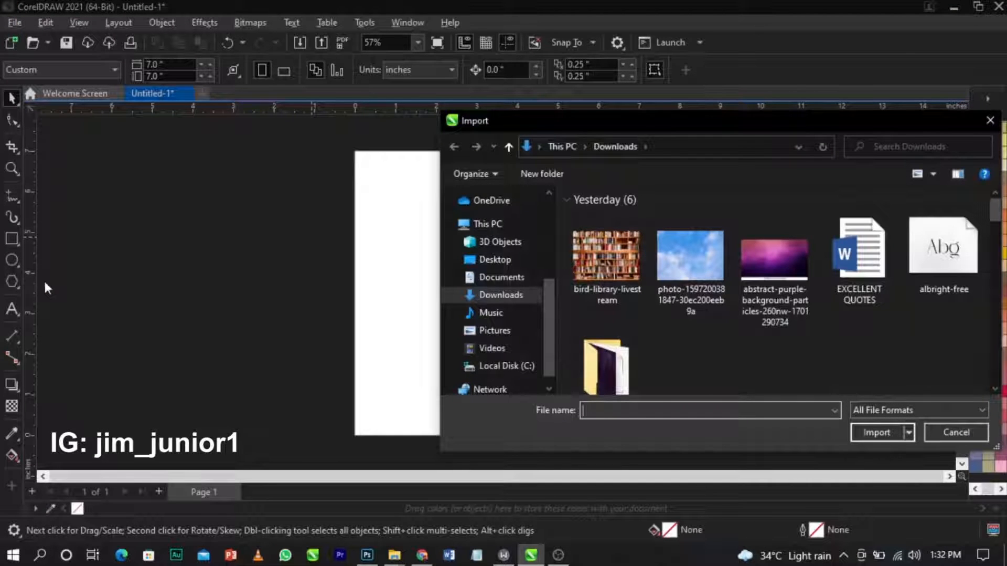
{"action": "left_click", "coordinate": [511, 277]}
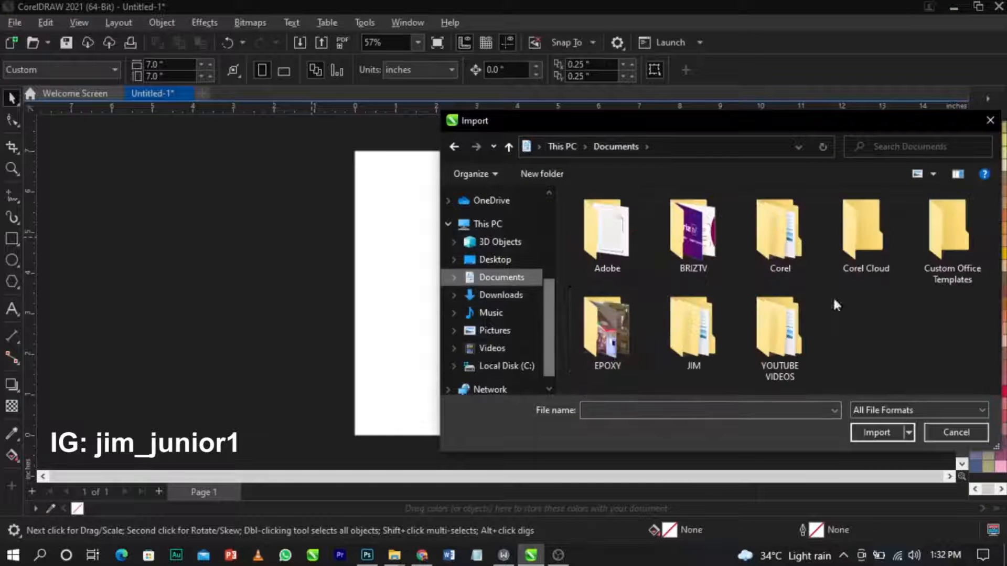
{"action": "double_click", "coordinate": [779, 333]}
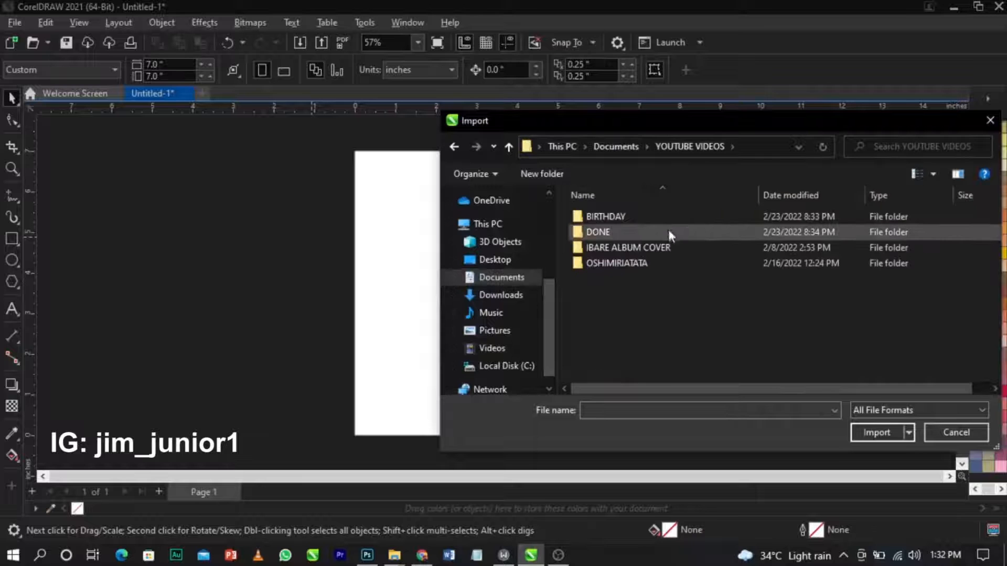
{"action": "double_click", "coordinate": [670, 217]}
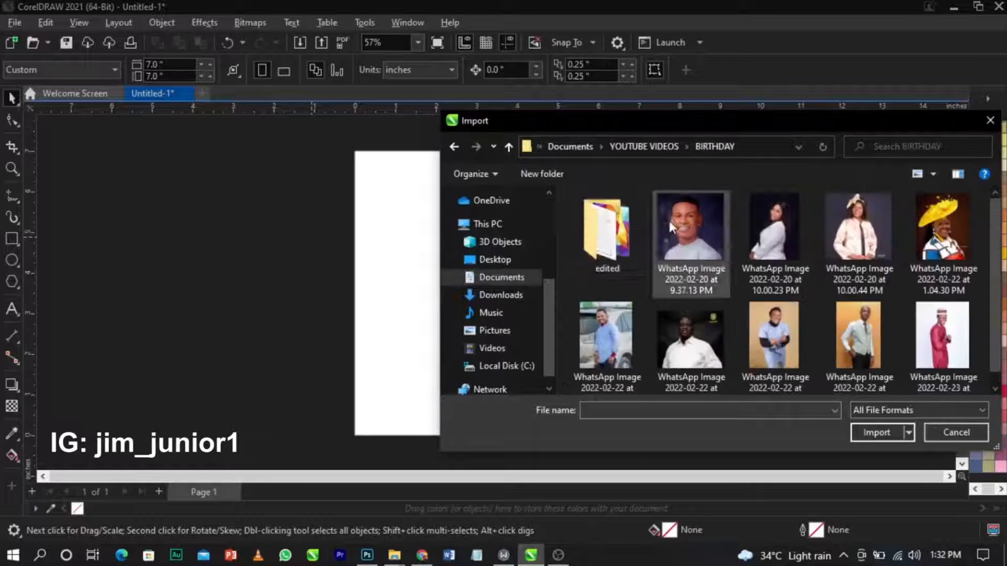
{"action": "double_click", "coordinate": [597, 231]}
Select portraits 1, 3, 4, 5, 8, 7 and the 6 HOURS OF PRAISE+++ photo.
{"action": "left_click", "coordinate": [597, 231]}
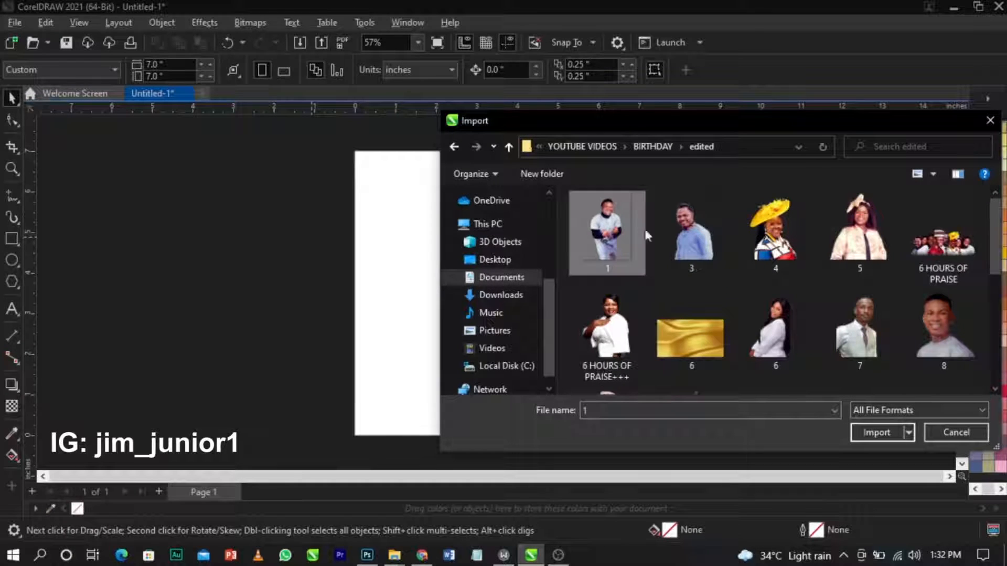
{"action": "left_click", "coordinate": [719, 246], "text": "ctrl"}
{"action": "left_click", "coordinate": [796, 253], "text": "ctrl"}
{"action": "left_click", "coordinate": [861, 236], "text": "ctrl"}
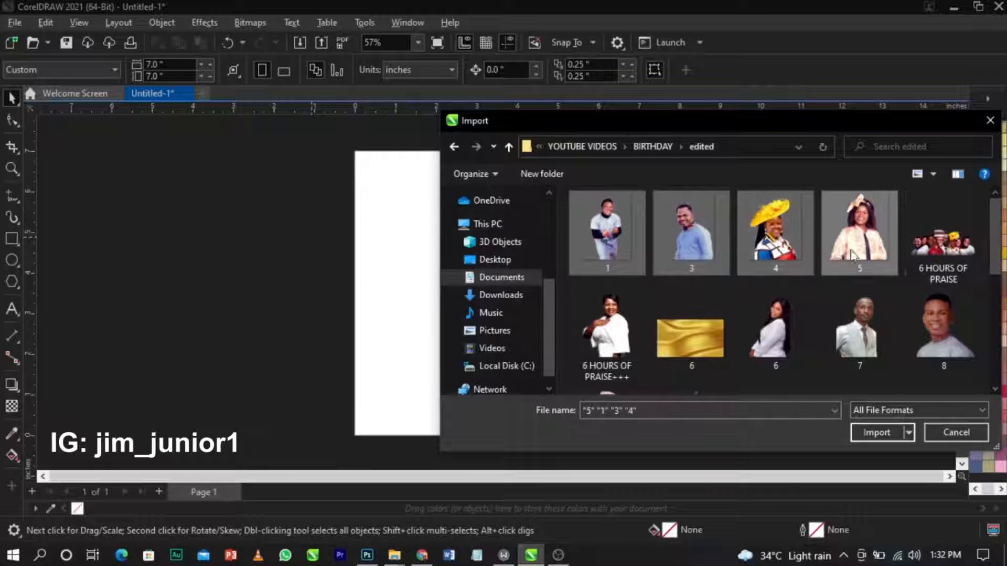
{"action": "left_click", "coordinate": [915, 343], "text": "ctrl"}
{"action": "left_click", "coordinate": [855, 336], "text": "ctrl"}
{"action": "left_click", "coordinate": [630, 322], "text": "ctrl"}
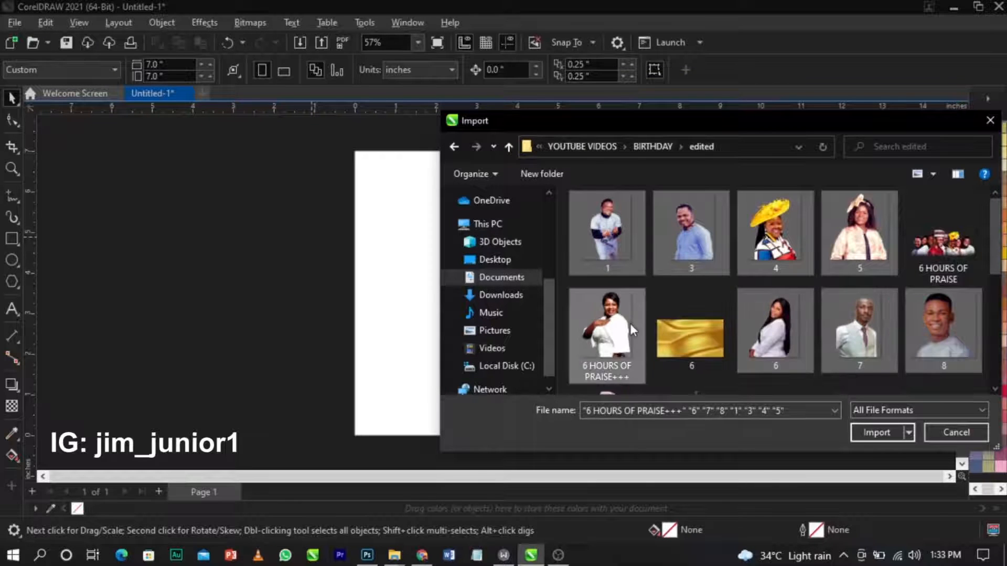
Add the gold fabric, photo 9, saxophone, orange and purple lens flares, and cd image.
{"action": "scroll", "coordinate": [629, 322], "scroll_direction": "down", "scroll_amount": 2}
{"action": "left_click", "coordinate": [700, 240], "text": "ctrl"}
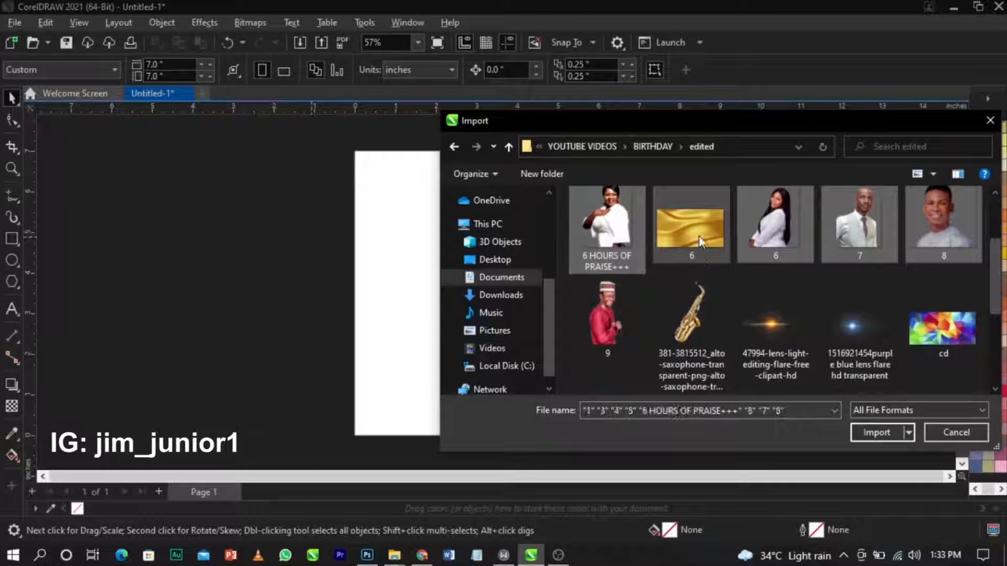
{"action": "left_click", "coordinate": [616, 316], "text": "ctrl"}
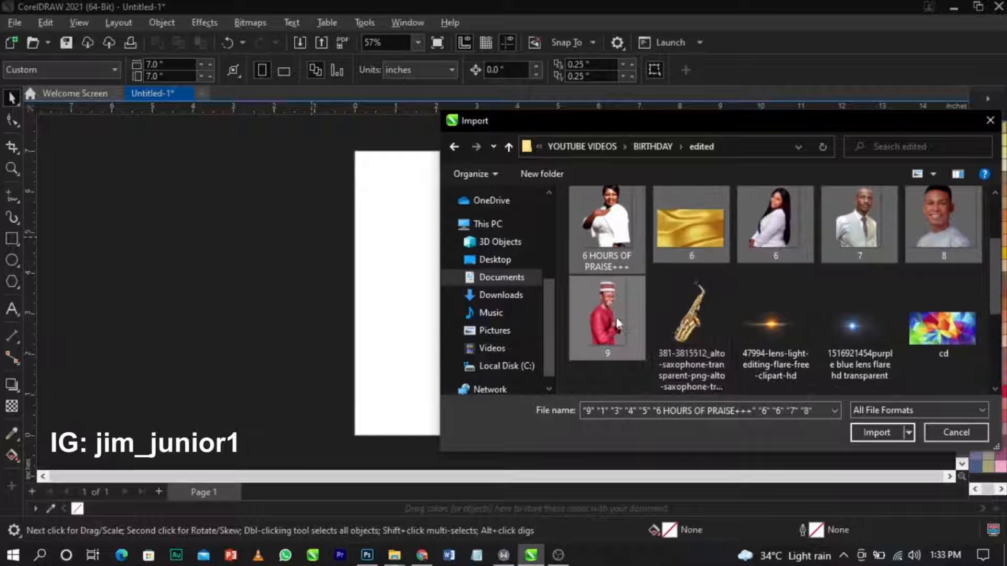
{"action": "left_click", "coordinate": [728, 319], "text": "ctrl"}
{"action": "left_click", "coordinate": [777, 320], "text": "ctrl"}
{"action": "left_click", "coordinate": [855, 324], "text": "ctrl"}
{"action": "left_click", "coordinate": [939, 328], "text": "ctrl"}
Add the instagram, colour-smoke, facebook-512, bridge, concert and vector-abstract images, then import everything.
{"action": "scroll", "coordinate": [801, 298], "scroll_direction": "down", "scroll_amount": 2}
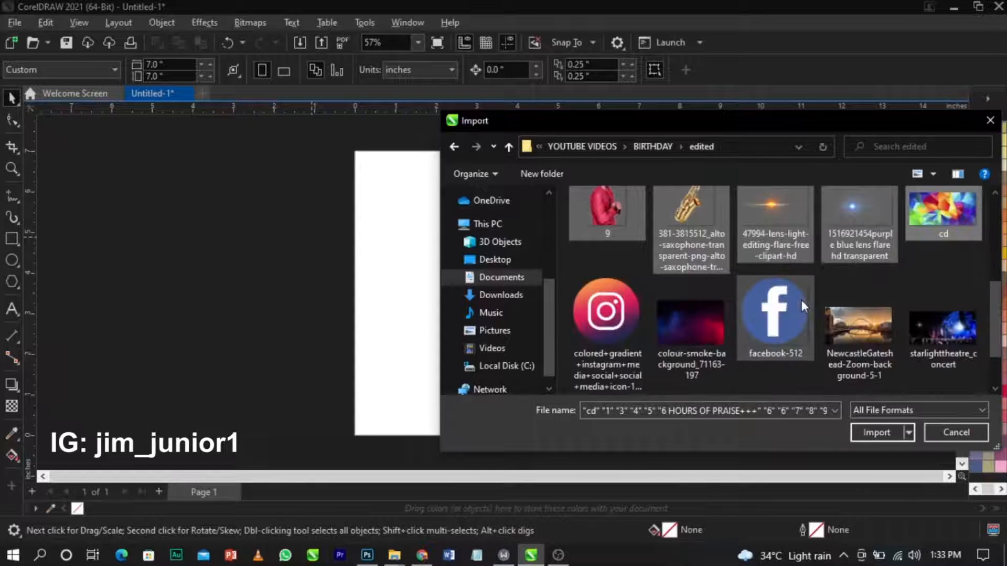
{"action": "left_click", "coordinate": [642, 319], "text": "ctrl"}
{"action": "left_click", "coordinate": [725, 326], "text": "ctrl"}
{"action": "left_click", "coordinate": [800, 328], "text": "ctrl"}
{"action": "left_click", "coordinate": [860, 331], "text": "ctrl"}
{"action": "left_click", "coordinate": [942, 339], "text": "ctrl"}
{"action": "scroll", "coordinate": [640, 307], "scroll_direction": "down", "scroll_amount": 2}
{"action": "left_click", "coordinate": [689, 339], "text": "ctrl"}
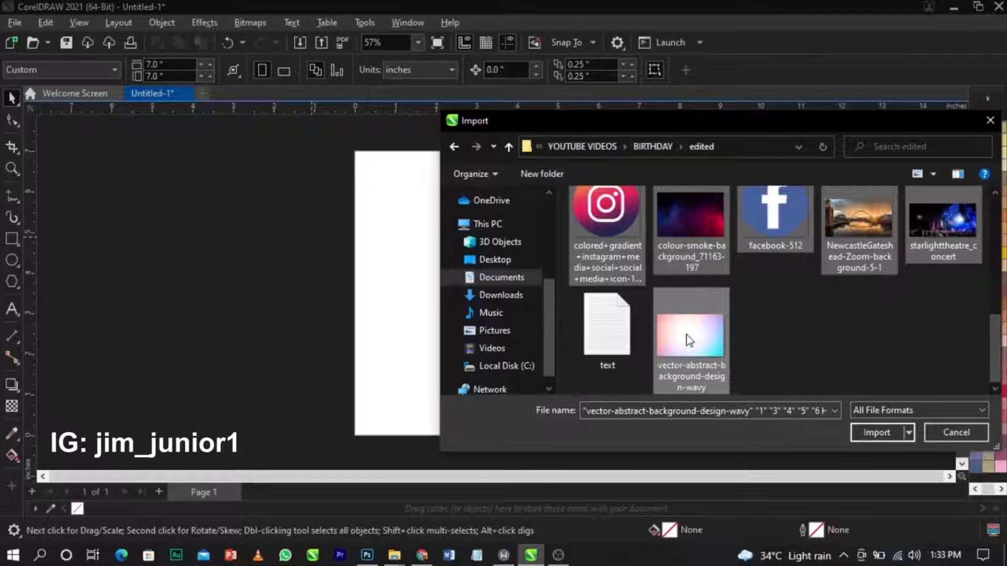
{"action": "left_click", "coordinate": [875, 432]}
Place each imported portrait, flare, icon and background left of the page.
{"action": "left_click", "coordinate": [68, 180]}
{"action": "left_click_drag", "start_coordinate": [98, 243], "coordinate": [270, 345]}
{"action": "left_click_drag", "start_coordinate": [154, 230], "coordinate": [249, 315]}
{"action": "left_click_drag", "start_coordinate": [193, 245], "coordinate": [287, 327]}
{"action": "left_click_drag", "start_coordinate": [196, 250], "coordinate": [272, 350]}
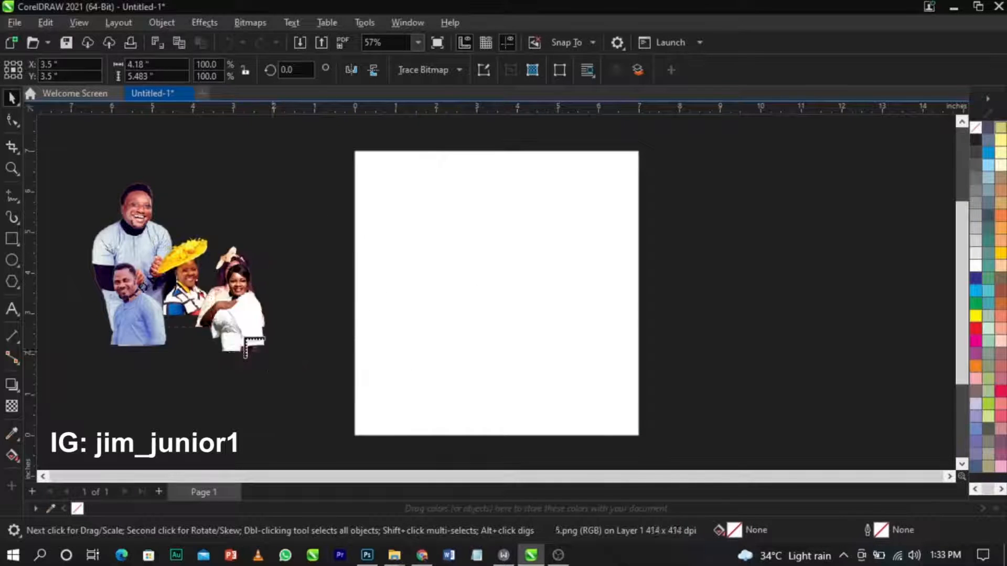
{"action": "left_click_drag", "start_coordinate": [154, 295], "coordinate": [249, 348]}
{"action": "left_click_drag", "start_coordinate": [164, 312], "coordinate": [197, 366]}
{"action": "left_click_drag", "start_coordinate": [114, 315], "coordinate": [196, 397]}
{"action": "left_click_drag", "start_coordinate": [155, 354], "coordinate": [227, 434]}
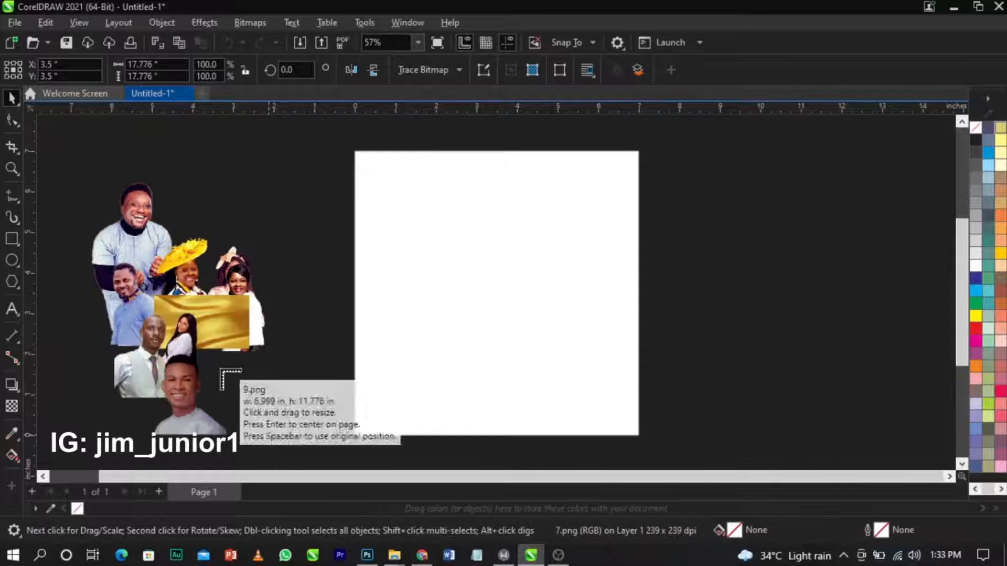
{"action": "left_click_drag", "start_coordinate": [221, 369], "coordinate": [253, 424]}
{"action": "left_click_drag", "start_coordinate": [155, 309], "coordinate": [214, 391]}
{"action": "left_click_drag", "start_coordinate": [231, 310], "coordinate": [285, 338]}
{"action": "left_click_drag", "start_coordinate": [199, 296], "coordinate": [252, 348]}
{"action": "left_click_drag", "start_coordinate": [238, 250], "coordinate": [306, 284]}
{"action": "left_click_drag", "start_coordinate": [208, 223], "coordinate": [289, 305]}
{"action": "left_click_drag", "start_coordinate": [209, 194], "coordinate": [285, 245]}
{"action": "left_click_drag", "start_coordinate": [114, 136], "coordinate": [256, 246]}
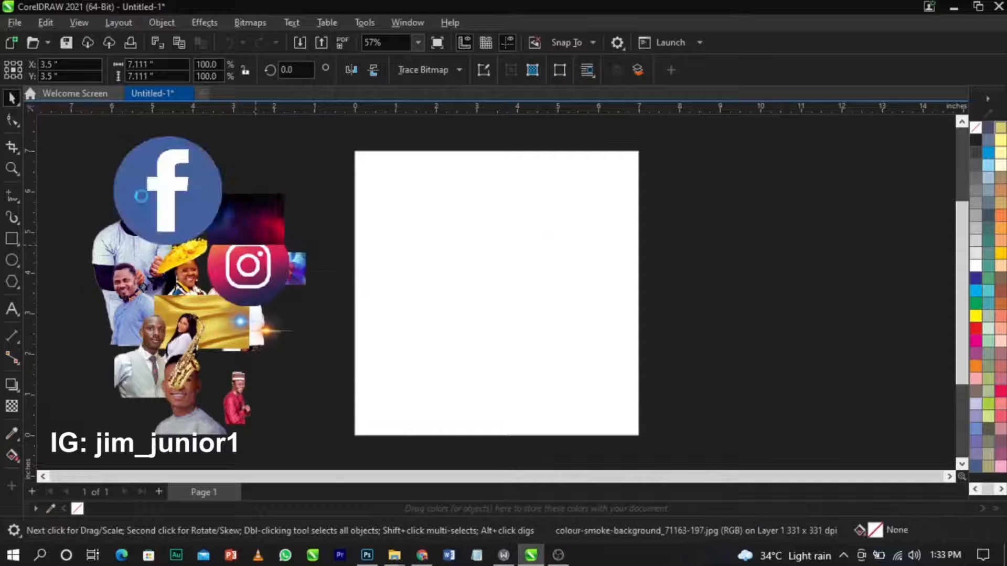
{"action": "left_click_drag", "start_coordinate": [141, 196], "coordinate": [269, 268]}
{"action": "left_click_drag", "start_coordinate": [176, 273], "coordinate": [355, 362]}
{"action": "left_click_drag", "start_coordinate": [228, 338], "coordinate": [354, 419]}
Move the pink gradient lower left; move young man, man in red, saxophone, vest man, white-top woman right.
{"action": "left_click", "coordinate": [73, 284]}
{"action": "left_click_drag", "start_coordinate": [276, 397], "coordinate": [114, 422]}
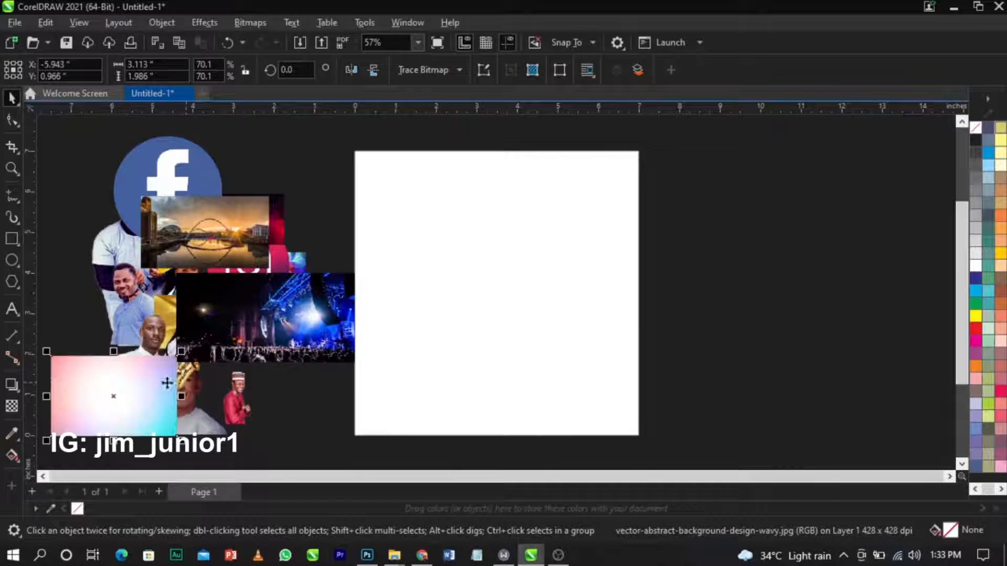
{"action": "left_click_drag", "start_coordinate": [167, 383], "coordinate": [109, 387]}
{"action": "left_click_drag", "start_coordinate": [205, 414], "coordinate": [769, 382]}
{"action": "left_click_drag", "start_coordinate": [250, 394], "coordinate": [842, 342]}
{"action": "left_click_drag", "start_coordinate": [197, 375], "coordinate": [898, 338]}
{"action": "left_click_drag", "start_coordinate": [135, 318], "coordinate": [834, 280]}
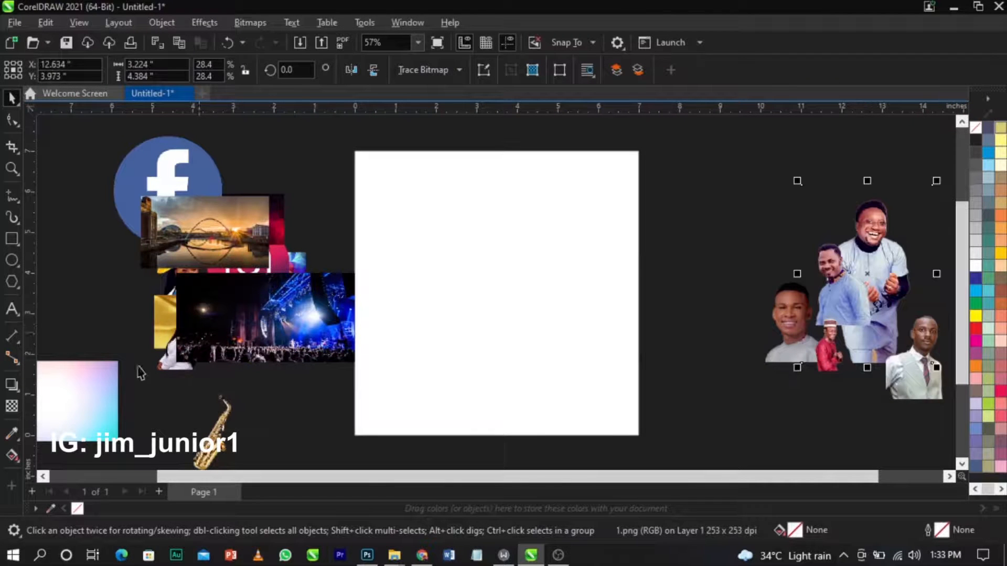
{"action": "left_click_drag", "start_coordinate": [162, 369], "coordinate": [803, 239]}
Move the yellow-hat and cream-jacket women right; move concert, Instagram, flares and bridge photo left.
{"action": "left_click_drag", "start_coordinate": [241, 328], "coordinate": [84, 400]}
{"action": "left_click_drag", "start_coordinate": [181, 282], "coordinate": [692, 263]}
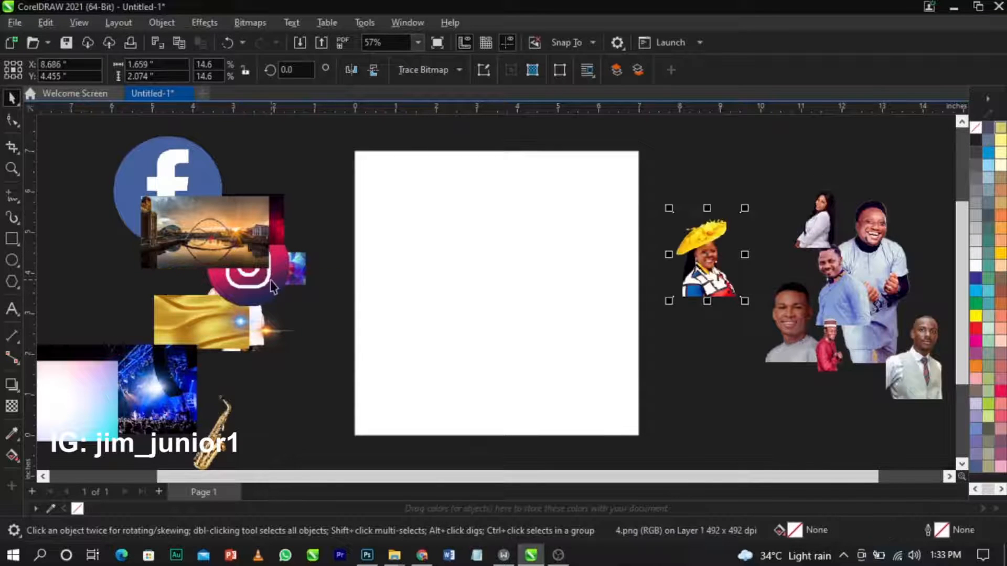
{"action": "left_click_drag", "start_coordinate": [271, 281], "coordinate": [91, 309]}
{"action": "left_click_drag", "start_coordinate": [215, 327], "coordinate": [165, 361]}
{"action": "left_click_drag", "start_coordinate": [241, 314], "coordinate": [179, 374]}
{"action": "left_click_drag", "start_coordinate": [232, 311], "coordinate": [800, 352]}
{"action": "left_click_drag", "start_coordinate": [257, 311], "coordinate": [750, 276]}
{"action": "left_click_drag", "start_coordinate": [259, 245], "coordinate": [132, 338]}
{"action": "left_click_drag", "start_coordinate": [274, 275], "coordinate": [258, 291]}
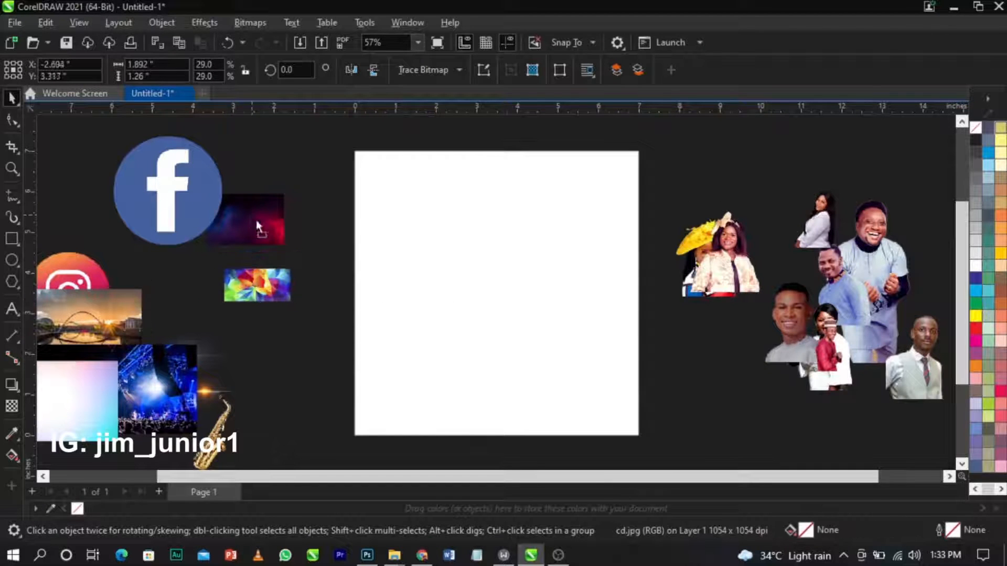
Zoom in on the page and the portrait group to its right.
{"action": "scroll", "coordinate": [450, 234], "scroll_direction": "down", "scroll_amount": 1}
{"action": "key", "text": "z"}
{"action": "left_click_drag", "start_coordinate": [312, 171], "coordinate": [792, 395]}
{"action": "key", "text": "space"}
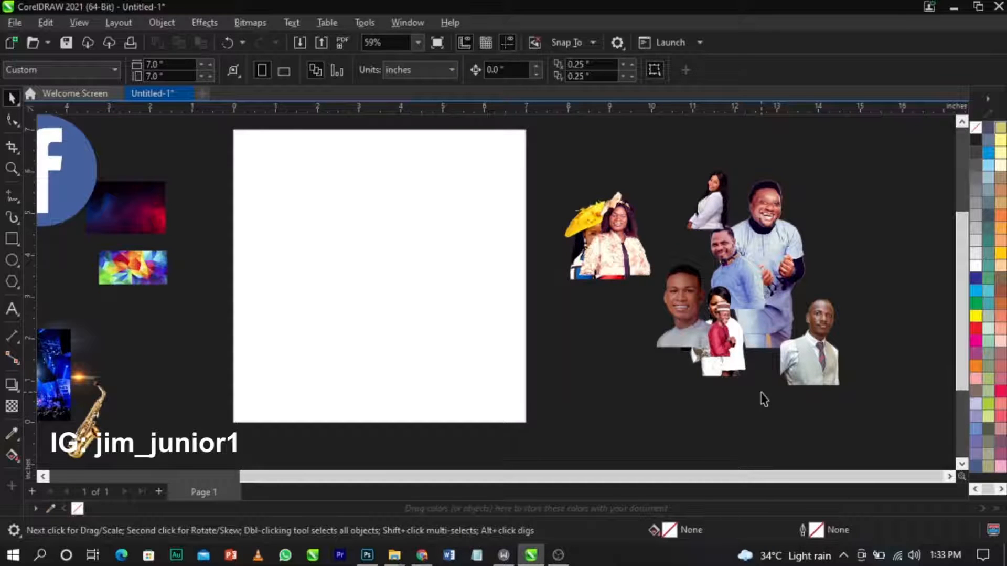
{"action": "scroll", "coordinate": [883, 212], "scroll_direction": "up", "scroll_amount": 6}
{"action": "scroll", "coordinate": [600, 215], "scroll_direction": "down", "scroll_amount": 4}
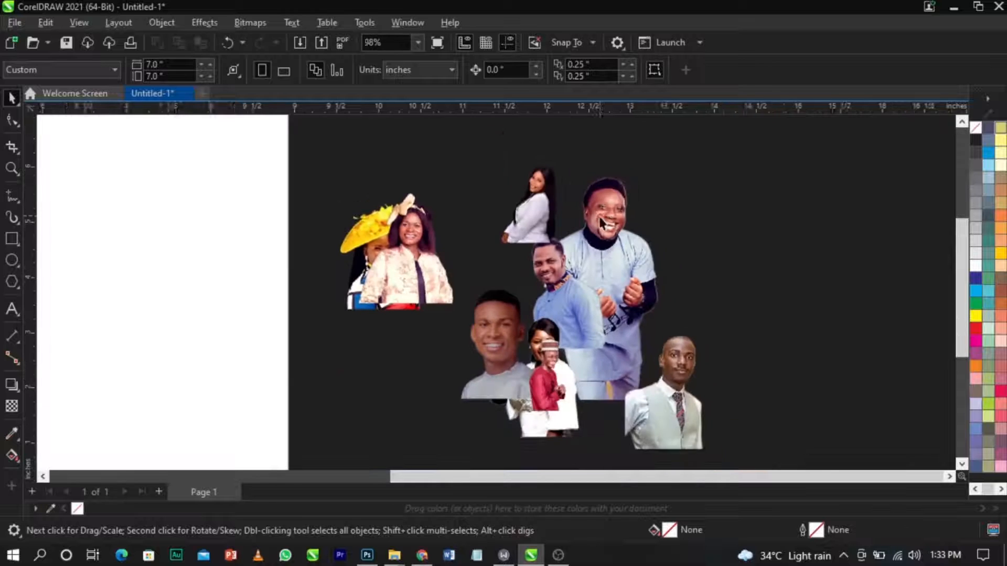
{"action": "scroll", "coordinate": [652, 231], "scroll_direction": "down", "scroll_amount": 5}
{"action": "key", "text": "z"}
{"action": "left_click_drag", "start_coordinate": [459, 197], "coordinate": [826, 344]}
{"action": "scroll", "coordinate": [761, 338], "scroll_direction": "down", "scroll_amount": 3}
{"action": "scroll", "coordinate": [705, 330], "scroll_direction": "down", "scroll_amount": 2}
{"action": "scroll", "coordinate": [660, 211], "scroll_direction": "up", "scroll_amount": 2}
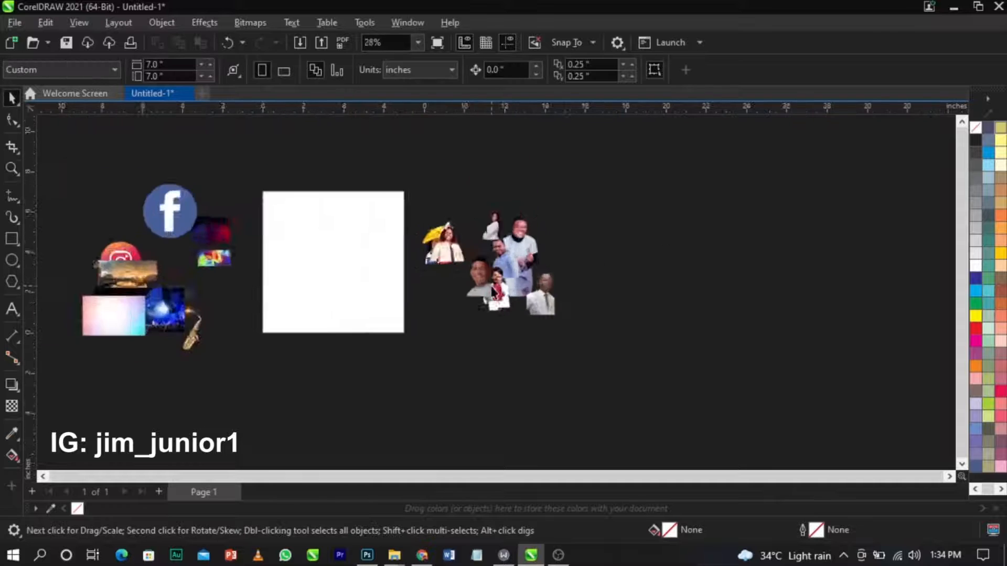
{"action": "scroll", "coordinate": [494, 292], "scroll_direction": "up", "scroll_amount": 7}
{"action": "scroll", "coordinate": [540, 297], "scroll_direction": "down", "scroll_amount": 1}
{"action": "scroll", "coordinate": [540, 297], "scroll_direction": "up", "scroll_amount": 1}
Reposition the man in red (9.png) and enlarge him to about 2.1 × 3.6 inches.
{"action": "left_click", "coordinate": [267, 321]}
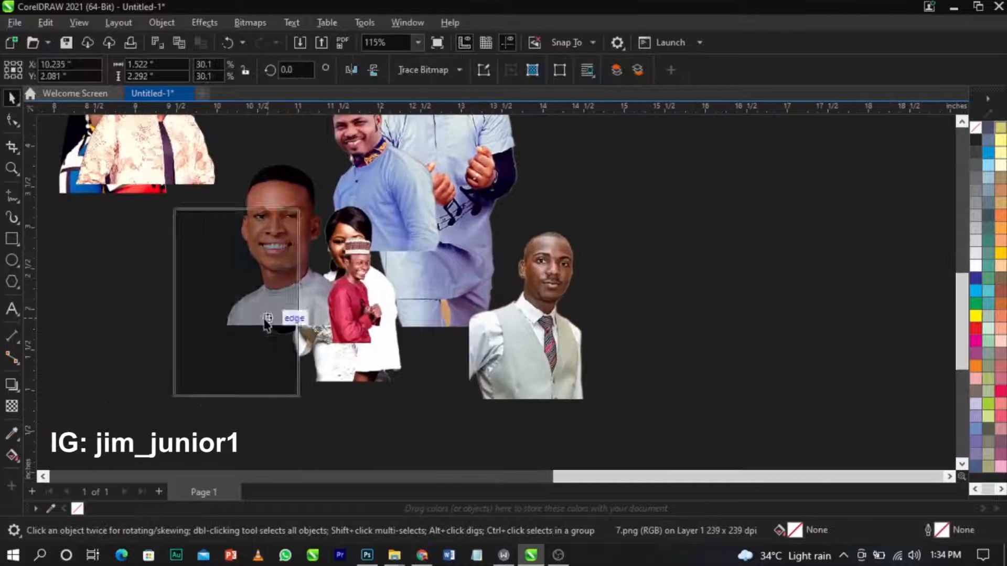
{"action": "left_click_drag", "start_coordinate": [267, 321], "coordinate": [267, 321]}
{"action": "left_click_drag", "start_coordinate": [351, 310], "coordinate": [681, 231]}
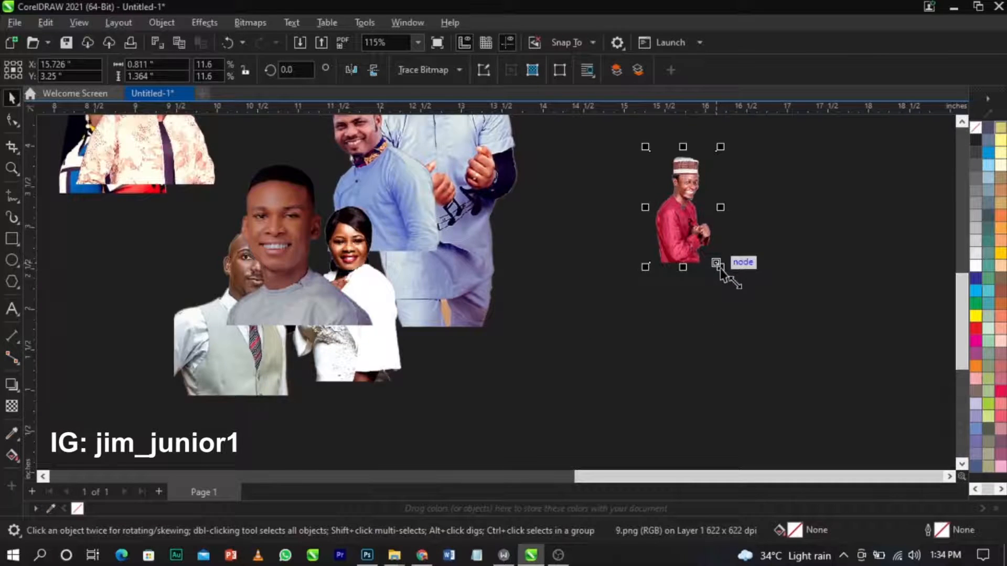
{"action": "left_click_drag", "start_coordinate": [720, 268], "coordinate": [783, 361]}
{"action": "left_click_drag", "start_coordinate": [703, 210], "coordinate": [686, 289]}
{"action": "left_click_drag", "start_coordinate": [759, 134], "coordinate": [780, 108]}
{"action": "left_click_drag", "start_coordinate": [669, 294], "coordinate": [669, 325]}
{"action": "scroll", "coordinate": [598, 244], "scroll_direction": "down", "scroll_amount": 2}
Zoom in and enlarge the man-in-red photo to 53%, nudging it slightly right.
{"action": "key", "text": "z"}
{"action": "left_click_drag", "start_coordinate": [394, 152], "coordinate": [786, 399]}
{"action": "left_click", "coordinate": [768, 298]}
{"action": "scroll", "coordinate": [766, 298], "scroll_direction": "down", "scroll_amount": 3}
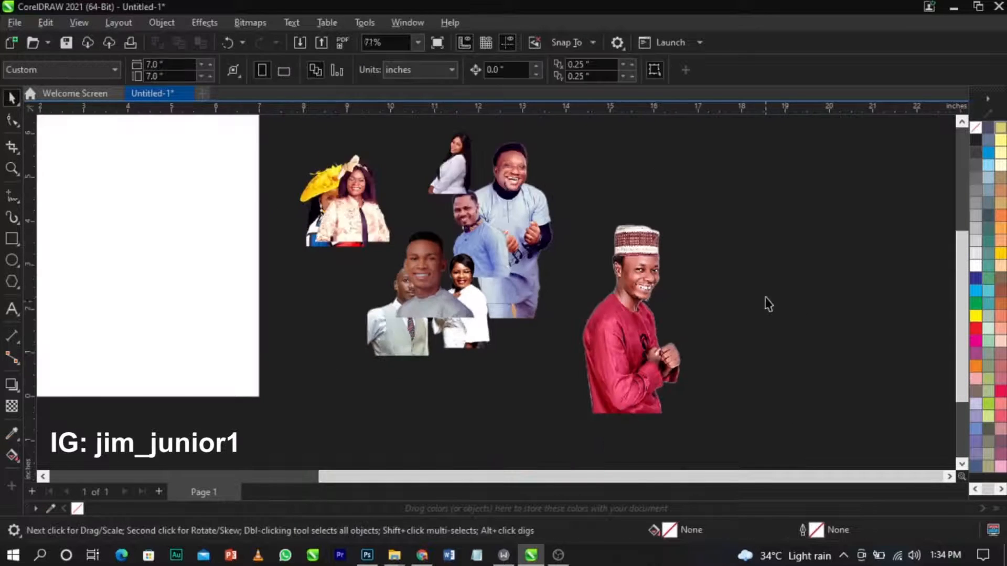
{"action": "left_click", "coordinate": [670, 283]}
{"action": "left_click_drag", "start_coordinate": [696, 209], "coordinate": [737, 175]}
{"action": "left_click_drag", "start_coordinate": [684, 233], "coordinate": [688, 233]}
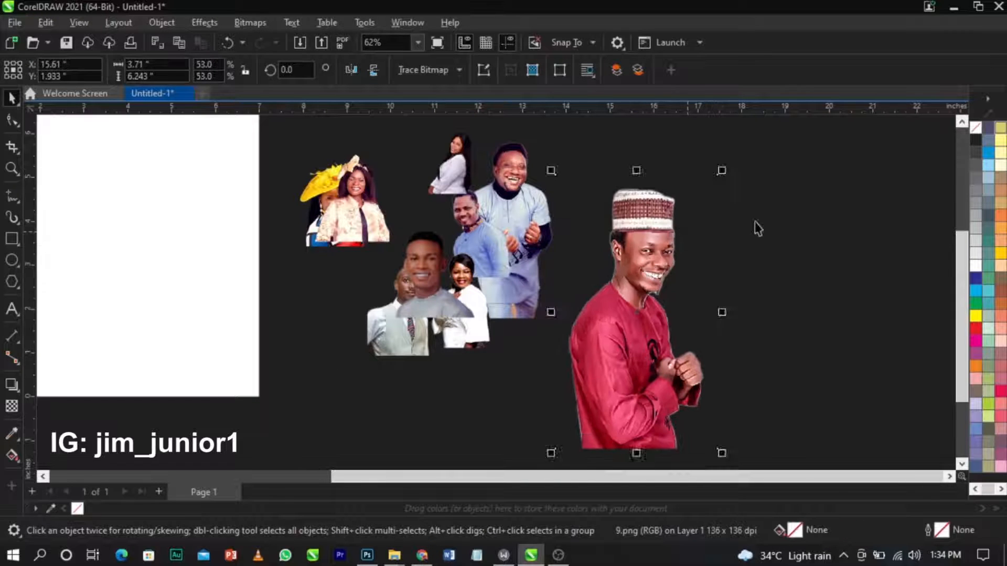
{"action": "left_click", "coordinate": [755, 222]}
Move the vest man beside the man in red and enlarge him to about 2.9 inches wide.
{"action": "left_click_drag", "start_coordinate": [414, 281], "coordinate": [331, 313]}
{"action": "left_click_drag", "start_coordinate": [407, 334], "coordinate": [704, 283]}
{"action": "left_click_drag", "start_coordinate": [729, 334], "coordinate": [754, 381]}
{"action": "left_click_drag", "start_coordinate": [741, 281], "coordinate": [723, 286]}
{"action": "scroll", "coordinate": [714, 244], "scroll_direction": "up", "scroll_amount": 3}
{"action": "mouse_move", "coordinate": [752, 150]}
{"action": "left_mouse_down"}
{"action": "mouse_move", "coordinate": [766, 150]}
{"action": "mouse_move", "coordinate": [759, 139]}
{"action": "left_mouse_up"}
{"action": "left_click_drag", "start_coordinate": [732, 370], "coordinate": [739, 367]}
{"action": "scroll", "coordinate": [617, 282], "scroll_direction": "down", "scroll_amount": 3}
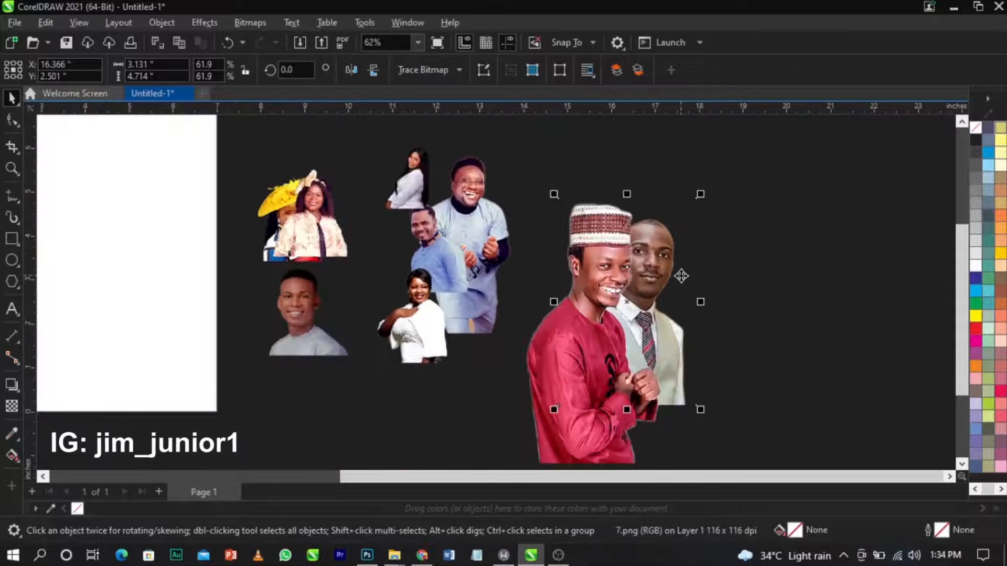
{"action": "scroll", "coordinate": [681, 275], "scroll_direction": "up", "scroll_amount": 2}
{"action": "left_click_drag", "start_coordinate": [690, 357], "coordinate": [687, 361]}
{"action": "left_click", "coordinate": [745, 323]}
Place the yellow-hat woman beside the vest man, enlarged to about 3.3 × 4.1 inches.
{"action": "left_click_drag", "start_coordinate": [84, 226], "coordinate": [241, 243]}
{"action": "left_click_drag", "start_coordinate": [88, 192], "coordinate": [729, 337]}
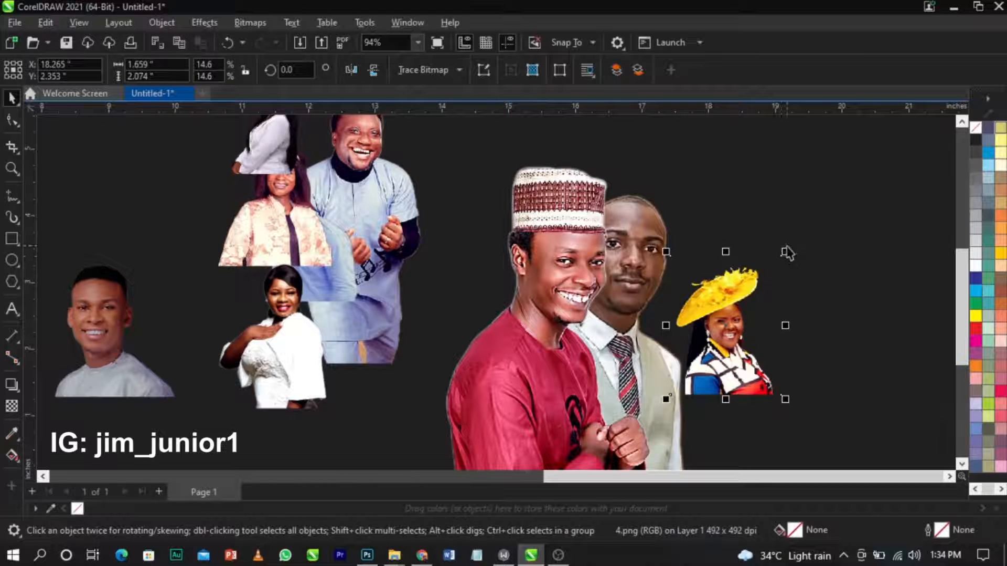
{"action": "left_click_drag", "start_coordinate": [786, 251], "coordinate": [875, 169]}
{"action": "left_click_drag", "start_coordinate": [750, 305], "coordinate": [723, 302]}
{"action": "left_click_drag", "start_coordinate": [759, 331], "coordinate": [760, 326]}
{"action": "left_click_drag", "start_coordinate": [827, 161], "coordinate": [801, 161]}
{"action": "left_click_drag", "start_coordinate": [744, 295], "coordinate": [745, 291]}
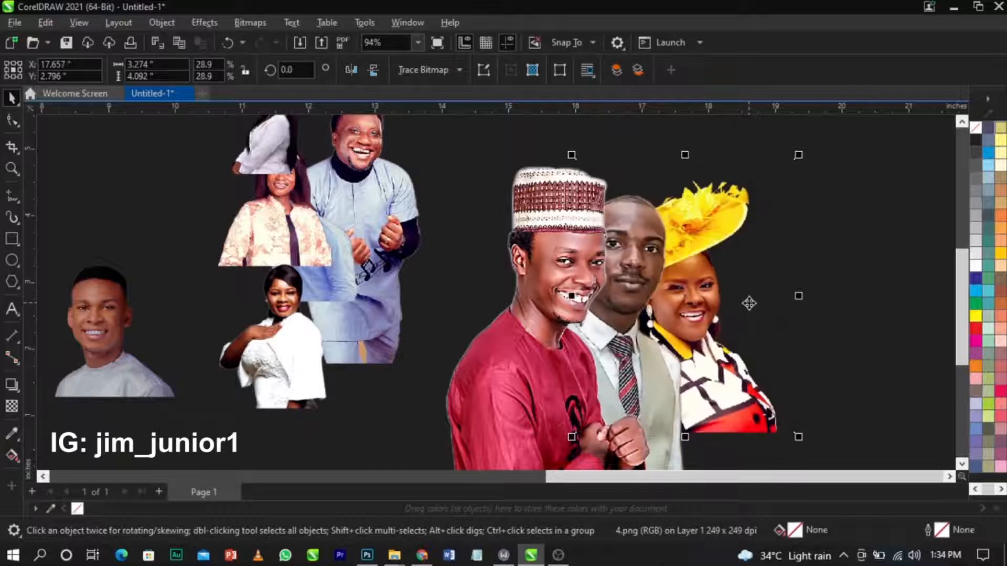
{"action": "left_click", "coordinate": [747, 300]}
{"action": "scroll", "coordinate": [741, 296], "scroll_direction": "up", "scroll_amount": 3}
{"action": "scroll", "coordinate": [686, 289], "scroll_direction": "down", "scroll_amount": 5}
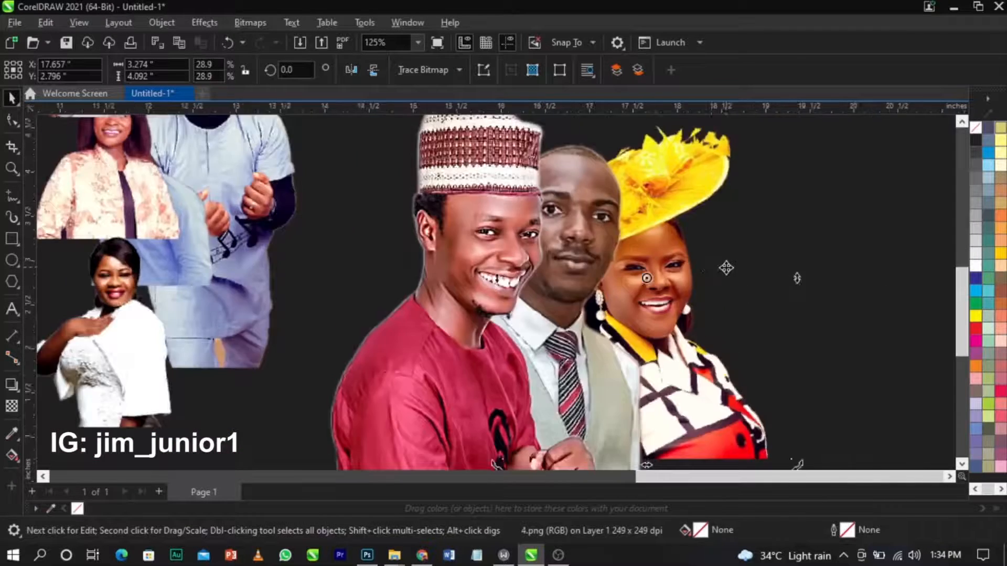
{"action": "scroll", "coordinate": [728, 274], "scroll_direction": "up", "scroll_amount": 2}
{"action": "left_click_drag", "start_coordinate": [730, 276], "coordinate": [730, 279]}
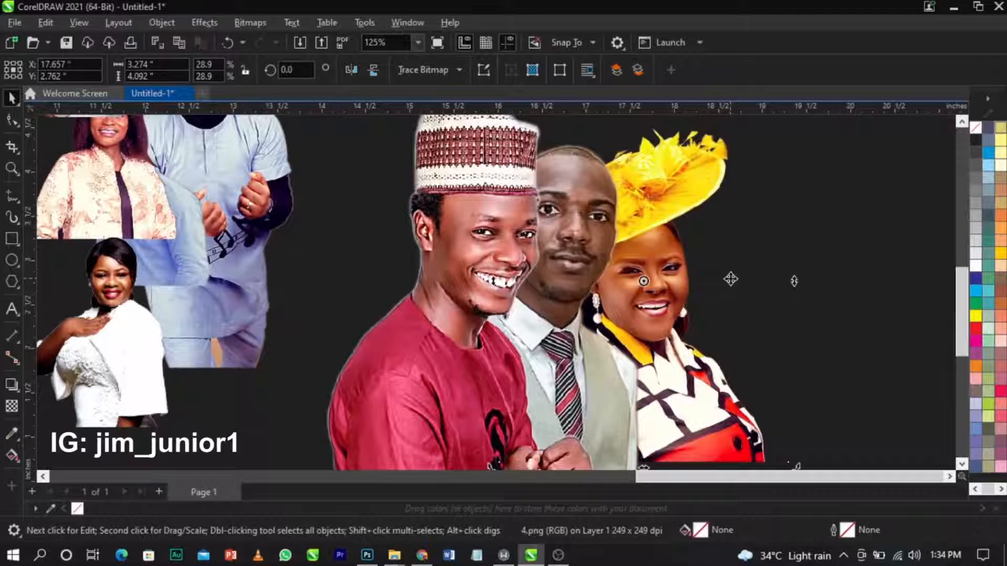
Move the floral-jacket woman beside the yellow-hat woman, enlarge her to about 28.8%, and send her behind.
{"action": "left_click", "coordinate": [845, 303]}
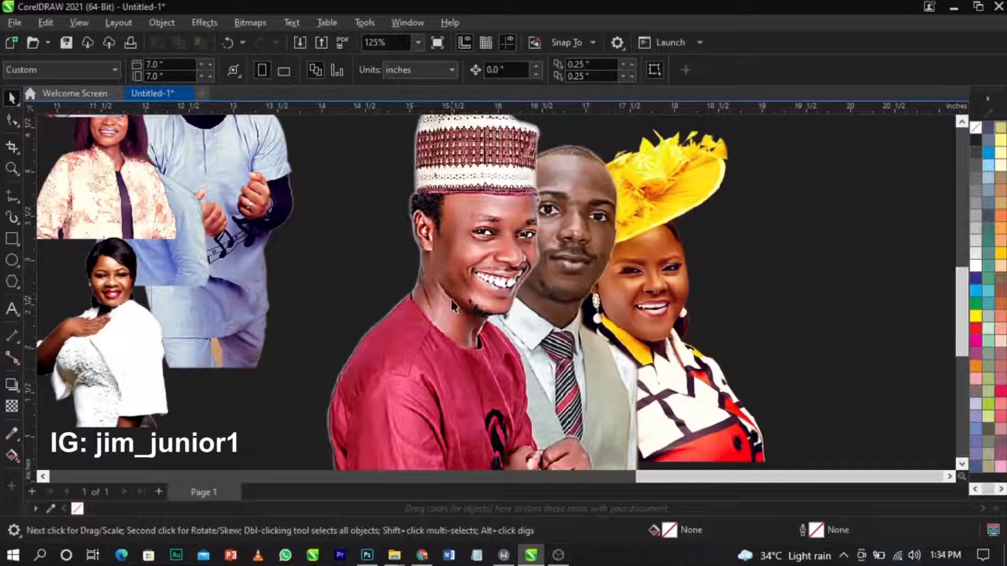
{"action": "left_click_drag", "start_coordinate": [153, 206], "coordinate": [759, 347]}
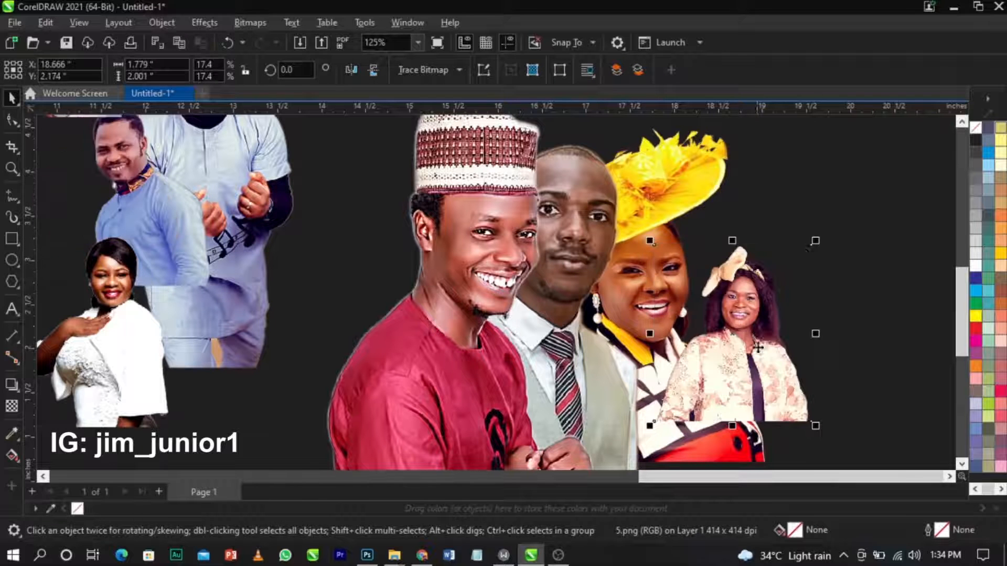
{"action": "left_click_drag", "start_coordinate": [820, 247], "coordinate": [866, 197]}
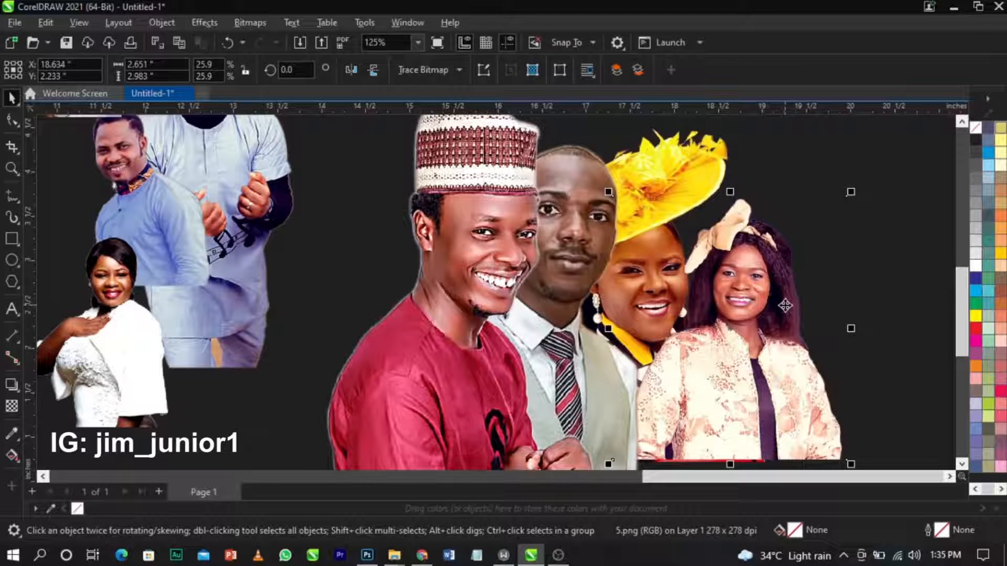
{"action": "key", "text": "shift+Page_Down"}
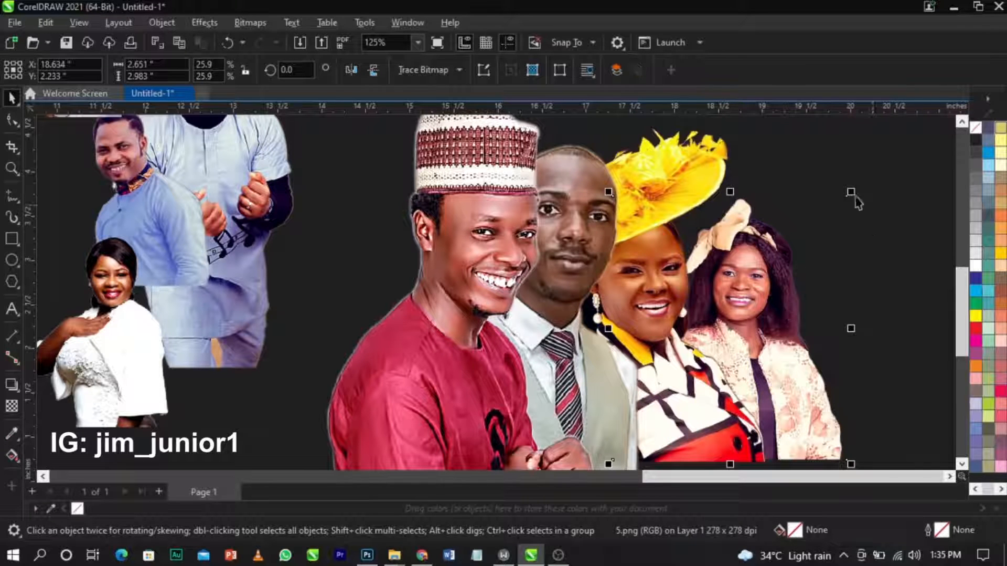
{"action": "left_click_drag", "start_coordinate": [851, 191], "coordinate": [860, 181]}
{"action": "mouse_move", "coordinate": [809, 309]}
{"action": "left_mouse_down"}
{"action": "mouse_move", "coordinate": [809, 318]}
{"action": "mouse_move", "coordinate": [816, 311]}
{"action": "left_mouse_up"}
{"action": "mouse_move", "coordinate": [818, 312]}
{"action": "left_mouse_down"}
{"action": "mouse_move", "coordinate": [800, 319]}
{"action": "mouse_move", "coordinate": [810, 313]}
{"action": "left_mouse_up"}
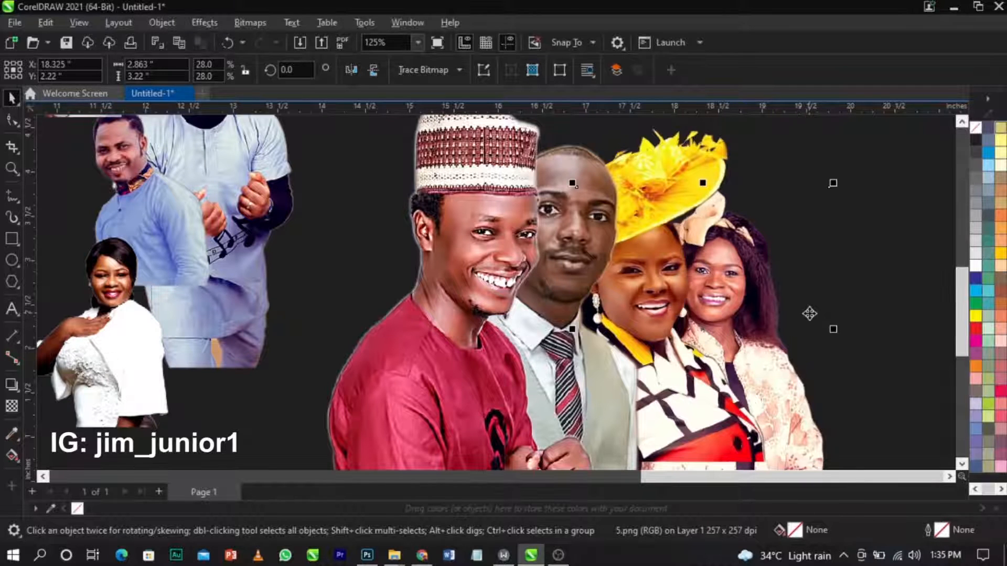
{"action": "left_click", "coordinate": [809, 313]}
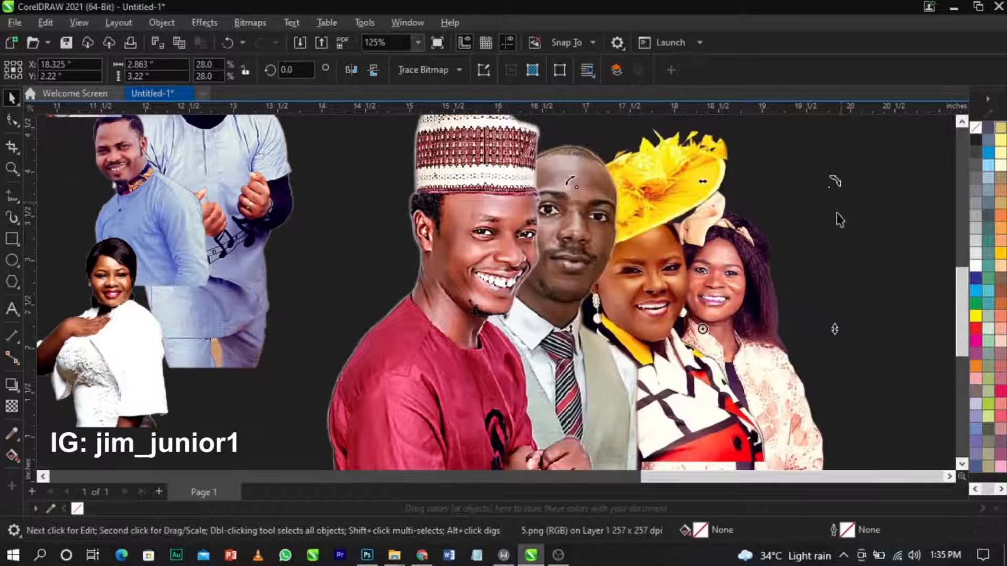
{"action": "left_click", "coordinate": [829, 205]}
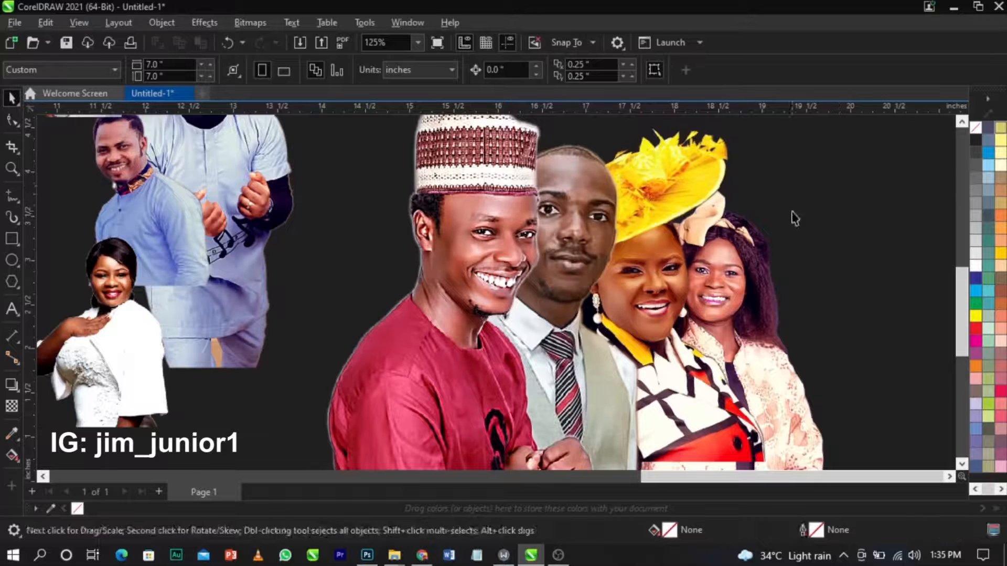
{"action": "mouse_move", "coordinate": [834, 183]}
{"action": "left_mouse_down"}
{"action": "mouse_move", "coordinate": [846, 185]}
{"action": "mouse_move", "coordinate": [838, 178]}
{"action": "left_mouse_up"}
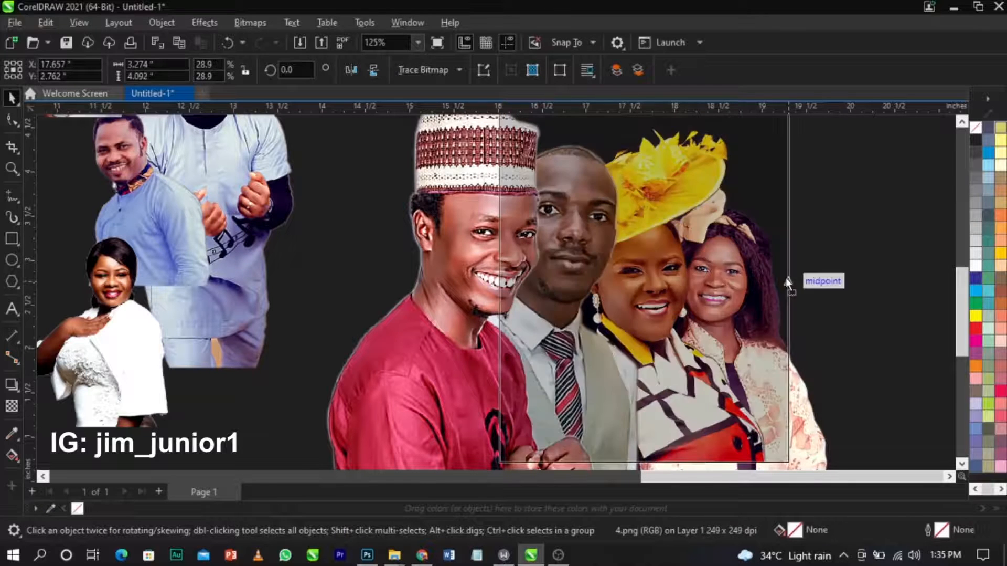
{"action": "left_click_drag", "start_coordinate": [800, 395], "coordinate": [805, 388]}
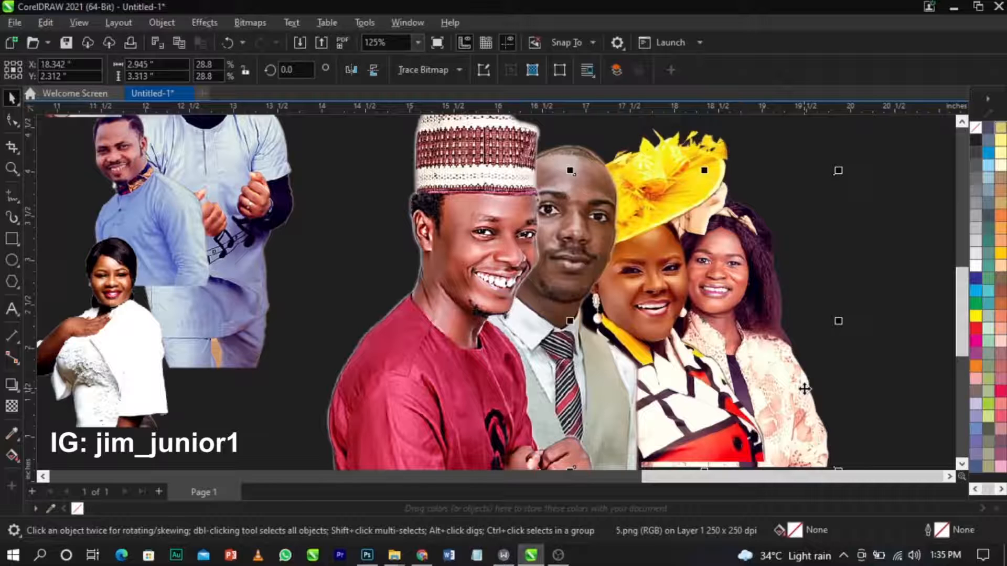
Shift the man in blue down and right and slide the man in red rightward.
{"action": "left_click_drag", "start_coordinate": [266, 173], "coordinate": [341, 281]}
{"action": "left_click_drag", "start_coordinate": [301, 210], "coordinate": [473, 323]}
{"action": "scroll", "coordinate": [492, 296], "scroll_direction": "down", "scroll_amount": 3}
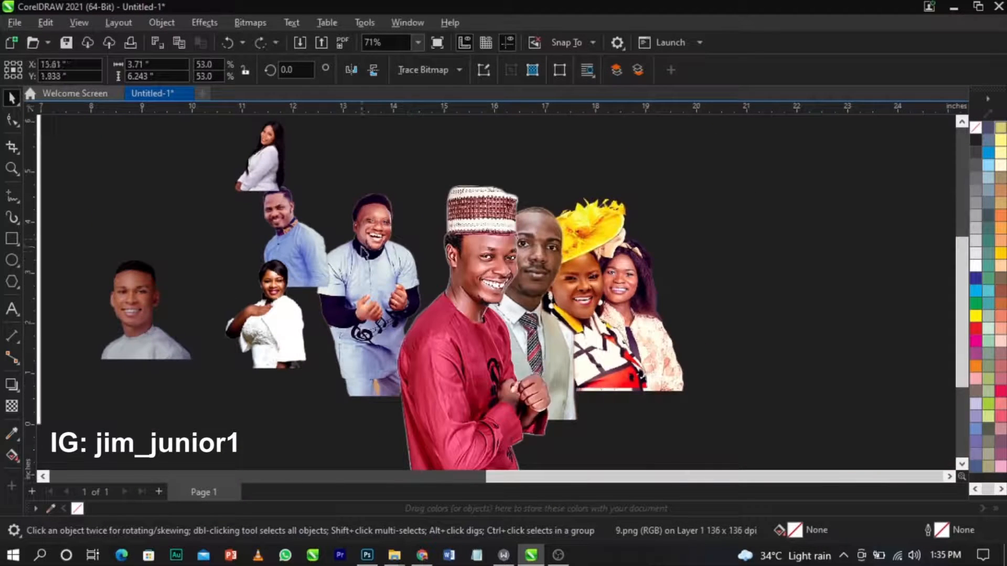
Place the man in blue at the group's right end behind the floral-dress woman, fine-tuning his size.
{"action": "left_click_drag", "start_coordinate": [623, 257], "coordinate": [639, 257]}
{"action": "scroll", "coordinate": [771, 193], "scroll_direction": "up", "scroll_amount": 2}
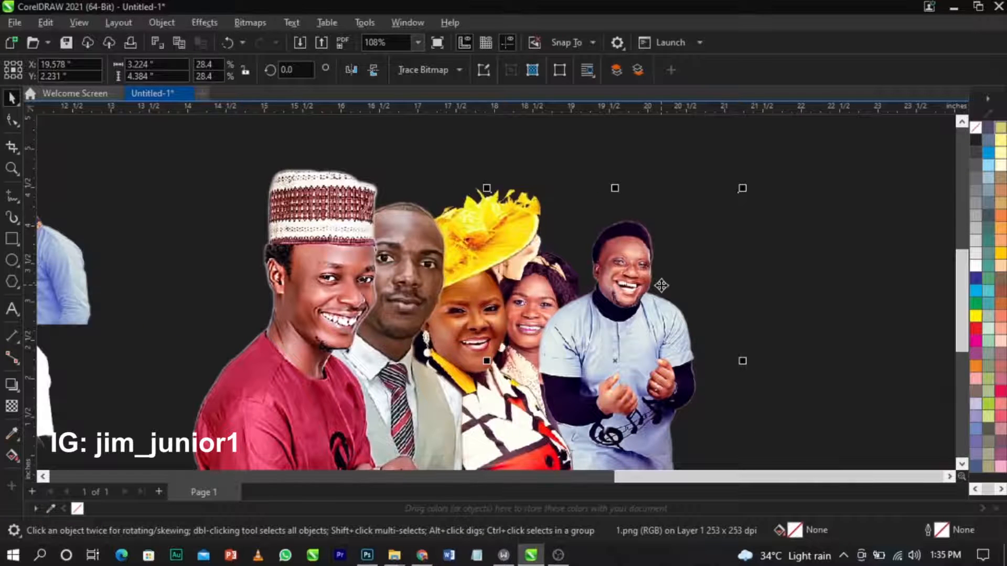
{"action": "key", "text": "shift+Page_Down"}
{"action": "left_click_drag", "start_coordinate": [661, 284], "coordinate": [649, 307]}
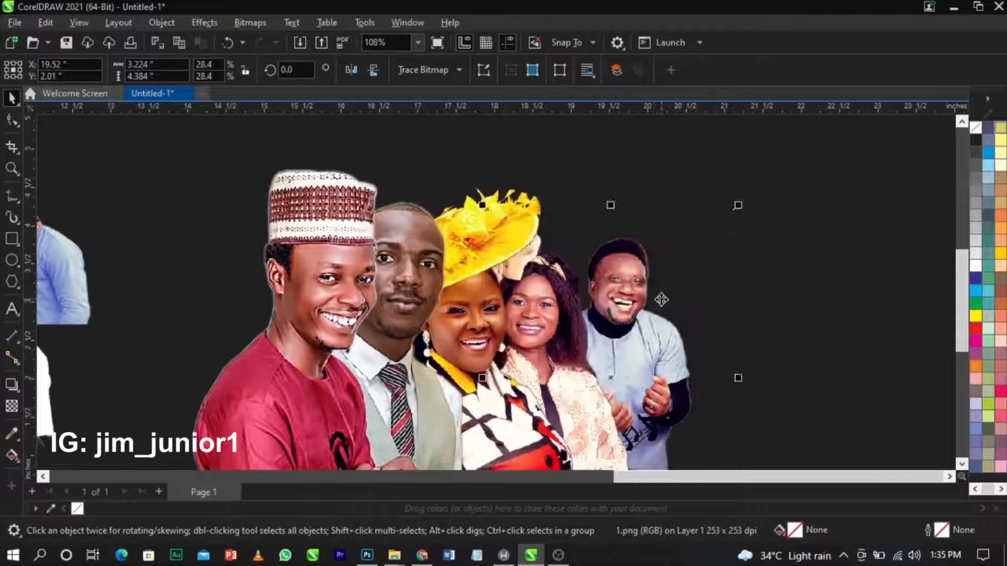
{"action": "left_click_drag", "start_coordinate": [738, 215], "coordinate": [749, 200]}
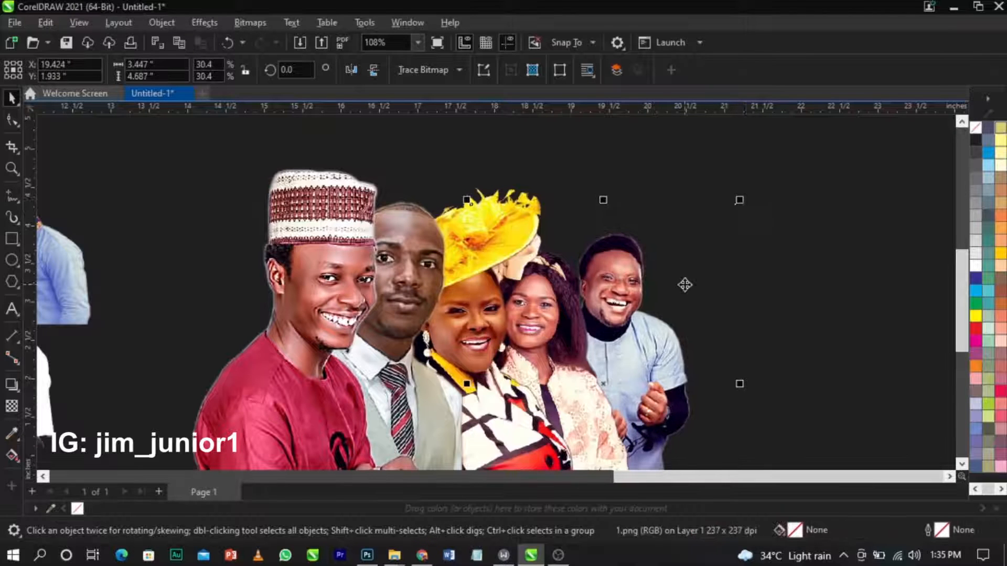
{"action": "scroll", "coordinate": [659, 285], "scroll_direction": "up", "scroll_amount": 2}
{"action": "mouse_move", "coordinate": [647, 303]}
{"action": "left_mouse_down"}
{"action": "mouse_move", "coordinate": [659, 298]}
{"action": "mouse_move", "coordinate": [656, 309]}
{"action": "left_mouse_up"}
{"action": "left_click_drag", "start_coordinate": [752, 200], "coordinate": [742, 205]}
{"action": "left_click_drag", "start_coordinate": [659, 311], "coordinate": [677, 325]}
{"action": "scroll", "coordinate": [702, 293], "scroll_direction": "down", "scroll_amount": 2}
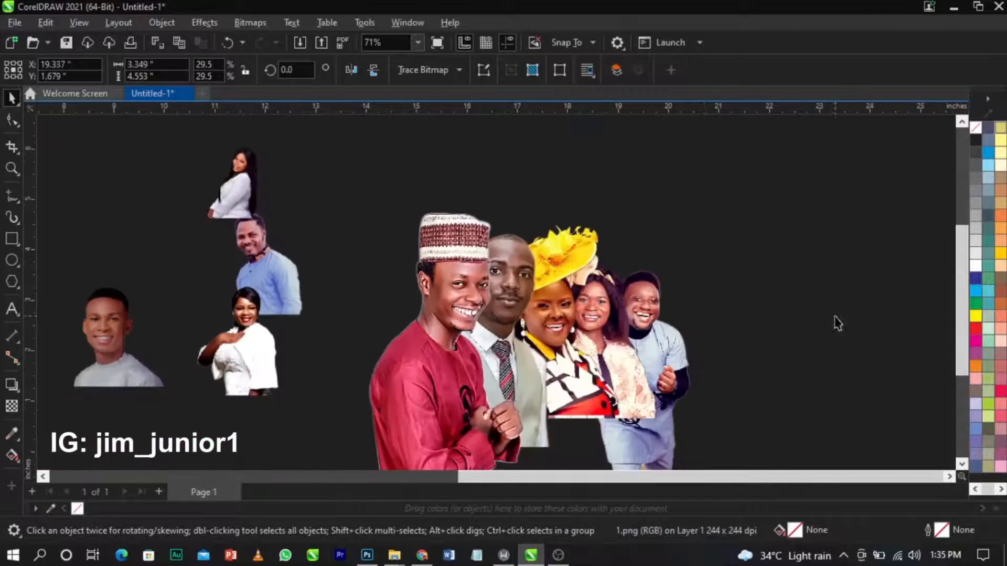
Zoom in on the group, move the young man's photo toward the centre and enlarge it to 175%.
{"action": "left_click", "coordinate": [836, 322]}
{"action": "scroll", "coordinate": [719, 280], "scroll_direction": "down", "scroll_amount": 1}
{"action": "key", "text": "z"}
{"action": "left_click_drag", "start_coordinate": [205, 186], "coordinate": [710, 379]}
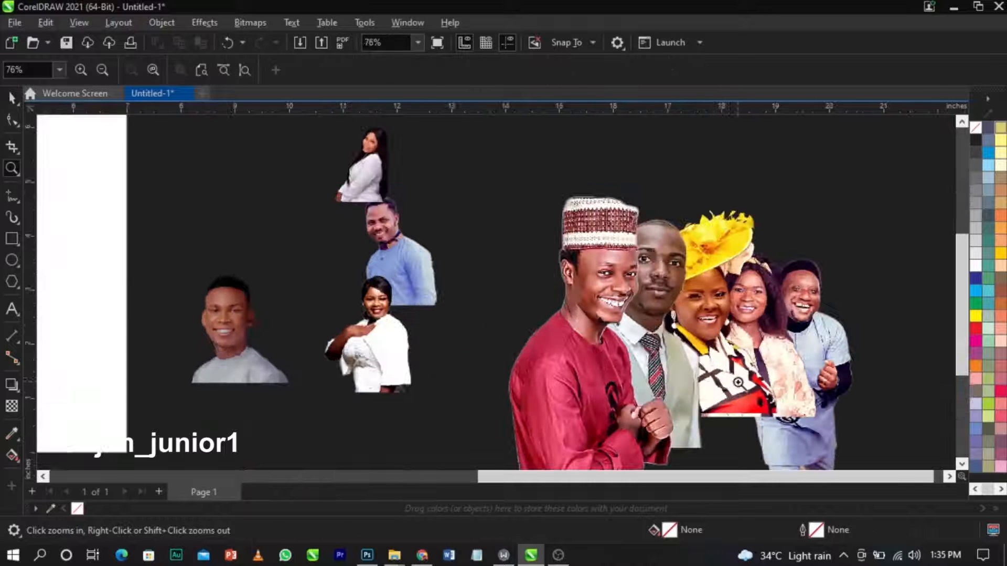
{"action": "key", "text": "space"}
{"action": "left_click_drag", "start_coordinate": [262, 346], "coordinate": [490, 325]}
{"action": "left_click_drag", "start_coordinate": [523, 252], "coordinate": [580, 212]}
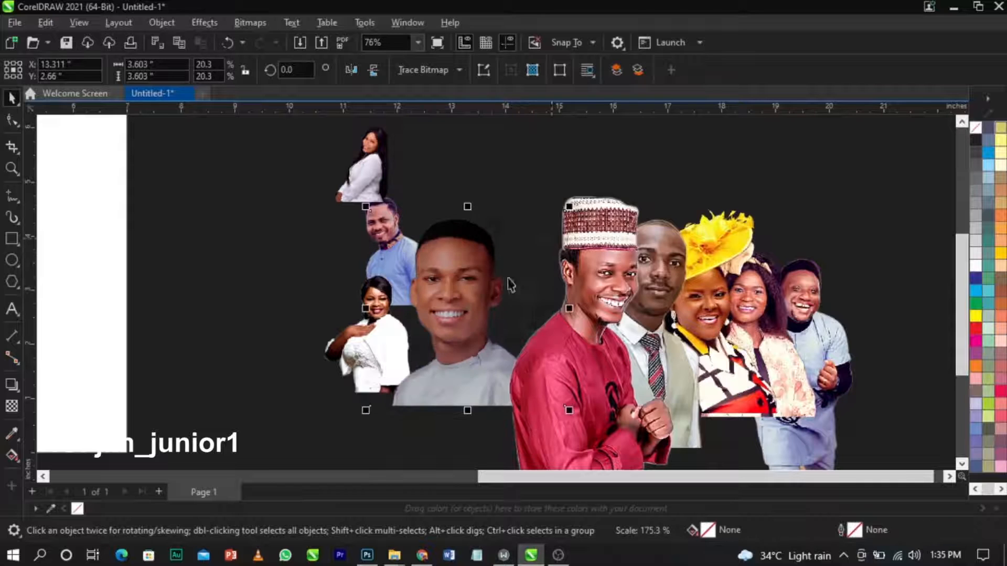
{"action": "left_click_drag", "start_coordinate": [502, 290], "coordinate": [519, 293]}
{"action": "key", "text": "ctrl+z"}
{"action": "scroll", "coordinate": [444, 288], "scroll_direction": "up", "scroll_amount": 6}
Brighten the young man's portrait with a reset Tone Curve bent upward and a raised black point.
{"action": "left_click_drag", "start_coordinate": [456, 288], "coordinate": [466, 288]}
{"action": "left_click", "coordinate": [202, 22]}
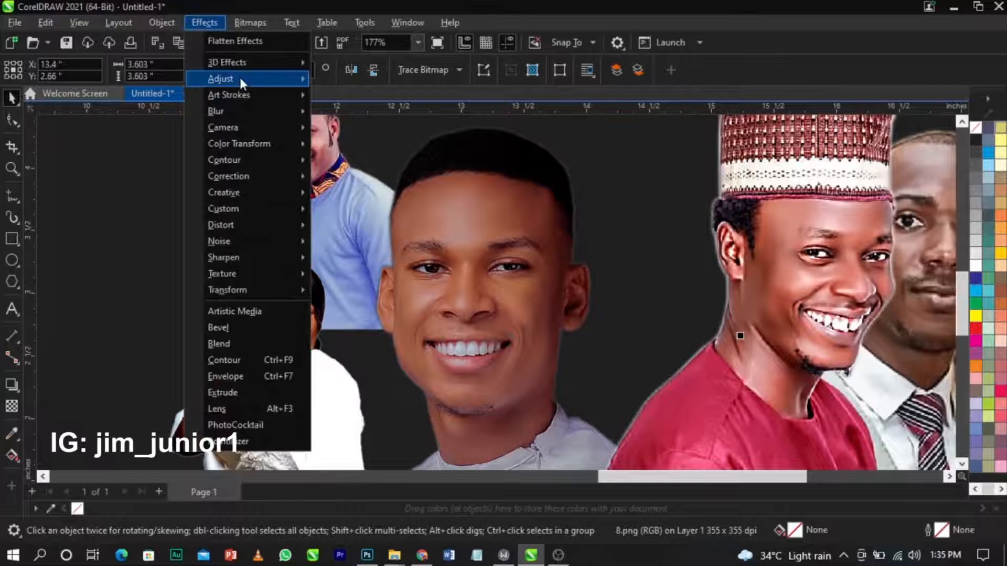
{"action": "mouse_move", "coordinate": [240, 78]}
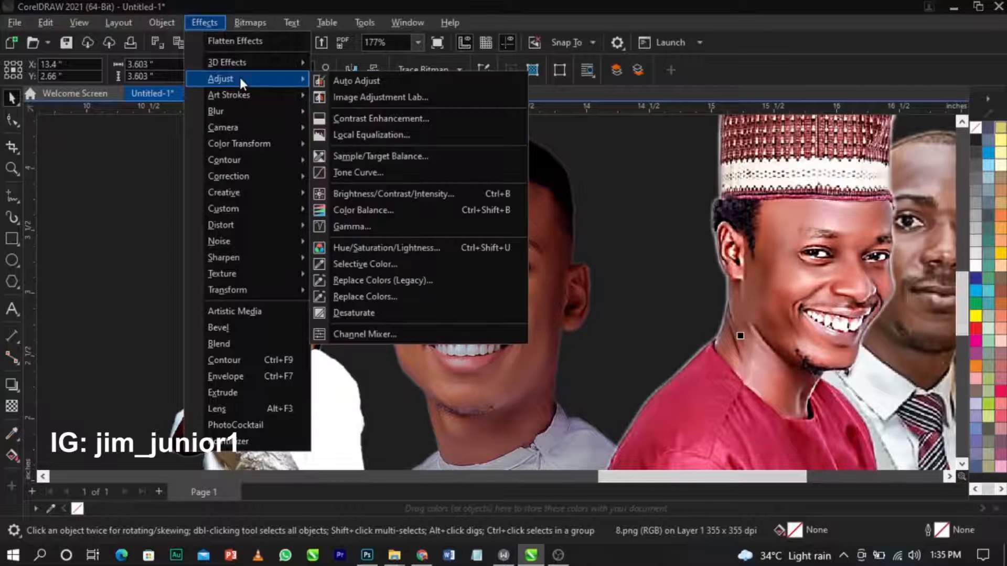
{"action": "left_click", "coordinate": [395, 172]}
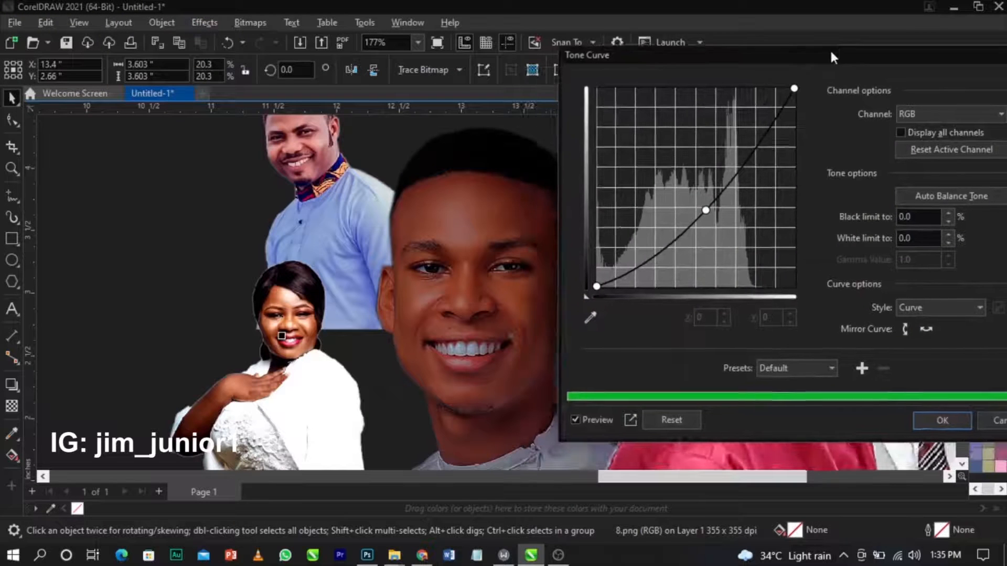
{"action": "left_click_drag", "start_coordinate": [531, 82], "coordinate": [830, 49]}
{"action": "left_click", "coordinate": [664, 413]}
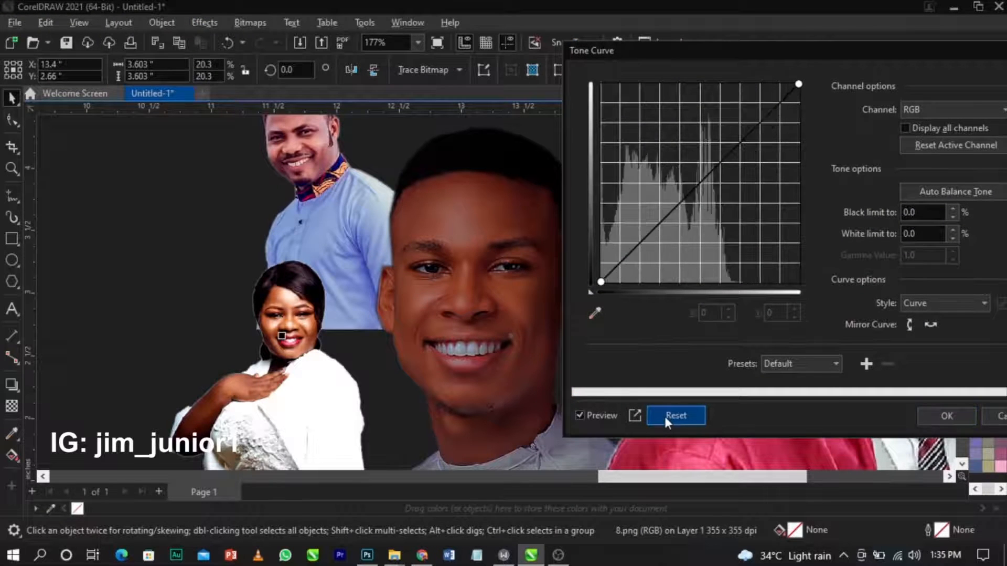
{"action": "left_click_drag", "start_coordinate": [696, 181], "coordinate": [686, 173]}
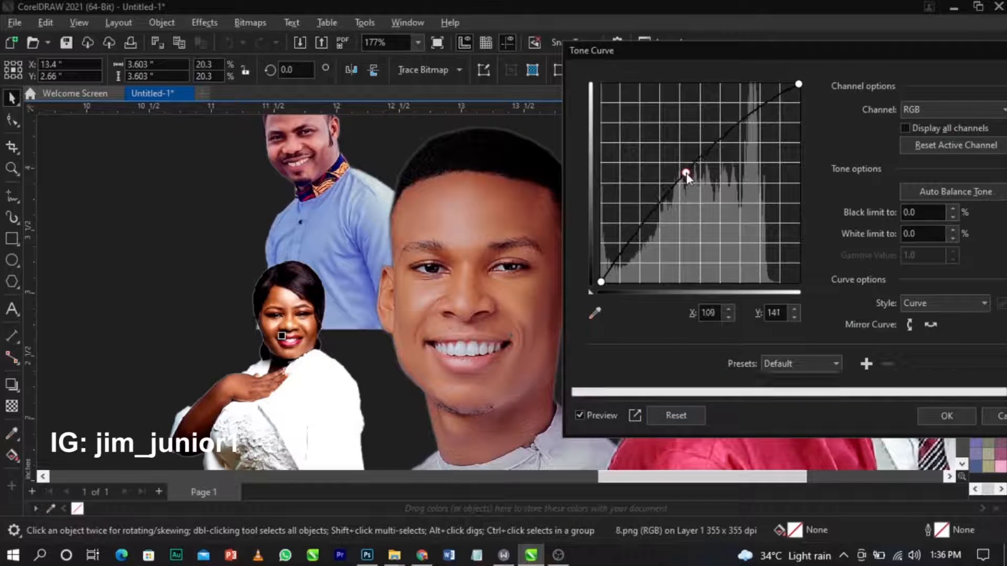
{"action": "left_click", "coordinate": [602, 283]}
{"action": "mouse_move", "coordinate": [603, 285]}
{"action": "left_mouse_down"}
{"action": "mouse_move", "coordinate": [609, 274]}
{"action": "mouse_move", "coordinate": [607, 289]}
{"action": "left_mouse_up"}
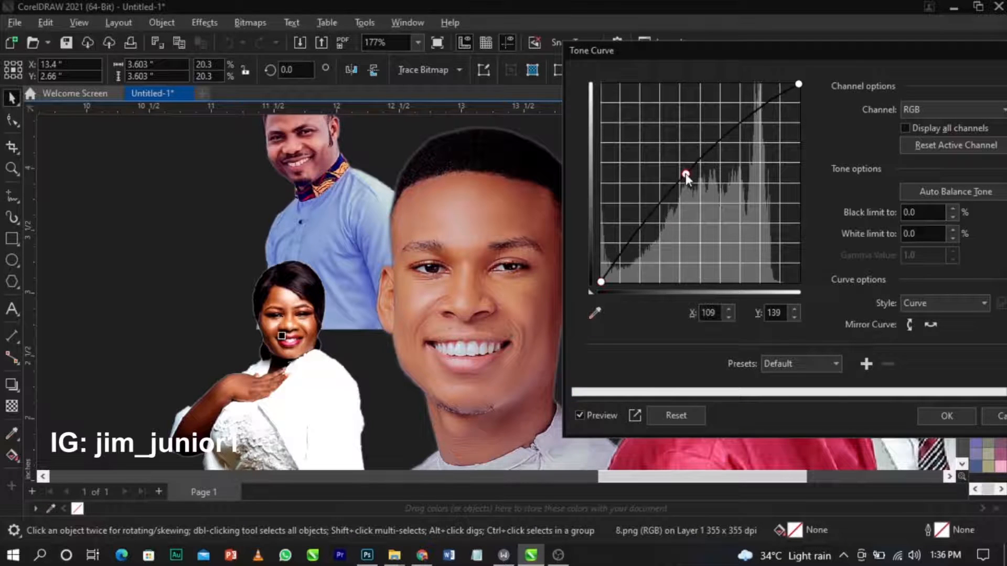
{"action": "left_click", "coordinate": [944, 411]}
Move the young man's portrait right toward the group and shrink the red-capped man's photo.
{"action": "left_click_drag", "start_coordinate": [473, 297], "coordinate": [594, 285]}
{"action": "left_click", "coordinate": [594, 284]}
{"action": "scroll", "coordinate": [593, 284], "scroll_direction": "down", "scroll_amount": 3}
{"action": "left_click_drag", "start_coordinate": [750, 174], "coordinate": [753, 195]}
Undo the red-capped man's resize and shrink the young man's portrait to 16.6%.
{"action": "key", "text": "ctrl+z"}
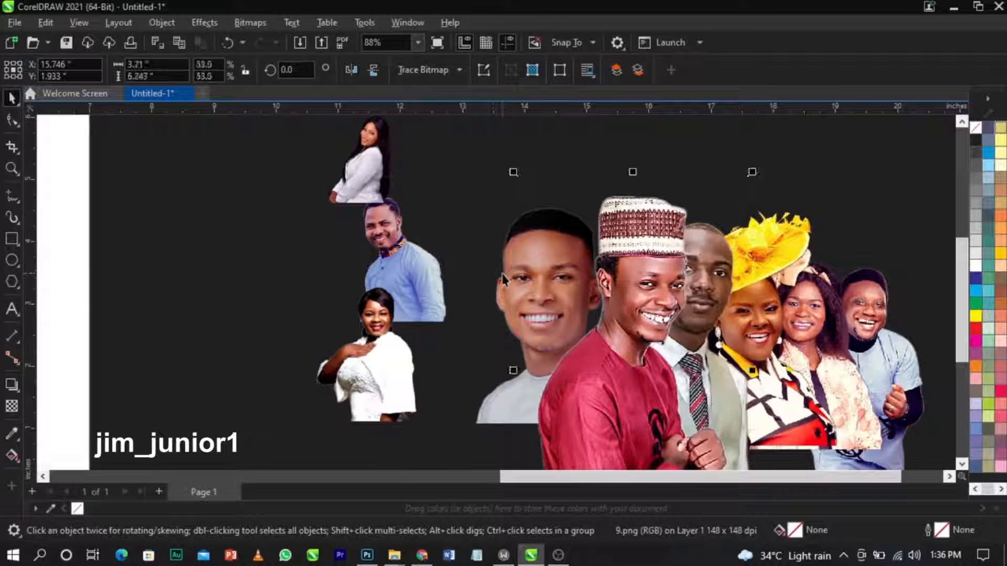
{"action": "left_click_drag", "start_coordinate": [447, 195], "coordinate": [468, 218]}
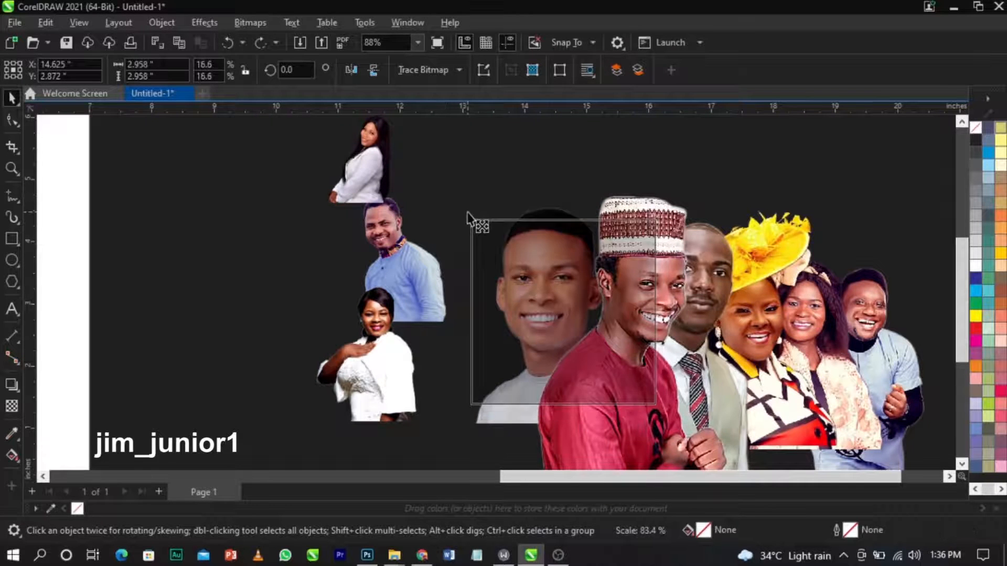
{"action": "scroll", "coordinate": [472, 220], "scroll_direction": "up", "scroll_amount": 3}
{"action": "scroll", "coordinate": [523, 283], "scroll_direction": "down", "scroll_amount": 2}
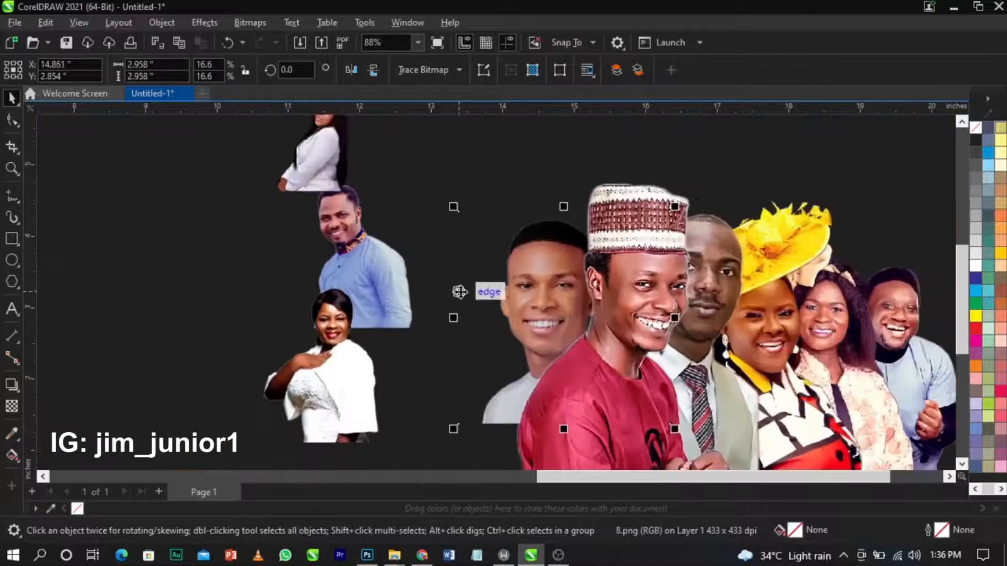
{"action": "left_click_drag", "start_coordinate": [493, 292], "coordinate": [494, 291]}
Shift the man in the blue shirt left and bring the white-suit woman into the group, enlarging her.
{"action": "left_click", "coordinate": [356, 264]}
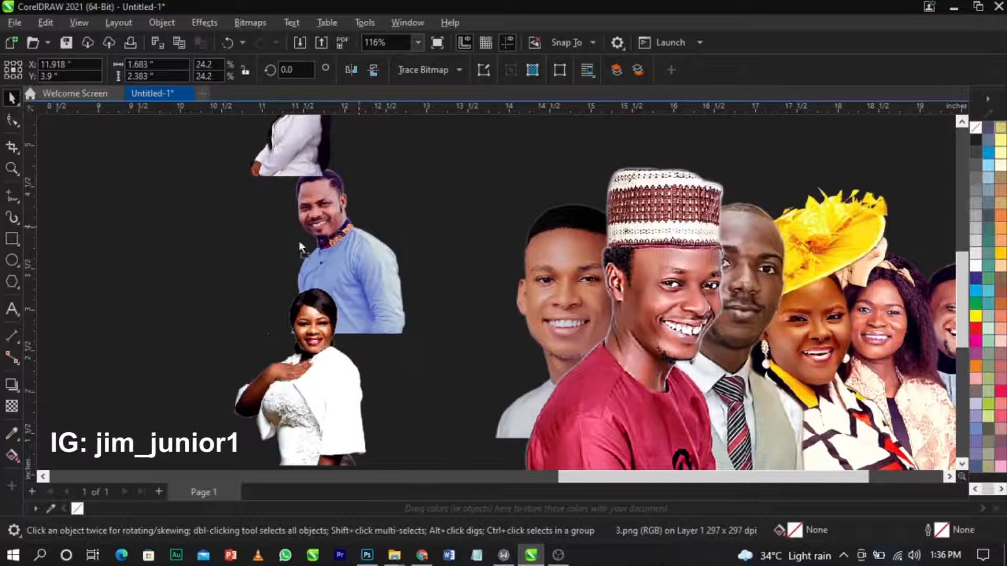
{"action": "left_click_drag", "start_coordinate": [299, 240], "coordinate": [250, 239]}
{"action": "left_click_drag", "start_coordinate": [311, 167], "coordinate": [423, 369]}
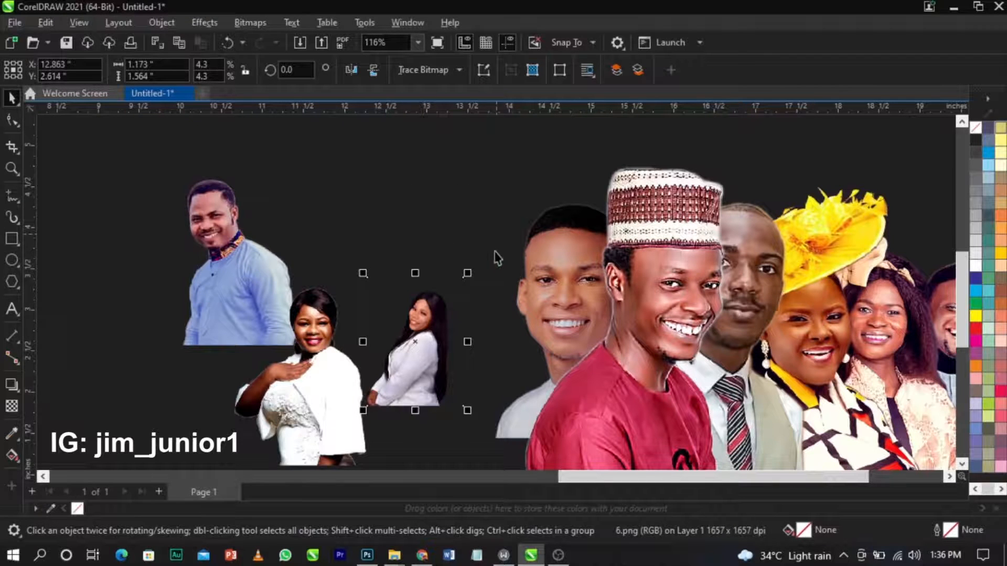
{"action": "mouse_move", "coordinate": [469, 274]}
{"action": "left_mouse_down"}
{"action": "mouse_move", "coordinate": [530, 192]}
{"action": "mouse_move", "coordinate": [489, 270]}
{"action": "mouse_move", "coordinate": [461, 269]}
{"action": "mouse_move", "coordinate": [469, 265]}
{"action": "left_mouse_up"}
{"action": "left_click_drag", "start_coordinate": [585, 179], "coordinate": [594, 167]}
{"action": "left_click_drag", "start_coordinate": [404, 273], "coordinate": [409, 280]}
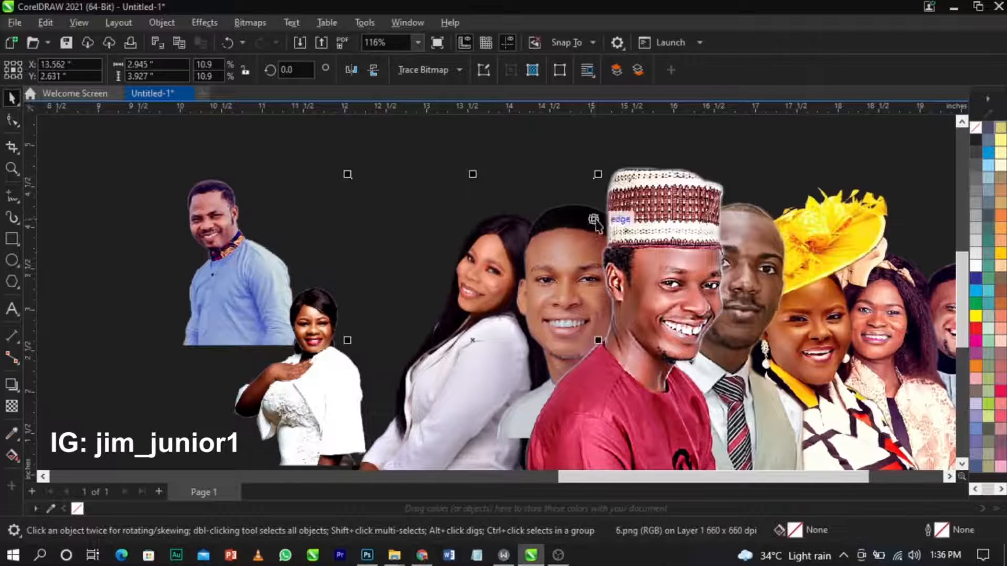
{"action": "left_click_drag", "start_coordinate": [607, 178], "coordinate": [619, 175]}
{"action": "left_click_drag", "start_coordinate": [450, 276], "coordinate": [451, 275]}
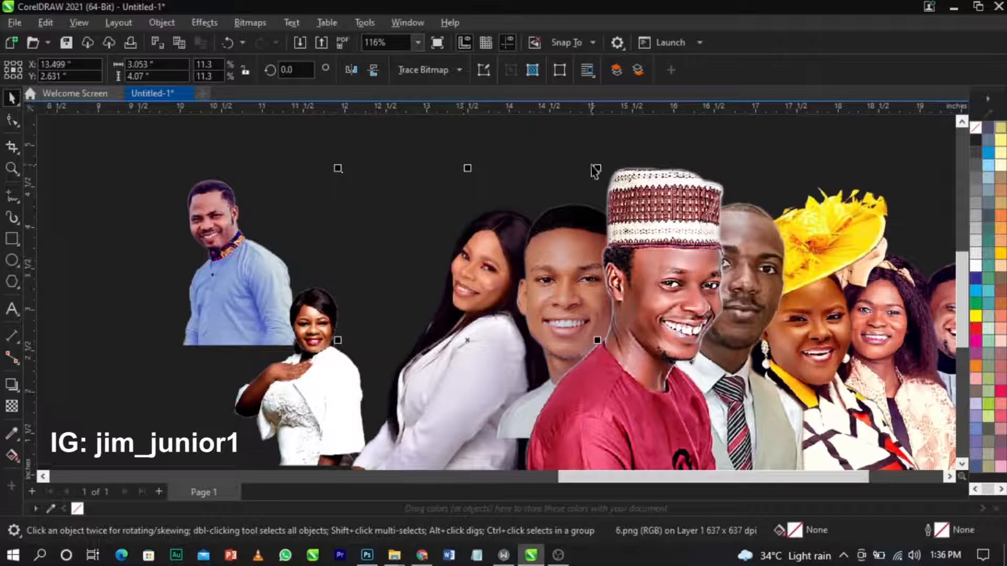
{"action": "left_click_drag", "start_coordinate": [599, 172], "coordinate": [607, 155]}
Keep enlarging the white-suit woman to about 3.757 × 5.009 inches and settle her position.
{"action": "left_click_drag", "start_coordinate": [450, 251], "coordinate": [448, 260]}
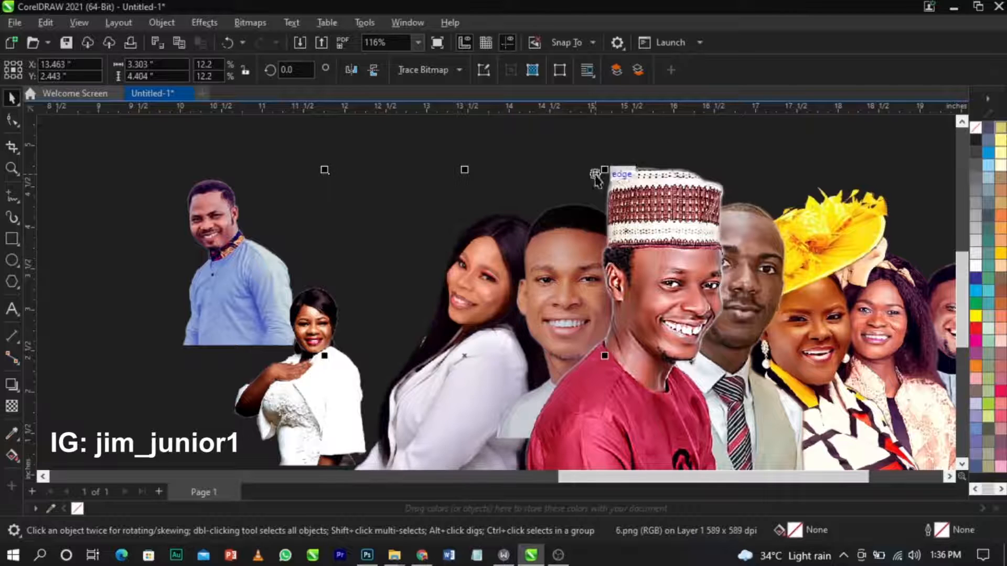
{"action": "left_click_drag", "start_coordinate": [603, 174], "coordinate": [615, 162]}
{"action": "left_click_drag", "start_coordinate": [434, 278], "coordinate": [432, 284]}
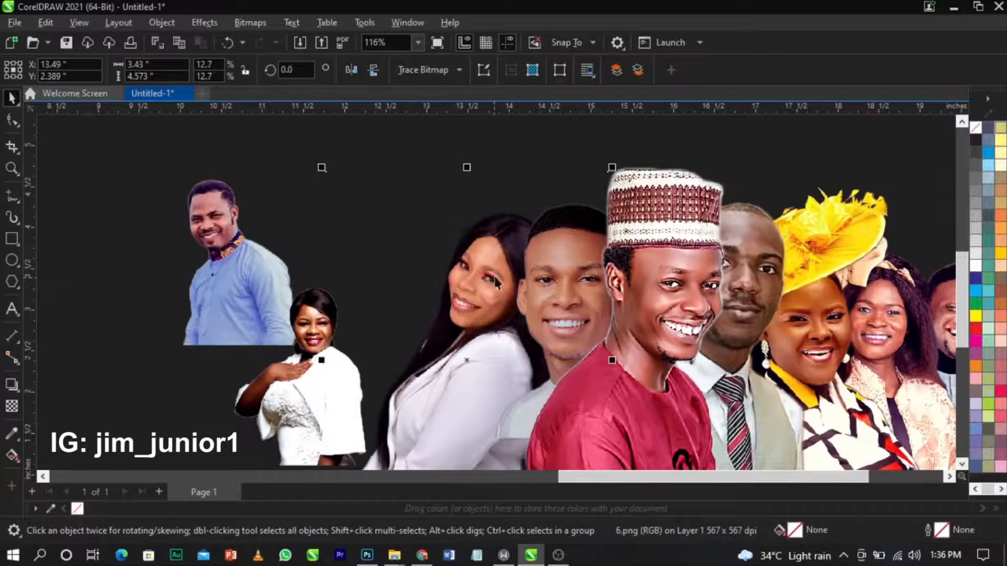
{"action": "scroll", "coordinate": [492, 283], "scroll_direction": "down", "scroll_amount": 1}
{"action": "left_click_drag", "start_coordinate": [586, 193], "coordinate": [595, 182]}
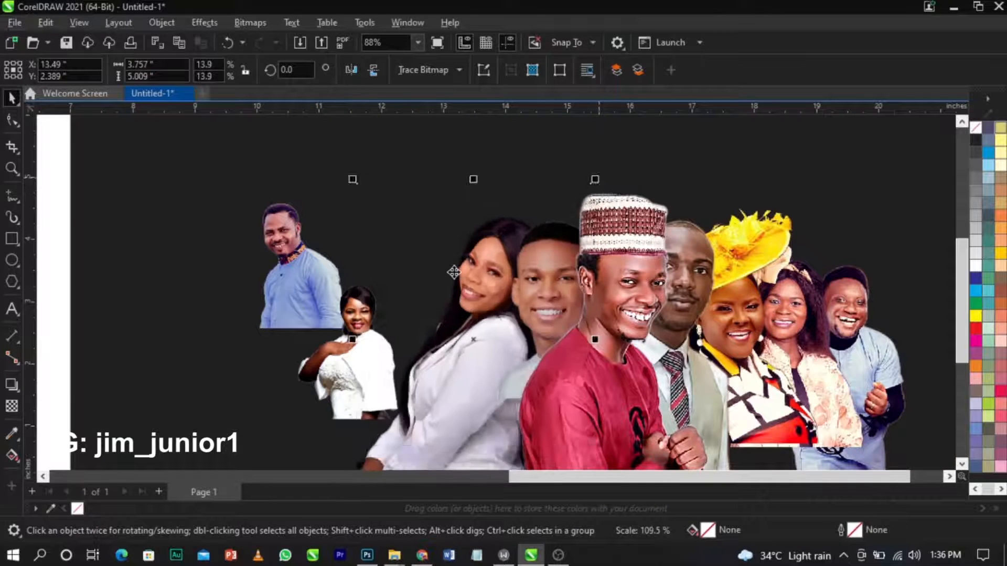
{"action": "scroll", "coordinate": [453, 271], "scroll_direction": "up", "scroll_amount": 2}
{"action": "left_click_drag", "start_coordinate": [453, 272], "coordinate": [446, 284]}
{"action": "scroll", "coordinate": [446, 285], "scroll_direction": "down", "scroll_amount": 3}
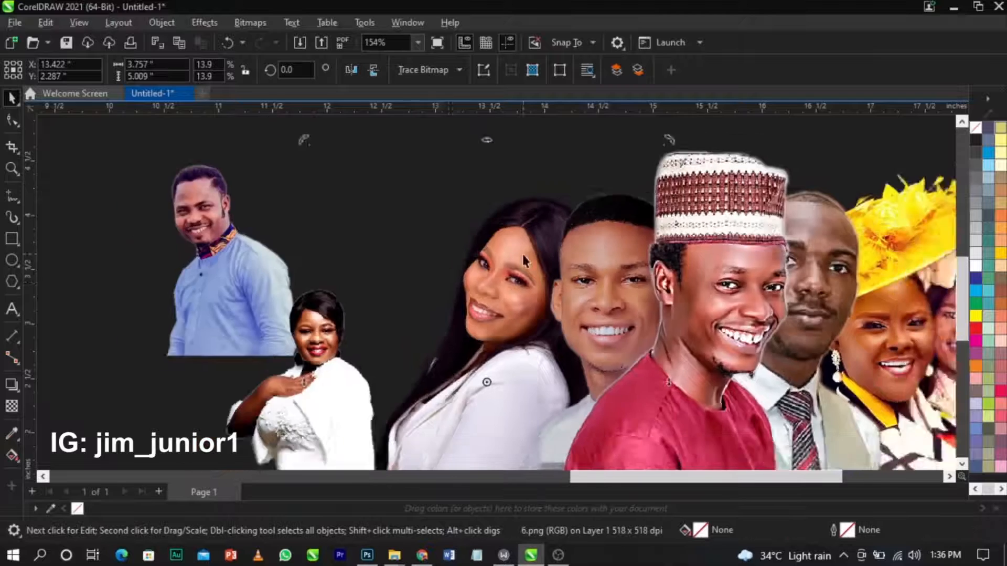
{"action": "scroll", "coordinate": [458, 258], "scroll_direction": "up", "scroll_amount": 3}
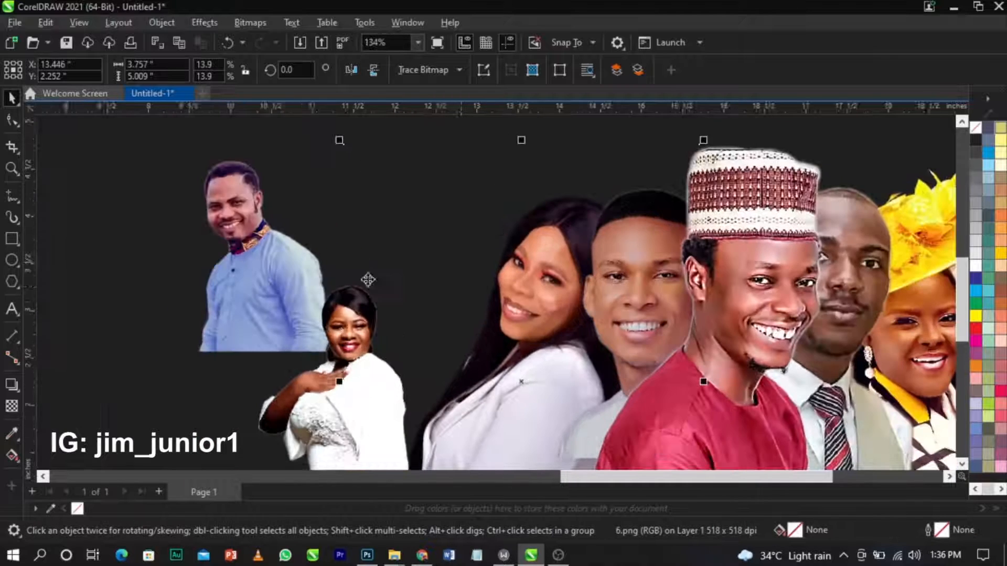
{"action": "key", "text": "Escape"}
{"action": "scroll", "coordinate": [517, 279], "scroll_direction": "down", "scroll_amount": 4}
{"action": "left_click_drag", "start_coordinate": [417, 345], "coordinate": [225, 374]}
{"action": "key", "text": "ctrl+z"}
Move the white-dress woman aside, enlarge the man in the blue shirt and place him at the group's left.
{"action": "left_click", "coordinate": [388, 366]}
{"action": "left_click", "coordinate": [389, 285]}
{"action": "left_click_drag", "start_coordinate": [423, 337], "coordinate": [476, 436]}
{"action": "left_click_drag", "start_coordinate": [393, 330], "coordinate": [459, 354]}
{"action": "left_click", "coordinate": [445, 315]}
{"action": "left_click_drag", "start_coordinate": [445, 315], "coordinate": [427, 315]}
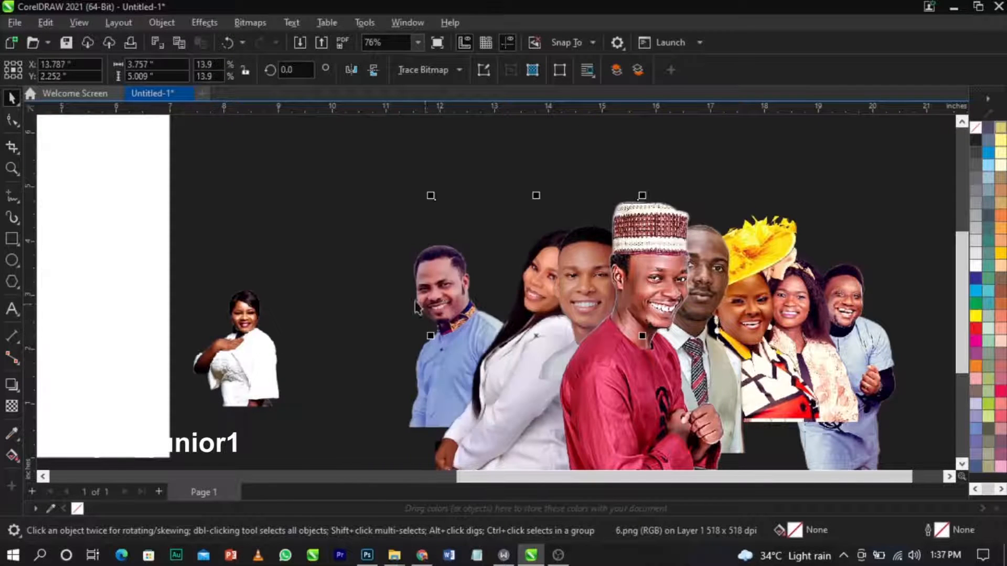
Slant the photo's top-left corner, then slightly enlarge the man in blue and shift him right.
{"action": "left_click", "coordinate": [11, 119]}
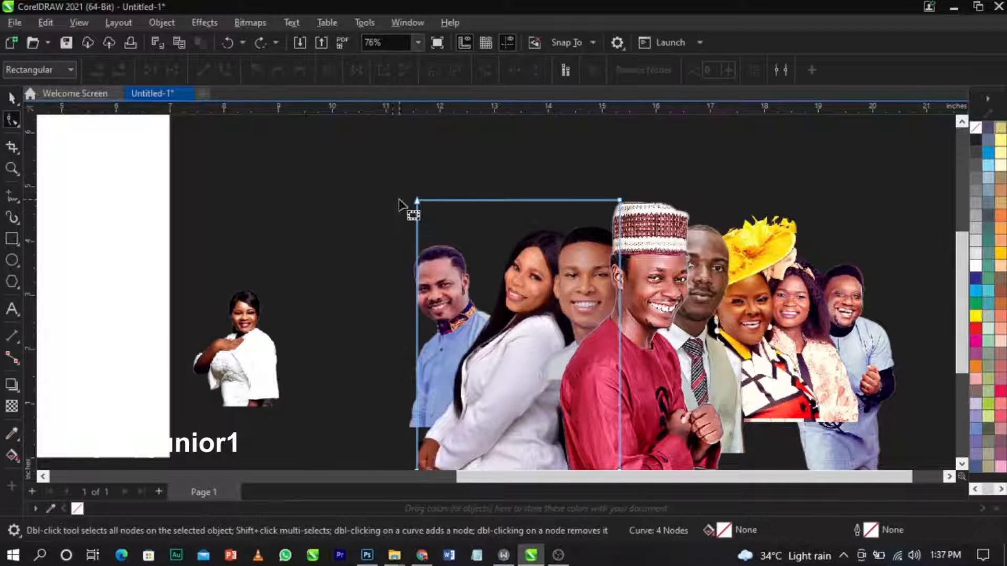
{"action": "left_click_drag", "start_coordinate": [415, 199], "coordinate": [512, 200]}
{"action": "left_click", "coordinate": [439, 273]}
{"action": "key", "text": "space"}
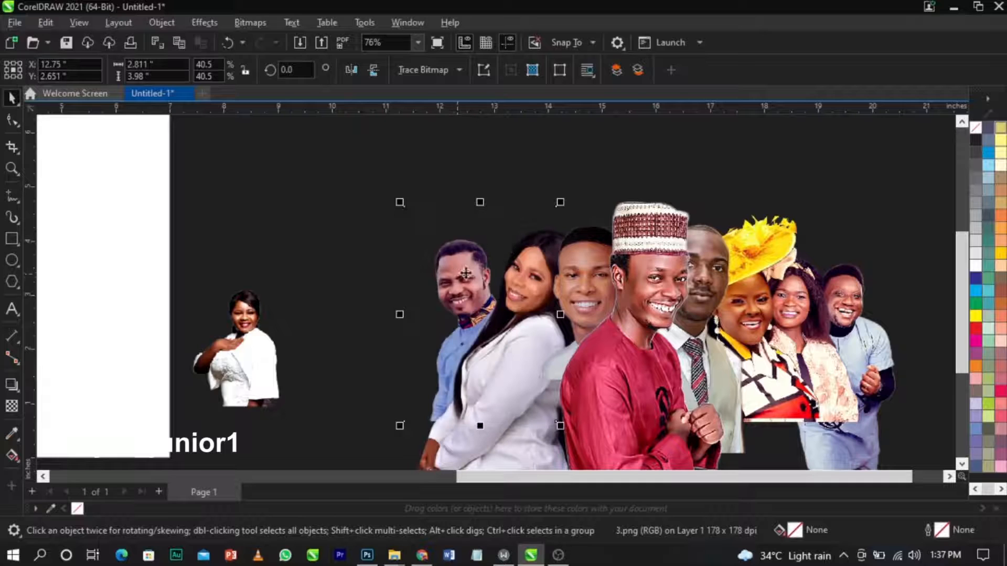
{"action": "scroll", "coordinate": [551, 236], "scroll_direction": "up", "scroll_amount": 3}
{"action": "left_click_drag", "start_coordinate": [532, 200], "coordinate": [540, 191]}
{"action": "left_click_drag", "start_coordinate": [353, 319], "coordinate": [382, 311]}
{"action": "left_click_drag", "start_coordinate": [319, 323], "coordinate": [355, 313]}
{"action": "scroll", "coordinate": [532, 225], "scroll_direction": "down", "scroll_amount": 1}
{"action": "scroll", "coordinate": [430, 320], "scroll_direction": "up", "scroll_amount": 1}
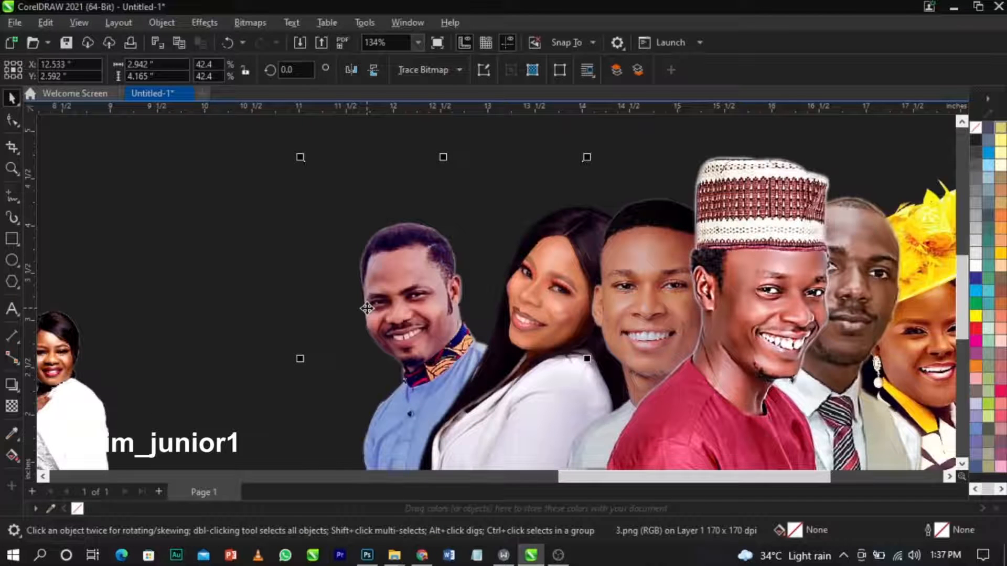
Tilt the man in blue photo clockwise to 348.131°.
{"action": "left_click", "coordinate": [354, 307]}
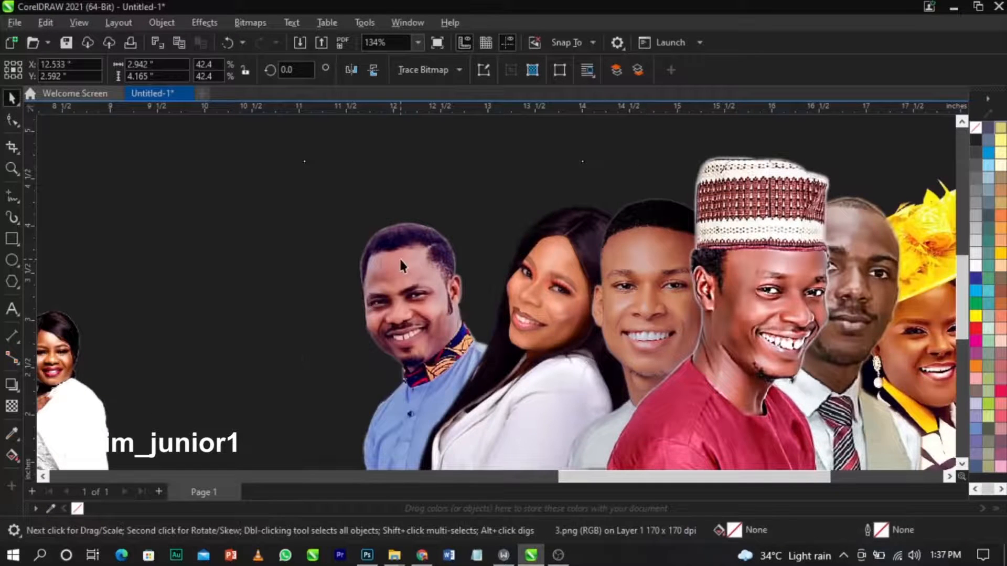
{"action": "scroll", "coordinate": [399, 257], "scroll_direction": "down", "scroll_amount": 1}
{"action": "left_click", "coordinate": [374, 262]}
{"action": "left_click", "coordinate": [294, 282]}
{"action": "left_click", "coordinate": [362, 274]}
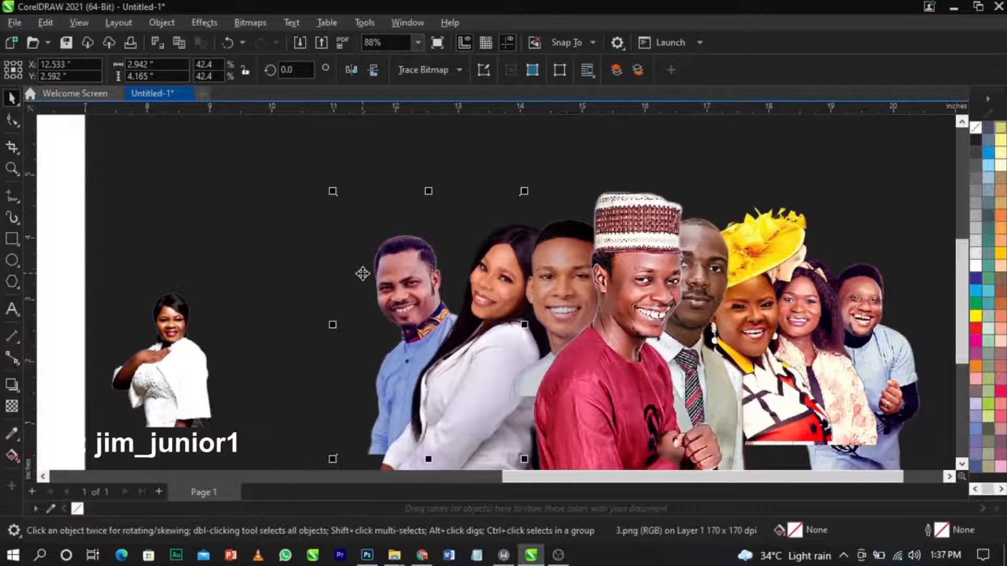
{"action": "left_click", "coordinate": [363, 273]}
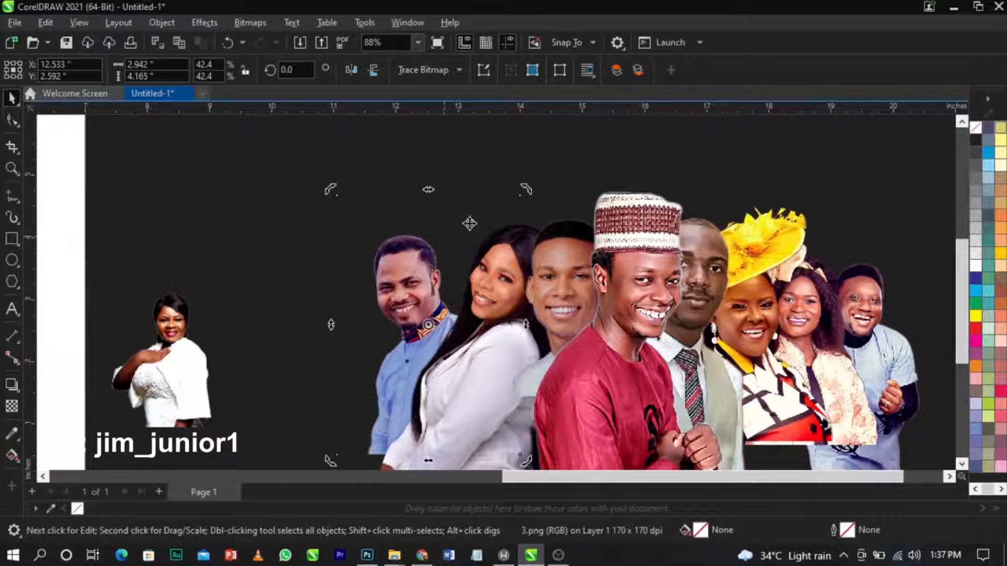
{"action": "left_click_drag", "start_coordinate": [529, 193], "coordinate": [549, 217]}
{"action": "left_click_drag", "start_coordinate": [549, 175], "coordinate": [548, 176]}
{"action": "left_click", "coordinate": [390, 278]}
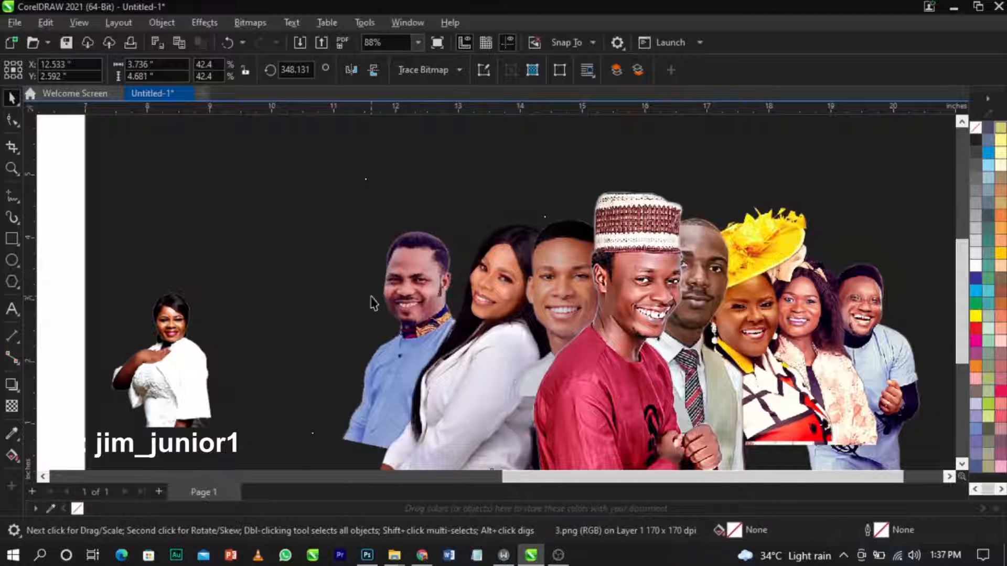
Enlarge the man in blue further and nudge him right into the group.
{"action": "left_click", "coordinate": [372, 297]}
{"action": "left_click", "coordinate": [371, 293]}
{"action": "left_click", "coordinate": [376, 276]}
{"action": "left_click", "coordinate": [358, 259]}
{"action": "left_click_drag", "start_coordinate": [311, 176], "coordinate": [297, 160]}
{"action": "left_click_drag", "start_coordinate": [351, 313], "coordinate": [364, 316]}
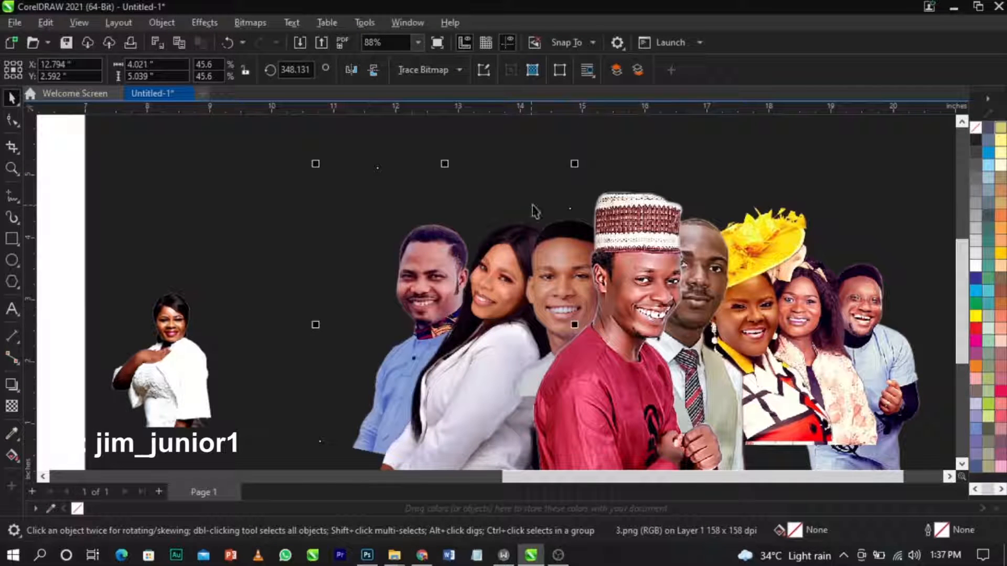
{"action": "left_click_drag", "start_coordinate": [577, 164], "coordinate": [580, 162]}
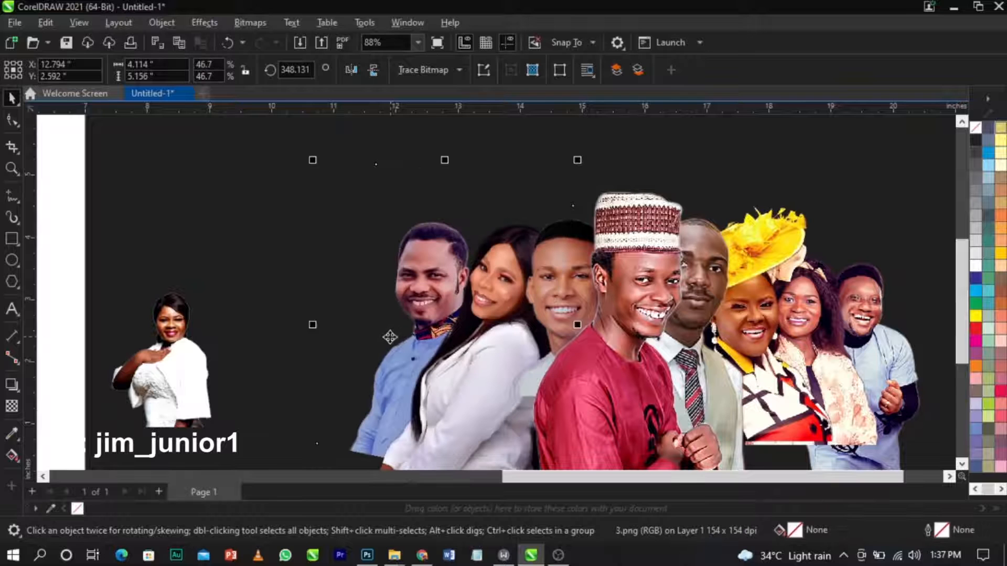
{"action": "left_click_drag", "start_coordinate": [376, 336], "coordinate": [377, 337]}
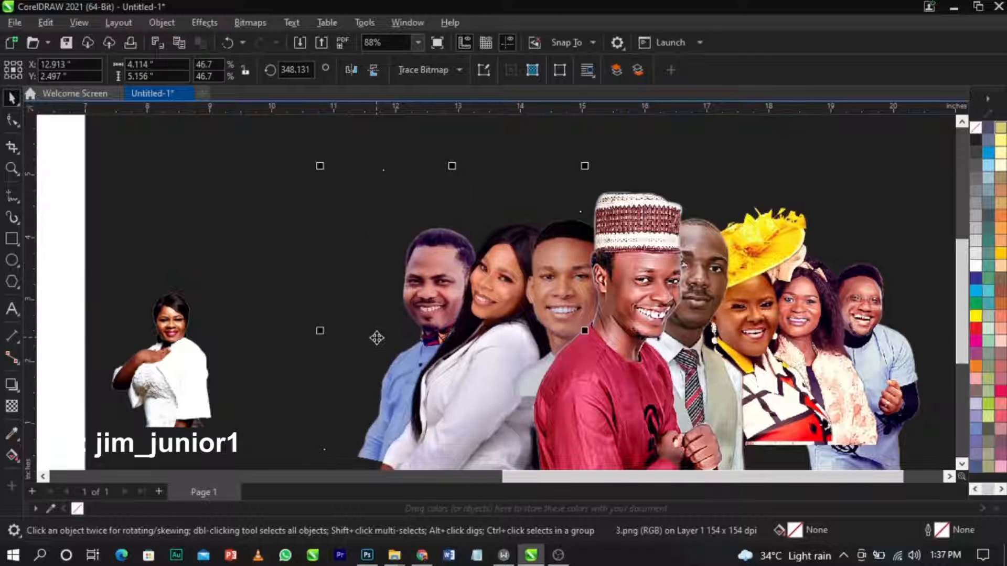
Drag the woman in white toward the group and enlarge her.
{"action": "left_click", "coordinate": [216, 304]}
{"action": "left_click_drag", "start_coordinate": [216, 305], "coordinate": [348, 311]}
{"action": "left_click_drag", "start_coordinate": [393, 266], "coordinate": [442, 220]}
Place the woman in white beside the man in blue.
{"action": "left_click_drag", "start_coordinate": [338, 287], "coordinate": [358, 295]}
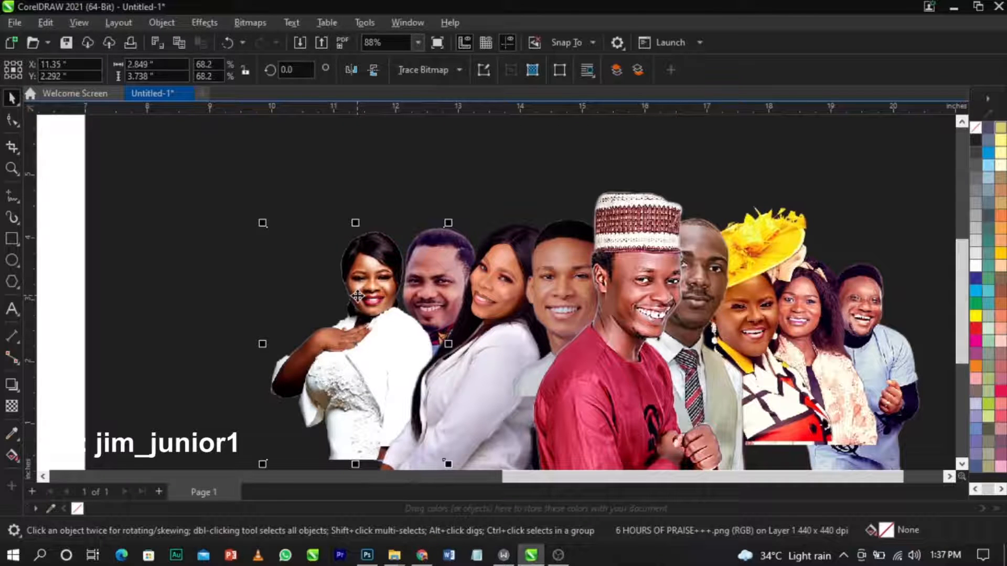
{"action": "scroll", "coordinate": [357, 295], "scroll_direction": "up", "scroll_amount": 3}
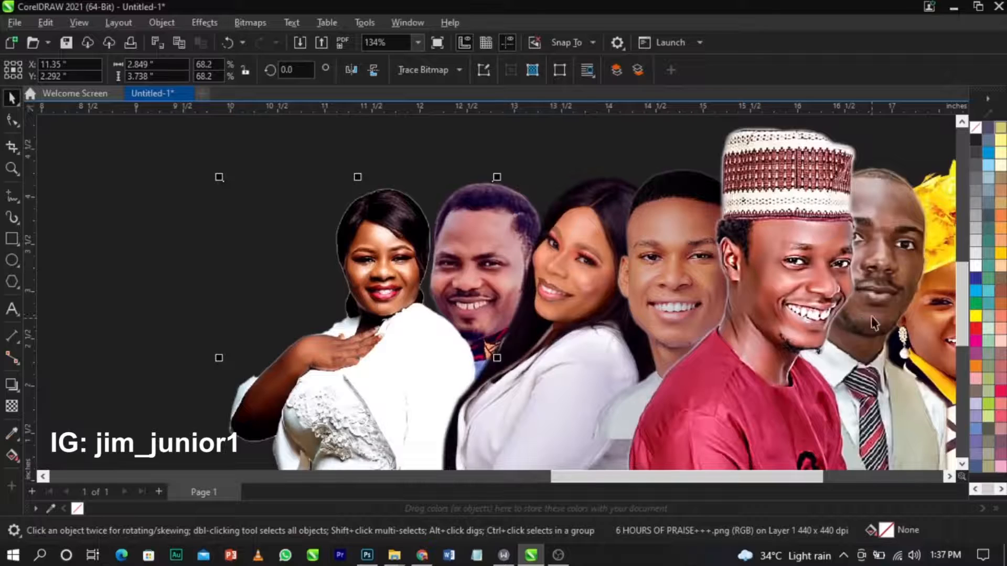
{"action": "scroll", "coordinate": [365, 271], "scroll_direction": "down", "scroll_amount": 3}
{"action": "scroll", "coordinate": [543, 310], "scroll_direction": "up", "scroll_amount": 1}
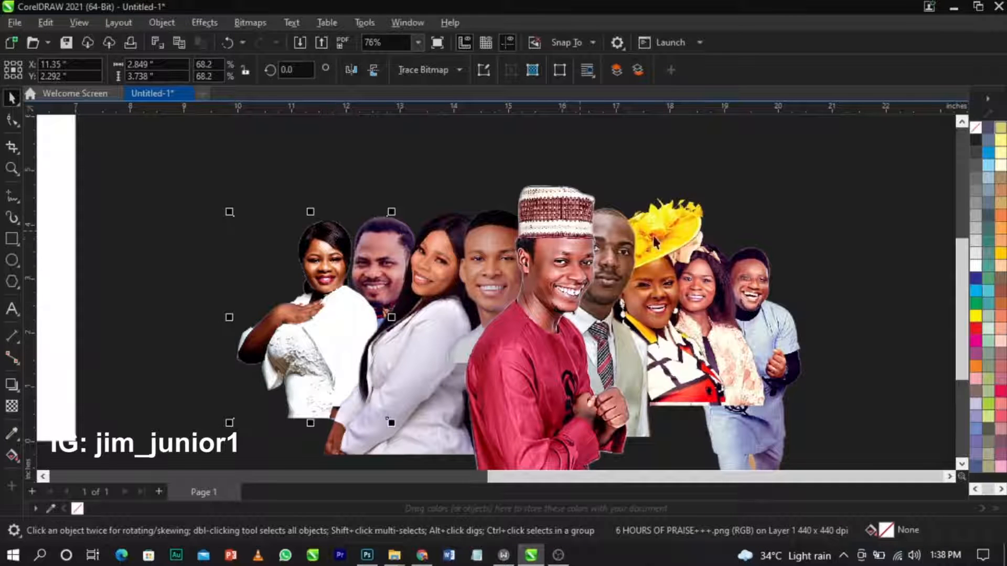
{"action": "scroll", "coordinate": [377, 284], "scroll_direction": "up", "scroll_amount": 3}
{"action": "scroll", "coordinate": [369, 237], "scroll_direction": "down", "scroll_amount": 3}
{"action": "scroll", "coordinate": [370, 237], "scroll_direction": "up", "scroll_amount": 3}
{"action": "scroll", "coordinate": [369, 237], "scroll_direction": "down", "scroll_amount": 3}
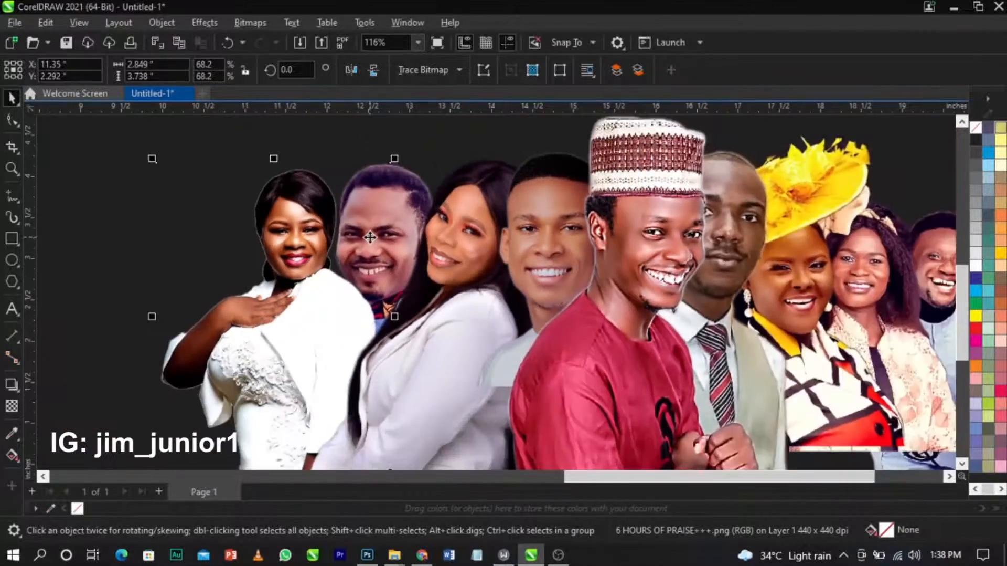
{"action": "scroll", "coordinate": [819, 278], "scroll_direction": "up", "scroll_amount": 4}
{"action": "scroll", "coordinate": [810, 286], "scroll_direction": "down", "scroll_amount": 3}
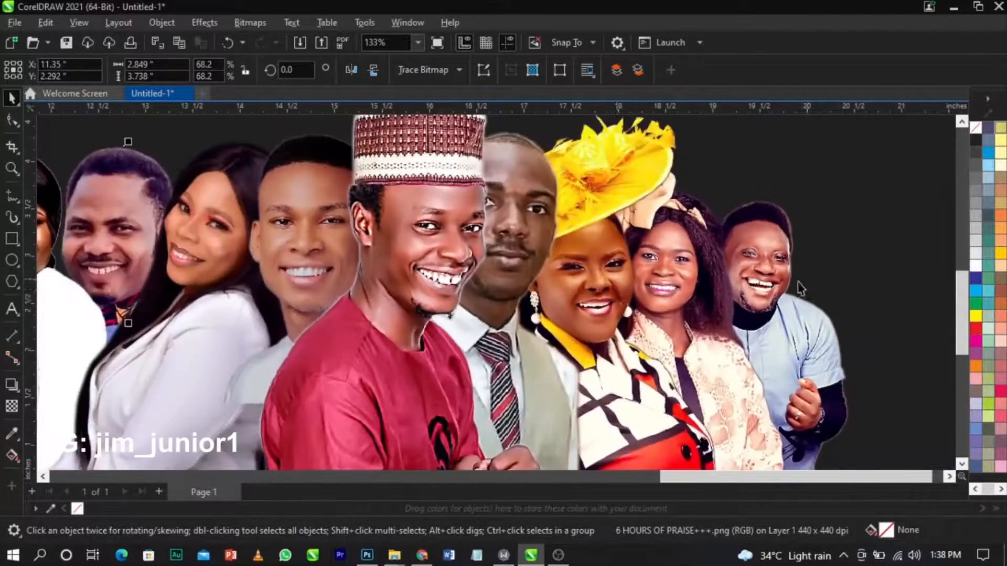
{"action": "scroll", "coordinate": [811, 286], "scroll_direction": "up", "scroll_amount": 3}
{"action": "scroll", "coordinate": [692, 262], "scroll_direction": "down", "scroll_amount": 2}
{"action": "scroll", "coordinate": [515, 188], "scroll_direction": "up", "scroll_amount": 2}
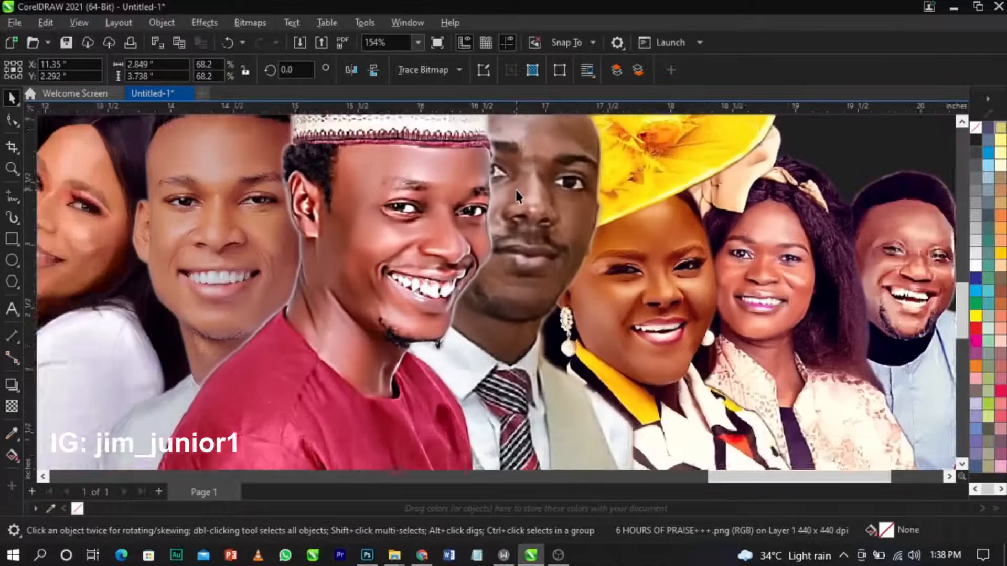
{"action": "scroll", "coordinate": [562, 231], "scroll_direction": "down", "scroll_amount": 1}
{"action": "scroll", "coordinate": [473, 256], "scroll_direction": "down", "scroll_amount": 3}
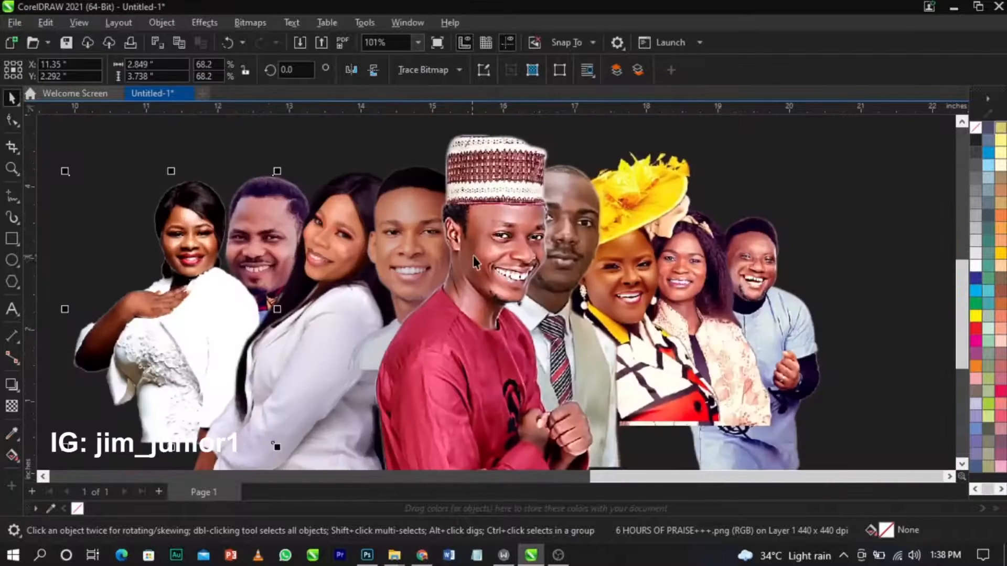
{"action": "scroll", "coordinate": [396, 266], "scroll_direction": "up", "scroll_amount": 2}
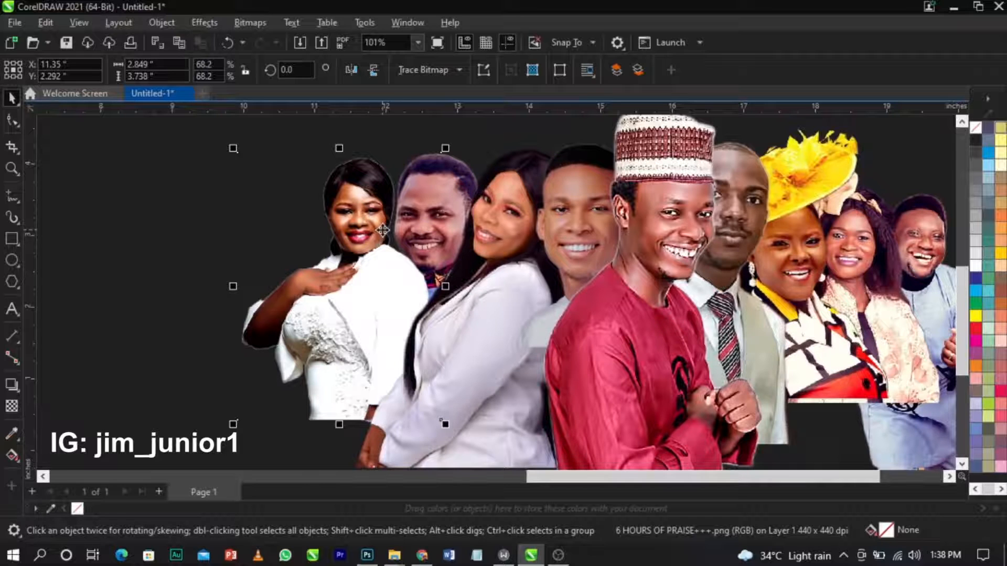
Send the woman in white to back, enlarge her slightly, and lower her with the man in blue.
{"action": "key", "text": "shift+Page_Down"}
{"action": "left_click_drag", "start_coordinate": [318, 269], "coordinate": [333, 269]}
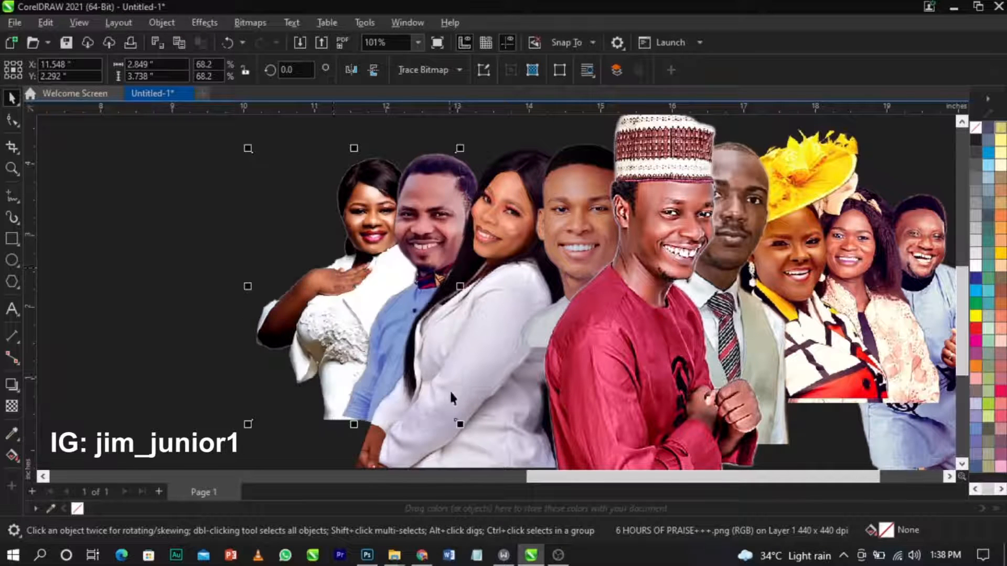
{"action": "left_click_drag", "start_coordinate": [460, 424], "coordinate": [475, 441]}
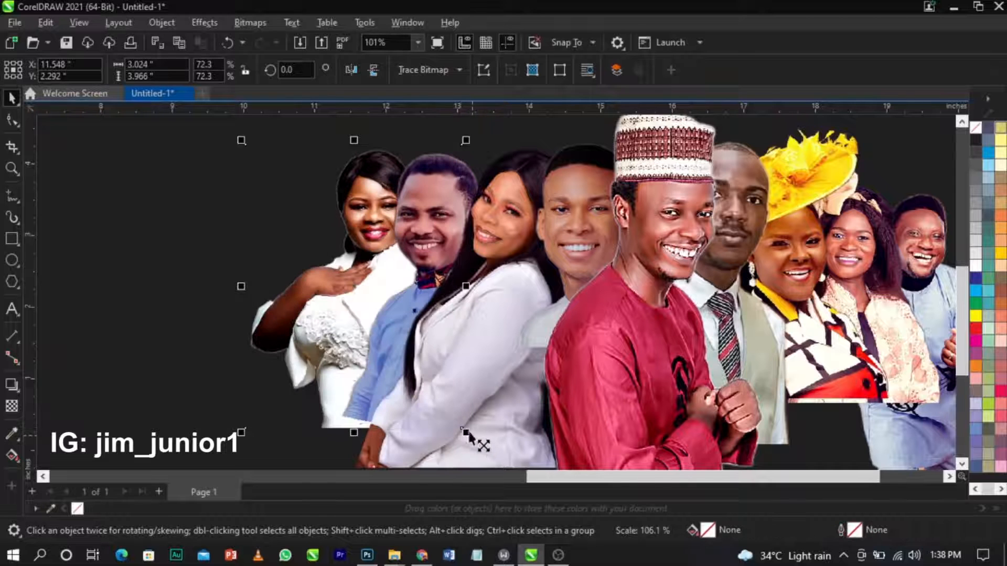
{"action": "left_click_drag", "start_coordinate": [298, 281], "coordinate": [298, 295]}
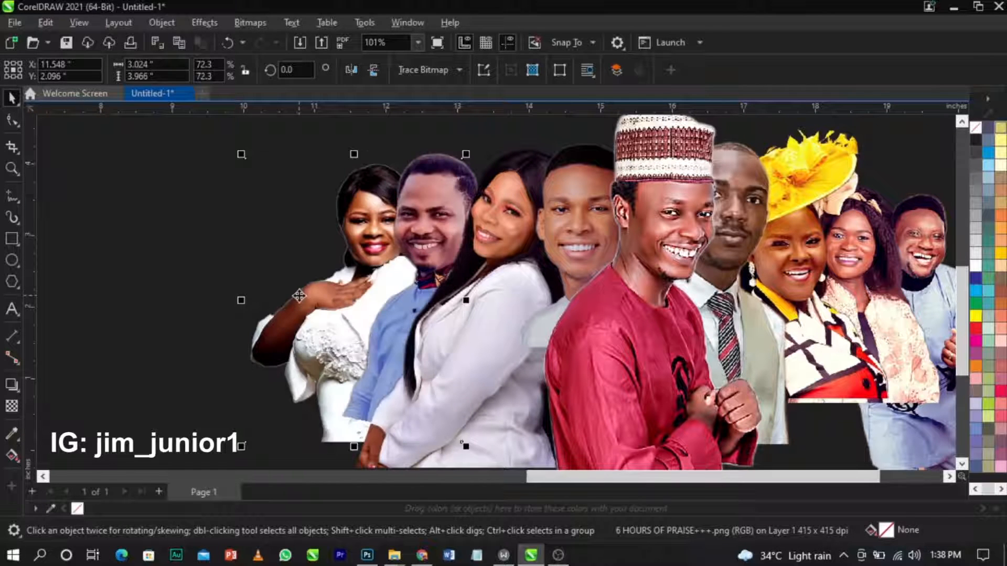
{"action": "left_click", "coordinate": [424, 206], "text": "shift"}
{"action": "left_click_drag", "start_coordinate": [422, 196], "coordinate": [422, 210]}
Move the two right-hand photos down and right, and nudge the yellow-hat woman down.
{"action": "scroll", "coordinate": [381, 210], "scroll_direction": "down", "scroll_amount": 2}
{"action": "scroll", "coordinate": [808, 228], "scroll_direction": "up", "scroll_amount": 2}
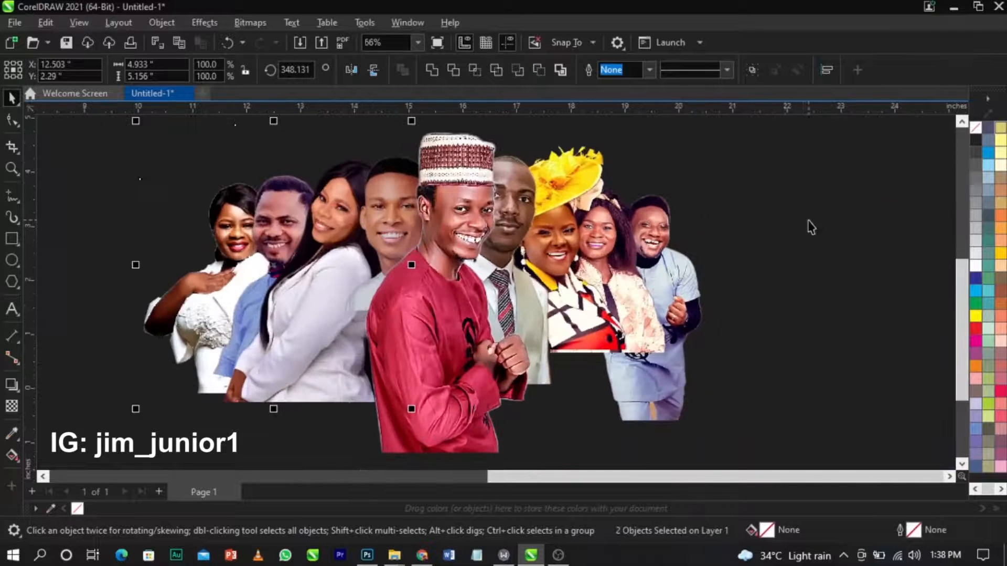
{"action": "left_click", "coordinate": [784, 224]}
{"action": "left_click", "coordinate": [691, 275]}
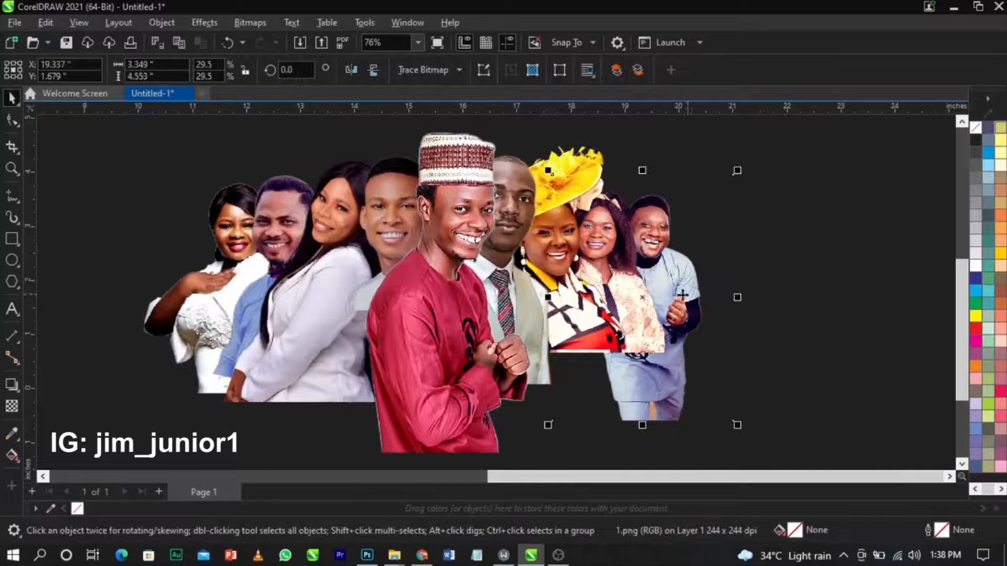
{"action": "left_click", "coordinate": [646, 312]}
{"action": "left_click", "coordinate": [687, 293], "text": "shift"}
{"action": "left_click_drag", "start_coordinate": [687, 294], "coordinate": [693, 298]}
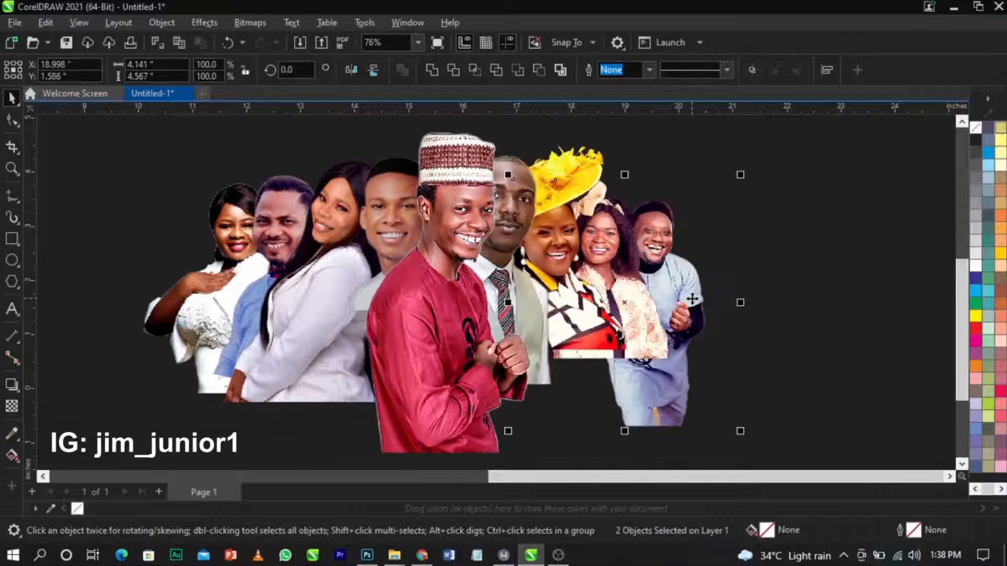
{"action": "left_click", "coordinate": [693, 299]}
{"action": "mouse_move", "coordinate": [588, 335]}
{"action": "left_mouse_down"}
{"action": "mouse_move", "coordinate": [593, 353]}
{"action": "mouse_move", "coordinate": [591, 333]}
{"action": "left_mouse_up"}
{"action": "scroll", "coordinate": [574, 325], "scroll_direction": "up", "scroll_amount": 2}
{"action": "scroll", "coordinate": [677, 320], "scroll_direction": "down", "scroll_amount": 4}
Marquee-select all nine people photos and group them with Ctrl+G.
{"action": "left_click", "coordinate": [794, 309]}
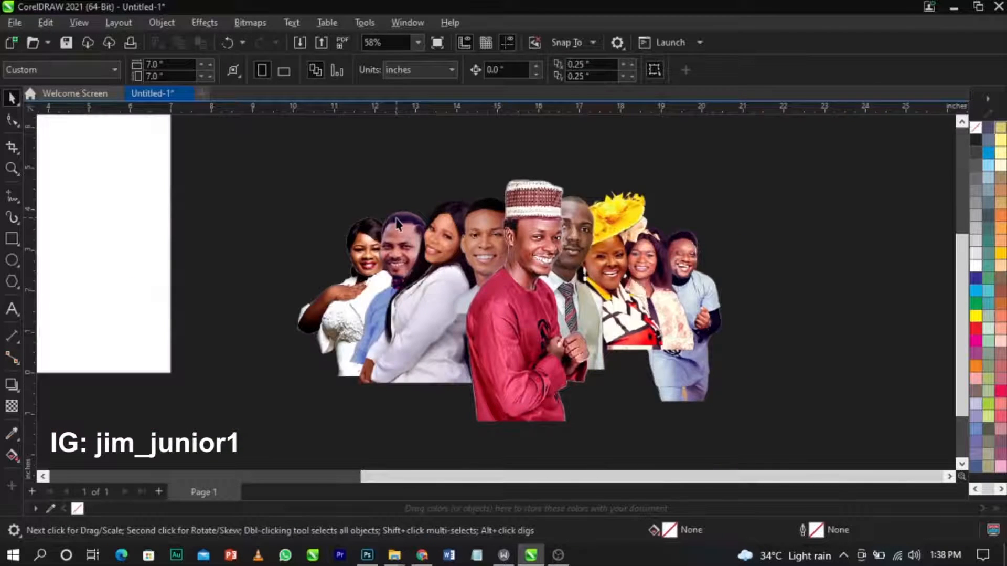
{"action": "scroll", "coordinate": [397, 217], "scroll_direction": "down", "scroll_amount": 2}
{"action": "key", "text": "z"}
{"action": "left_click_drag", "start_coordinate": [228, 175], "coordinate": [717, 394]}
{"action": "key", "text": "space"}
{"action": "scroll", "coordinate": [819, 373], "scroll_direction": "down", "scroll_amount": 1}
{"action": "left_click_drag", "start_coordinate": [871, 432], "coordinate": [261, 179]}
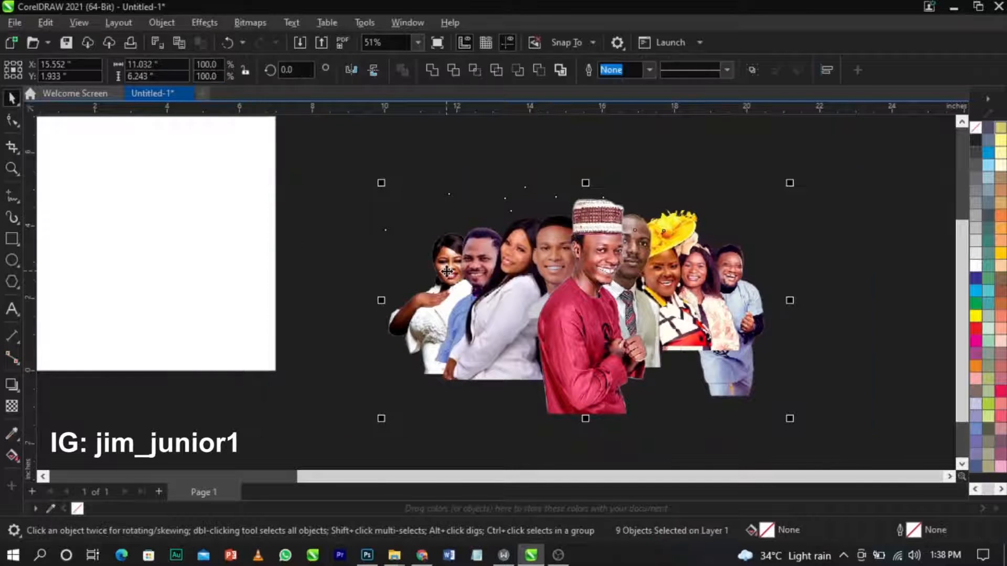
{"action": "key", "text": "ctrl+g"}
Copy the people group onto a new Page 2 and place it there.
{"action": "scroll", "coordinate": [447, 270], "scroll_direction": "down", "scroll_amount": 4}
{"action": "left_click_drag", "start_coordinate": [448, 271], "coordinate": [668, 285]}
{"action": "key", "text": "Delete"}
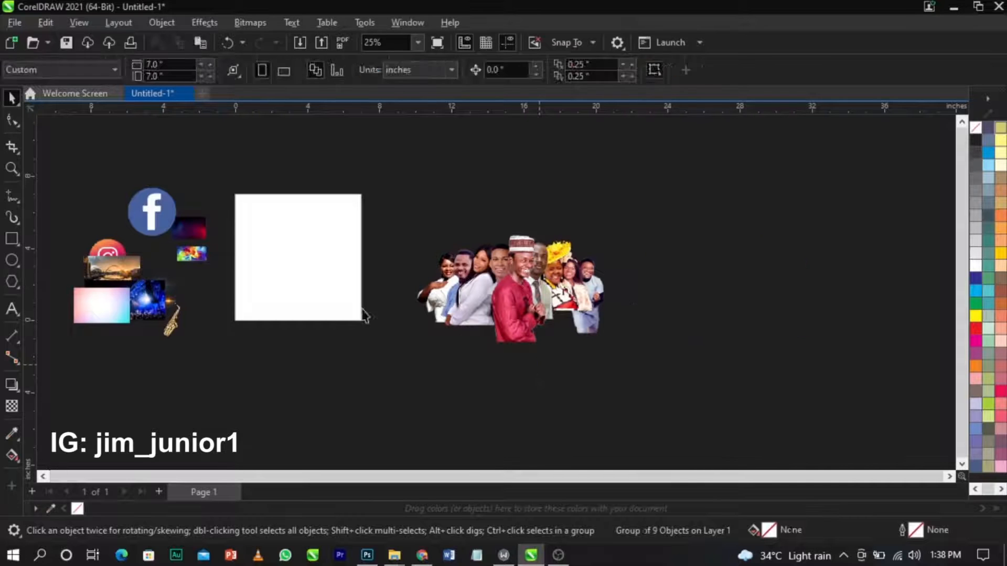
{"action": "left_click", "coordinate": [159, 490]}
{"action": "key", "text": "ctrl+v"}
{"action": "left_click_drag", "start_coordinate": [775, 320], "coordinate": [372, 299]}
{"action": "left_click", "coordinate": [670, 317]}
Return to Page 1 and zoom in on the people group.
{"action": "scroll", "coordinate": [210, 285], "scroll_direction": "up", "scroll_amount": 2}
{"action": "scroll", "coordinate": [210, 286], "scroll_direction": "up", "scroll_amount": 1}
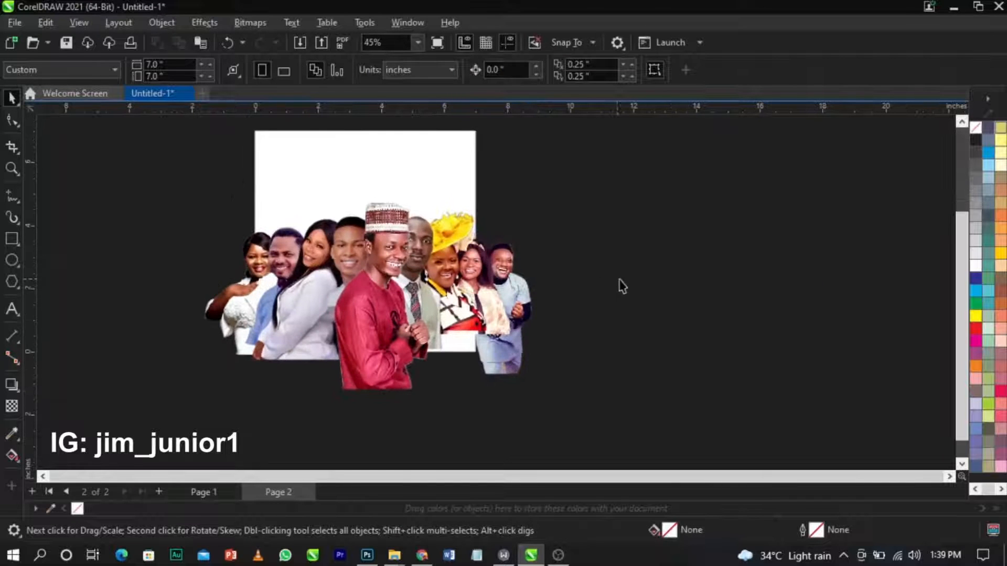
{"action": "key", "text": "Page_Up"}
{"action": "scroll", "coordinate": [546, 295], "scroll_direction": "down", "scroll_amount": 2}
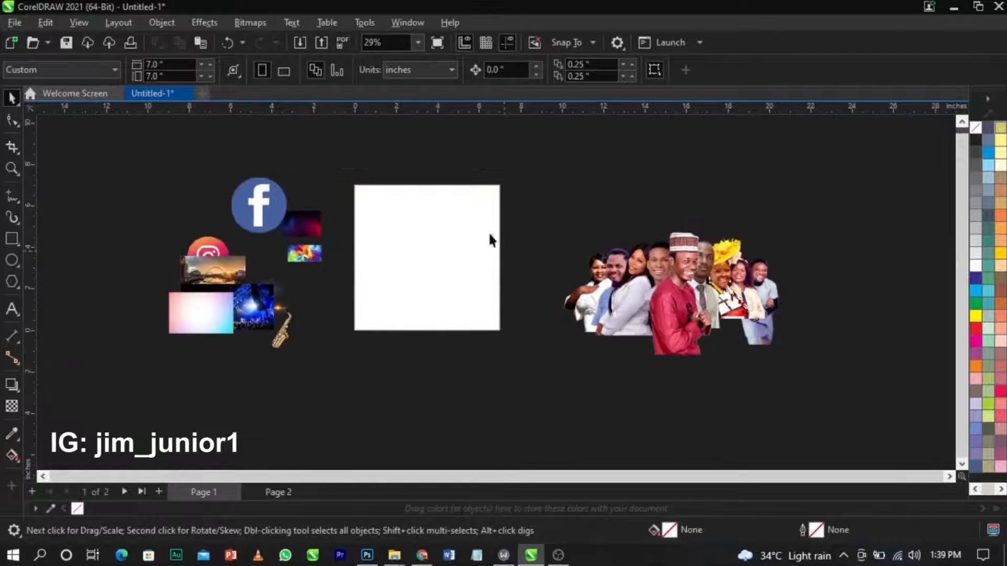
{"action": "key", "text": "super"}
{"action": "key", "text": "super"}
{"action": "key", "text": "z"}
{"action": "left_click_drag", "start_coordinate": [488, 214], "coordinate": [815, 404]}
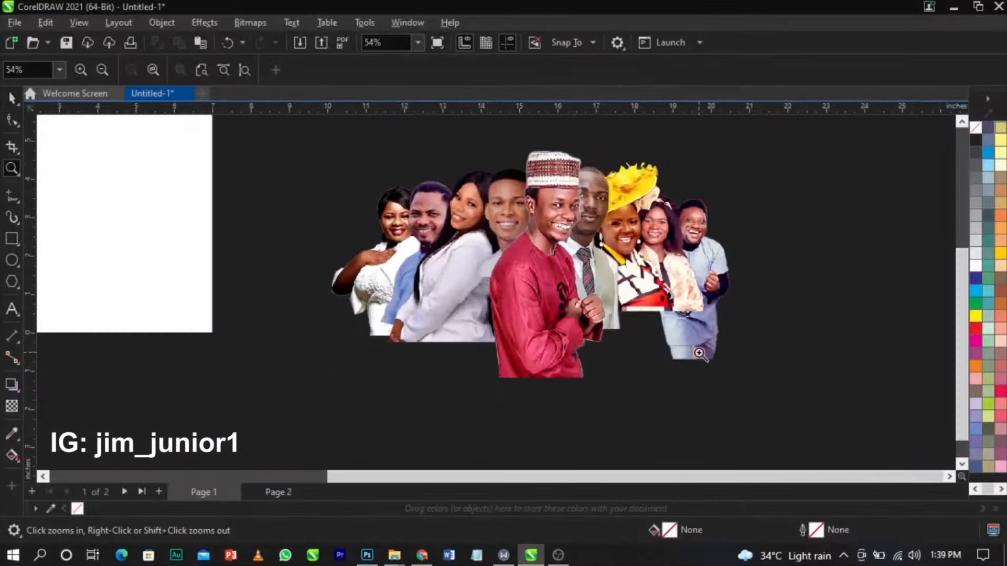
Draw a wide white-filled rectangle across the photo's bottom, centred on the group.
{"action": "key", "text": "space"}
{"action": "left_click", "coordinate": [689, 336]}
{"action": "left_click", "coordinate": [195, 282]}
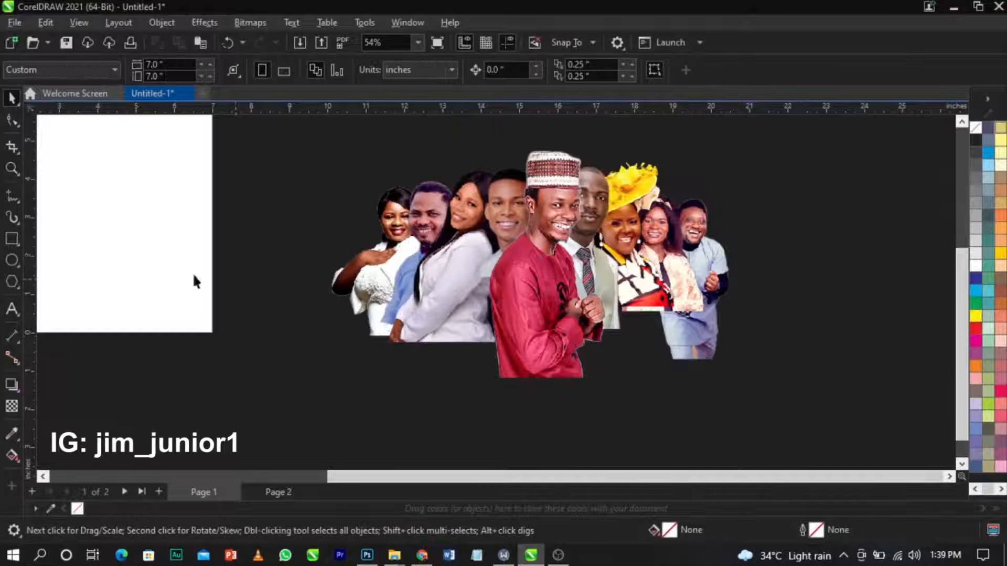
{"action": "left_click", "coordinate": [13, 243]}
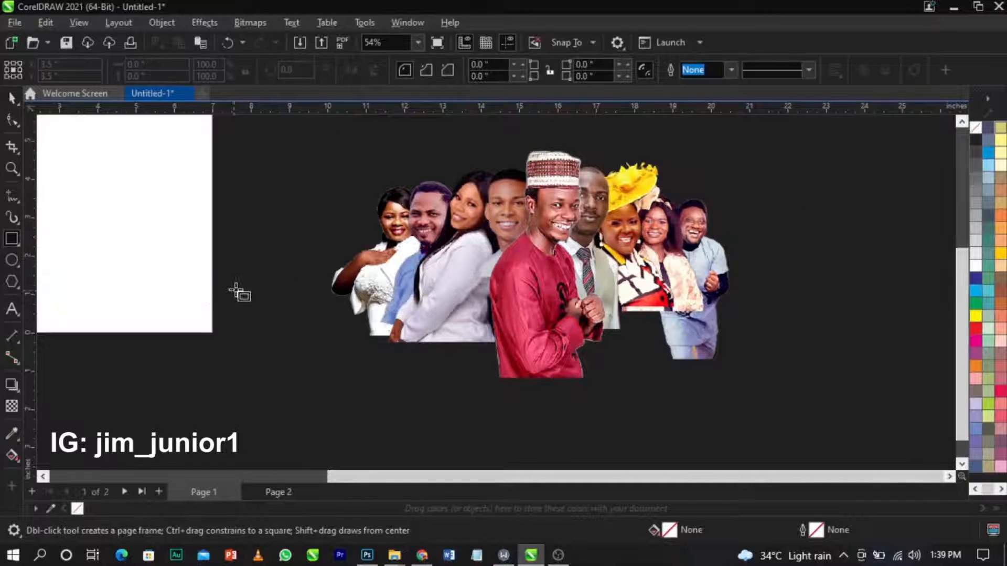
{"action": "left_click_drag", "start_coordinate": [307, 304], "coordinate": [768, 394]}
{"action": "key", "text": "space"}
{"action": "left_click", "coordinate": [977, 267]}
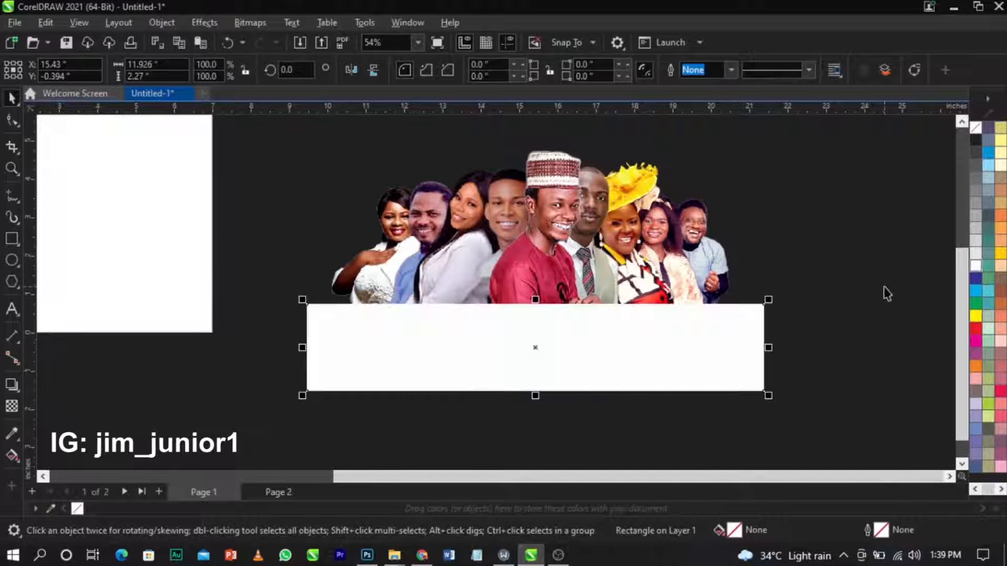
{"action": "left_click", "coordinate": [673, 268], "text": "shift"}
{"action": "key", "text": "c"}
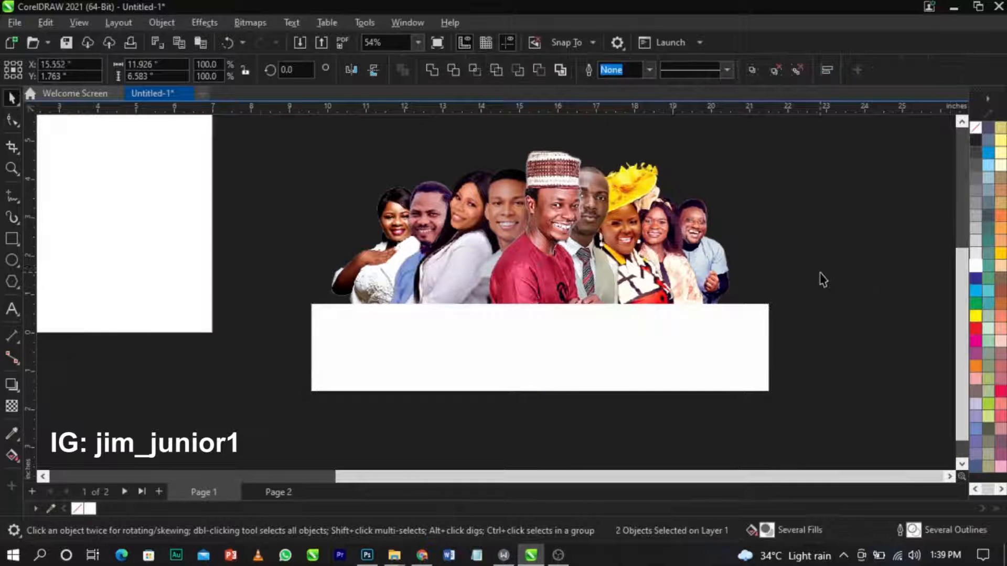
Trim the group's bottom with the rectangle, then move the rectangle off and delete it.
{"action": "left_click", "coordinate": [815, 282]}
{"action": "left_click", "coordinate": [688, 348]}
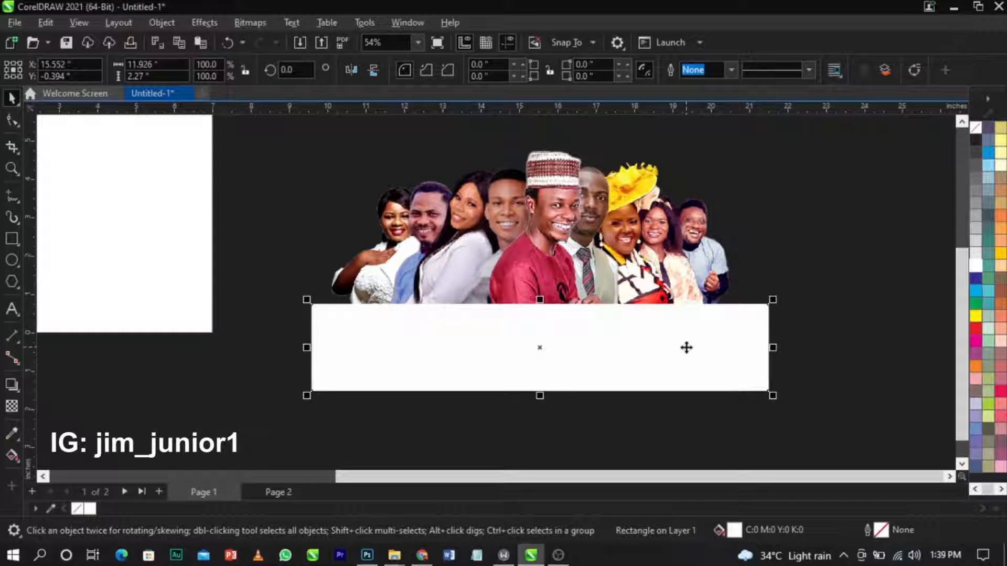
{"action": "left_click", "coordinate": [595, 220], "text": "shift"}
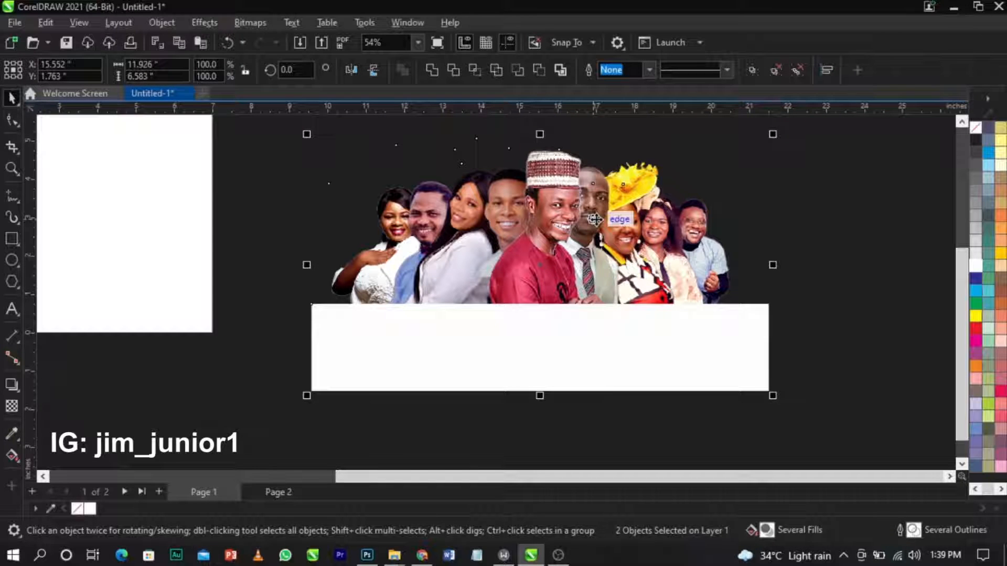
{"action": "left_click", "coordinate": [457, 68]}
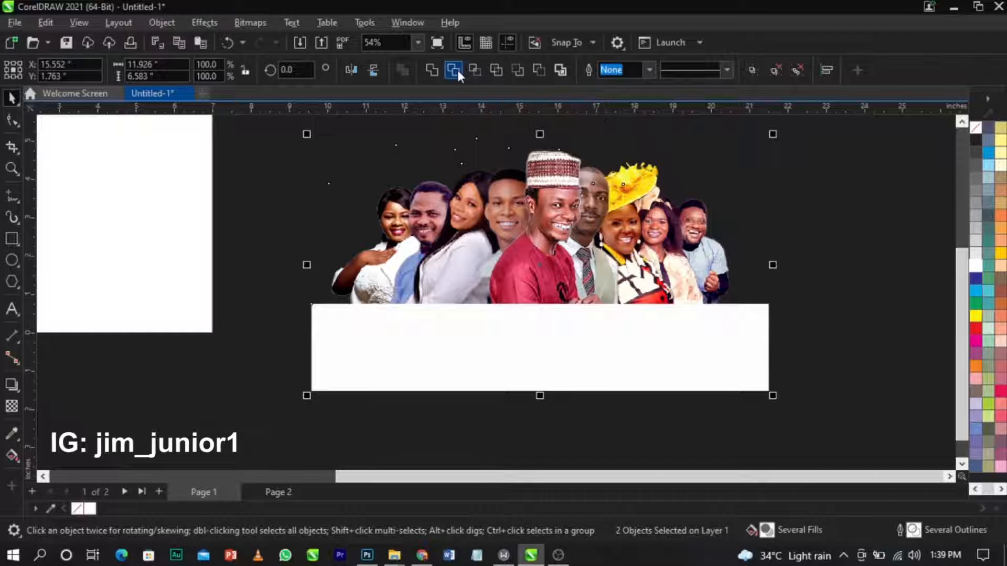
{"action": "left_click", "coordinate": [805, 337]}
{"action": "left_click_drag", "start_coordinate": [750, 341], "coordinate": [744, 415]}
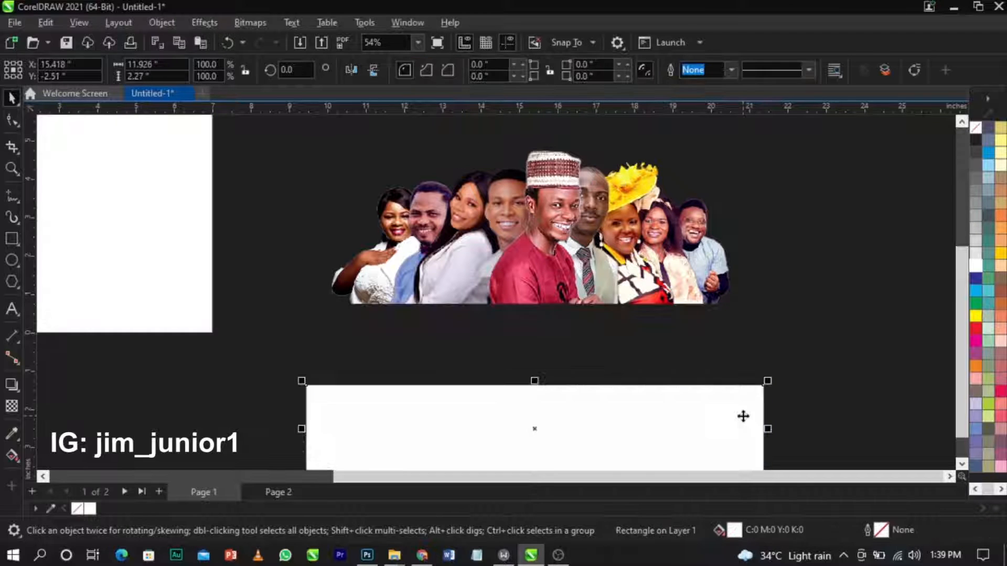
{"action": "key", "text": "Delete"}
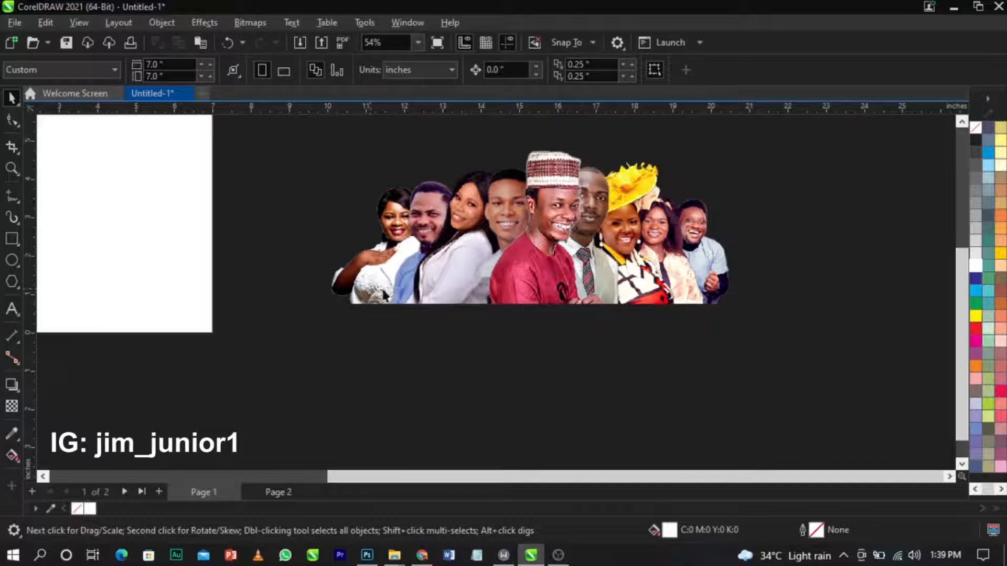
Enlarge the group photo to about 114% and move it onto the white page.
{"action": "scroll", "coordinate": [540, 317], "scroll_direction": "up", "scroll_amount": 2}
{"action": "scroll", "coordinate": [551, 310], "scroll_direction": "down", "scroll_amount": 2}
{"action": "left_click", "coordinate": [547, 249]}
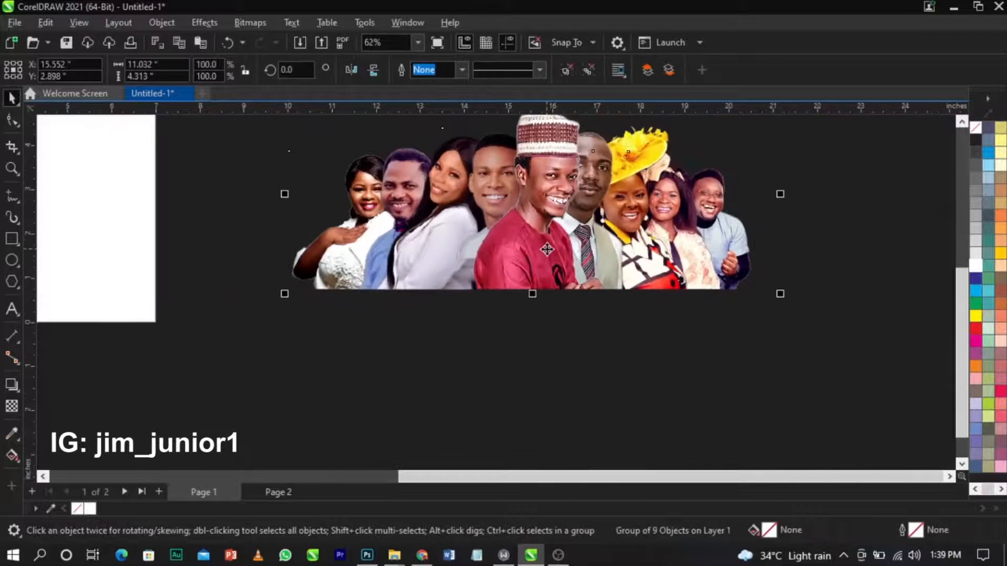
{"action": "scroll", "coordinate": [547, 249], "scroll_direction": "up", "scroll_amount": 2}
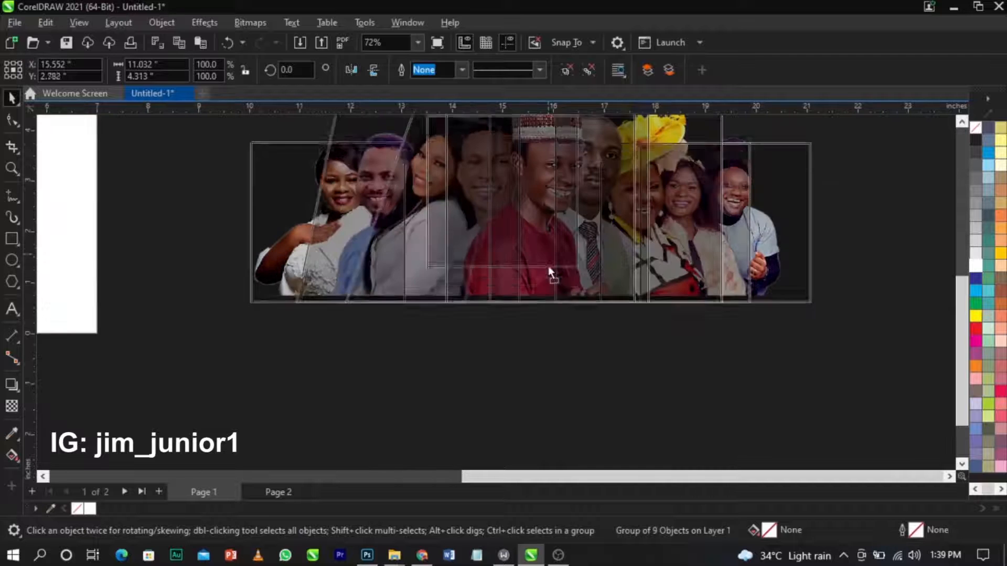
{"action": "left_click_drag", "start_coordinate": [549, 271], "coordinate": [549, 286]}
{"action": "left_click_drag", "start_coordinate": [814, 341], "coordinate": [850, 366]}
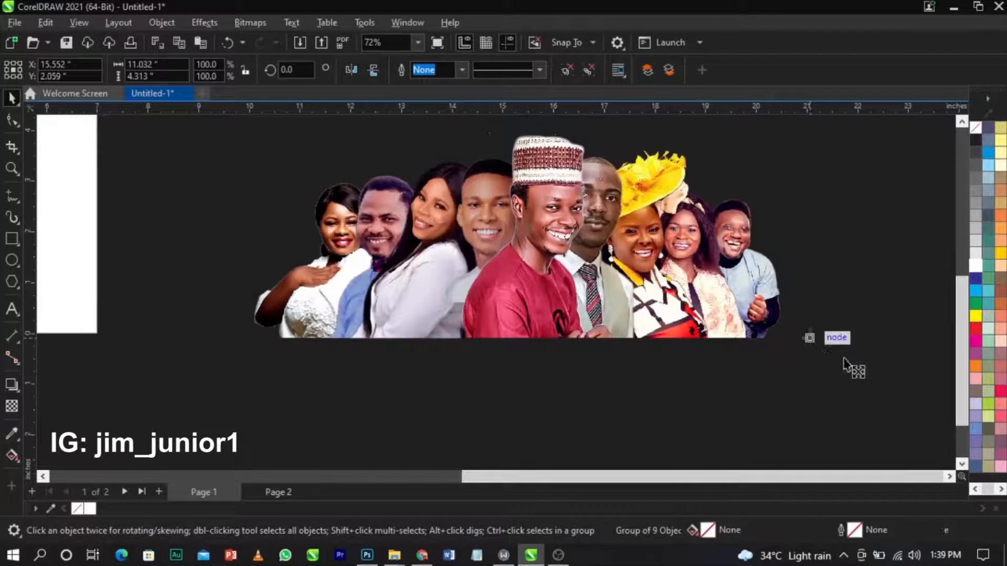
{"action": "scroll", "coordinate": [690, 282], "scroll_direction": "down", "scroll_amount": 5}
{"action": "left_click_drag", "start_coordinate": [690, 281], "coordinate": [505, 268]}
Scale the group down to span the page width and align it with the page's left edge.
{"action": "key", "text": "z"}
{"action": "left_click_drag", "start_coordinate": [360, 194], "coordinate": [651, 332]}
{"action": "key", "text": "space"}
{"action": "left_click_drag", "start_coordinate": [655, 367], "coordinate": [554, 326]}
{"action": "scroll", "coordinate": [457, 308], "scroll_direction": "up", "scroll_amount": 1}
{"action": "left_click_drag", "start_coordinate": [480, 299], "coordinate": [516, 342]}
{"action": "left_click", "coordinate": [824, 344]}
{"action": "left_click", "coordinate": [567, 329]}
{"action": "key", "text": "z"}
{"action": "left_click_drag", "start_coordinate": [198, 194], "coordinate": [601, 417]}
{"action": "key", "text": "space"}
{"action": "scroll", "coordinate": [441, 327], "scroll_direction": "down", "scroll_amount": 2}
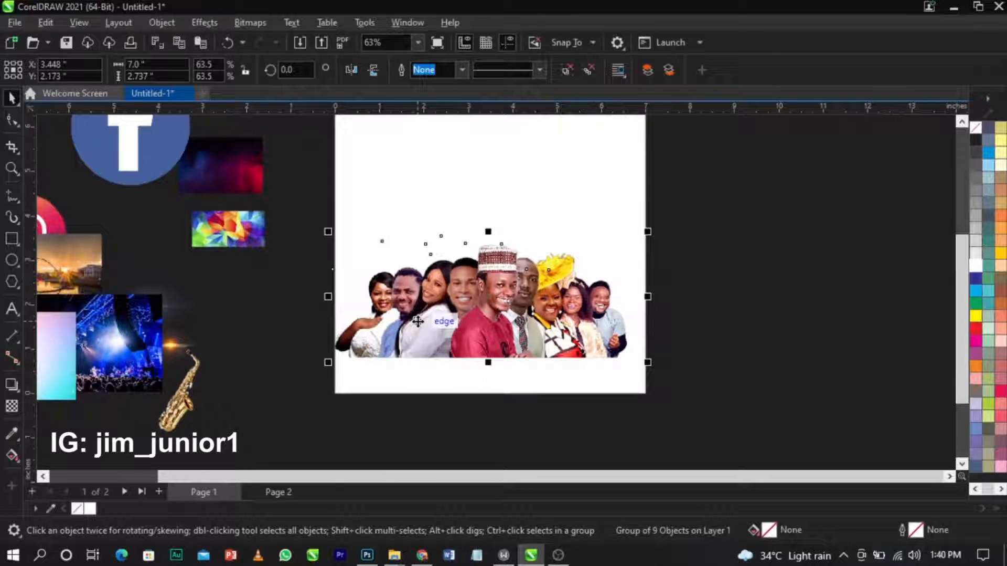
Open the Export dialog from the File menu and browse to the Desktop.
{"action": "key", "text": "ctrl+e"}
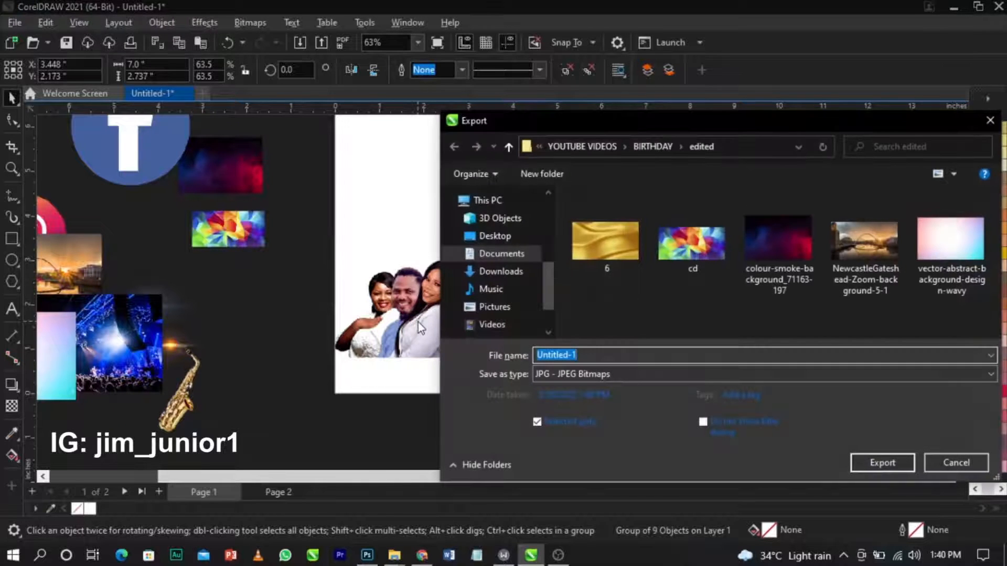
{"action": "key", "text": "Escape"}
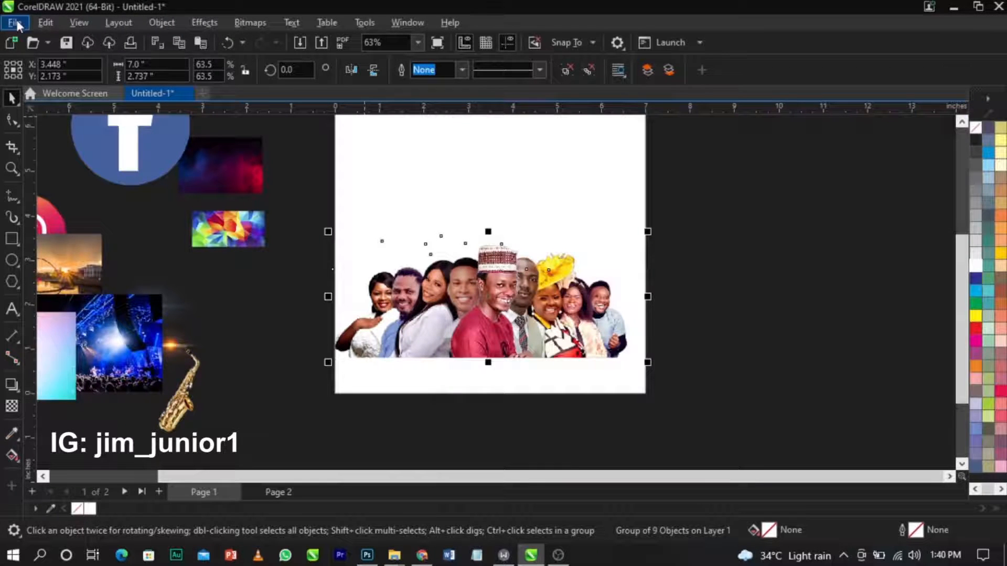
{"action": "left_click", "coordinate": [15, 23]}
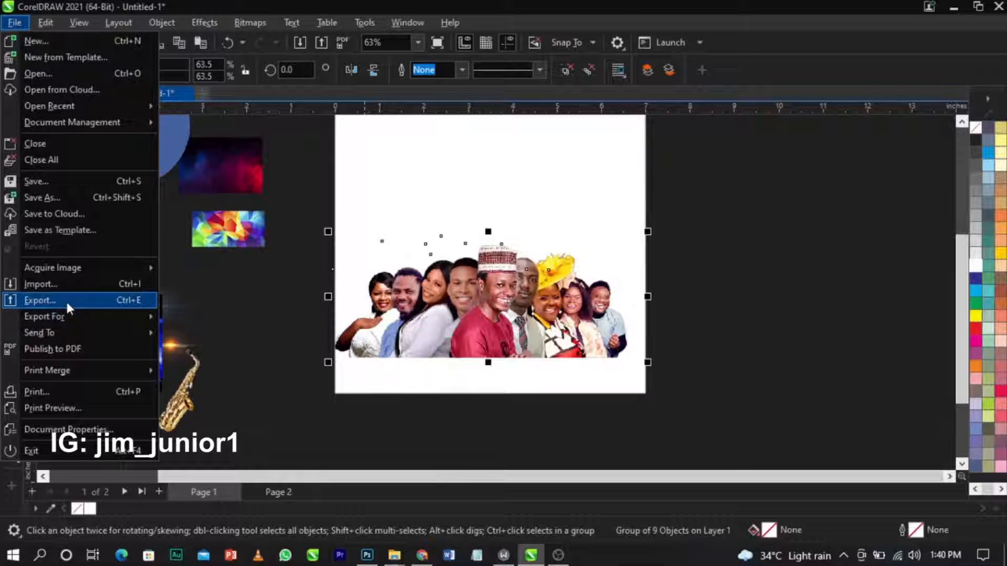
{"action": "left_click", "coordinate": [128, 301]}
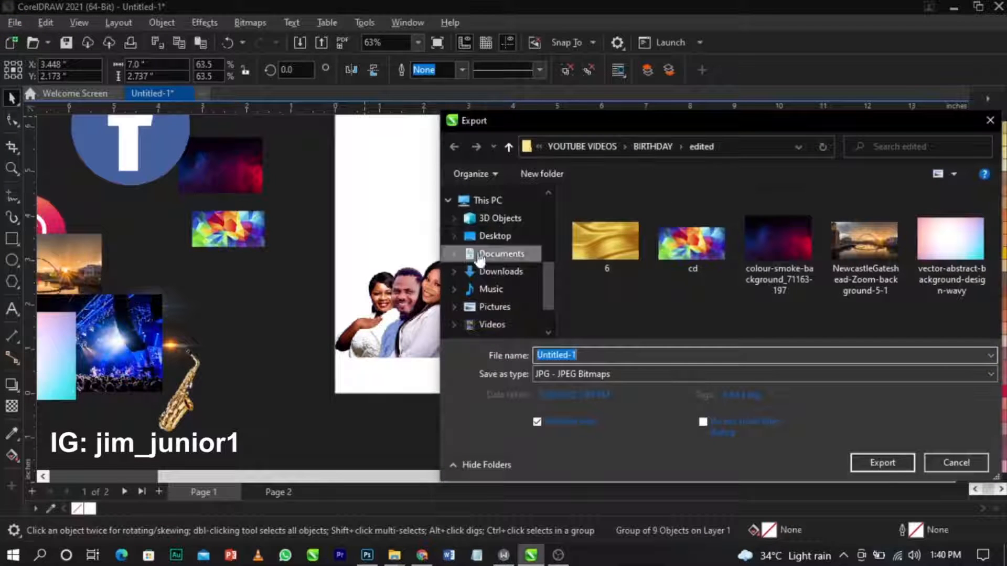
{"action": "left_click", "coordinate": [493, 235]}
{"action": "left_click", "coordinate": [597, 370]}
{"action": "left_click", "coordinate": [597, 373]}
{"action": "left_click_drag", "start_coordinate": [600, 122], "coordinate": [399, 67]}
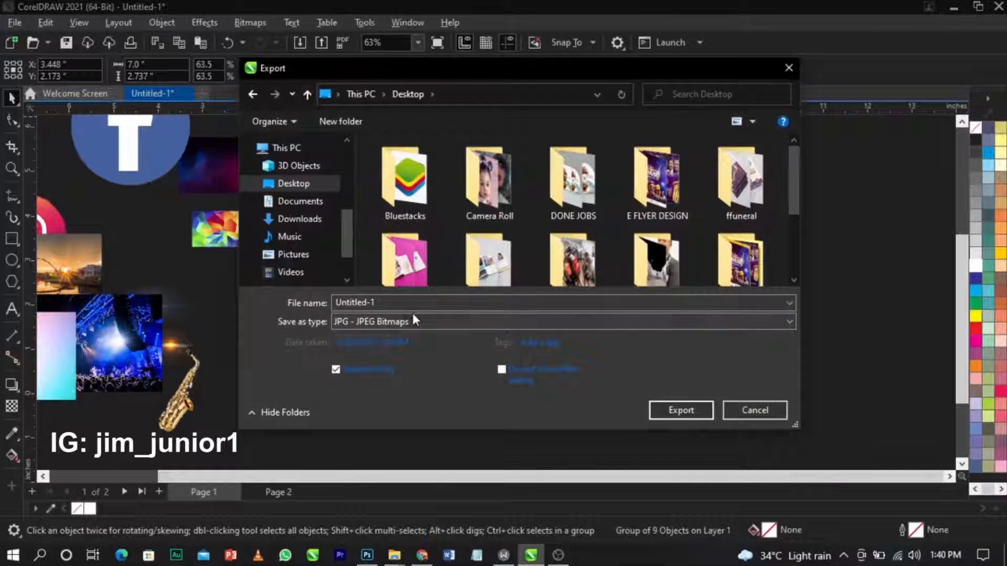
Name the export IMAGE with PNG as the file type and export it.
{"action": "left_click", "coordinate": [309, 307]}
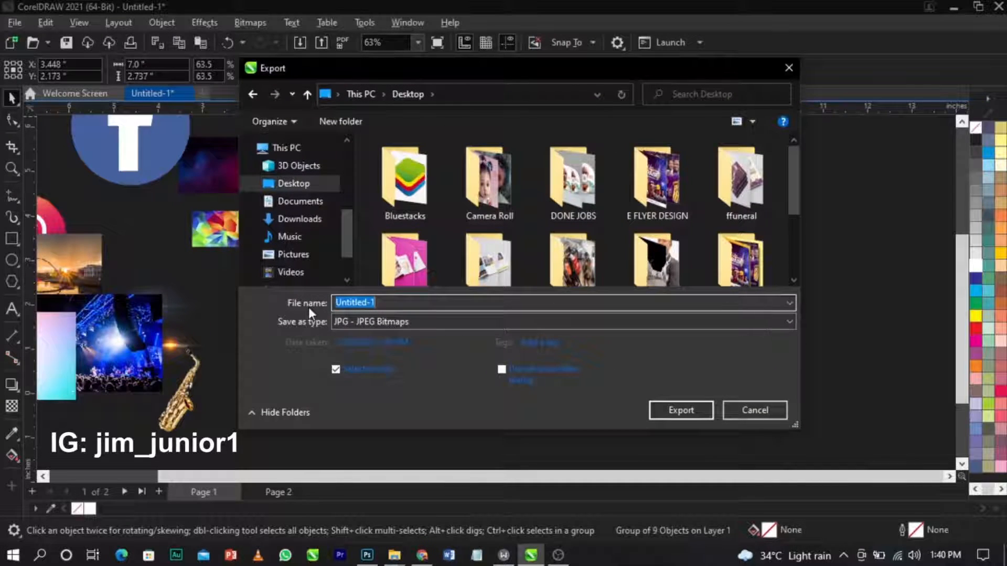
{"action": "type", "text": "IMAGE"}
{"action": "left_click", "coordinate": [363, 323]}
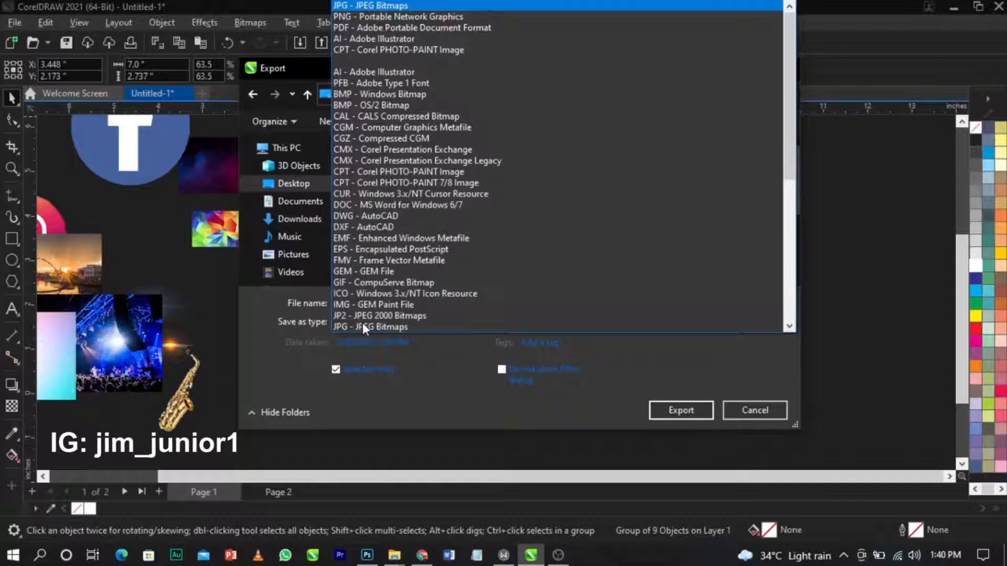
{"action": "left_click", "coordinate": [367, 17]}
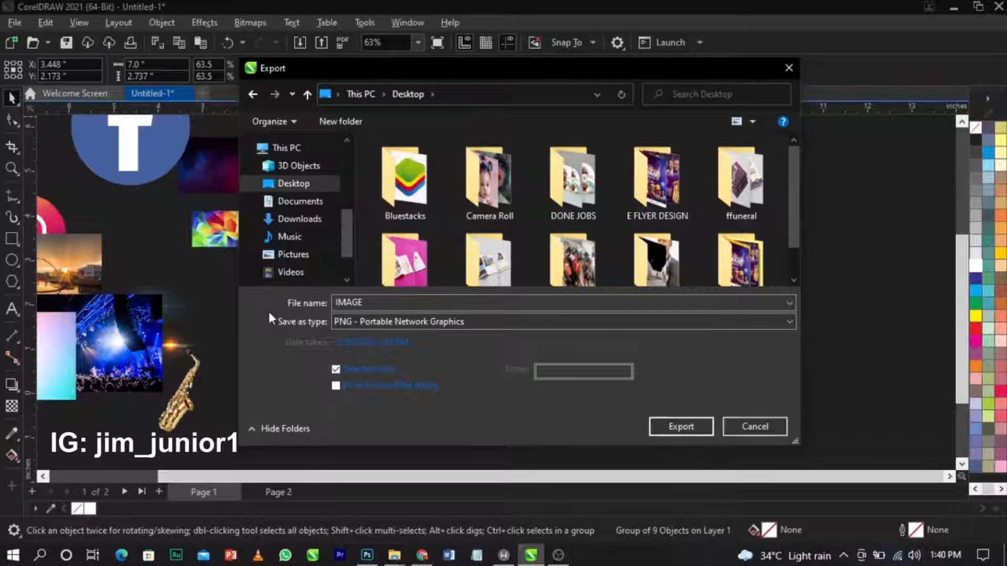
{"action": "left_click", "coordinate": [688, 426]}
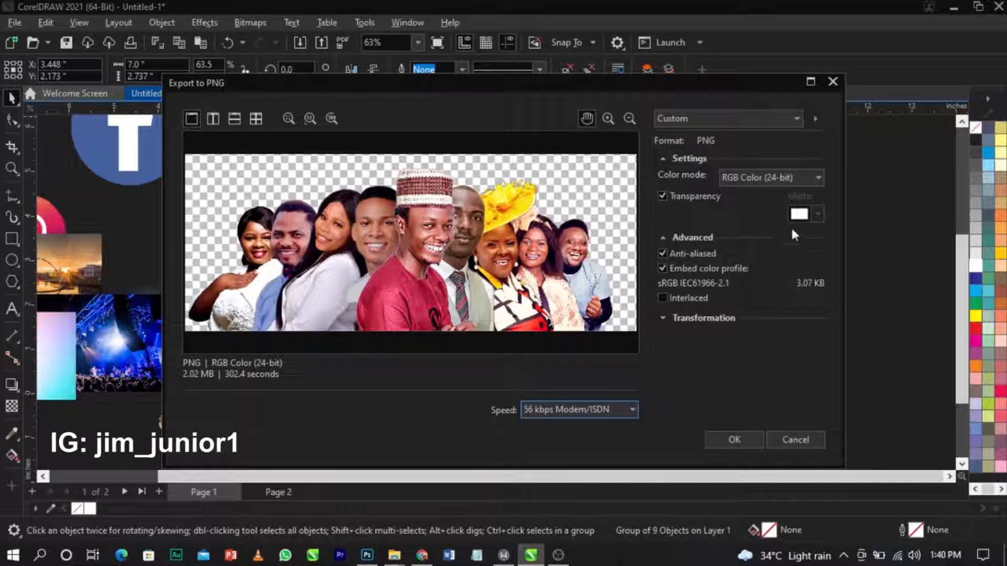
Keep background transparency on in the PNG options, finish the export, and show the desktop.
{"action": "left_click", "coordinate": [677, 201]}
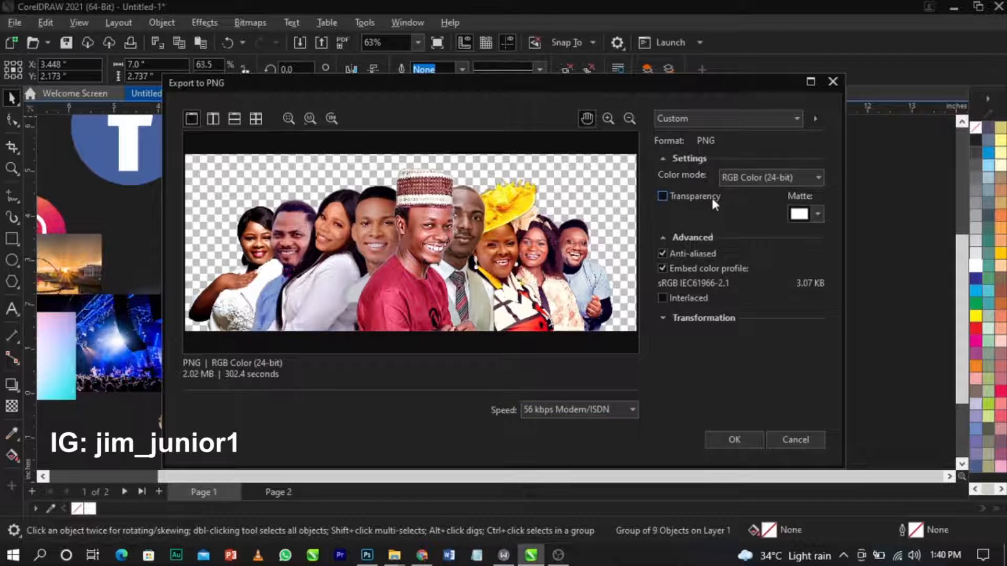
{"action": "left_click", "coordinate": [663, 198]}
{"action": "left_click", "coordinate": [732, 443]}
{"action": "left_click", "coordinate": [733, 447]}
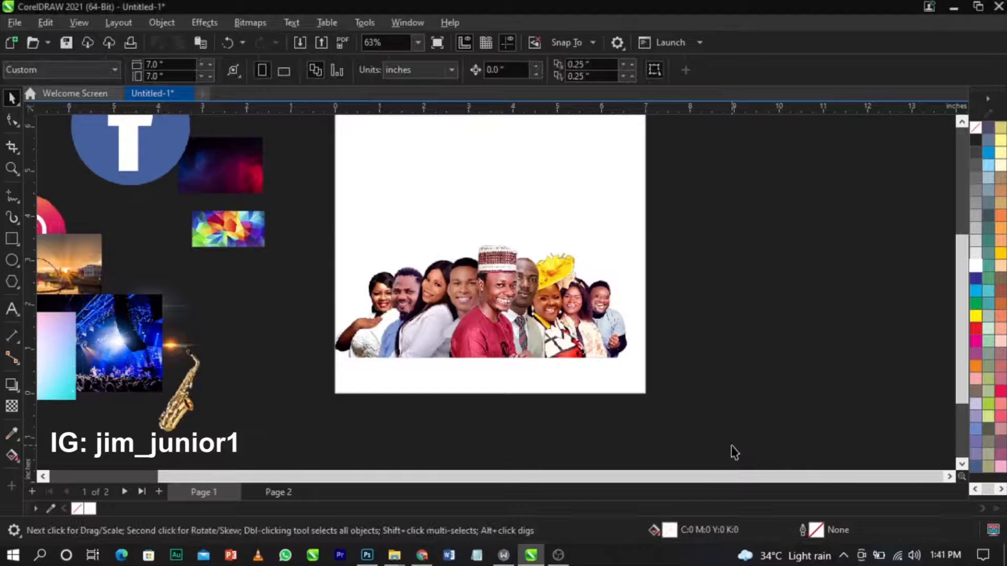
{"action": "key", "text": "super+d"}
Drag the exported IMAGE.png from the desktop into Photoshop and show the new fill/adjustment layer list.
{"action": "left_click", "coordinate": [528, 338]}
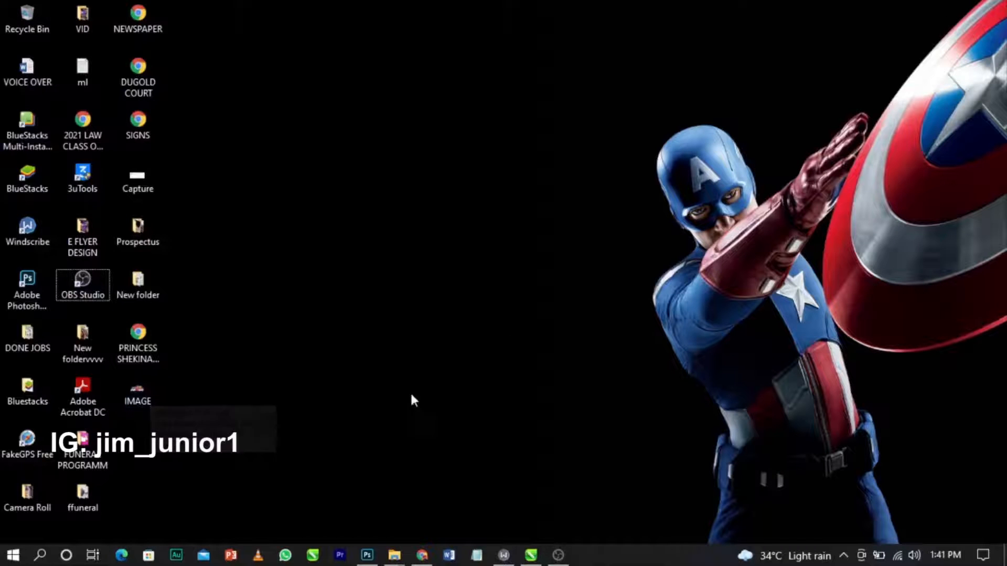
{"action": "left_click", "coordinate": [379, 558]}
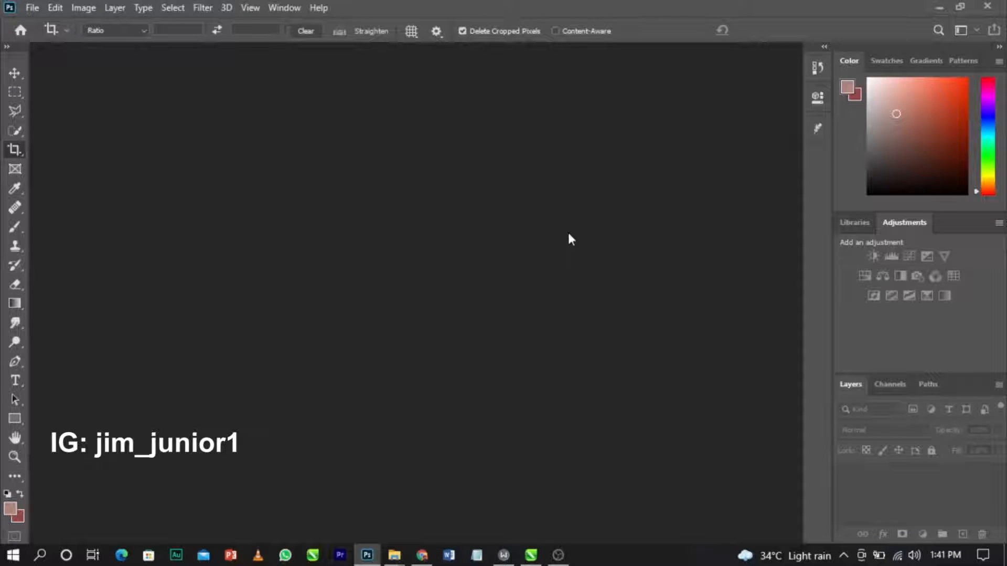
{"action": "left_click", "coordinate": [367, 555]}
{"action": "left_click_drag", "start_coordinate": [142, 391], "coordinate": [414, 389]}
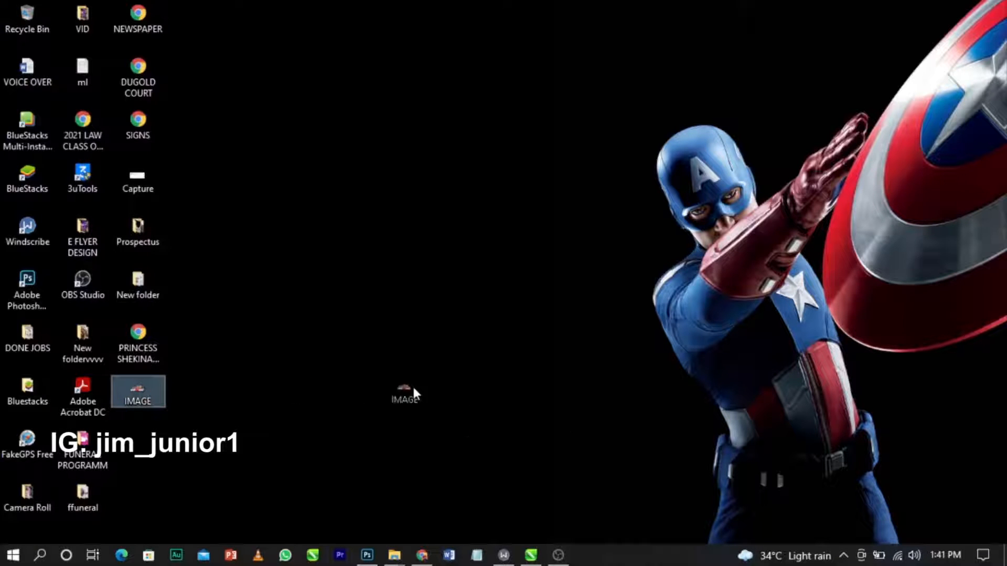
{"action": "left_click_drag", "start_coordinate": [401, 495], "coordinate": [438, 283]}
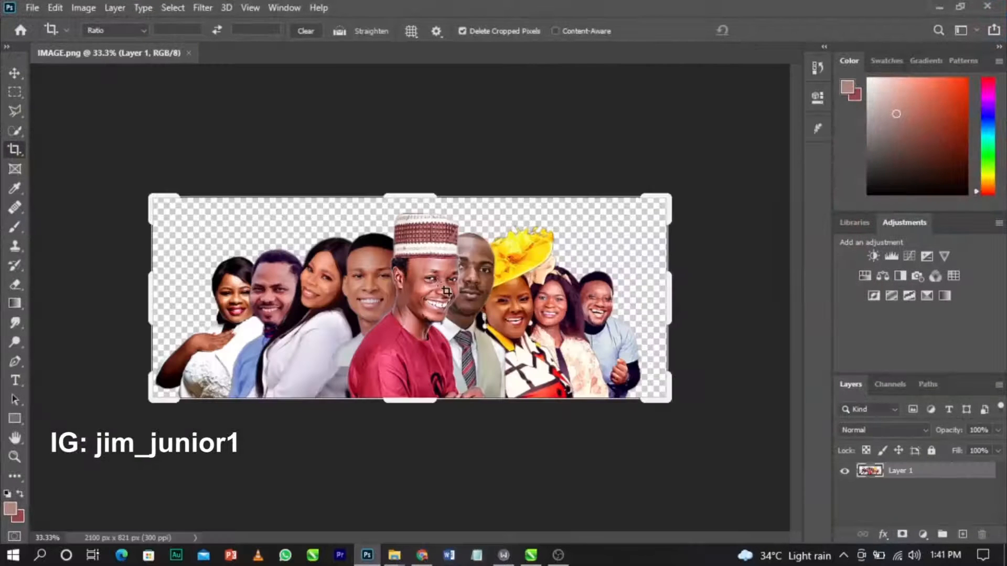
{"action": "scroll", "coordinate": [446, 290], "scroll_direction": "up", "scroll_amount": 1}
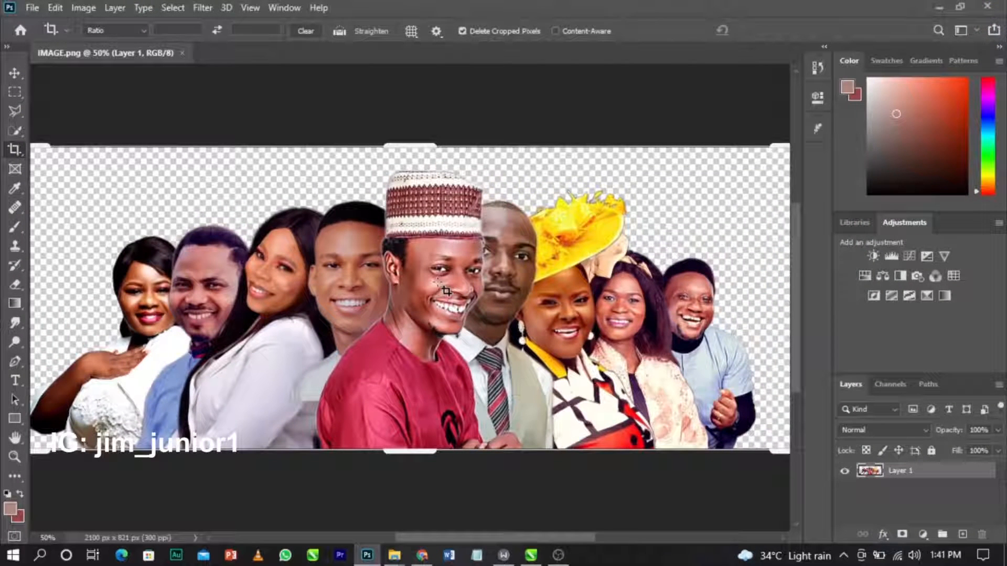
{"action": "left_click", "coordinate": [15, 73]}
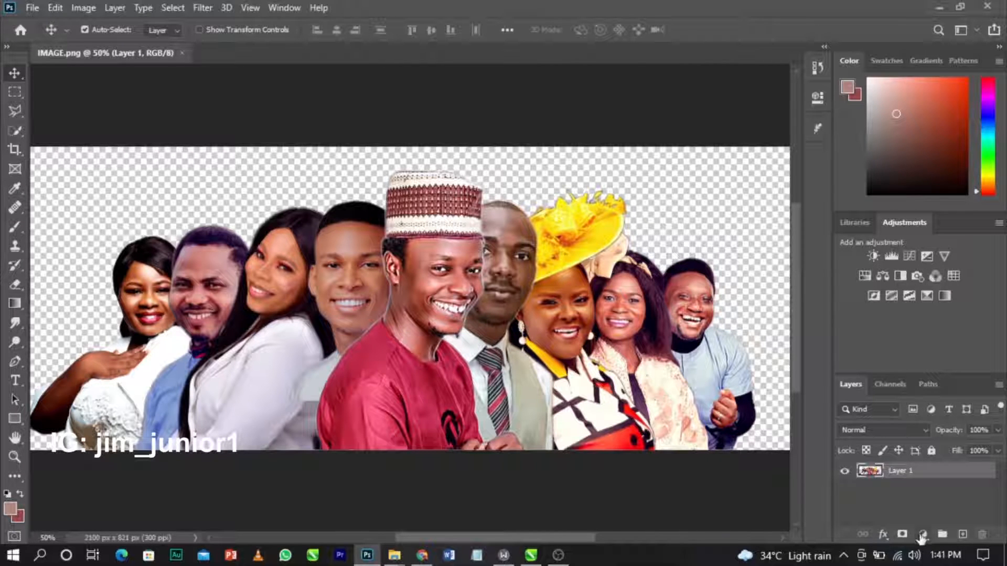
{"action": "left_click", "coordinate": [922, 534]}
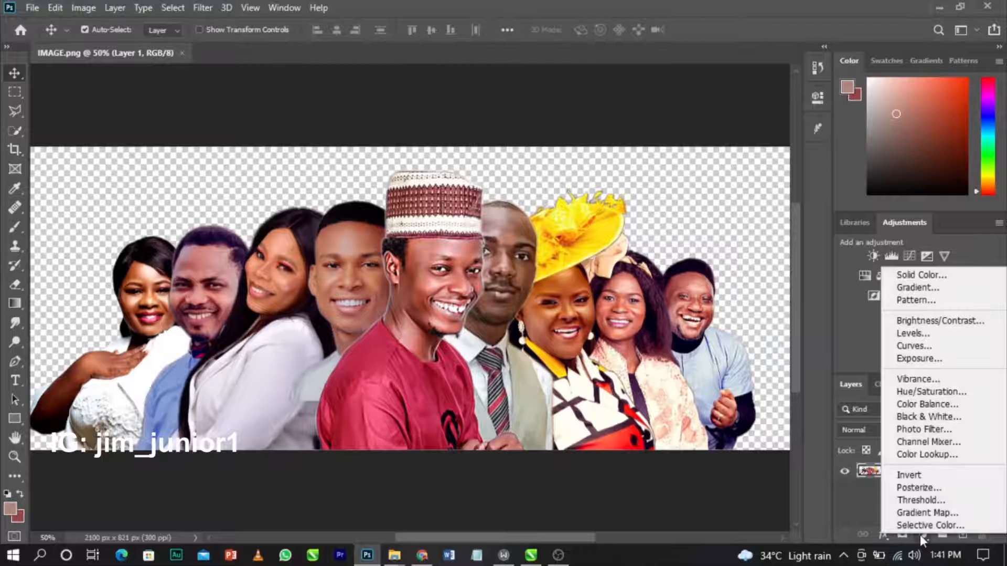
Add a Black & White adjustment with darker Reds and adjusted Greens, blended in Overlay mode.
{"action": "left_click", "coordinate": [911, 416]}
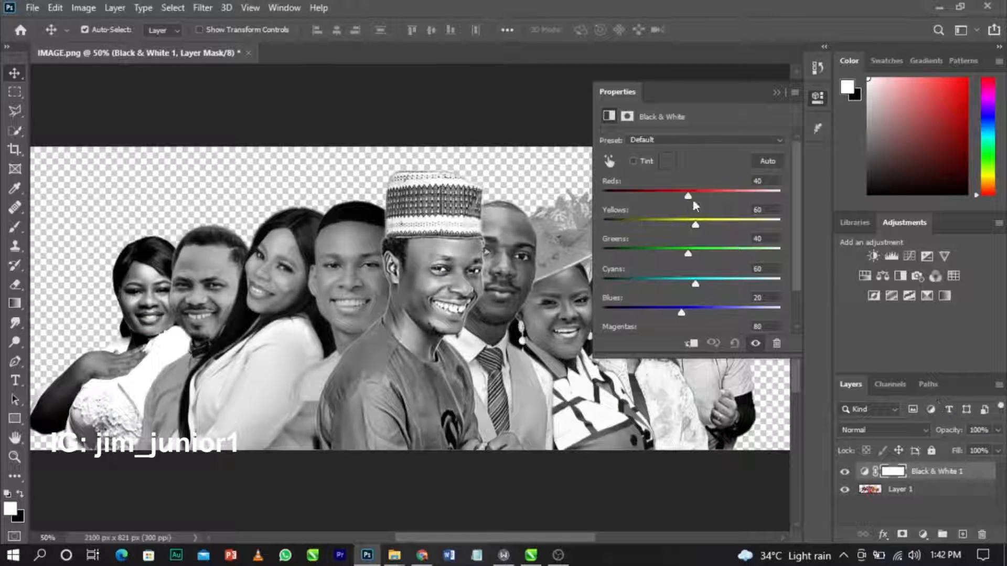
{"action": "left_click_drag", "start_coordinate": [690, 197], "coordinate": [703, 225]}
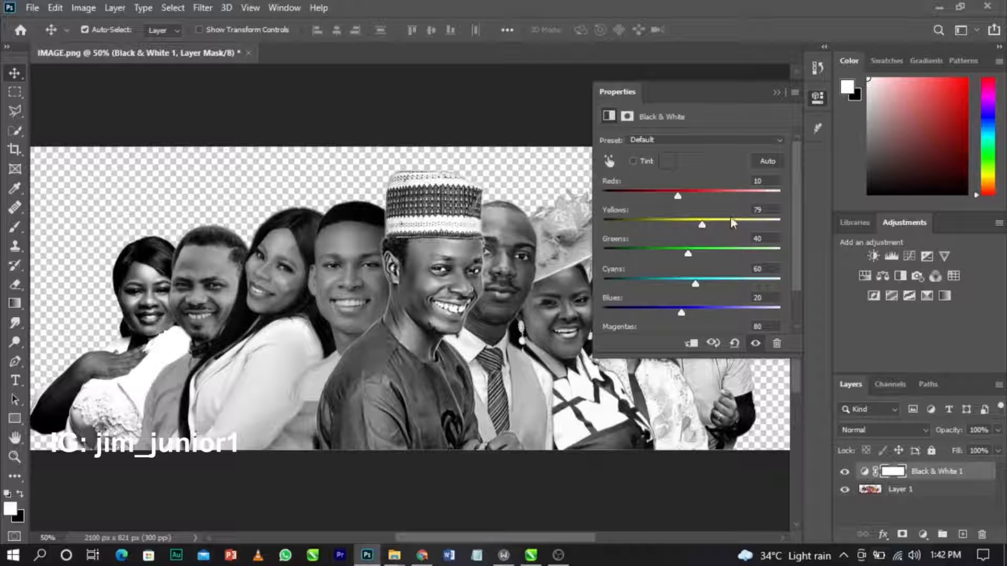
{"action": "mouse_move", "coordinate": [688, 257]}
{"action": "left_mouse_down"}
{"action": "mouse_move", "coordinate": [678, 256]}
{"action": "mouse_move", "coordinate": [693, 256]}
{"action": "left_mouse_up"}
{"action": "left_click", "coordinate": [777, 93]}
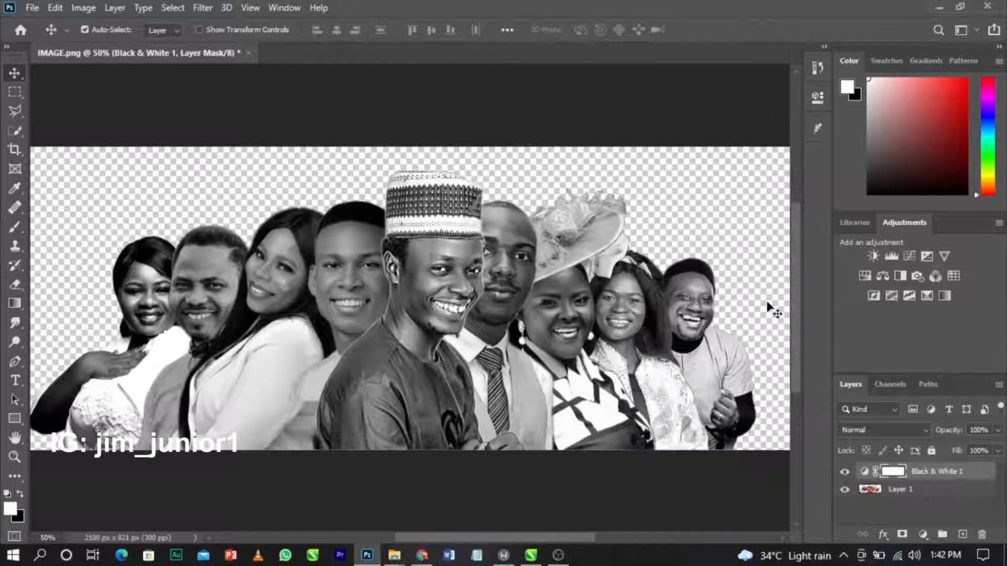
{"action": "left_click", "coordinate": [882, 428]}
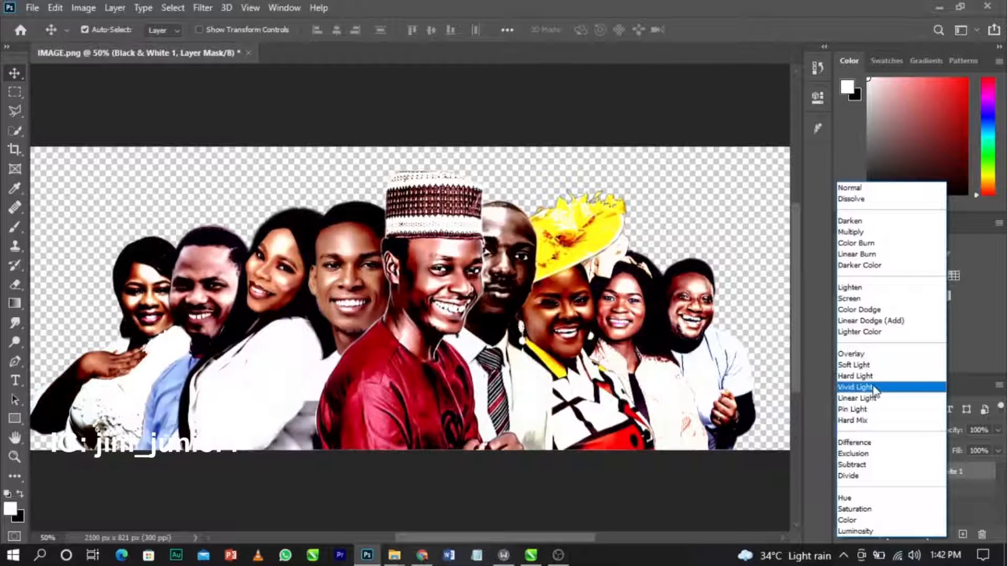
{"action": "left_click", "coordinate": [873, 355]}
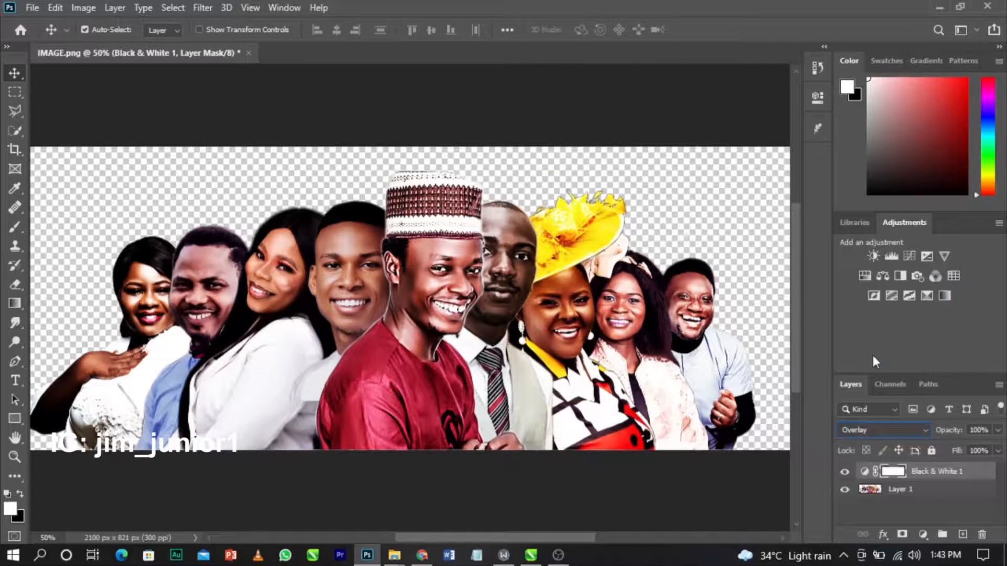
Set Contrast to 7 in Image > Adjustments > Brightness/Contrast and apply it.
{"action": "left_click", "coordinate": [84, 8]}
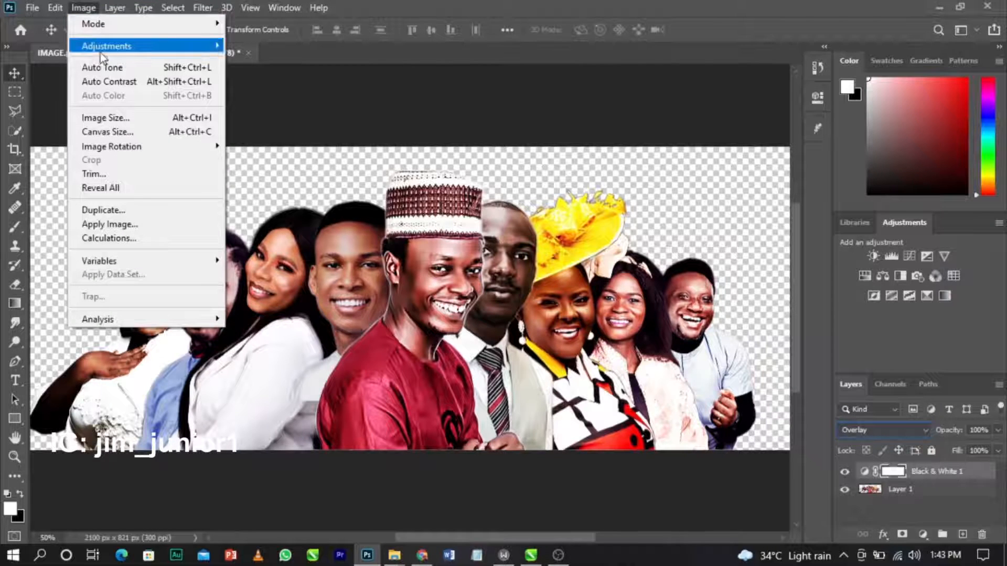
{"action": "mouse_move", "coordinate": [105, 46]}
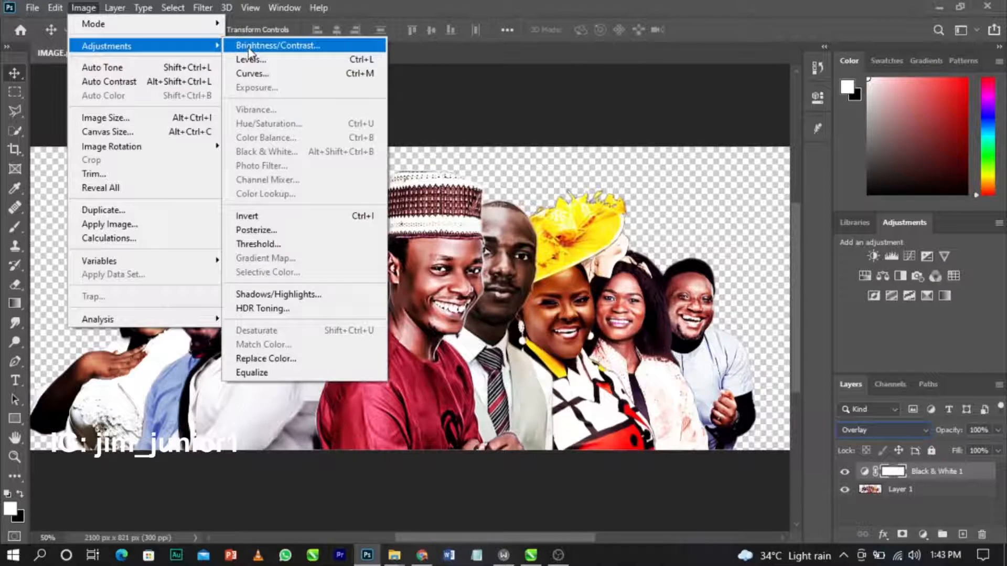
{"action": "left_click", "coordinate": [250, 48]}
{"action": "left_click_drag", "start_coordinate": [660, 212], "coordinate": [665, 213]}
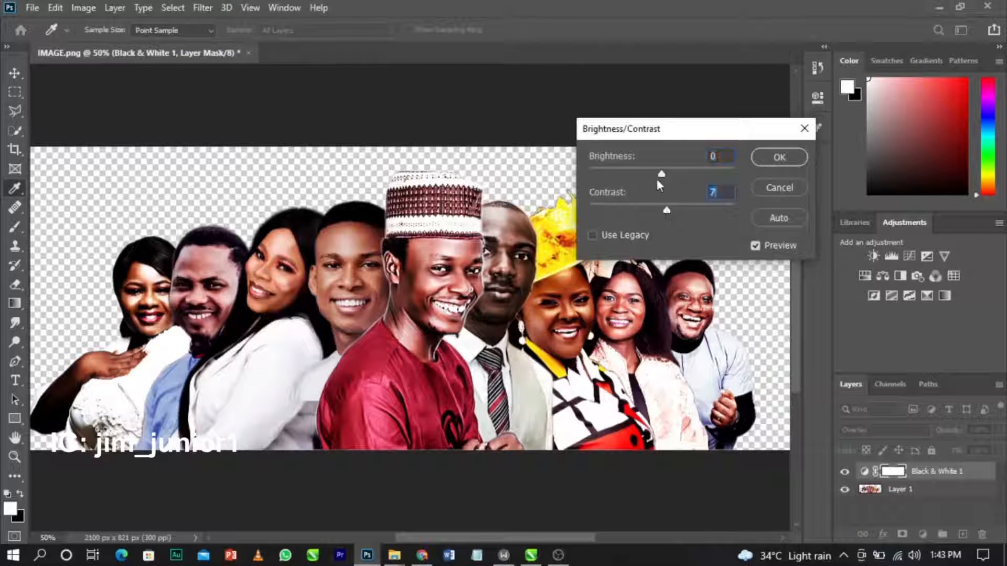
{"action": "left_click", "coordinate": [785, 156]}
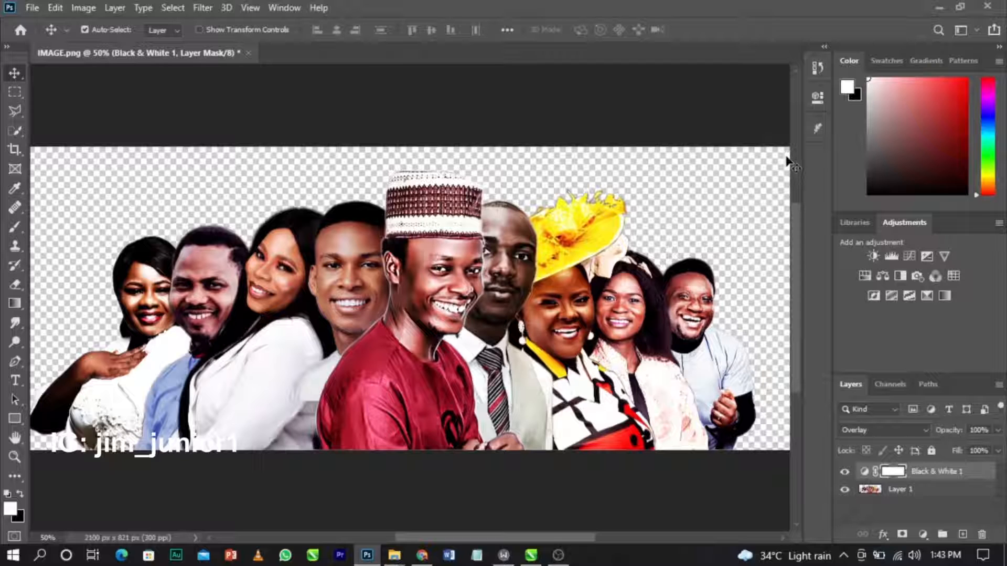
Save the edited photo as PNG, replacing IMAGE.png, then show the Windows desktop.
{"action": "left_click", "coordinate": [32, 8]}
{"action": "left_click", "coordinate": [71, 184]}
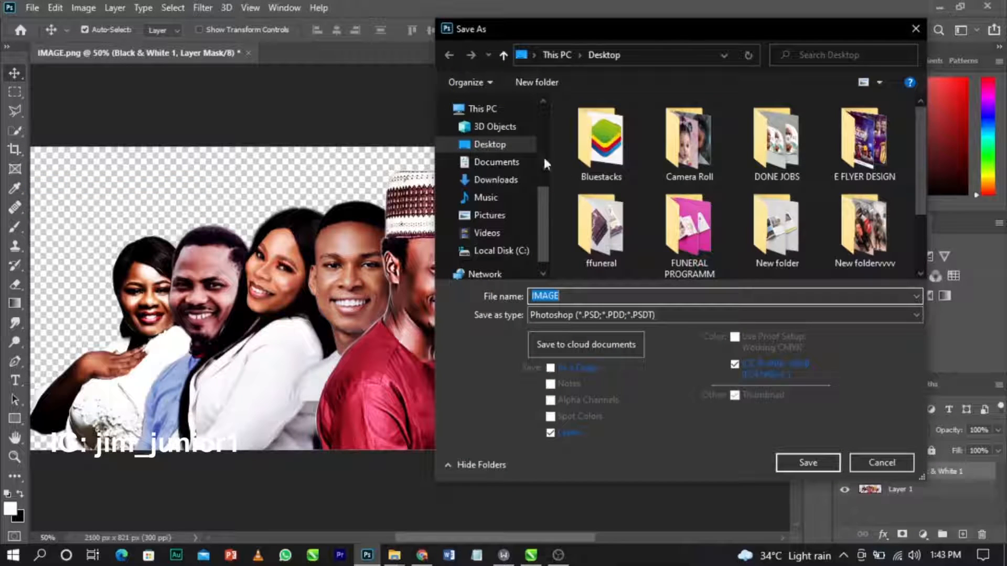
{"action": "left_click", "coordinate": [565, 318]}
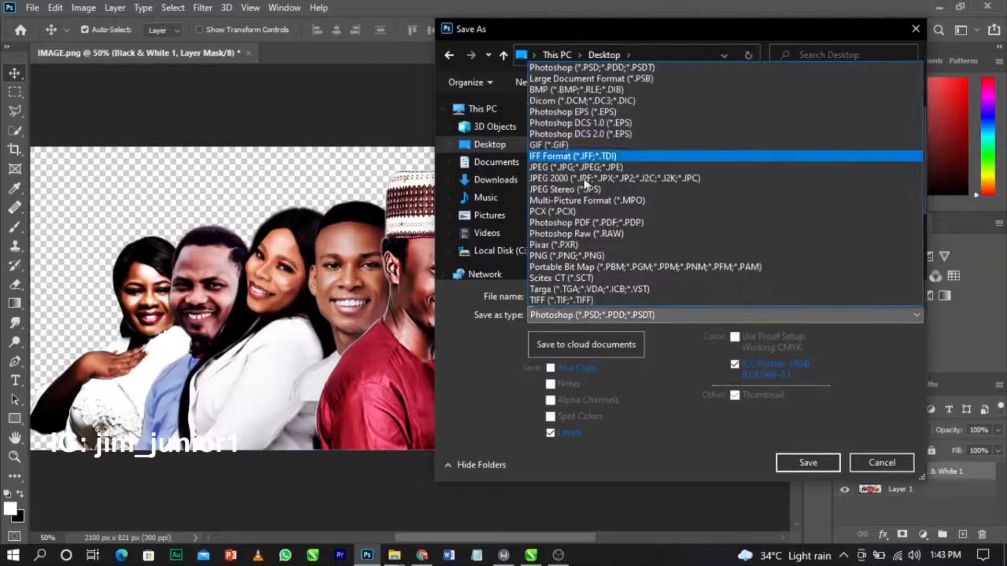
{"action": "left_click", "coordinate": [577, 256]}
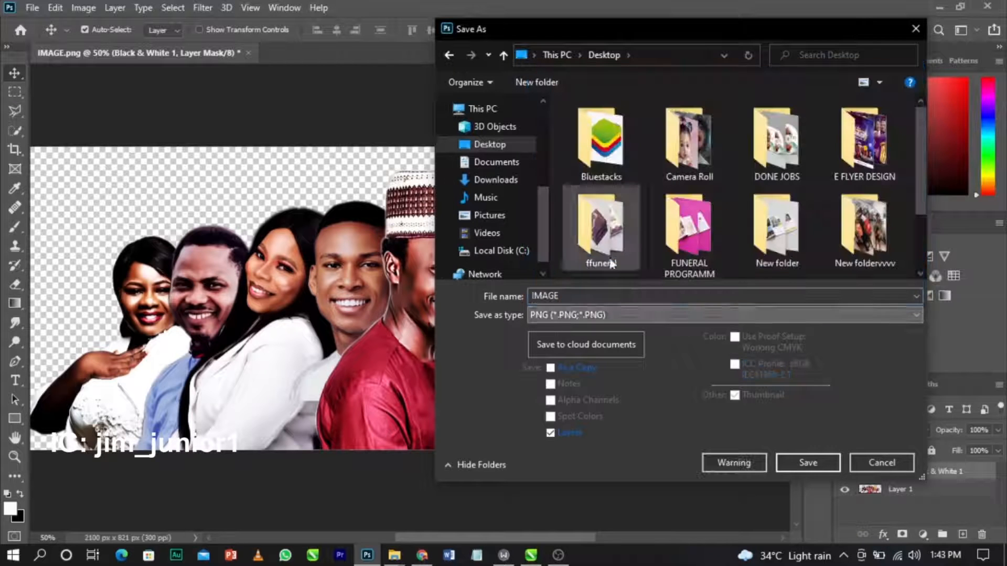
{"action": "left_click", "coordinate": [795, 461]}
{"action": "left_click", "coordinate": [540, 279]}
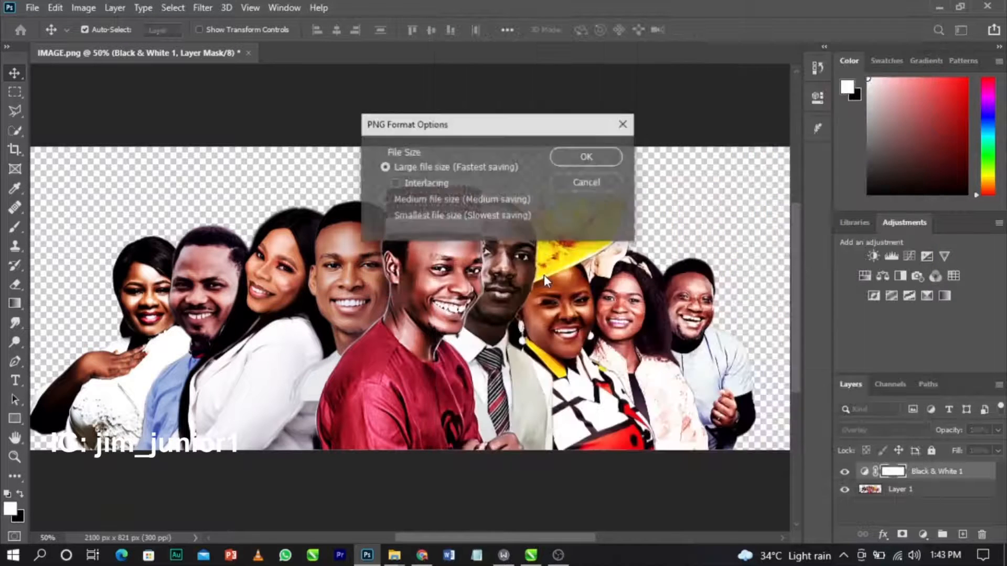
{"action": "left_click", "coordinate": [577, 160]}
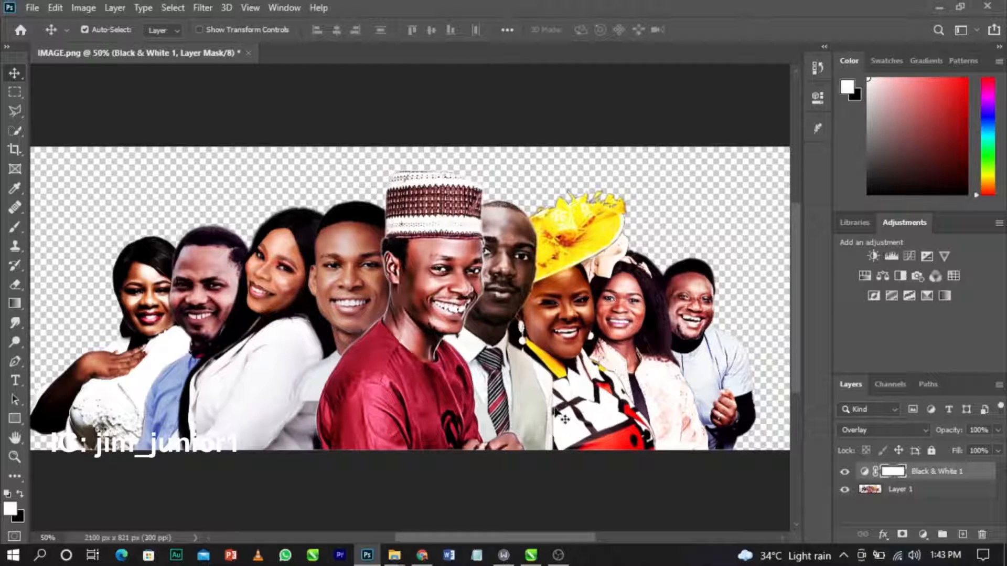
{"action": "key", "text": "super+d"}
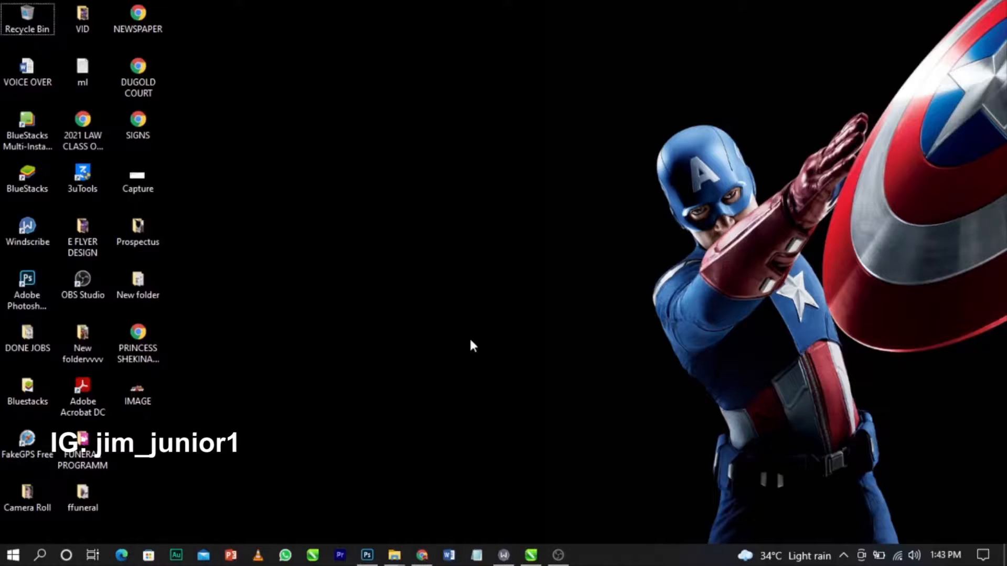
Drag the saved IMAGE photo into the CorelDRAW flyer and move the old group photo aside.
{"action": "left_click", "coordinate": [137, 391]}
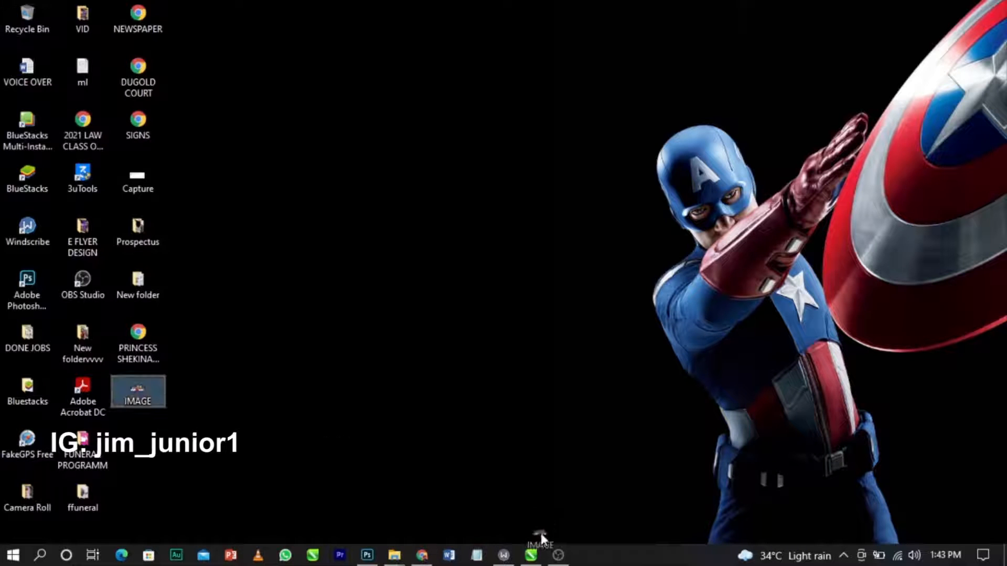
{"action": "left_click", "coordinate": [531, 554]}
{"action": "left_click_drag", "start_coordinate": [546, 416], "coordinate": [760, 315]}
{"action": "left_click_drag", "start_coordinate": [474, 298], "coordinate": [743, 209]}
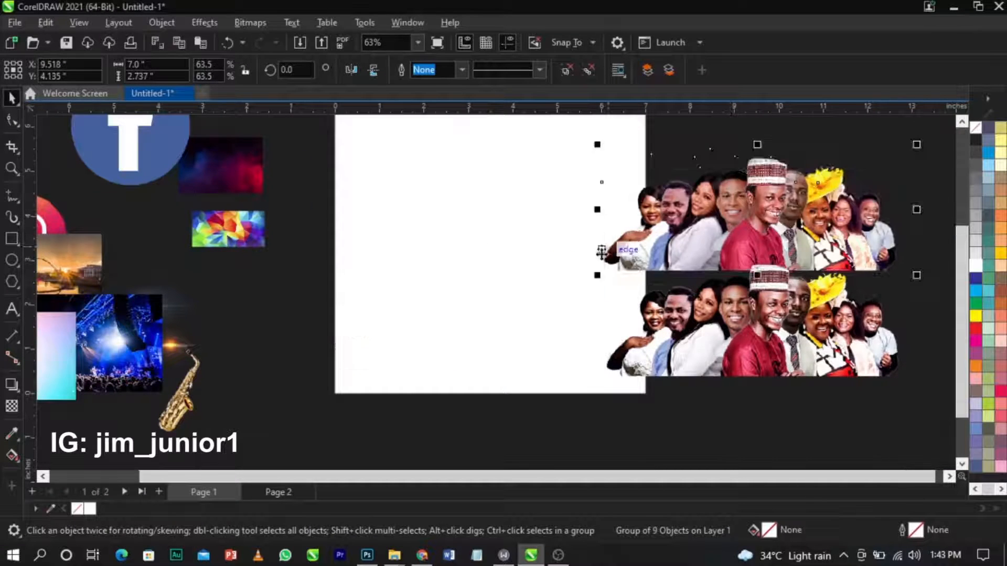
{"action": "scroll", "coordinate": [602, 252], "scroll_direction": "down", "scroll_amount": 1}
{"action": "key", "text": "z"}
{"action": "left_click_drag", "start_coordinate": [563, 172], "coordinate": [876, 373]}
{"action": "key", "text": "space"}
{"action": "left_click_drag", "start_coordinate": [510, 349], "coordinate": [863, 236]}
Move both group photos right of the page and compare them in full-screen preview.
{"action": "left_click", "coordinate": [520, 229], "text": "shift"}
{"action": "left_click_drag", "start_coordinate": [519, 230], "coordinate": [586, 279]}
{"action": "key", "text": "z"}
{"action": "left_click_drag", "start_coordinate": [319, 195], "coordinate": [940, 386]}
{"action": "key", "text": "space"}
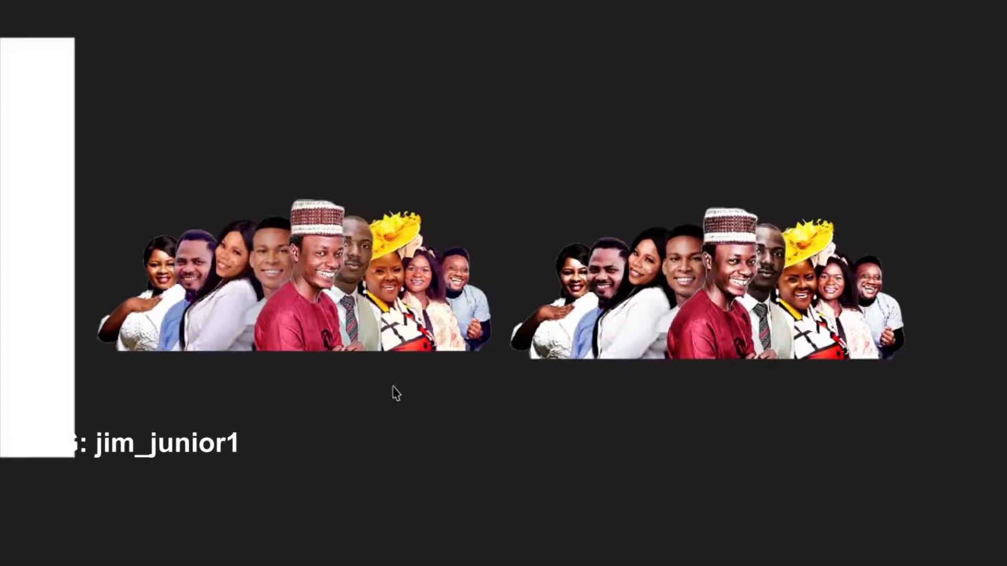
{"action": "key", "text": "F9"}
{"action": "left_click", "coordinate": [661, 295]}
{"action": "scroll", "coordinate": [734, 258], "scroll_direction": "down", "scroll_amount": 2}
{"action": "scroll", "coordinate": [415, 274], "scroll_direction": "up", "scroll_amount": 1}
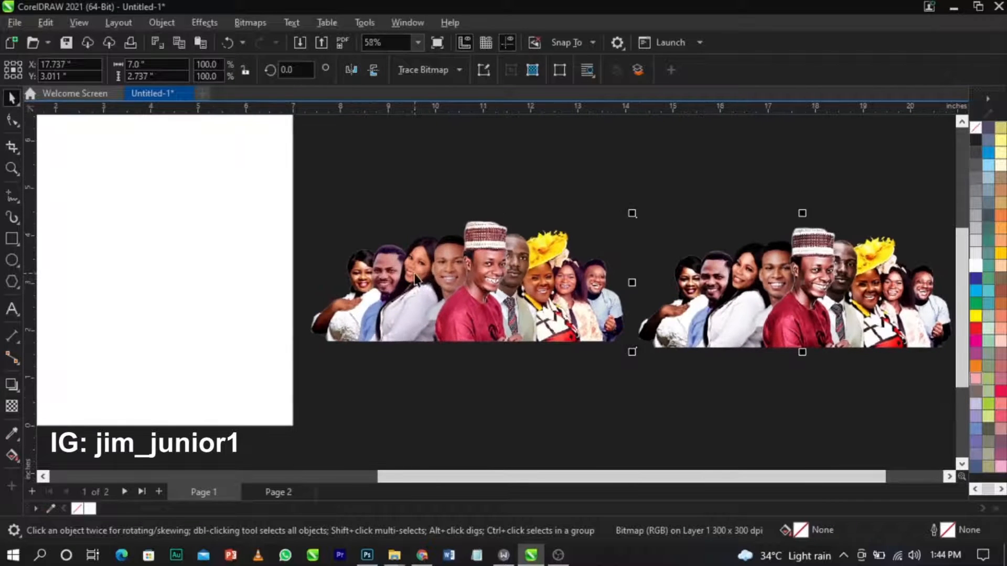
Delete the old nine-person group and move the new photo onto the page.
{"action": "left_click", "coordinate": [420, 278]}
{"action": "key", "text": "Delete"}
{"action": "scroll", "coordinate": [800, 303], "scroll_direction": "down", "scroll_amount": 1}
{"action": "left_click_drag", "start_coordinate": [827, 295], "coordinate": [389, 294]}
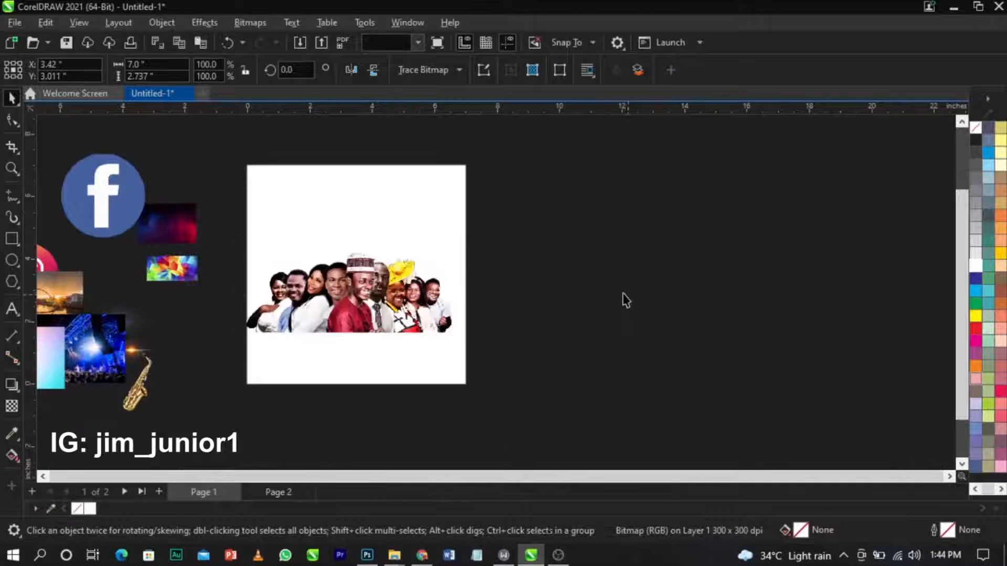
Park the new group photo right of the page and move the Facebook logo aside.
{"action": "scroll", "coordinate": [622, 292], "scroll_direction": "down", "scroll_amount": 1}
{"action": "key", "text": "z"}
{"action": "left_click_drag", "start_coordinate": [236, 190], "coordinate": [615, 387]}
{"action": "key", "text": "space"}
{"action": "left_click_drag", "start_coordinate": [474, 332], "coordinate": [829, 350]}
{"action": "left_click", "coordinate": [647, 297]}
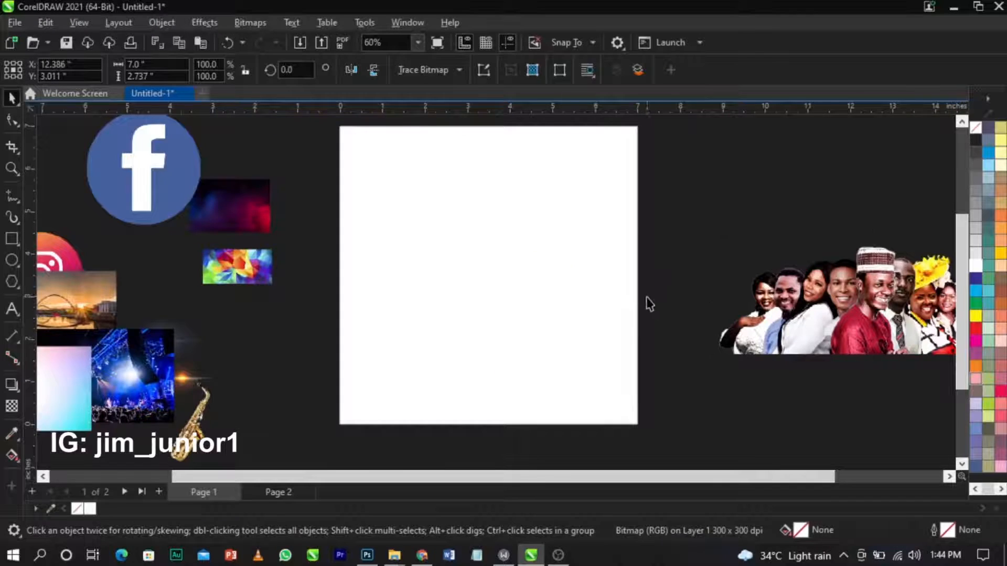
{"action": "scroll", "coordinate": [646, 297], "scroll_direction": "down", "scroll_amount": 1}
{"action": "key", "text": "z"}
{"action": "left_click_drag", "start_coordinate": [308, 210], "coordinate": [669, 409]}
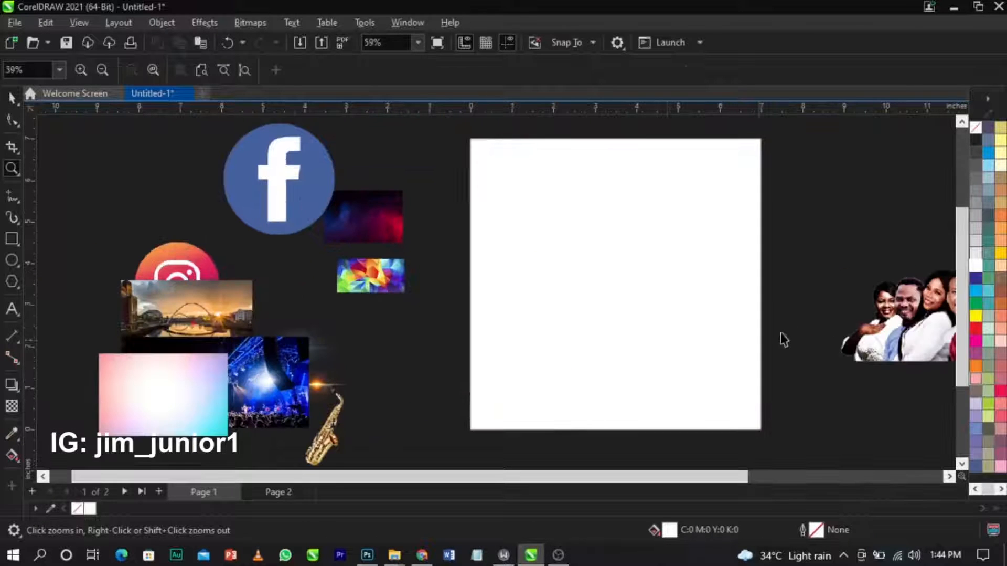
{"action": "key", "text": "space"}
{"action": "left_click_drag", "start_coordinate": [292, 209], "coordinate": [155, 195]}
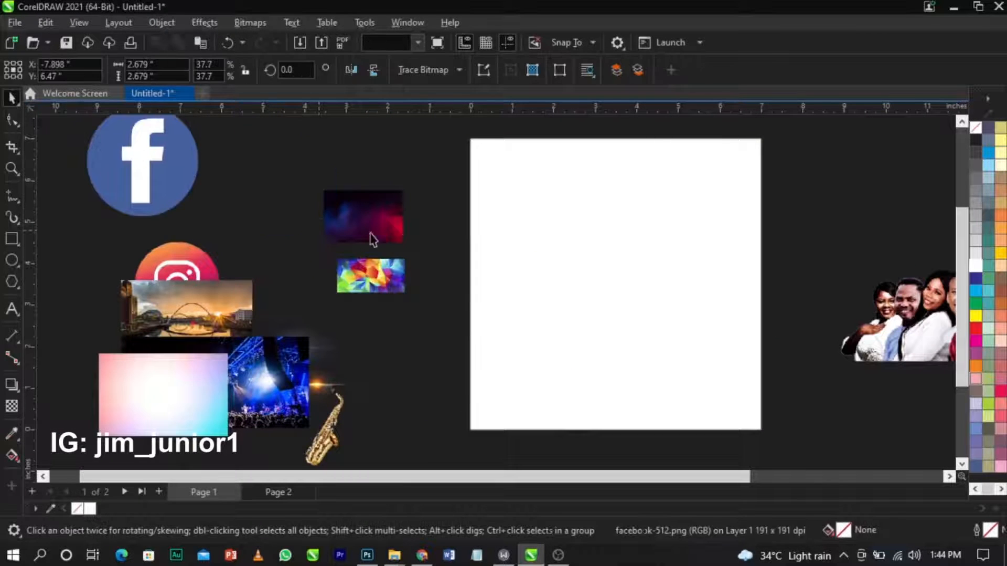
Enlarge the red-blue smoke image to about 138%, position it over the page, and mirror it.
{"action": "left_click", "coordinate": [396, 233]}
{"action": "left_click_drag", "start_coordinate": [409, 251], "coordinate": [572, 353]}
{"action": "left_click_drag", "start_coordinate": [513, 296], "coordinate": [515, 287]}
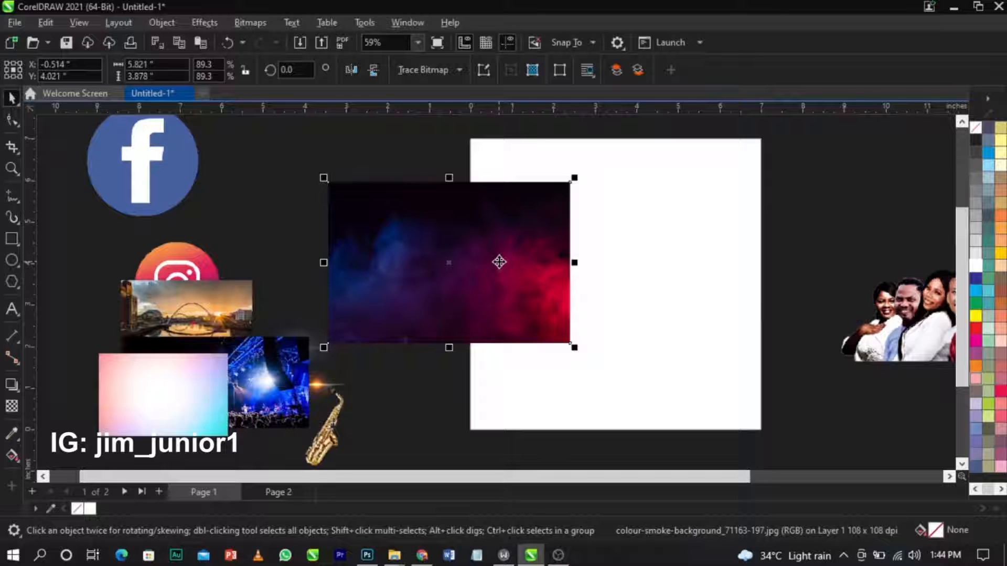
{"action": "left_click_drag", "start_coordinate": [576, 348], "coordinate": [666, 408]}
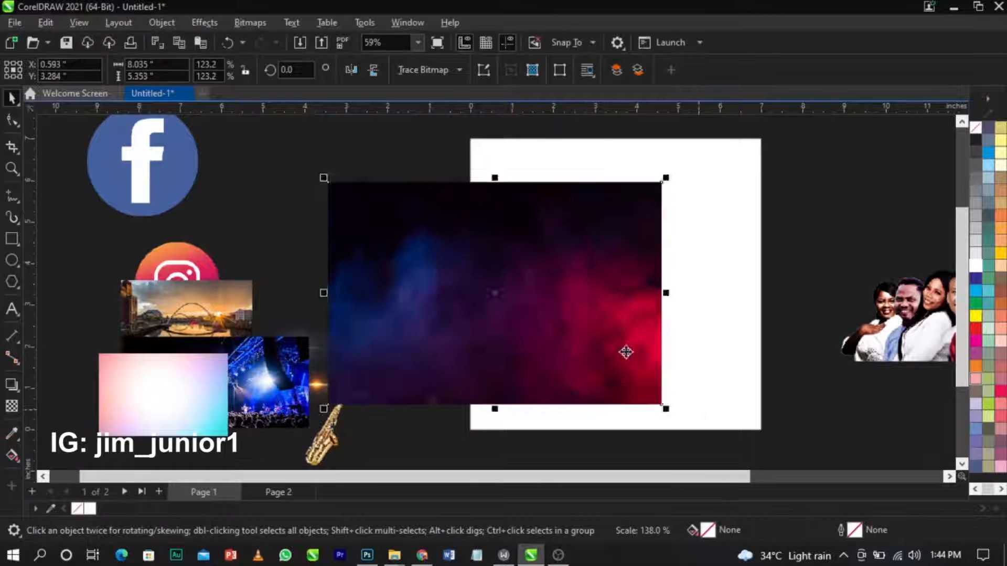
{"action": "left_click_drag", "start_coordinate": [630, 354], "coordinate": [608, 337]}
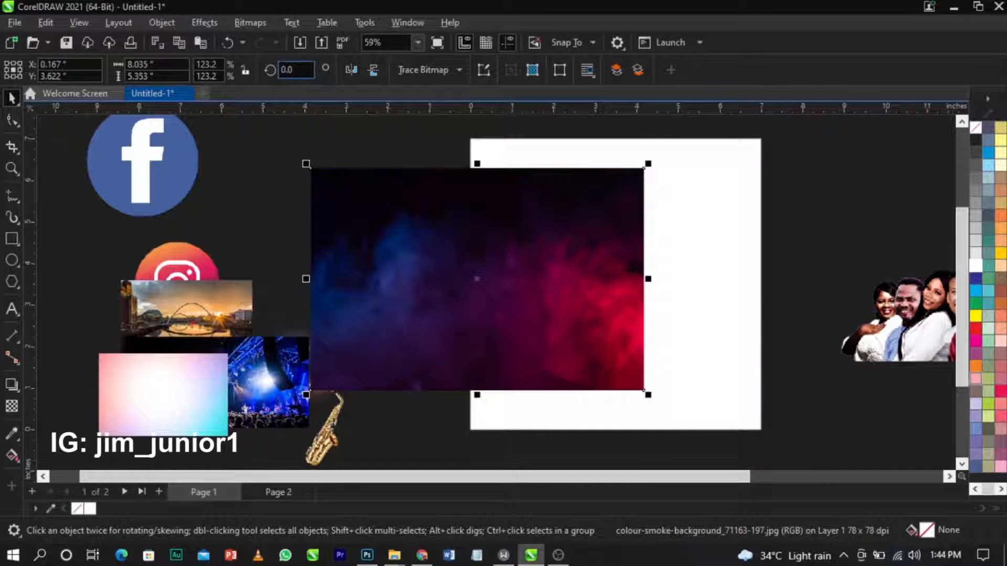
{"action": "left_click", "coordinate": [354, 69]}
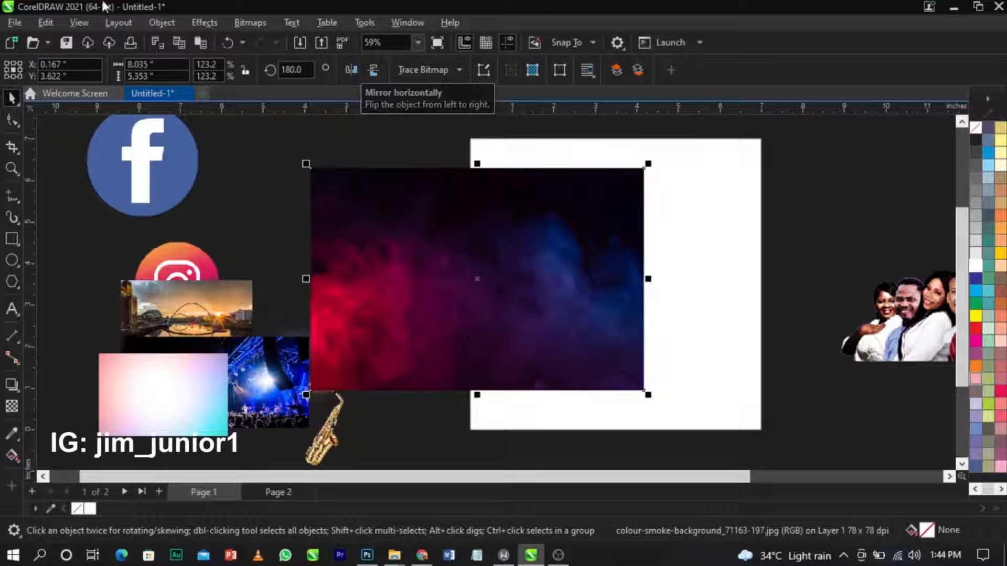
Apply a Gaussian Blur with a 10.2-pixel radius to the smoke image.
{"action": "left_click", "coordinate": [210, 23]}
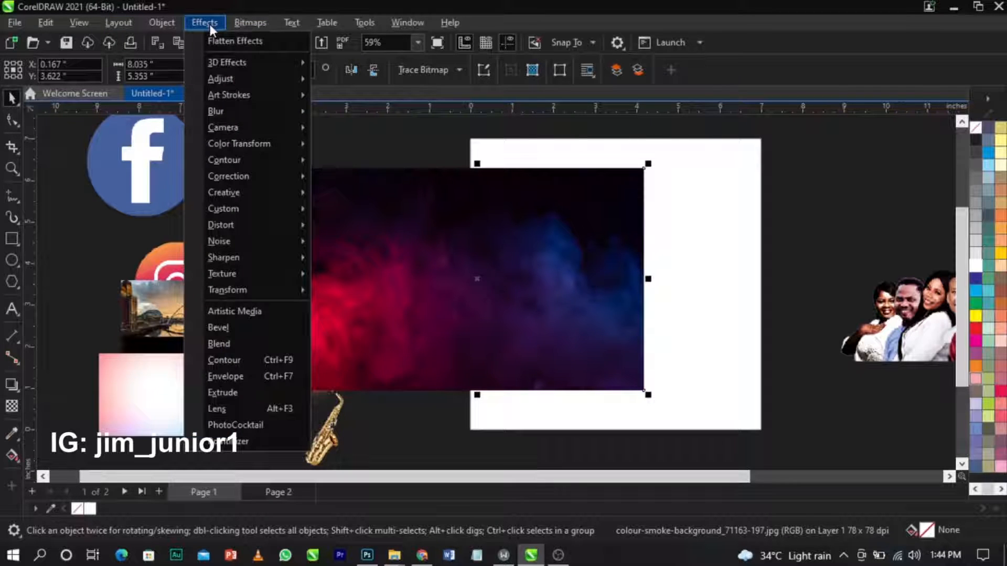
{"action": "mouse_move", "coordinate": [241, 108]}
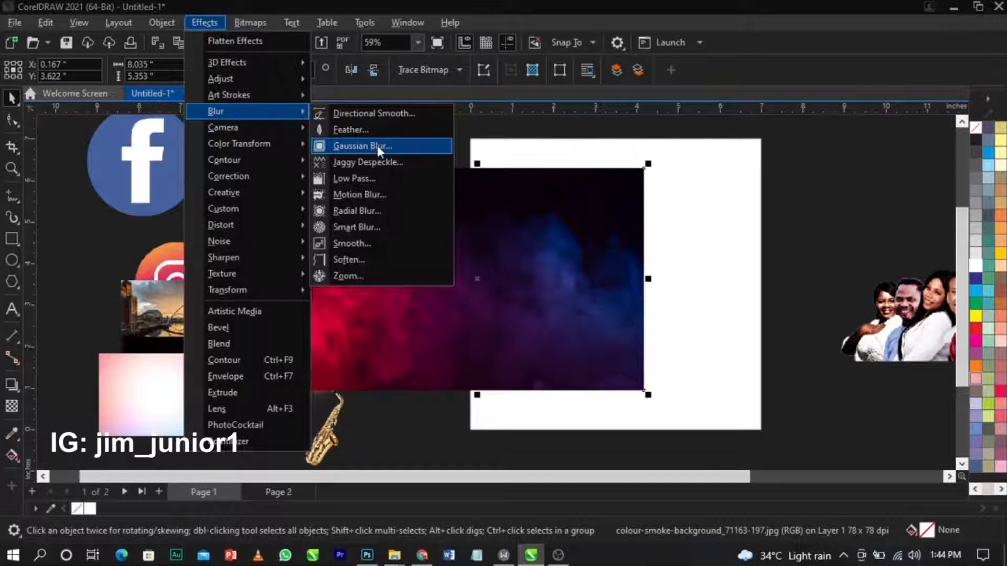
{"action": "left_click", "coordinate": [376, 145]}
{"action": "left_click_drag", "start_coordinate": [532, 216], "coordinate": [718, 144]}
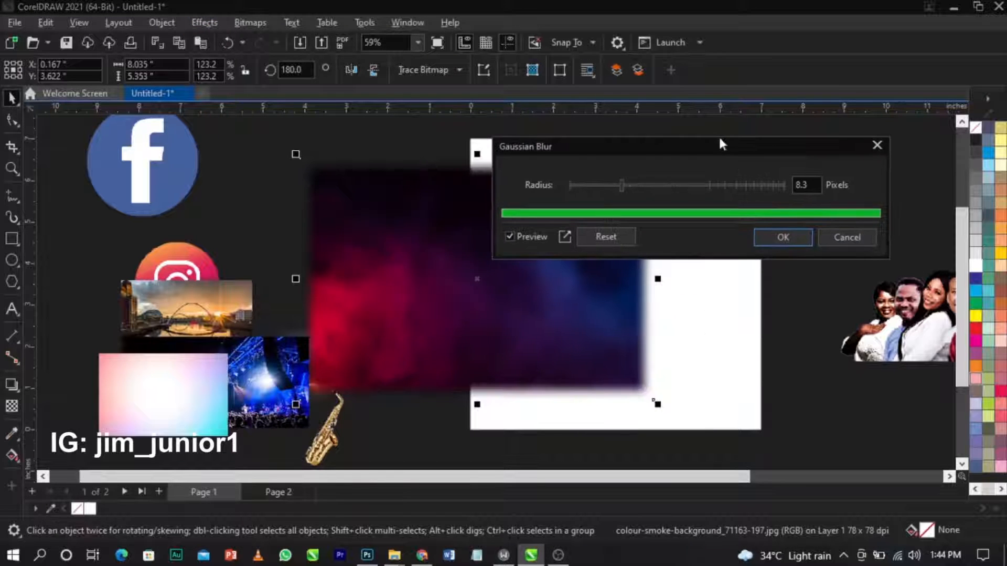
{"action": "left_click", "coordinate": [629, 185]}
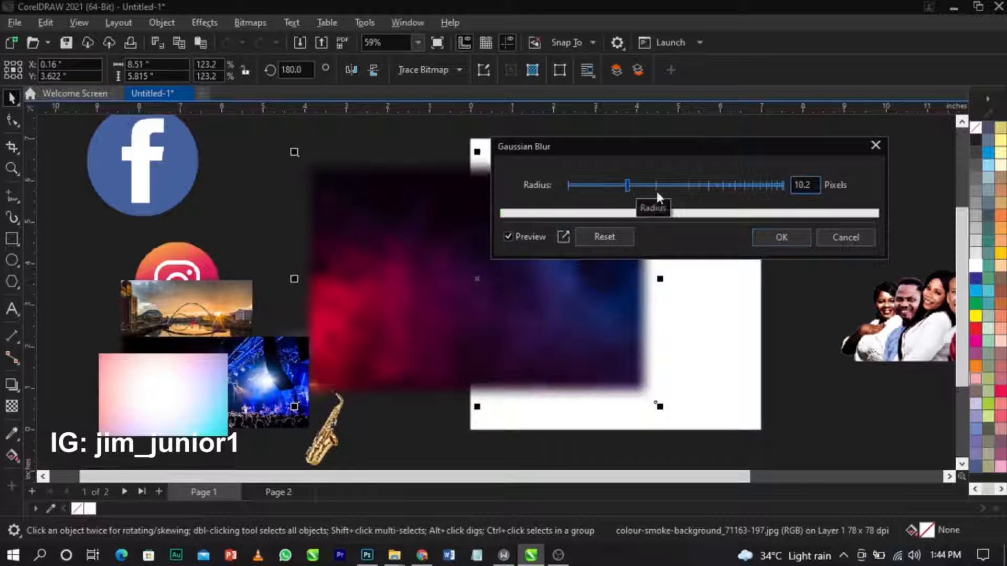
{"action": "left_click", "coordinate": [781, 237]}
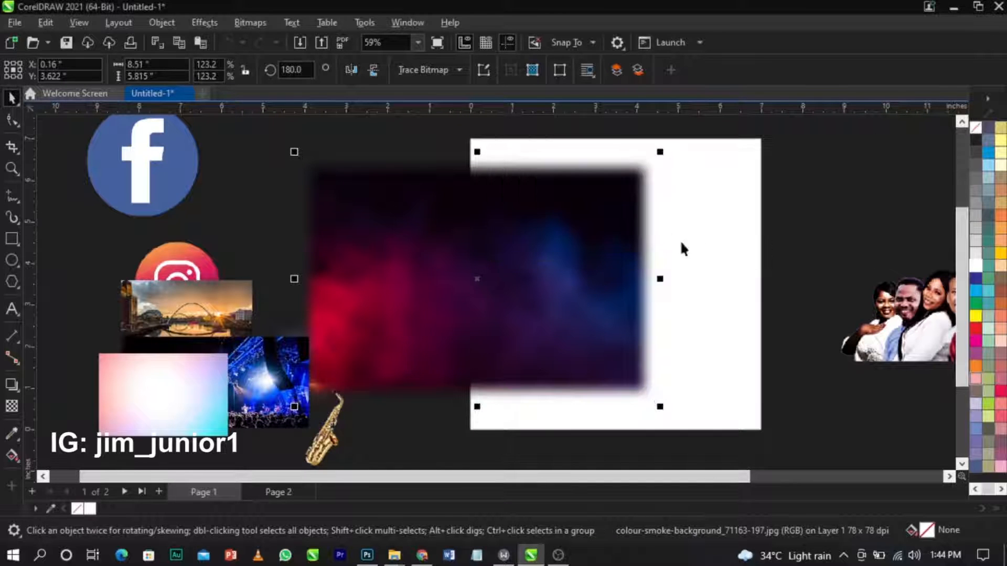
PowerClip the blurred smoke inside the white square frame.
{"action": "right_click", "coordinate": [467, 241]}
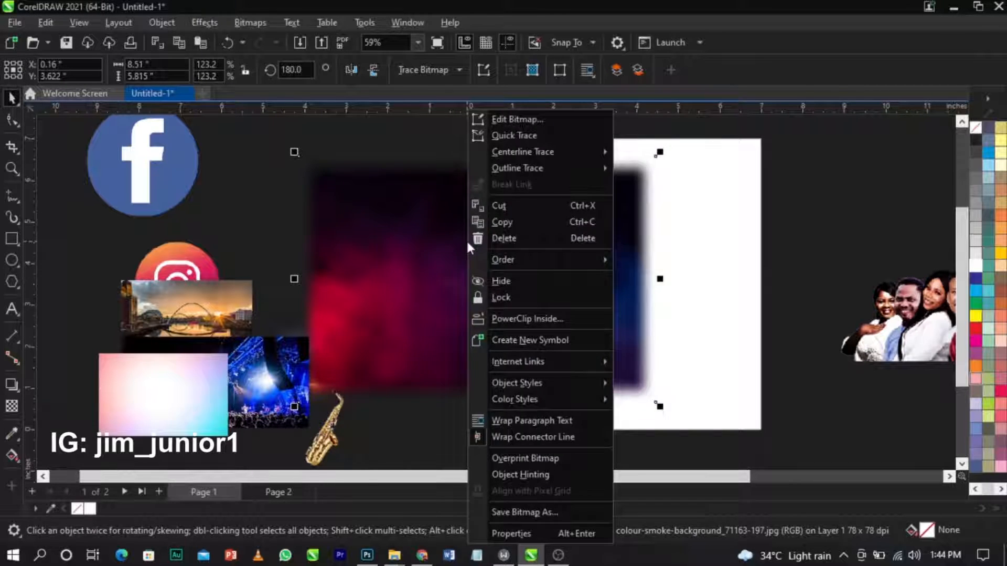
{"action": "left_click", "coordinate": [517, 317]}
{"action": "left_click", "coordinate": [727, 303]}
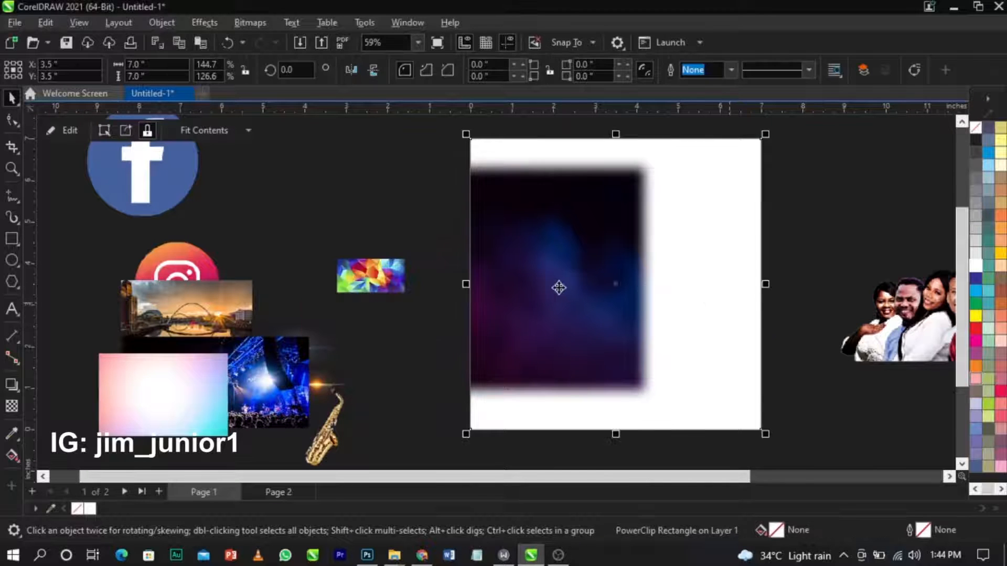
{"action": "scroll", "coordinate": [577, 283], "scroll_direction": "down", "scroll_amount": 2}
{"action": "key", "text": "z"}
{"action": "left_click_drag", "start_coordinate": [707, 400], "coordinate": [760, 413]}
{"action": "left_click", "coordinate": [759, 410]}
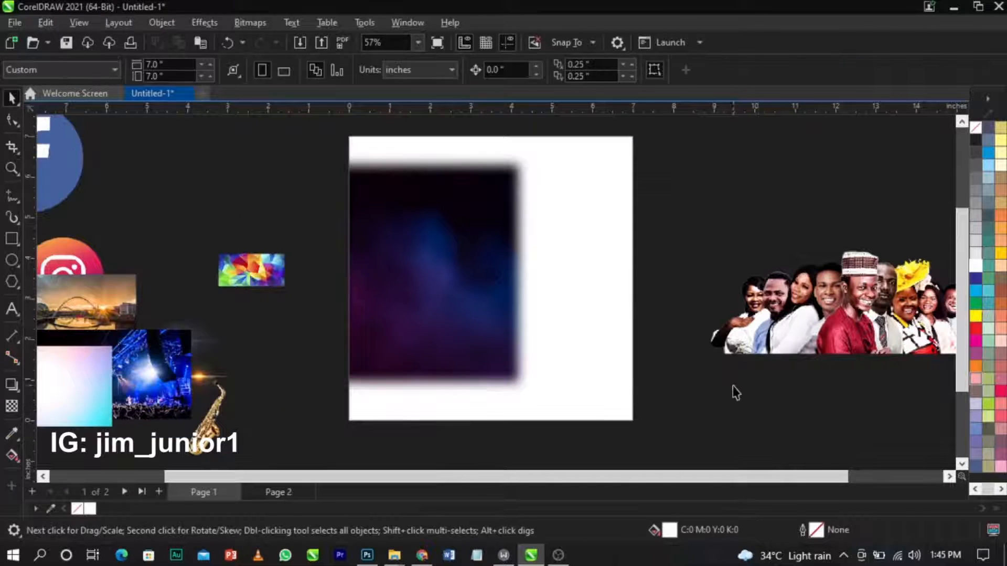
Edit the PowerClip contents, scaling the smoke to 176% and shifting it onto the page.
{"action": "right_click", "coordinate": [497, 310]}
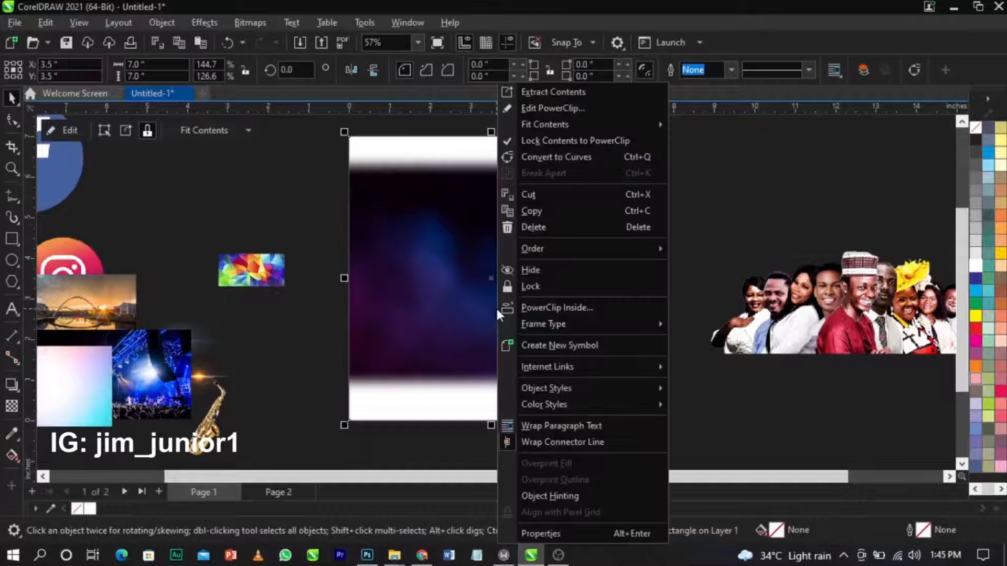
{"action": "left_click", "coordinate": [552, 105]}
{"action": "left_click_drag", "start_coordinate": [452, 273], "coordinate": [595, 251]}
{"action": "left_click_drag", "start_coordinate": [677, 376], "coordinate": [764, 427]}
{"action": "mouse_move", "coordinate": [680, 367]}
{"action": "left_mouse_down"}
{"action": "mouse_move", "coordinate": [693, 371]}
{"action": "mouse_move", "coordinate": [686, 379]}
{"action": "left_mouse_up"}
{"action": "left_click_drag", "start_coordinate": [677, 337], "coordinate": [677, 342]}
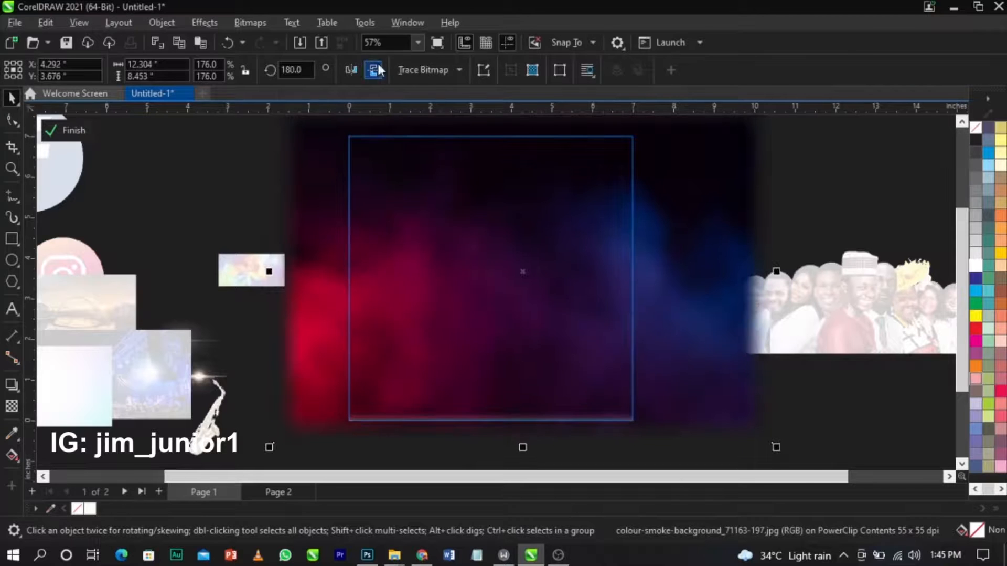
{"action": "left_click_drag", "start_coordinate": [499, 216], "coordinate": [492, 231]}
Undo the last nudge of the smoke image and reselect it.
{"action": "scroll", "coordinate": [492, 231], "scroll_direction": "down", "scroll_amount": 2}
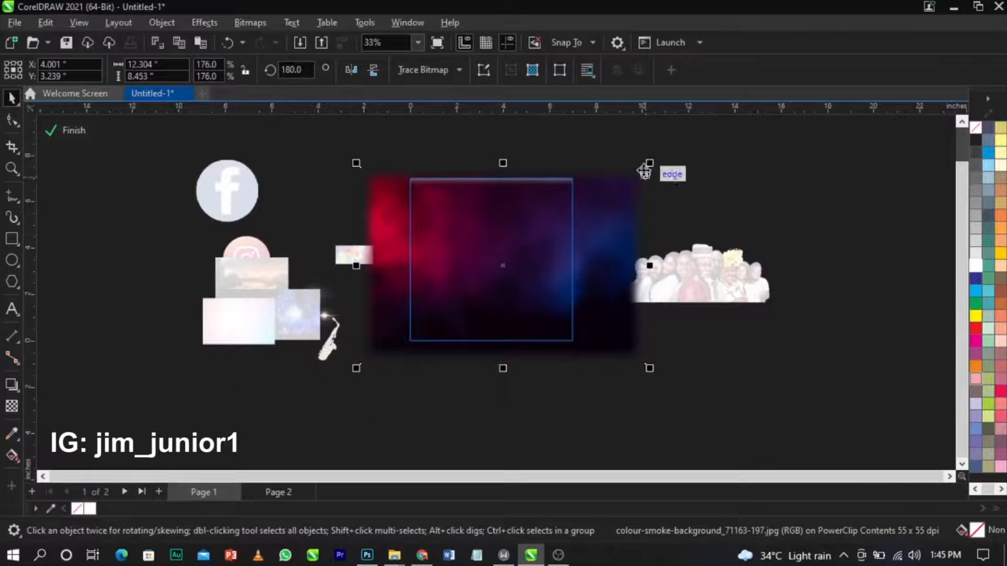
{"action": "left_click", "coordinate": [608, 203]}
{"action": "key", "text": "ctrl+z"}
{"action": "scroll", "coordinate": [443, 251], "scroll_direction": "up", "scroll_amount": 2}
{"action": "scroll", "coordinate": [575, 249], "scroll_direction": "down", "scroll_amount": 2}
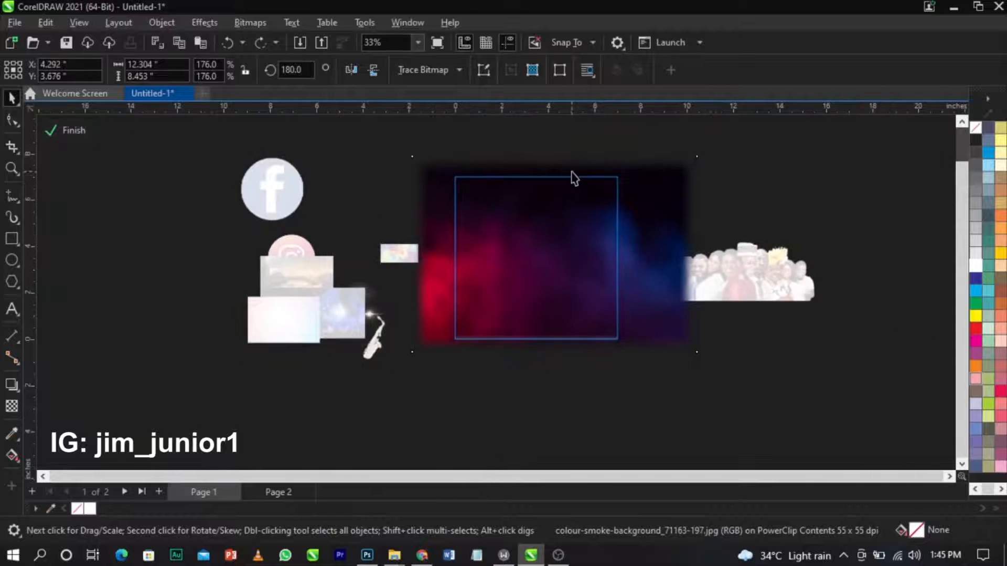
{"action": "scroll", "coordinate": [573, 178], "scroll_direction": "up", "scroll_amount": 1}
{"action": "left_click", "coordinate": [578, 241]}
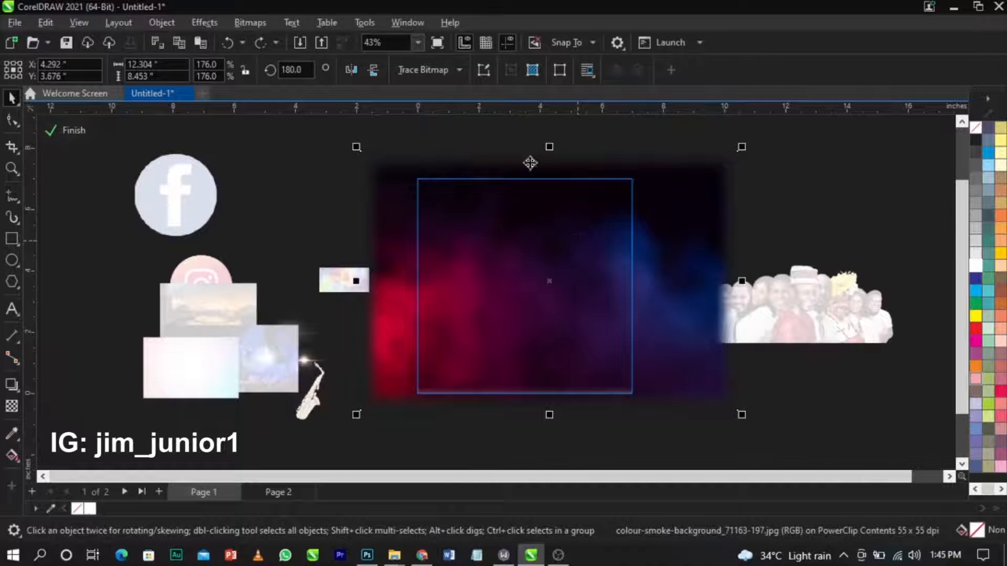
Mirror the smoke vertically, enlarge it to 216%, and move it down over the frame.
{"action": "left_click", "coordinate": [374, 70]}
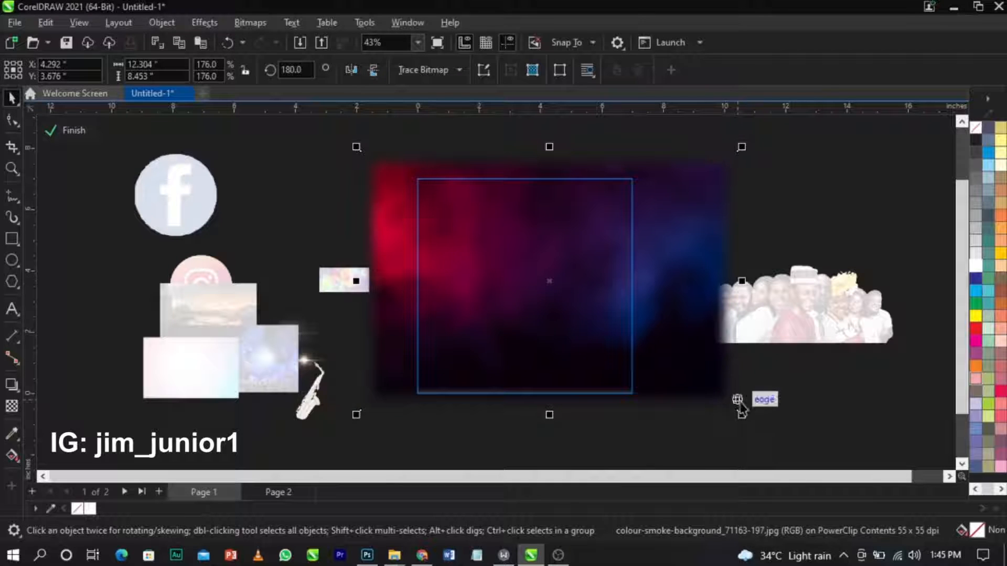
{"action": "left_click_drag", "start_coordinate": [764, 423], "coordinate": [804, 456]}
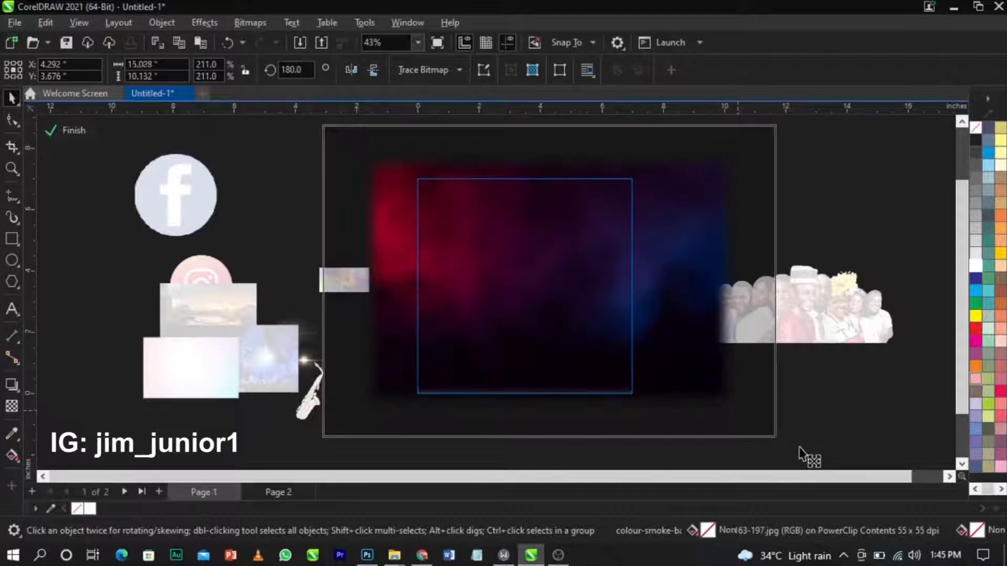
{"action": "mouse_move", "coordinate": [715, 305]}
{"action": "left_mouse_down"}
{"action": "mouse_move", "coordinate": [714, 326]}
{"action": "mouse_move", "coordinate": [716, 315]}
{"action": "left_mouse_up"}
{"action": "left_click", "coordinate": [875, 414]}
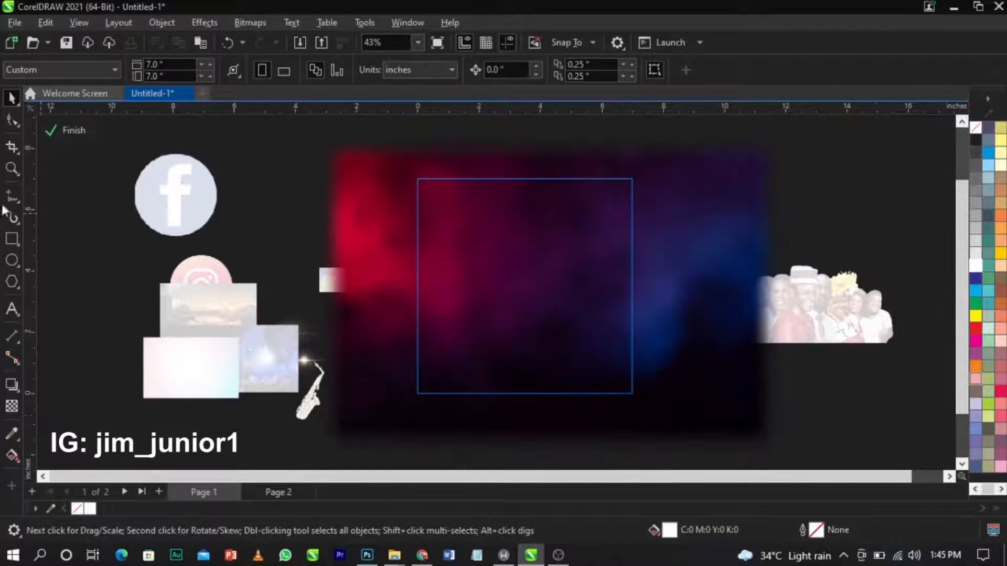
{"action": "left_click", "coordinate": [551, 236]}
{"action": "left_click", "coordinate": [127, 308]}
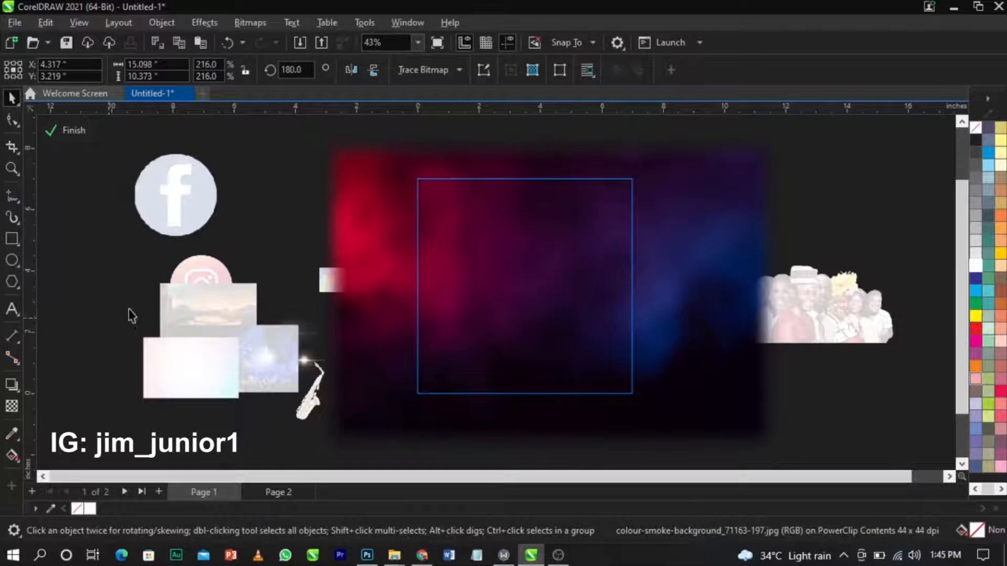
{"action": "left_click", "coordinate": [11, 240]}
Draw a rectangle across the frame's bottom and fill it with dark purple sampled from the smoke.
{"action": "left_click_drag", "start_coordinate": [399, 329], "coordinate": [650, 413]}
{"action": "key", "text": "space"}
{"action": "scroll", "coordinate": [565, 350], "scroll_direction": "up", "scroll_amount": 3}
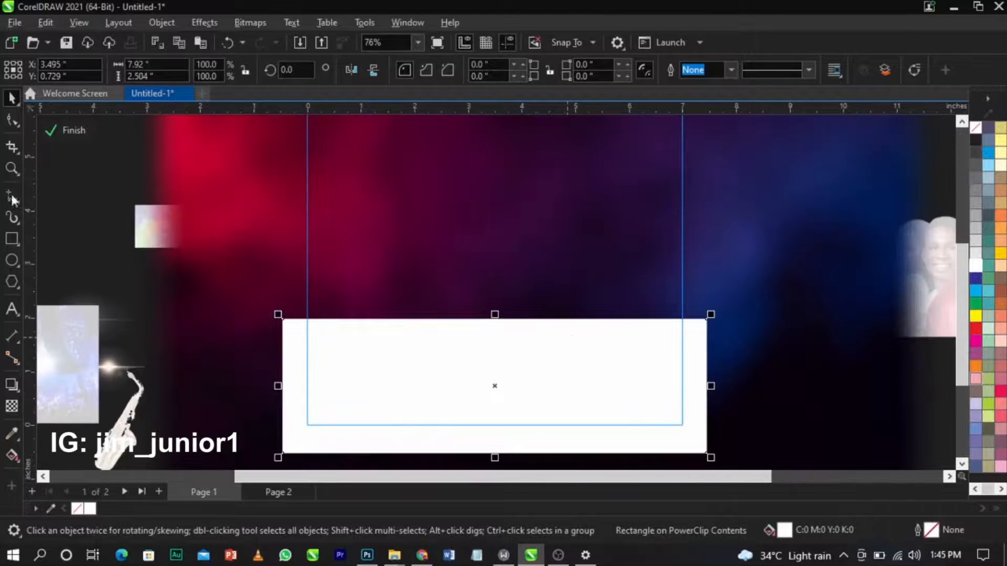
{"action": "left_click", "coordinate": [12, 434]}
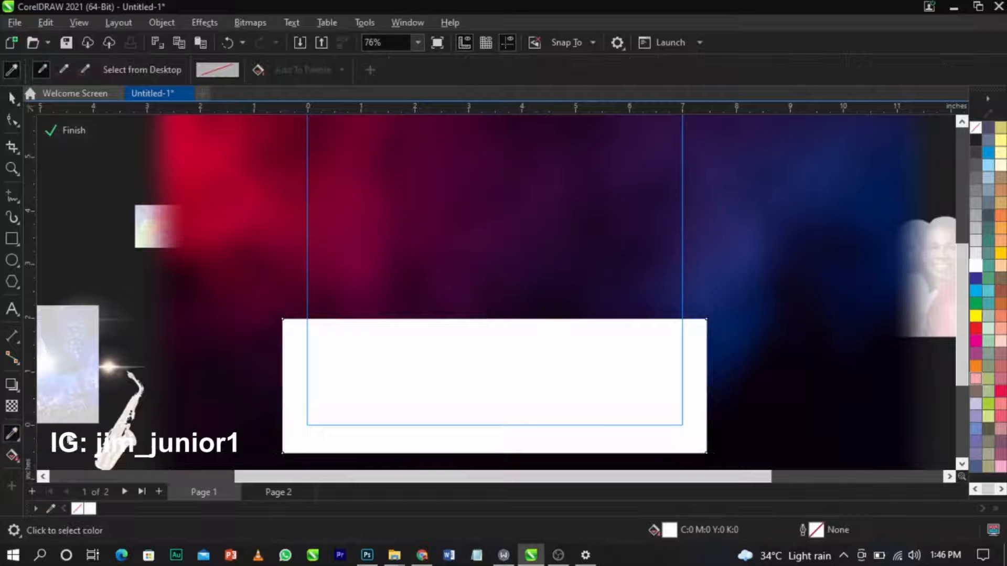
{"action": "left_click", "coordinate": [454, 280]}
{"action": "left_click", "coordinate": [483, 353]}
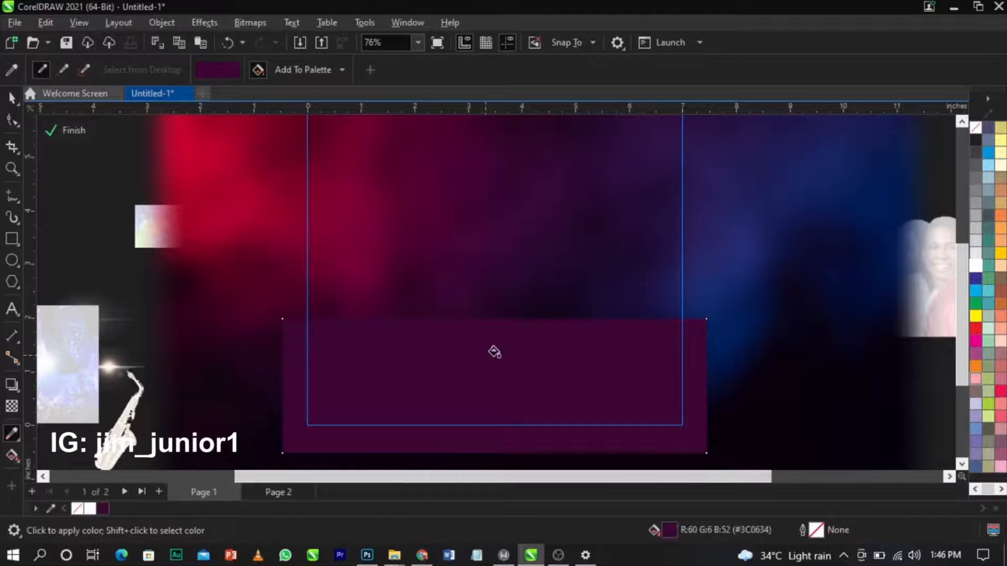
{"action": "key", "text": "space"}
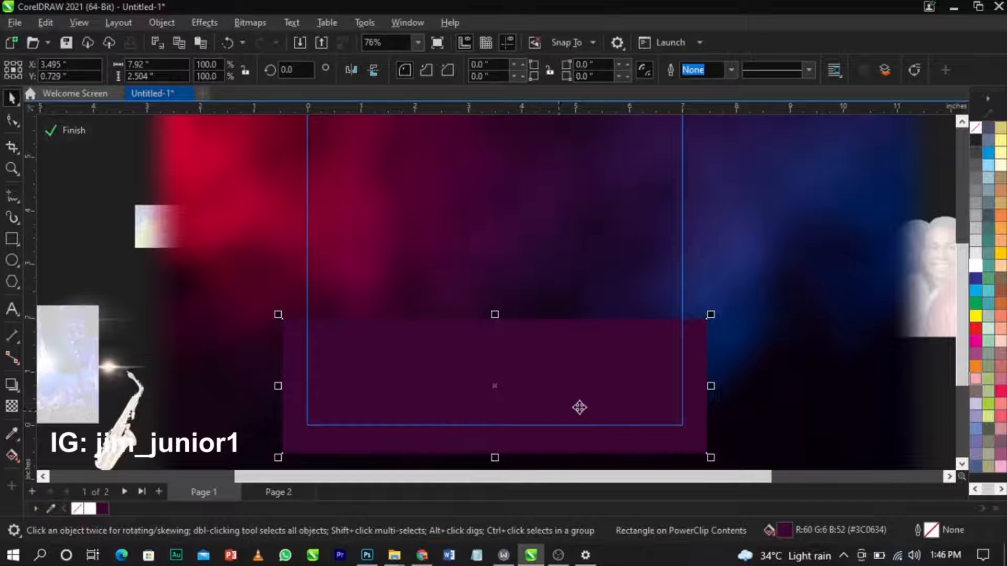
Darken the rectangle's fill to maroon #290019 in Edit Fill.
{"action": "double_click", "coordinate": [785, 529]}
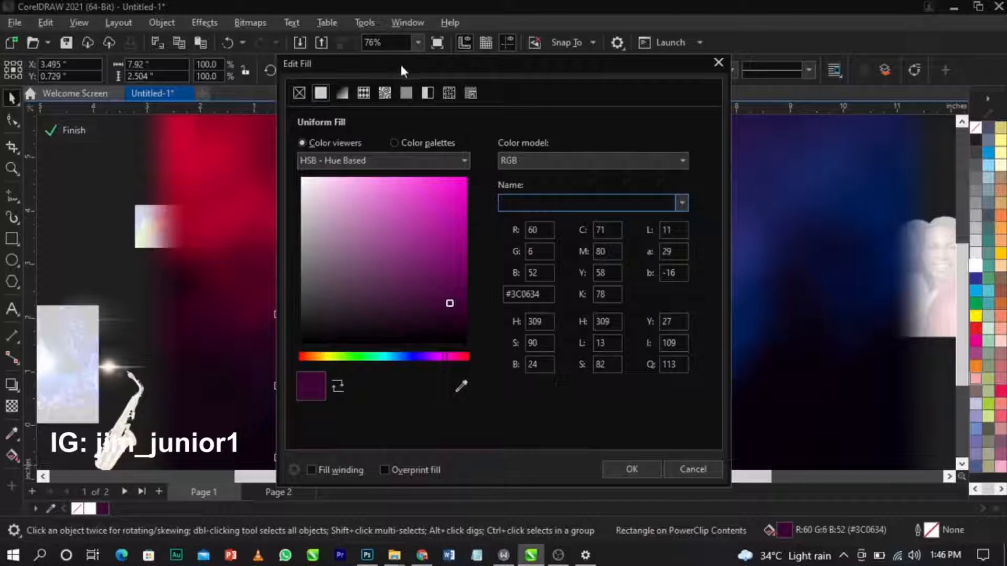
{"action": "left_click_drag", "start_coordinate": [399, 64], "coordinate": [626, 45]}
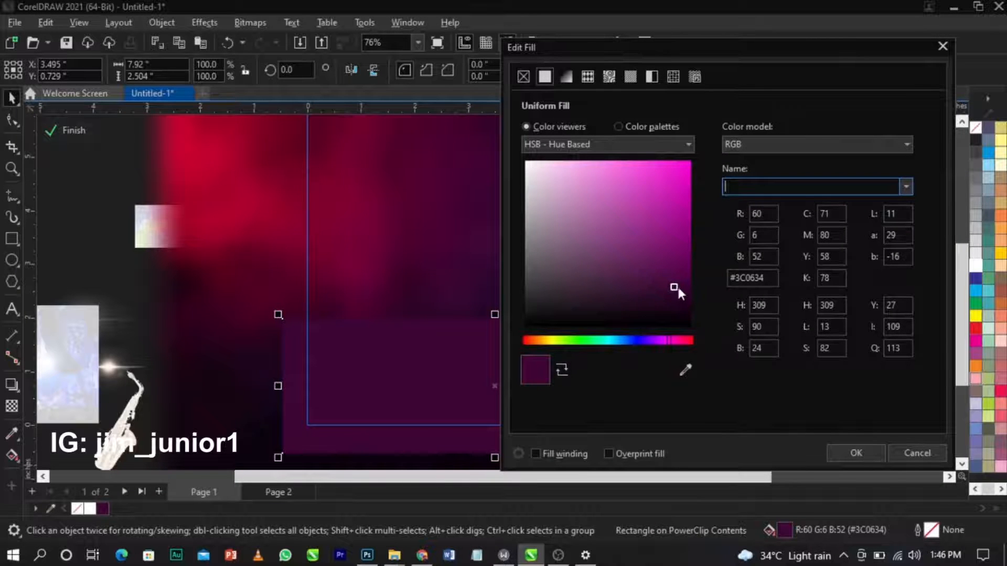
{"action": "left_click_drag", "start_coordinate": [678, 287], "coordinate": [691, 292]}
{"action": "left_click_drag", "start_coordinate": [671, 339], "coordinate": [677, 337]}
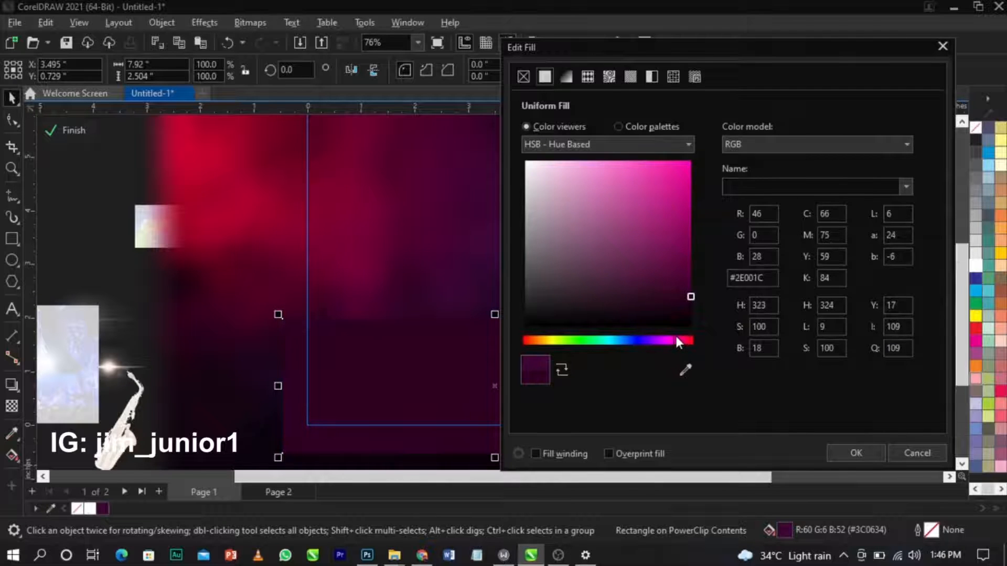
{"action": "left_click_drag", "start_coordinate": [687, 299], "coordinate": [689, 304]}
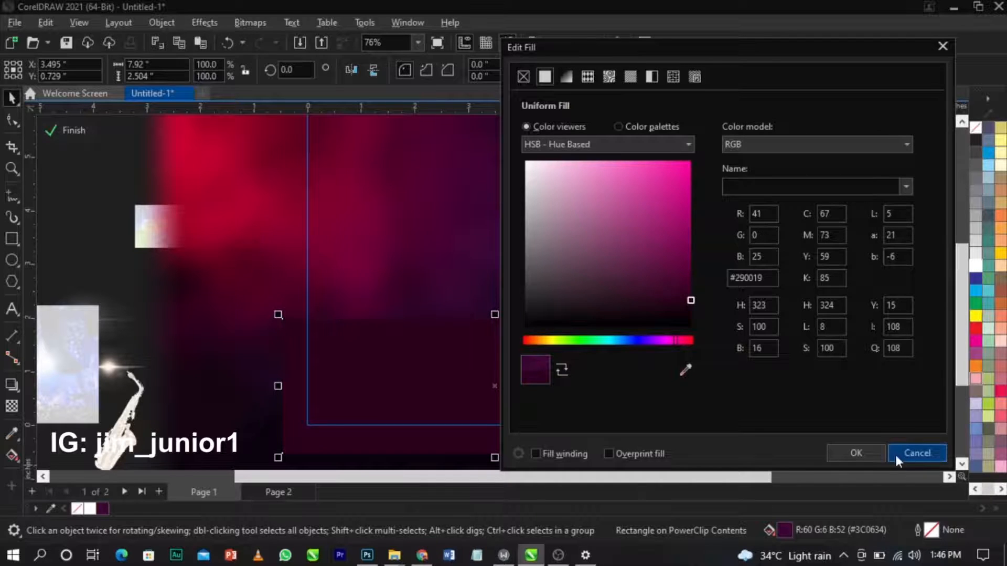
{"action": "left_click", "coordinate": [881, 455]}
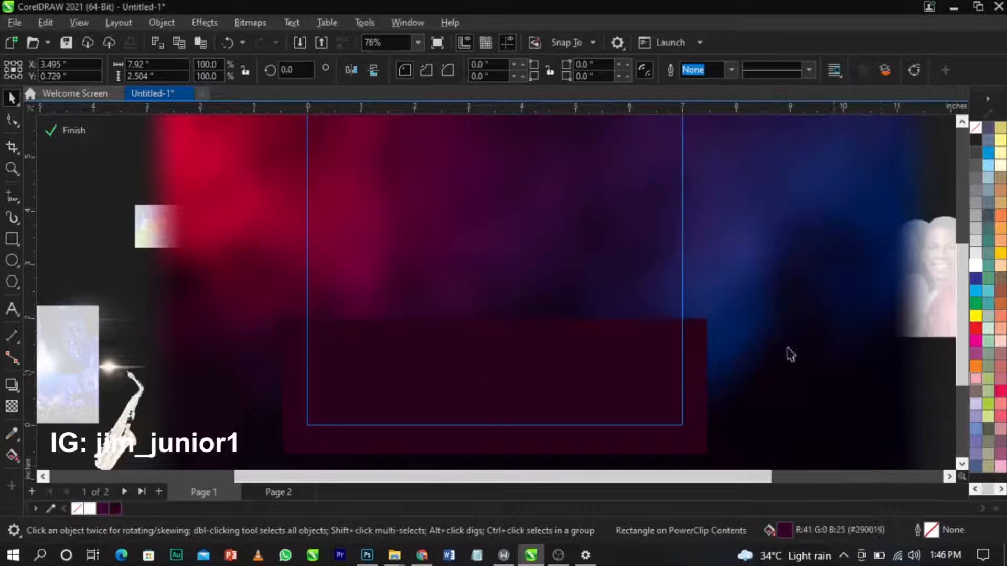
Give the maroon rectangle a fountain transparency that fades out upward.
{"action": "left_click", "coordinate": [11, 414]}
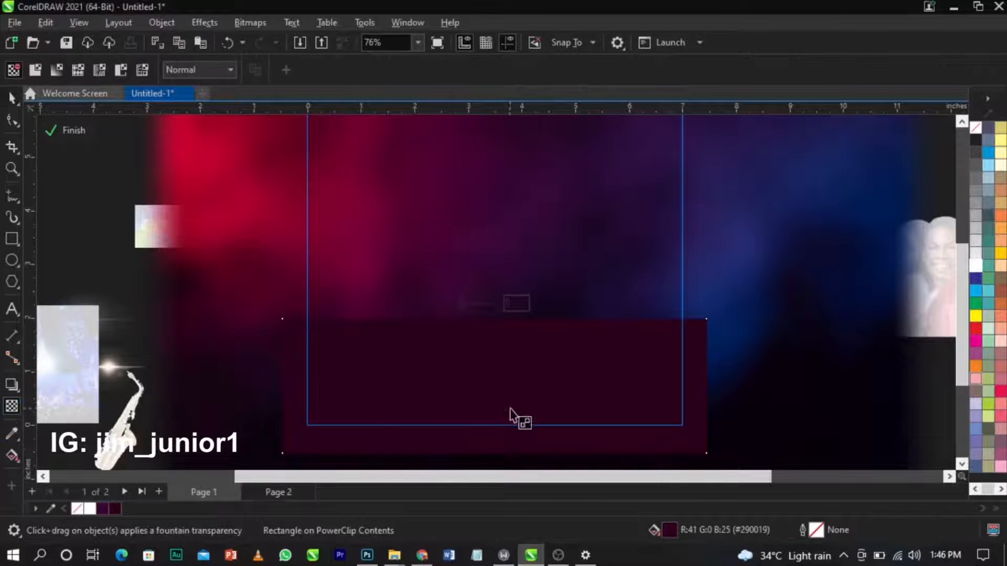
{"action": "left_click_drag", "start_coordinate": [517, 387], "coordinate": [514, 329]}
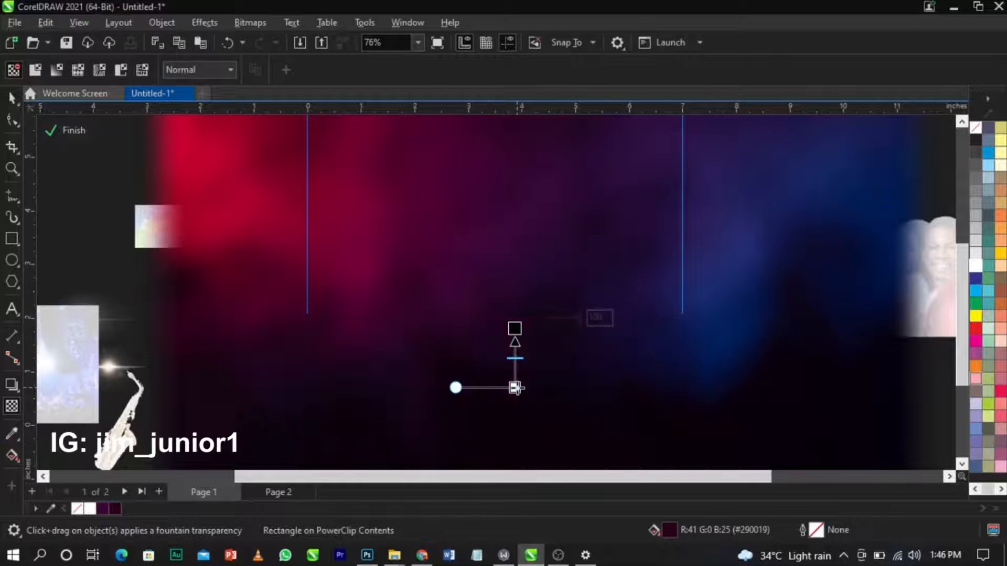
{"action": "left_click_drag", "start_coordinate": [515, 387], "coordinate": [515, 384]}
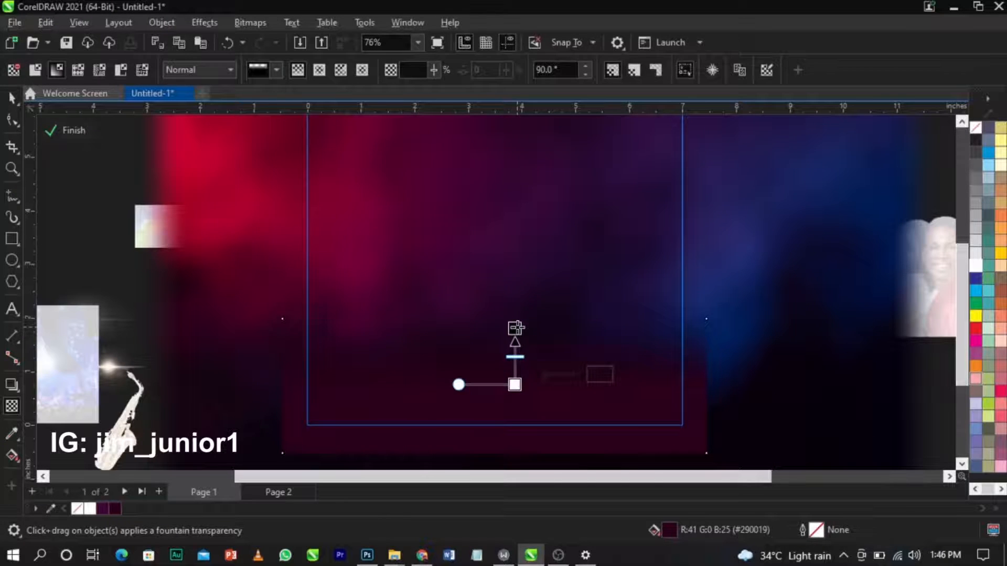
{"action": "key", "text": "space"}
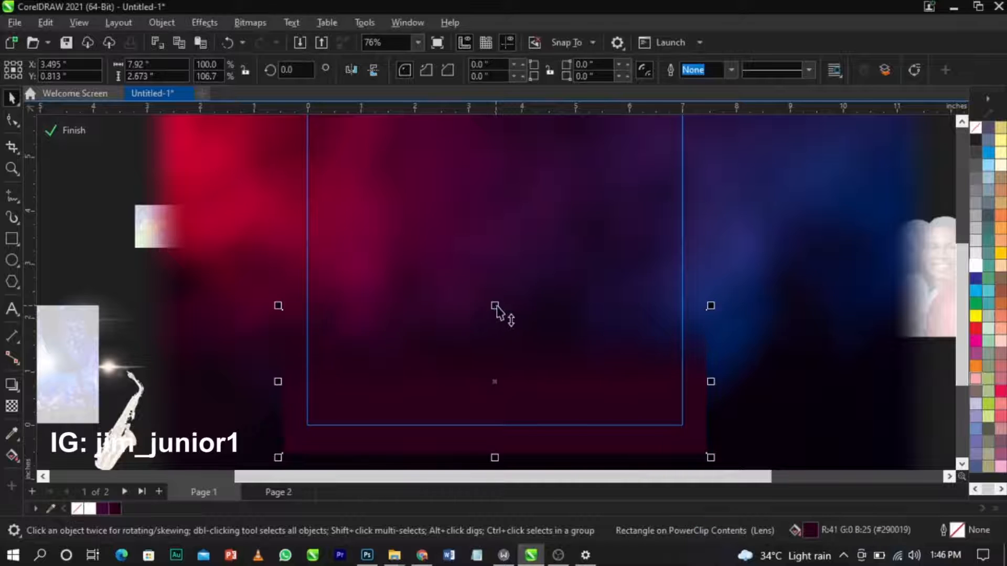
Finish editing the PowerClip and zoom in on the square page.
{"action": "left_click", "coordinate": [807, 367]}
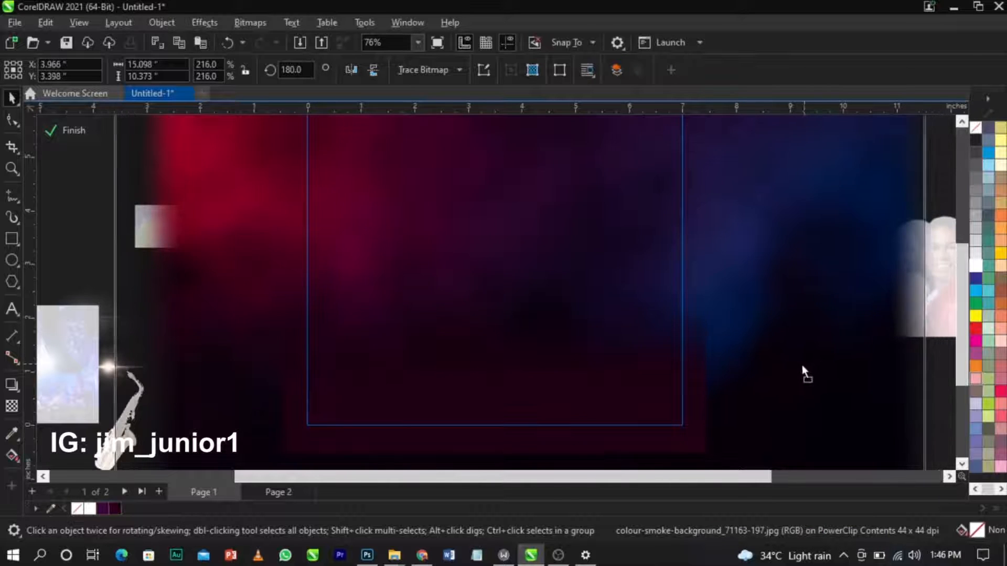
{"action": "left_click", "coordinate": [803, 370]}
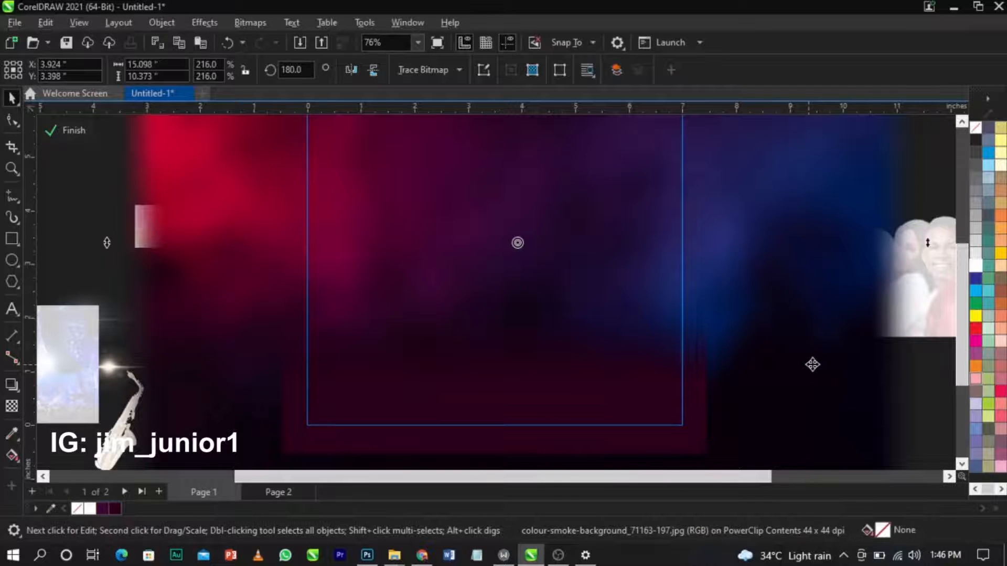
{"action": "left_click", "coordinate": [81, 137]}
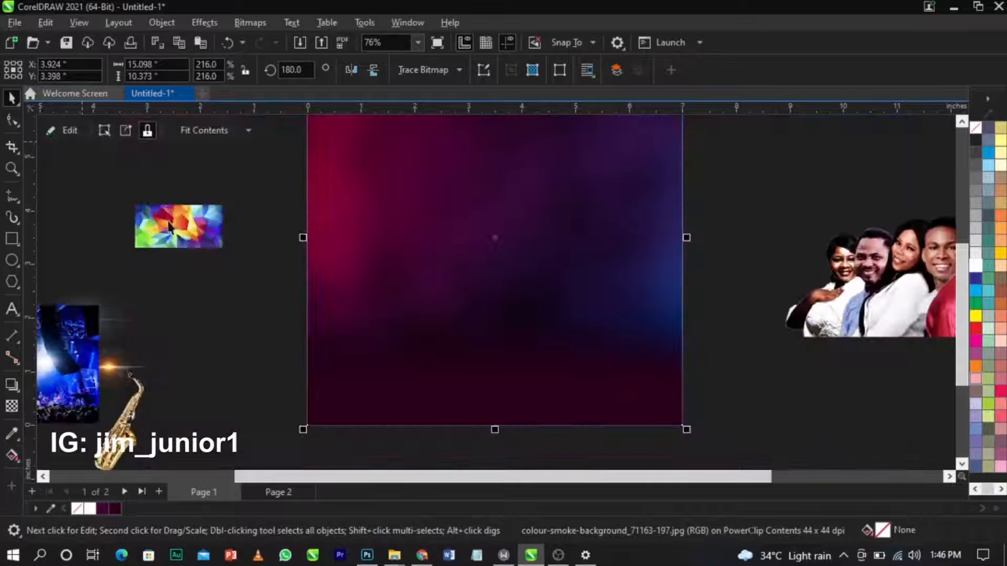
{"action": "left_click", "coordinate": [767, 388]}
{"action": "scroll", "coordinate": [504, 386], "scroll_direction": "down", "scroll_amount": 2}
{"action": "key", "text": "z"}
{"action": "left_click_drag", "start_coordinate": [254, 184], "coordinate": [698, 436]}
{"action": "key", "text": "space"}
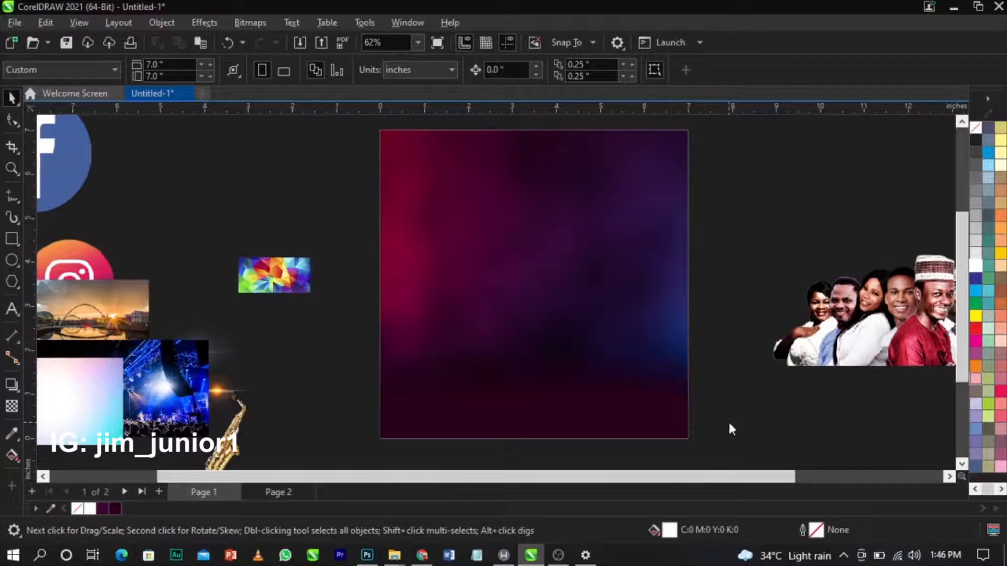
Save the flyer to the Desktop as a CorelDRAW drawing named PRAS.
{"action": "key", "text": "ctrl+s"}
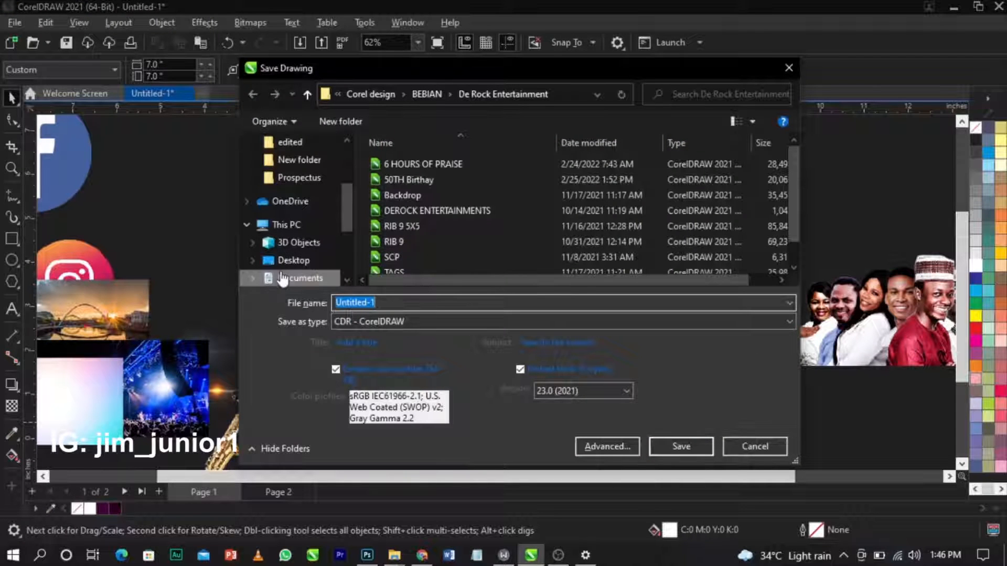
{"action": "left_click", "coordinate": [286, 263]}
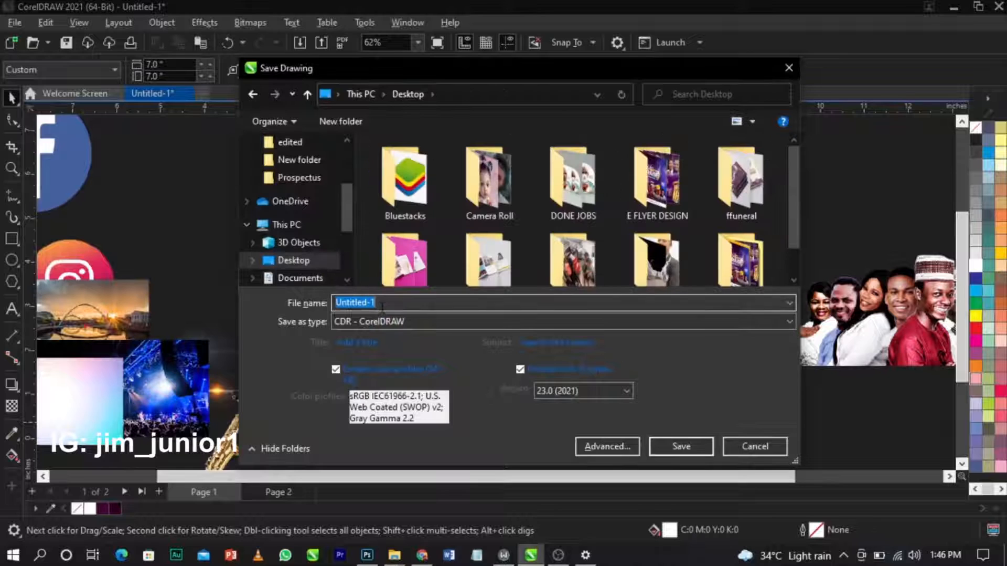
{"action": "type", "text": "PRAS"}
{"action": "key", "text": "Return"}
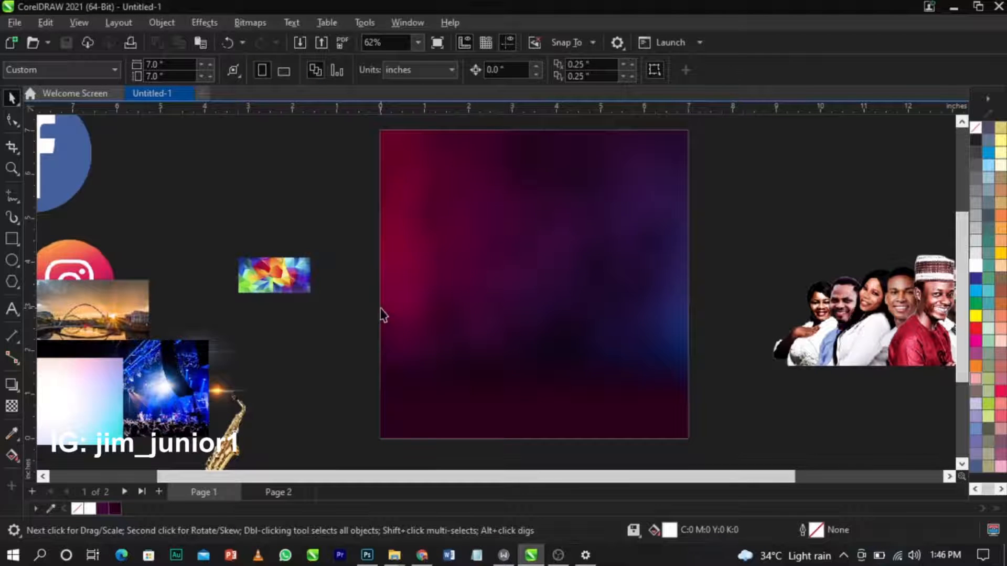
Inside the background PowerClip, darken the bottom maroon rectangle's fill to about #260017.
{"action": "double_click", "coordinate": [483, 350]}
{"action": "left_click", "coordinate": [507, 432]}
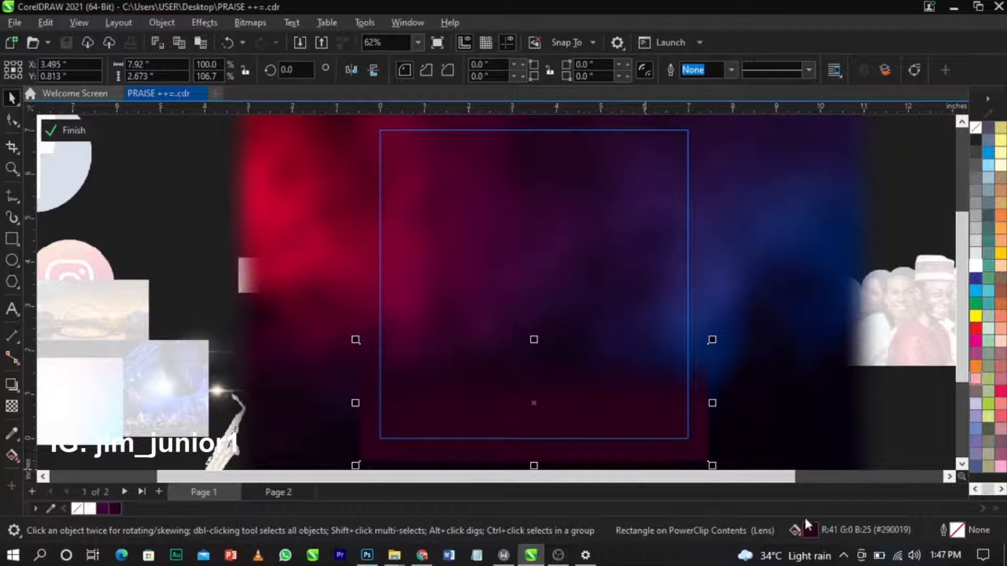
{"action": "double_click", "coordinate": [806, 520]}
{"action": "left_click_drag", "start_coordinate": [467, 319], "coordinate": [467, 322]}
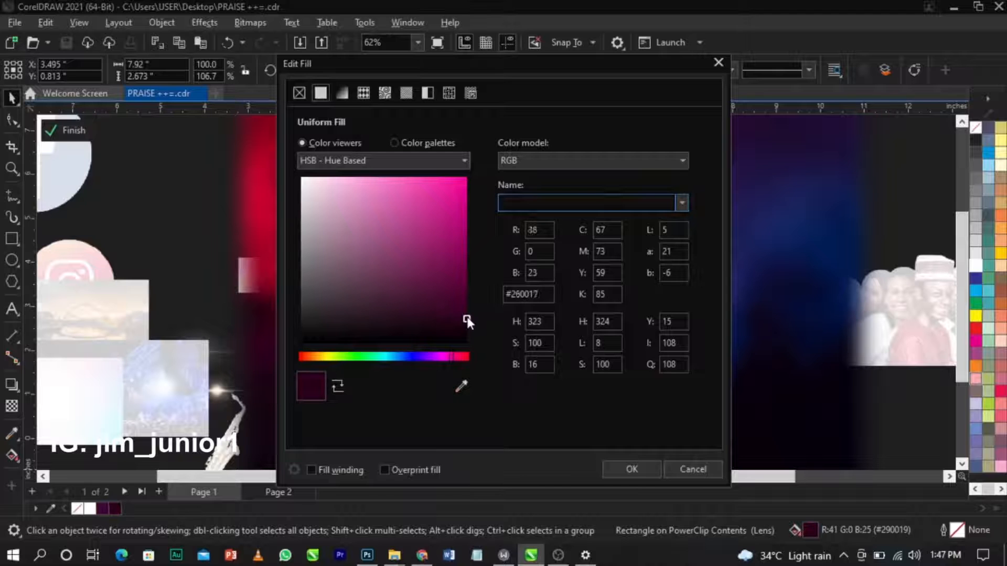
{"action": "left_click", "coordinate": [615, 469]}
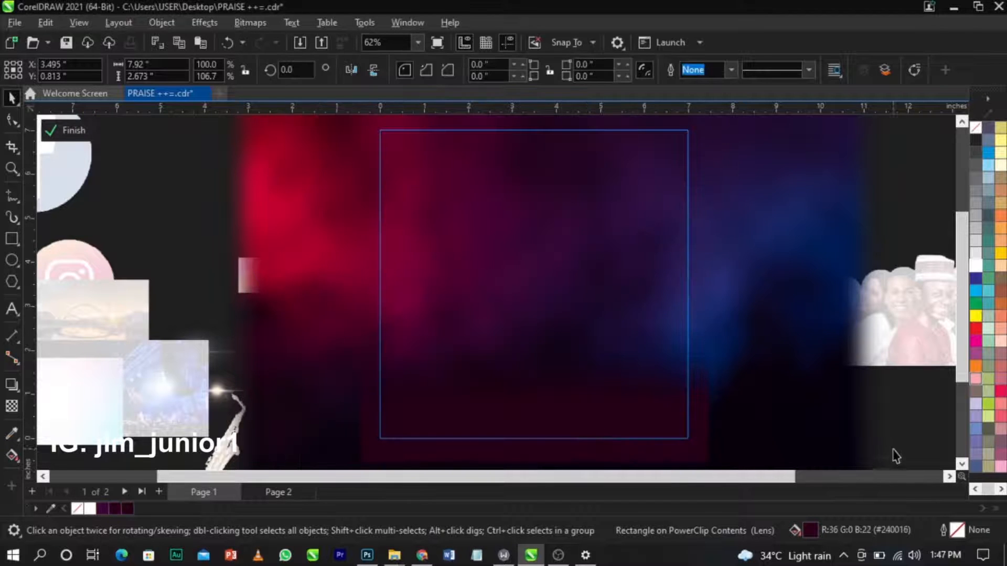
{"action": "left_click", "coordinate": [902, 451]}
Move the nine-person group photo onto the page over the background.
{"action": "left_click", "coordinate": [760, 365]}
{"action": "left_click", "coordinate": [850, 362]}
{"action": "left_click_drag", "start_coordinate": [851, 362], "coordinate": [575, 350]}
{"action": "scroll", "coordinate": [552, 362], "scroll_direction": "up", "scroll_amount": 1}
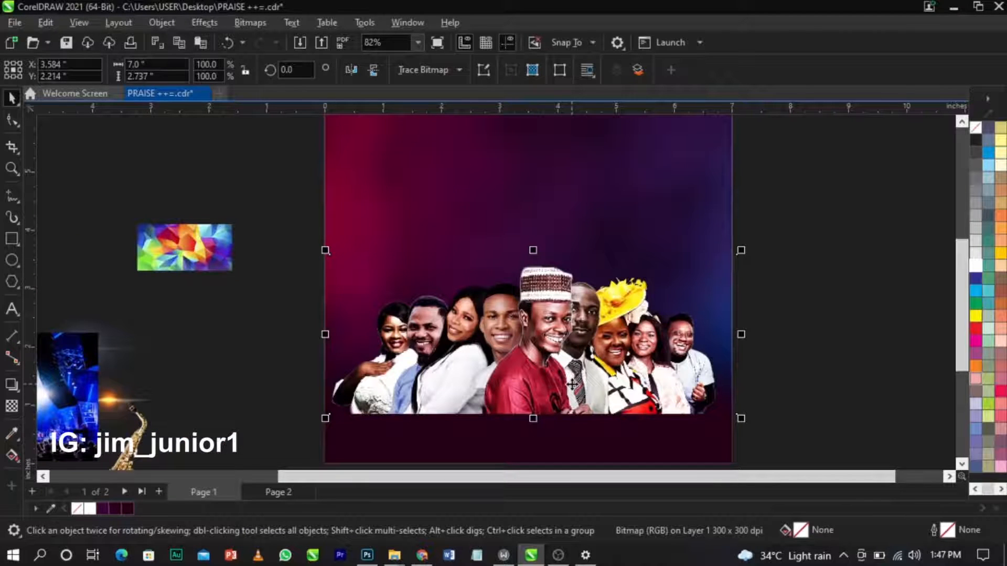
Give the group photo a vertical fountain transparency so it fades out toward the bottom.
{"action": "left_click", "coordinate": [11, 405]}
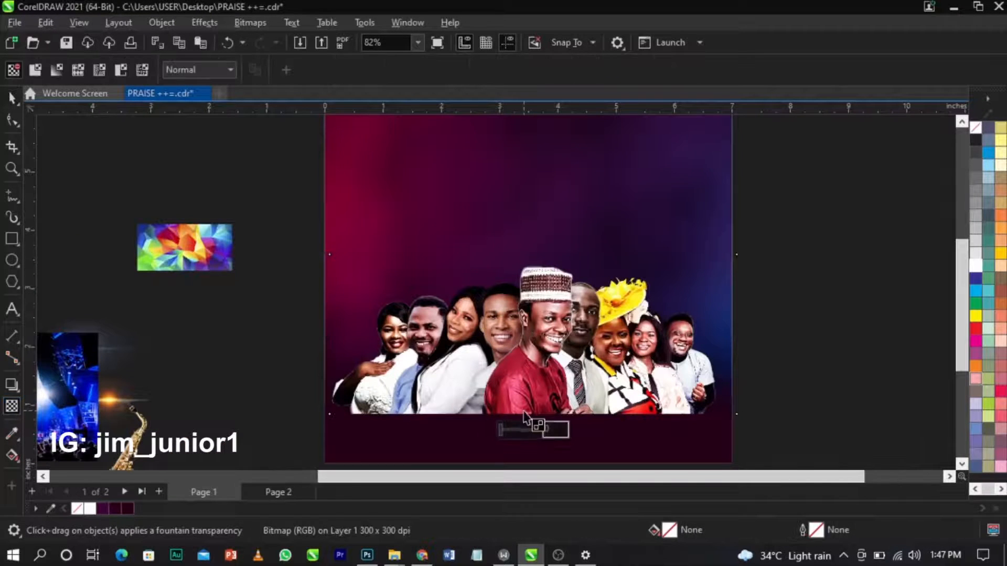
{"action": "scroll", "coordinate": [533, 418], "scroll_direction": "up", "scroll_amount": 1}
{"action": "mouse_move", "coordinate": [529, 377]}
{"action": "left_mouse_down"}
{"action": "mouse_move", "coordinate": [536, 420]}
{"action": "mouse_move", "coordinate": [529, 366]}
{"action": "left_mouse_up"}
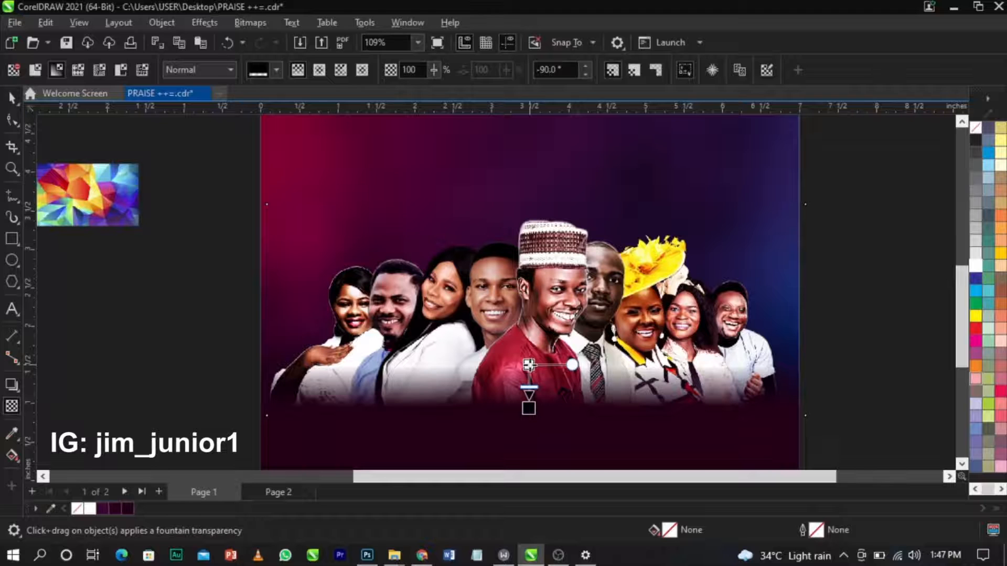
{"action": "key", "text": "space"}
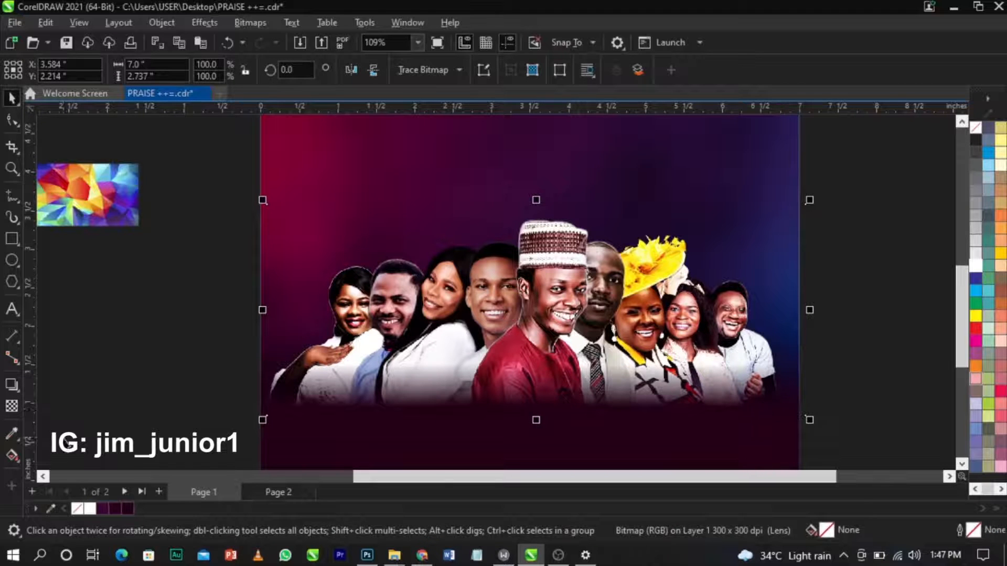
{"action": "left_click", "coordinate": [11, 407]}
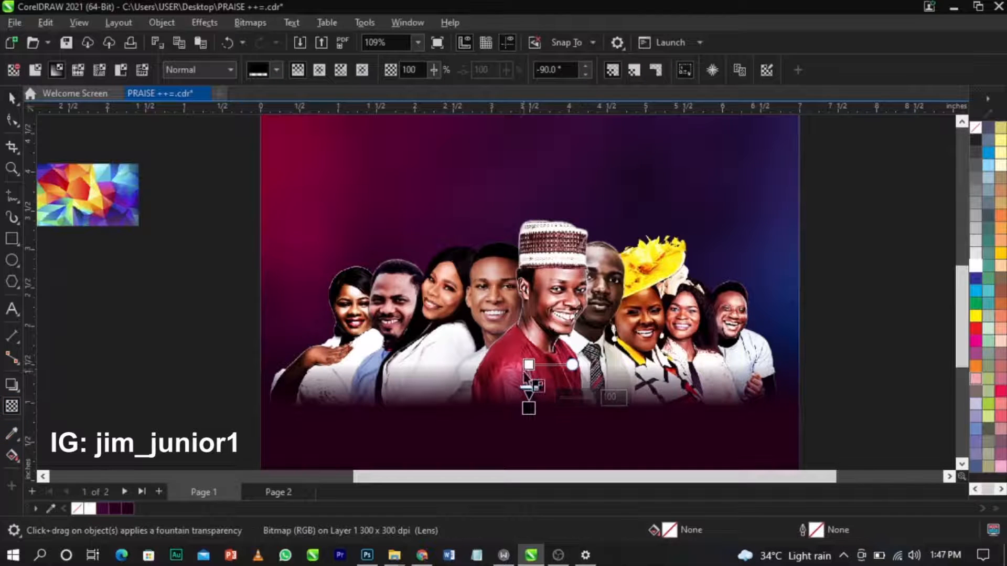
{"action": "left_click_drag", "start_coordinate": [529, 364], "coordinate": [528, 356]}
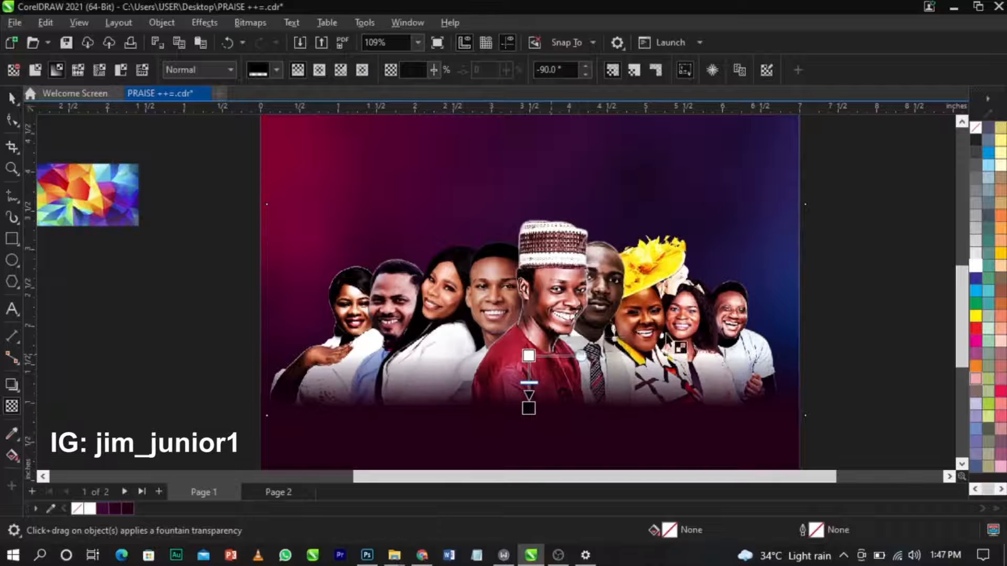
{"action": "key", "text": "space"}
Enlarge the group photo slightly to 7.255 × 2.836 inches and reposition it.
{"action": "left_click_drag", "start_coordinate": [810, 205], "coordinate": [831, 193]}
{"action": "left_click_drag", "start_coordinate": [603, 341], "coordinate": [601, 344]}
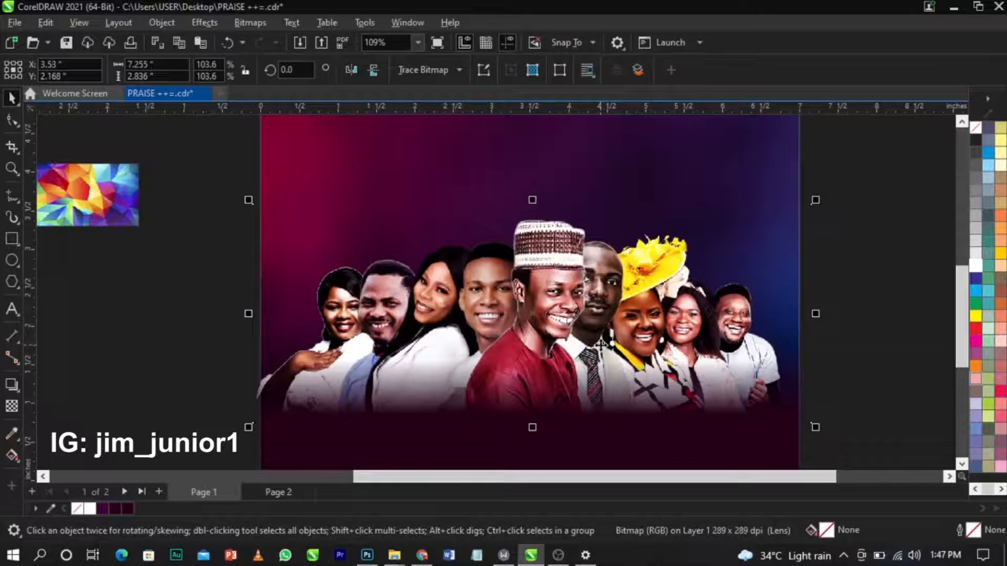
{"action": "left_click", "coordinate": [601, 344]}
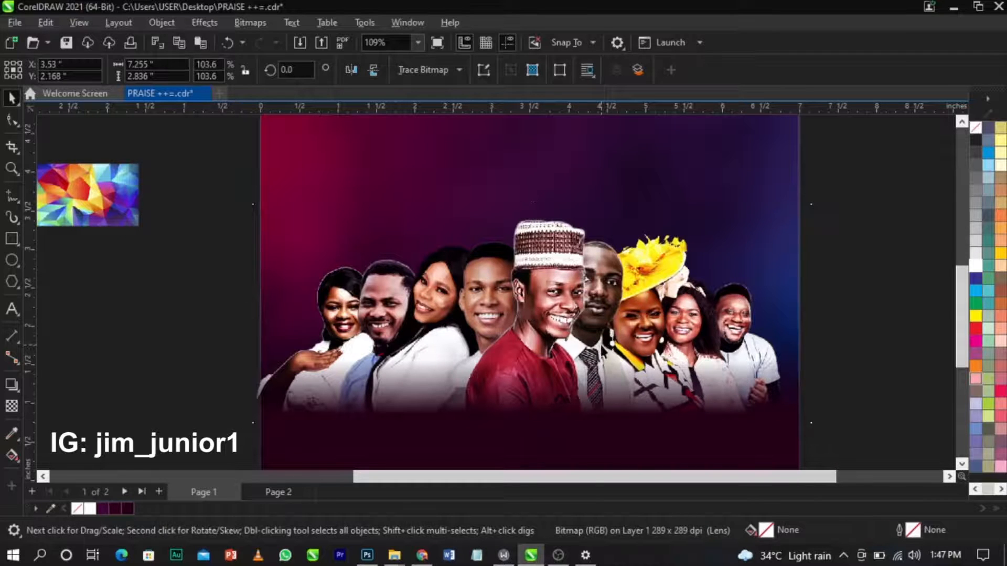
PowerClip the group photo inside the page background rectangle, then zoom in on the artwork.
{"action": "right_click", "coordinate": [601, 344]}
{"action": "left_click", "coordinate": [641, 322]}
{"action": "left_click", "coordinate": [656, 151]}
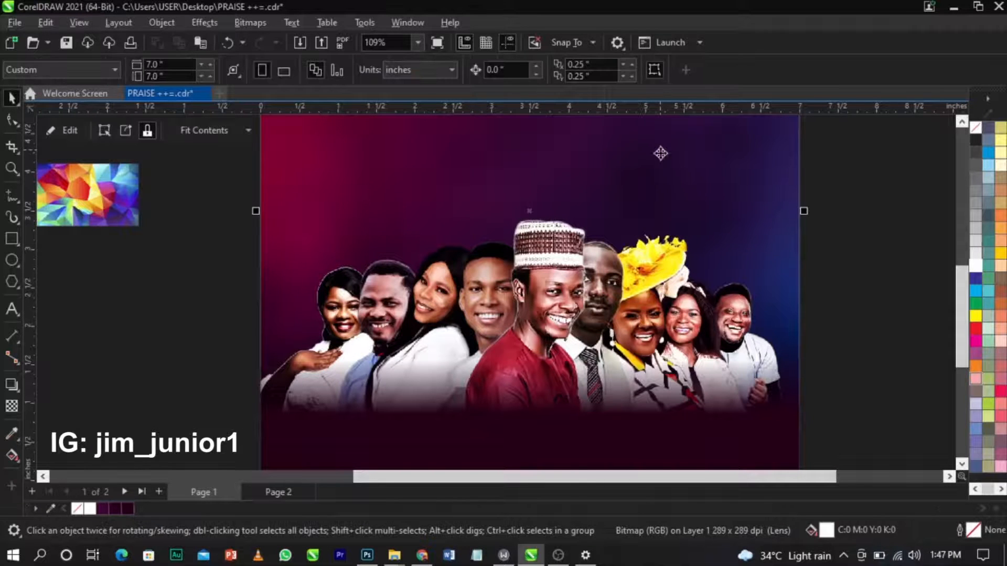
{"action": "scroll", "coordinate": [535, 286], "scroll_direction": "down", "scroll_amount": 2}
{"action": "scroll", "coordinate": [534, 293], "scroll_direction": "down", "scroll_amount": 2}
{"action": "key", "text": "F2"}
{"action": "left_click_drag", "start_coordinate": [321, 142], "coordinate": [751, 441]}
PowerClip the pastel pink-to-cyan gradient image inside the page frame.
{"action": "scroll", "coordinate": [745, 337], "scroll_direction": "down", "scroll_amount": 1}
{"action": "scroll", "coordinate": [625, 307], "scroll_direction": "up", "scroll_amount": 1}
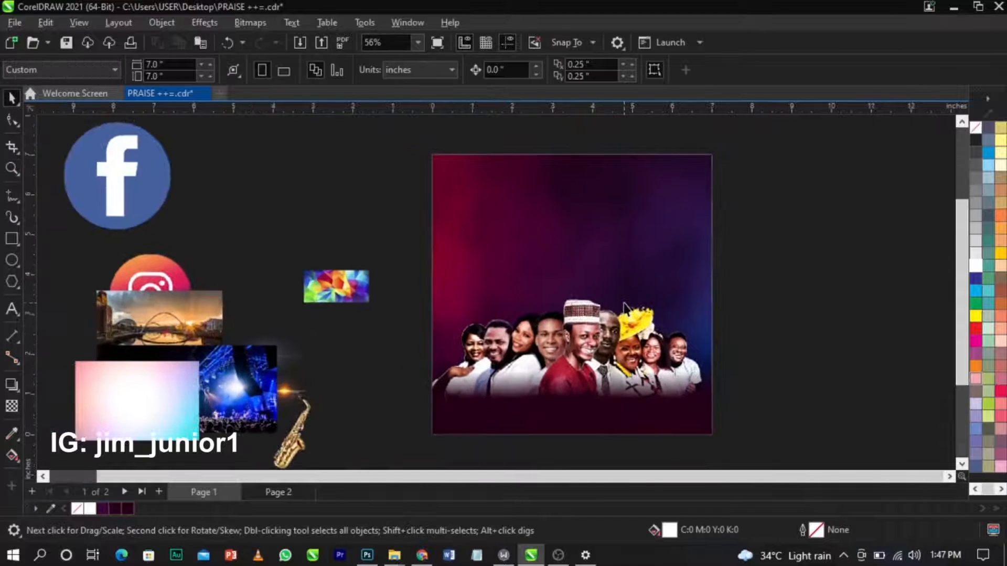
{"action": "left_click_drag", "start_coordinate": [137, 400], "coordinate": [779, 304]}
{"action": "right_click", "coordinate": [778, 303]}
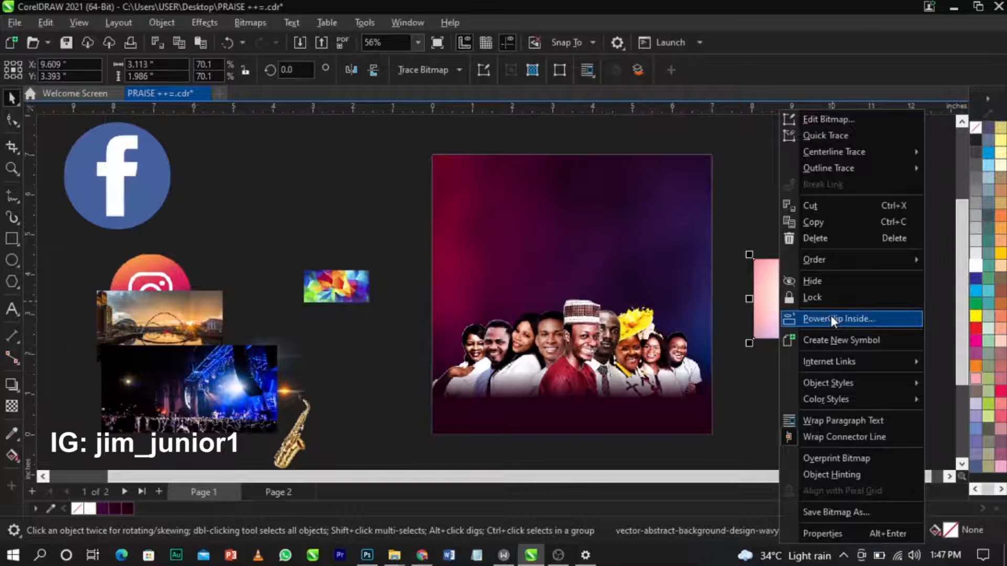
{"action": "left_click", "coordinate": [831, 318]}
{"action": "left_click", "coordinate": [576, 247]}
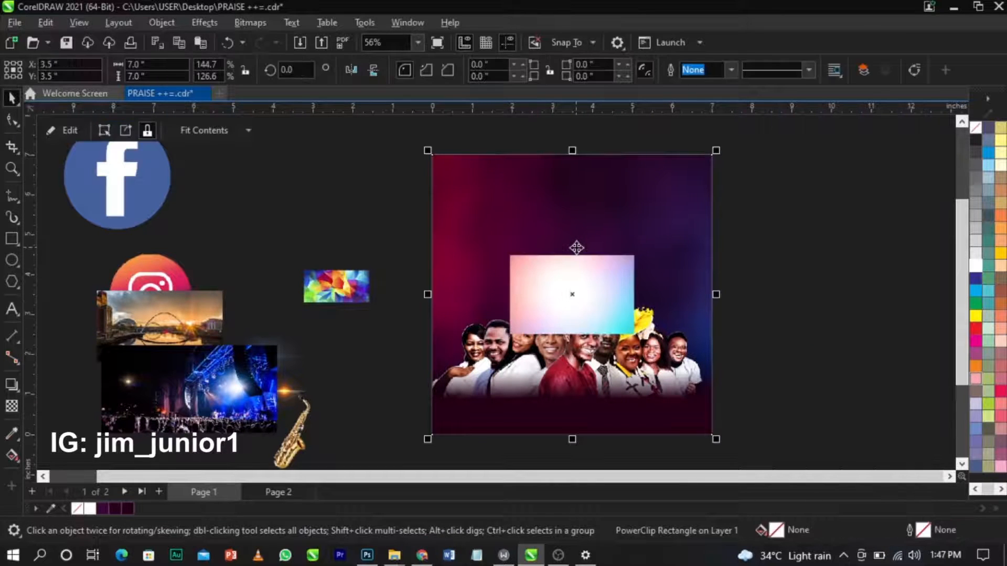
Edit the PowerClip and scale the gradient image up to 11.89 × 7.588 inches to cover the page.
{"action": "right_click", "coordinate": [618, 316]}
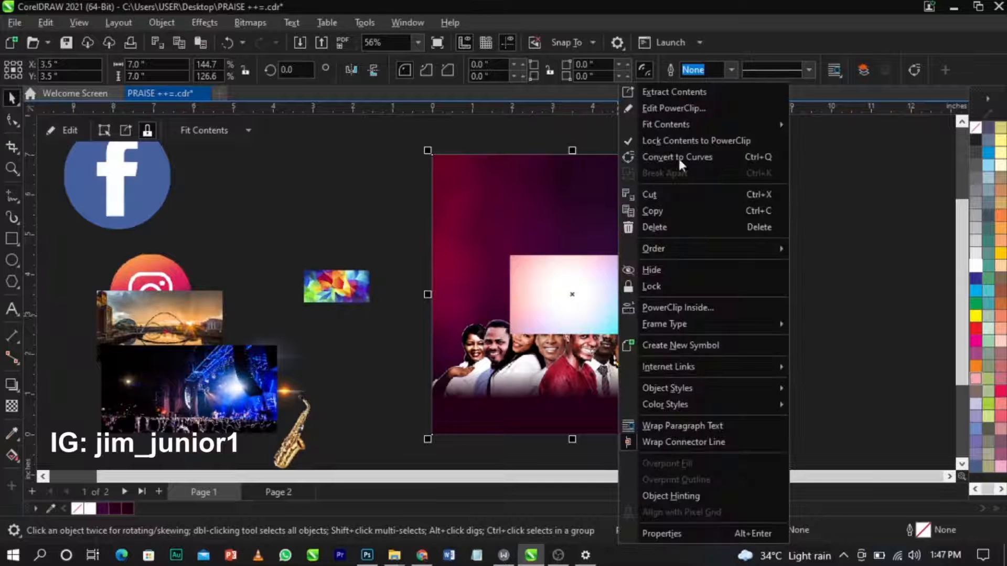
{"action": "left_click", "coordinate": [682, 112]}
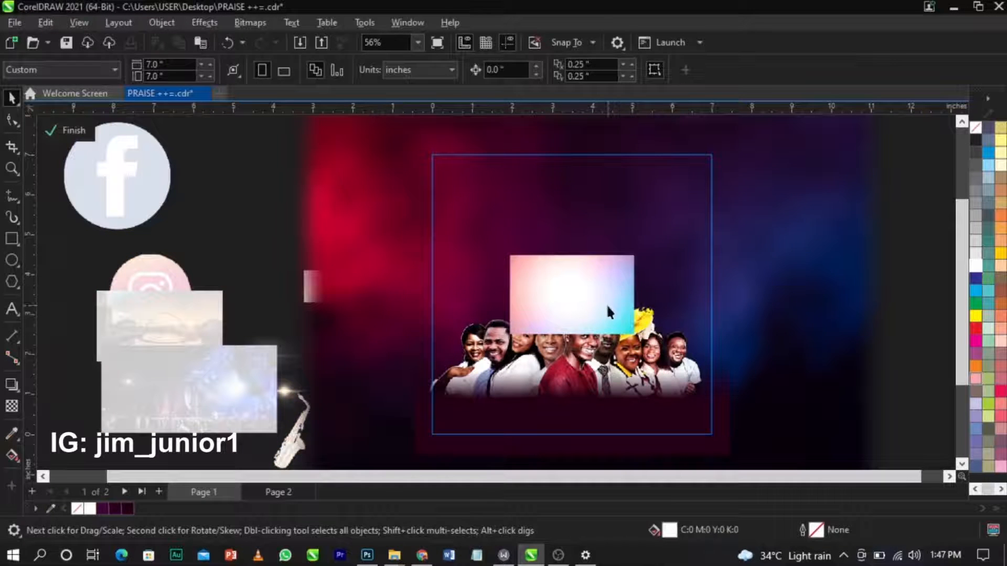
{"action": "left_click_drag", "start_coordinate": [824, 134], "coordinate": [825, 135]}
{"action": "left_click_drag", "start_coordinate": [766, 267], "coordinate": [762, 272]}
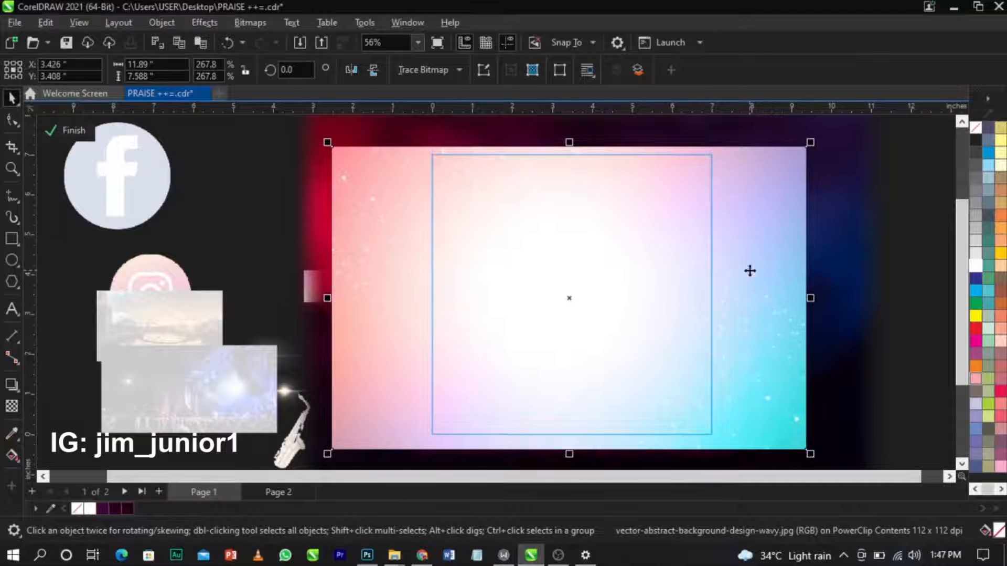
Blend the wavy background image with the Overlay merge mode.
{"action": "left_click", "coordinate": [10, 406]}
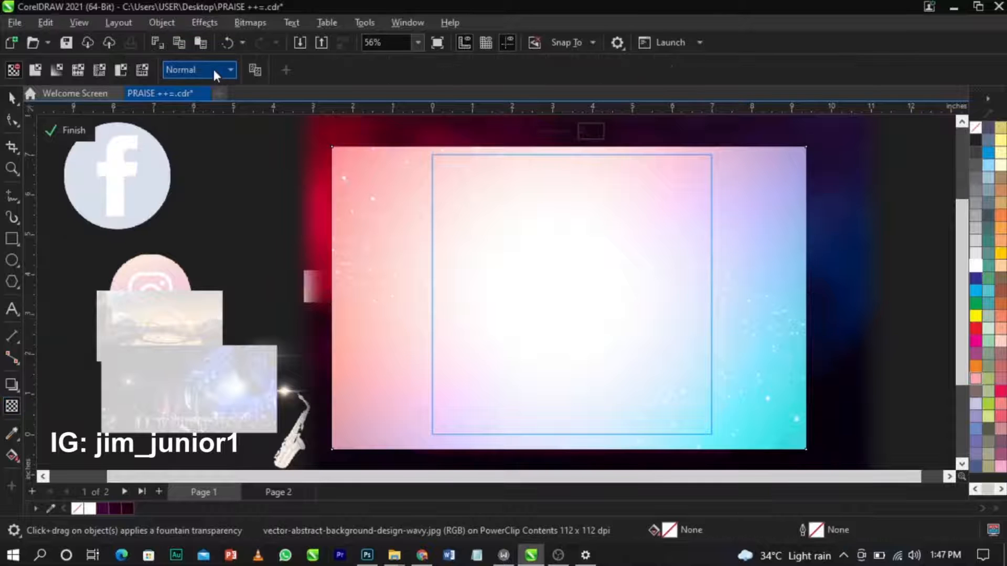
{"action": "left_click", "coordinate": [214, 73]}
{"action": "left_click", "coordinate": [203, 367]}
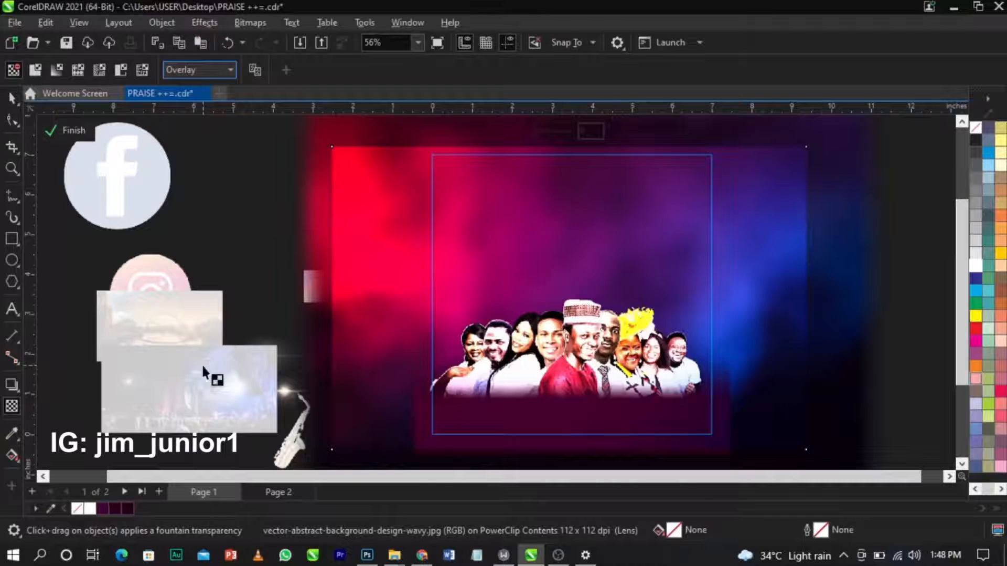
Select the group photo and background image together and finish editing the PowerClip.
{"action": "key", "text": "space"}
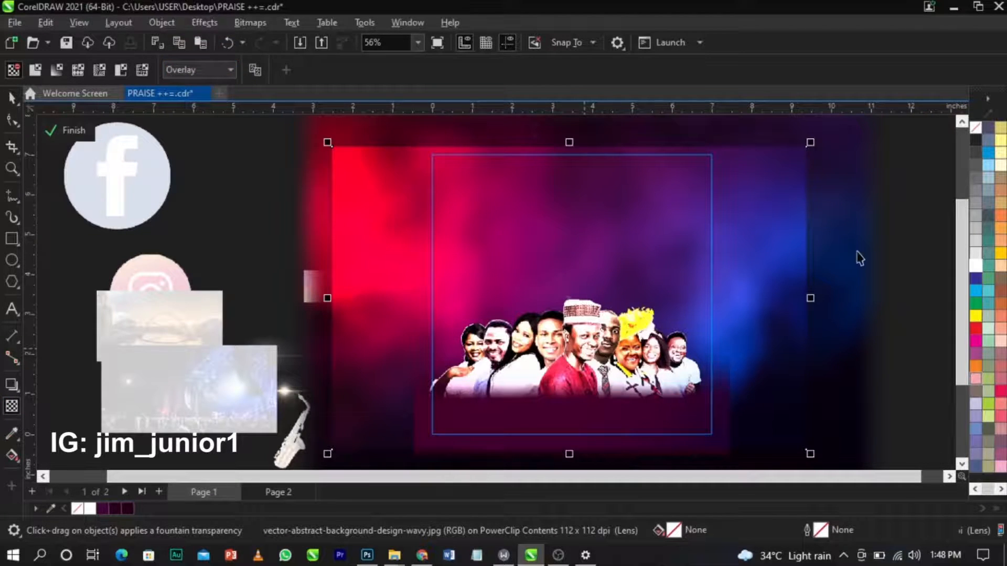
{"action": "left_click", "coordinate": [915, 243]}
{"action": "left_click_drag", "start_coordinate": [911, 237], "coordinate": [395, 435]}
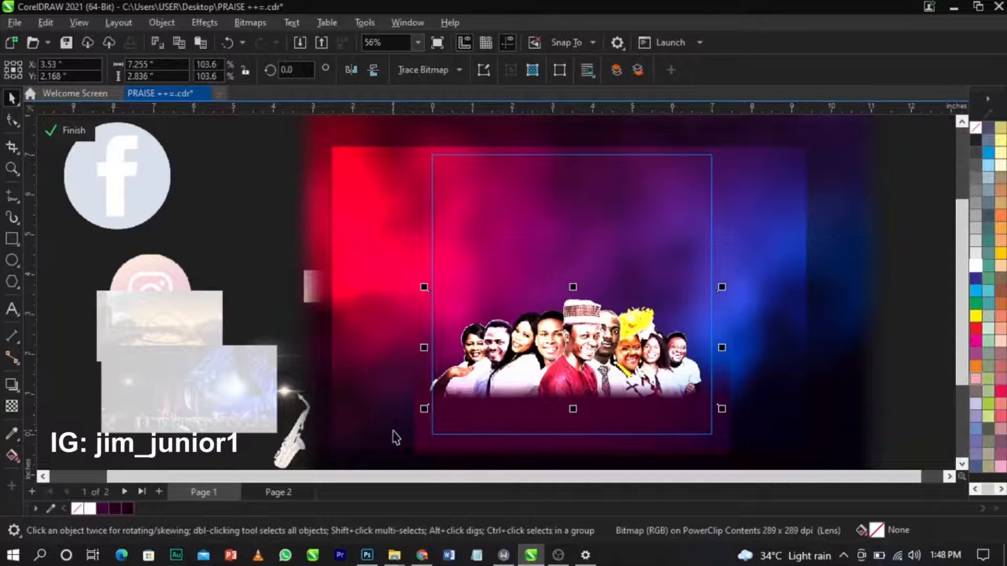
{"action": "scroll", "coordinate": [417, 456], "scroll_direction": "down", "scroll_amount": 1}
{"action": "left_click_drag", "start_coordinate": [917, 211], "coordinate": [404, 469]}
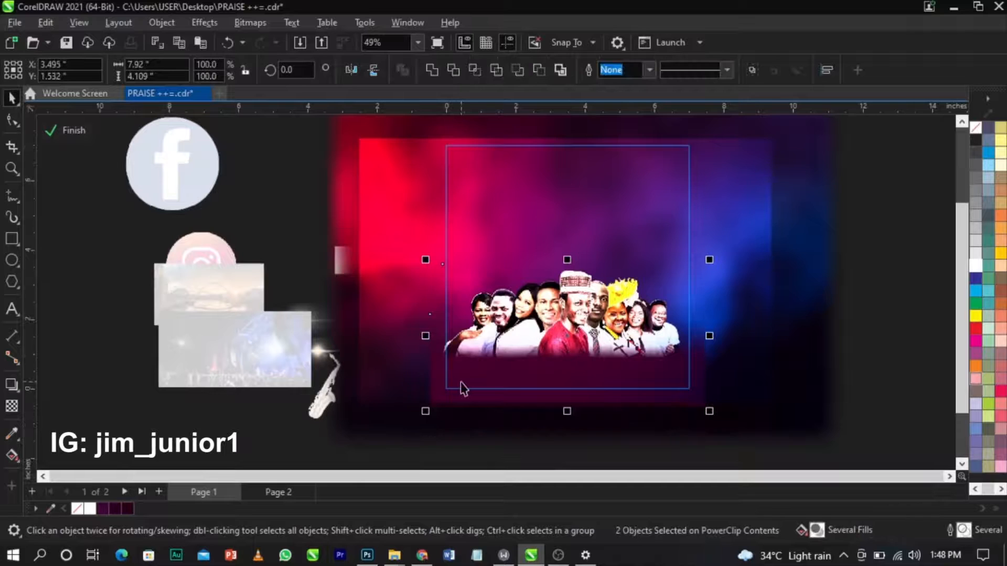
{"action": "left_click", "coordinate": [880, 342], "text": "ctrl"}
{"action": "left_click", "coordinate": [878, 342]}
Zoom in on the flyer and reopen the framed background's contents for editing.
{"action": "key", "text": "z"}
{"action": "left_click_drag", "start_coordinate": [715, 408], "coordinate": [367, 131]}
{"action": "key", "text": "space"}
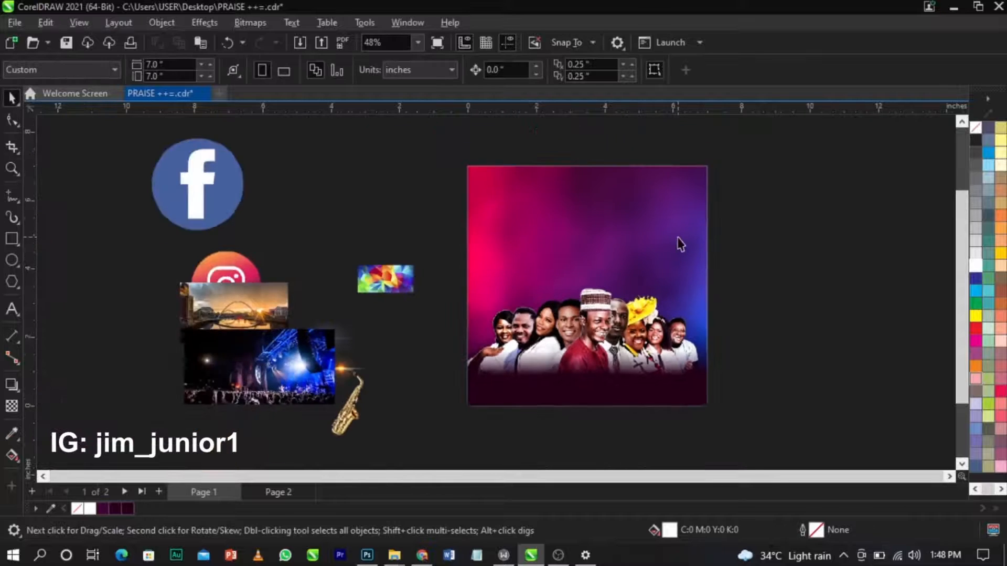
{"action": "scroll", "coordinate": [680, 243], "scroll_direction": "up", "scroll_amount": 1}
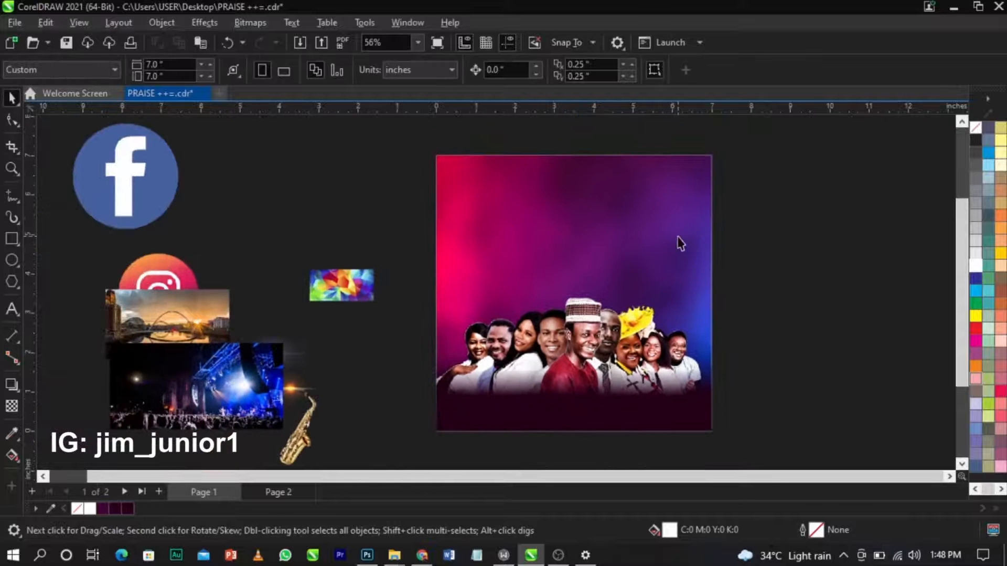
{"action": "left_click", "coordinate": [621, 244]}
{"action": "left_click", "coordinate": [619, 236], "text": "ctrl"}
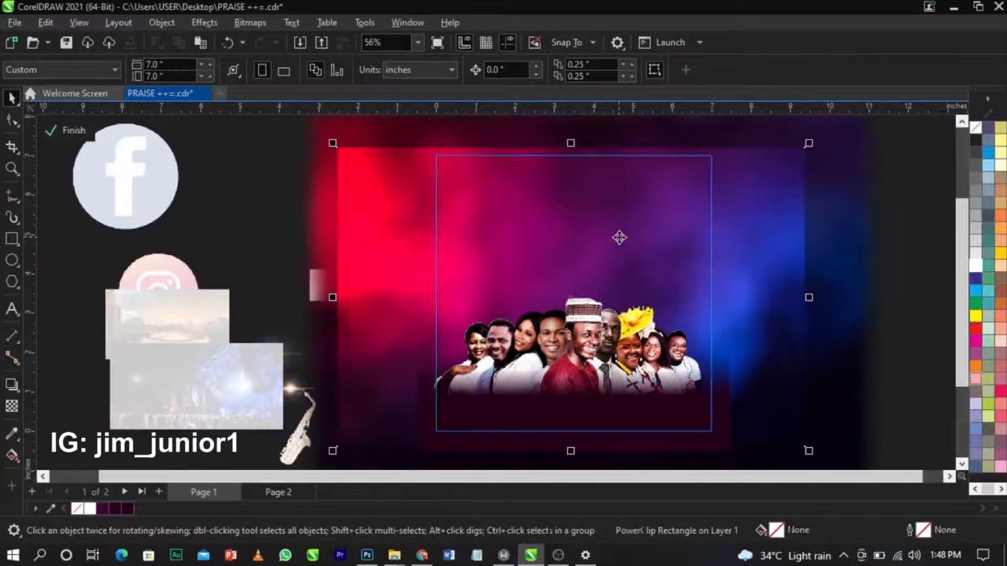
Compare Screen, Soft Light and Hard Light blends on the background, settling on Overlay.
{"action": "left_click", "coordinate": [12, 406]}
{"action": "left_click", "coordinate": [195, 73]}
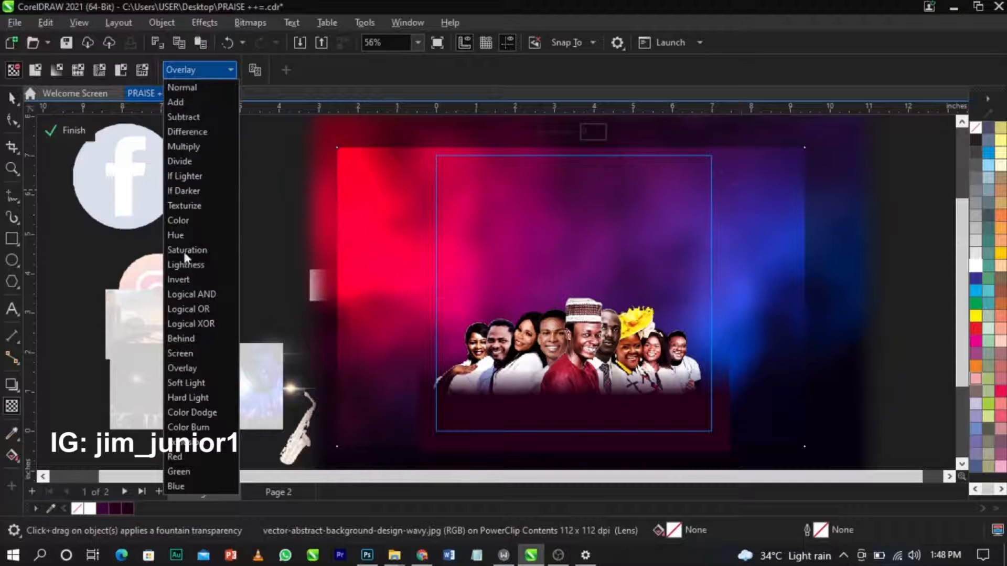
{"action": "left_click", "coordinate": [200, 359]}
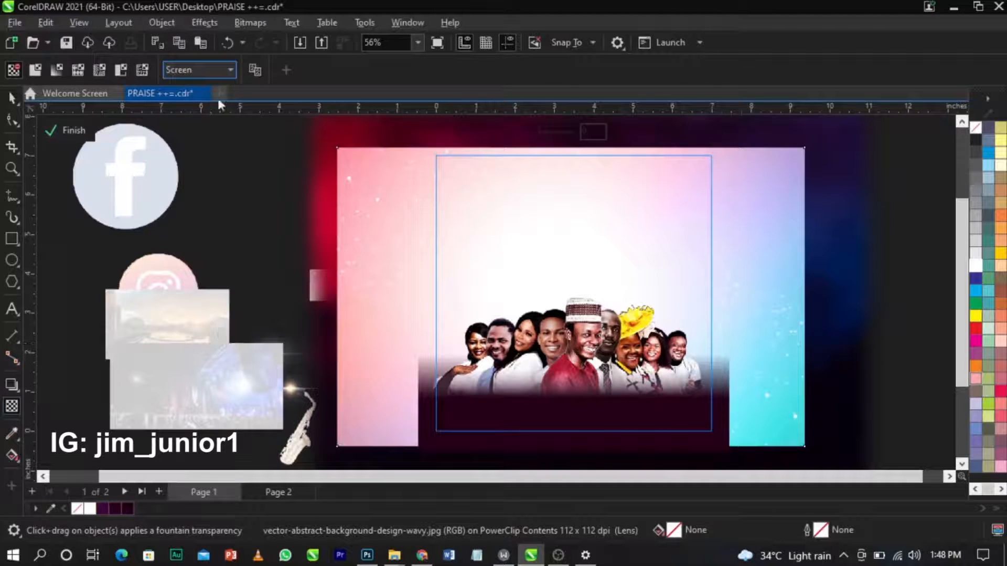
{"action": "left_click", "coordinate": [218, 70]}
{"action": "left_click", "coordinate": [203, 383]}
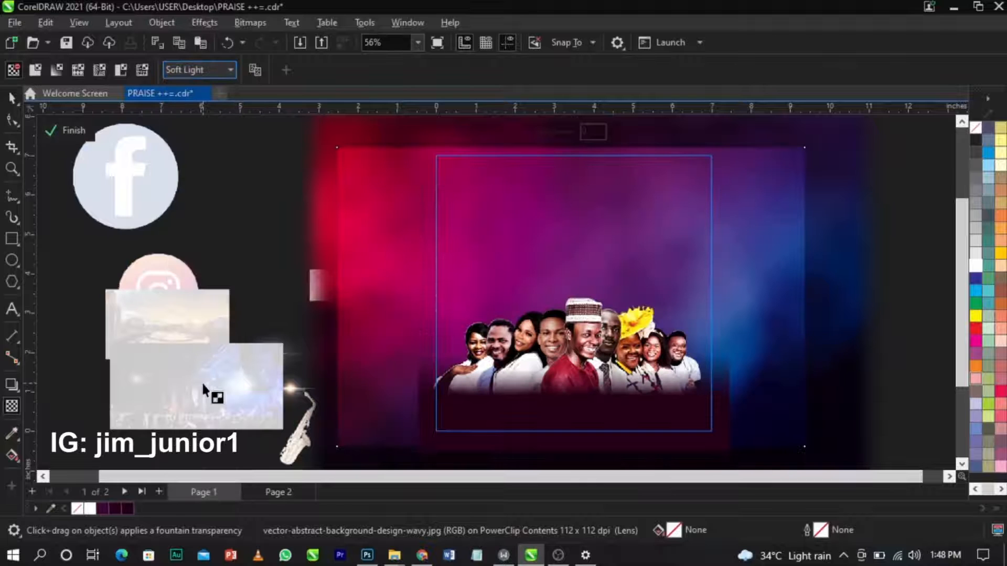
{"action": "left_click", "coordinate": [232, 70]}
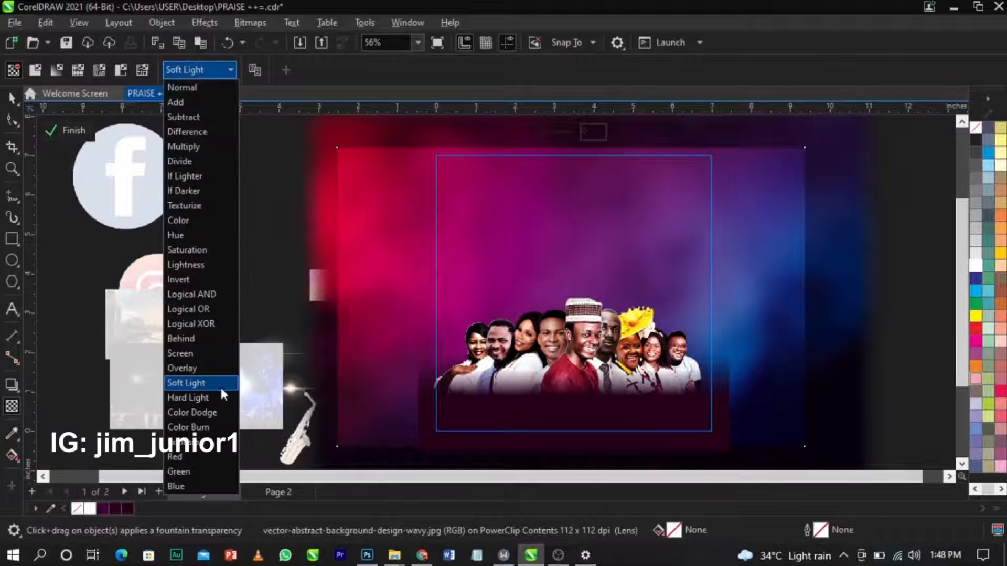
{"action": "left_click", "coordinate": [221, 389]}
{"action": "left_click", "coordinate": [194, 73]}
{"action": "left_click", "coordinate": [194, 394]}
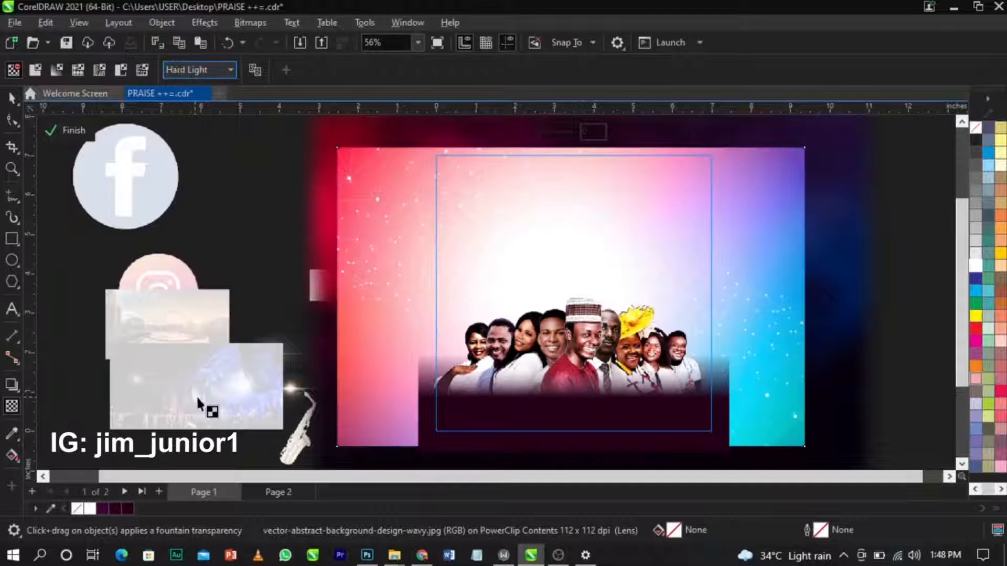
{"action": "left_click", "coordinate": [206, 68]}
{"action": "left_click", "coordinate": [218, 366]}
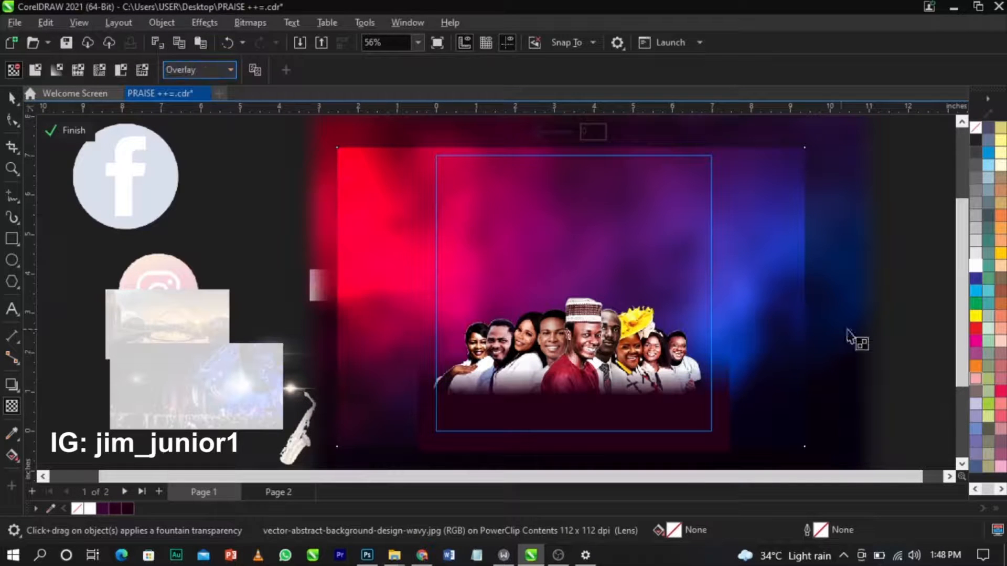
Select the smoke background image and finish editing the PowerClip.
{"action": "left_click", "coordinate": [929, 334]}
{"action": "left_click", "coordinate": [637, 255]}
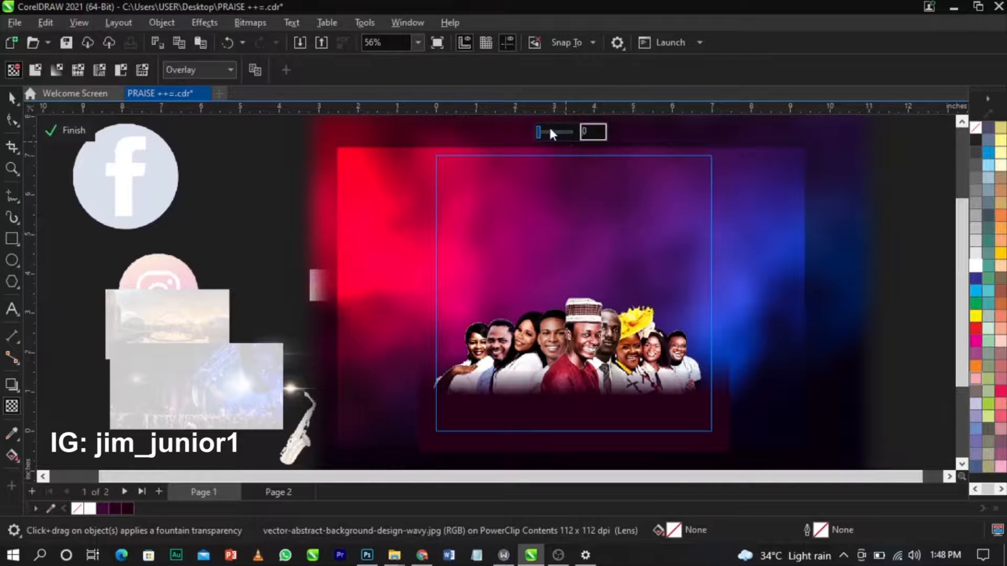
{"action": "left_click", "coordinate": [904, 314]}
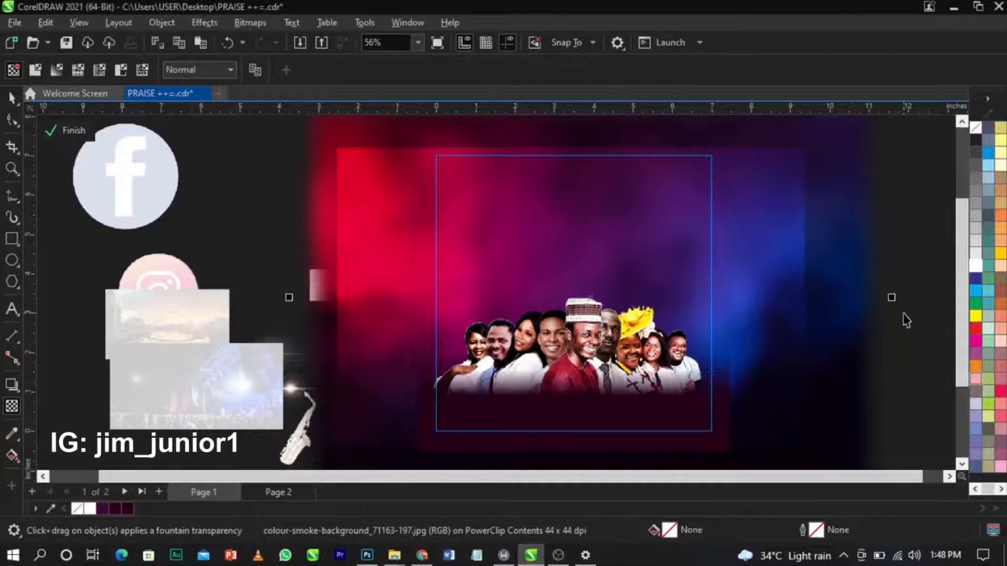
{"action": "key", "text": "space"}
{"action": "left_click", "coordinate": [904, 315], "text": "ctrl"}
{"action": "left_click", "coordinate": [798, 280]}
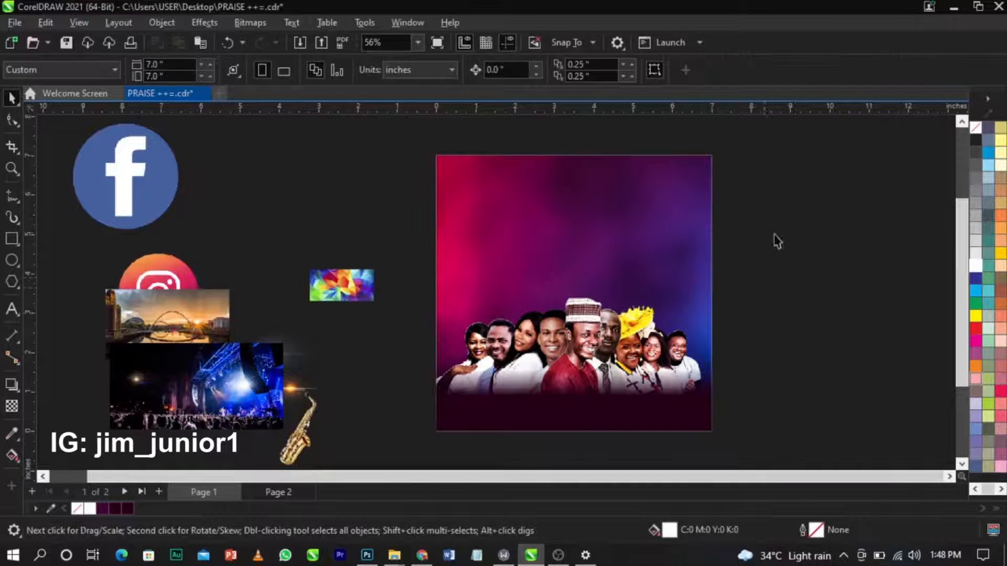
Move the concert photo onto the flyer and enlarge it to 7.29 inches wide.
{"action": "left_click", "coordinate": [197, 385]}
{"action": "left_click_drag", "start_coordinate": [197, 385], "coordinate": [629, 230]}
{"action": "scroll", "coordinate": [666, 220], "scroll_direction": "up", "scroll_amount": 1}
{"action": "left_click_drag", "start_coordinate": [754, 300], "coordinate": [808, 324]}
{"action": "scroll", "coordinate": [683, 256], "scroll_direction": "up", "scroll_amount": 2}
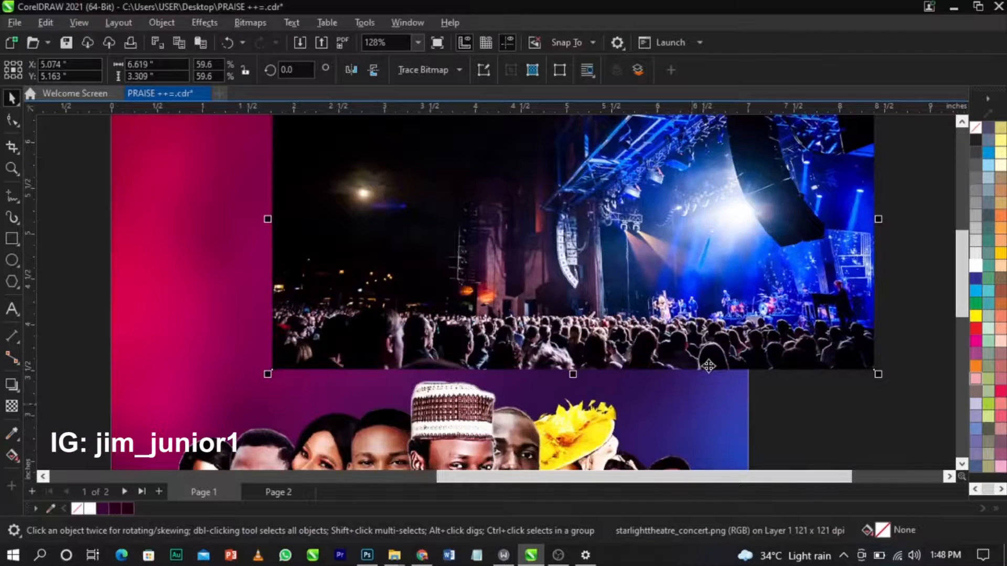
{"action": "scroll", "coordinate": [709, 365], "scroll_direction": "up", "scroll_amount": 1}
{"action": "scroll", "coordinate": [679, 269], "scroll_direction": "down", "scroll_amount": 2}
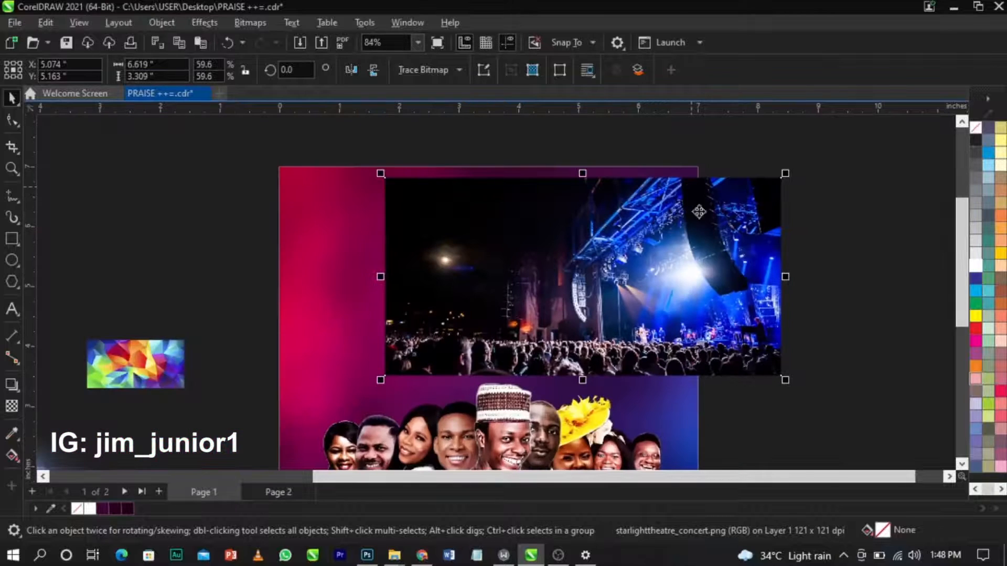
{"action": "left_click_drag", "start_coordinate": [608, 290], "coordinate": [606, 272]}
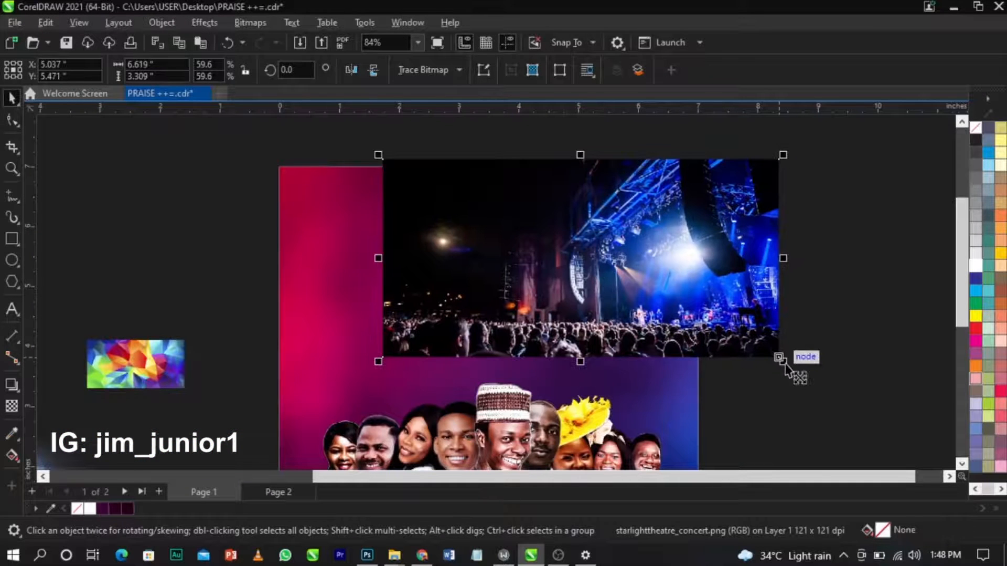
{"action": "left_click_drag", "start_coordinate": [785, 363], "coordinate": [823, 381]}
{"action": "left_click_drag", "start_coordinate": [773, 358], "coordinate": [769, 358]}
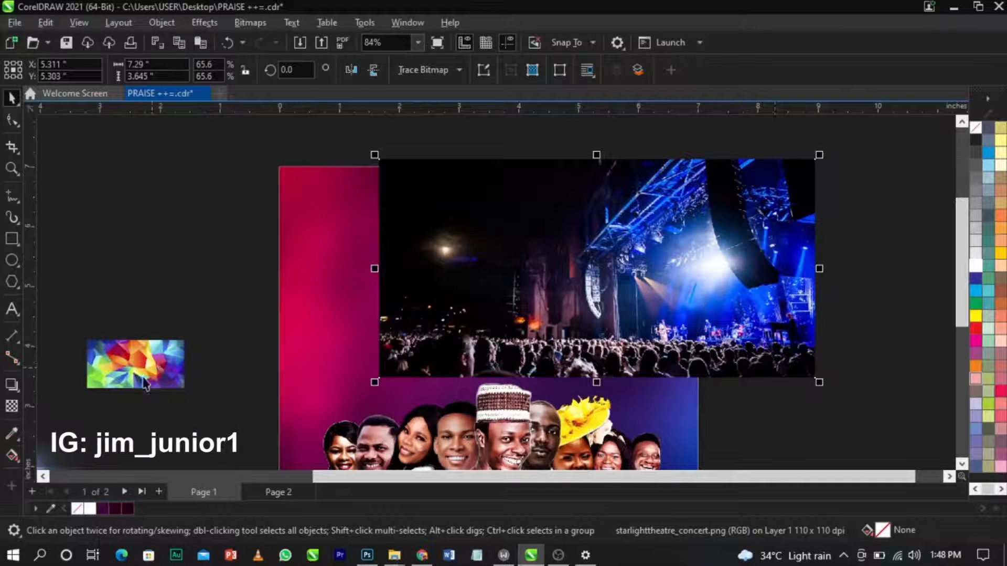
Fade the concert photo's left side into the background with a horizontal transparency gradient.
{"action": "left_click", "coordinate": [11, 406]}
{"action": "left_click_drag", "start_coordinate": [581, 287], "coordinate": [492, 287]}
{"action": "left_click_drag", "start_coordinate": [580, 287], "coordinate": [641, 288]}
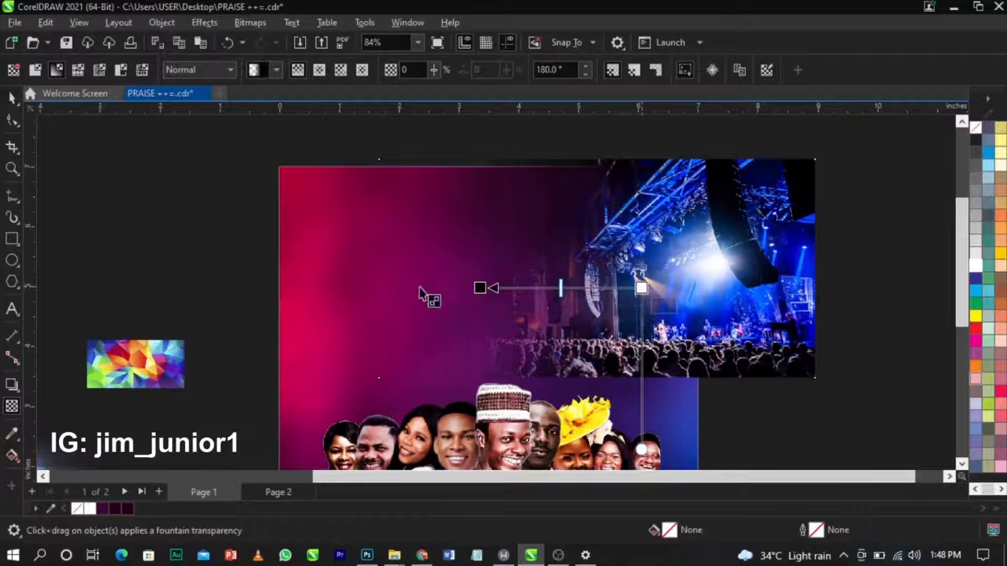
{"action": "left_click_drag", "start_coordinate": [484, 288], "coordinate": [515, 288]}
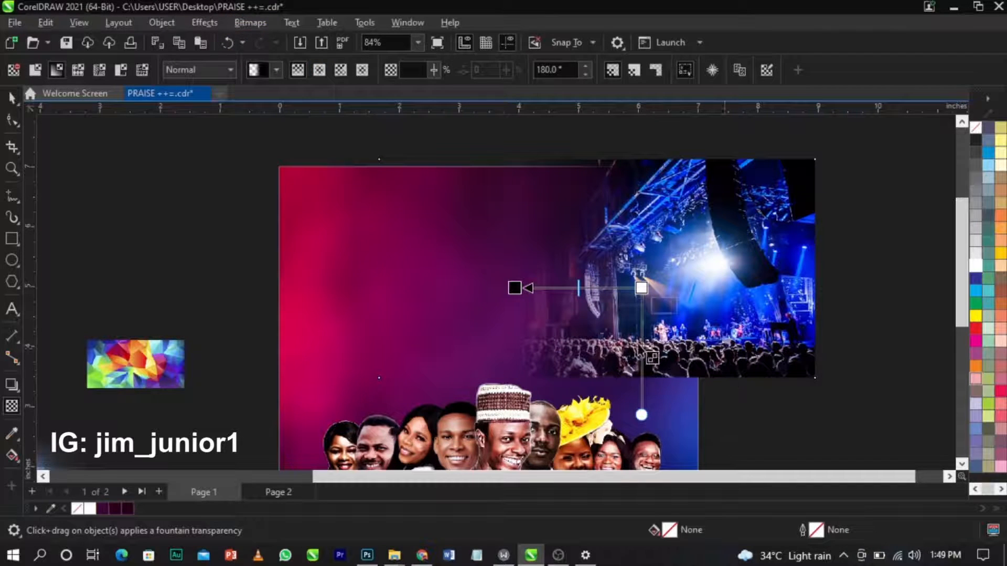
Convert the concert photo to an RGB Color (24-bit) bitmap.
{"action": "left_click", "coordinate": [251, 26]}
{"action": "left_click", "coordinate": [255, 38]}
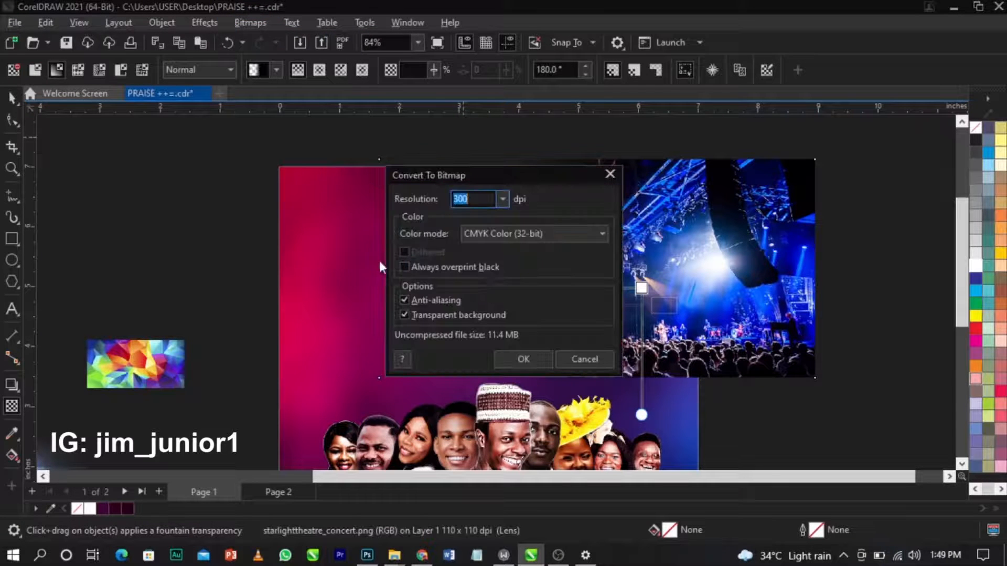
{"action": "left_click", "coordinate": [493, 232]}
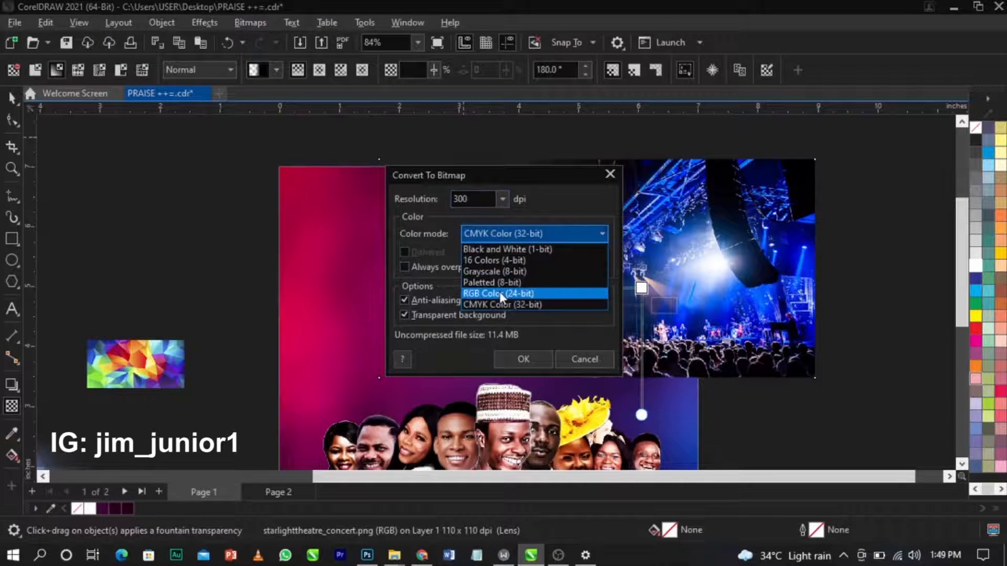
{"action": "left_click", "coordinate": [498, 294]}
{"action": "left_click", "coordinate": [524, 359]}
Fade the concert photo's bottom with a vertical transparency, start transparency 34.
{"action": "left_click_drag", "start_coordinate": [650, 266], "coordinate": [650, 334]}
{"action": "left_click_drag", "start_coordinate": [650, 266], "coordinate": [650, 253]}
{"action": "left_click", "coordinate": [651, 253]}
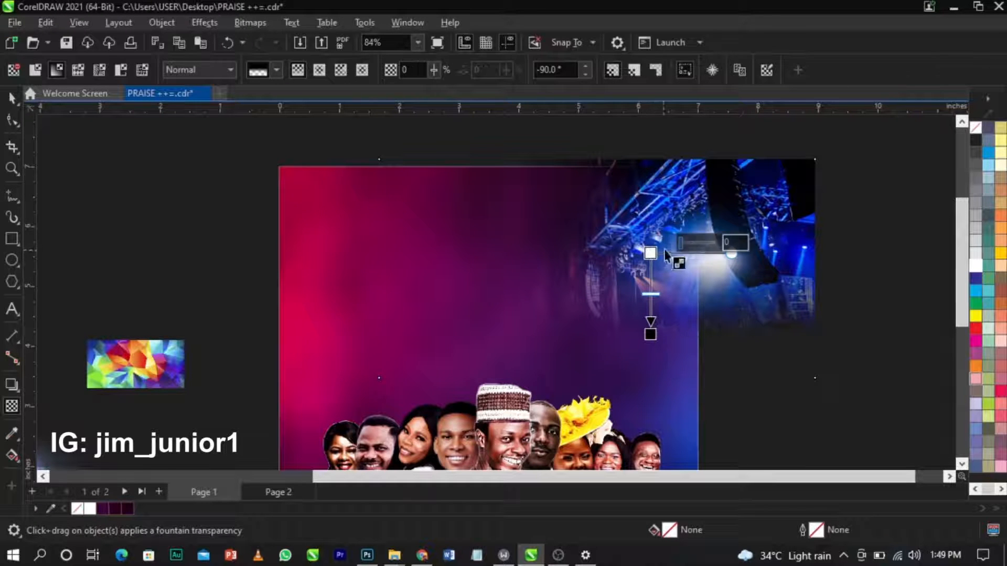
{"action": "left_click_drag", "start_coordinate": [689, 243], "coordinate": [691, 240]}
Enlarge the concert photo to 9.033 inches wide and reposition it over the flyer.
{"action": "key", "text": "space"}
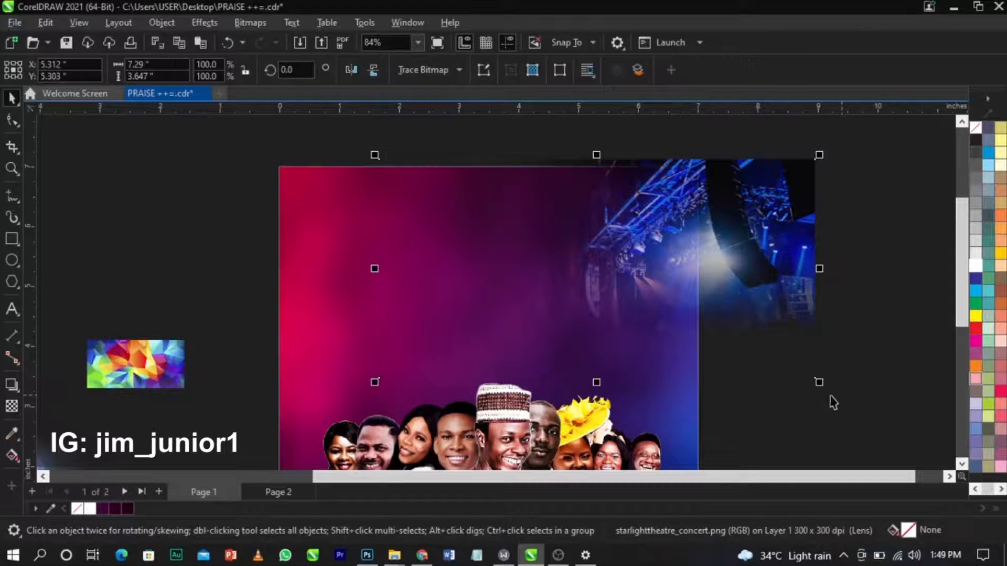
{"action": "left_click_drag", "start_coordinate": [819, 381], "coordinate": [882, 421]}
{"action": "left_click_drag", "start_coordinate": [755, 294], "coordinate": [792, 273]}
PowerClip the concert photo inside the page rectangle.
{"action": "right_click", "coordinate": [792, 272]}
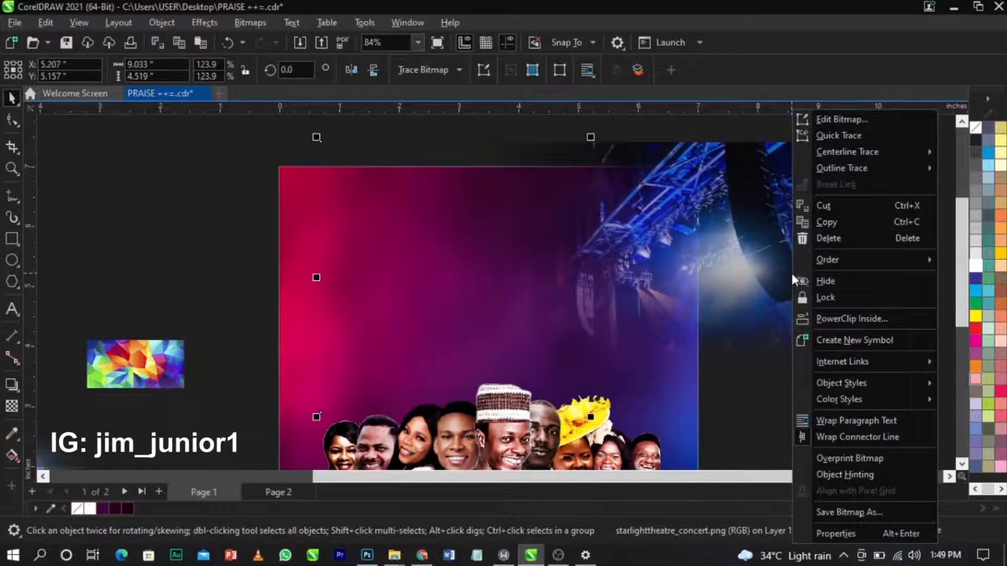
{"action": "left_click", "coordinate": [828, 320]}
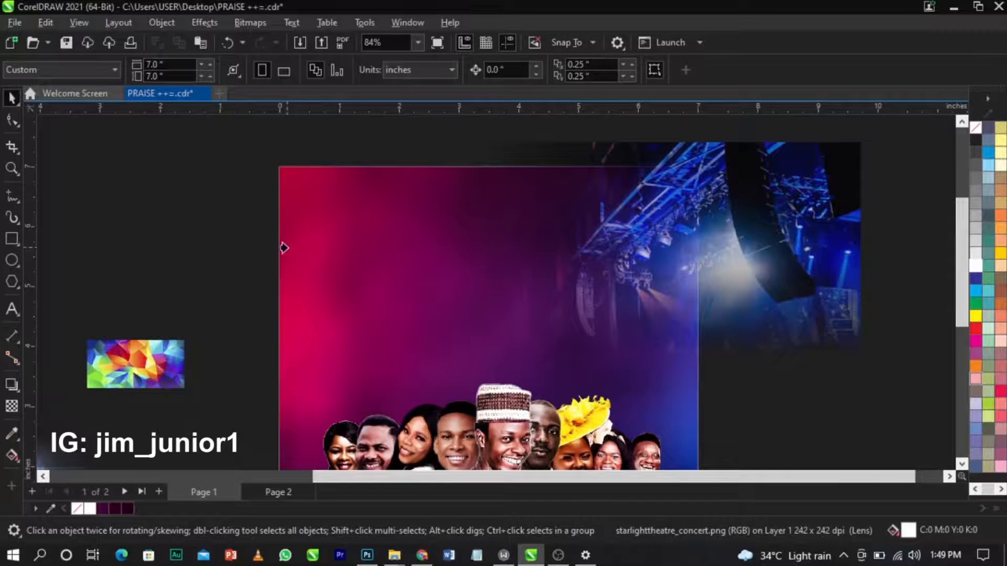
{"action": "left_click", "coordinate": [284, 248]}
{"action": "scroll", "coordinate": [566, 216], "scroll_direction": "down", "scroll_amount": 3}
{"action": "key", "text": "z"}
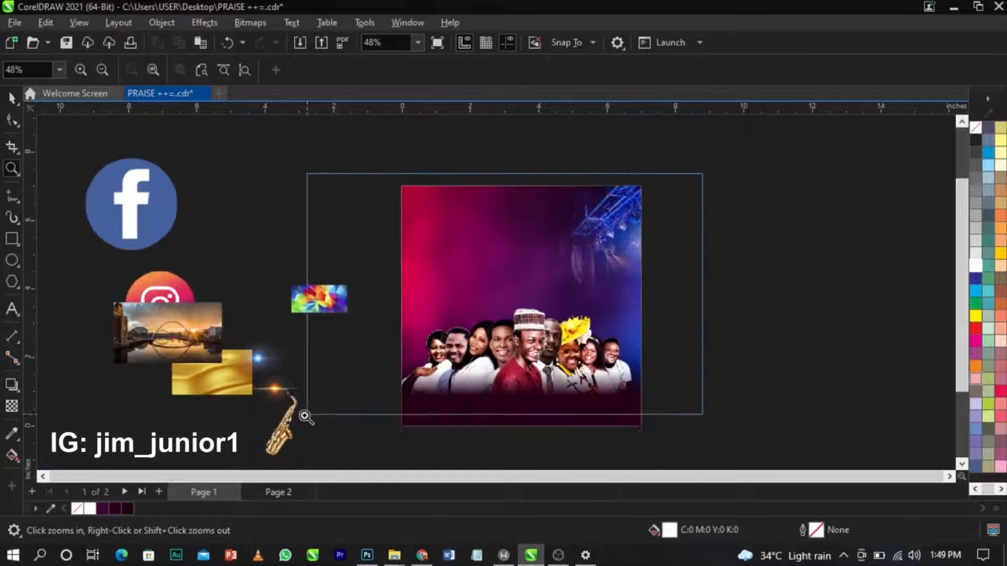
{"action": "scroll", "coordinate": [379, 342], "scroll_direction": "up", "scroll_amount": 1}
Move the bridge photo onto the flyer, enlarge it, and position it over the left side.
{"action": "key", "text": "space"}
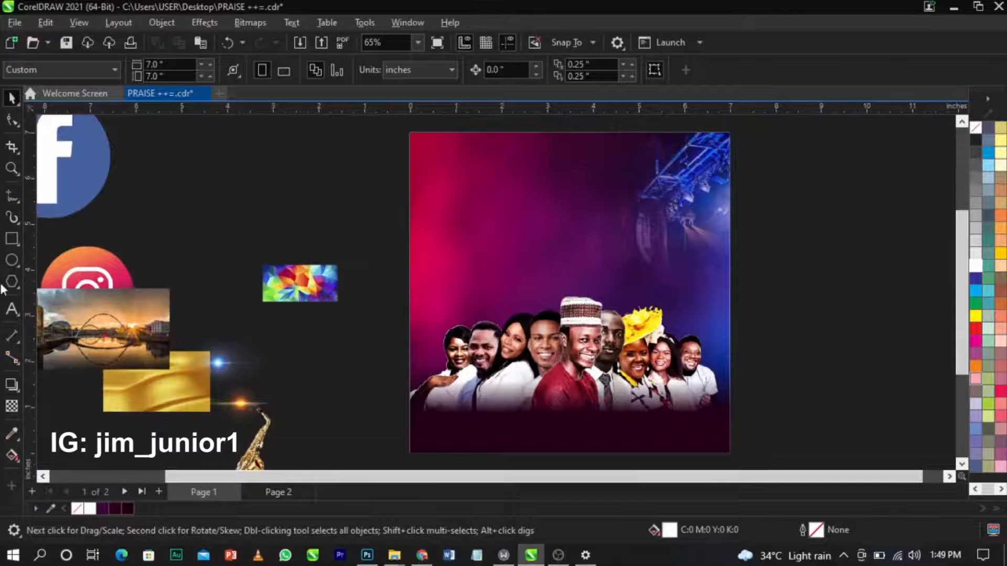
{"action": "left_click_drag", "start_coordinate": [102, 334], "coordinate": [518, 341]}
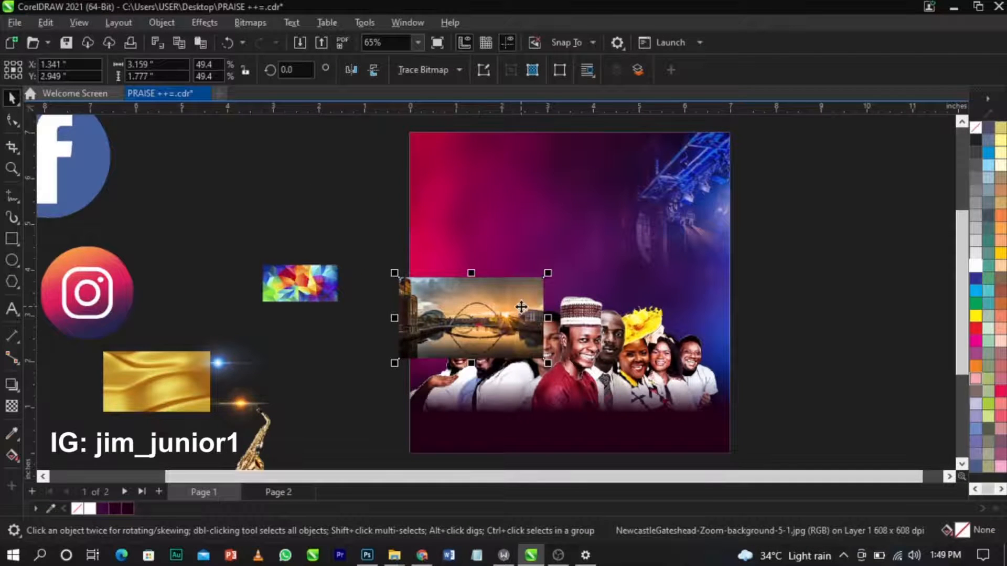
{"action": "scroll", "coordinate": [524, 305], "scroll_direction": "up", "scroll_amount": 1}
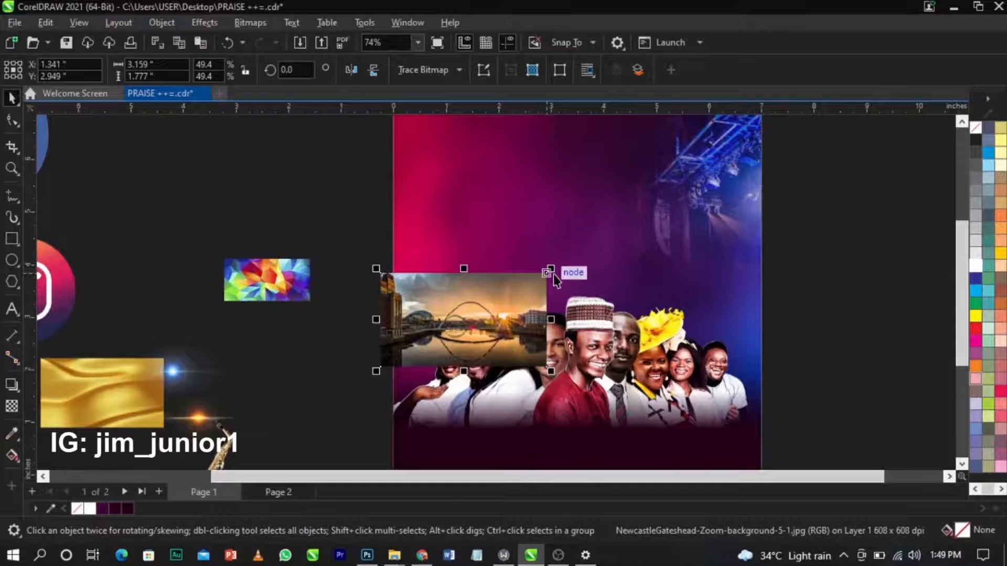
{"action": "left_click_drag", "start_coordinate": [554, 273], "coordinate": [601, 245]}
{"action": "left_click_drag", "start_coordinate": [500, 307], "coordinate": [537, 339]}
{"action": "scroll", "coordinate": [513, 300], "scroll_direction": "up", "scroll_amount": 1}
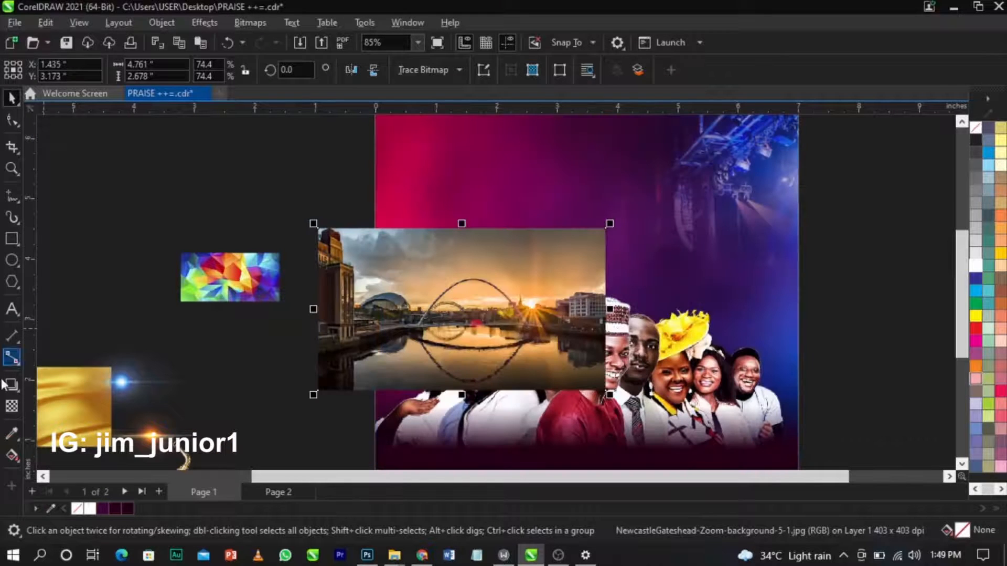
Apply a gradient transparency to the bridge photo and convert it to a bitmap.
{"action": "left_click", "coordinate": [11, 405]}
{"action": "left_click_drag", "start_coordinate": [455, 303], "coordinate": [455, 238]}
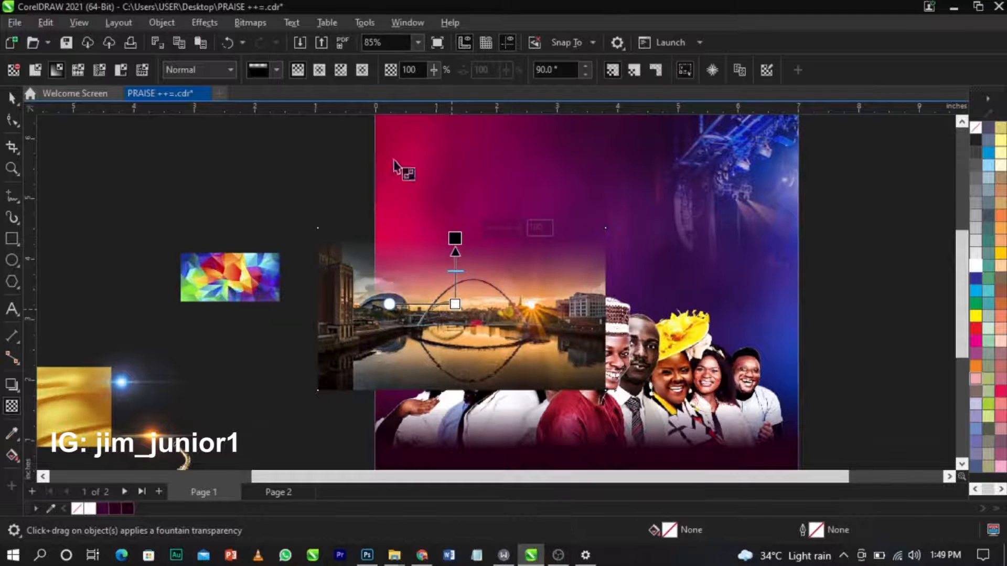
{"action": "left_click", "coordinate": [250, 22]}
{"action": "left_click", "coordinate": [254, 39]}
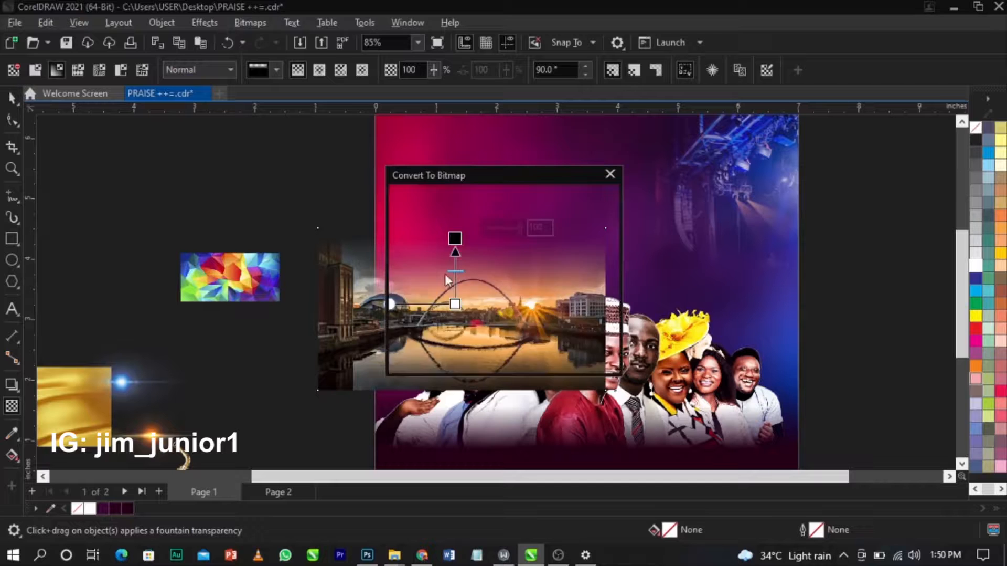
{"action": "left_click", "coordinate": [517, 357]}
Fade the bridge photo horizontally across its width, discarding a trial vertical fade.
{"action": "left_click_drag", "start_coordinate": [499, 320], "coordinate": [580, 321]}
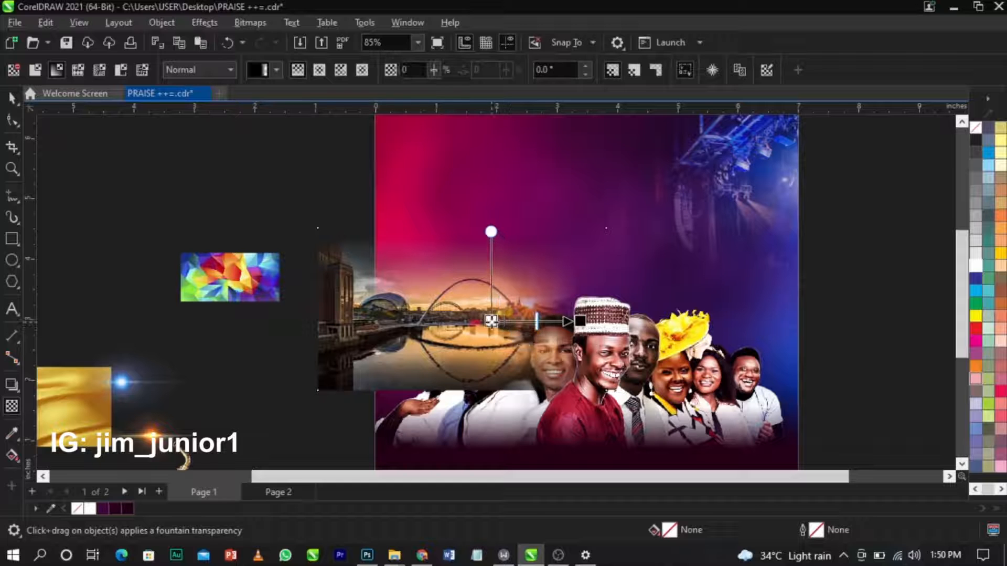
{"action": "left_click", "coordinate": [251, 22]}
{"action": "left_click", "coordinate": [278, 39]}
{"action": "left_click", "coordinate": [517, 358]}
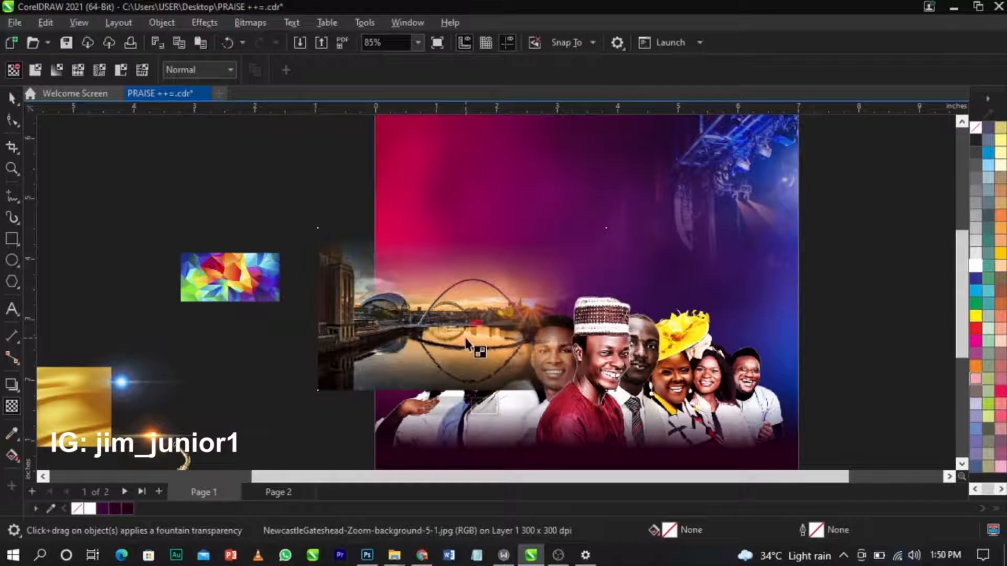
{"action": "left_click_drag", "start_coordinate": [468, 331], "coordinate": [469, 384]}
{"action": "key", "text": "ctrl+z"}
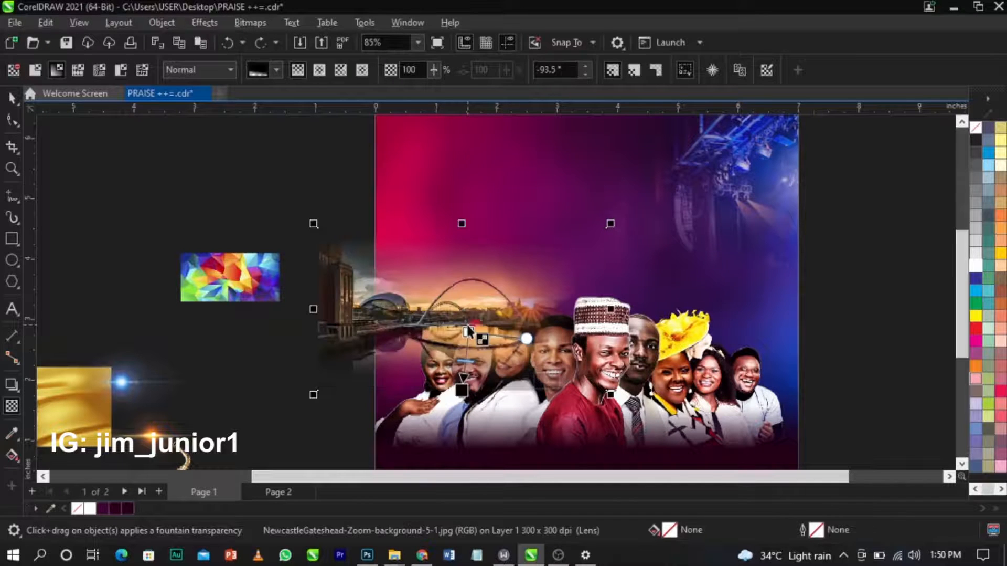
Set the bridge photo's merge mode to Screen.
{"action": "left_click", "coordinate": [219, 70]}
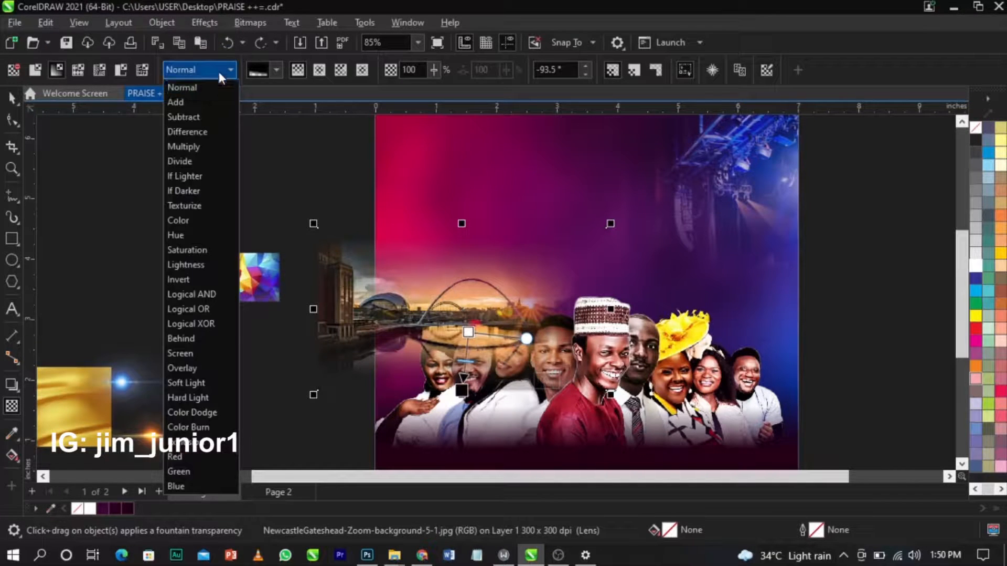
{"action": "left_click", "coordinate": [193, 353]}
{"action": "key", "text": "space"}
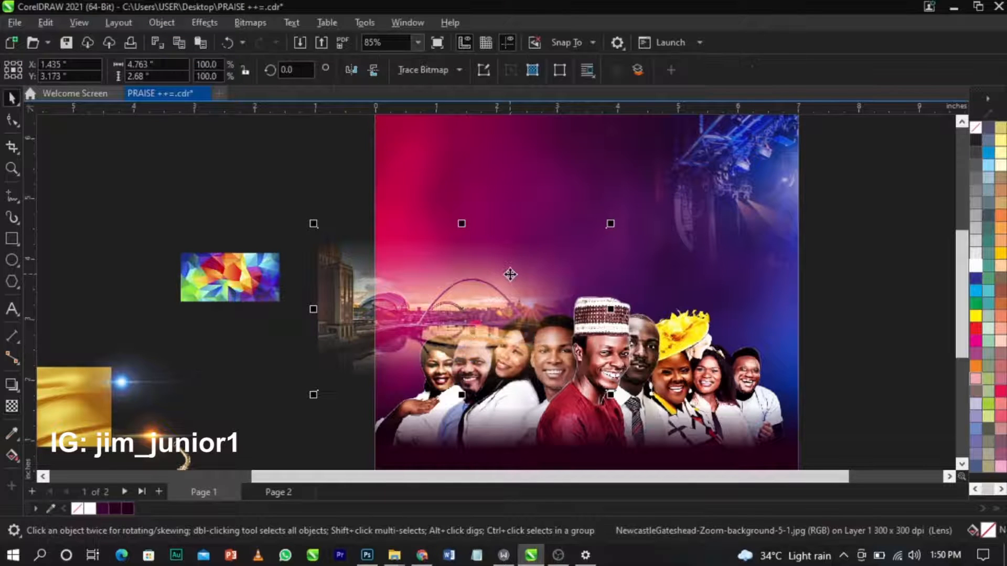
{"action": "right_click", "coordinate": [510, 274]}
PowerClip the bridge photo into the background rectangle and open the PowerClip for editing.
{"action": "left_click", "coordinate": [546, 316]}
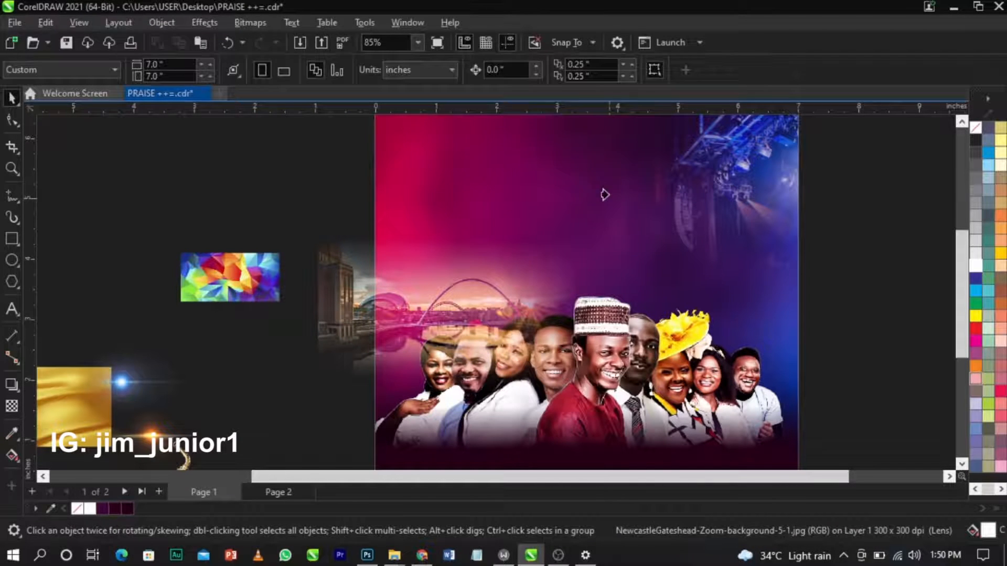
{"action": "left_click", "coordinate": [603, 159]}
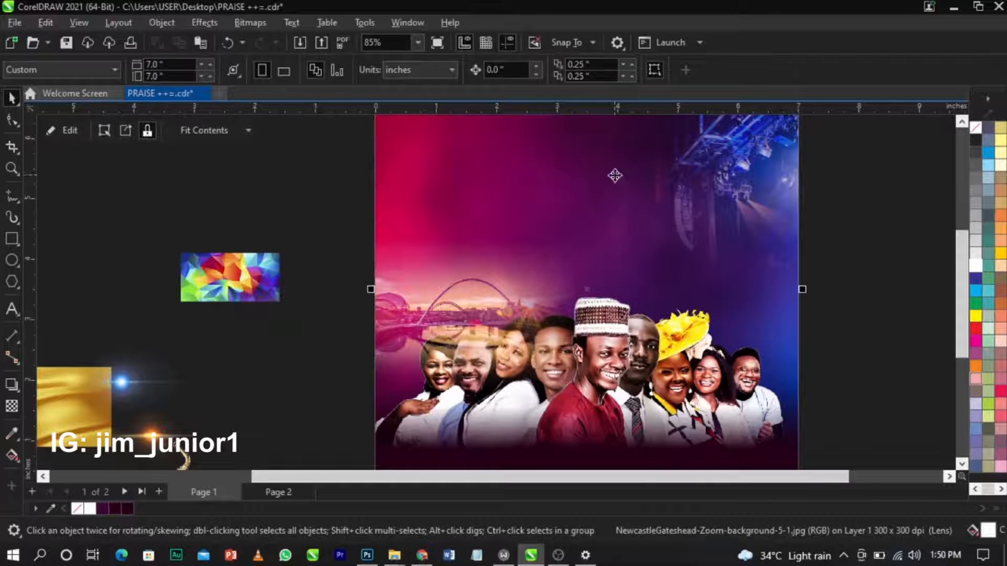
{"action": "right_click", "coordinate": [524, 237]}
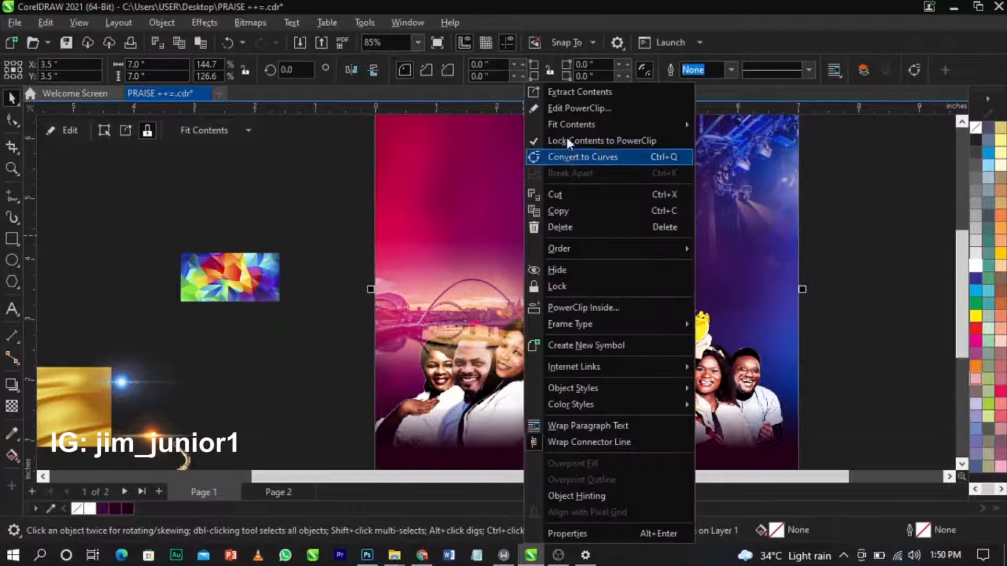
{"action": "left_click", "coordinate": [570, 108]}
Reorder the bridge photo so it sits behind the group of people.
{"action": "left_click", "coordinate": [493, 275]}
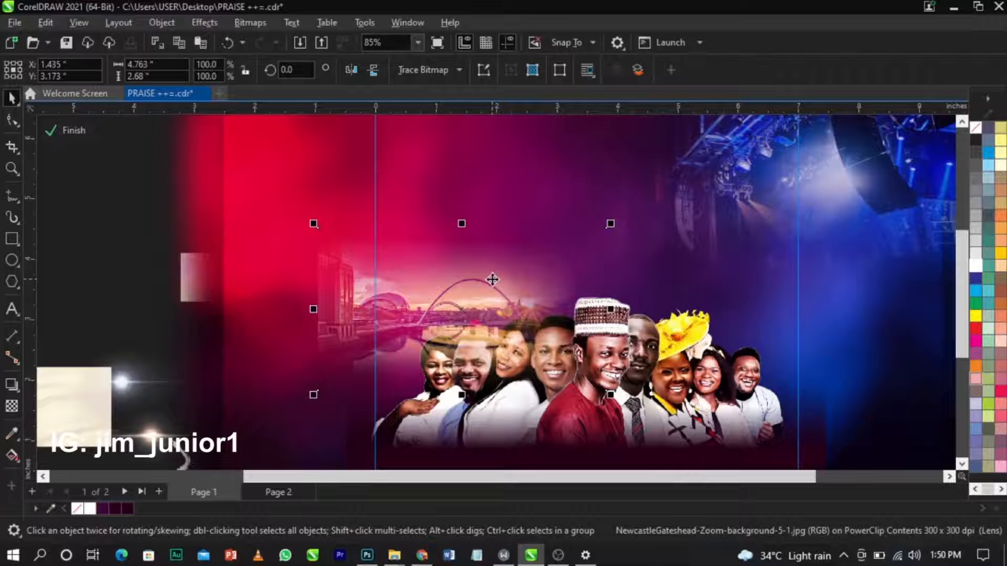
{"action": "key", "text": "shift+Page_Down"}
{"action": "key", "text": "ctrl+Page_Up"}
{"action": "key", "text": "ctrl+Page_Up"}
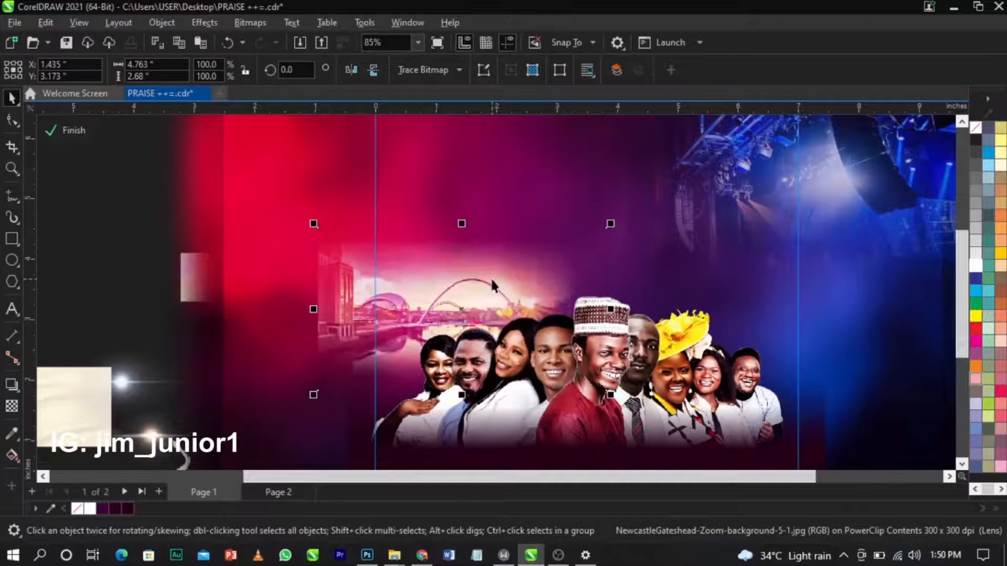
{"action": "key", "text": "ctrl+Page_Up"}
{"action": "key", "text": "ctrl+Page_Down"}
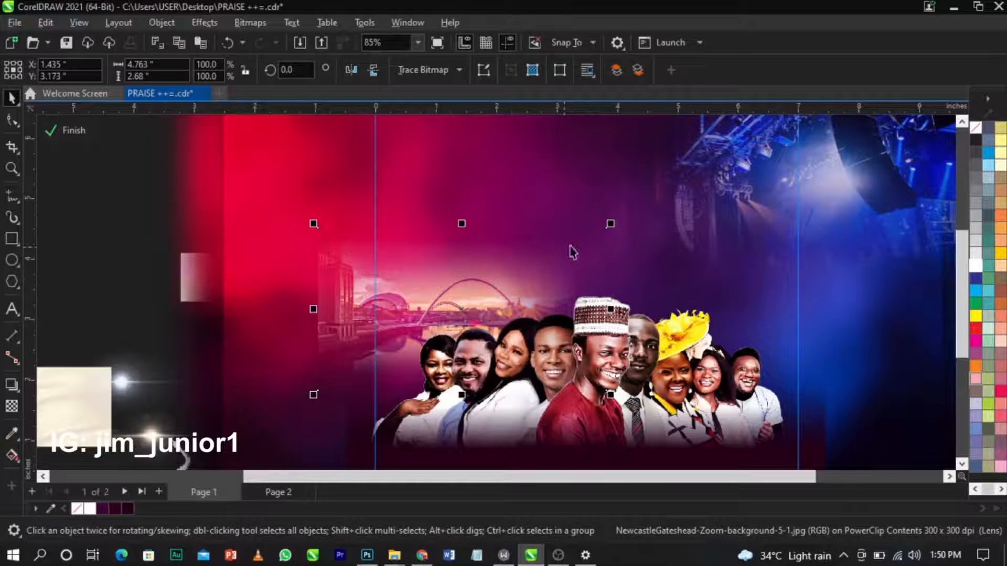
Scale the bridge photo to 110%, nudge it left, and finish the PowerClip edit.
{"action": "left_click_drag", "start_coordinate": [610, 223], "coordinate": [636, 218]}
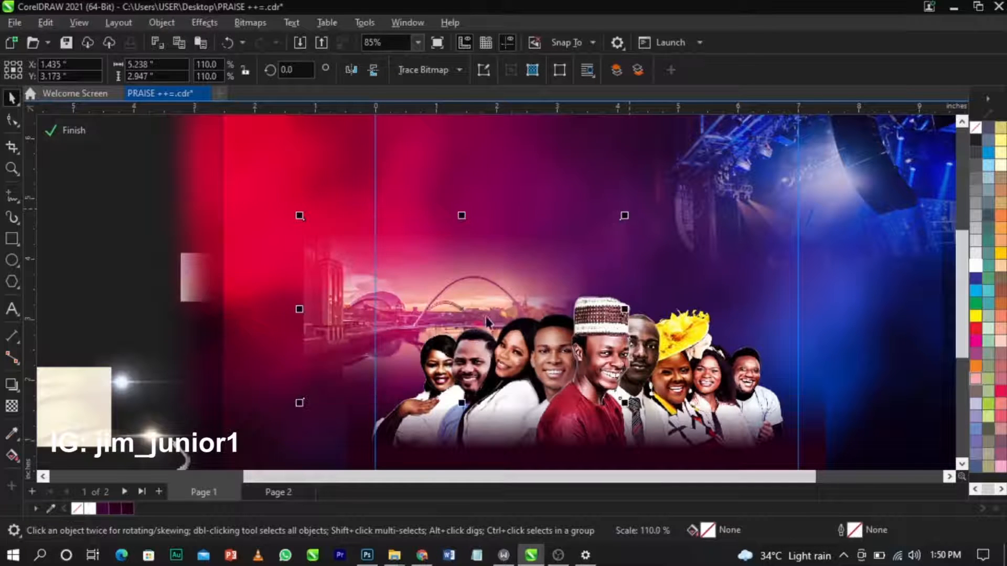
{"action": "left_click_drag", "start_coordinate": [454, 311], "coordinate": [446, 316]}
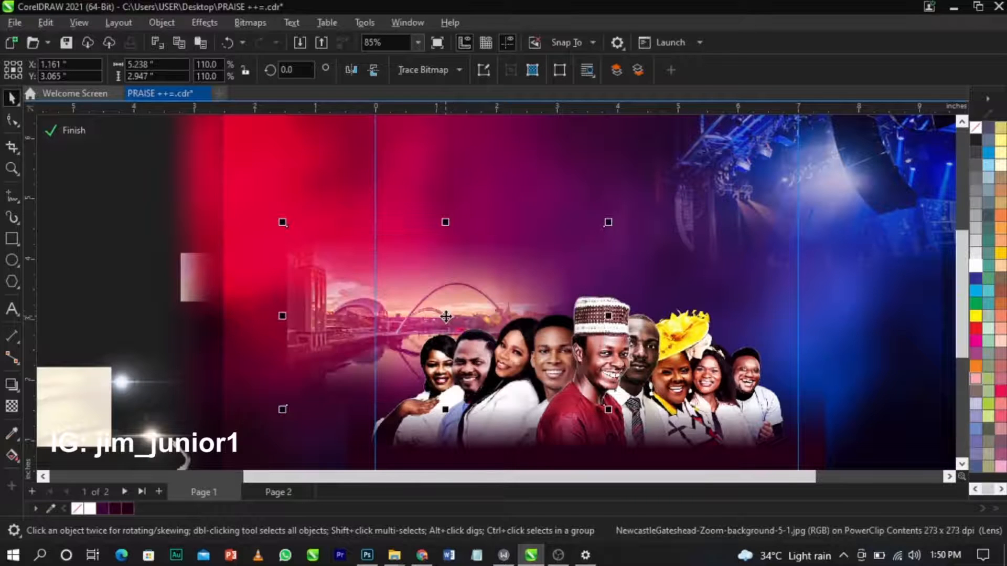
{"action": "left_click", "coordinate": [74, 131]}
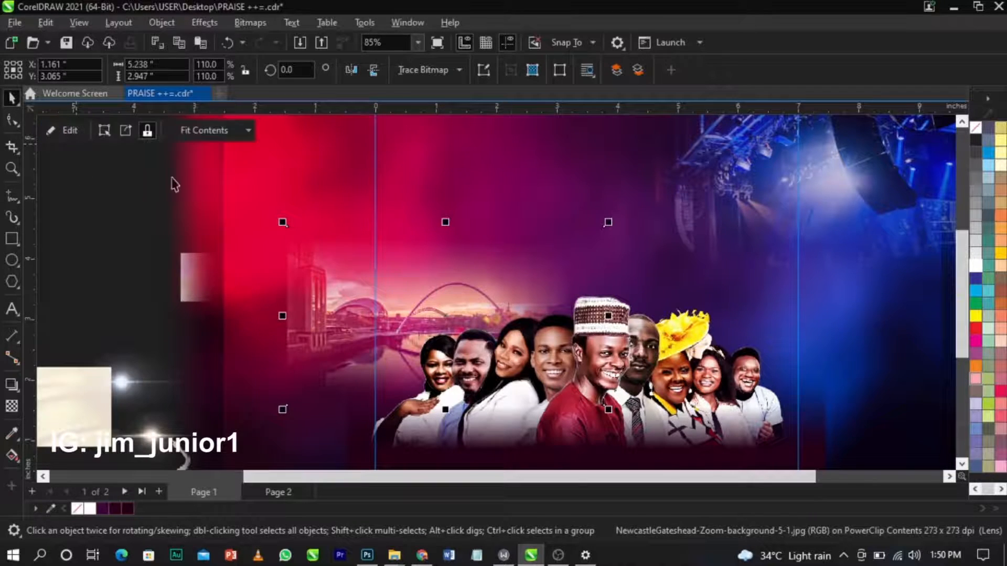
{"action": "scroll", "coordinate": [454, 294], "scroll_direction": "down", "scroll_amount": 4}
{"action": "left_click", "coordinate": [671, 205]}
{"action": "key", "text": "z"}
{"action": "left_click_drag", "start_coordinate": [689, 163], "coordinate": [371, 435]}
{"action": "key", "text": "space"}
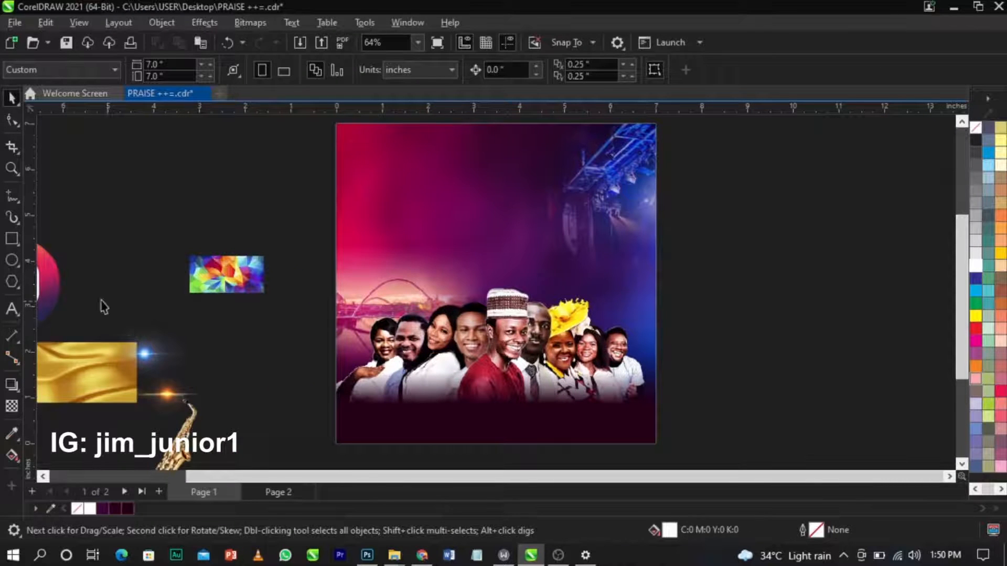
Draw a white rectangle strip across the flyer's bottom edge.
{"action": "left_click", "coordinate": [12, 239]}
{"action": "mouse_move", "coordinate": [336, 422]}
{"action": "left_mouse_down"}
{"action": "mouse_move", "coordinate": [630, 451]}
{"action": "mouse_move", "coordinate": [655, 443]}
{"action": "left_mouse_up"}
{"action": "key", "text": "space"}
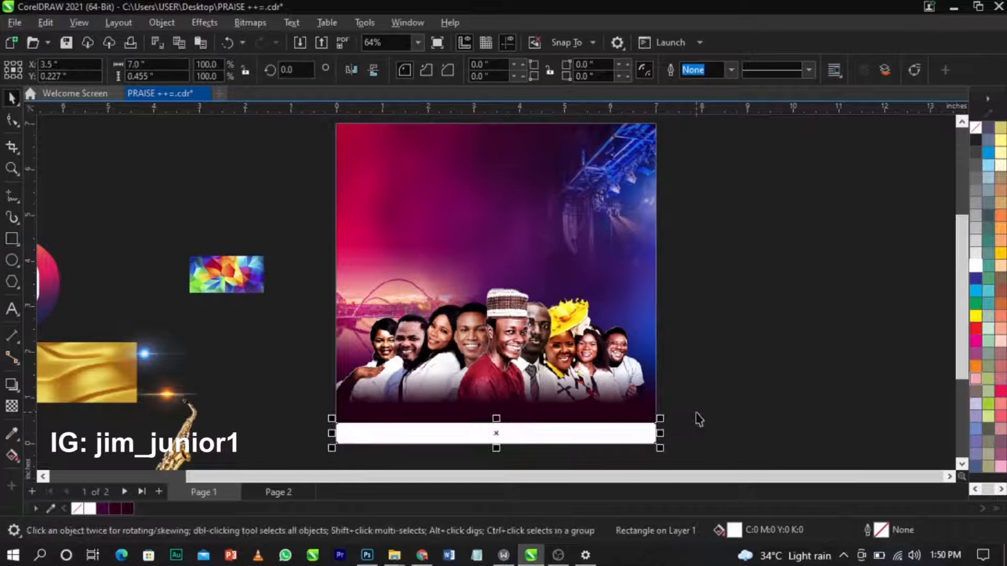
{"action": "left_click", "coordinate": [700, 418]}
{"action": "key", "text": "z"}
{"action": "left_click_drag", "start_coordinate": [288, 337], "coordinate": [728, 415]}
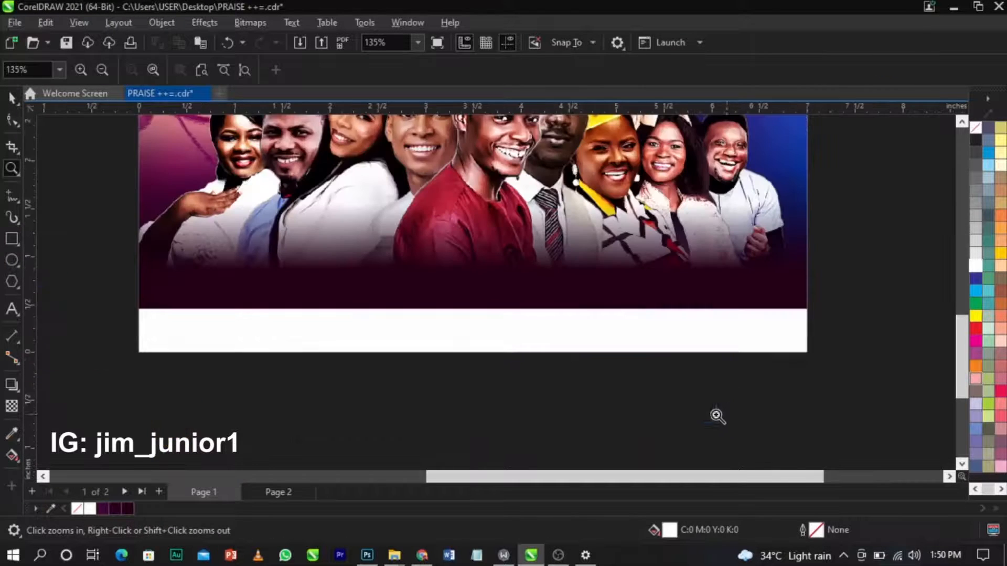
{"action": "key", "text": "space"}
{"action": "scroll", "coordinate": [560, 330], "scroll_direction": "up", "scroll_amount": 4}
Make the white bottom strip taller.
{"action": "left_click", "coordinate": [558, 330]}
{"action": "left_click_drag", "start_coordinate": [445, 295], "coordinate": [445, 275]}
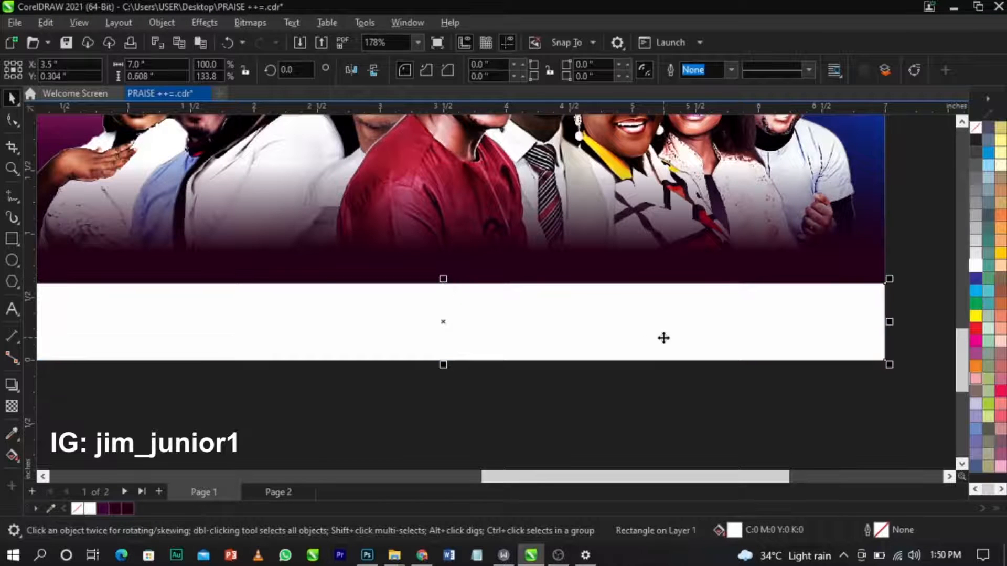
{"action": "scroll", "coordinate": [596, 329], "scroll_direction": "down", "scroll_amount": 3}
{"action": "left_click", "coordinate": [533, 283]}
{"action": "scroll", "coordinate": [538, 336], "scroll_direction": "down", "scroll_amount": 4}
{"action": "left_click", "coordinate": [777, 286]}
{"action": "scroll", "coordinate": [541, 231], "scroll_direction": "up", "scroll_amount": 2}
{"action": "scroll", "coordinate": [541, 231], "scroll_direction": "up", "scroll_amount": 1}
{"action": "scroll", "coordinate": [619, 369], "scroll_direction": "down", "scroll_amount": 4}
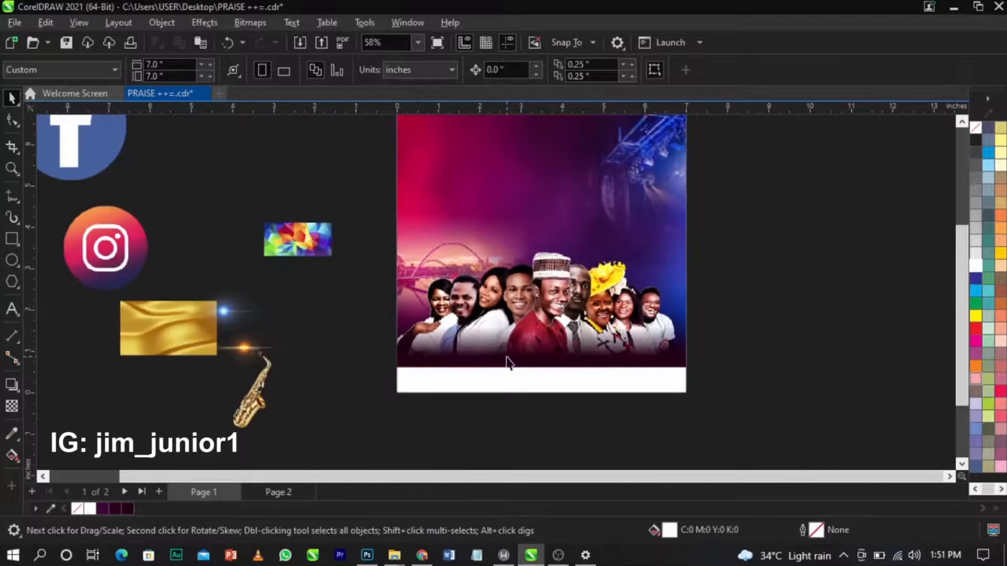
Shorten the white strip from its bottom and place the colourful abstract image just below it.
{"action": "left_click_drag", "start_coordinate": [298, 239], "coordinate": [742, 364]}
{"action": "key", "text": "z"}
{"action": "left_click_drag", "start_coordinate": [321, 309], "coordinate": [776, 427]}
{"action": "key", "text": "space"}
{"action": "left_click", "coordinate": [477, 326]}
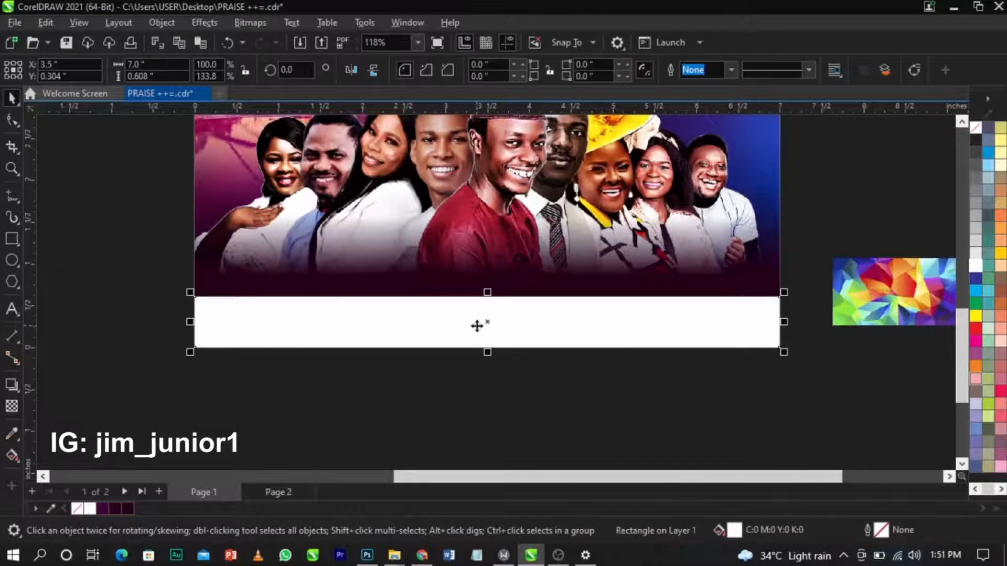
{"action": "scroll", "coordinate": [489, 349], "scroll_direction": "up", "scroll_amount": 1}
{"action": "left_click_drag", "start_coordinate": [491, 356], "coordinate": [496, 310]}
{"action": "left_click", "coordinate": [541, 382]}
{"action": "left_click_drag", "start_coordinate": [931, 292], "coordinate": [602, 371]}
Fill the thin strip above the white band with red.
{"action": "left_click", "coordinate": [559, 294]}
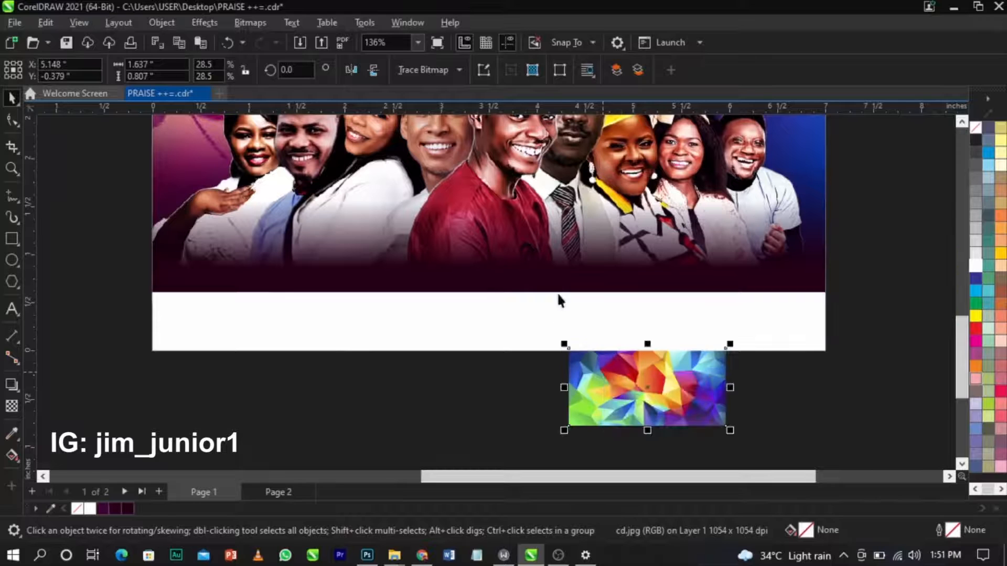
{"action": "left_click", "coordinate": [675, 299]}
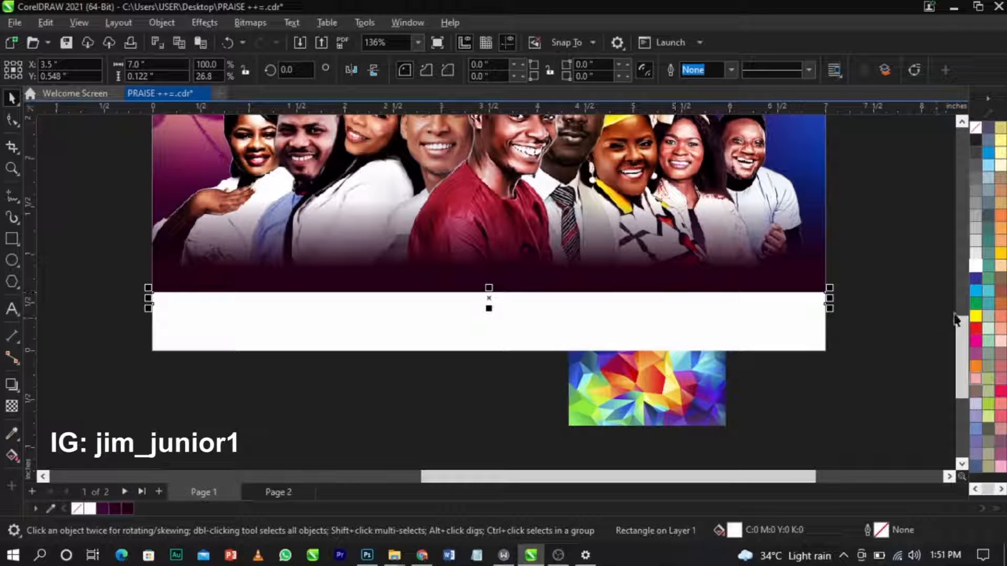
{"action": "left_click", "coordinate": [976, 328]}
{"action": "left_click", "coordinate": [883, 353]}
PowerClip the colourful geometric image inside the red strip.
{"action": "left_click", "coordinate": [653, 397]}
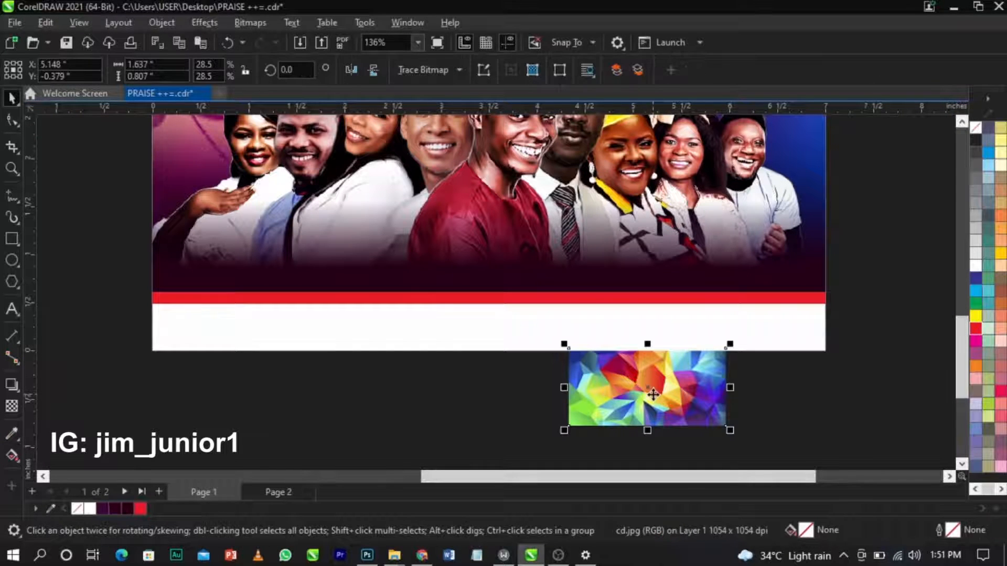
{"action": "right_click", "coordinate": [653, 397]}
{"action": "left_click", "coordinate": [706, 319]}
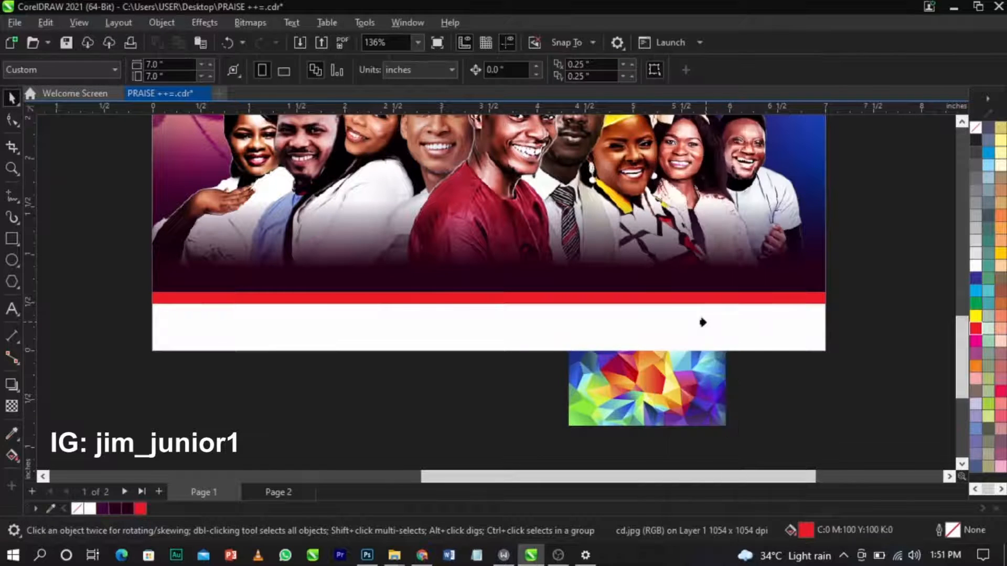
{"action": "left_click", "coordinate": [658, 302]}
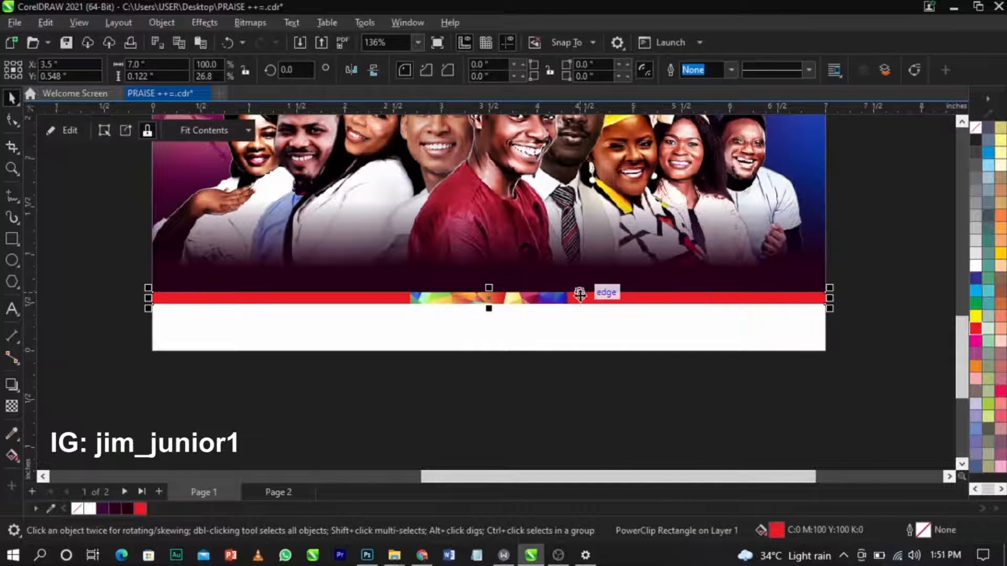
Inside the strip's PowerClip, shift the pattern image and duplicate it twice to fill the strip.
{"action": "right_click", "coordinate": [581, 297]}
{"action": "left_click", "coordinate": [629, 109]}
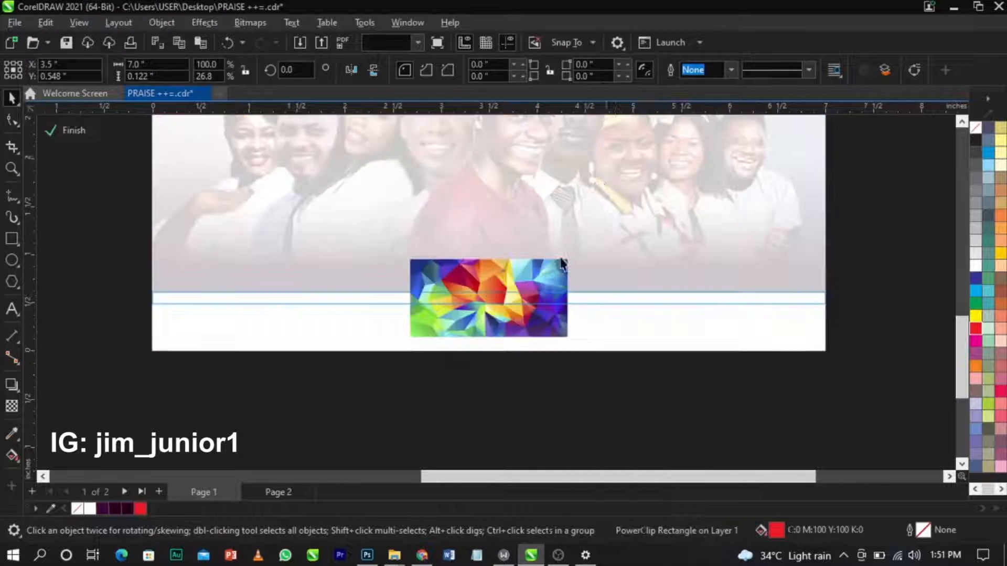
{"action": "left_click_drag", "start_coordinate": [554, 290], "coordinate": [663, 318]}
{"action": "key", "text": "ctrl+r"}
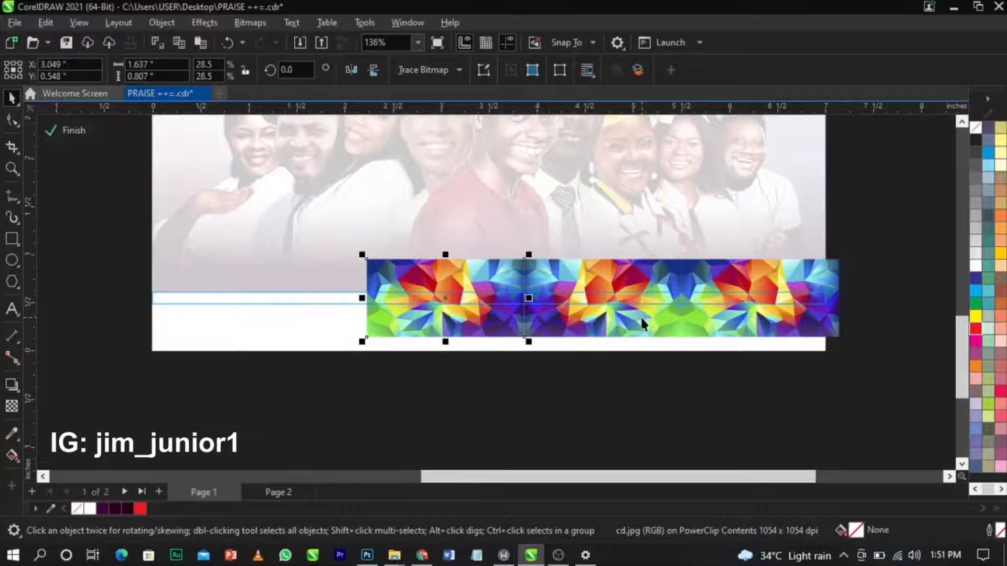
{"action": "key", "text": "ctrl+r"}
{"action": "key", "text": "ctrl+r"}
{"action": "left_click", "coordinate": [890, 258], "text": "ctrl"}
{"action": "left_click", "coordinate": [890, 258]}
Squash the patterned strip thinner, then zoom back to fit the flyer page.
{"action": "left_click", "coordinate": [526, 302]}
{"action": "scroll", "coordinate": [431, 303], "scroll_direction": "up", "scroll_amount": 1}
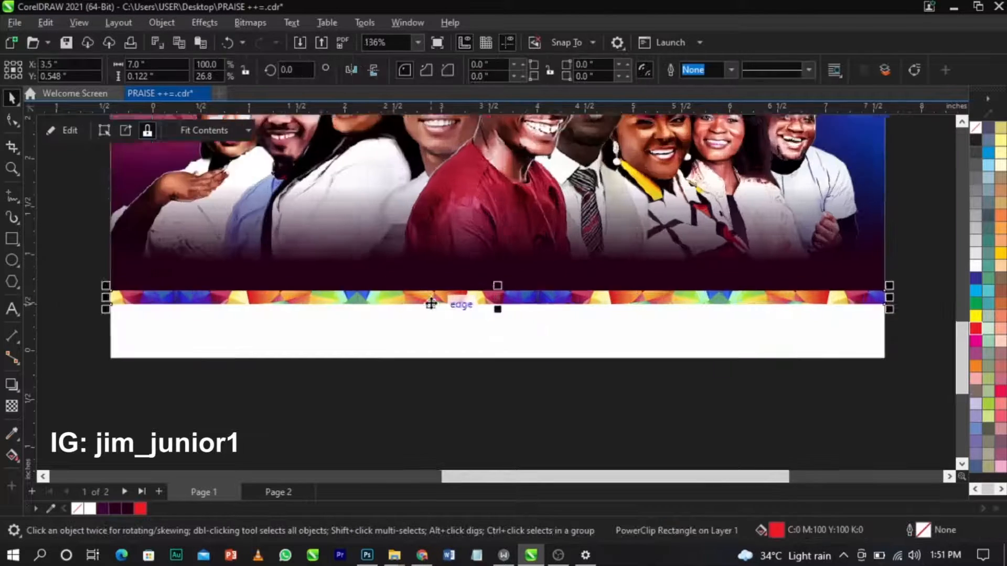
{"action": "scroll", "coordinate": [432, 303], "scroll_direction": "up", "scroll_amount": 3}
{"action": "left_click_drag", "start_coordinate": [602, 310], "coordinate": [604, 279]}
{"action": "scroll", "coordinate": [624, 302], "scroll_direction": "down", "scroll_amount": 6}
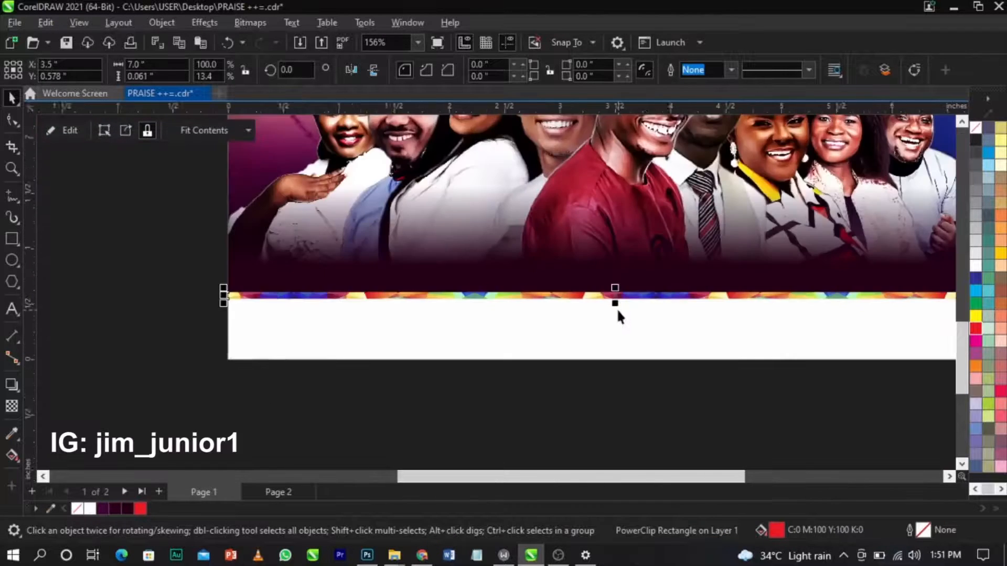
{"action": "left_click", "coordinate": [549, 365]}
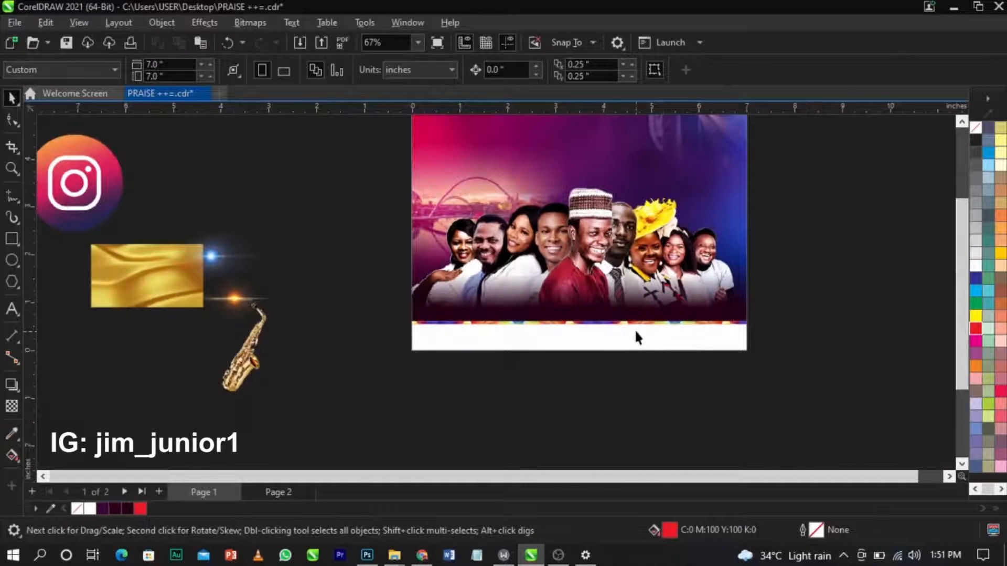
{"action": "scroll", "coordinate": [636, 337], "scroll_direction": "down", "scroll_amount": 1}
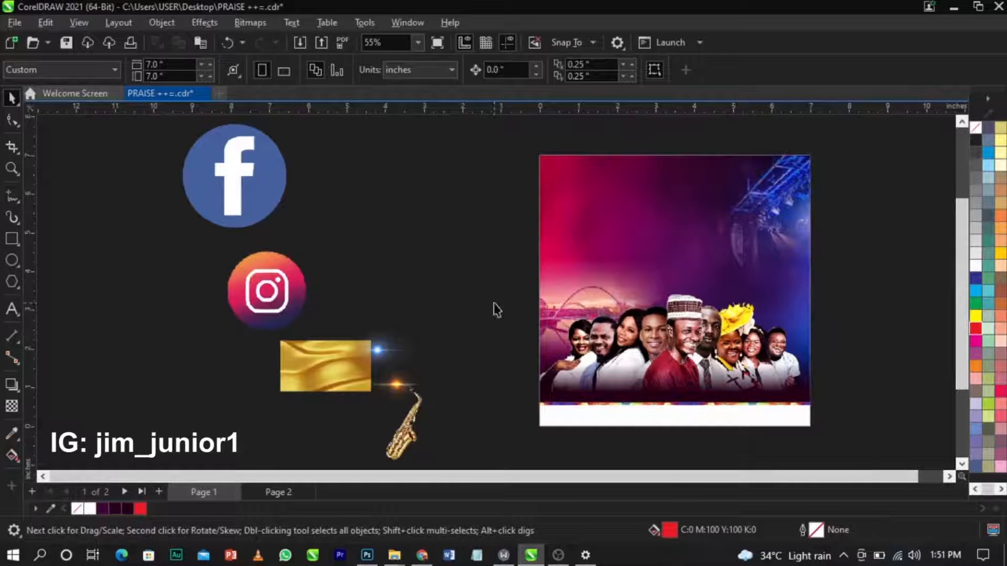
{"action": "scroll", "coordinate": [466, 295], "scroll_direction": "down", "scroll_amount": 1}
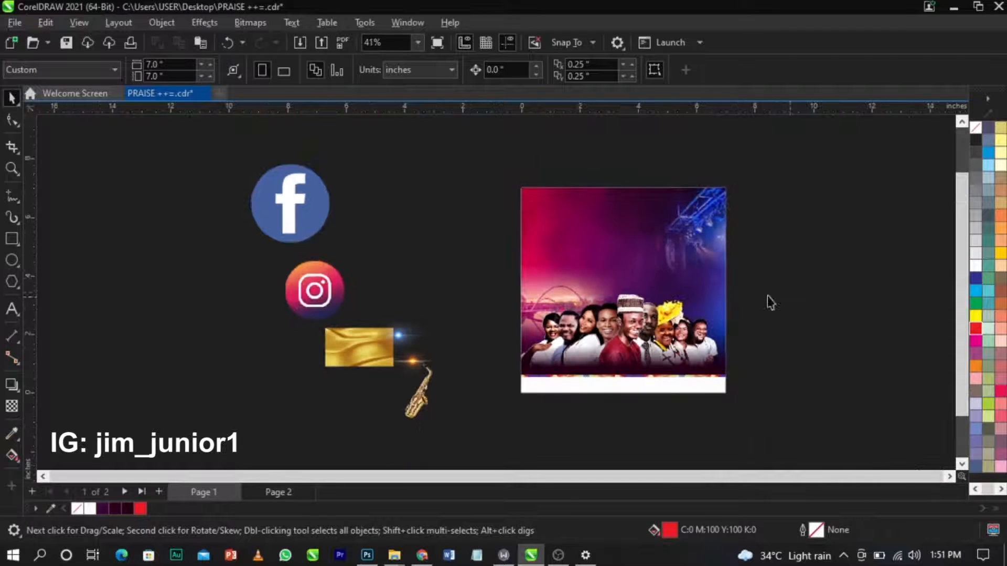
{"action": "key", "text": "z"}
{"action": "left_click_drag", "start_coordinate": [514, 183], "coordinate": [733, 405]}
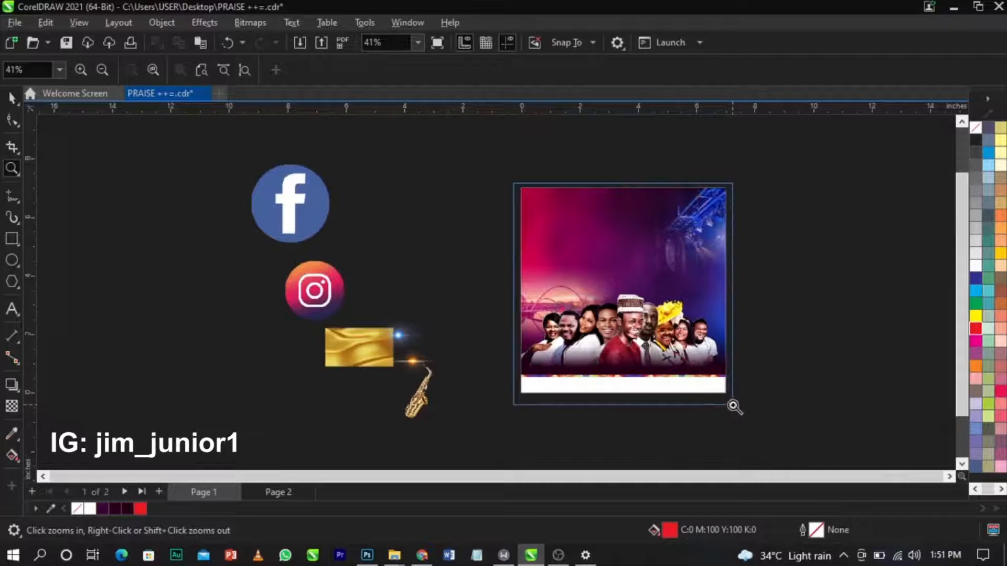
{"action": "key", "text": "space"}
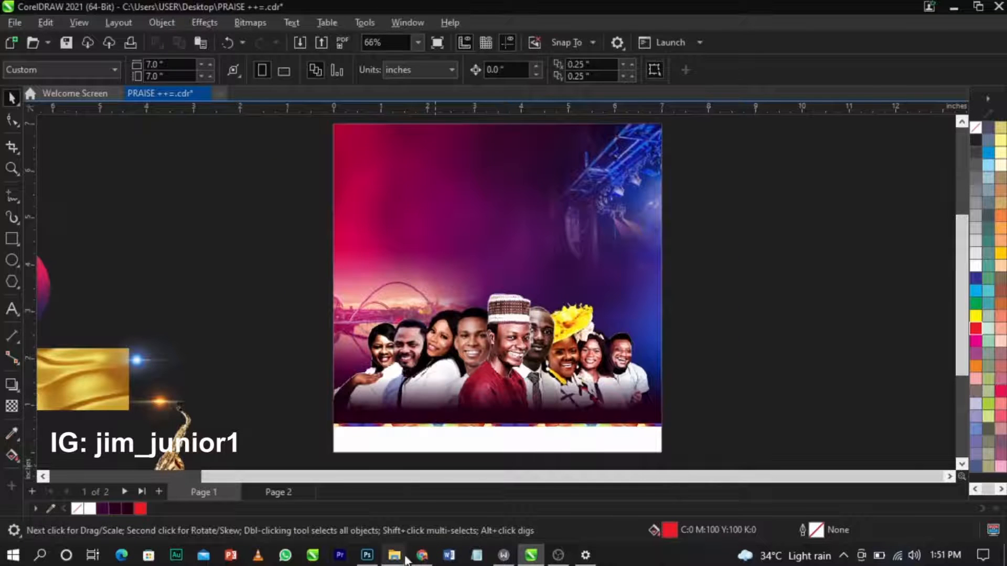
Select all the event-details text in the edited folder's text file, then return to CorelDRAW.
{"action": "left_click", "coordinate": [323, 493]}
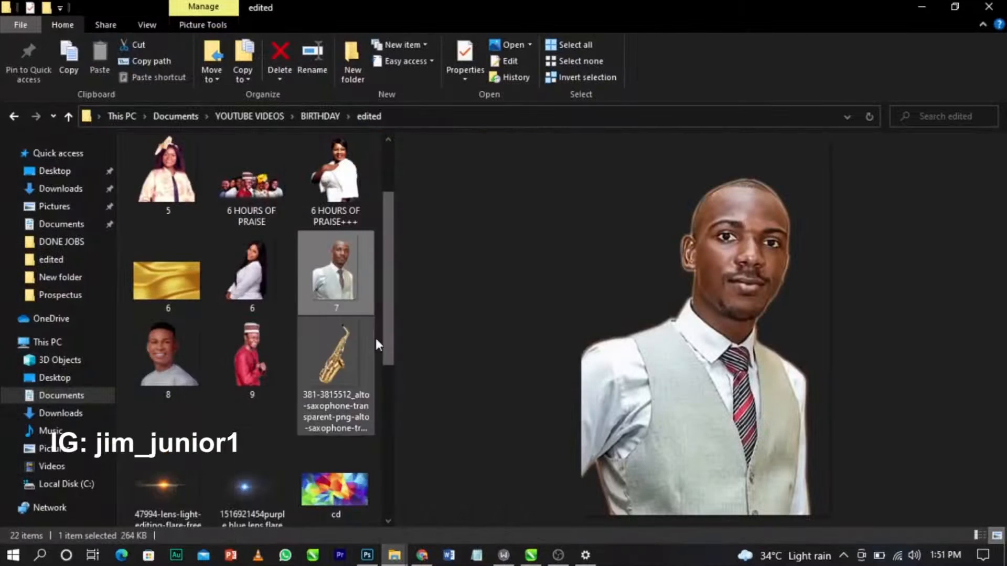
{"action": "scroll", "coordinate": [375, 336], "scroll_direction": "down", "scroll_amount": 5}
{"action": "left_click", "coordinate": [324, 403]}
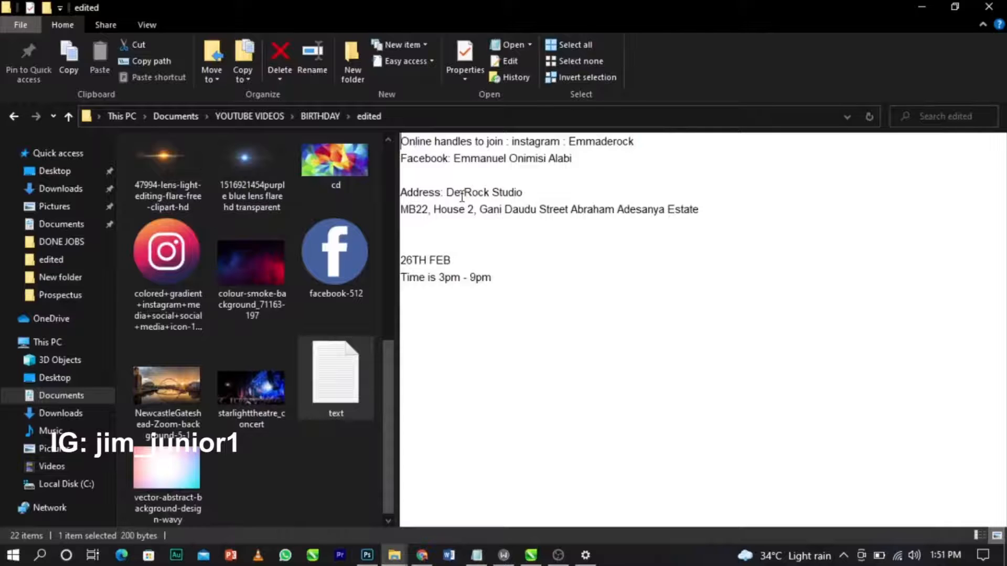
{"action": "key", "text": "ctrl+a"}
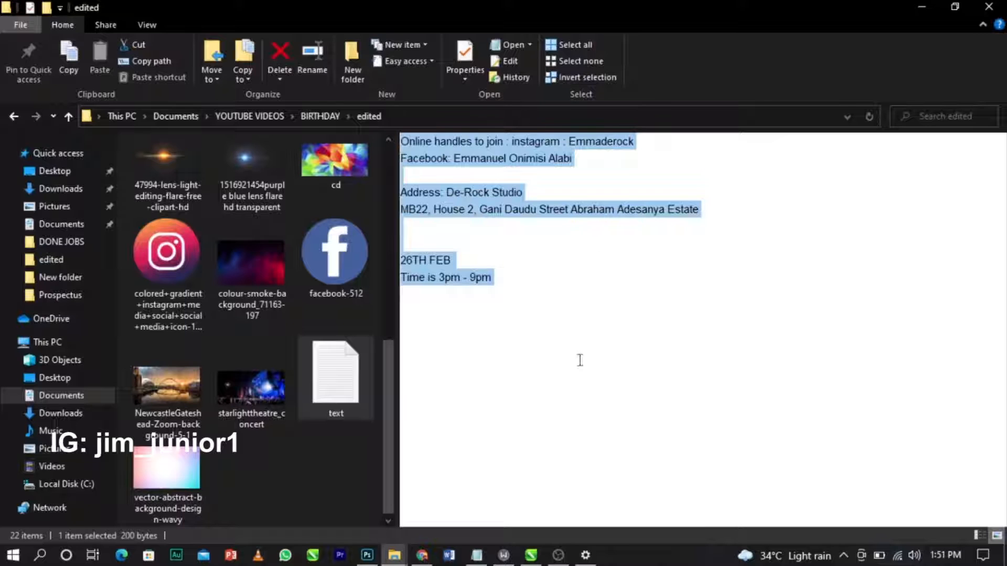
{"action": "left_click", "coordinate": [531, 555]}
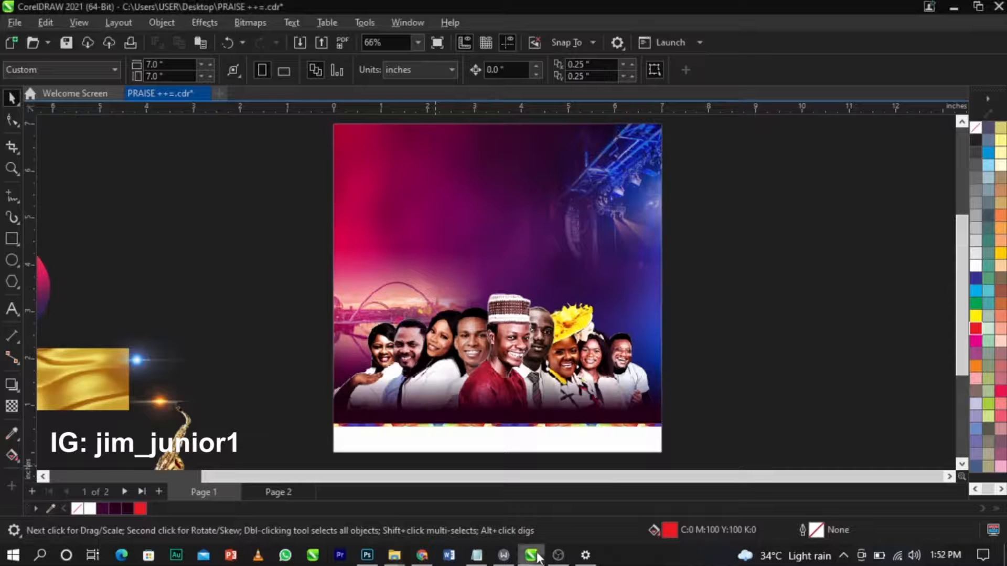
Paste the event details beside the page as white text and save as 6 HOURS OF PRAISE.cdr.
{"action": "left_click", "coordinate": [13, 311]}
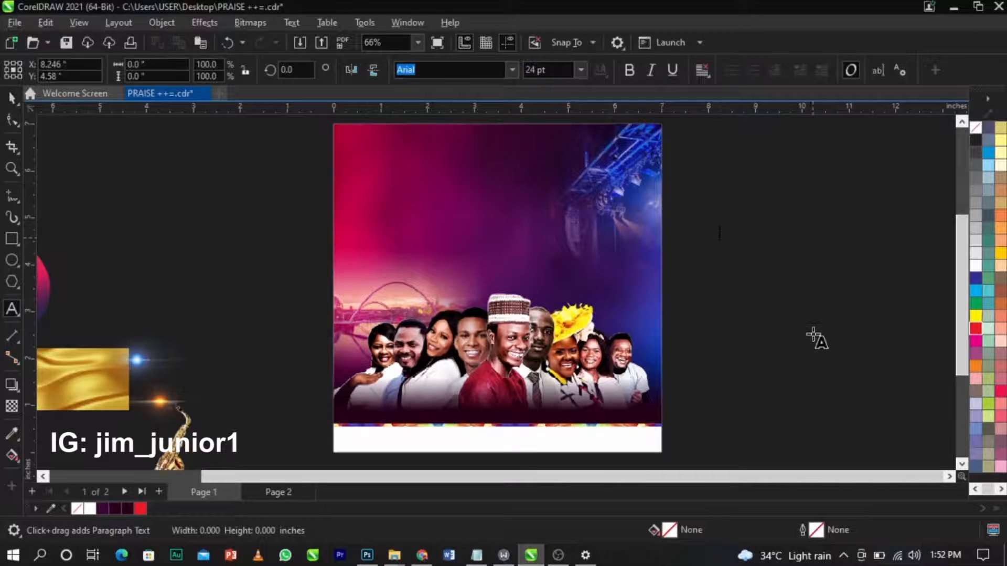
{"action": "left_click", "coordinate": [790, 328]}
{"action": "key", "text": "ctrl+v"}
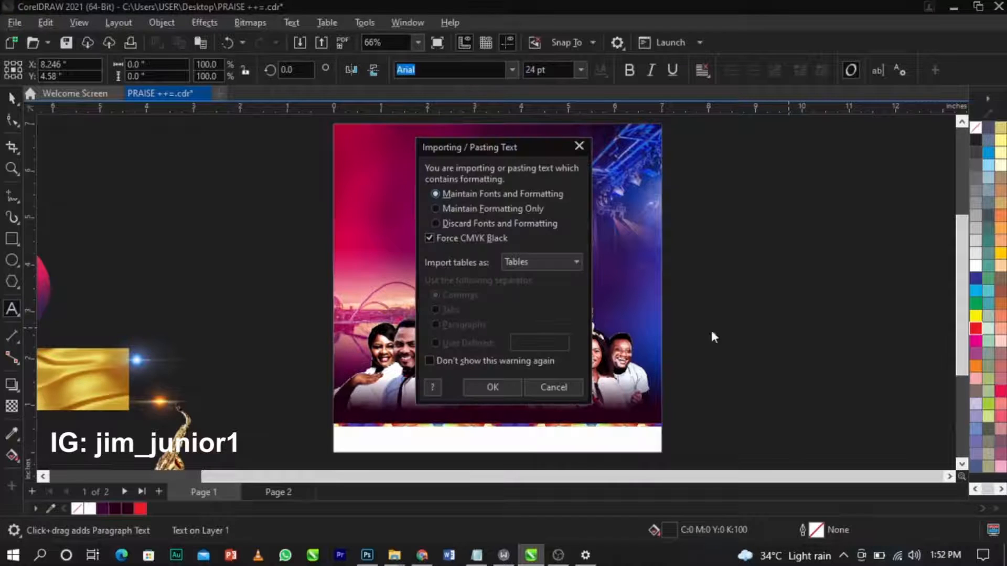
{"action": "left_click", "coordinate": [489, 388]}
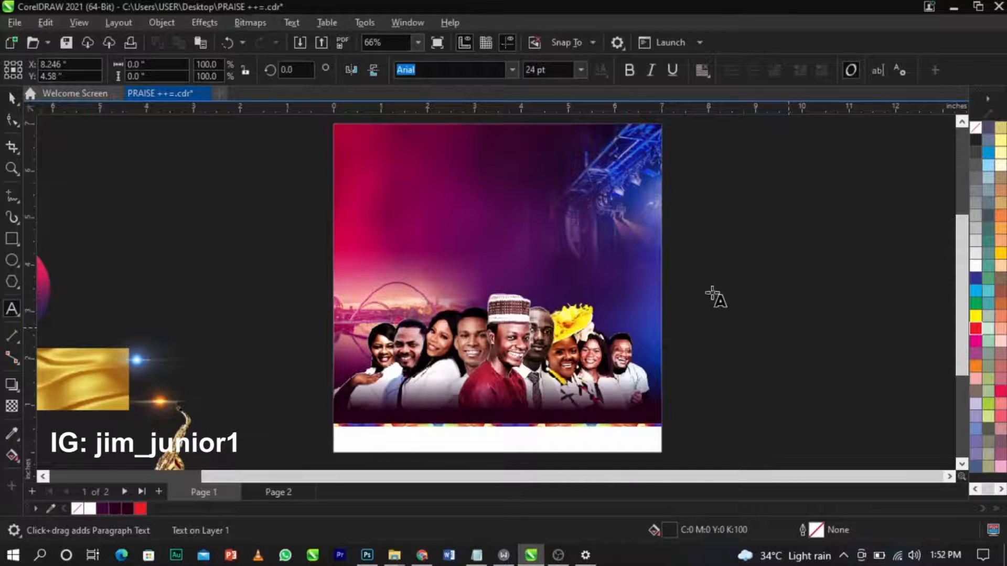
{"action": "key", "text": "ctrl+space"}
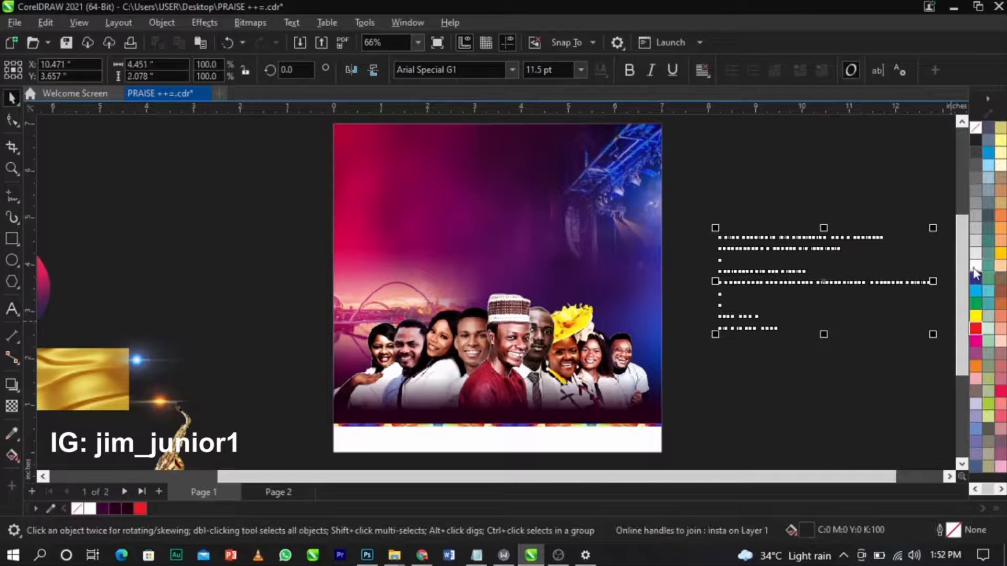
{"action": "left_click", "coordinate": [974, 266]}
{"action": "left_click", "coordinate": [780, 212]}
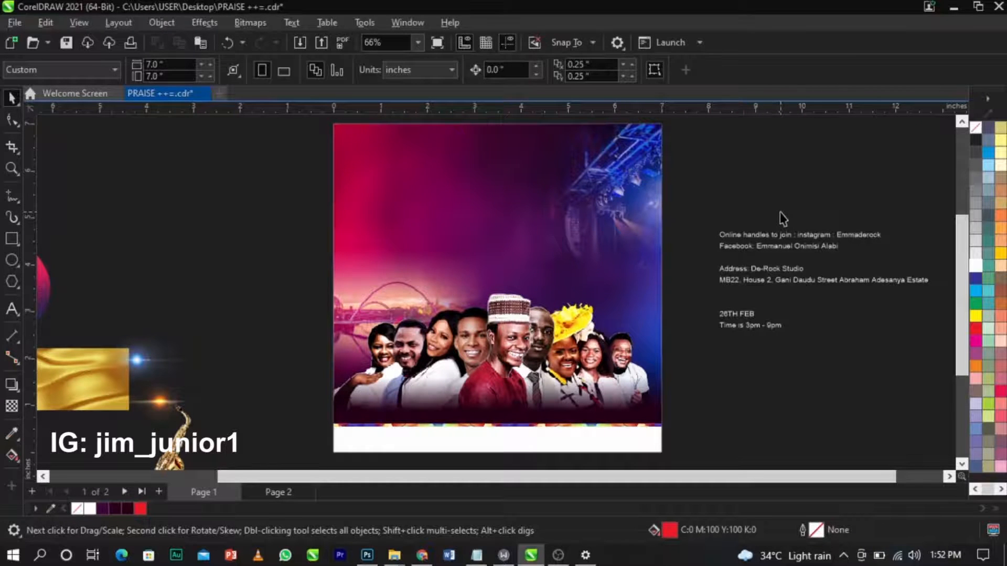
{"action": "key", "text": "ctrl+s"}
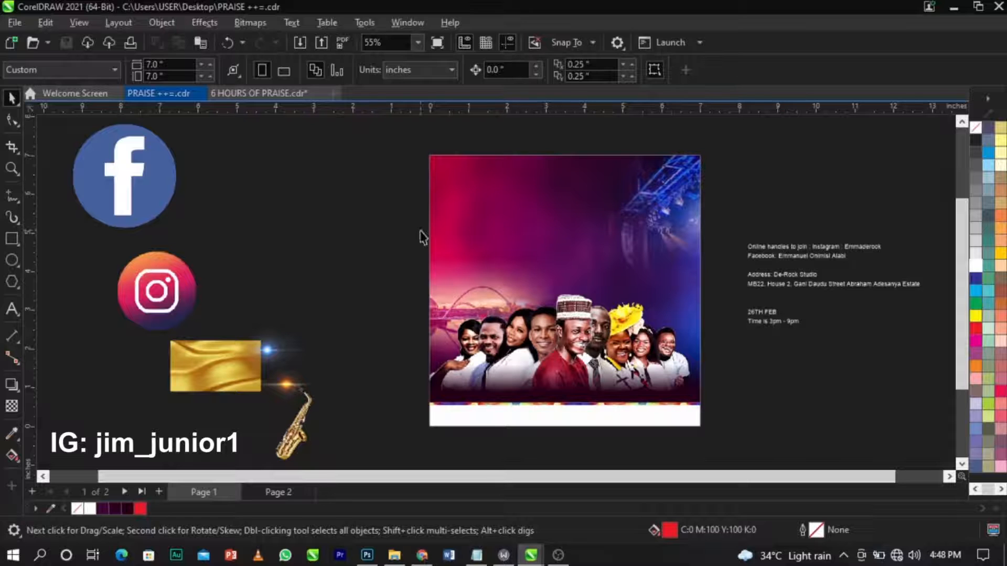
Import the DE'ROCK logo and the starlight concert image onto the canvas.
{"action": "right_click", "coordinate": [383, 227]}
{"action": "left_click", "coordinate": [420, 301]}
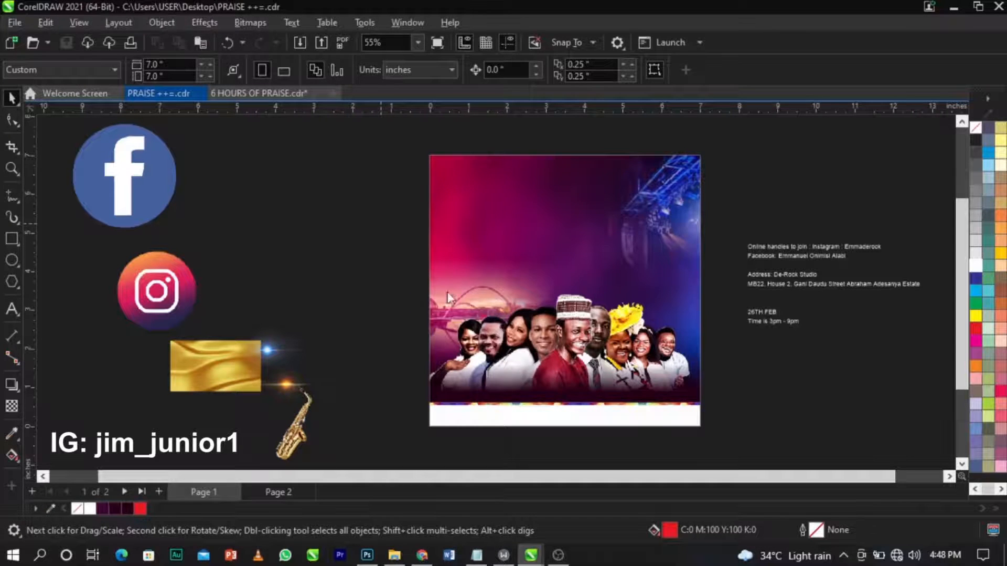
{"action": "scroll", "coordinate": [510, 264], "scroll_direction": "down", "scroll_amount": 3}
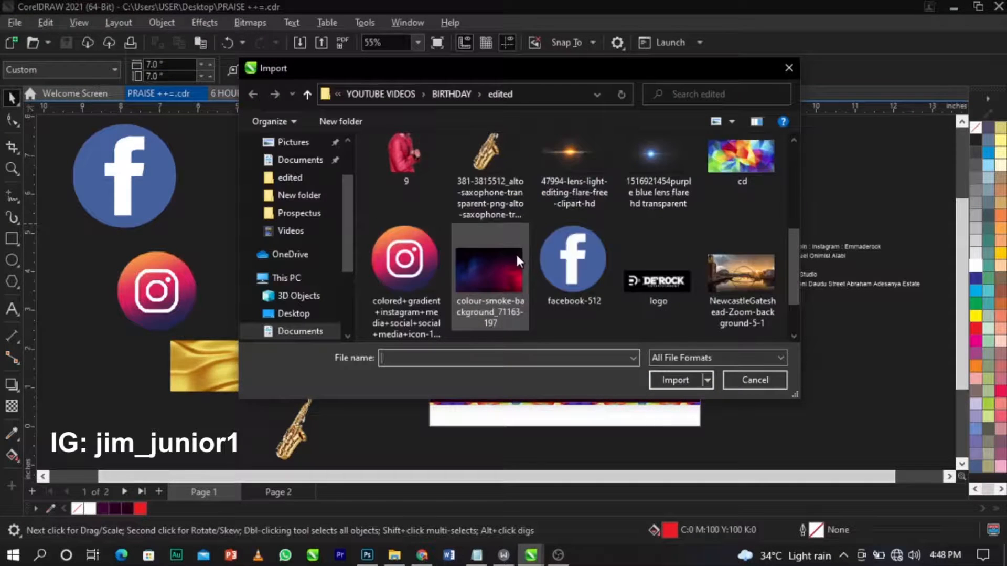
{"action": "left_click", "coordinate": [682, 289]}
{"action": "scroll", "coordinate": [682, 288], "scroll_direction": "up", "scroll_amount": 1}
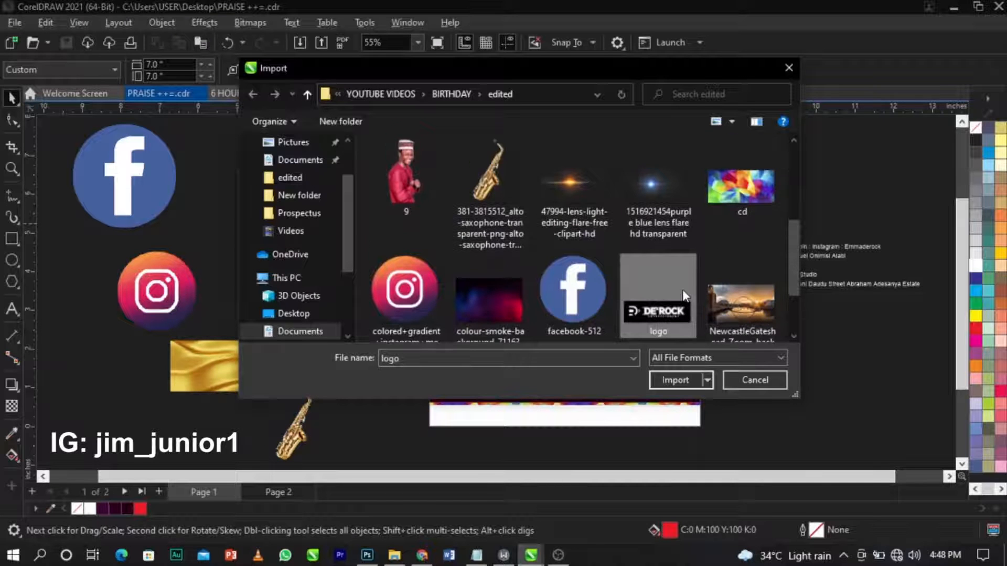
{"action": "scroll", "coordinate": [682, 288], "scroll_direction": "down", "scroll_amount": 1}
{"action": "scroll", "coordinate": [682, 288], "scroll_direction": "up", "scroll_amount": 2}
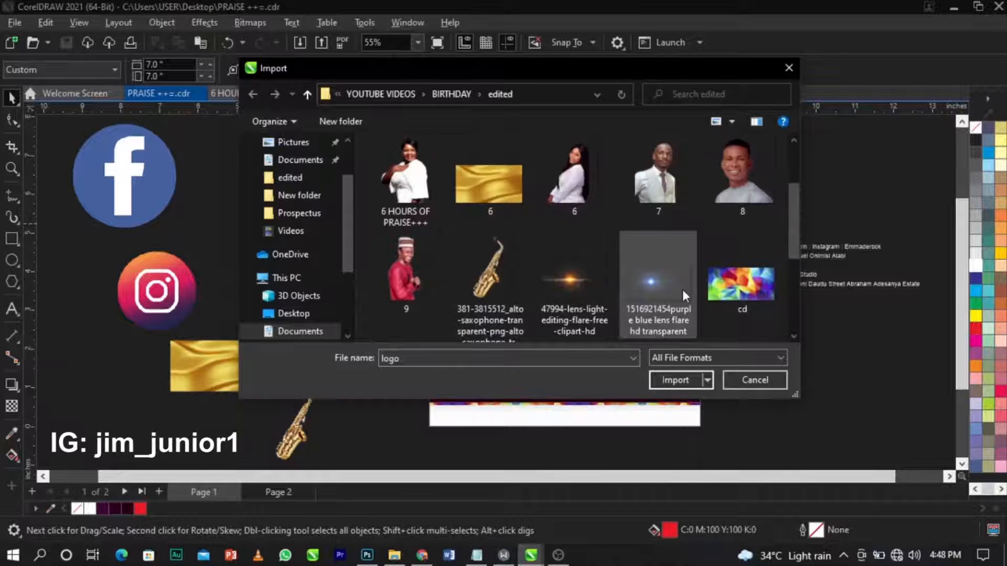
{"action": "scroll", "coordinate": [682, 287], "scroll_direction": "up", "scroll_amount": 1}
{"action": "scroll", "coordinate": [682, 288], "scroll_direction": "down", "scroll_amount": 3}
{"action": "left_click", "coordinate": [416, 287], "text": "ctrl"}
{"action": "left_click", "coordinate": [676, 379]}
{"action": "left_click", "coordinate": [260, 243]}
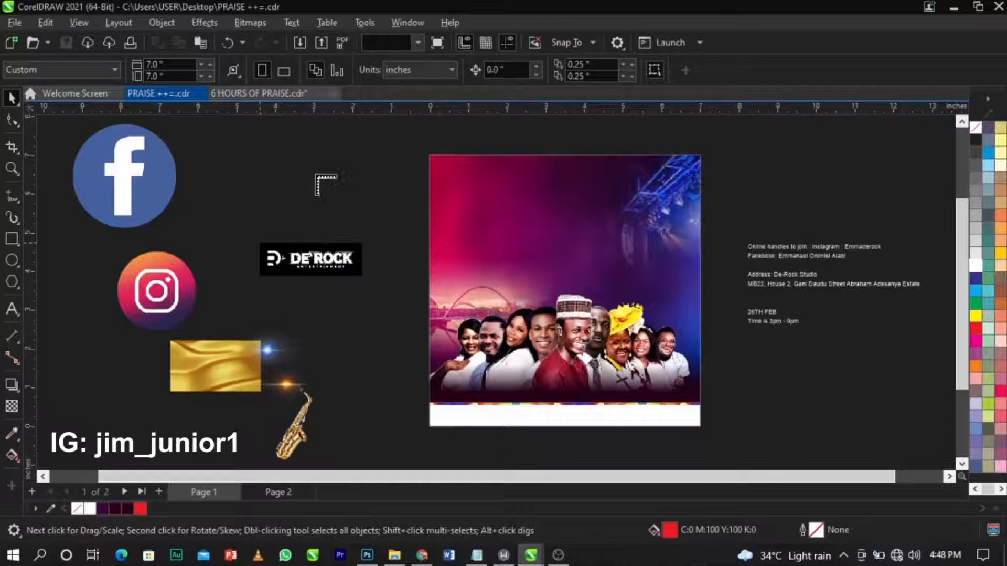
{"action": "left_click", "coordinate": [309, 172]}
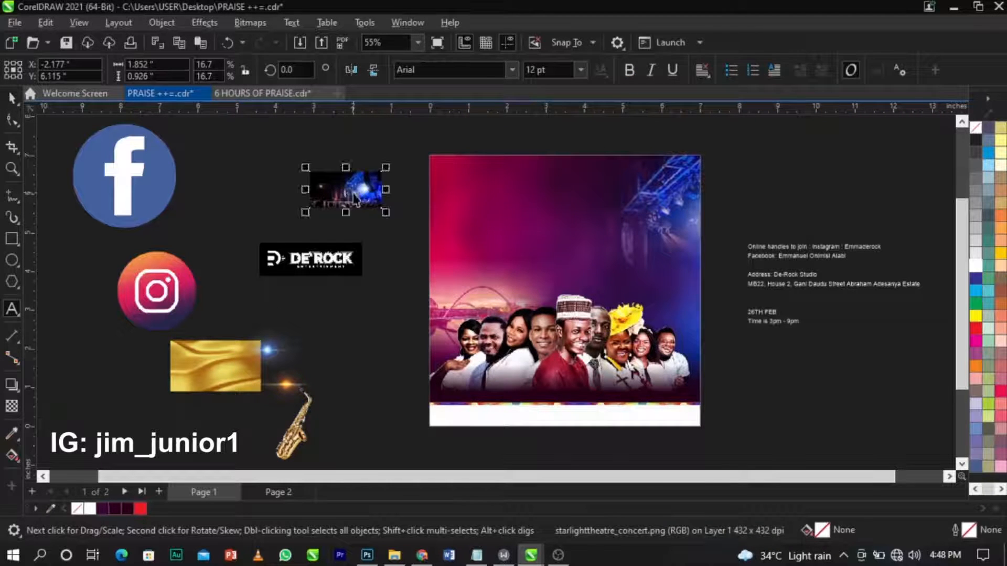
Drag the starlight concert image onto the poster, then remove the small concert photo from it.
{"action": "left_click_drag", "start_coordinate": [378, 202], "coordinate": [543, 226]}
{"action": "key", "text": "z"}
{"action": "left_click_drag", "start_coordinate": [390, 146], "coordinate": [769, 312]}
{"action": "key", "text": "space"}
{"action": "scroll", "coordinate": [743, 219], "scroll_direction": "down", "scroll_amount": 4}
{"action": "scroll", "coordinate": [509, 223], "scroll_direction": "up", "scroll_amount": 3}
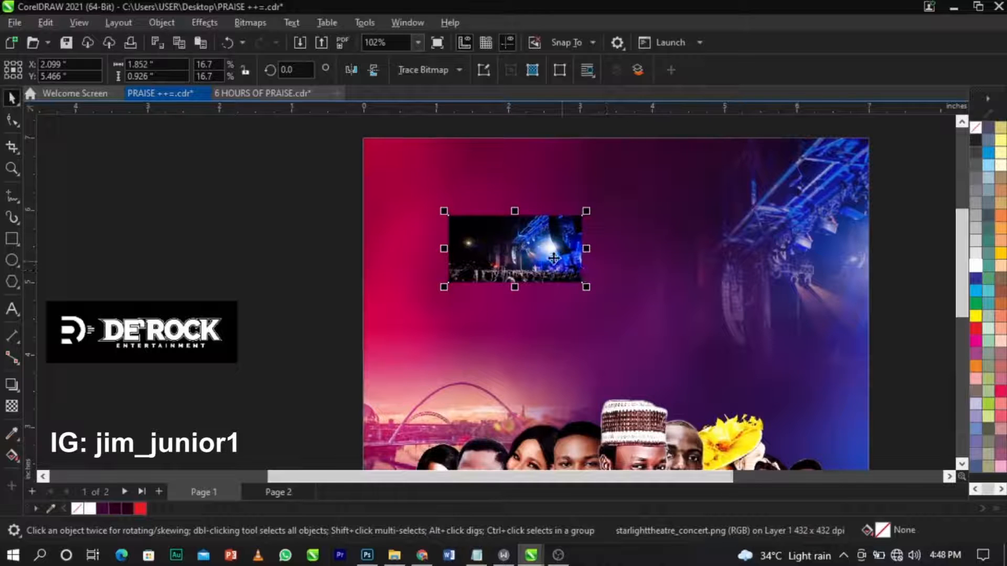
{"action": "key", "text": "Delete"}
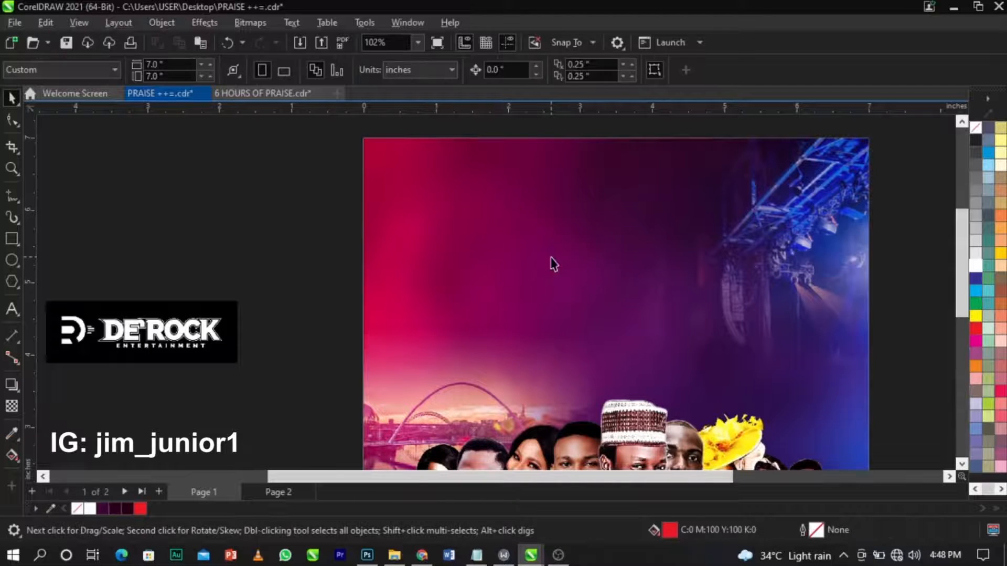
In the background's PowerClip, delete the stage-lights picture and paste in the concert photo.
{"action": "right_click", "coordinate": [567, 248]}
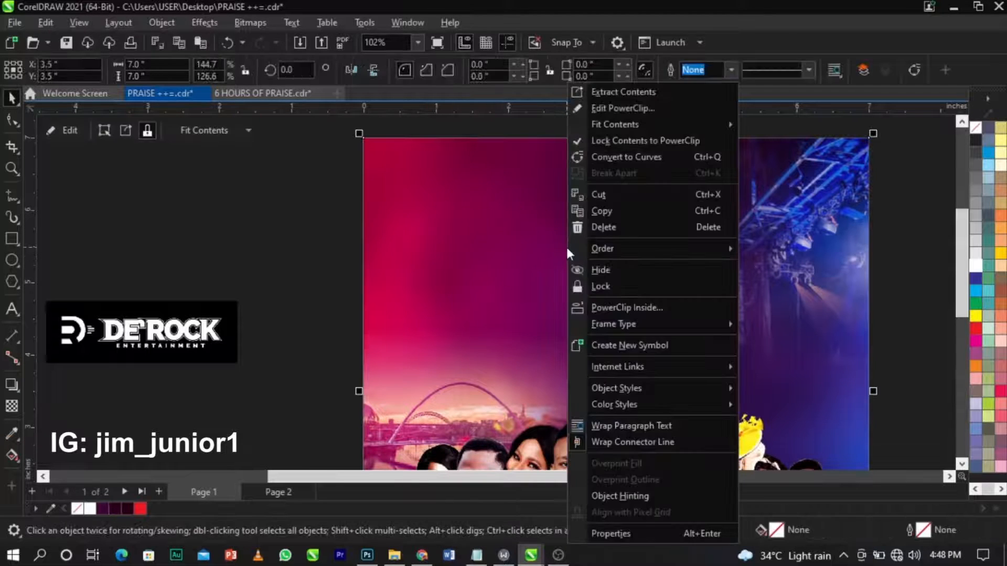
{"action": "left_click", "coordinate": [599, 116]}
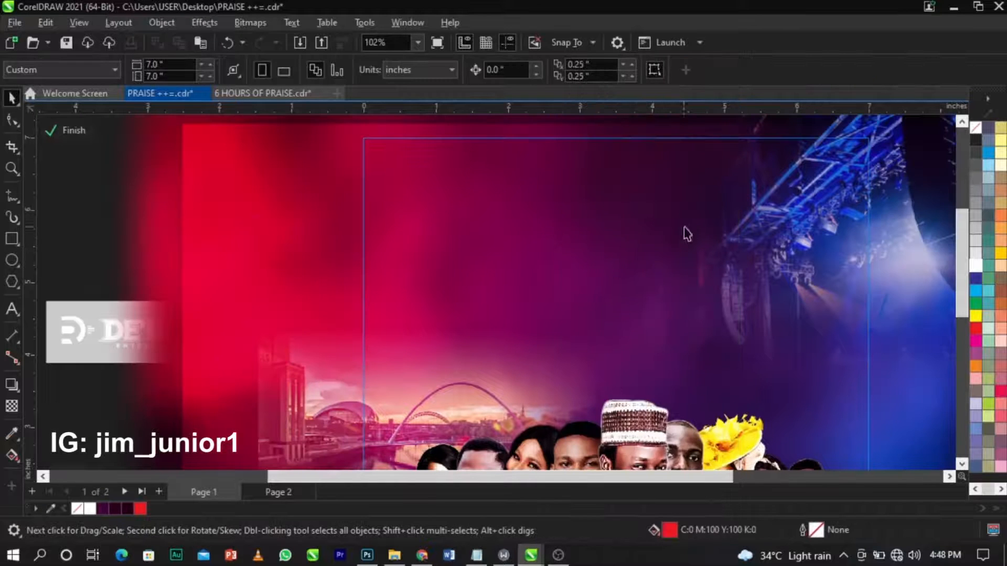
{"action": "left_click", "coordinate": [788, 228]}
{"action": "scroll", "coordinate": [522, 297], "scroll_direction": "down", "scroll_amount": 1}
{"action": "key", "text": "Delete"}
{"action": "key", "text": "ctrl+v"}
Enlarge and position the concert photo over the upper design, then drag a vertical fade.
{"action": "left_click_drag", "start_coordinate": [556, 295], "coordinate": [709, 371]}
{"action": "scroll", "coordinate": [623, 285], "scroll_direction": "up", "scroll_amount": 1}
{"action": "left_click_drag", "start_coordinate": [622, 284], "coordinate": [662, 298]}
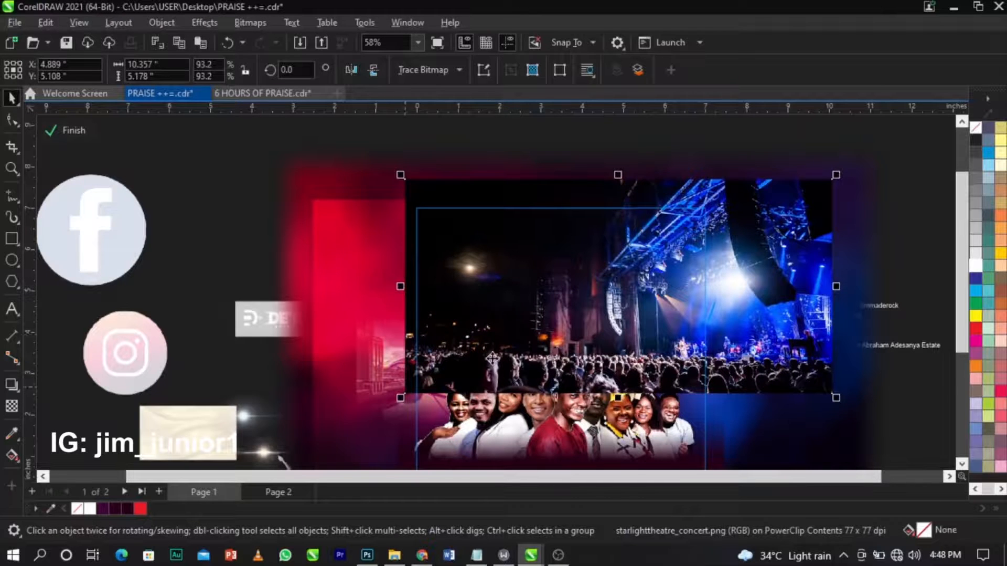
{"action": "scroll", "coordinate": [468, 334], "scroll_direction": "up", "scroll_amount": 2}
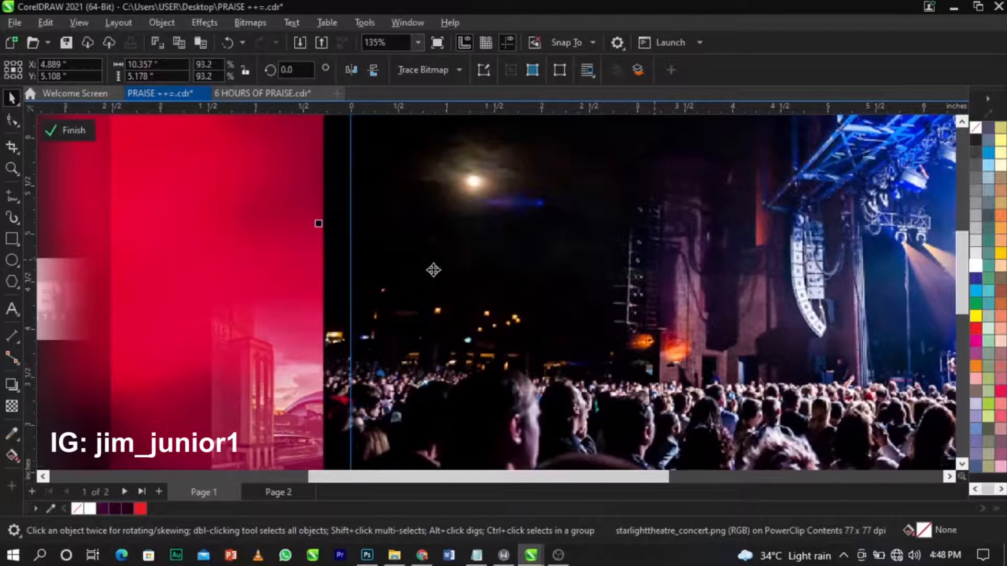
{"action": "scroll", "coordinate": [437, 266], "scroll_direction": "down", "scroll_amount": 2}
{"action": "left_click_drag", "start_coordinate": [725, 274], "coordinate": [730, 307]}
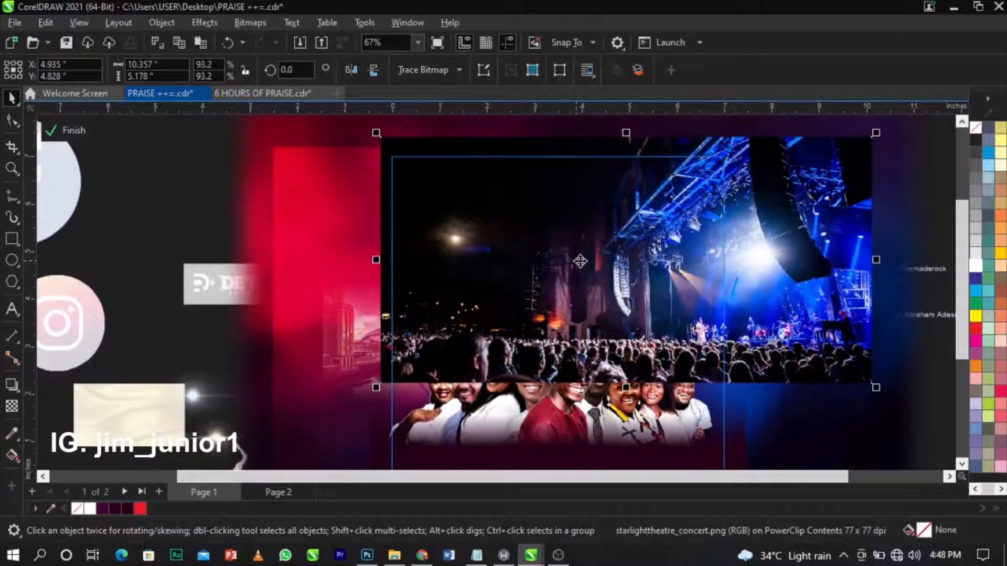
{"action": "left_click", "coordinate": [12, 406]}
{"action": "left_click_drag", "start_coordinate": [596, 232], "coordinate": [596, 299]}
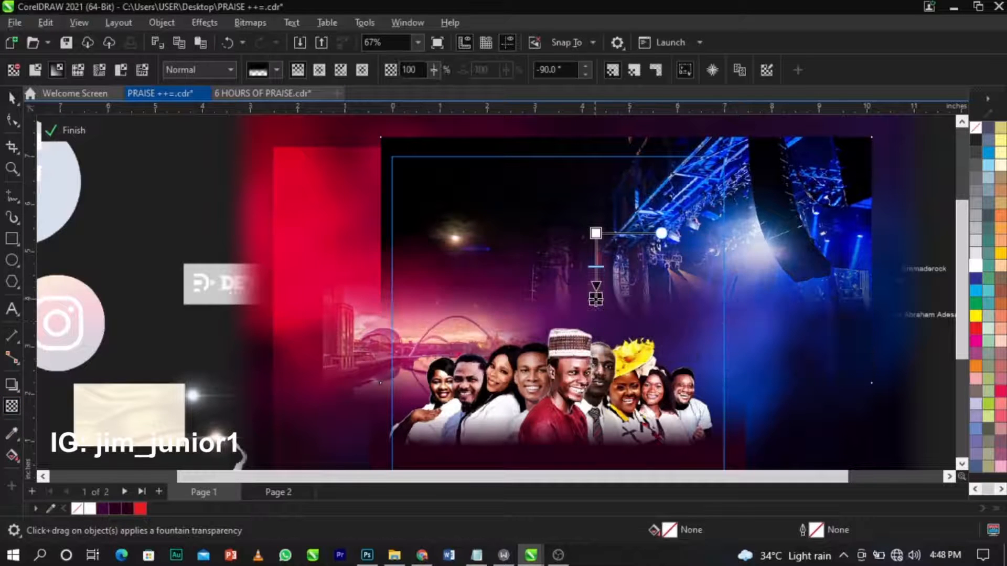
Stretch the vertical fade's endpoints and set the start node's transparency to 57.
{"action": "left_click_drag", "start_coordinate": [596, 233], "coordinate": [596, 223]}
{"action": "left_click_drag", "start_coordinate": [596, 298], "coordinate": [596, 310]}
{"action": "left_click_drag", "start_coordinate": [596, 222], "coordinate": [596, 217]}
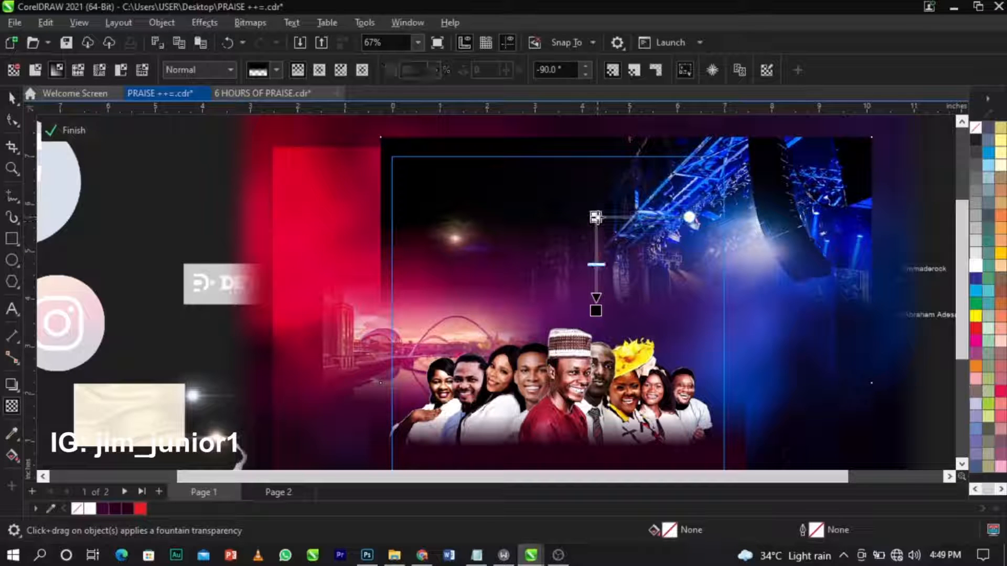
{"action": "left_click", "coordinate": [643, 205]}
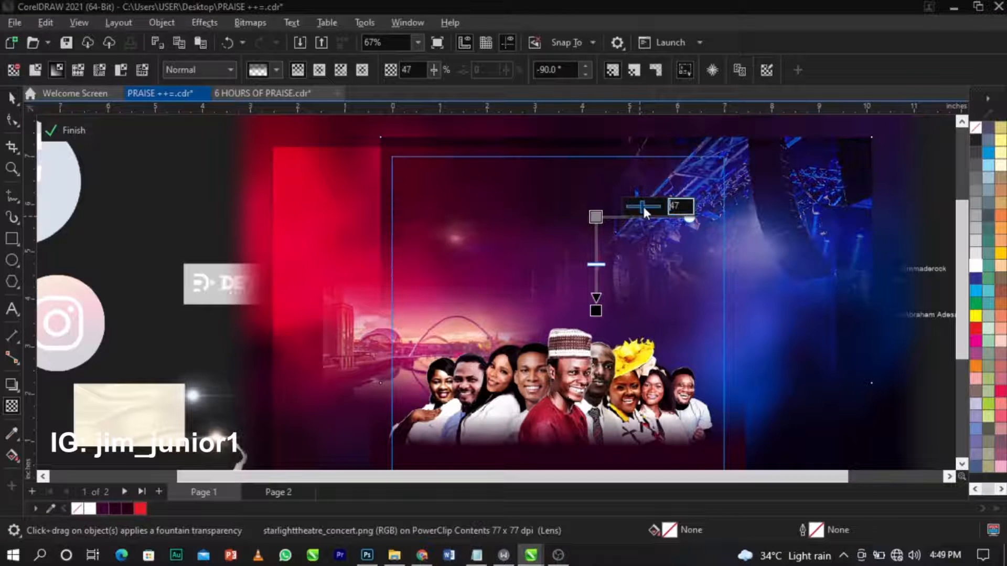
{"action": "left_click_drag", "start_coordinate": [643, 204], "coordinate": [652, 208]}
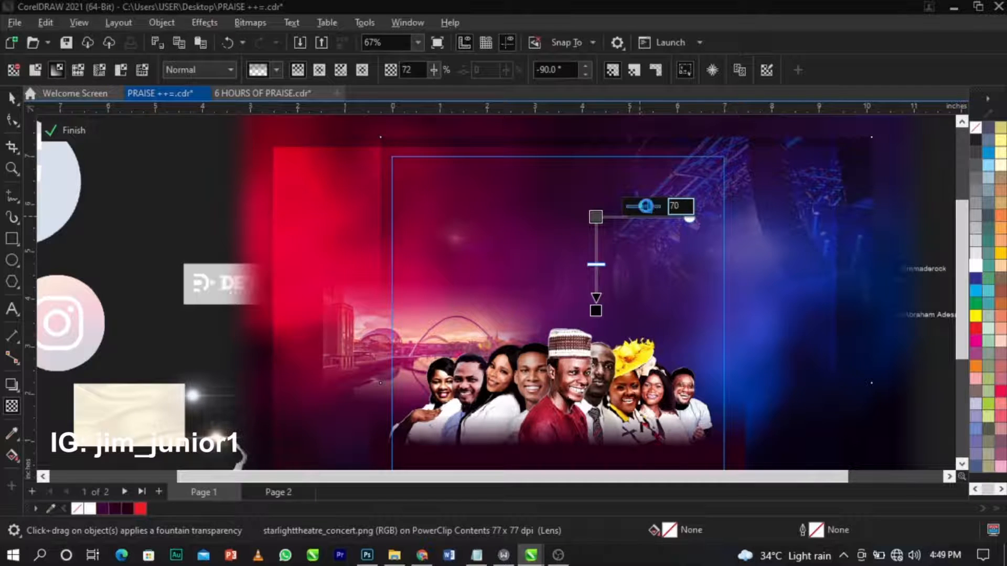
{"action": "left_click_drag", "start_coordinate": [652, 208], "coordinate": [648, 210]}
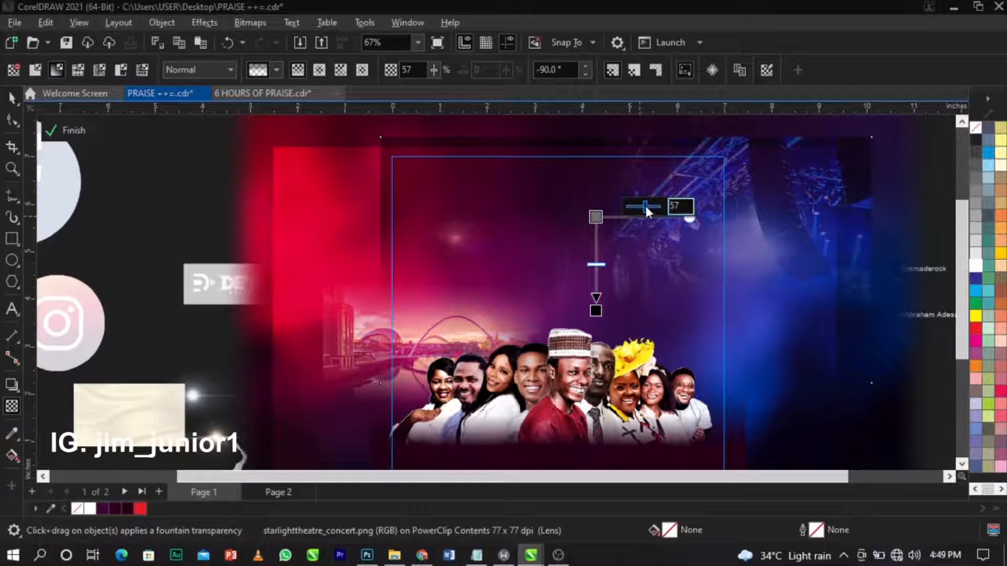
{"action": "left_click", "coordinate": [182, 229]}
{"action": "key", "text": "space"}
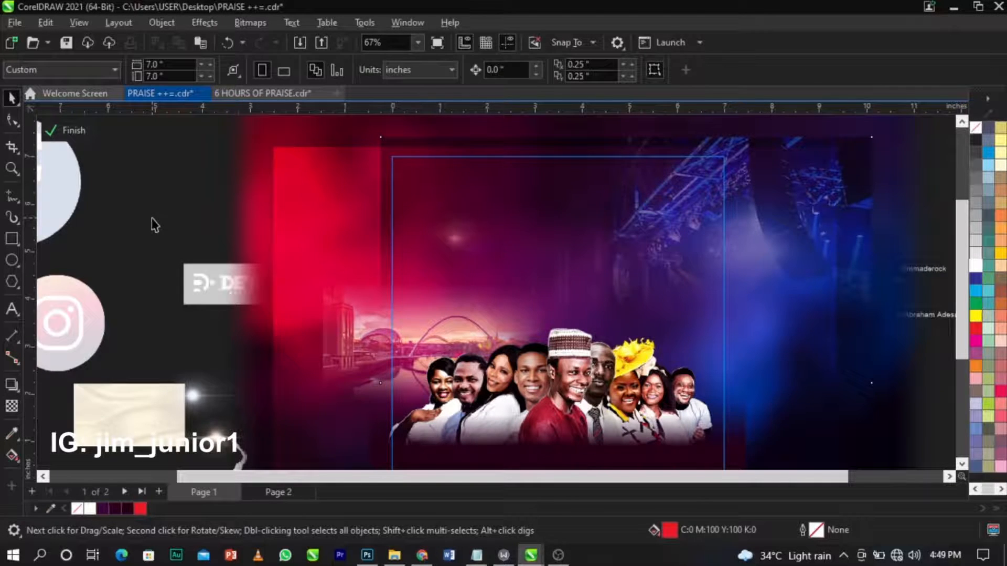
Set the concert photo's transparency merge mode to Screen at 26%.
{"action": "scroll", "coordinate": [577, 214], "scroll_direction": "down", "scroll_amount": 2}
{"action": "scroll", "coordinate": [542, 235], "scroll_direction": "up", "scroll_amount": 1}
{"action": "scroll", "coordinate": [550, 229], "scroll_direction": "up", "scroll_amount": 1}
{"action": "scroll", "coordinate": [550, 230], "scroll_direction": "down", "scroll_amount": 1}
{"action": "scroll", "coordinate": [556, 227], "scroll_direction": "up", "scroll_amount": 1}
{"action": "double_click", "coordinate": [602, 203]}
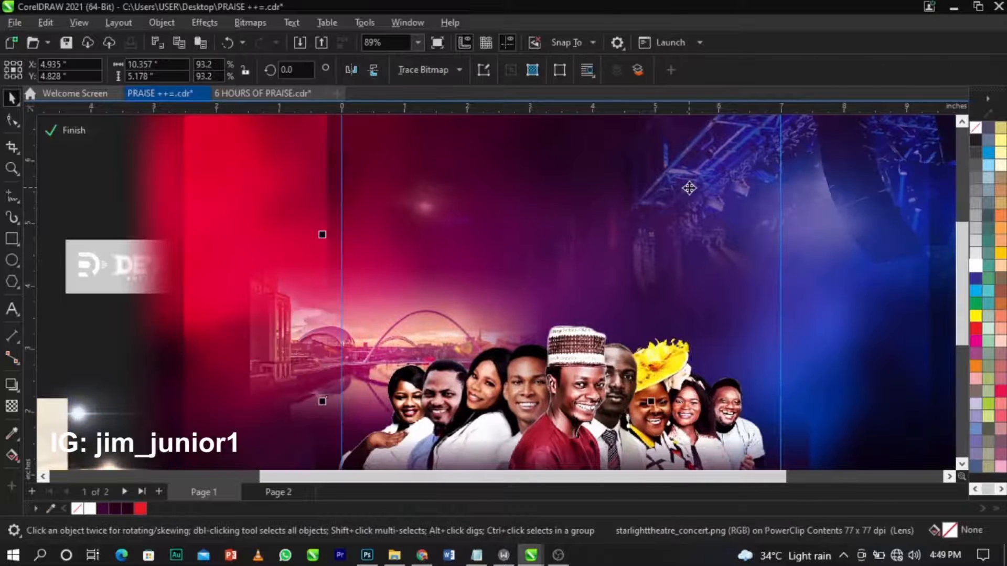
{"action": "left_click", "coordinate": [12, 405]}
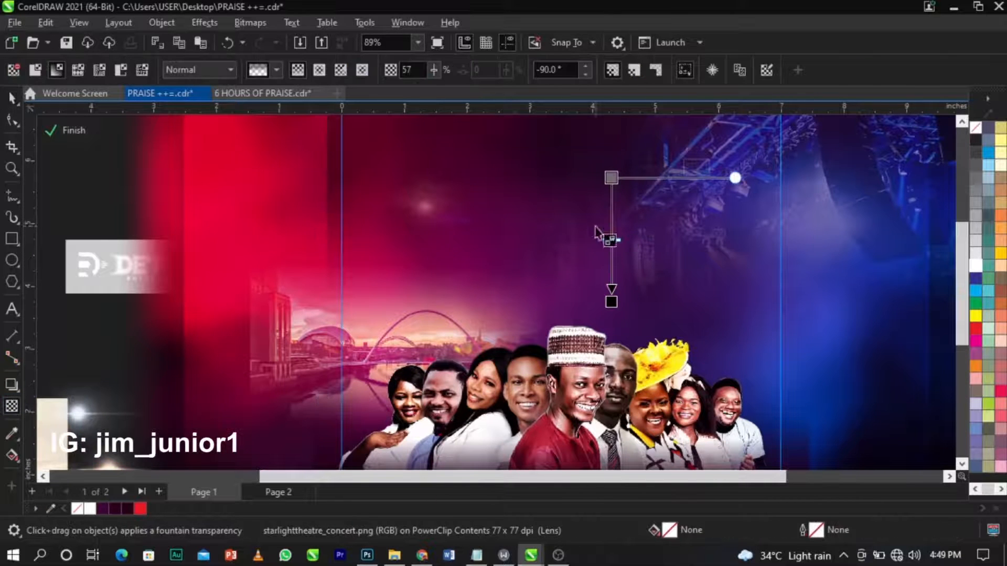
{"action": "left_click", "coordinate": [185, 71]}
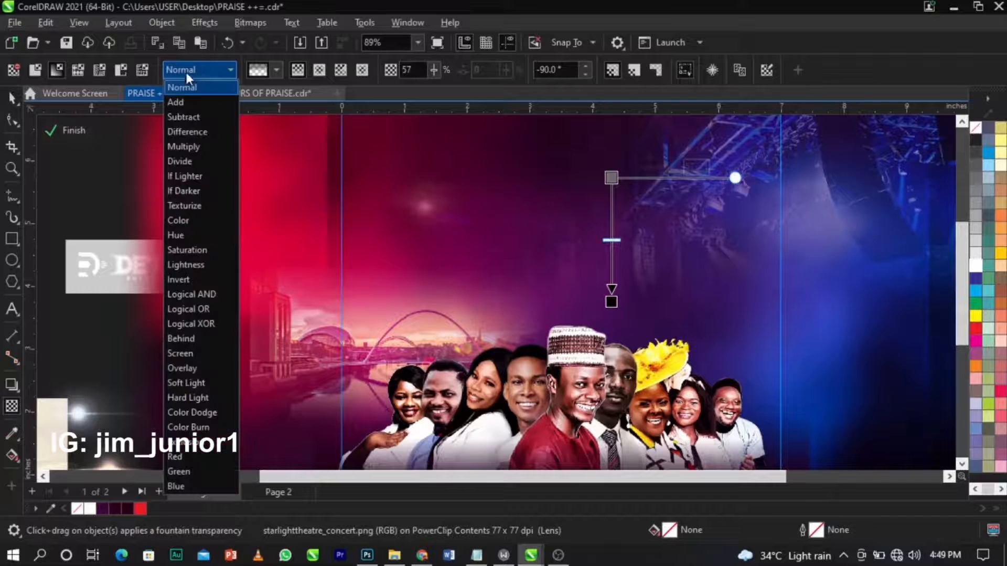
{"action": "left_click", "coordinate": [215, 348]}
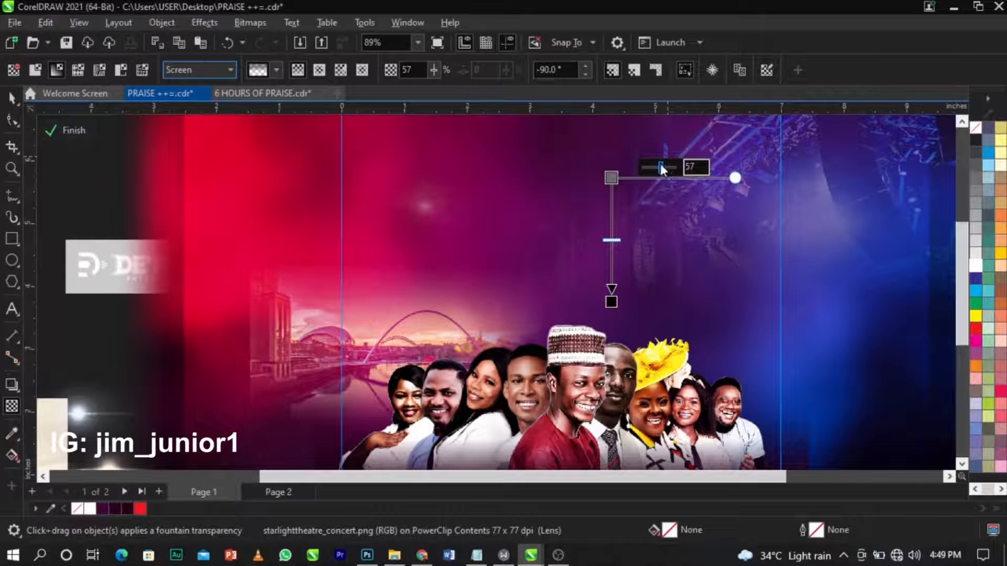
{"action": "left_click_drag", "start_coordinate": [655, 163], "coordinate": [651, 169]}
{"action": "scroll", "coordinate": [605, 230], "scroll_direction": "down", "scroll_amount": 1}
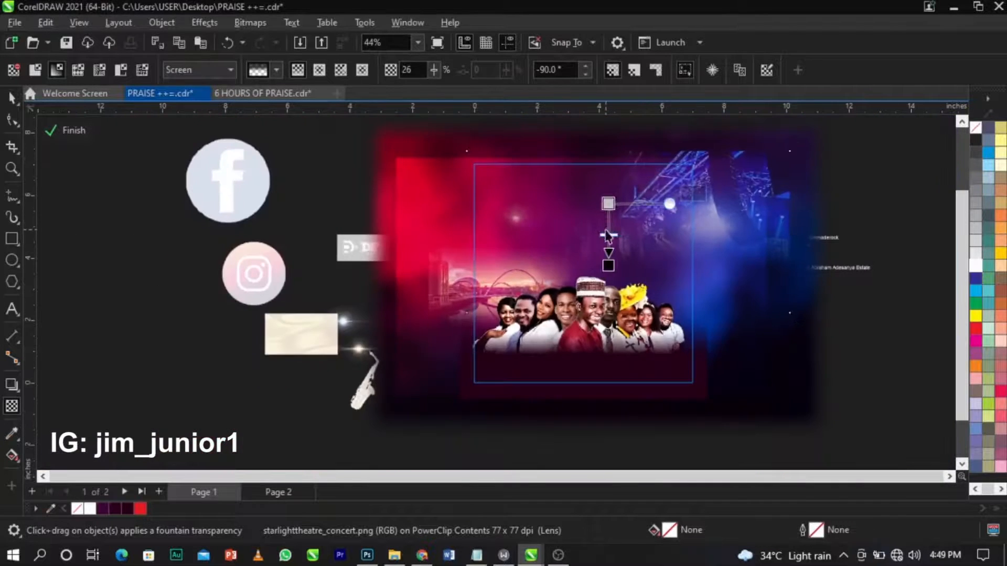
{"action": "key", "text": "space"}
Zoom in on the poster and finish editing the background's PowerClip contents.
{"action": "key", "text": "z"}
{"action": "left_click_drag", "start_coordinate": [715, 153], "coordinate": [400, 405]}
{"action": "key", "text": "space"}
{"action": "scroll", "coordinate": [500, 204], "scroll_direction": "up", "scroll_amount": 1}
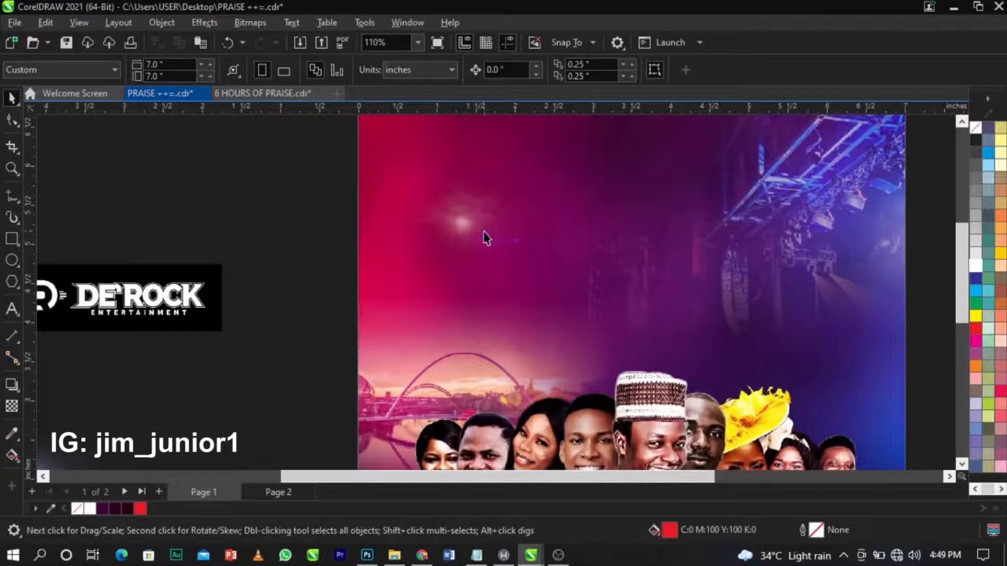
{"action": "scroll", "coordinate": [591, 278], "scroll_direction": "down", "scroll_amount": 2}
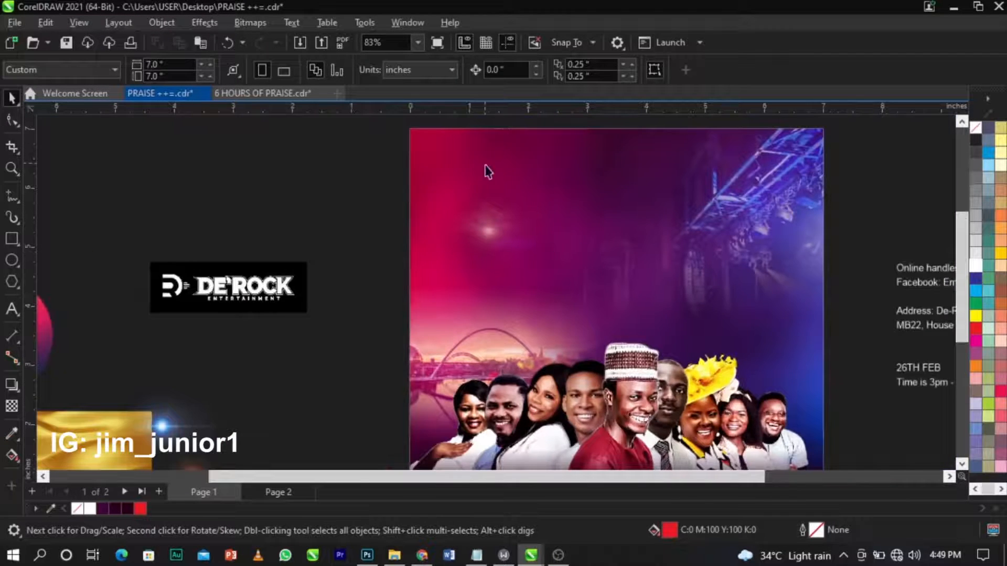
{"action": "scroll", "coordinate": [504, 189], "scroll_direction": "down", "scroll_amount": 1}
{"action": "scroll", "coordinate": [635, 199], "scroll_direction": "up", "scroll_amount": 1}
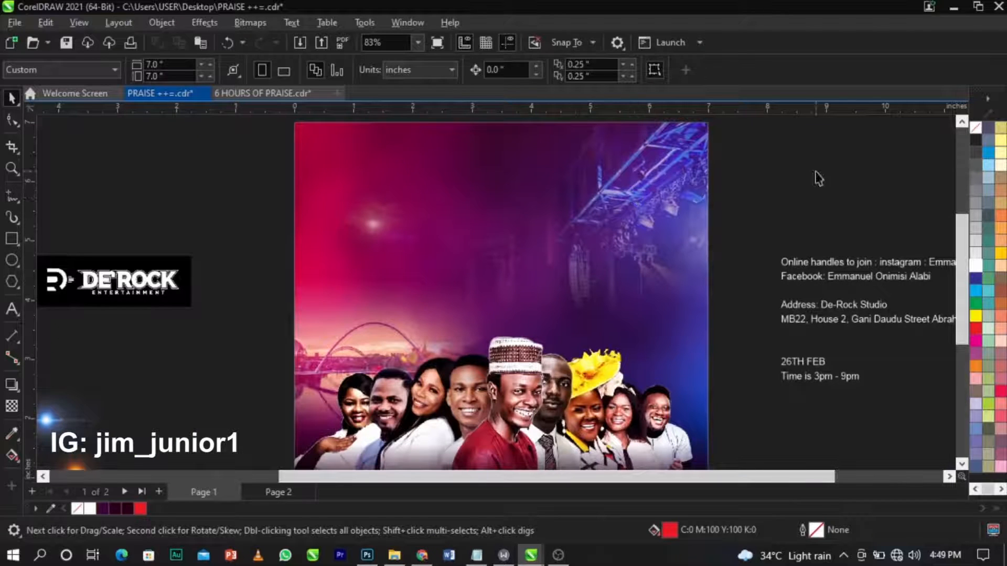
{"action": "left_click", "coordinate": [656, 210], "text": "ctrl"}
{"action": "scroll", "coordinate": [629, 210], "scroll_direction": "down", "scroll_amount": 2}
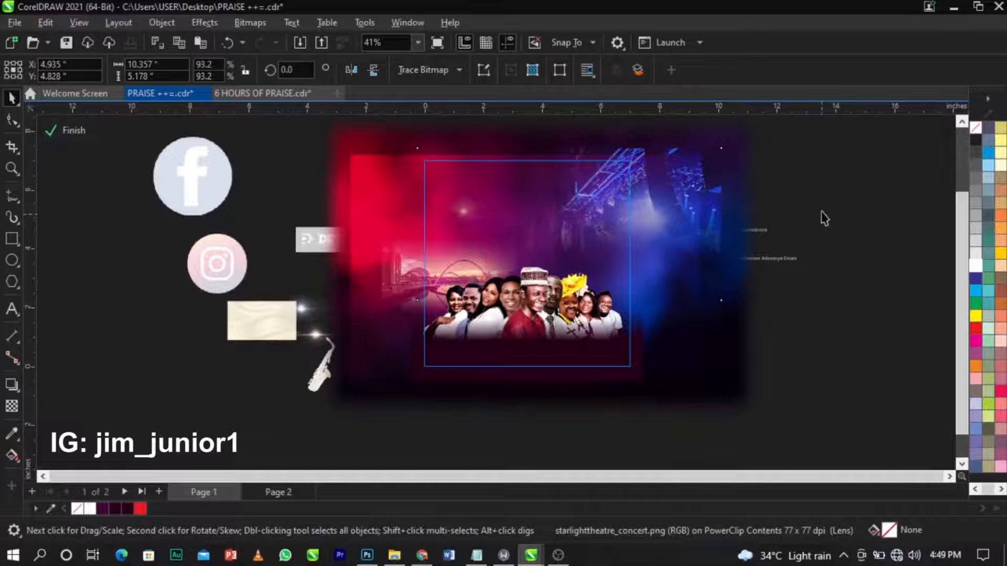
{"action": "left_click", "coordinate": [799, 200], "text": "ctrl"}
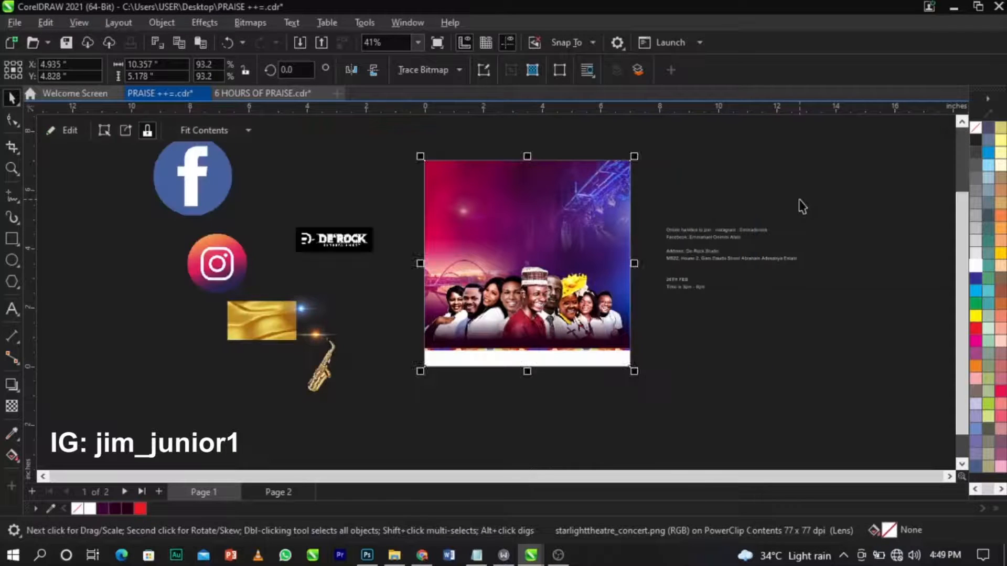
{"action": "left_click", "coordinate": [798, 199]}
Select the DE'ROCK logo beside the page and zoom to fit it.
{"action": "key", "text": "z"}
{"action": "left_click_drag", "start_coordinate": [207, 152], "coordinate": [754, 400]}
{"action": "key", "text": "space"}
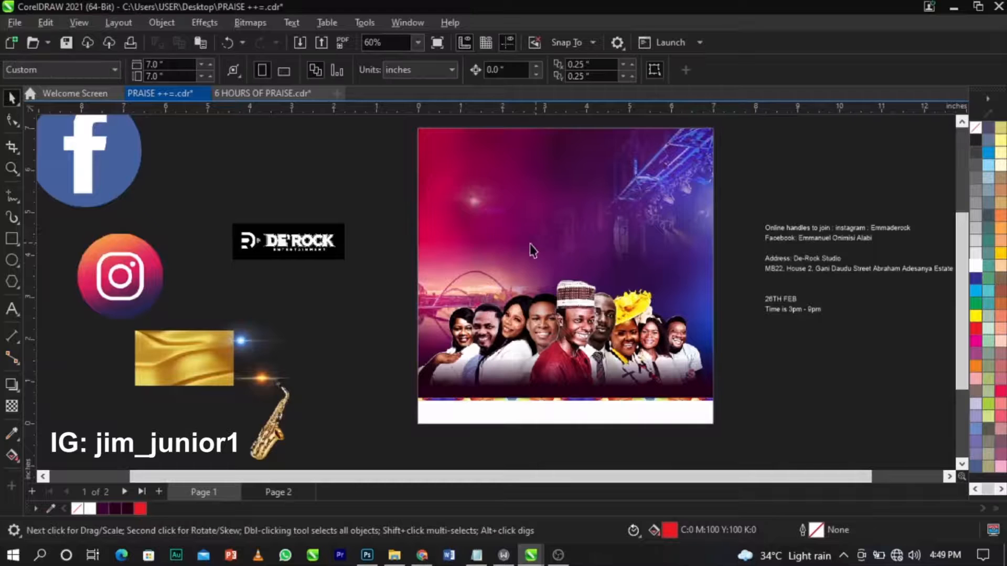
{"action": "scroll", "coordinate": [194, 267], "scroll_direction": "up", "scroll_amount": 3}
{"action": "left_click", "coordinate": [351, 207]}
{"action": "key", "text": "shift+F2"}
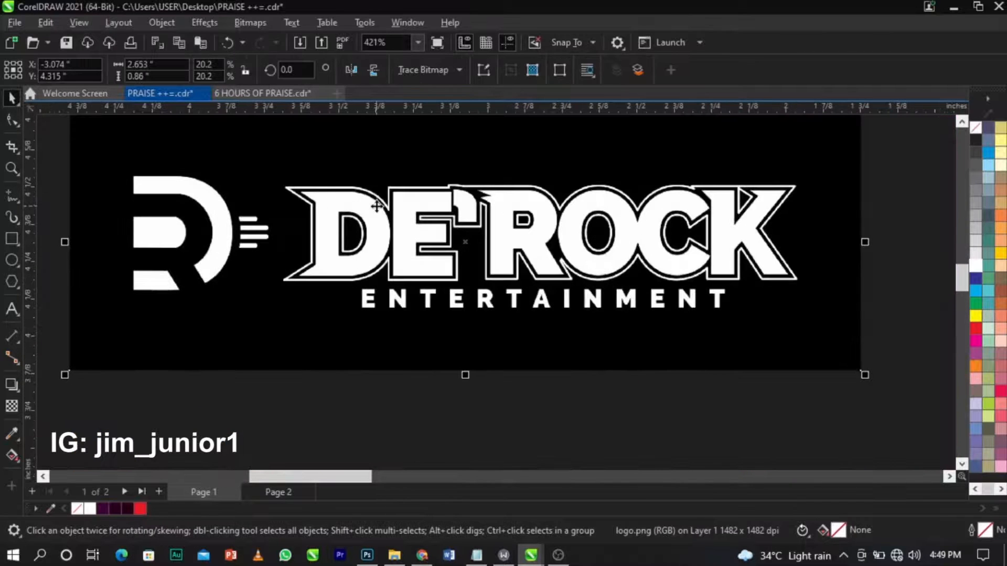
Nudge the DE'ROCK logo into place and shrink it about its centre.
{"action": "left_click_drag", "start_coordinate": [444, 224], "coordinate": [452, 228]}
{"action": "left_click", "coordinate": [445, 135]}
{"action": "left_click", "coordinate": [456, 220]}
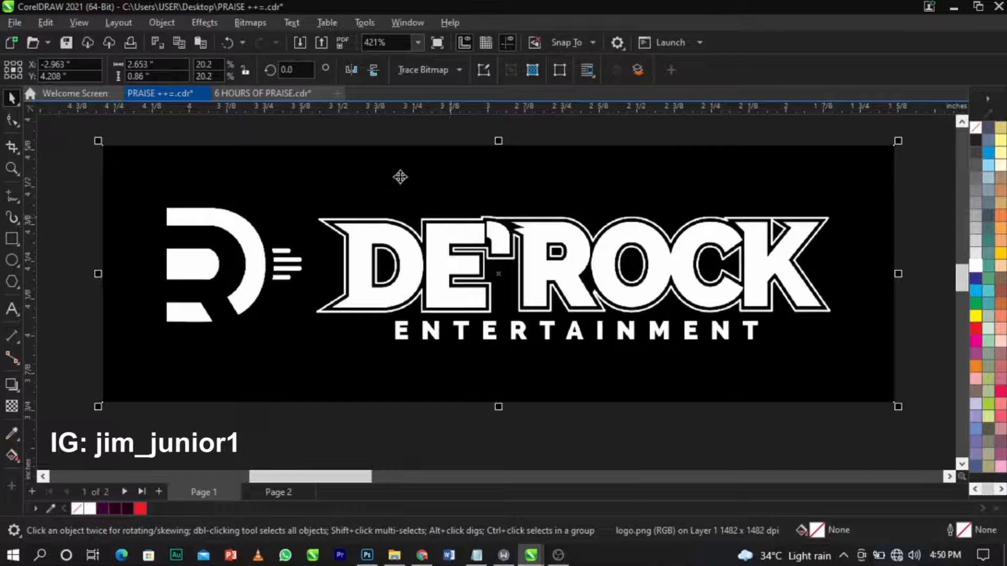
{"action": "left_click_drag", "start_coordinate": [892, 401], "coordinate": [720, 411]}
{"action": "key", "text": "ctrl+z"}
{"action": "left_click_drag", "start_coordinate": [898, 406], "coordinate": [789, 411]}
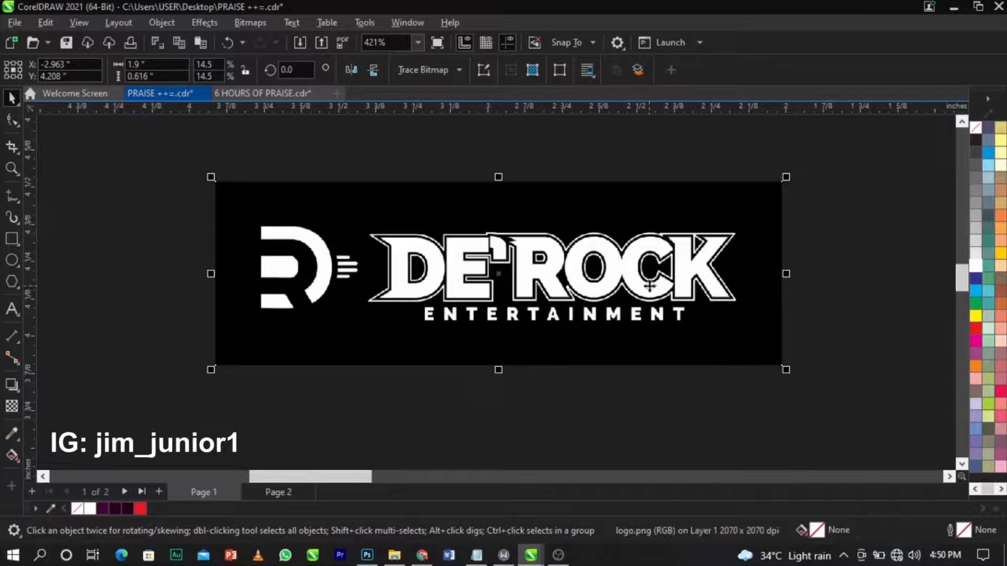
Convert the logo to a 300 dpi bitmap.
{"action": "left_click", "coordinate": [252, 26]}
{"action": "left_click", "coordinate": [264, 39]}
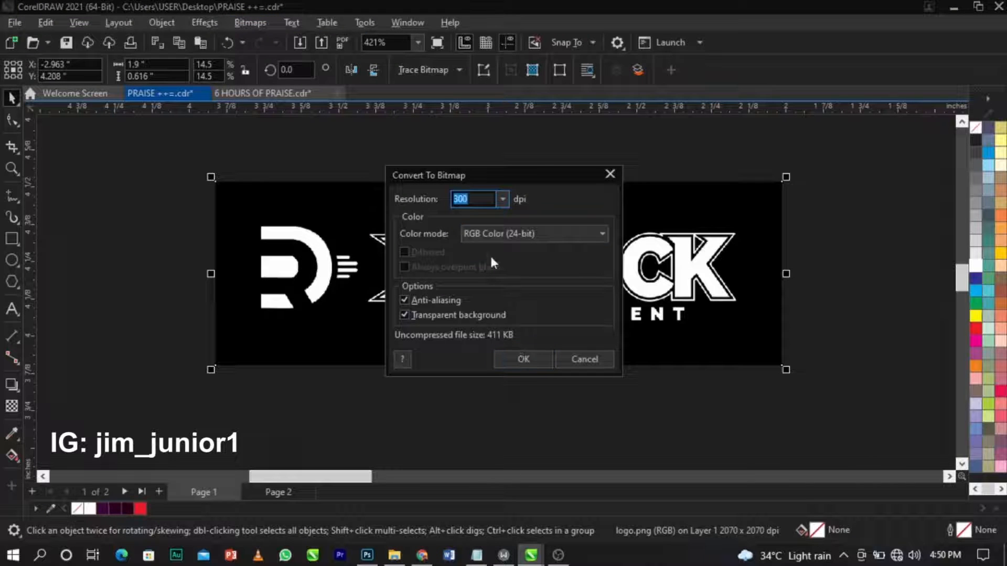
{"action": "left_click", "coordinate": [597, 361]}
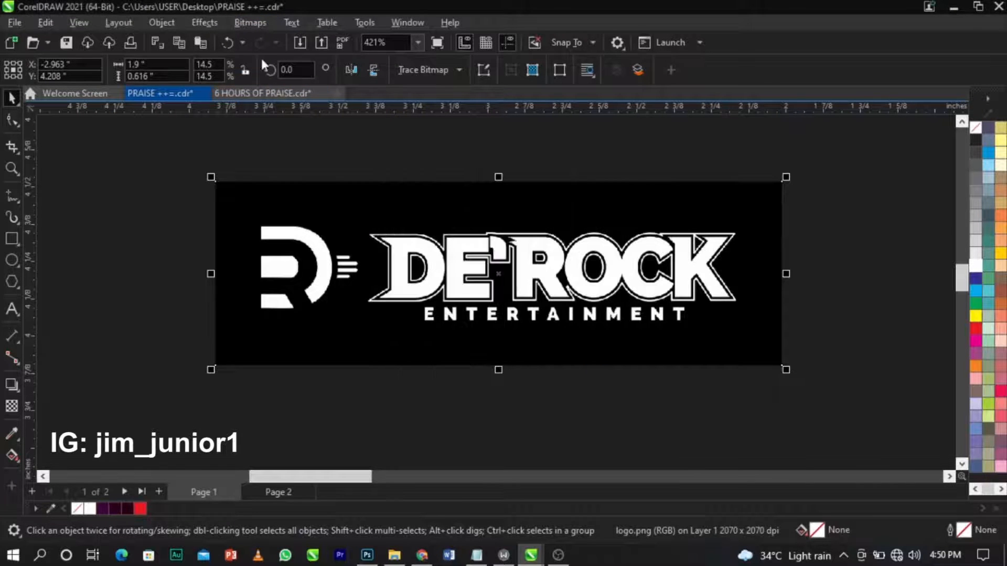
{"action": "left_click", "coordinate": [257, 25]}
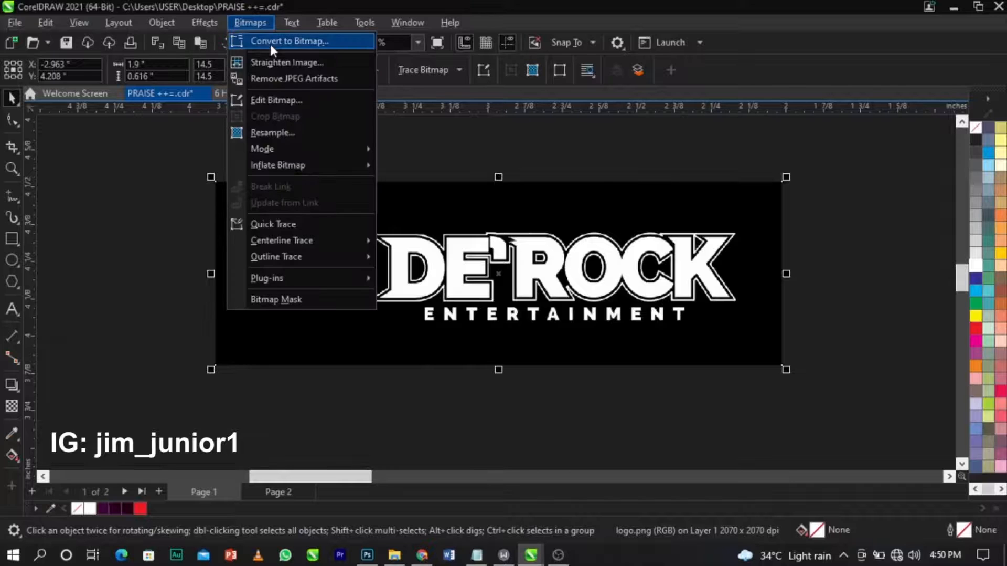
{"action": "left_click", "coordinate": [270, 42]}
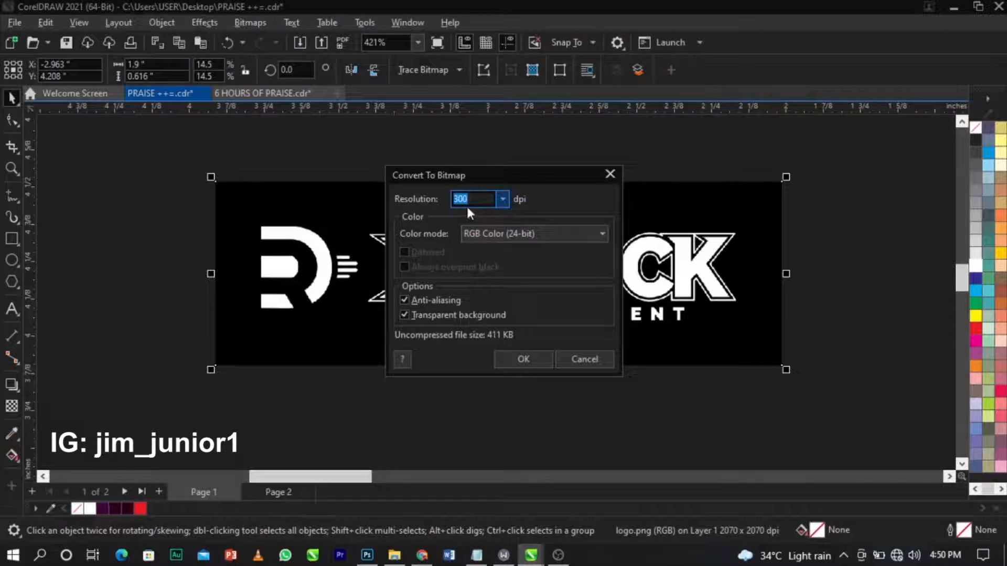
{"action": "left_click", "coordinate": [534, 358]}
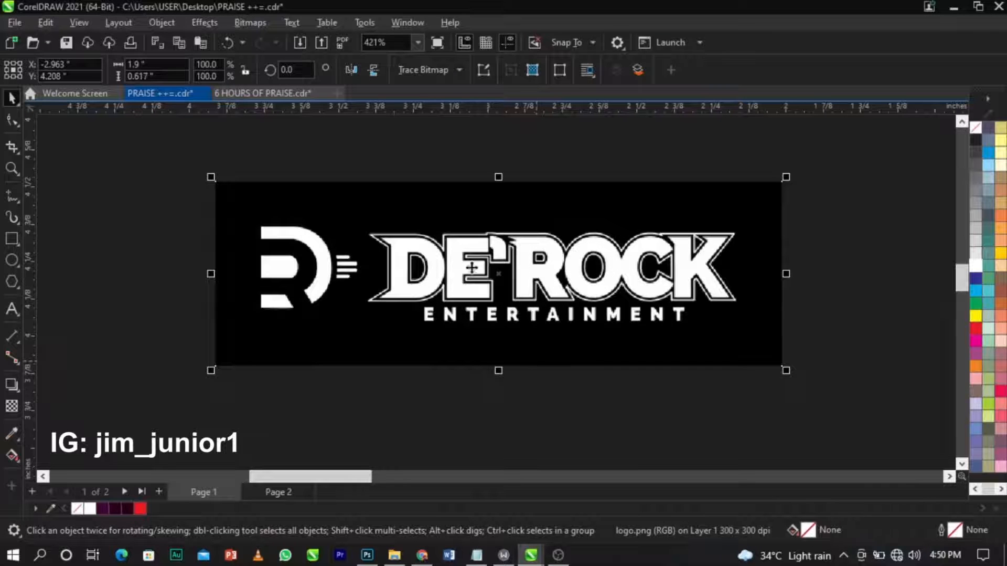
Change the logo bitmap to Black and White (1-bit) Line Art at threshold 117.
{"action": "left_click", "coordinate": [260, 24]}
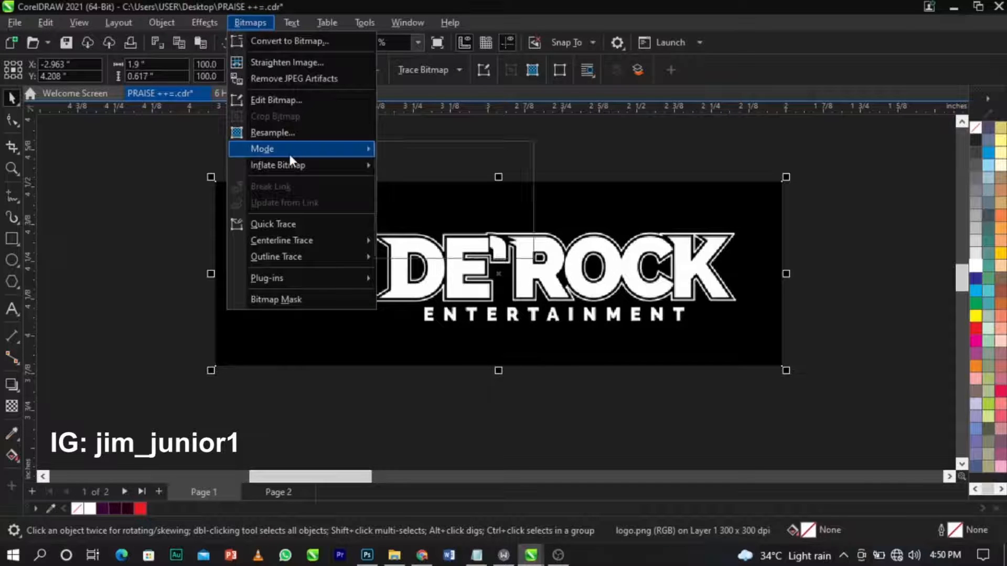
{"action": "mouse_move", "coordinate": [288, 151]}
{"action": "left_click", "coordinate": [412, 157]}
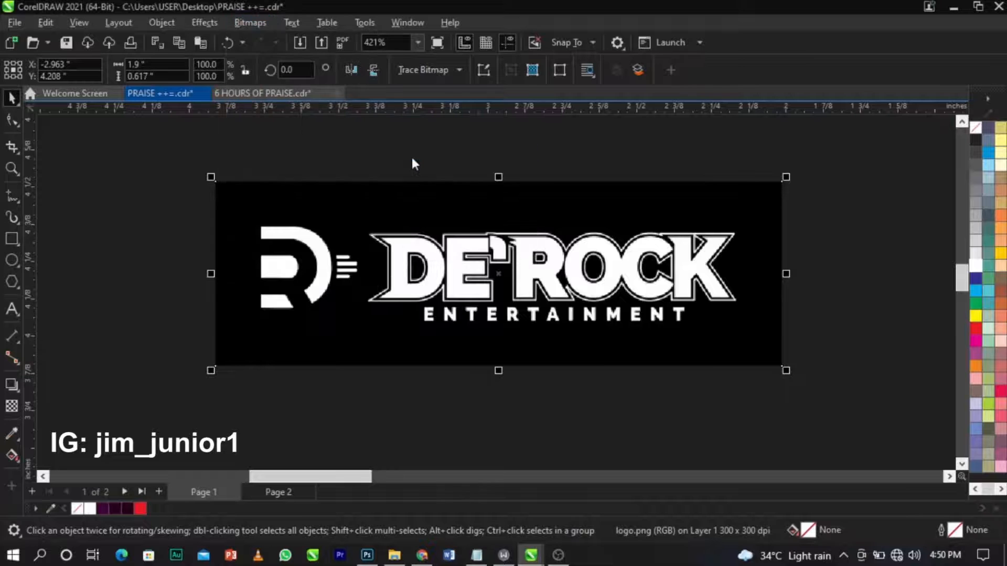
{"action": "left_click_drag", "start_coordinate": [537, 394], "coordinate": [487, 392]}
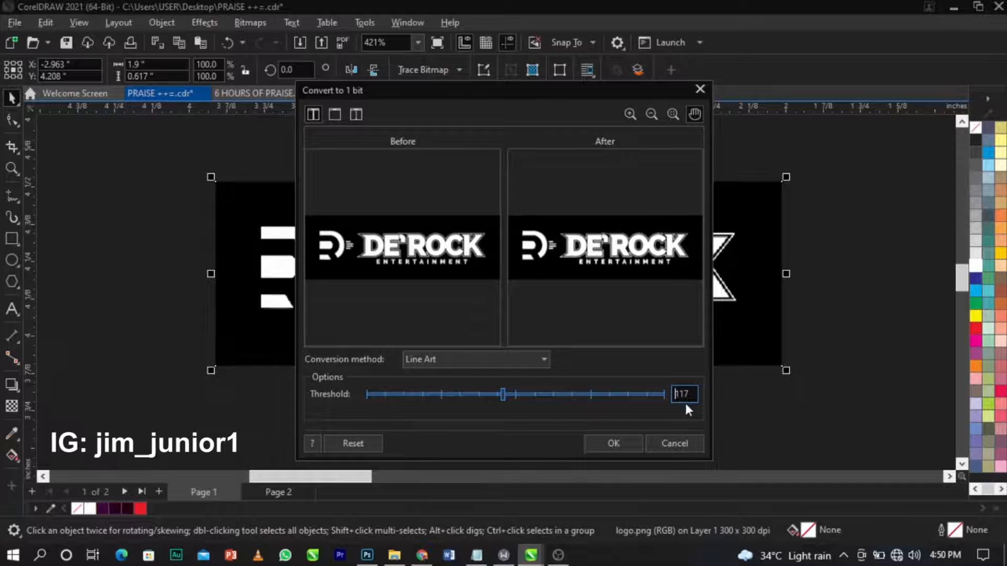
{"action": "left_click", "coordinate": [457, 360]}
{"action": "left_click", "coordinate": [457, 360]}
{"action": "left_click", "coordinate": [409, 252]}
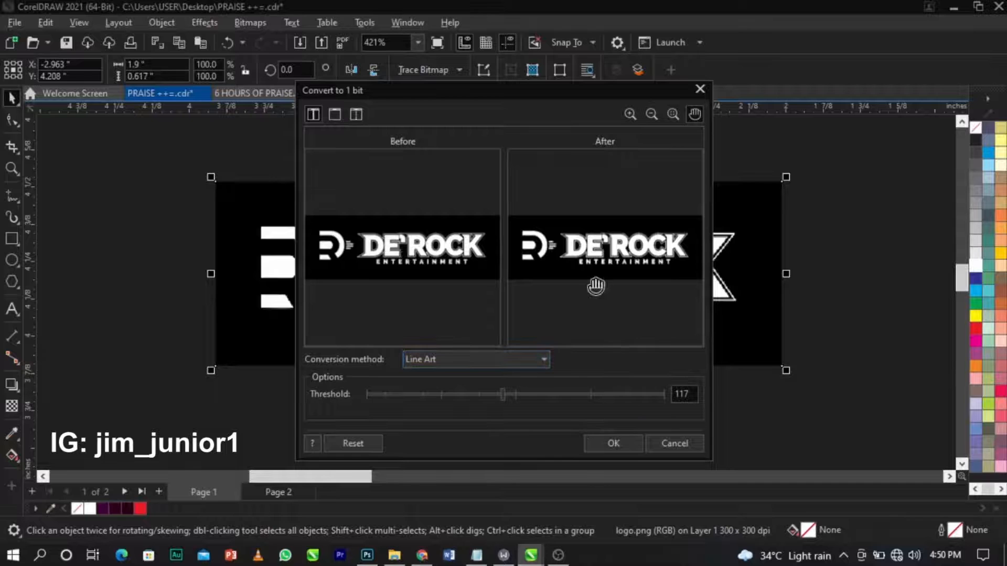
{"action": "left_click", "coordinate": [613, 443]}
{"action": "left_click", "coordinate": [622, 456]}
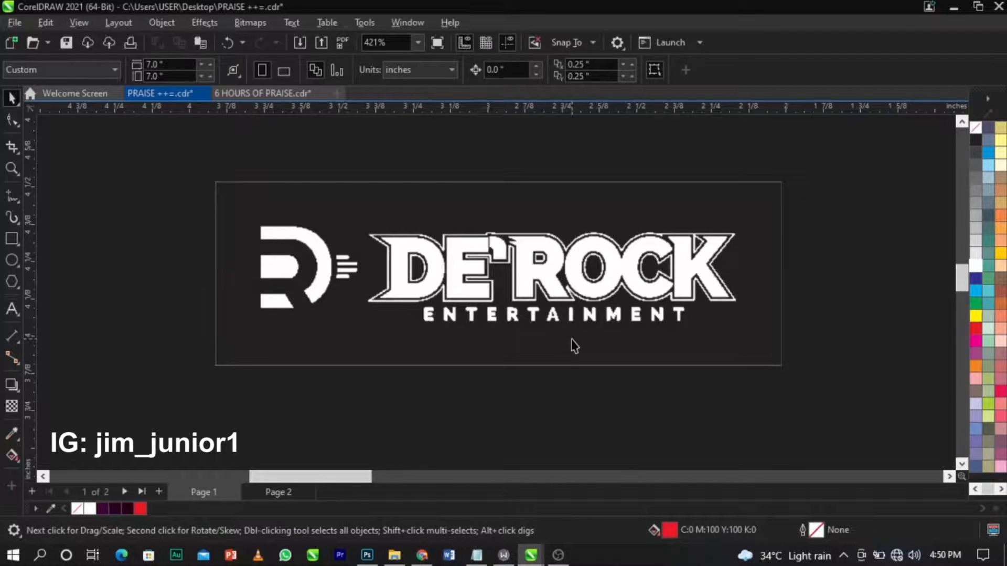
Enlarge the De'Rock logo bitmap to about 185%.
{"action": "scroll", "coordinate": [574, 345], "scroll_direction": "down", "scroll_amount": 4}
{"action": "left_click", "coordinate": [521, 284]}
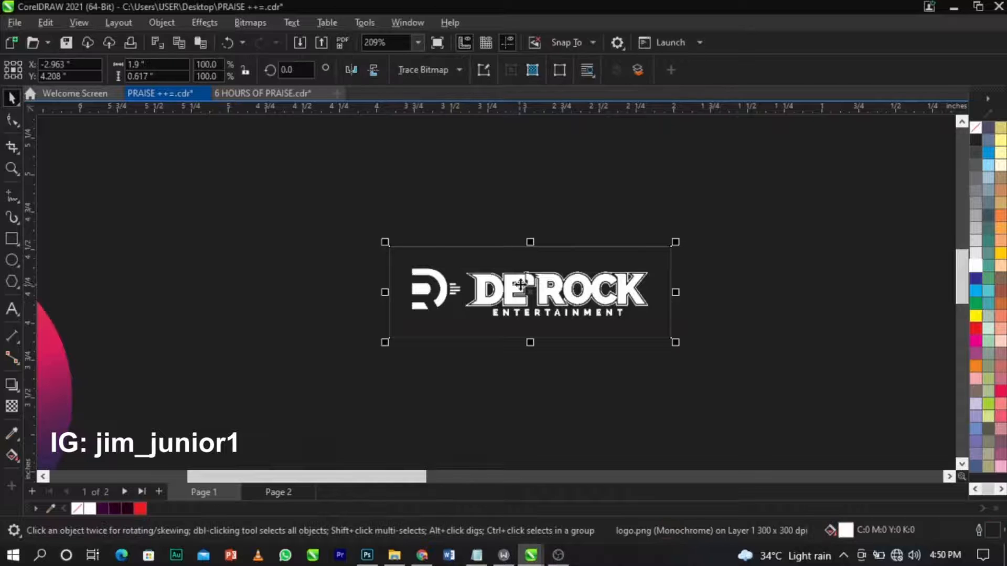
{"action": "left_click_drag", "start_coordinate": [677, 343], "coordinate": [796, 414]}
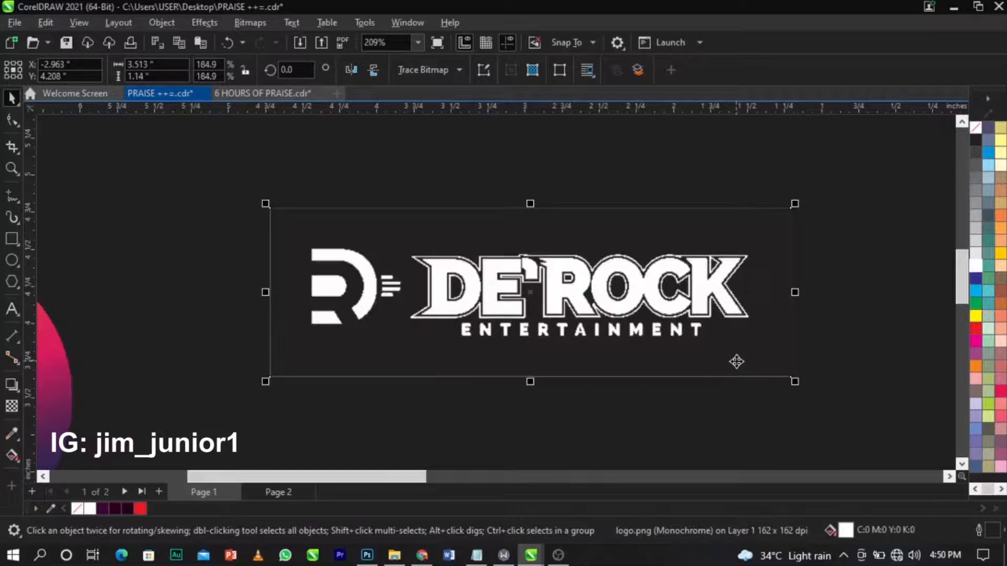
Trace the logo as a Line Art outline trace, with background removal set to Specify.
{"action": "left_click", "coordinate": [444, 74]}
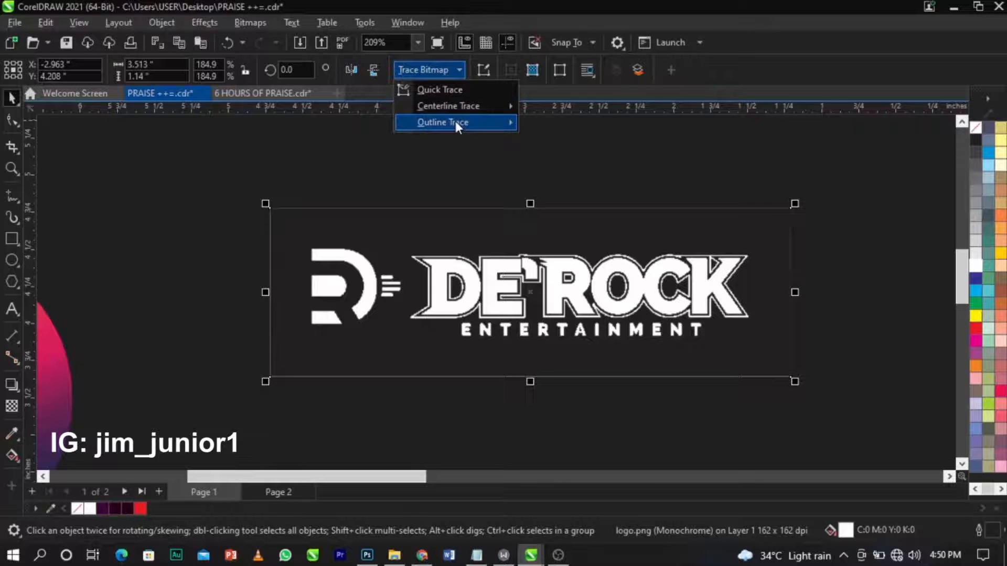
{"action": "mouse_move", "coordinate": [471, 120]}
{"action": "left_click", "coordinate": [575, 127]}
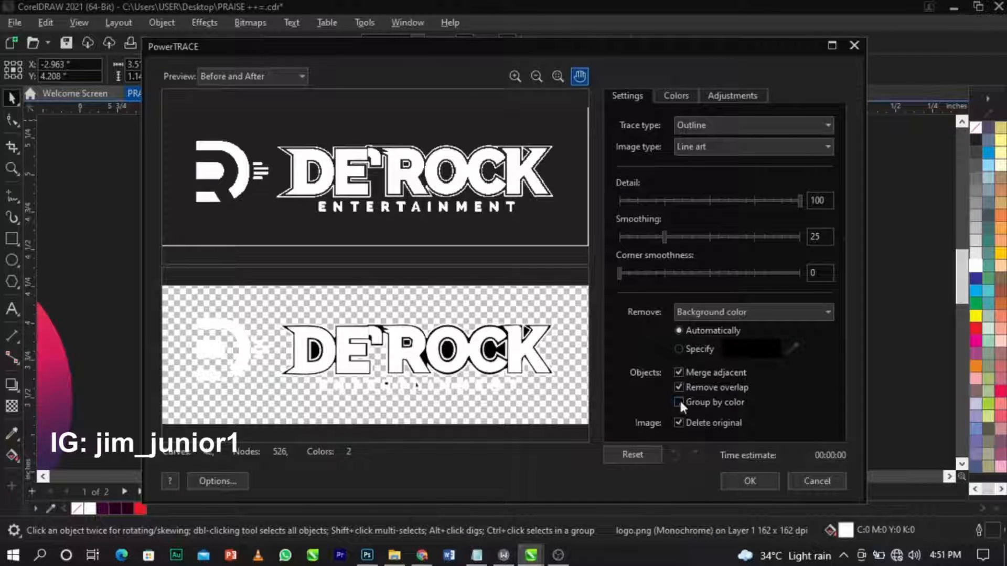
{"action": "left_click", "coordinate": [678, 348]}
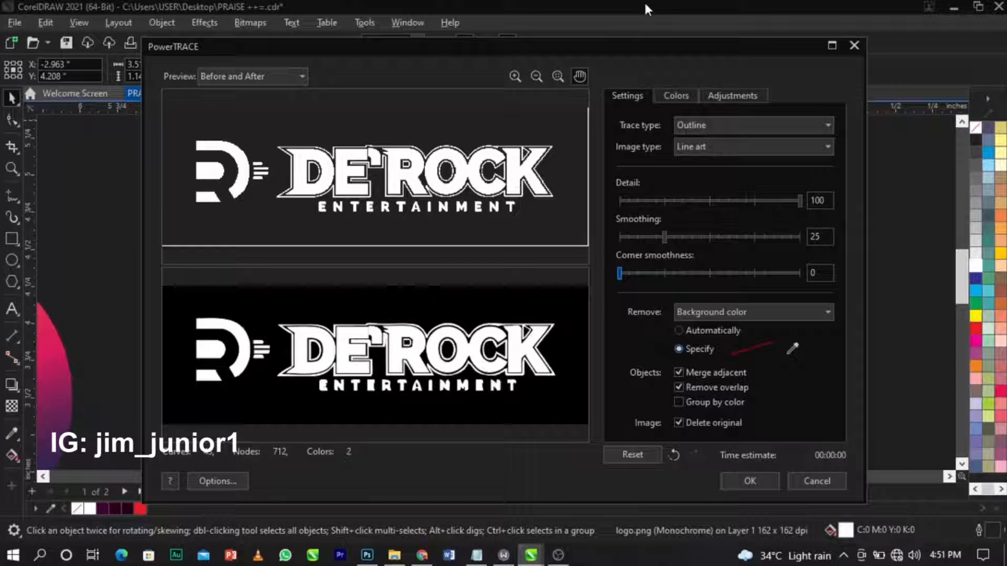
{"action": "left_click", "coordinate": [739, 487]}
Ungroup the traced logo and delete its black background rectangle.
{"action": "scroll", "coordinate": [603, 304], "scroll_direction": "down", "scroll_amount": 2}
{"action": "left_click", "coordinate": [564, 73]}
{"action": "left_click", "coordinate": [641, 229]}
{"action": "left_click", "coordinate": [634, 272]}
{"action": "key", "text": "Delete"}
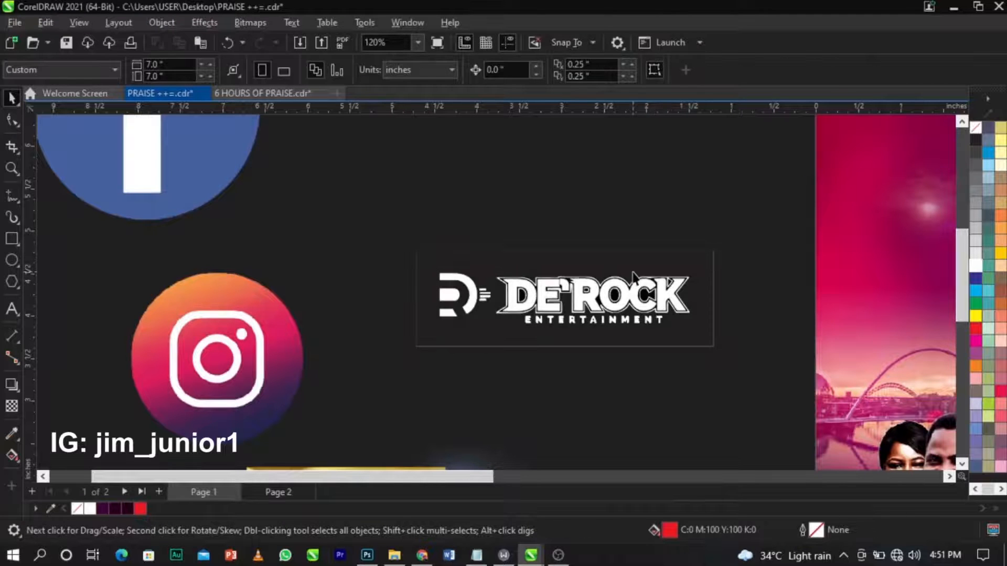
Delete the leftover trace pieces: the faint rectangle, the O's counter, the C's outline and the black backing.
{"action": "left_click", "coordinate": [694, 331]}
{"action": "key", "text": "Delete"}
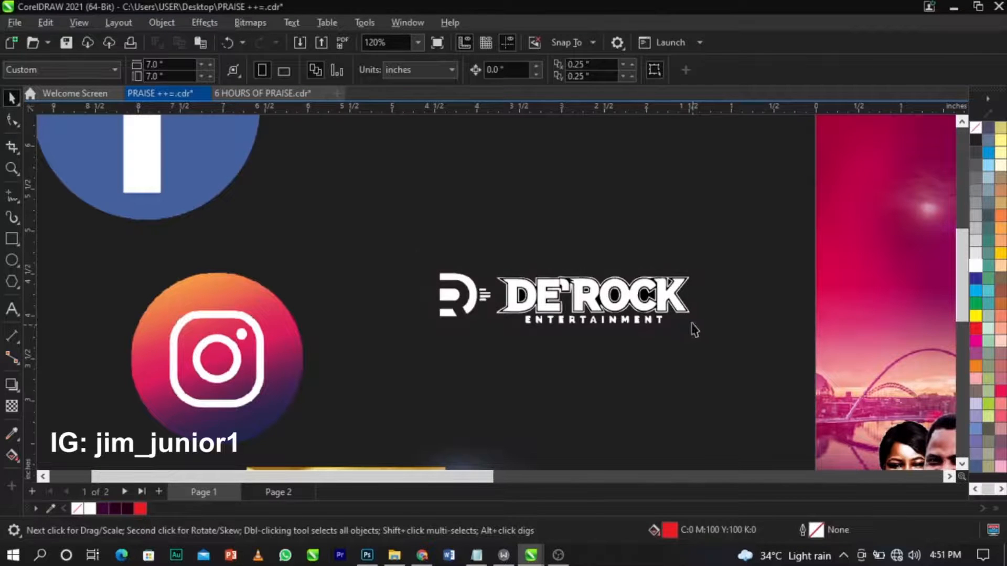
{"action": "left_click", "coordinate": [662, 302]}
{"action": "left_click", "coordinate": [600, 231]}
{"action": "scroll", "coordinate": [606, 292], "scroll_direction": "up", "scroll_amount": 1}
{"action": "left_click", "coordinate": [619, 300]}
{"action": "key", "text": "Delete"}
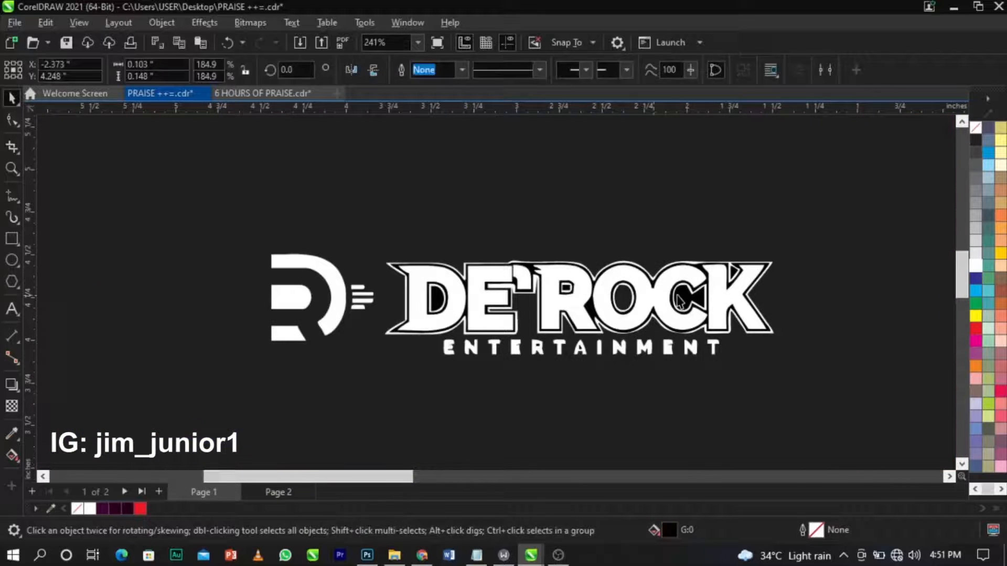
{"action": "left_click", "coordinate": [688, 295]}
{"action": "key", "text": "Delete"}
{"action": "scroll", "coordinate": [690, 299], "scroll_direction": "up", "scroll_amount": 1}
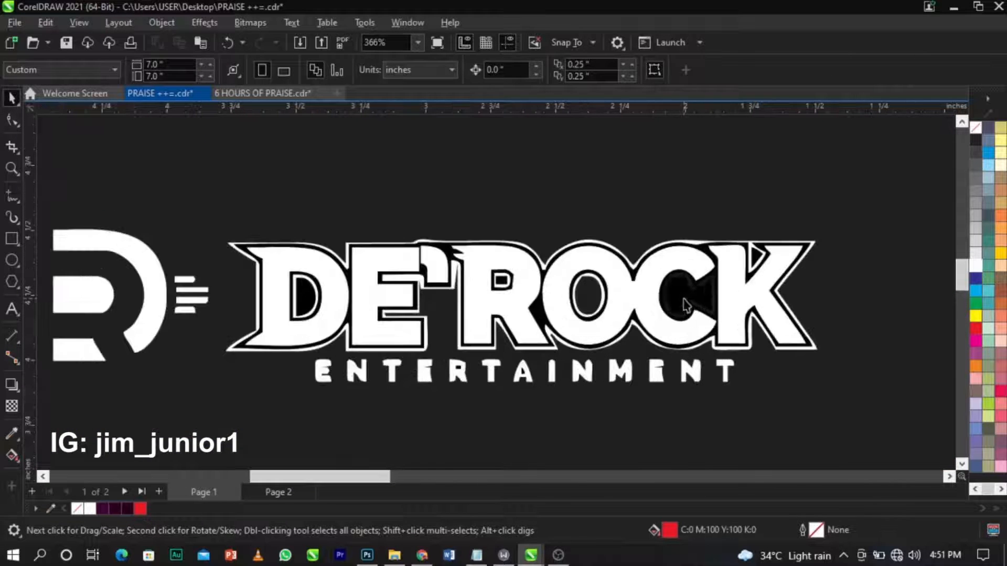
{"action": "left_click", "coordinate": [702, 248]}
{"action": "key", "text": "Delete"}
Undo the trace edits to restore the original colour logo bitmap.
{"action": "scroll", "coordinate": [606, 271], "scroll_direction": "up", "scroll_amount": 1}
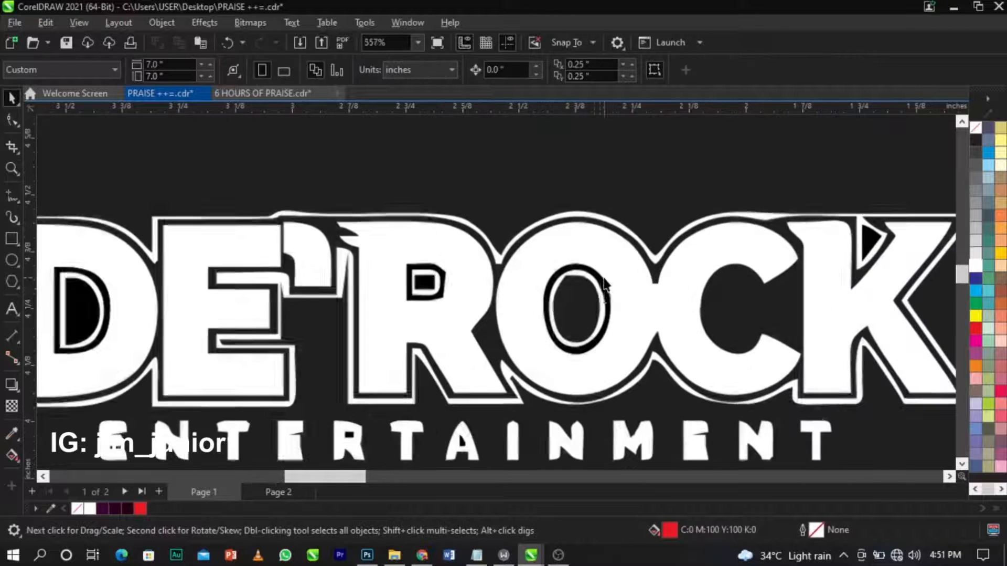
{"action": "scroll", "coordinate": [551, 257], "scroll_direction": "down", "scroll_amount": 1}
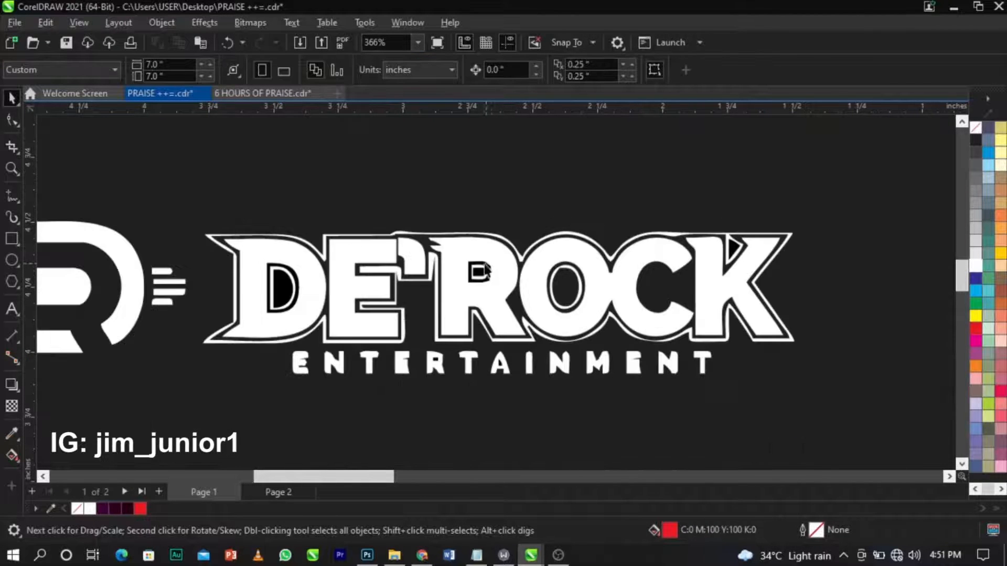
{"action": "scroll", "coordinate": [485, 271], "scroll_direction": "down", "scroll_amount": 2}
{"action": "scroll", "coordinate": [779, 260], "scroll_direction": "up", "scroll_amount": 3}
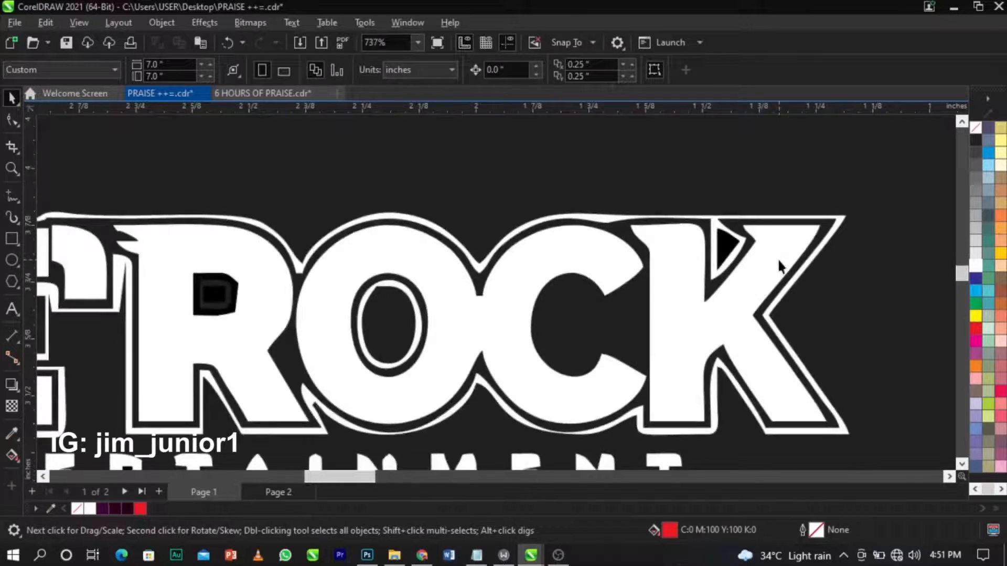
{"action": "scroll", "coordinate": [763, 235], "scroll_direction": "up", "scroll_amount": 2}
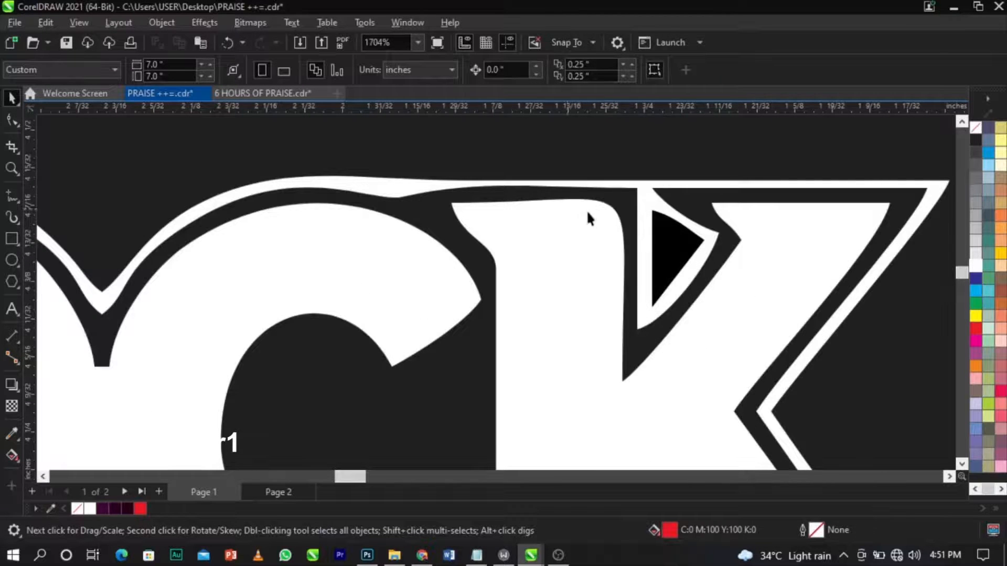
{"action": "scroll", "coordinate": [602, 228], "scroll_direction": "down", "scroll_amount": 3}
{"action": "key", "text": "ctrl+z"}
{"action": "key", "text": "ctrl+z"}
{"action": "key", "text": "ctrl+z"}
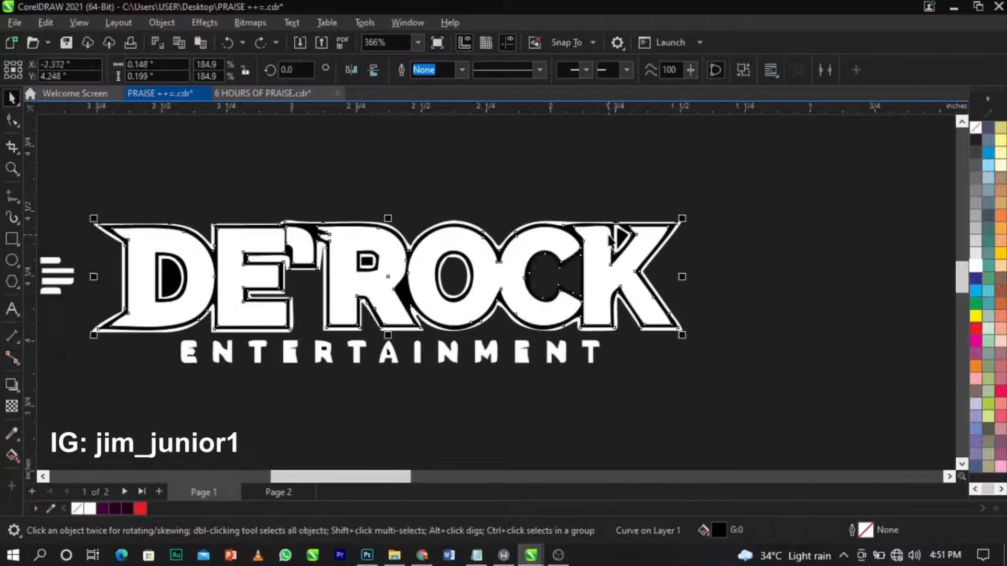
{"action": "left_click", "coordinate": [611, 242]}
{"action": "scroll", "coordinate": [611, 241], "scroll_direction": "down", "scroll_amount": 2}
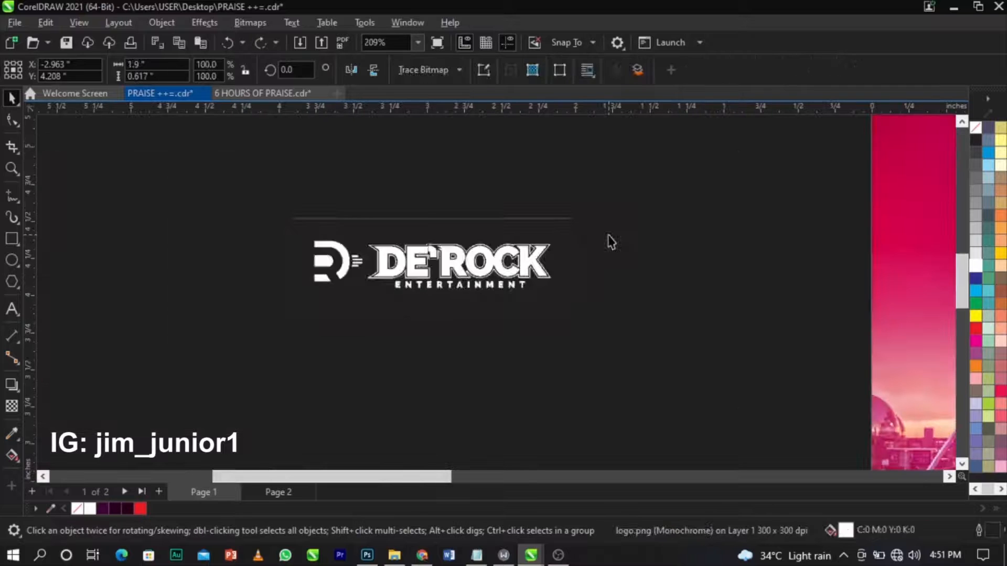
{"action": "scroll", "coordinate": [609, 240], "scroll_direction": "down", "scroll_amount": 2}
{"action": "scroll", "coordinate": [606, 241], "scroll_direction": "up", "scroll_amount": 2}
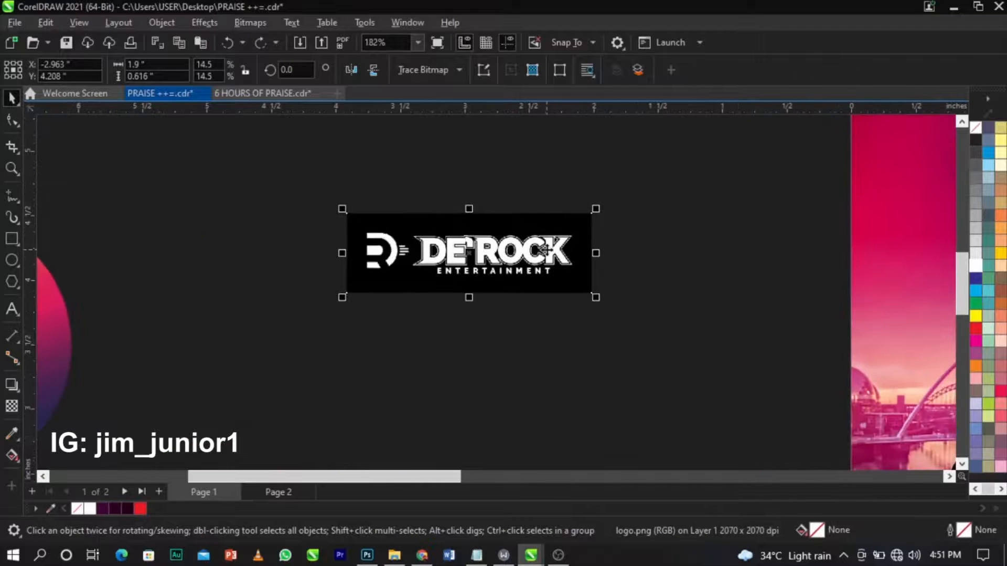
{"action": "scroll", "coordinate": [551, 245], "scroll_direction": "up", "scroll_amount": 3}
{"action": "key", "text": "ctrl+z"}
{"action": "scroll", "coordinate": [547, 249], "scroll_direction": "down", "scroll_amount": 9}
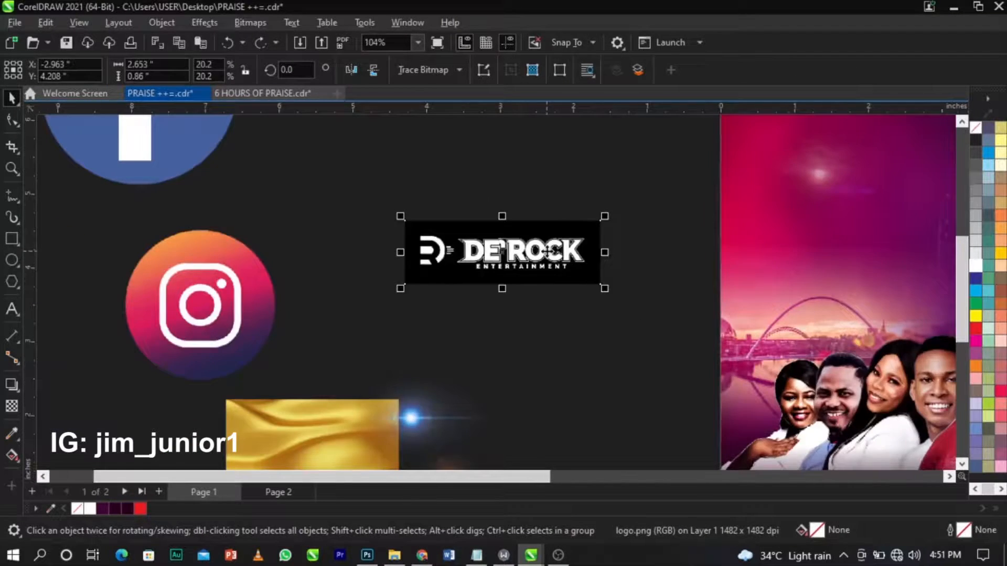
{"action": "key", "text": "ctrl+z"}
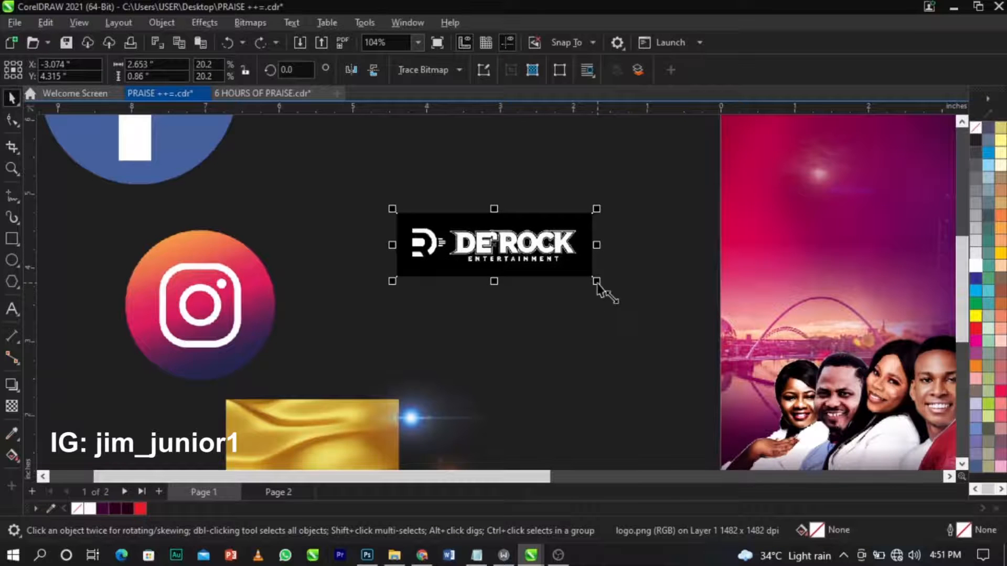
{"action": "key", "text": "ctrl+z"}
Scale the De'Rock logo to about 7.764 inches wide and move it up-left, away from the icons.
{"action": "left_click", "coordinate": [349, 218], "text": "ctrl"}
{"action": "left_click", "coordinate": [480, 252]}
{"action": "left_click_drag", "start_coordinate": [597, 283], "coordinate": [777, 381]}
{"action": "scroll", "coordinate": [540, 271], "scroll_direction": "down", "scroll_amount": 3}
{"action": "left_click_drag", "start_coordinate": [569, 286], "coordinate": [303, 216]}
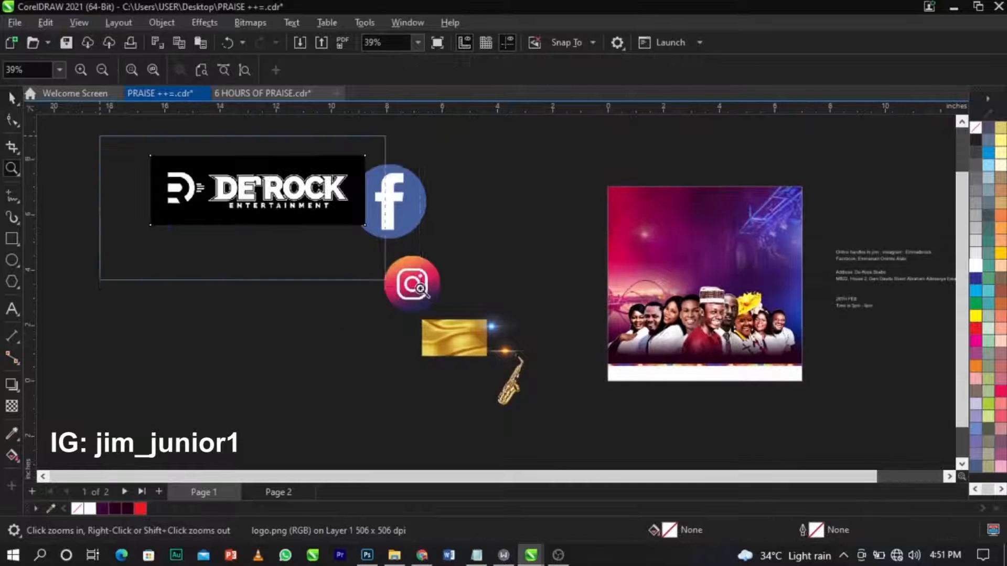
{"action": "scroll", "coordinate": [321, 259], "scroll_direction": "up", "scroll_amount": 5}
{"action": "scroll", "coordinate": [412, 310], "scroll_direction": "up", "scroll_amount": 2}
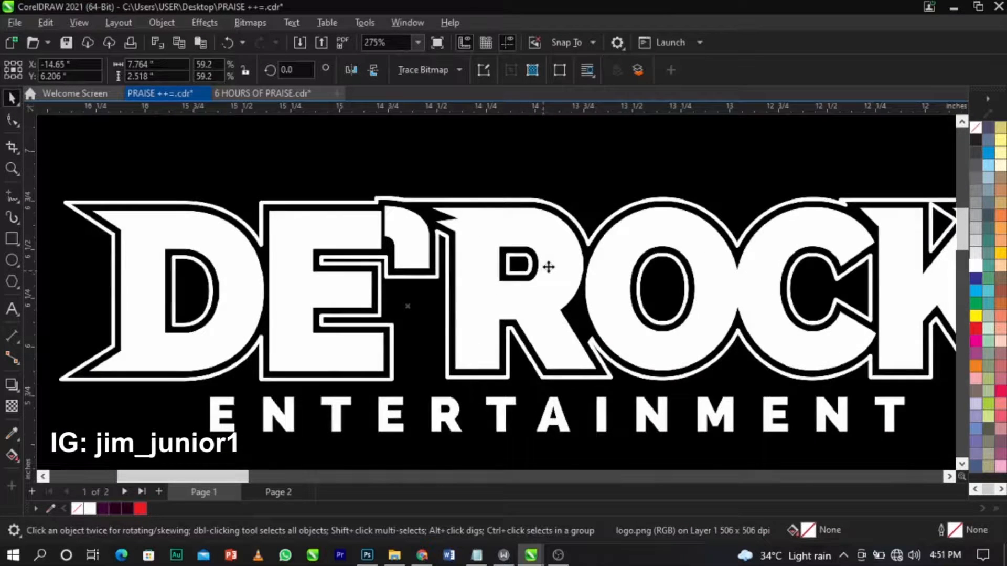
{"action": "scroll", "coordinate": [551, 261], "scroll_direction": "down", "scroll_amount": 5}
{"action": "left_click_drag", "start_coordinate": [592, 293], "coordinate": [546, 310]}
Zoom in on the logo and nudge it slightly right and down.
{"action": "key", "text": "z"}
{"action": "left_click_drag", "start_coordinate": [271, 245], "coordinate": [726, 400]}
{"action": "key", "text": "space"}
{"action": "left_click_drag", "start_coordinate": [598, 271], "coordinate": [601, 282]}
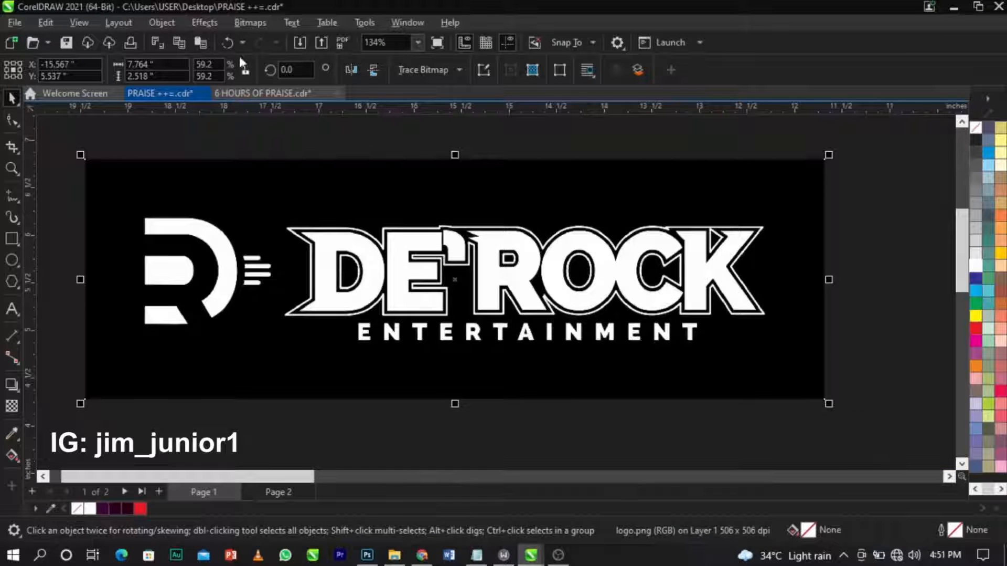
{"action": "left_click", "coordinate": [417, 65]}
Trace the DE'ROCK logo with Outline Trace > Line Art at detail 88 and accept it.
{"action": "mouse_move", "coordinate": [435, 120]}
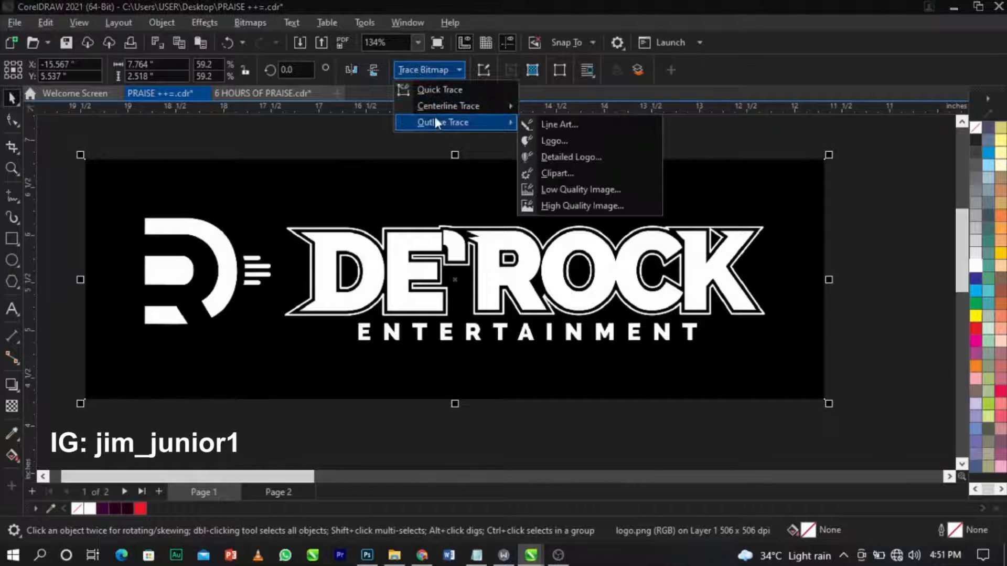
{"action": "left_click", "coordinate": [533, 124]}
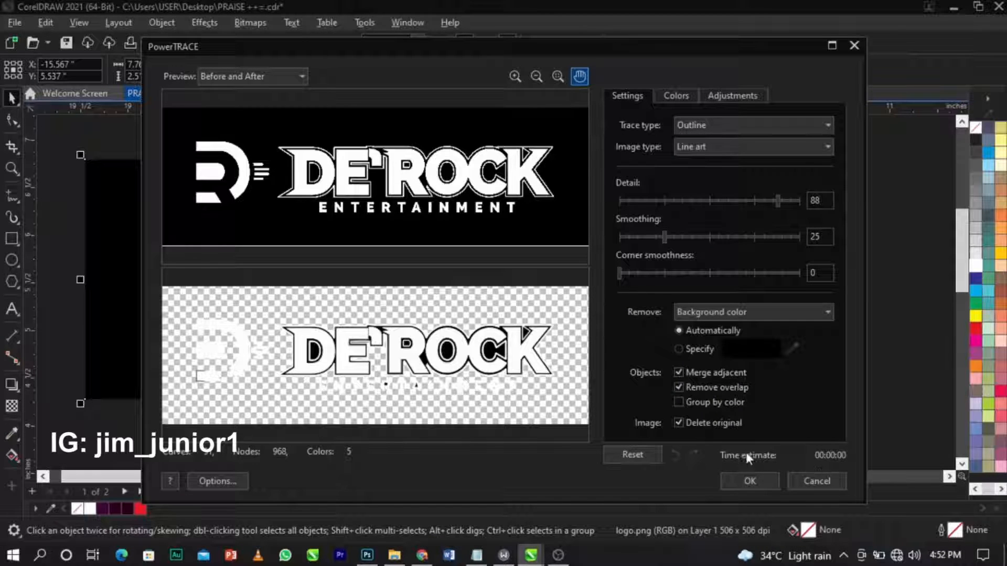
{"action": "left_click", "coordinate": [762, 481]}
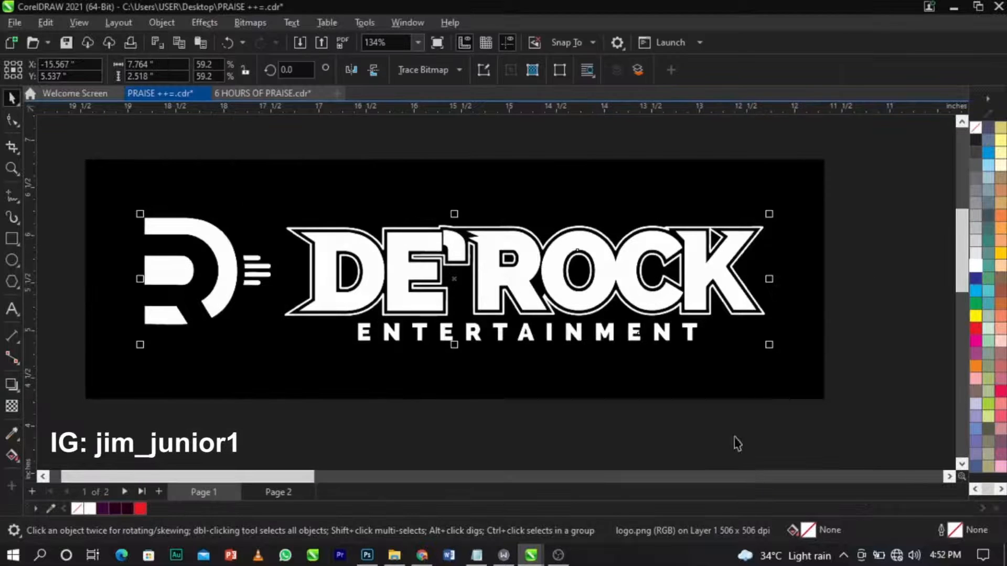
Move the original black logo bitmap off the trace and delete it.
{"action": "left_click", "coordinate": [553, 243]}
{"action": "scroll", "coordinate": [553, 244], "scroll_direction": "up", "scroll_amount": 4}
{"action": "scroll", "coordinate": [556, 242], "scroll_direction": "down", "scroll_amount": 2}
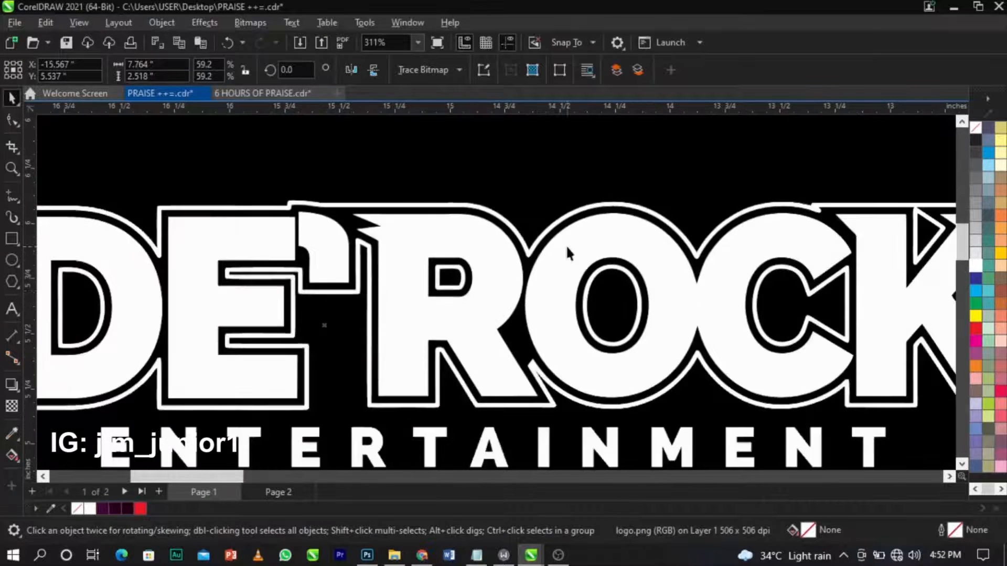
{"action": "scroll", "coordinate": [565, 244], "scroll_direction": "up", "scroll_amount": 2}
{"action": "scroll", "coordinate": [858, 297], "scroll_direction": "down", "scroll_amount": 3}
{"action": "scroll", "coordinate": [805, 259], "scroll_direction": "up", "scroll_amount": 2}
{"action": "scroll", "coordinate": [770, 264], "scroll_direction": "down", "scroll_amount": 5}
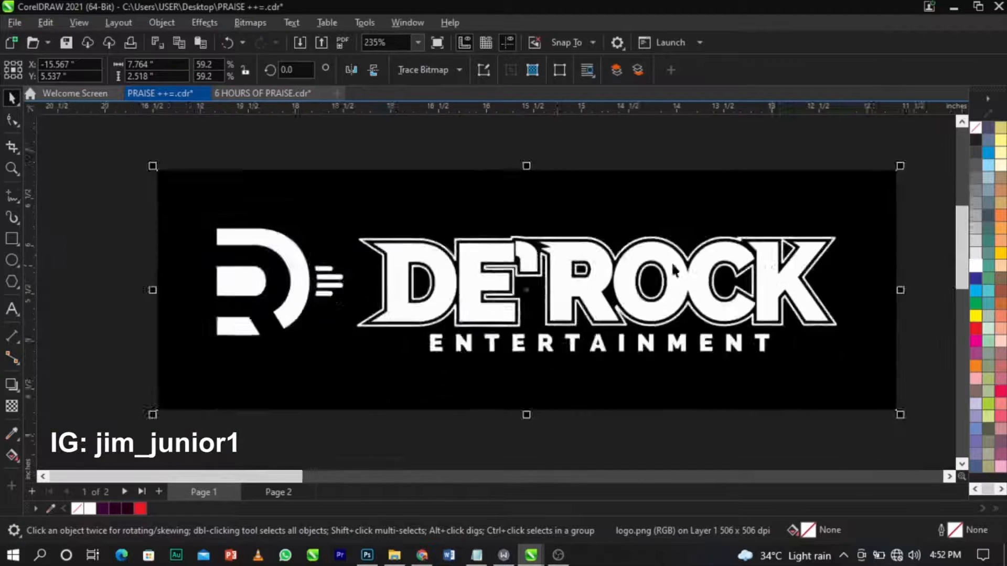
{"action": "scroll", "coordinate": [572, 270], "scroll_direction": "up", "scroll_amount": 3}
{"action": "scroll", "coordinate": [533, 210], "scroll_direction": "down", "scroll_amount": 2}
{"action": "left_click_drag", "start_coordinate": [567, 343], "coordinate": [562, 406]}
{"action": "key", "text": "Delete"}
Reselect the traced DE'ROCK logo group and ungroup it into separate shapes.
{"action": "scroll", "coordinate": [472, 289], "scroll_direction": "up", "scroll_amount": 2}
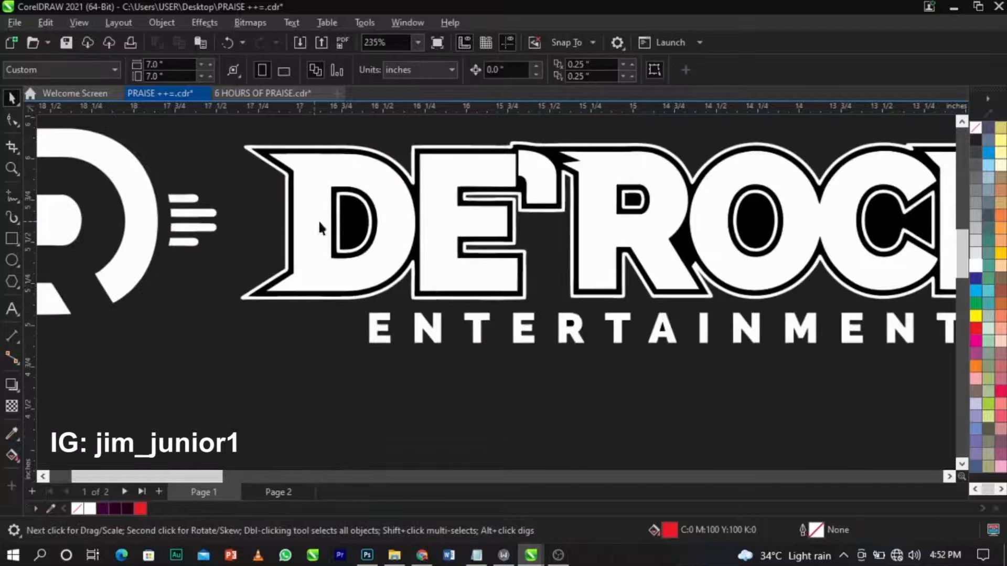
{"action": "left_click", "coordinate": [341, 223]}
{"action": "key", "text": "Delete"}
{"action": "key", "text": "ctrl+z"}
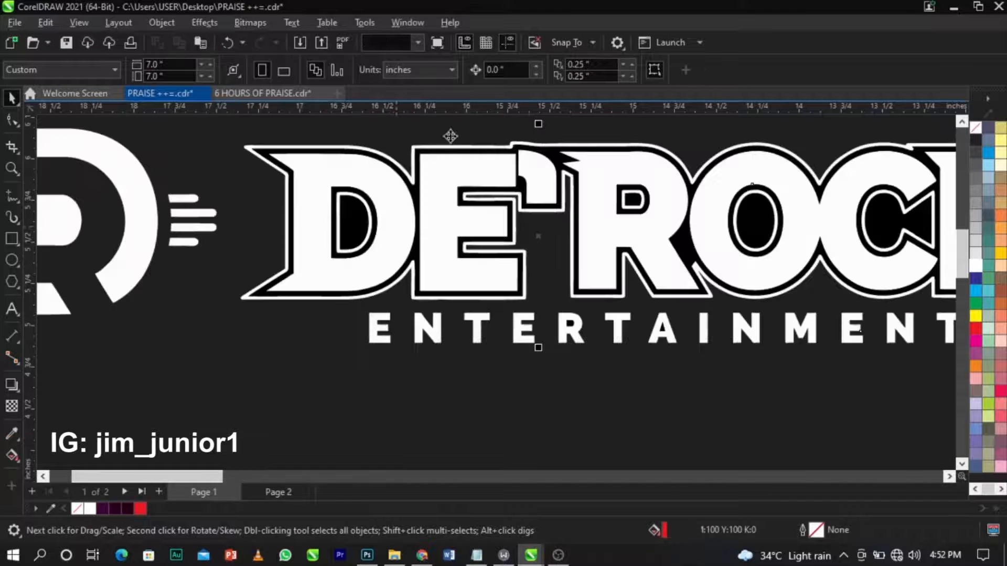
{"action": "left_click", "coordinate": [541, 135]}
{"action": "left_click", "coordinate": [547, 157]}
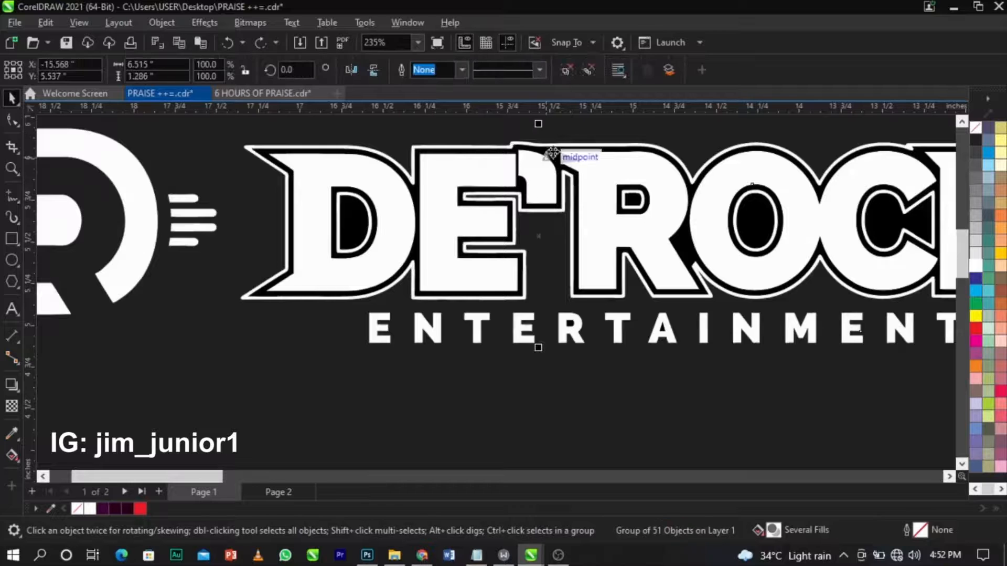
{"action": "left_click", "coordinate": [560, 130]}
Delete the black backing and the black fills in the D, C and O.
{"action": "left_click", "coordinate": [558, 154]}
{"action": "key", "text": "Delete"}
{"action": "left_click", "coordinate": [362, 225]}
{"action": "key", "text": "Delete"}
{"action": "left_click", "coordinate": [376, 222]}
{"action": "key", "text": "Delete"}
{"action": "scroll", "coordinate": [271, 171], "scroll_direction": "down", "scroll_amount": 3}
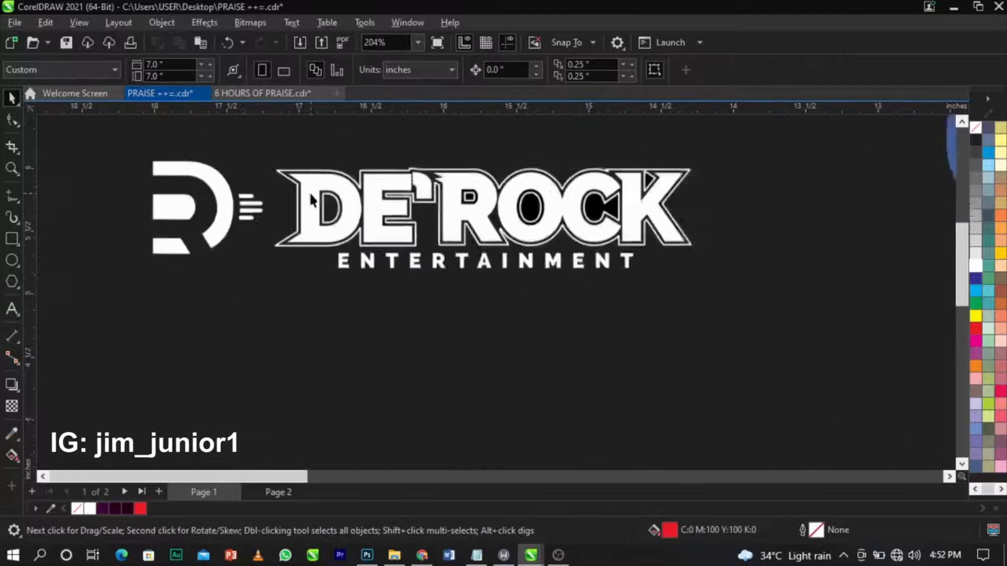
{"action": "scroll", "coordinate": [553, 213], "scroll_direction": "up", "scroll_amount": 5}
{"action": "left_click", "coordinate": [512, 184]}
{"action": "key", "text": "Delete"}
{"action": "left_click", "coordinate": [308, 176]}
{"action": "key", "text": "Delete"}
{"action": "left_click", "coordinate": [326, 185]}
{"action": "key", "text": "Delete"}
Delete the black shapes in the R and K, then select the whole cleaned logo.
{"action": "scroll", "coordinate": [493, 212], "scroll_direction": "down", "scroll_amount": 2}
{"action": "scroll", "coordinate": [326, 184], "scroll_direction": "up", "scroll_amount": 5}
{"action": "left_click", "coordinate": [494, 216]}
{"action": "key", "text": "Delete"}
{"action": "scroll", "coordinate": [471, 256], "scroll_direction": "down", "scroll_amount": 2}
{"action": "scroll", "coordinate": [472, 251], "scroll_direction": "up", "scroll_amount": 2}
{"action": "left_click", "coordinate": [486, 245]}
{"action": "key", "text": "Delete"}
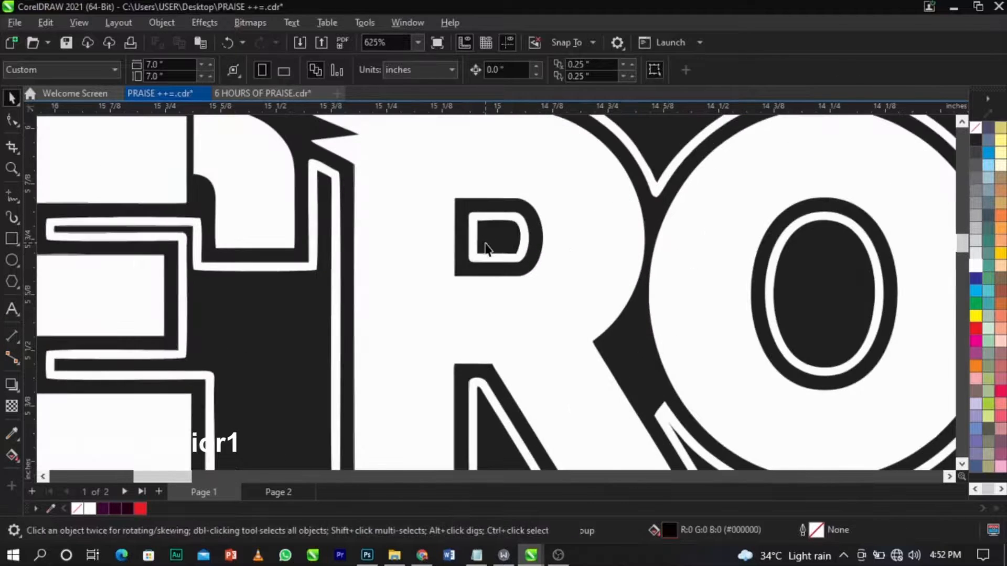
{"action": "scroll", "coordinate": [486, 245], "scroll_direction": "down", "scroll_amount": 5}
{"action": "scroll", "coordinate": [493, 221], "scroll_direction": "up", "scroll_amount": 3}
{"action": "scroll", "coordinate": [656, 296], "scroll_direction": "down", "scroll_amount": 2}
{"action": "scroll", "coordinate": [646, 224], "scroll_direction": "up", "scroll_amount": 4}
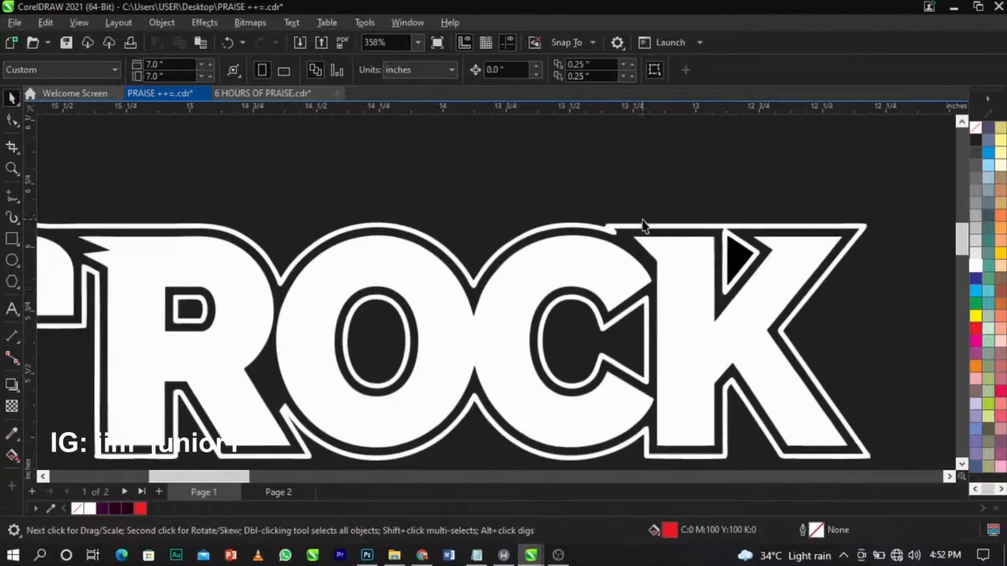
{"action": "left_click", "coordinate": [643, 210]}
{"action": "key", "text": "Delete"}
{"action": "scroll", "coordinate": [644, 210], "scroll_direction": "down", "scroll_amount": 4}
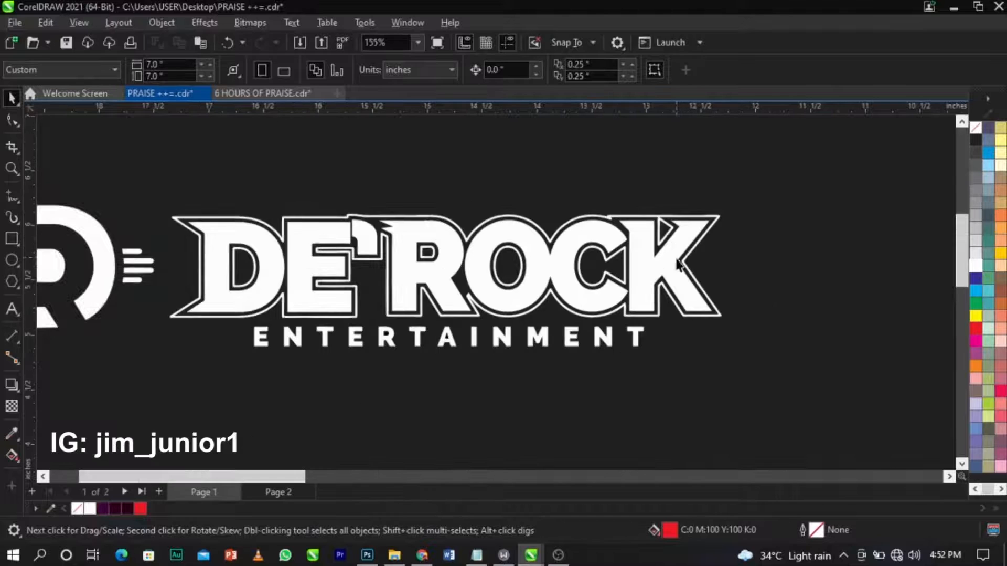
{"action": "scroll", "coordinate": [739, 276], "scroll_direction": "down", "scroll_amount": 2}
{"action": "left_click_drag", "start_coordinate": [746, 165], "coordinate": [150, 325]}
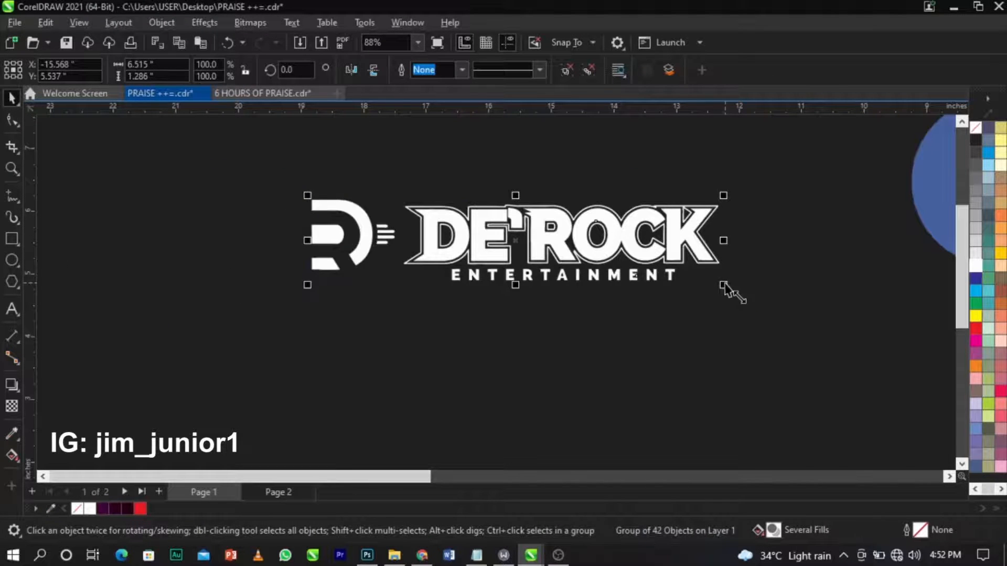
Scale the DE'ROCK logo down to about a fifth its size and drag it onto the flyer's top-left.
{"action": "left_click_drag", "start_coordinate": [726, 288], "coordinate": [391, 212]}
{"action": "scroll", "coordinate": [315, 268], "scroll_direction": "down", "scroll_amount": 6}
{"action": "mouse_move", "coordinate": [306, 249]}
{"action": "left_mouse_down"}
{"action": "mouse_move", "coordinate": [439, 279]}
{"action": "mouse_move", "coordinate": [497, 246]}
{"action": "left_mouse_up"}
{"action": "key", "text": "z"}
{"action": "left_click_drag", "start_coordinate": [487, 223], "coordinate": [583, 318]}
{"action": "scroll", "coordinate": [376, 221], "scroll_direction": "up", "scroll_amount": 1}
{"action": "key", "text": "space"}
{"action": "left_click_drag", "start_coordinate": [382, 195], "coordinate": [415, 191]}
{"action": "scroll", "coordinate": [419, 189], "scroll_direction": "up", "scroll_amount": 1}
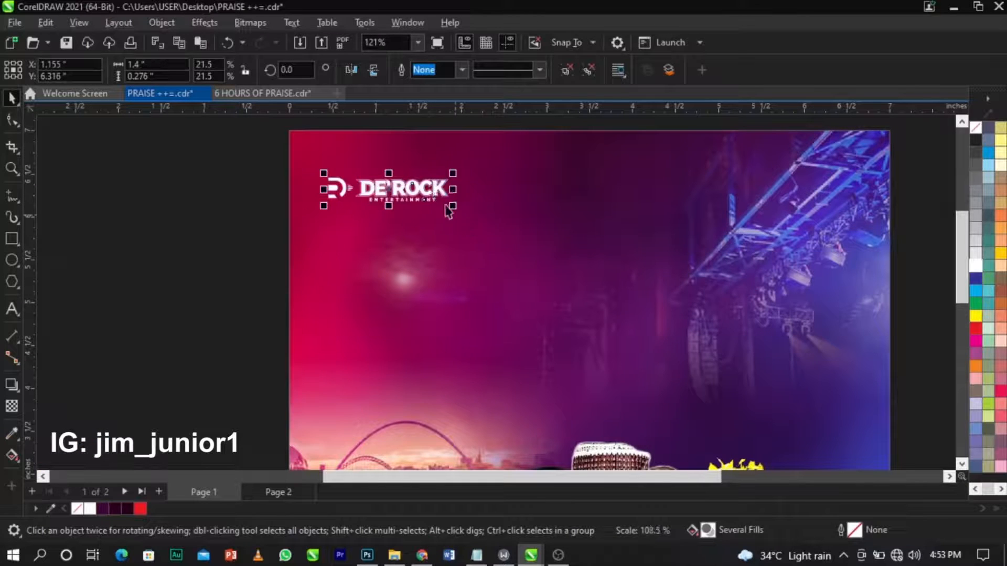
{"action": "left_click_drag", "start_coordinate": [452, 197], "coordinate": [456, 197]}
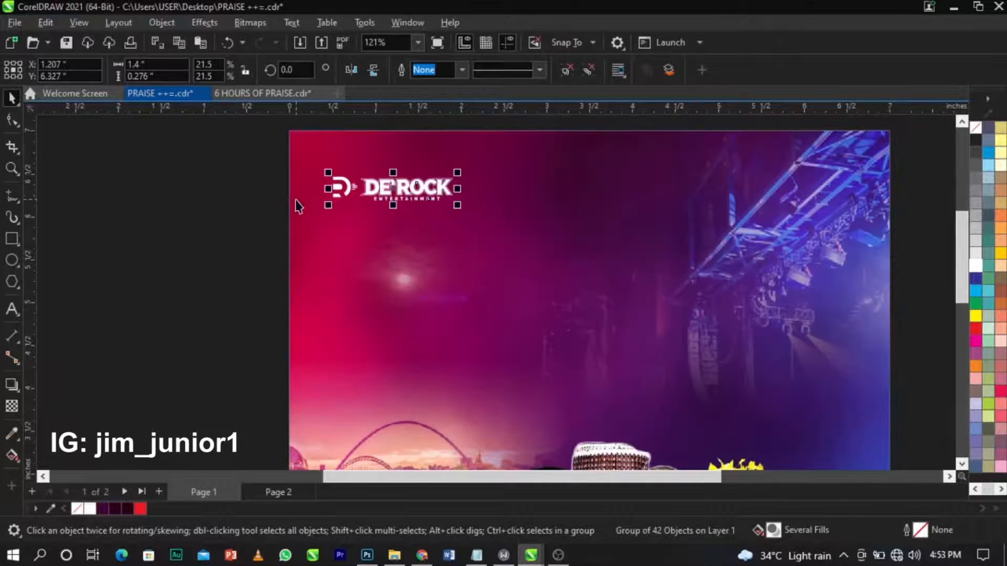
Try brown, teal, tan and peach fills on the logo before settling on white.
{"action": "left_click", "coordinate": [304, 204]}
{"action": "scroll", "coordinate": [373, 201], "scroll_direction": "down", "scroll_amount": 1}
{"action": "key", "text": "Escape"}
{"action": "scroll", "coordinate": [440, 181], "scroll_direction": "down", "scroll_amount": 1}
{"action": "key", "text": "z"}
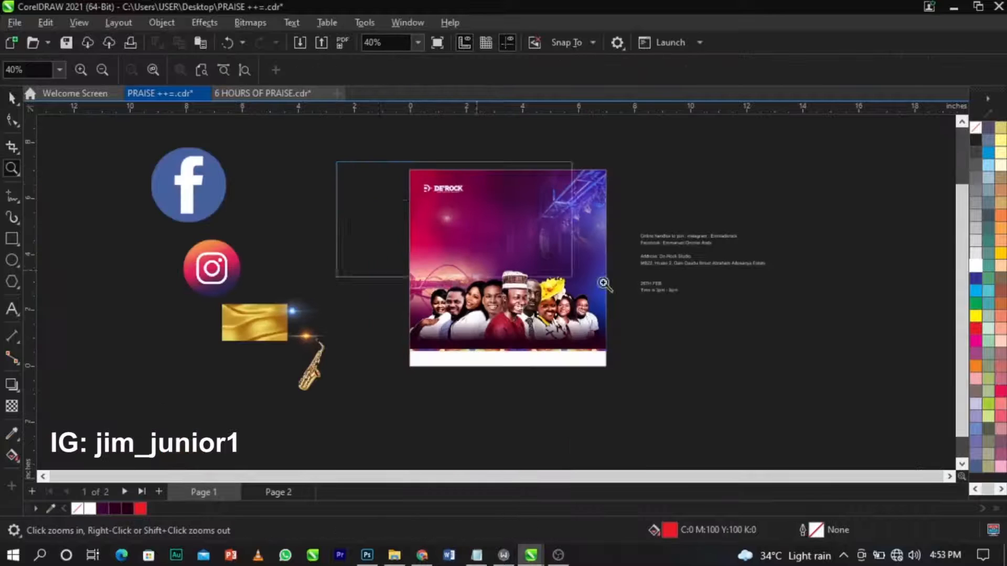
{"action": "left_click", "coordinate": [479, 239]}
{"action": "key", "text": "space"}
{"action": "left_click", "coordinate": [423, 198]}
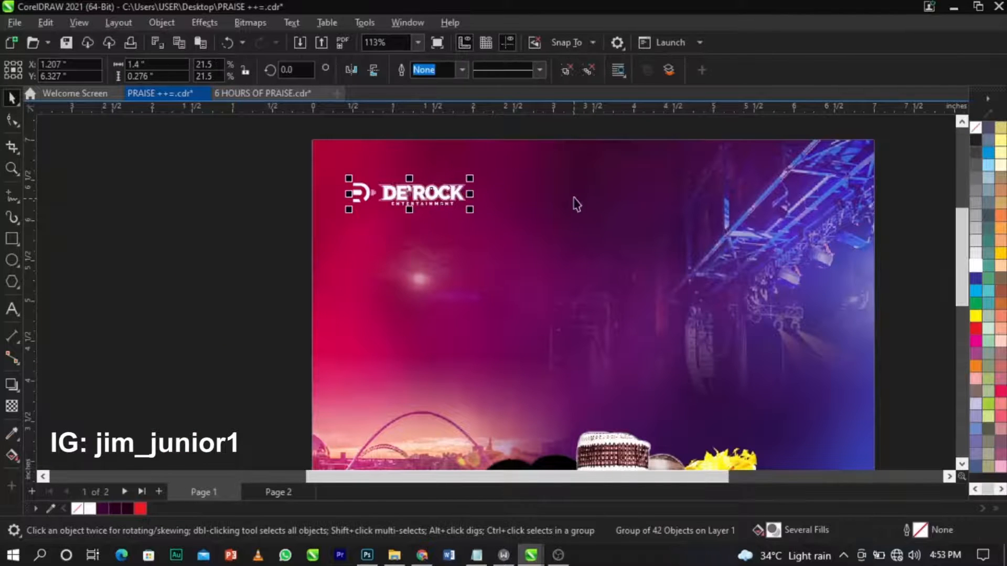
{"action": "left_click", "coordinate": [988, 227]}
{"action": "left_click", "coordinate": [1001, 178]}
{"action": "left_click", "coordinate": [1001, 265]}
{"action": "left_click", "coordinate": [989, 328]}
{"action": "left_click", "coordinate": [976, 328]}
{"action": "left_click", "coordinate": [976, 265]}
{"action": "left_click", "coordinate": [989, 227]}
{"action": "left_click", "coordinate": [1001, 265]}
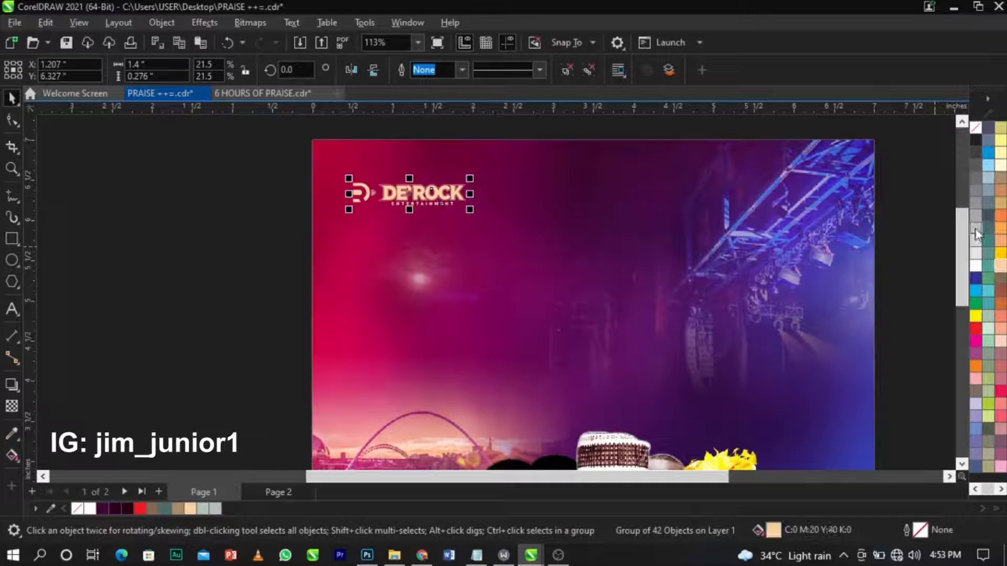
{"action": "left_click", "coordinate": [976, 265]}
{"action": "left_click", "coordinate": [203, 219]}
Zoom in to check the logo's placement, then zoom out to show the page and details text.
{"action": "key", "text": "F2"}
{"action": "left_click_drag", "start_coordinate": [275, 126], "coordinate": [654, 330]}
{"action": "key", "text": "space"}
{"action": "left_click", "coordinate": [505, 199]}
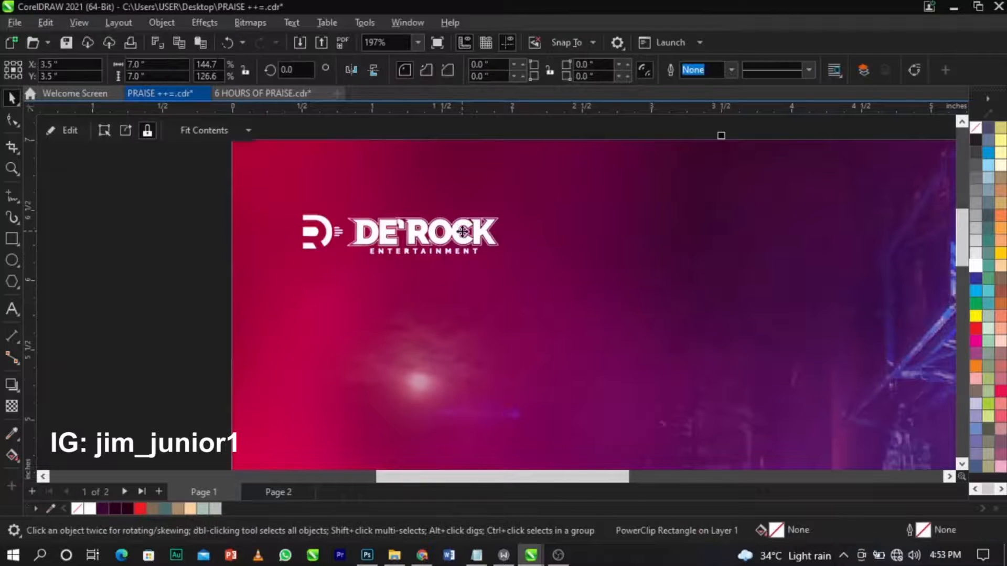
{"action": "left_click", "coordinate": [462, 231]}
{"action": "scroll", "coordinate": [517, 210], "scroll_direction": "down", "scroll_amount": 1}
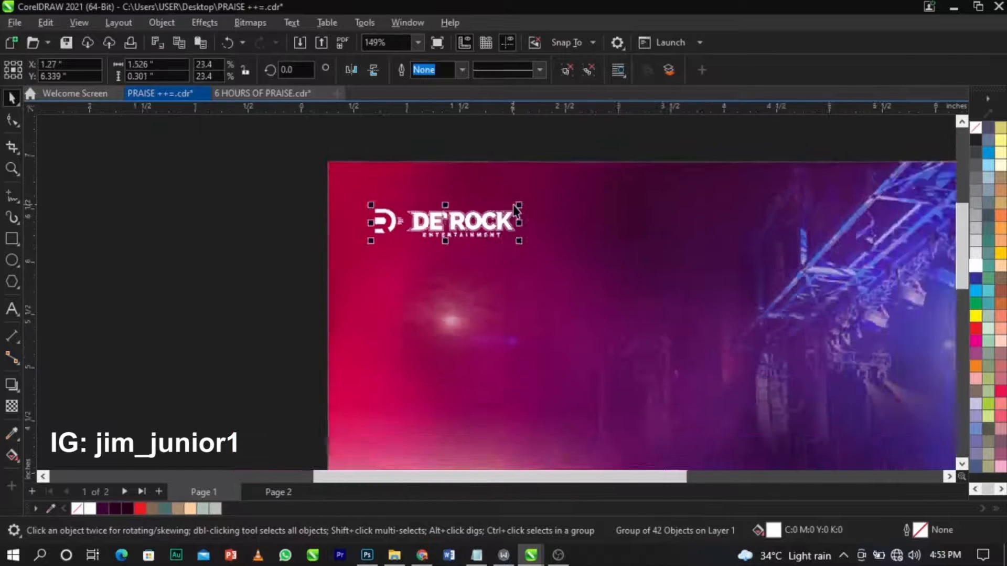
{"action": "scroll", "coordinate": [517, 209], "scroll_direction": "down", "scroll_amount": 3}
{"action": "key", "text": "Escape"}
{"action": "key", "text": "F2"}
{"action": "left_click_drag", "start_coordinate": [413, 177], "coordinate": [862, 422]}
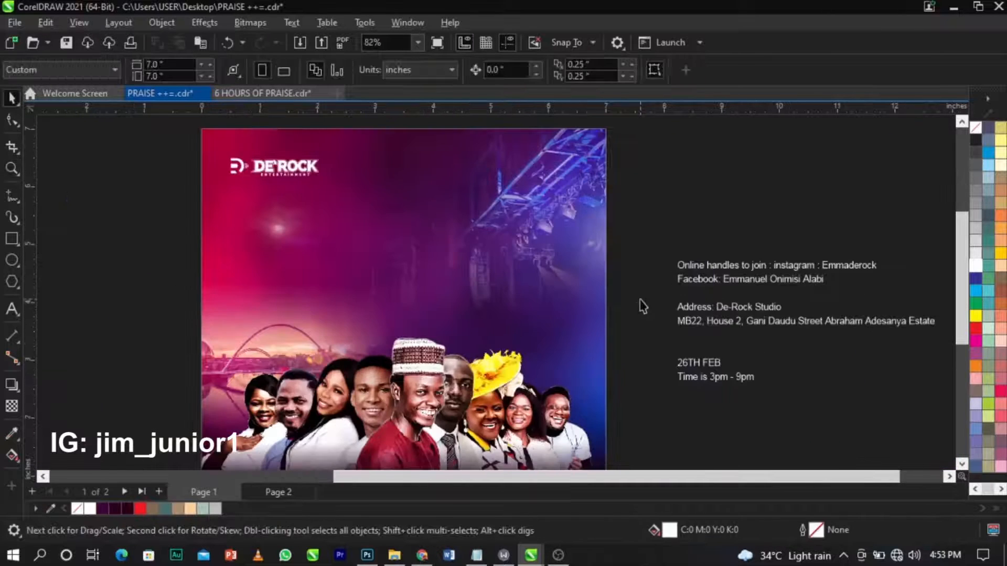
Type the heading '6 Hours / online Birthday / Praise / 42 Halleluyah' above the group photo.
{"action": "left_click", "coordinate": [679, 307]}
{"action": "scroll", "coordinate": [414, 285], "scroll_direction": "up", "scroll_amount": 1}
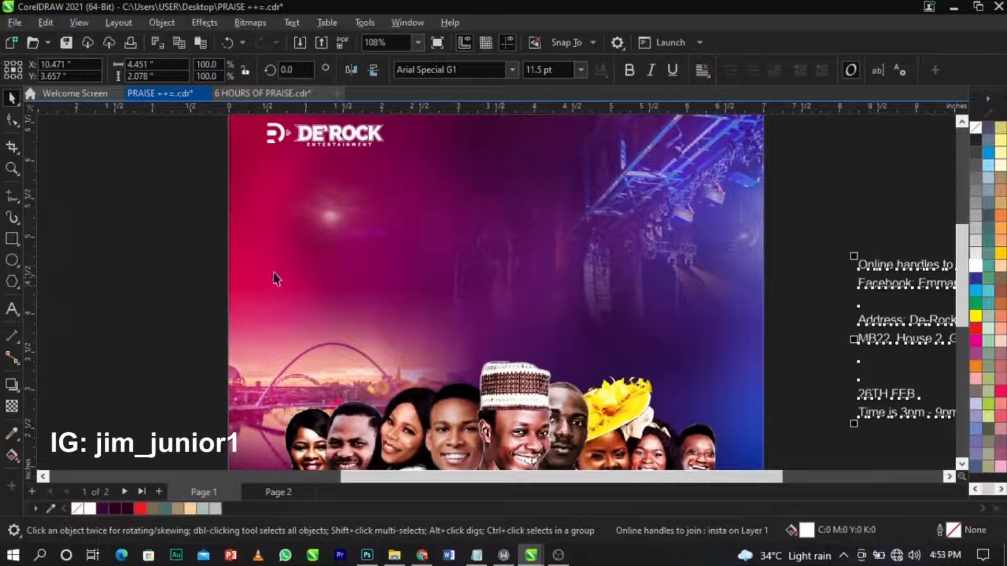
{"action": "key", "text": "F8"}
{"action": "left_click", "coordinate": [382, 244]}
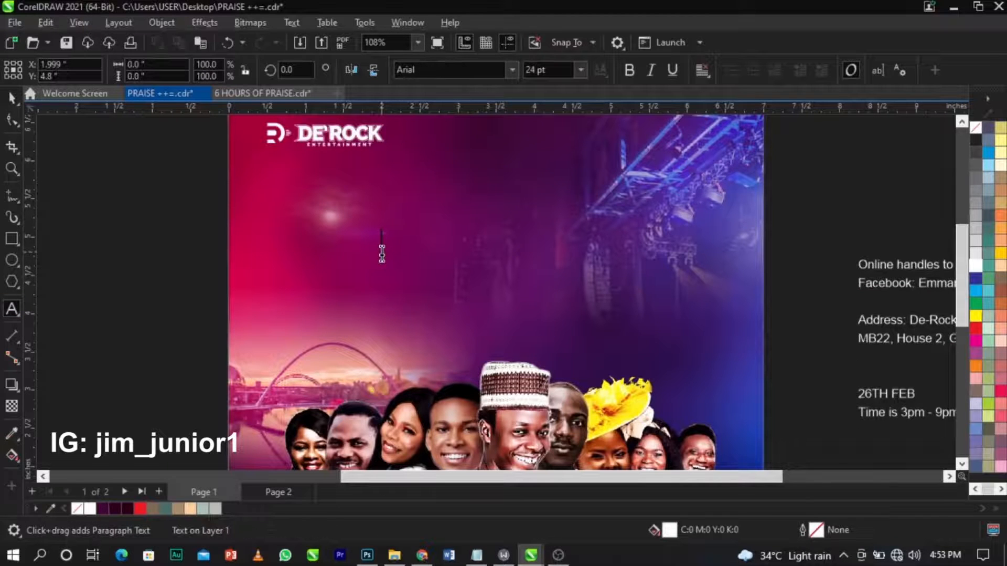
{"action": "type", "text": "6 Hour"}
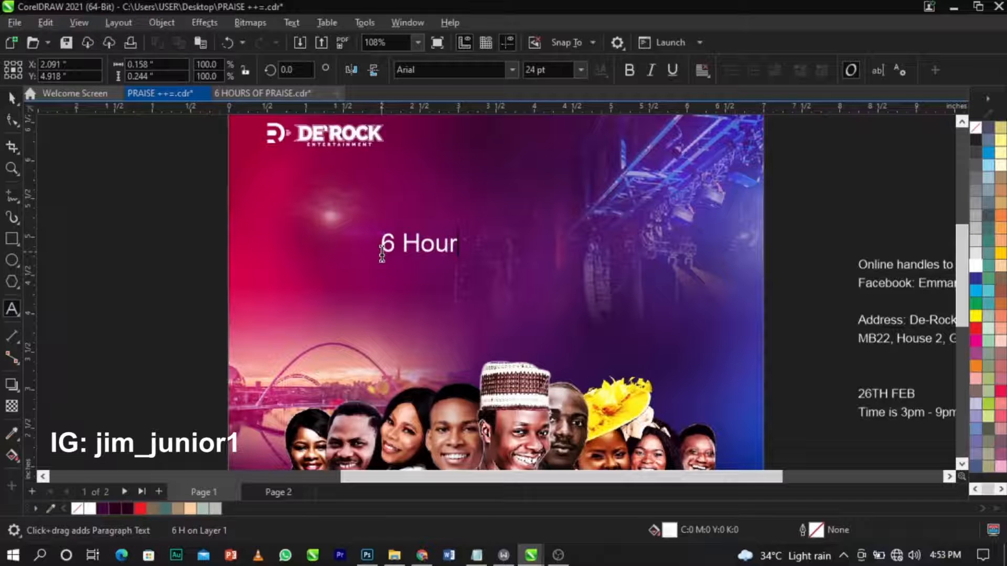
{"action": "type", "text": "s "}
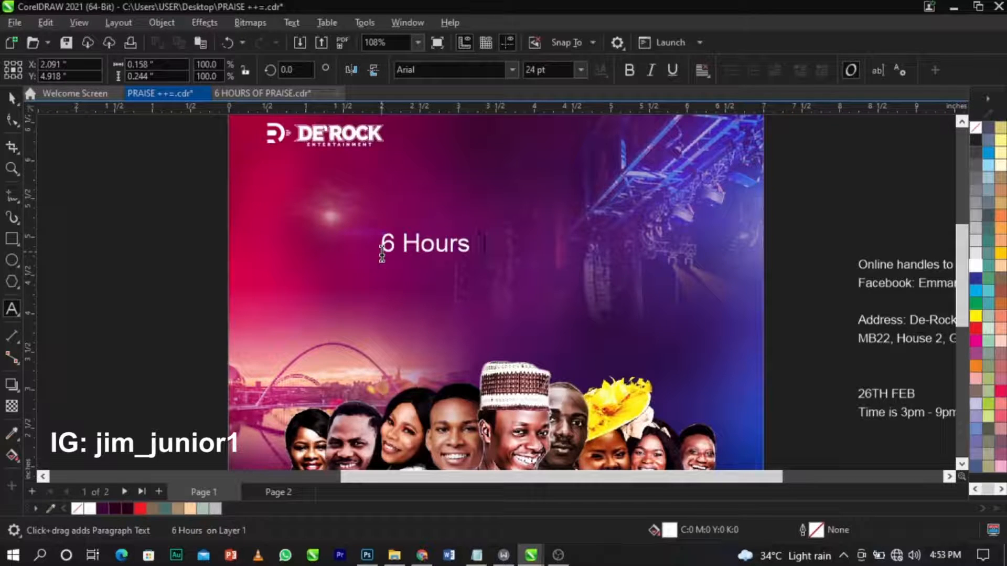
{"action": "type", "text": "online Birtdh"}
{"action": "key", "text": "BackSpace"}
{"action": "key", "text": "BackSpace"}
{"action": "type", "text": "hday"}
{"action": "type", "text": "Praise"}
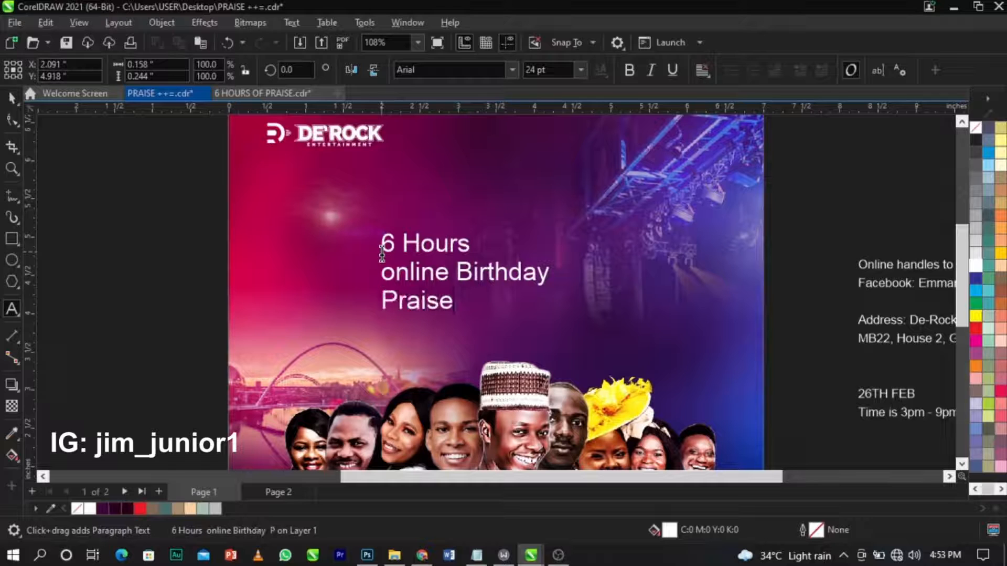
{"action": "type", "text": "42 J"}
{"action": "key", "text": "BackSpace"}
{"action": "type", "text": "Hallel"}
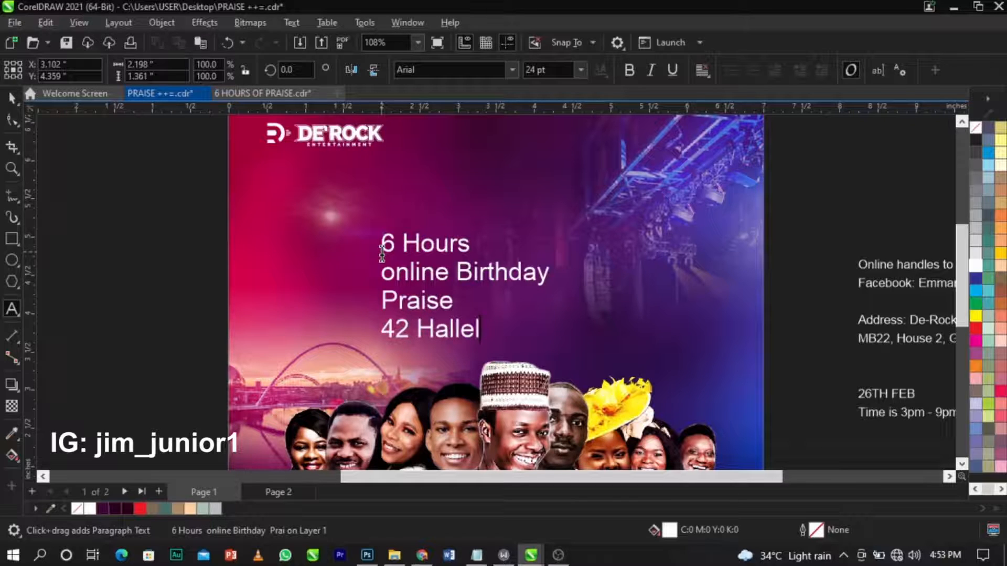
{"action": "type", "text": "uyah"}
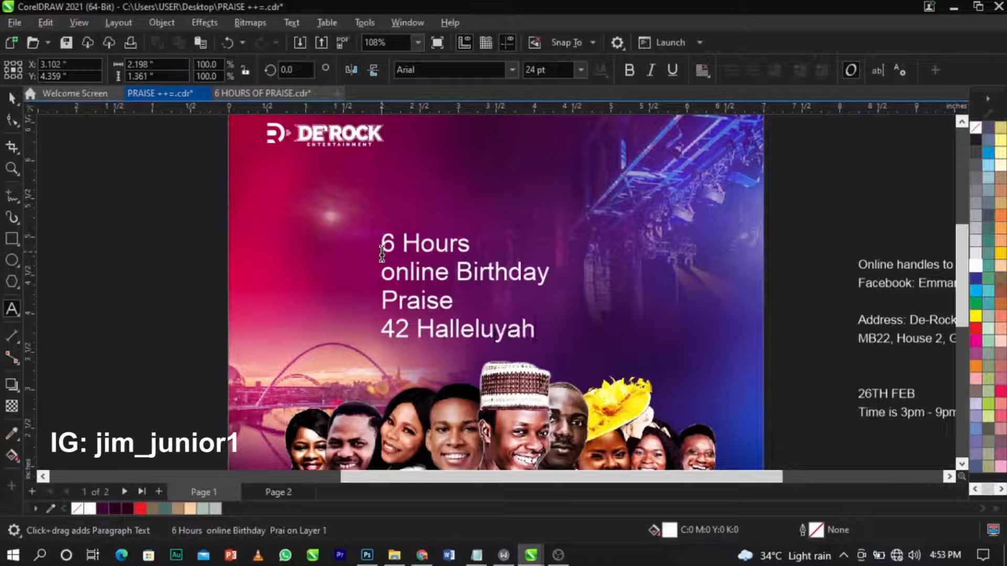
{"action": "key", "text": "ctrl+space"}
Move the four-line headline block off the page onto the left pasteboard.
{"action": "left_click_drag", "start_coordinate": [428, 280], "coordinate": [452, 268]}
{"action": "scroll", "coordinate": [452, 269], "scroll_direction": "down", "scroll_amount": 3}
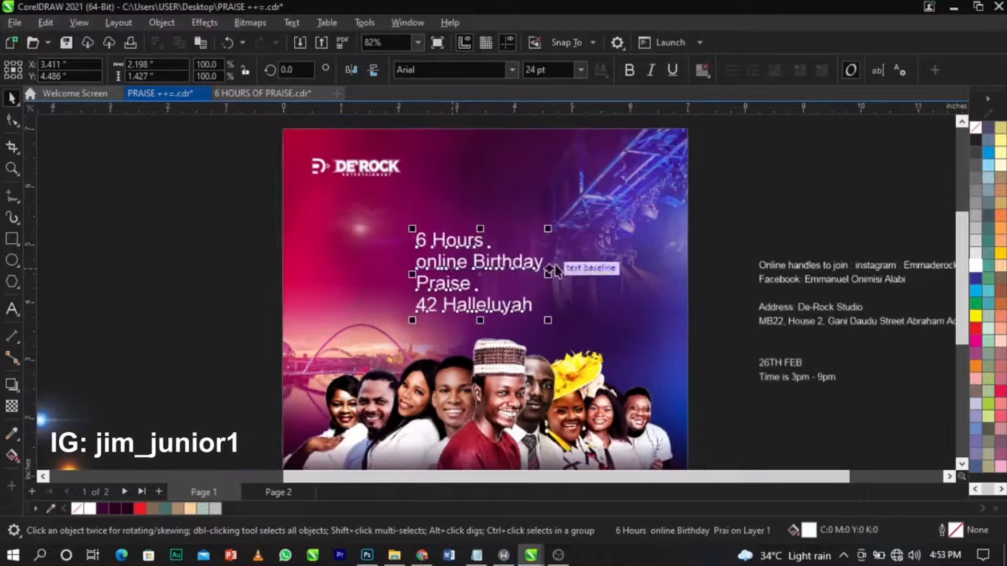
{"action": "scroll", "coordinate": [820, 301], "scroll_direction": "up", "scroll_amount": 3}
{"action": "scroll", "coordinate": [656, 283], "scroll_direction": "up", "scroll_amount": 1}
{"action": "scroll", "coordinate": [577, 278], "scroll_direction": "down", "scroll_amount": 1}
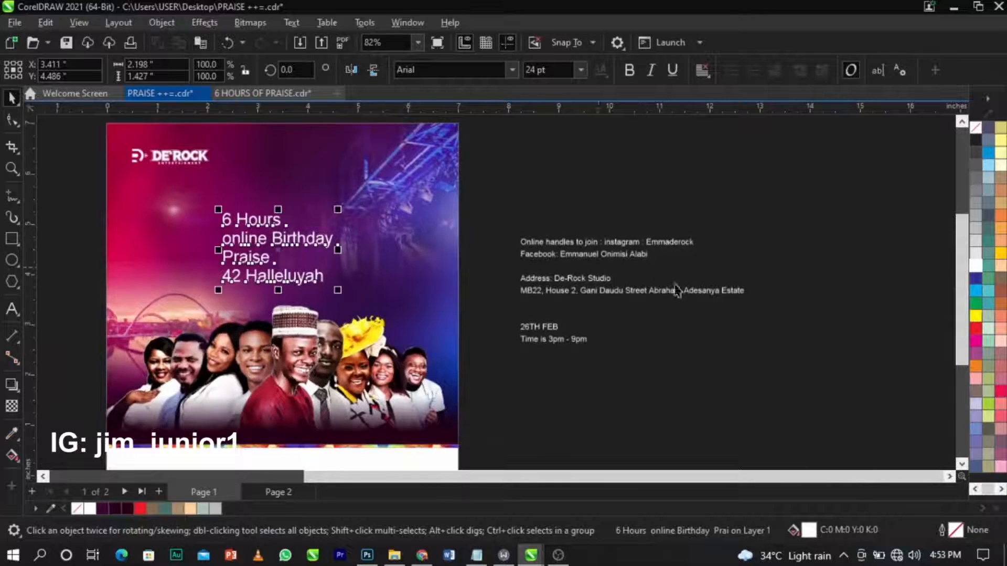
{"action": "scroll", "coordinate": [619, 293], "scroll_direction": "down", "scroll_amount": 2}
{"action": "key", "text": "z"}
{"action": "left_click_drag", "start_coordinate": [306, 209], "coordinate": [572, 388]}
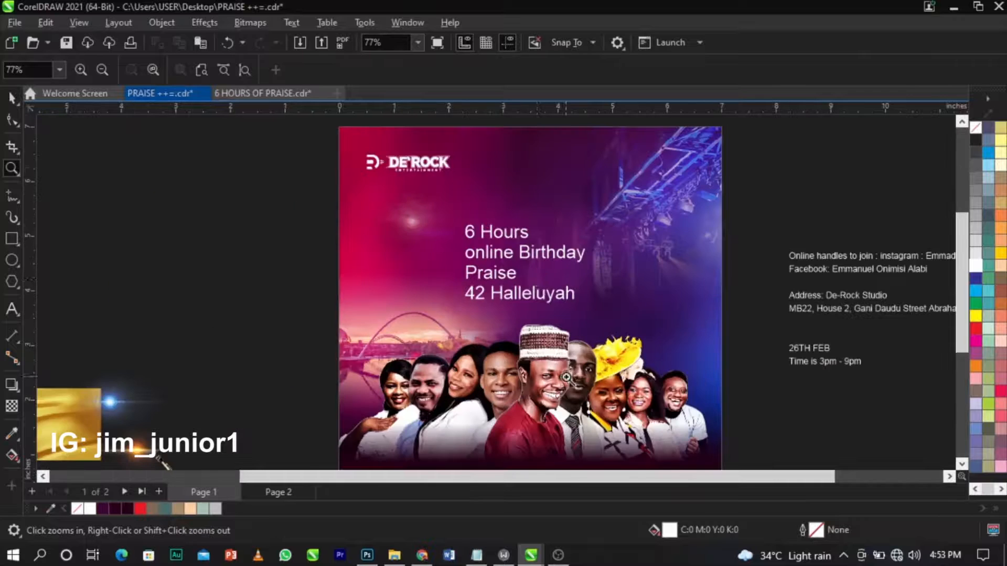
{"action": "scroll", "coordinate": [537, 280], "scroll_direction": "up", "scroll_amount": 1}
{"action": "key", "text": "space"}
{"action": "left_click", "coordinate": [556, 298]}
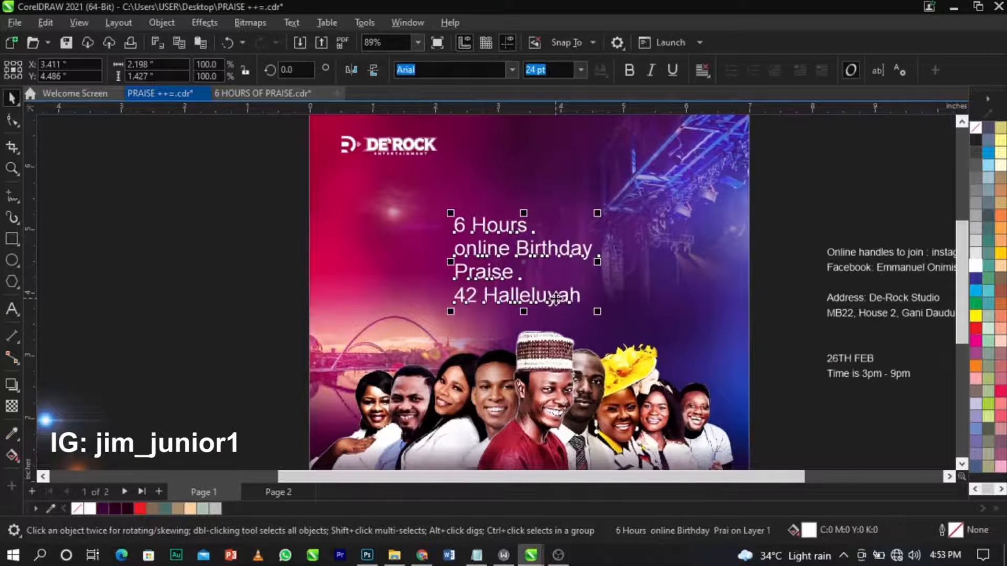
{"action": "left_click_drag", "start_coordinate": [556, 298], "coordinate": [261, 295]}
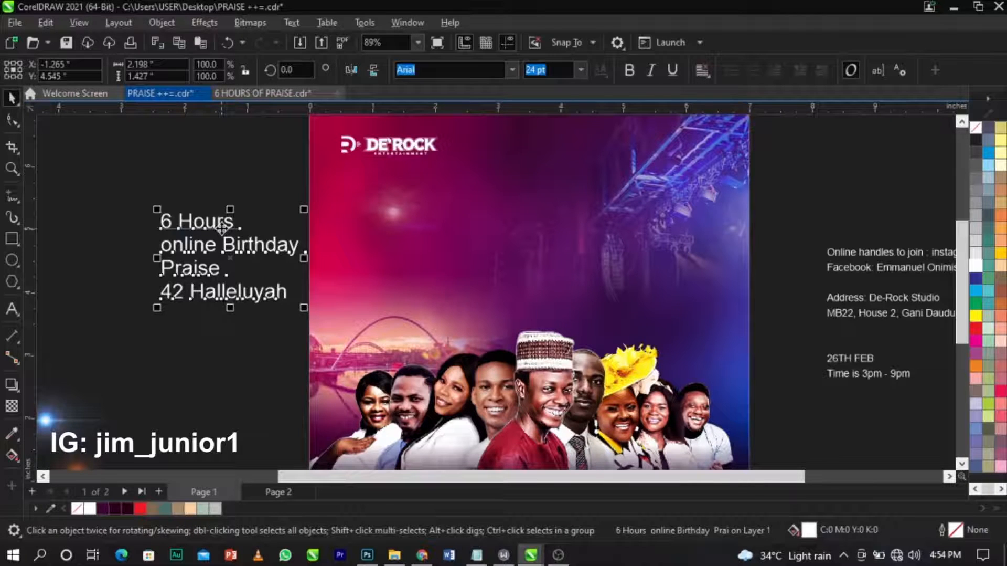
{"action": "left_click", "coordinate": [230, 188]}
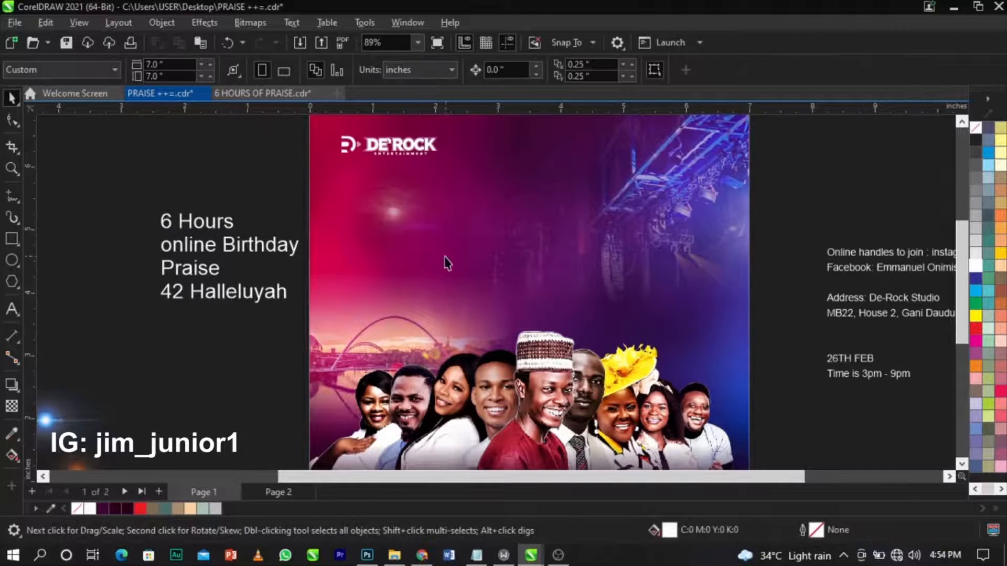
Drag the 6 Hours, online Birthday and Praise lines onto the flyer's top centre, stacked in order.
{"action": "key", "text": "z"}
{"action": "left_click_drag", "start_coordinate": [122, 159], "coordinate": [796, 355]}
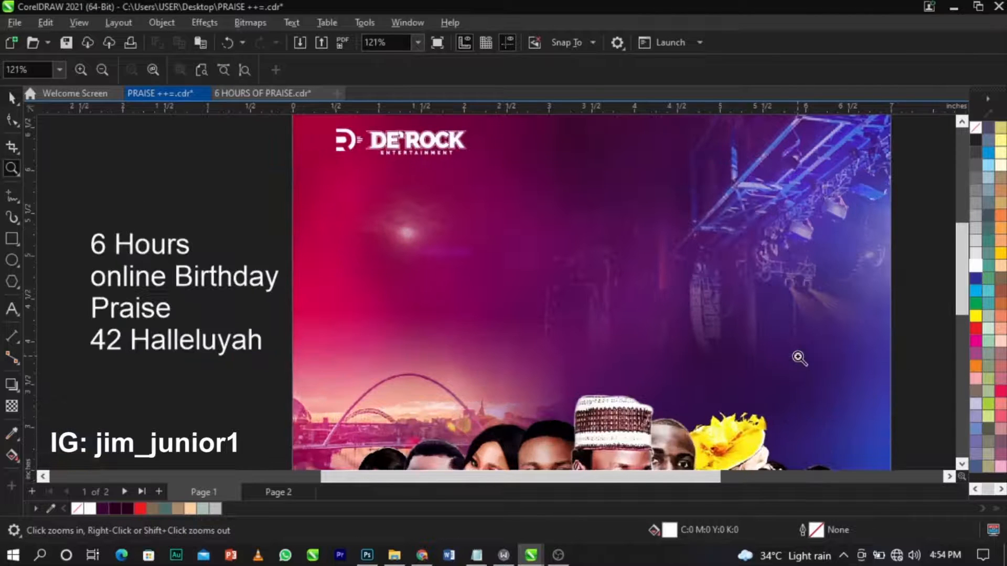
{"action": "key", "text": "space"}
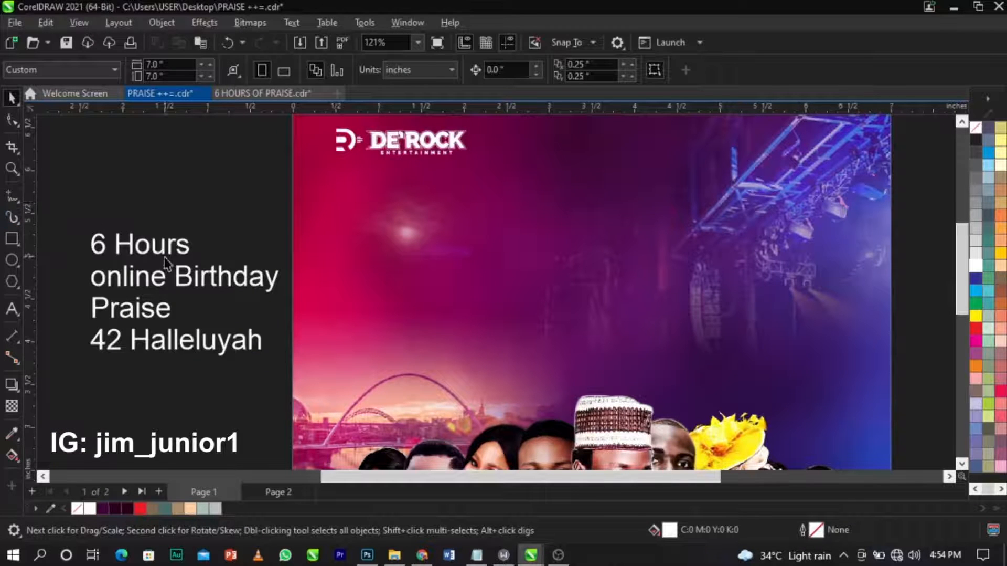
{"action": "left_click_drag", "start_coordinate": [170, 255], "coordinate": [604, 237]}
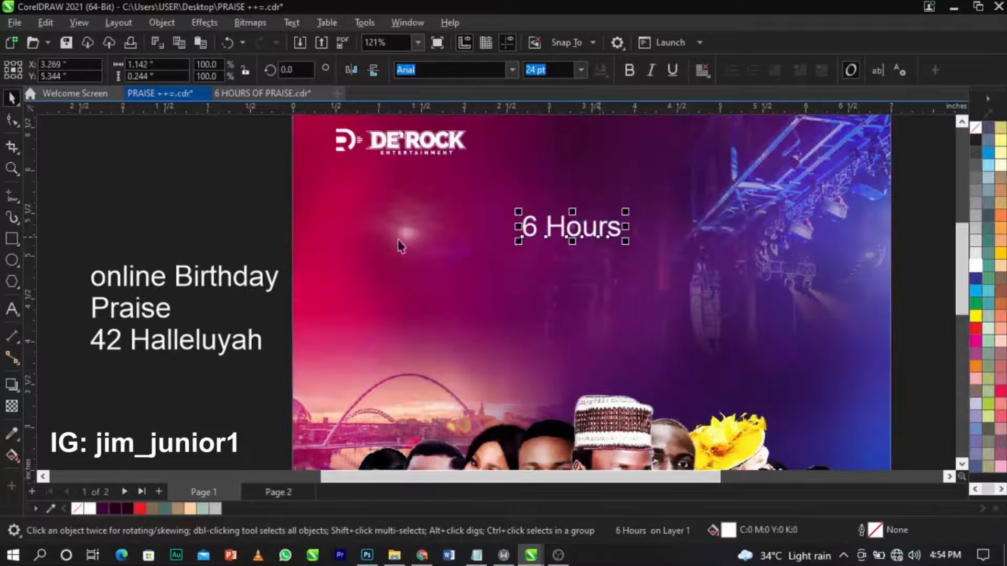
{"action": "left_click_drag", "start_coordinate": [244, 280], "coordinate": [636, 266]}
{"action": "left_click_drag", "start_coordinate": [156, 313], "coordinate": [614, 316]}
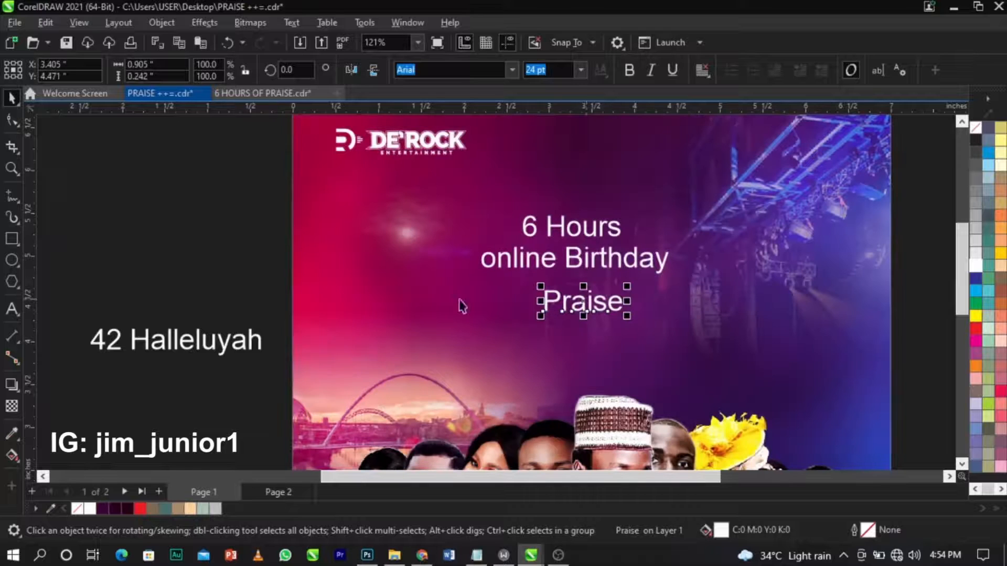
{"action": "left_click", "coordinate": [247, 359]}
{"action": "key", "text": "z"}
{"action": "left_click_drag", "start_coordinate": [312, 167], "coordinate": [840, 382]}
{"action": "key", "text": "space"}
{"action": "scroll", "coordinate": [667, 328], "scroll_direction": "down", "scroll_amount": 4}
{"action": "left_click", "coordinate": [764, 268]}
{"action": "scroll", "coordinate": [636, 257], "scroll_direction": "down", "scroll_amount": 2}
{"action": "key", "text": "z"}
{"action": "left_click_drag", "start_coordinate": [518, 212], "coordinate": [766, 367]}
{"action": "key", "text": "space"}
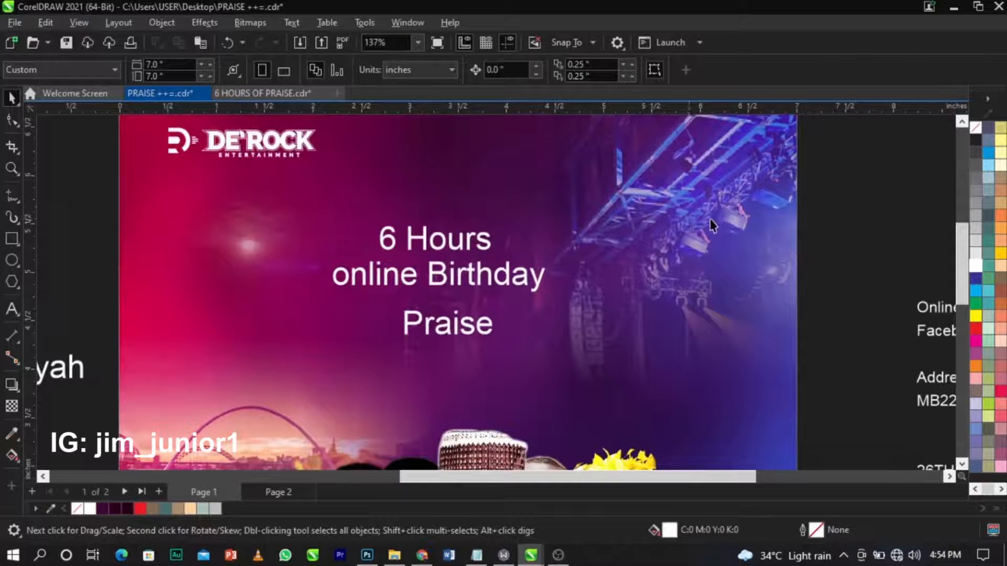
Widen the line spacing by moving Praise and then online Birthday further down.
{"action": "scroll", "coordinate": [713, 213], "scroll_direction": "down", "scroll_amount": 2}
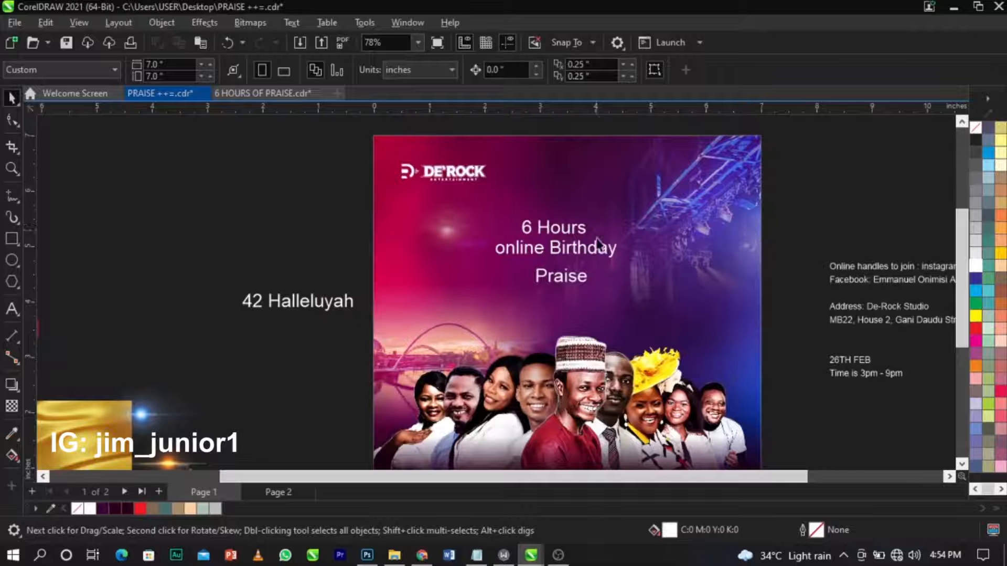
{"action": "scroll", "coordinate": [561, 228], "scroll_direction": "up", "scroll_amount": 2}
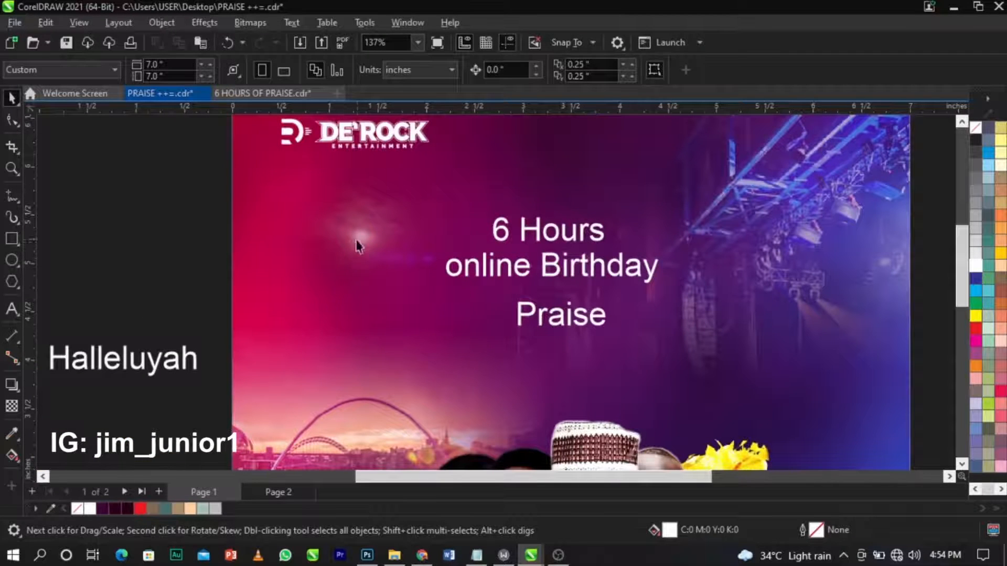
{"action": "scroll", "coordinate": [766, 254], "scroll_direction": "down", "scroll_amount": 2}
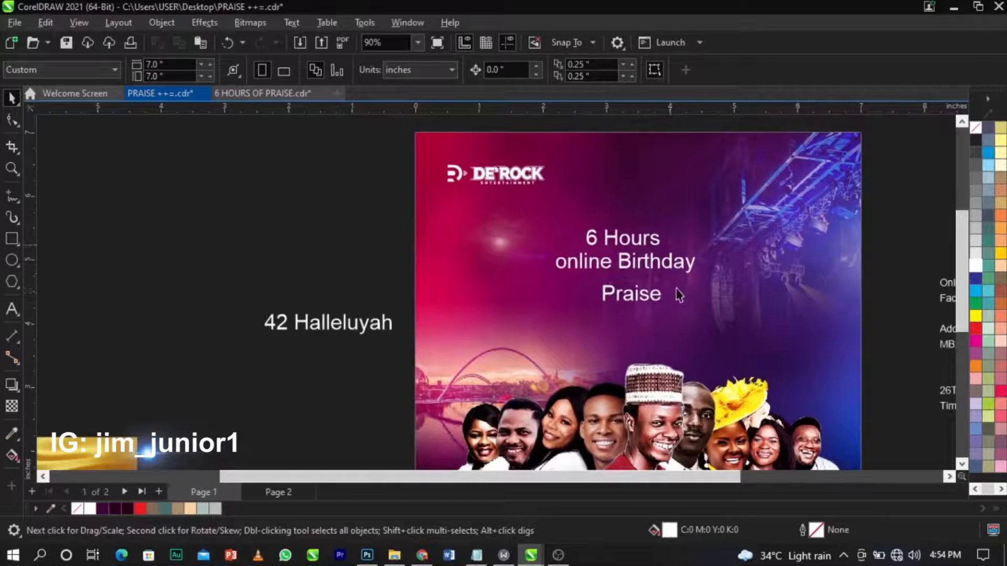
{"action": "scroll", "coordinate": [646, 299], "scroll_direction": "up", "scroll_amount": 3}
{"action": "scroll", "coordinate": [549, 362], "scroll_direction": "down", "scroll_amount": 3}
{"action": "scroll", "coordinate": [759, 278], "scroll_direction": "up", "scroll_amount": 1}
{"action": "scroll", "coordinate": [742, 266], "scroll_direction": "down", "scroll_amount": 2}
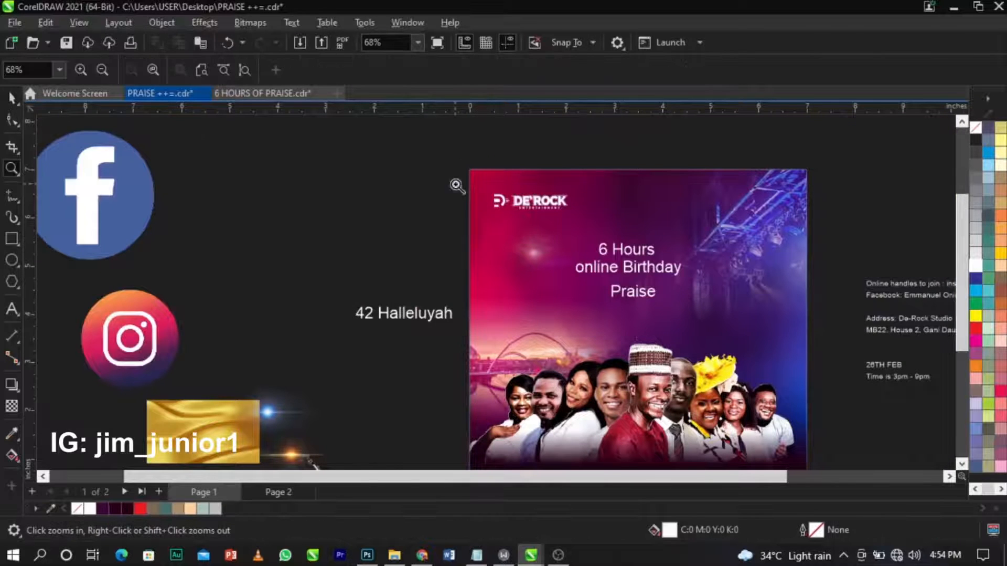
{"action": "scroll", "coordinate": [571, 263], "scroll_direction": "up", "scroll_amount": 3}
{"action": "scroll", "coordinate": [525, 276], "scroll_direction": "down", "scroll_amount": 1}
{"action": "scroll", "coordinate": [525, 275], "scroll_direction": "up", "scroll_amount": 2}
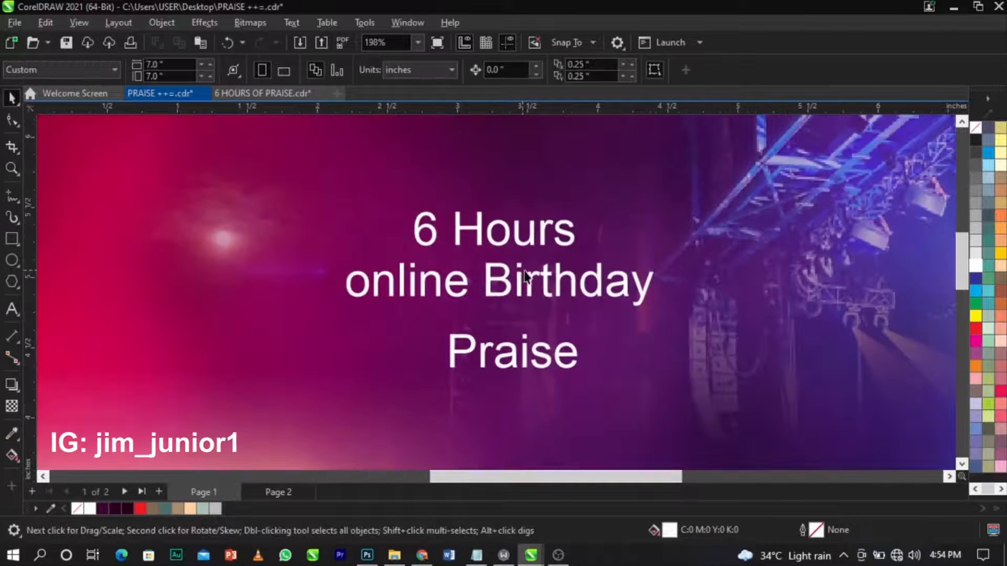
{"action": "left_click", "coordinate": [529, 285]}
{"action": "left_click", "coordinate": [544, 355]}
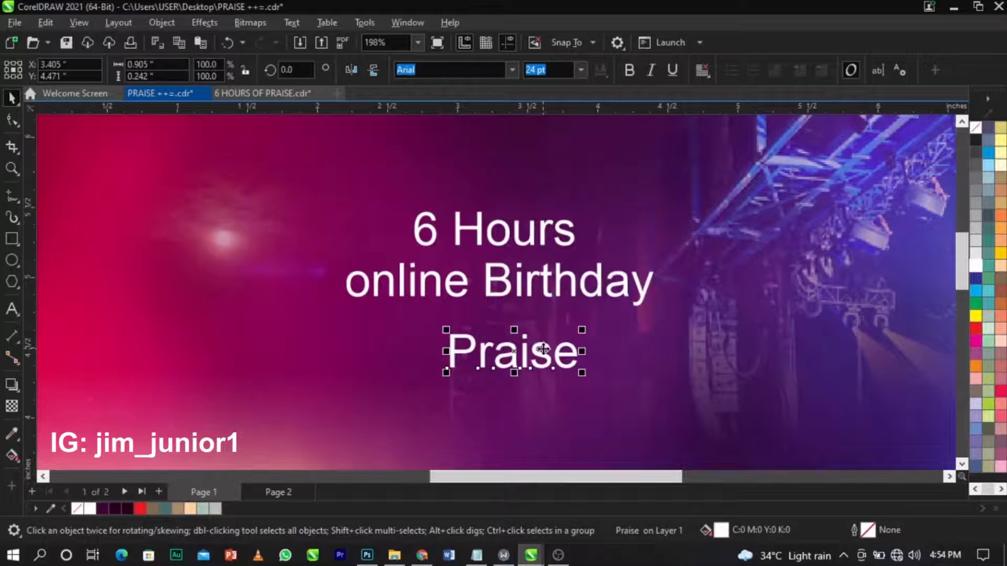
{"action": "left_click_drag", "start_coordinate": [544, 352], "coordinate": [541, 391]}
{"action": "left_click", "coordinate": [545, 280]}
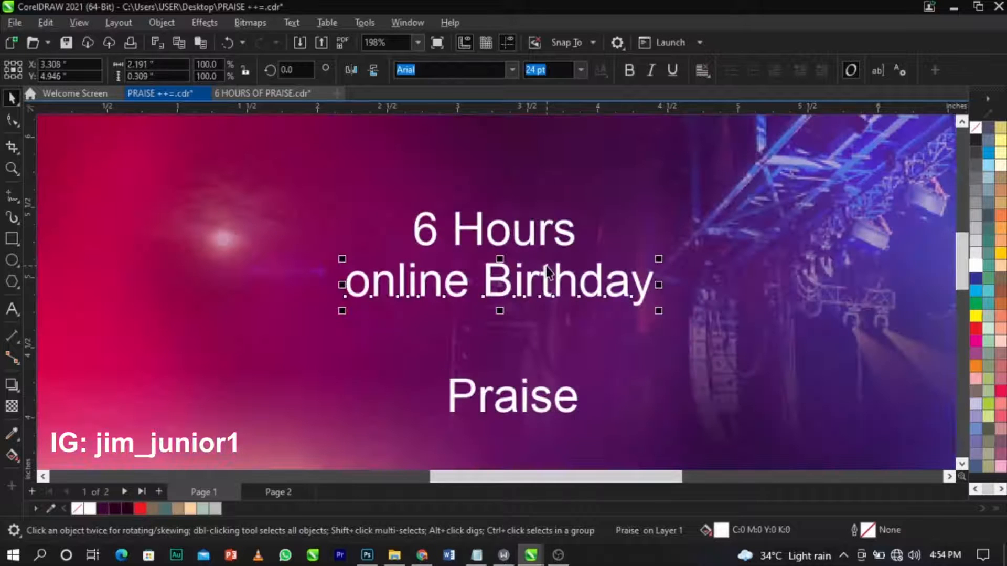
{"action": "left_click_drag", "start_coordinate": [545, 279], "coordinate": [546, 315]}
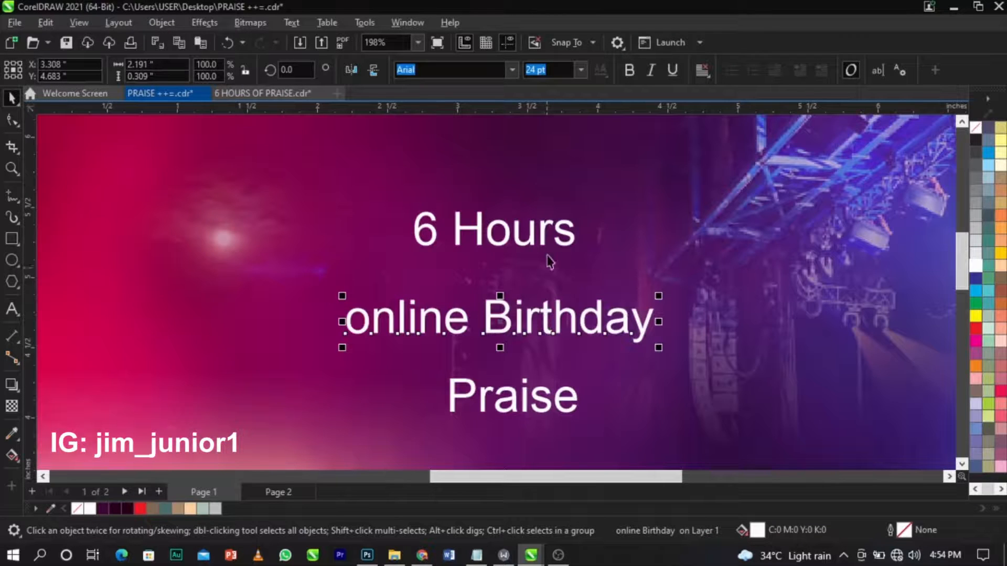
Break the 6 Hours line apart so the 6 and Hours are separate objects.
{"action": "left_click", "coordinate": [541, 237]}
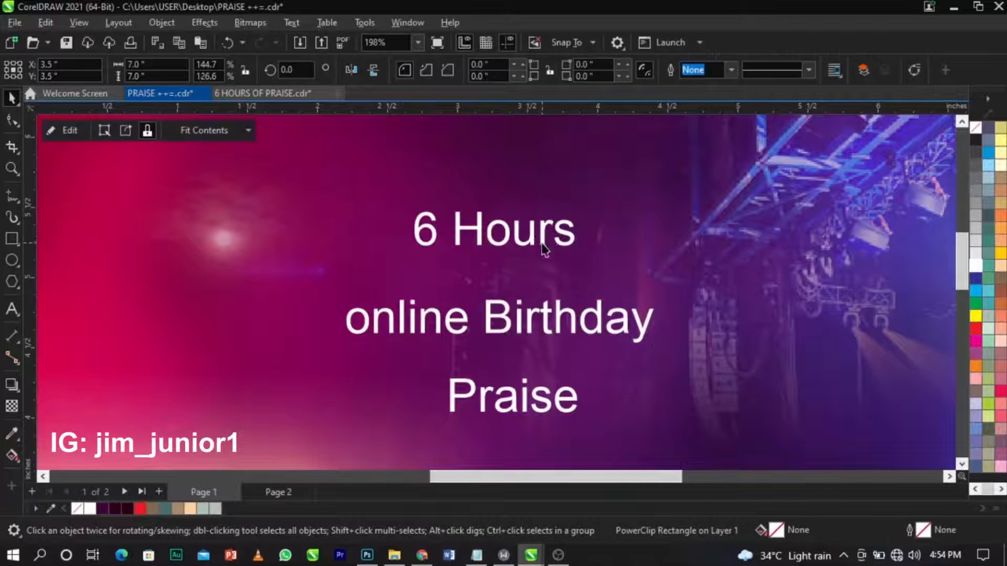
{"action": "left_click", "coordinate": [543, 244]}
{"action": "key", "text": "ctrl+k"}
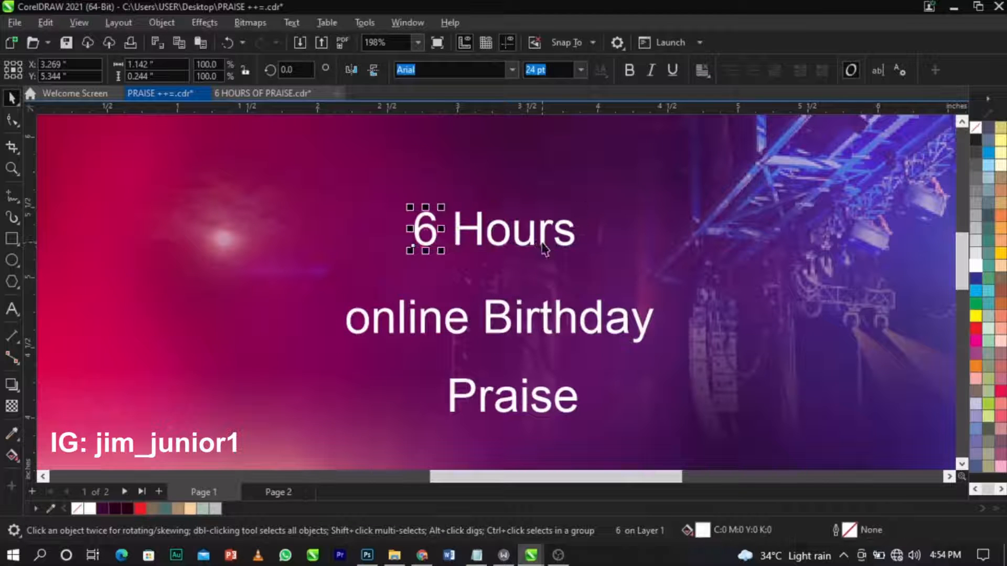
Enlarge the 6 and set it in the Sequel Sans Black Obl Body font.
{"action": "mouse_move", "coordinate": [440, 212]}
{"action": "left_mouse_down"}
{"action": "mouse_move", "coordinate": [451, 214]}
{"action": "mouse_move", "coordinate": [447, 203]}
{"action": "left_mouse_up"}
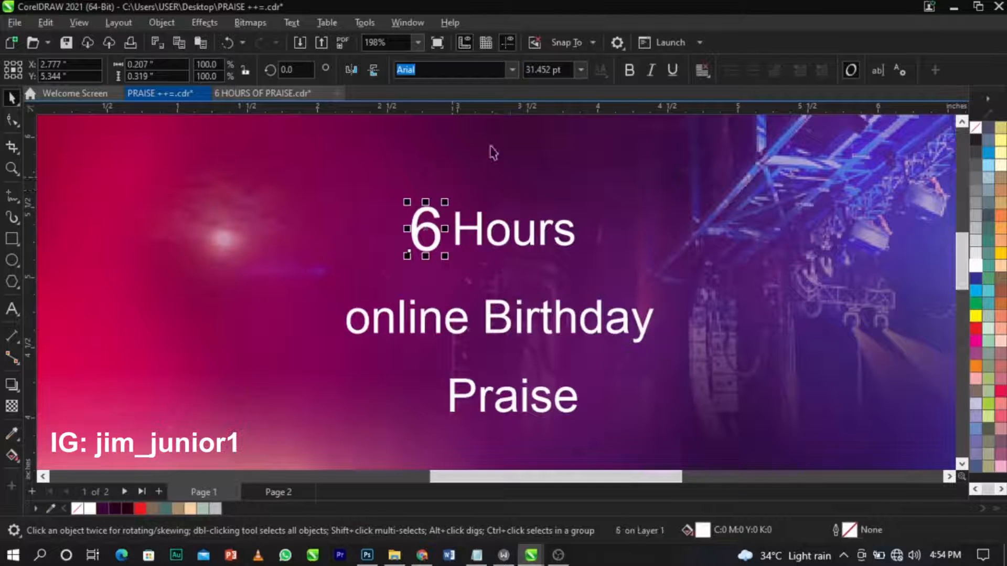
{"action": "type", "text": "seq"}
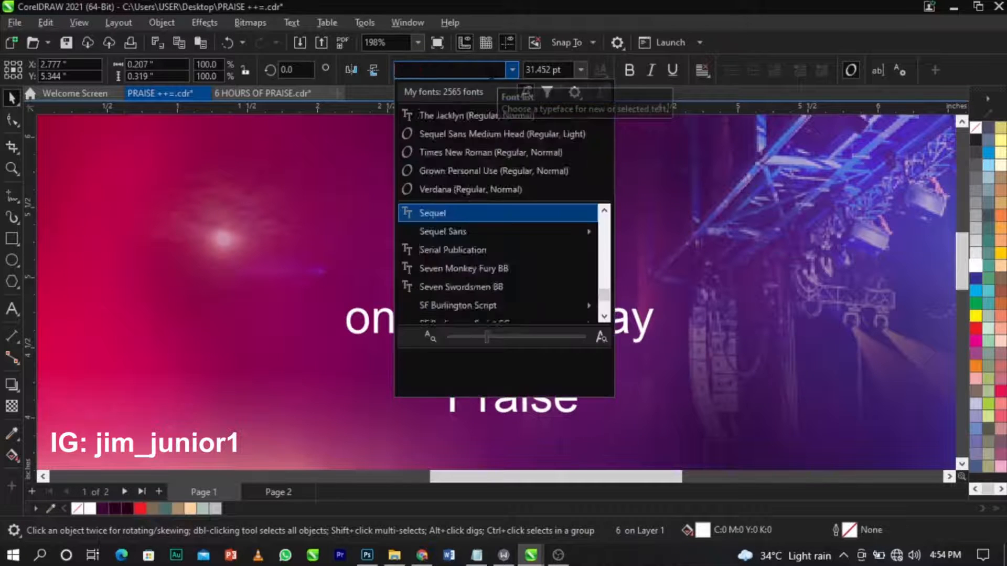
{"action": "key", "text": "Down"}
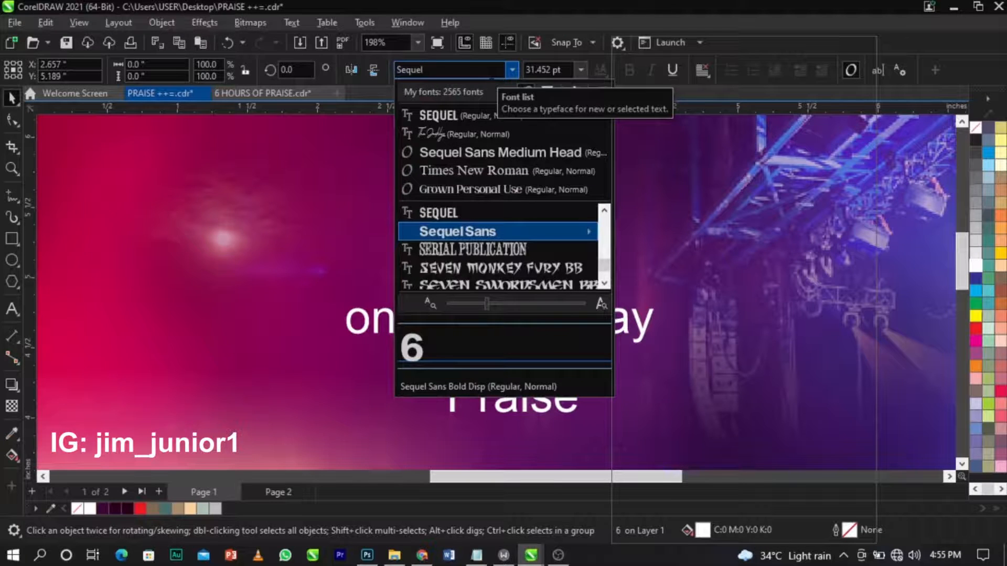
{"action": "key", "text": "Right"}
{"action": "key", "text": "Down"}
{"action": "key", "text": "Down"}
{"action": "key", "text": "Down"}
{"action": "key", "text": "Down"}
{"action": "key", "text": "Down"}
{"action": "key", "text": "Down"}
{"action": "key", "text": "Down"}
{"action": "key", "text": "Down"}
{"action": "key", "text": "Down"}
{"action": "key", "text": "Down"}
{"action": "key", "text": "Down"}
{"action": "key", "text": "Up"}
{"action": "key", "text": "Up"}
{"action": "key", "text": "Up"}
{"action": "key", "text": "Up"}
{"action": "key", "text": "Up"}
{"action": "key", "text": "Up"}
{"action": "key", "text": "Up"}
{"action": "key", "text": "Up"}
{"action": "key", "text": "Up"}
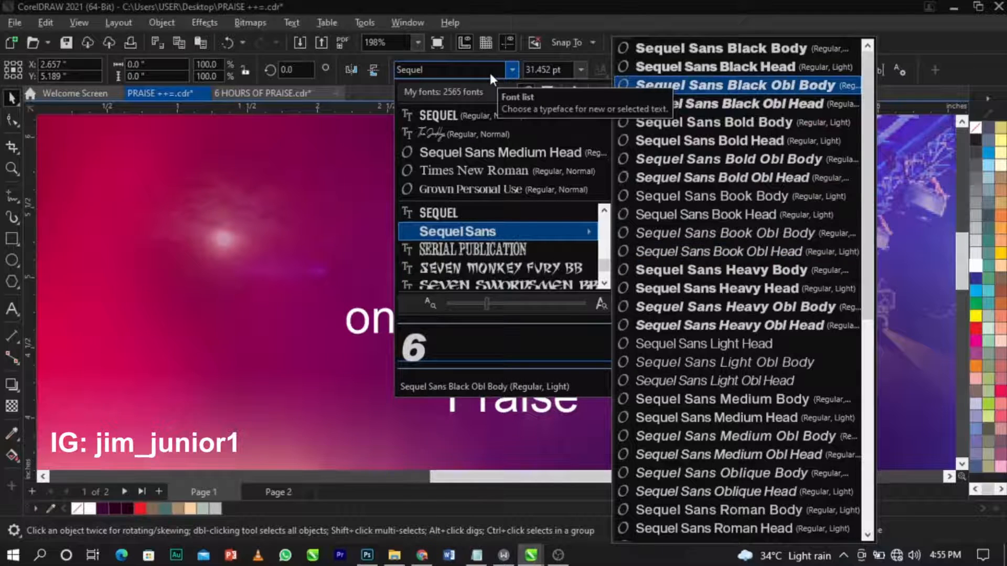
{"action": "key", "text": "Return"}
Scale the 6 up further to about 45.34 pt and nudge it left beside Hours.
{"action": "scroll", "coordinate": [413, 216], "scroll_direction": "up", "scroll_amount": 2}
{"action": "left_click_drag", "start_coordinate": [404, 191], "coordinate": [377, 165]}
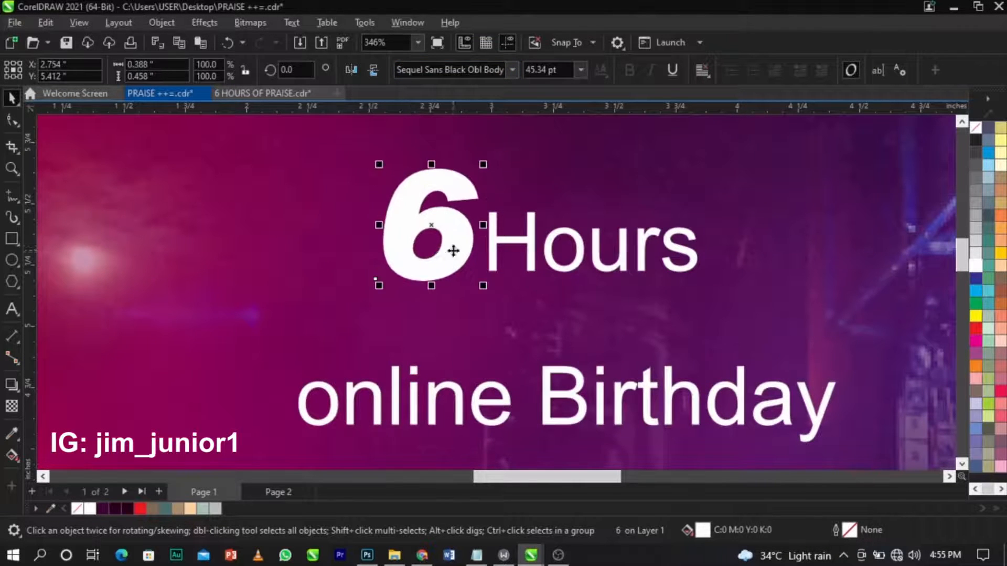
{"action": "left_click_drag", "start_coordinate": [454, 251], "coordinate": [430, 248]}
{"action": "key", "text": "F3"}
{"action": "key", "text": "z"}
{"action": "left_click_drag", "start_coordinate": [274, 180], "coordinate": [765, 400]}
{"action": "key", "text": "space"}
{"action": "left_click", "coordinate": [631, 252]}
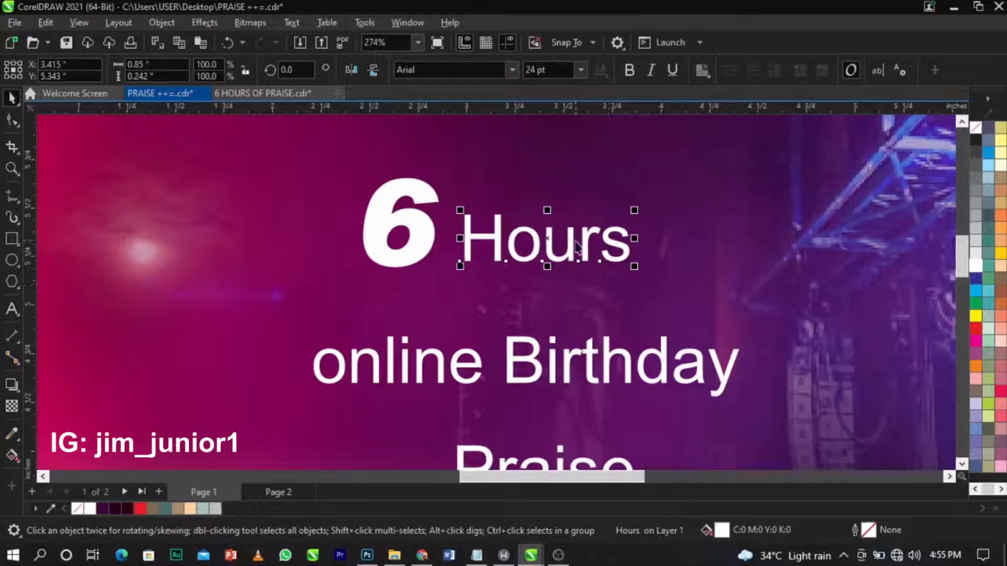
Set Hours in Southern Aire Personal Use, enlarge it, and tuck it against the 6.
{"action": "left_click", "coordinate": [462, 70]}
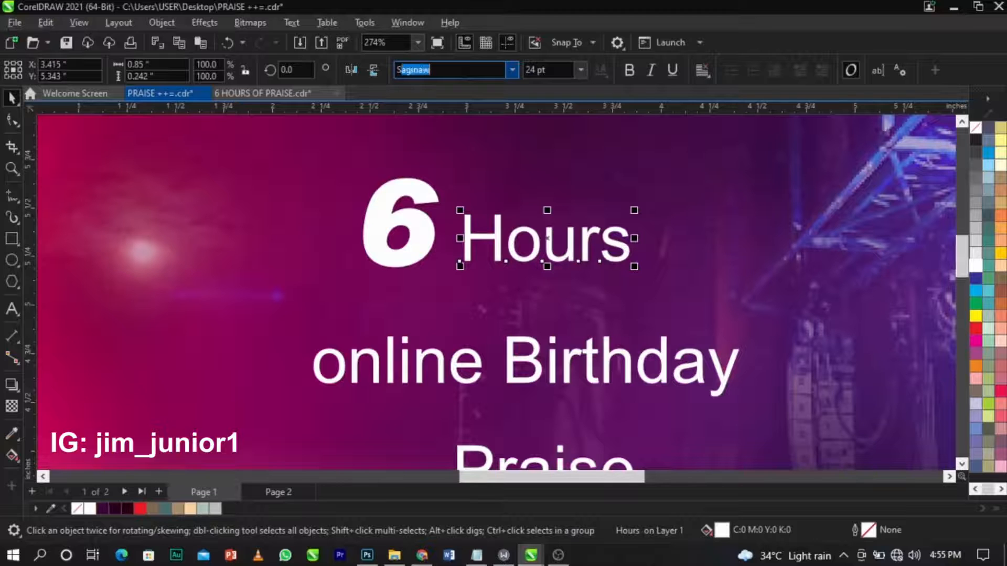
{"action": "type", "text": "Se"}
{"action": "key", "text": "BackSpace"}
{"action": "key", "text": "BackSpace"}
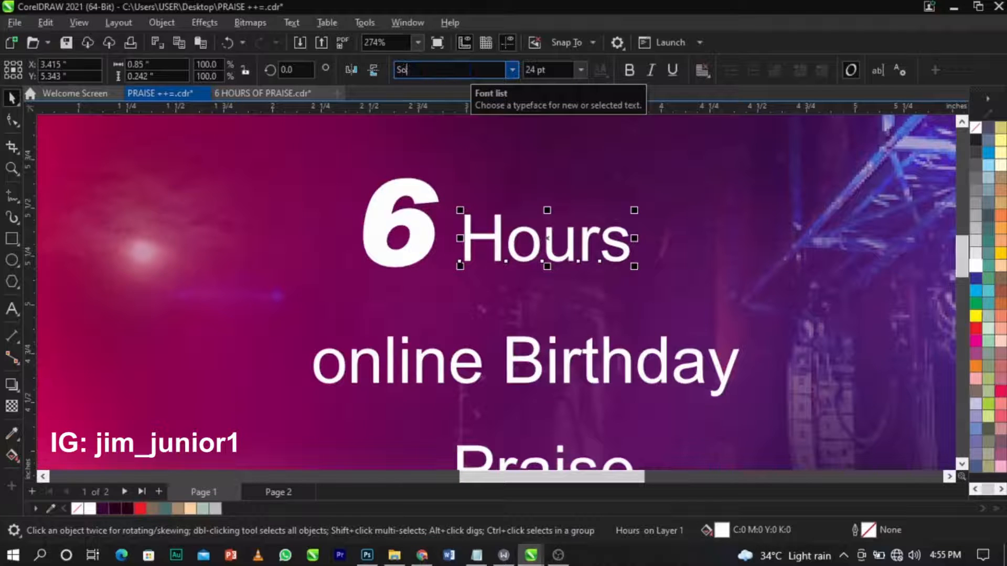
{"action": "type", "text": "ou"}
{"action": "key", "text": "Down"}
{"action": "key", "text": "Down"}
{"action": "key", "text": "Down"}
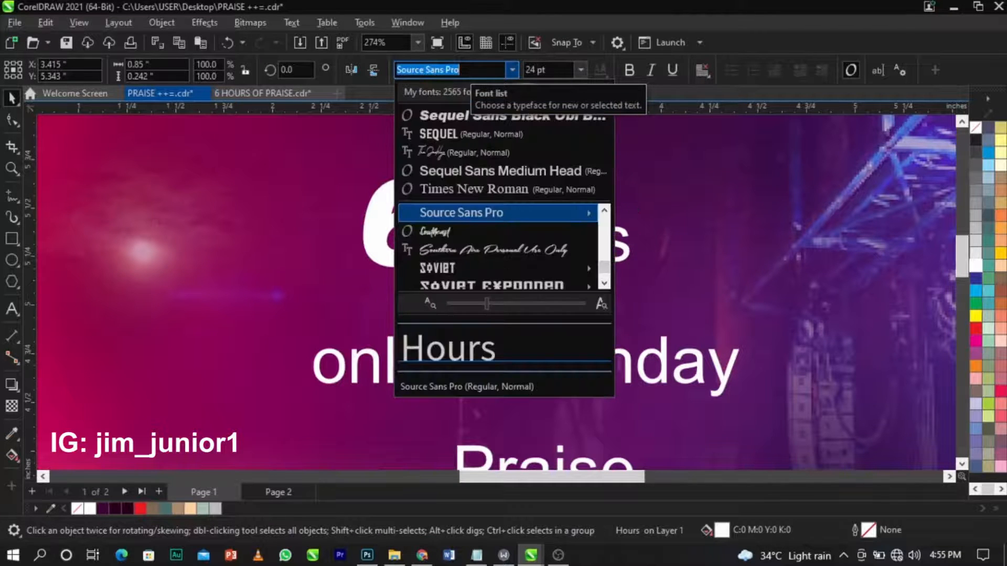
{"action": "key", "text": "Up"}
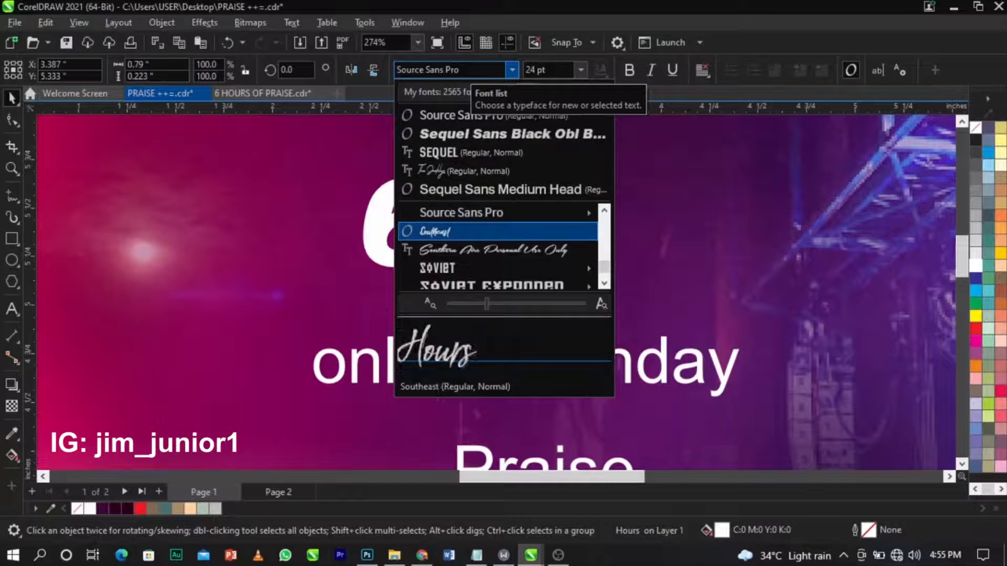
{"action": "key", "text": "Down"}
{"action": "key", "text": "Return"}
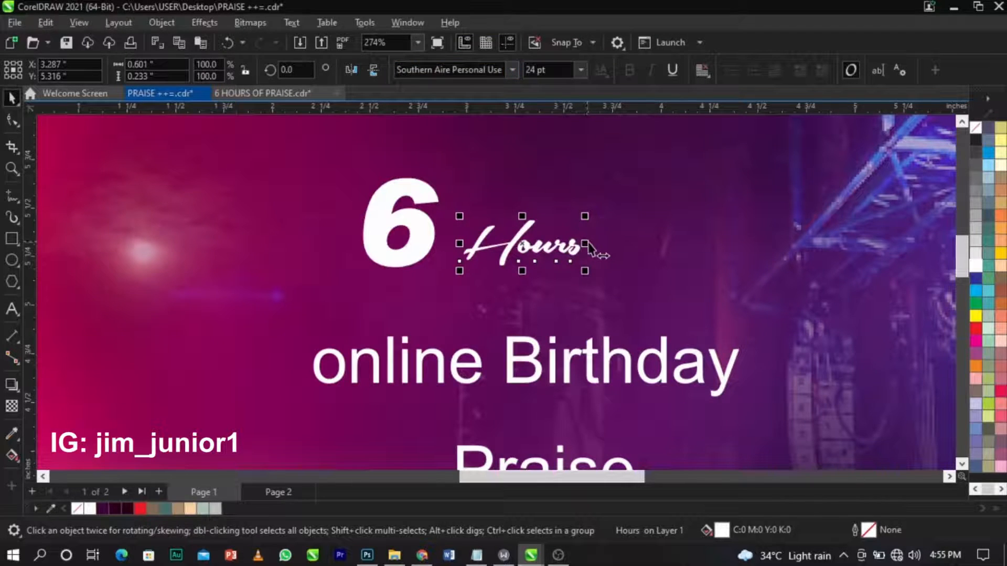
{"action": "left_click_drag", "start_coordinate": [585, 216], "coordinate": [691, 177]}
{"action": "left_click_drag", "start_coordinate": [649, 225], "coordinate": [614, 235]}
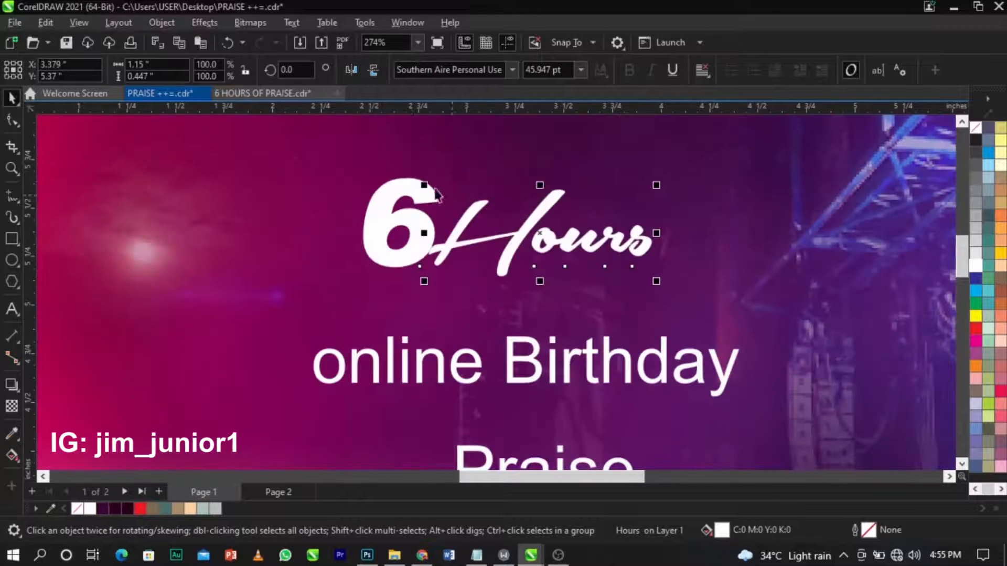
Enlarge the 6 to about 69.8 pt and move it left beside Hours.
{"action": "left_click", "coordinate": [415, 185]}
{"action": "left_click_drag", "start_coordinate": [444, 174], "coordinate": [484, 125]}
{"action": "left_click_drag", "start_coordinate": [461, 158], "coordinate": [426, 176]}
Set online Birthday to Sequel Sans Black Obl Body and shift it up and right.
{"action": "left_click", "coordinate": [554, 366]}
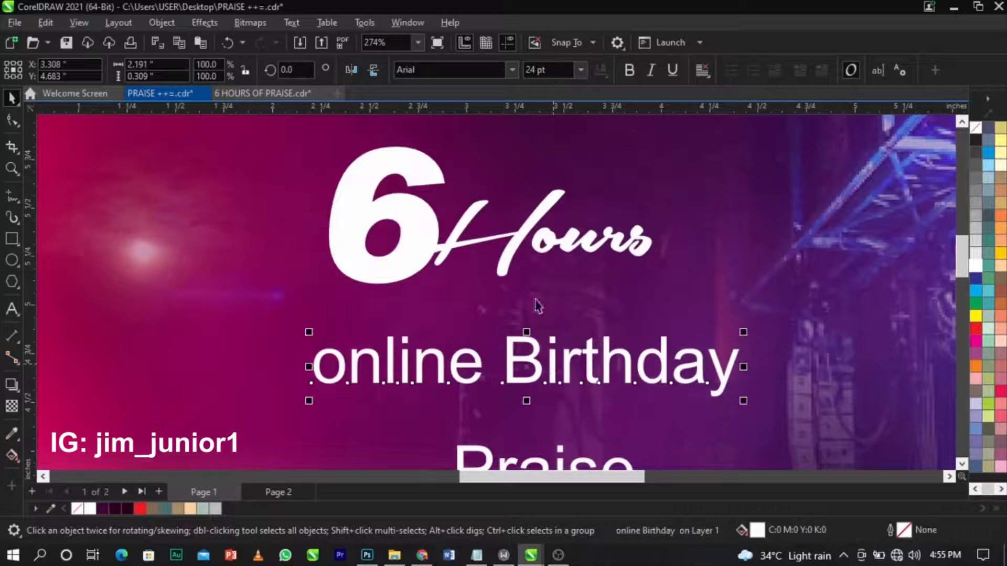
{"action": "left_click", "coordinate": [512, 77]}
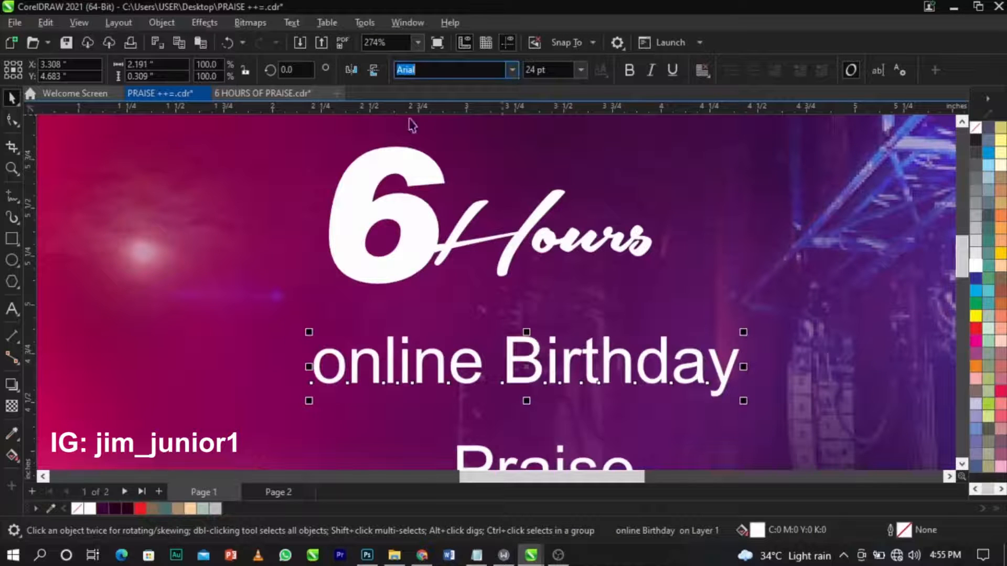
{"action": "left_click", "coordinate": [513, 69]}
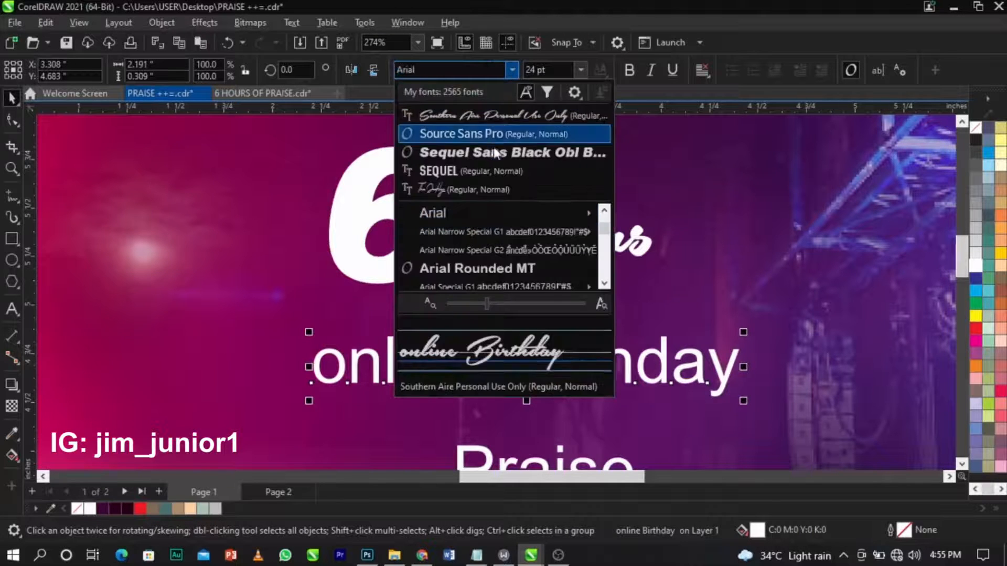
{"action": "left_click", "coordinate": [485, 106]}
{"action": "left_click_drag", "start_coordinate": [583, 374], "coordinate": [603, 356]}
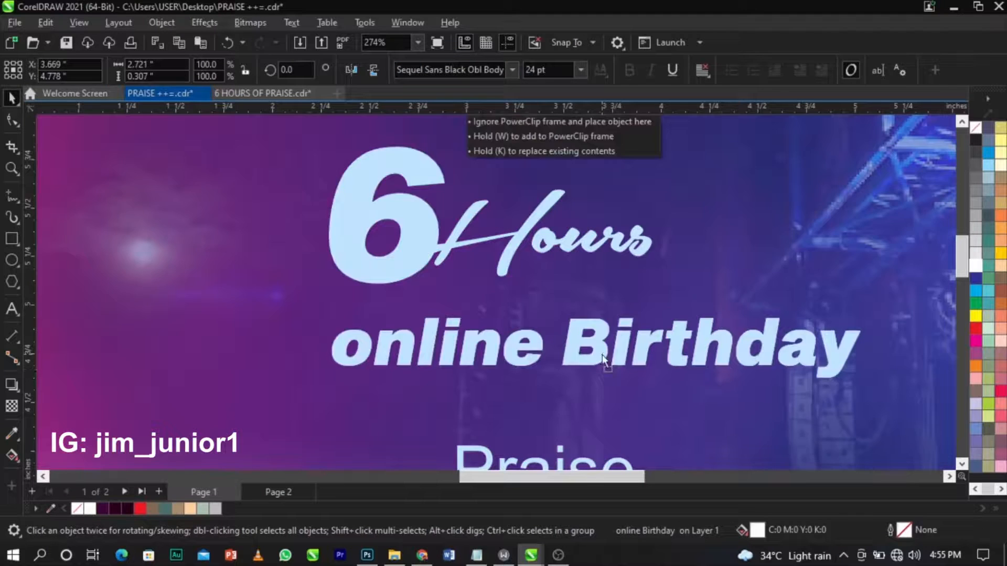
Convert the online Birthday text to UPPERCASE with Change Case.
{"action": "double_click", "coordinate": [603, 356]}
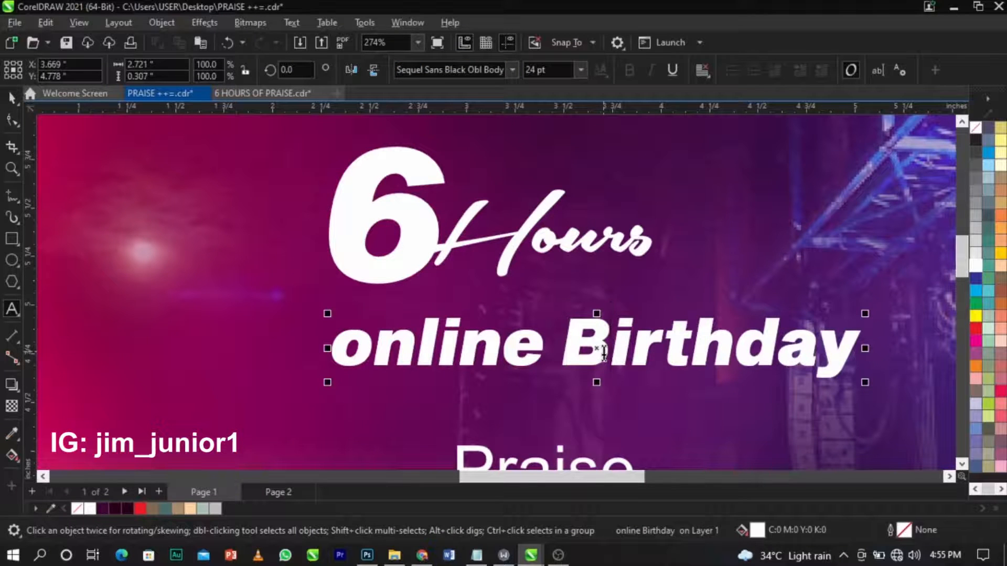
{"action": "key", "text": "ctrl+a"}
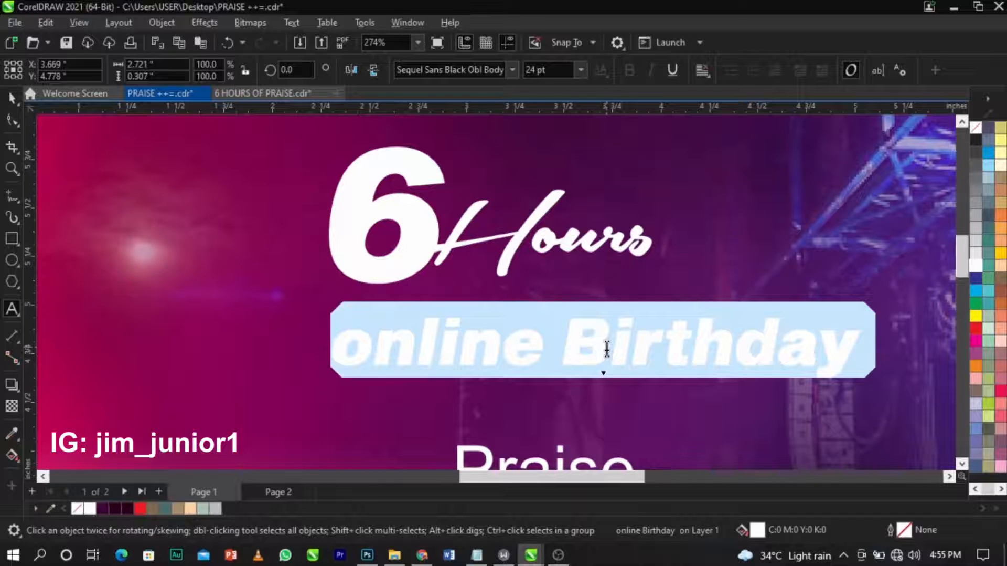
{"action": "key", "text": "shift+F3"}
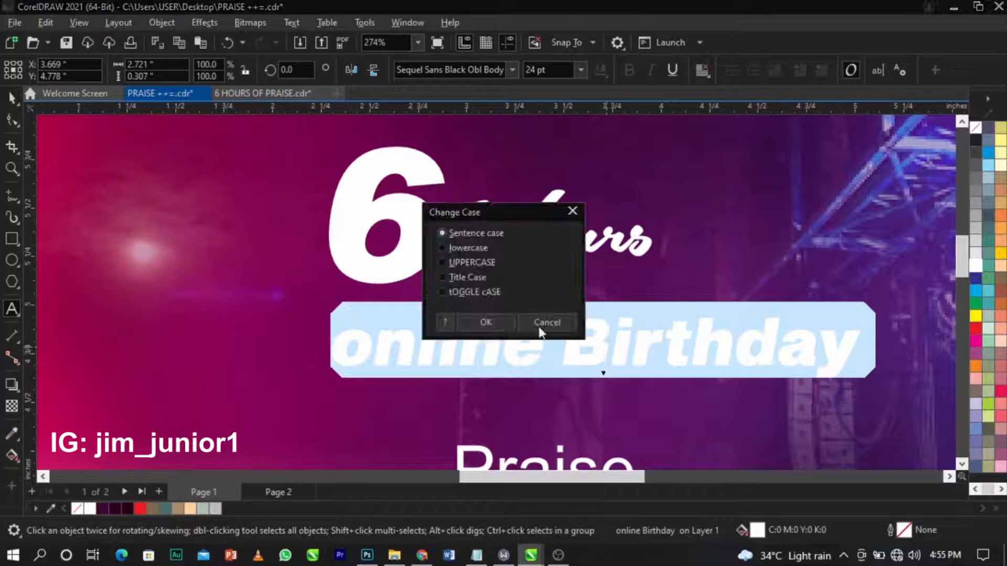
{"action": "left_click", "coordinate": [470, 261]}
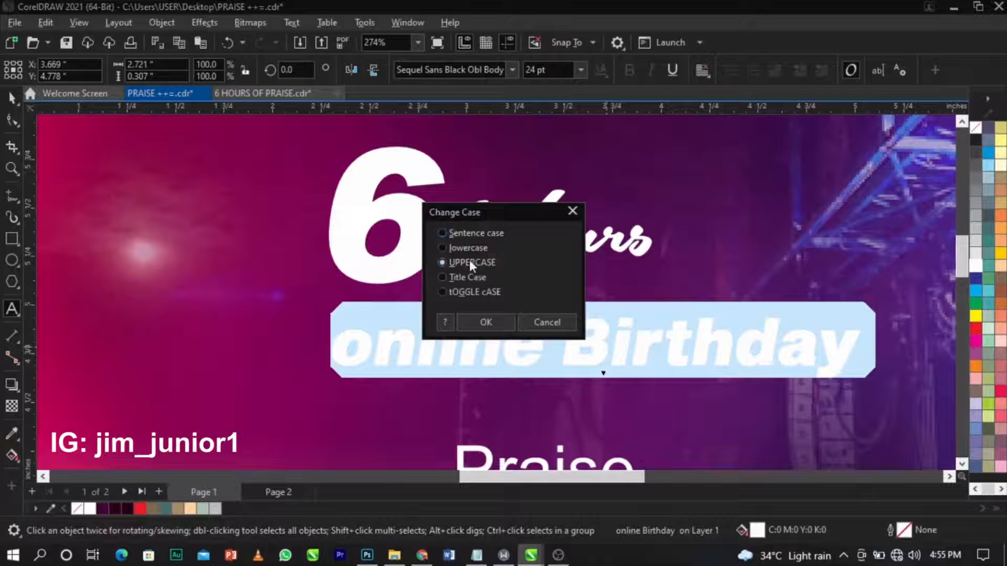
{"action": "left_click", "coordinate": [486, 322]}
{"action": "key", "text": "ctrl+space"}
{"action": "scroll", "coordinate": [748, 371], "scroll_direction": "down", "scroll_amount": 2}
{"action": "scroll", "coordinate": [816, 362], "scroll_direction": "up", "scroll_amount": 1}
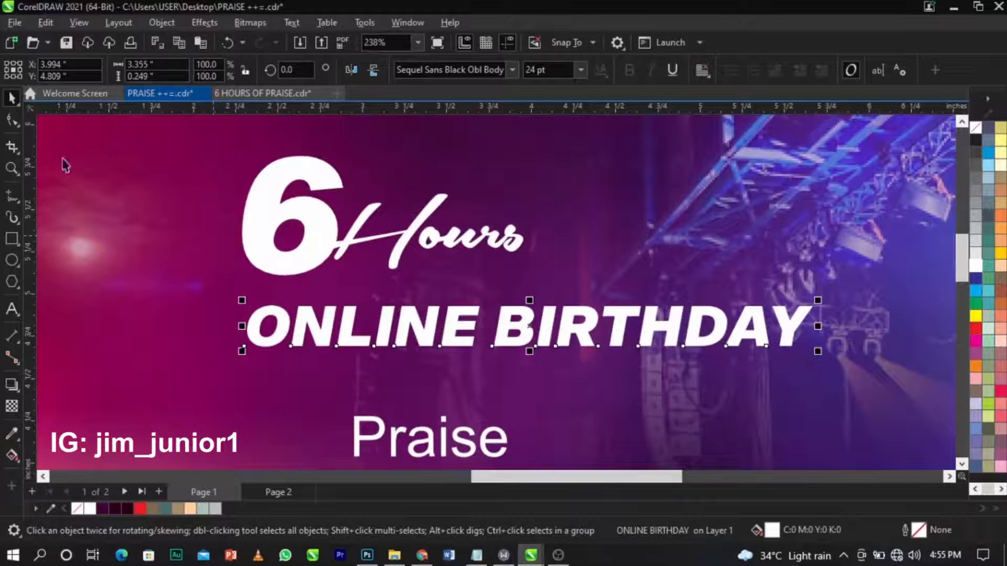
Tighten ONLINE BIRTHDAY's letter spacing, shrink it under 6 Hours, and nudge the 6 left-down.
{"action": "left_click", "coordinate": [12, 121]}
{"action": "scroll", "coordinate": [706, 323], "scroll_direction": "up", "scroll_amount": 1}
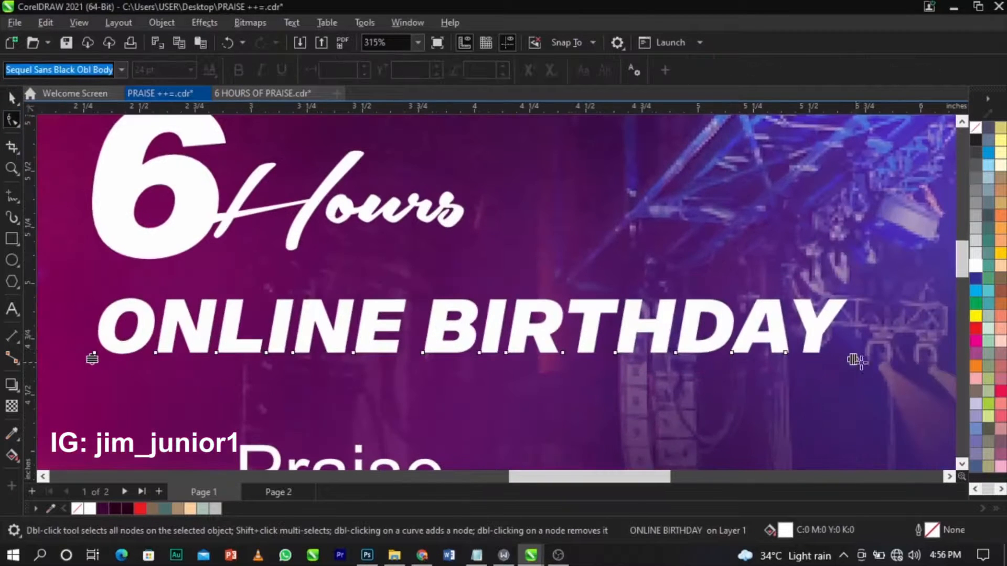
{"action": "left_click_drag", "start_coordinate": [852, 360], "coordinate": [584, 376]}
{"action": "key", "text": "space"}
{"action": "left_click_drag", "start_coordinate": [537, 336], "coordinate": [628, 285]}
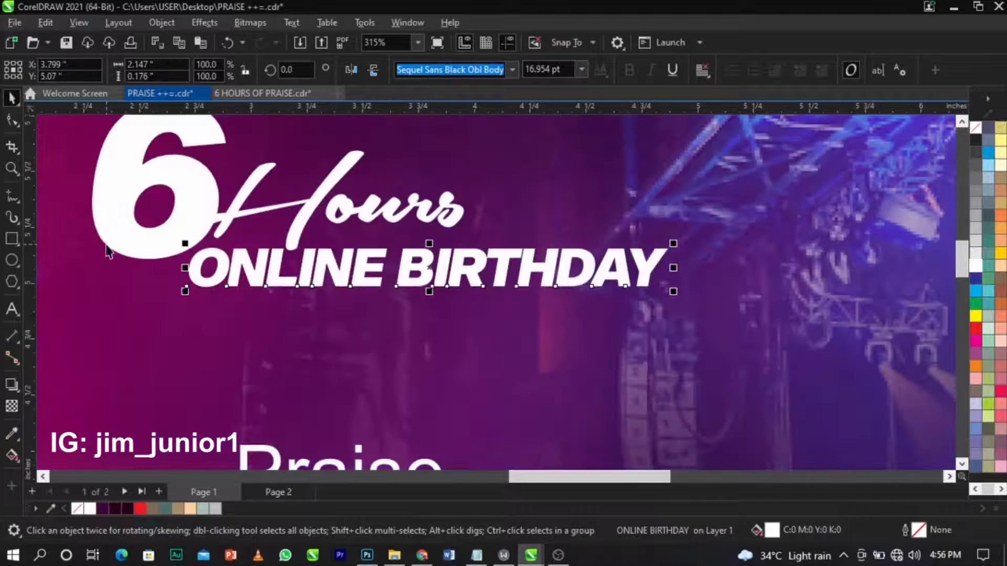
{"action": "left_click", "coordinate": [170, 239]}
{"action": "left_click_drag", "start_coordinate": [170, 239], "coordinate": [157, 257]}
Move Praise up toward the headline and apply Sequel Sans Black Obl Body.
{"action": "left_click", "coordinate": [357, 466]}
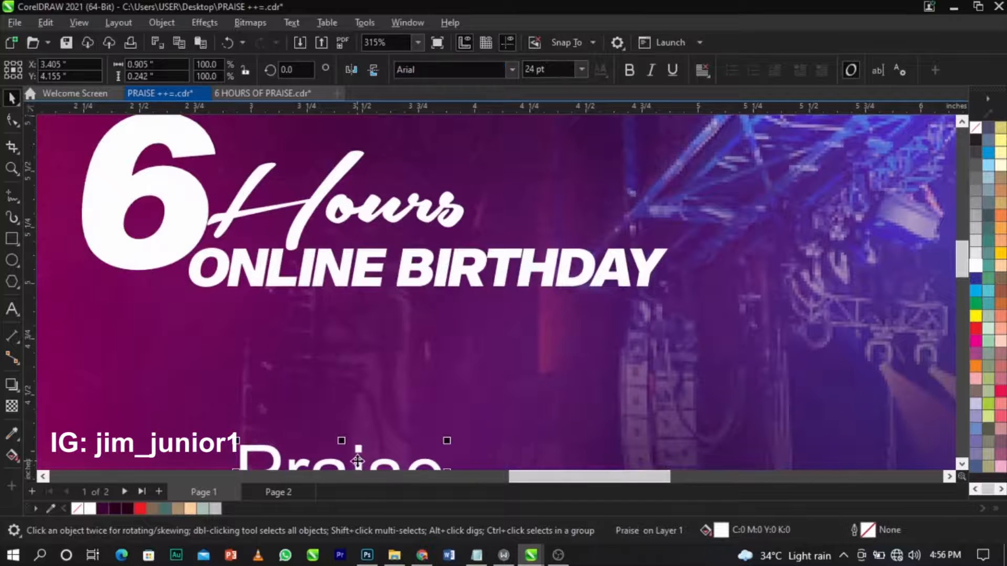
{"action": "left_click_drag", "start_coordinate": [362, 450], "coordinate": [402, 366]}
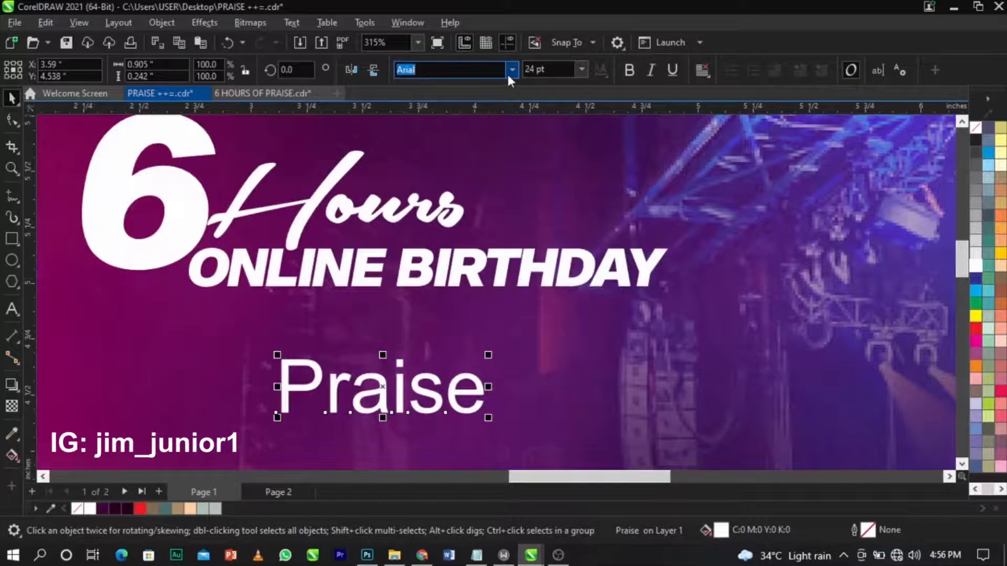
{"action": "left_click", "coordinate": [510, 70]}
{"action": "left_click", "coordinate": [495, 111]}
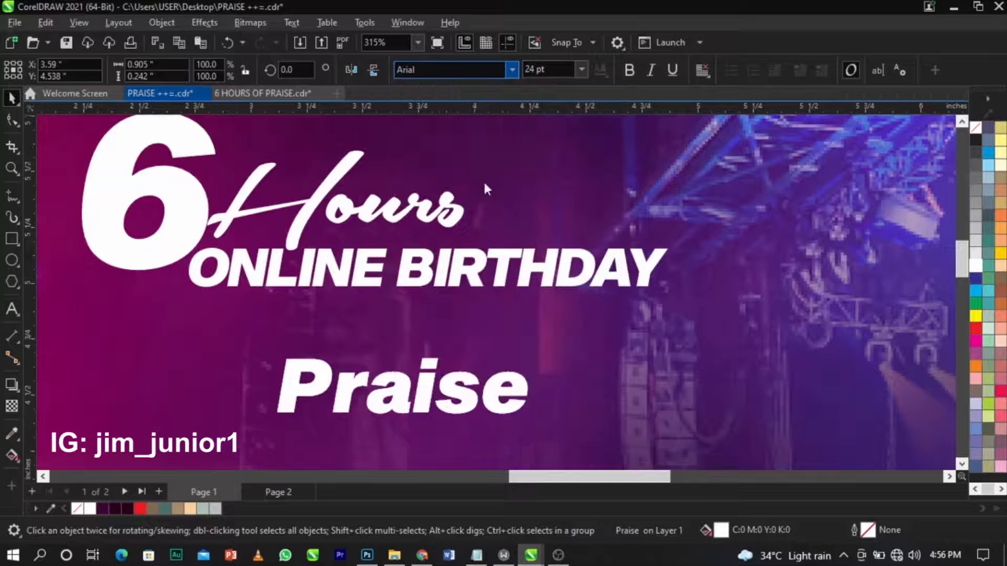
Change the Praise text to UPPERCASE with Change Case.
{"action": "double_click", "coordinate": [465, 375]}
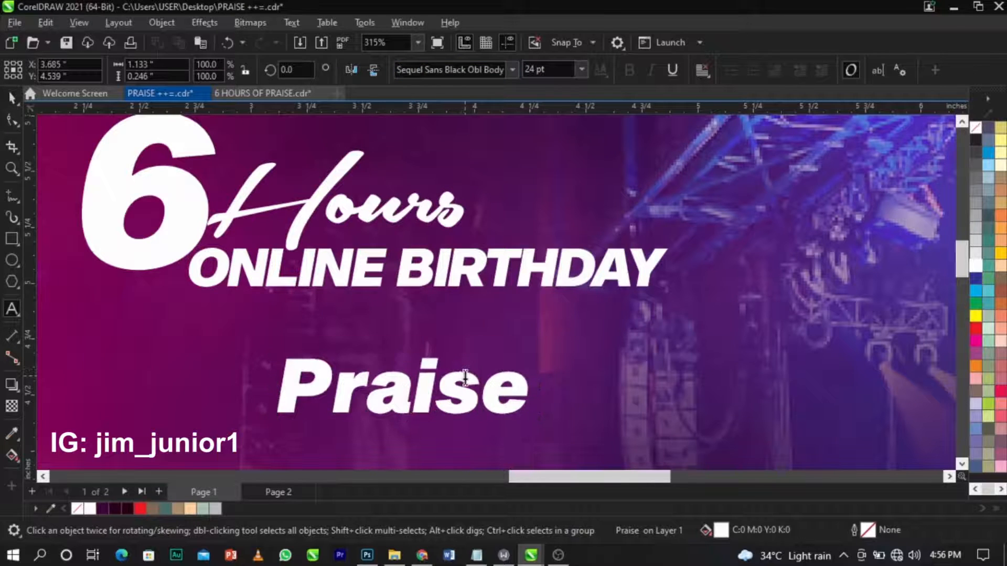
{"action": "key", "text": "ctrl+a"}
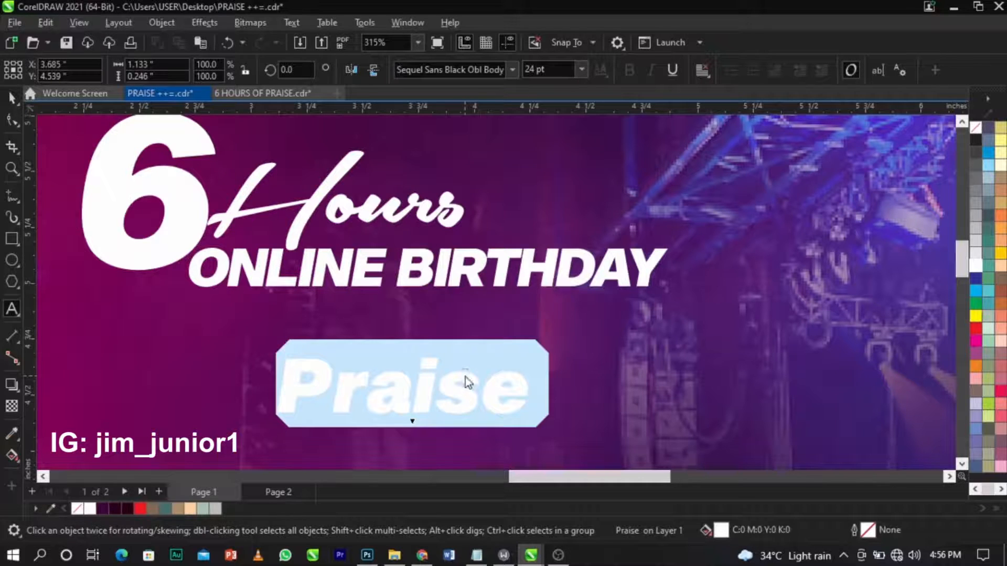
{"action": "key", "text": "shift+F3"}
{"action": "left_click", "coordinate": [465, 263]}
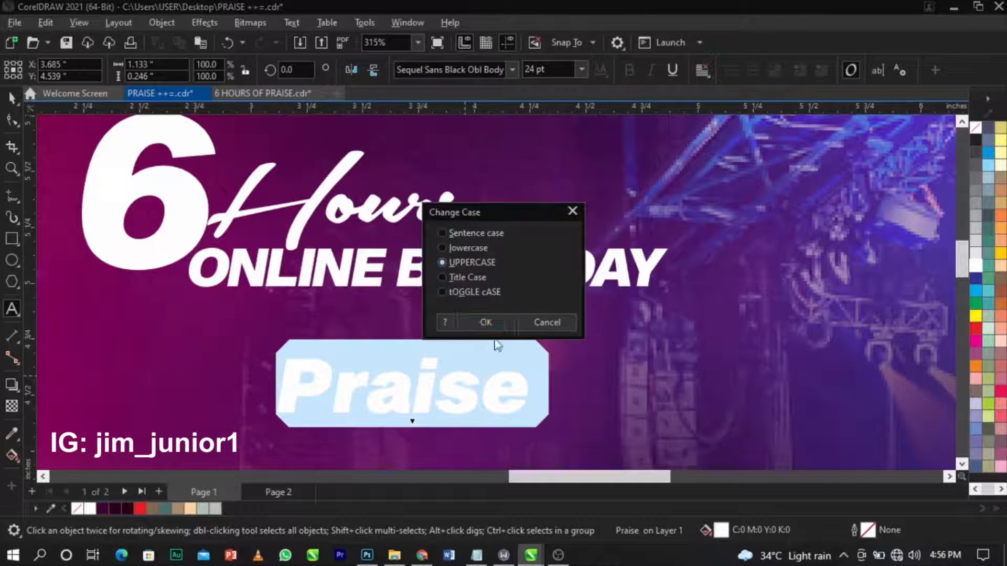
{"action": "left_click", "coordinate": [483, 322]}
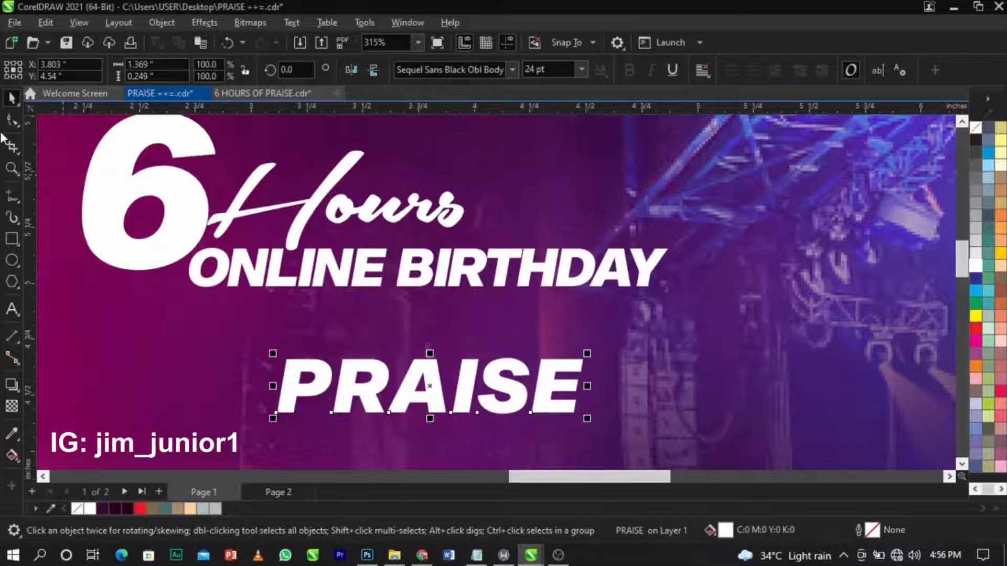
Tighten PRAISE's letter spacing and enlarge it to span the headline width.
{"action": "left_click", "coordinate": [12, 121]}
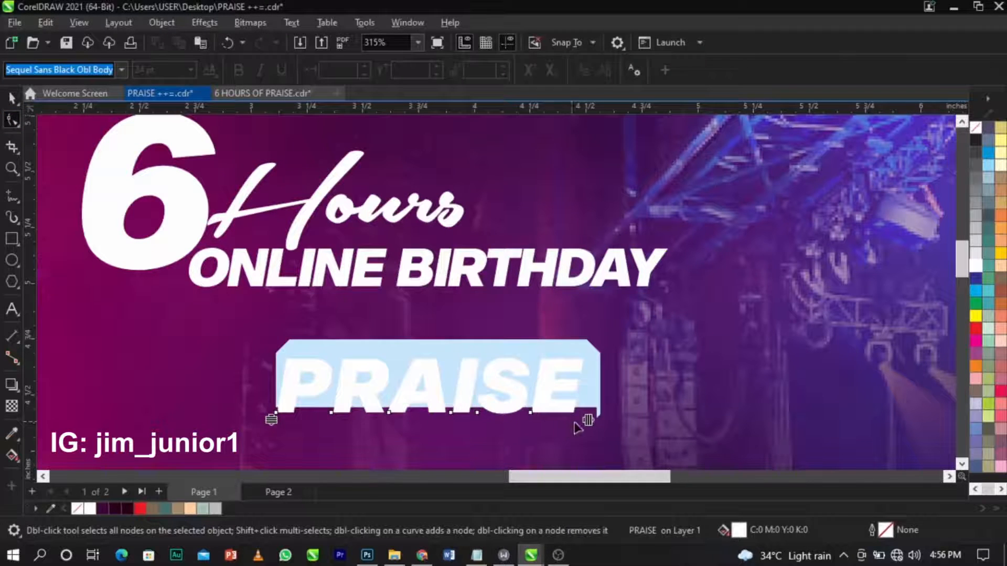
{"action": "left_click_drag", "start_coordinate": [588, 420], "coordinate": [556, 433]}
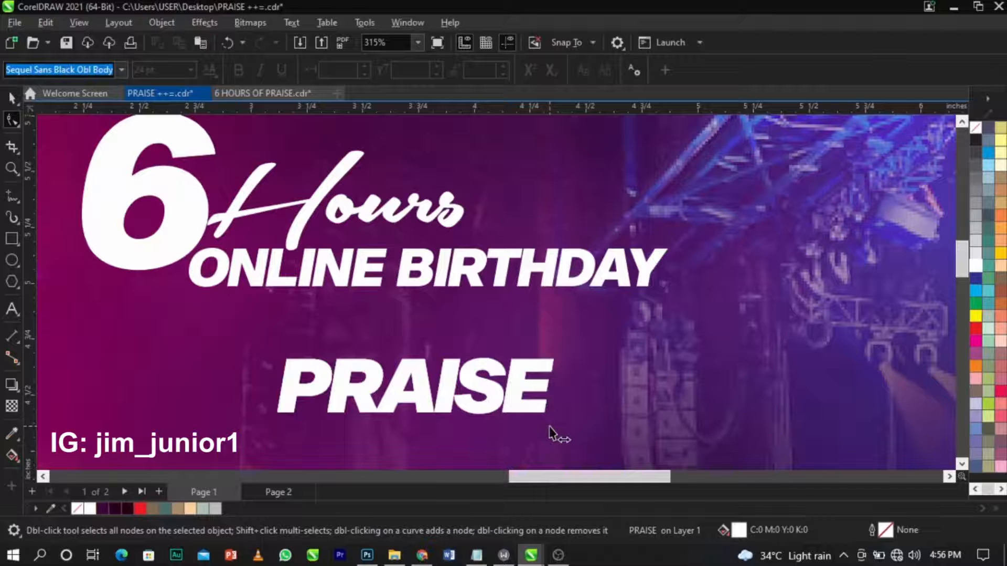
{"action": "left_click_drag", "start_coordinate": [549, 427], "coordinate": [552, 428]}
{"action": "key", "text": "space"}
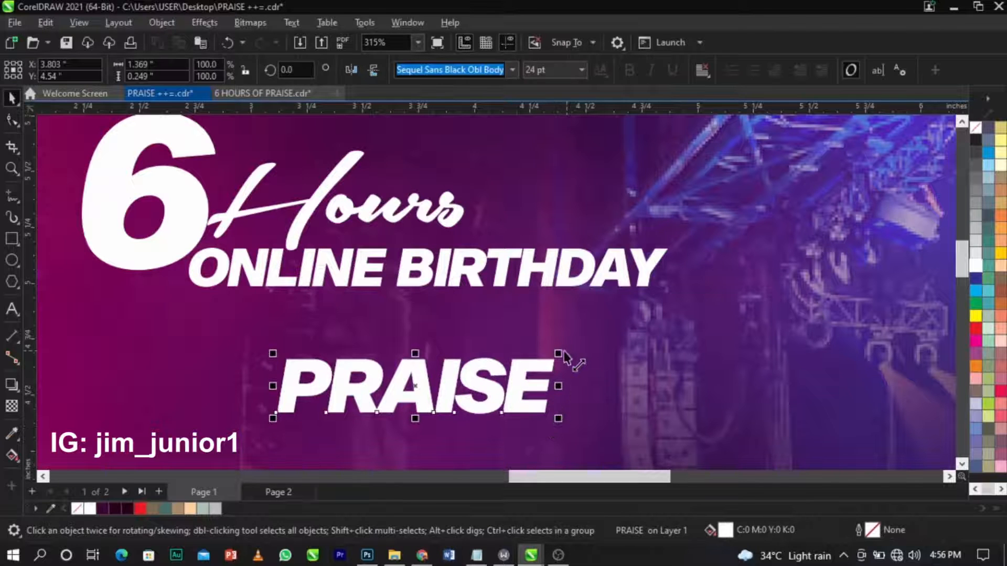
{"action": "key", "text": "space"}
{"action": "left_click_drag", "start_coordinate": [564, 360], "coordinate": [556, 301]}
{"action": "left_click_drag", "start_coordinate": [608, 403], "coordinate": [663, 427]}
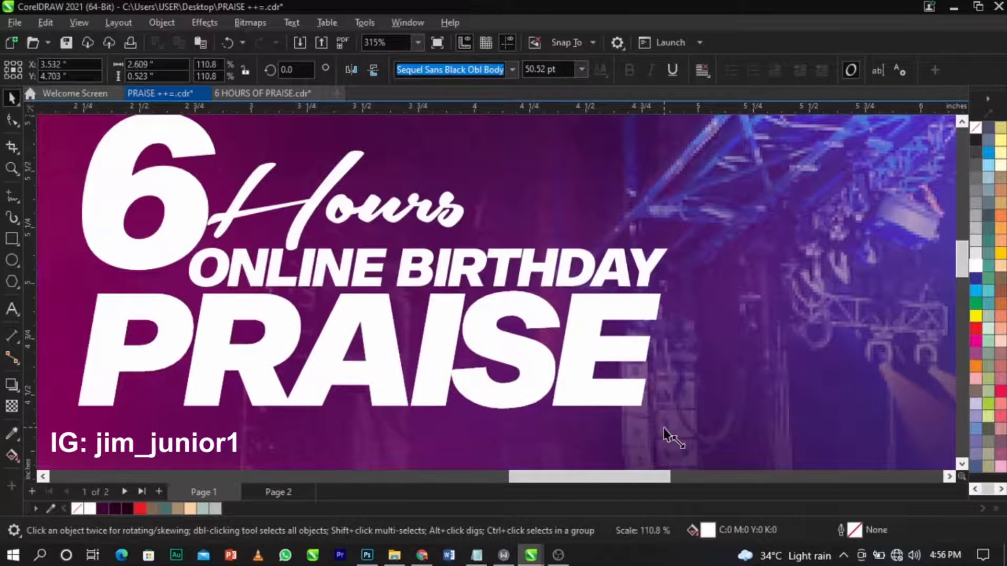
{"action": "scroll", "coordinate": [608, 302], "scroll_direction": "down", "scroll_amount": 5}
Select all four headline text objects and scale them up together.
{"action": "left_click", "coordinate": [886, 237]}
{"action": "left_click_drag", "start_coordinate": [872, 232], "coordinate": [438, 345]}
{"action": "scroll", "coordinate": [562, 346], "scroll_direction": "up", "scroll_amount": 3}
{"action": "left_click_drag", "start_coordinate": [693, 338], "coordinate": [672, 295]}
{"action": "scroll", "coordinate": [672, 296], "scroll_direction": "down", "scroll_amount": 3}
{"action": "left_click_drag", "start_coordinate": [663, 338], "coordinate": [671, 355]}
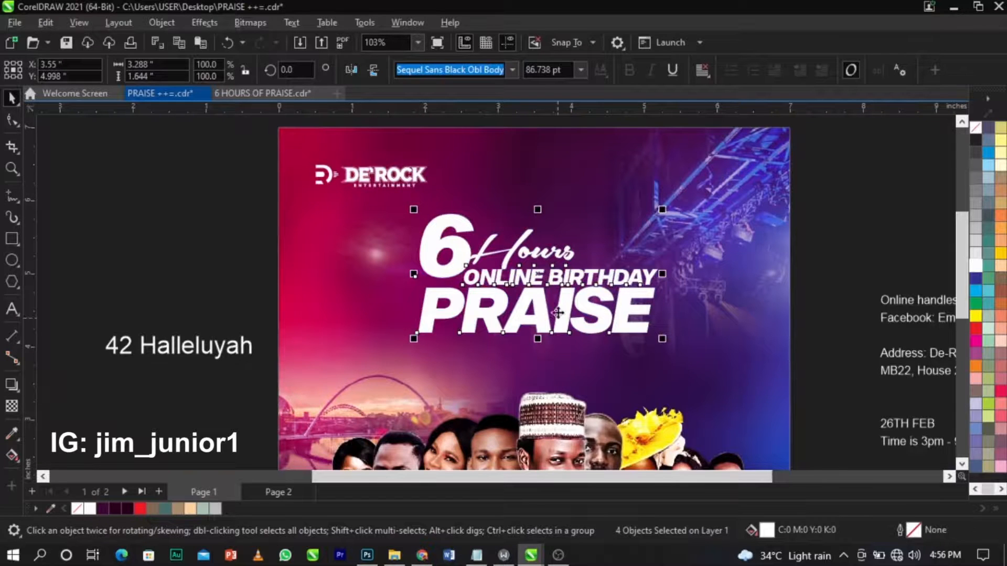
Raise the headline group just below the De'Rock logo with a slight enlargement, then deselect.
{"action": "scroll", "coordinate": [558, 309], "scroll_direction": "up", "scroll_amount": 2}
{"action": "left_click_drag", "start_coordinate": [558, 311], "coordinate": [564, 289]}
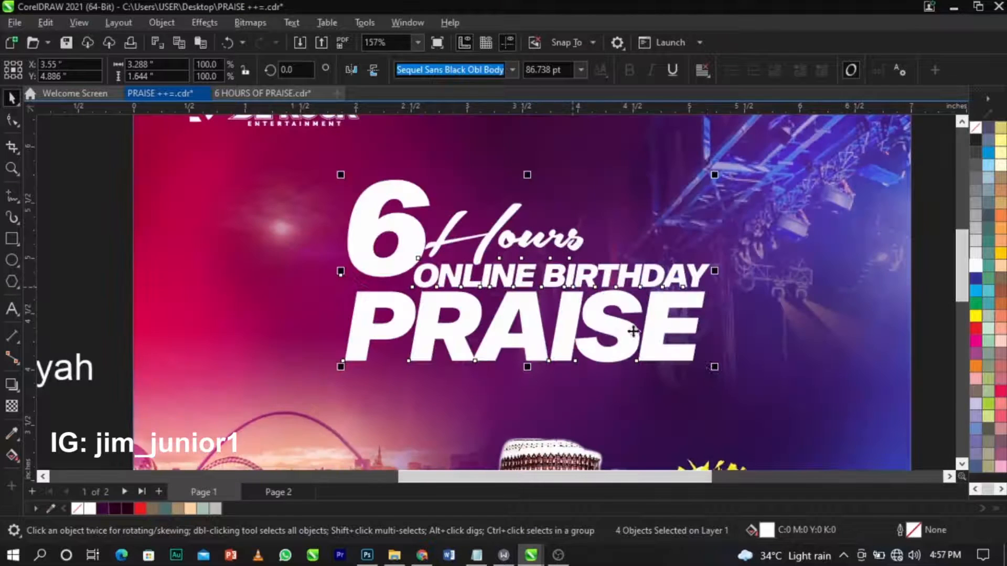
{"action": "left_click_drag", "start_coordinate": [717, 368], "coordinate": [725, 373]}
{"action": "scroll", "coordinate": [683, 331], "scroll_direction": "up", "scroll_amount": 2}
{"action": "left_click_drag", "start_coordinate": [653, 303], "coordinate": [653, 298]}
{"action": "left_click", "coordinate": [758, 310]}
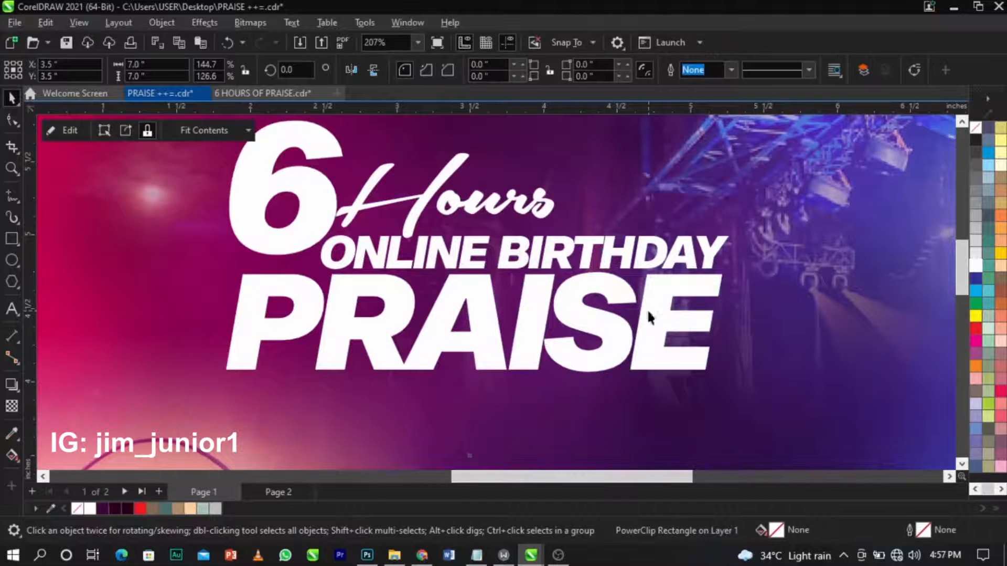
{"action": "scroll", "coordinate": [650, 308], "scroll_direction": "down", "scroll_amount": 2}
{"action": "left_click", "coordinate": [834, 291]}
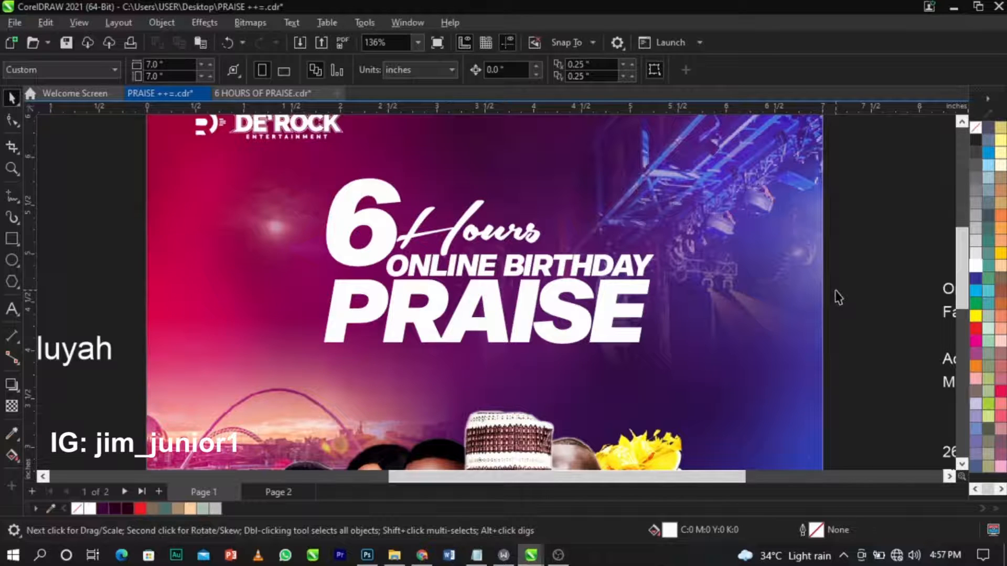
Save the PRAISE flyer and zoom in on the headline area.
{"action": "key", "text": "ctrl+s"}
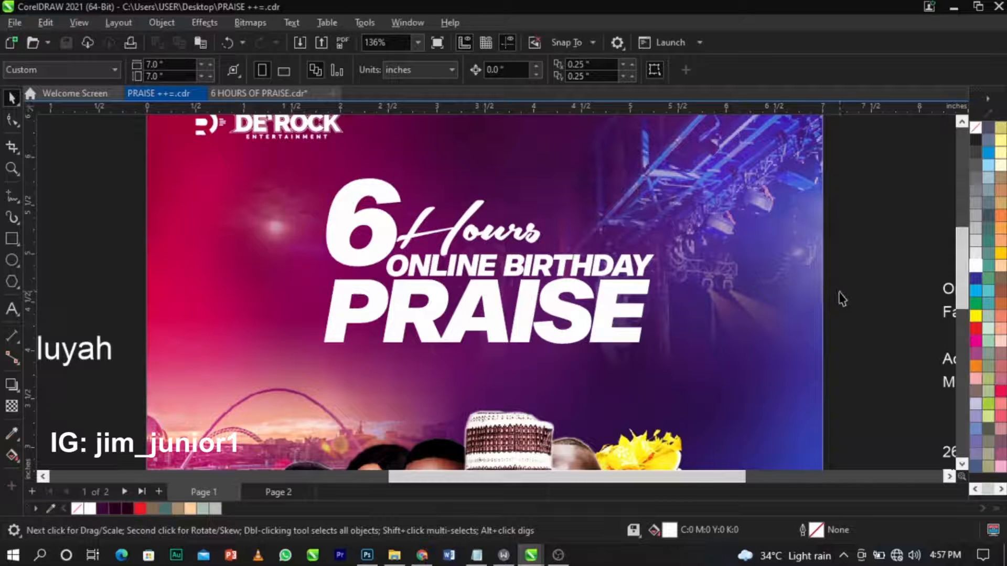
{"action": "scroll", "coordinate": [688, 315], "scroll_direction": "down", "scroll_amount": 2}
{"action": "key", "text": "z"}
{"action": "left_click_drag", "start_coordinate": [364, 216], "coordinate": [827, 391]}
{"action": "scroll", "coordinate": [359, 252], "scroll_direction": "up", "scroll_amount": 2}
Select the large 6 in the title and nudge it slightly into place.
{"action": "key", "text": "space"}
{"action": "left_click", "coordinate": [389, 246]}
{"action": "scroll", "coordinate": [489, 268], "scroll_direction": "down", "scroll_amount": 2}
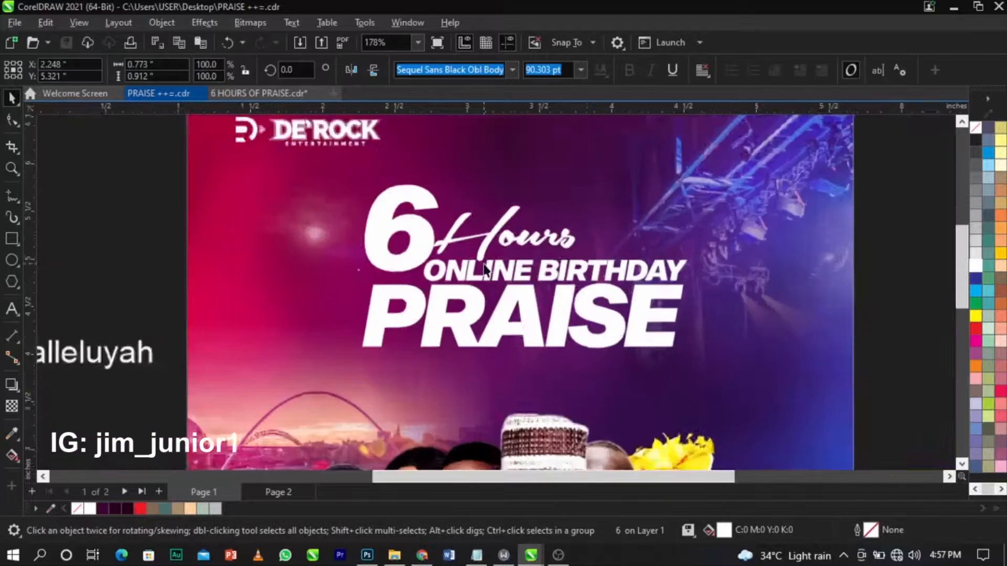
{"action": "scroll", "coordinate": [455, 239], "scroll_direction": "up", "scroll_amount": 2}
{"action": "scroll", "coordinate": [385, 178], "scroll_direction": "up", "scroll_amount": 3}
{"action": "left_click", "coordinate": [396, 186]}
{"action": "mouse_move", "coordinate": [395, 187]}
{"action": "left_mouse_down"}
{"action": "mouse_move", "coordinate": [399, 202]}
{"action": "mouse_move", "coordinate": [399, 189]}
{"action": "left_mouse_up"}
{"action": "scroll", "coordinate": [449, 197], "scroll_direction": "down", "scroll_amount": 2}
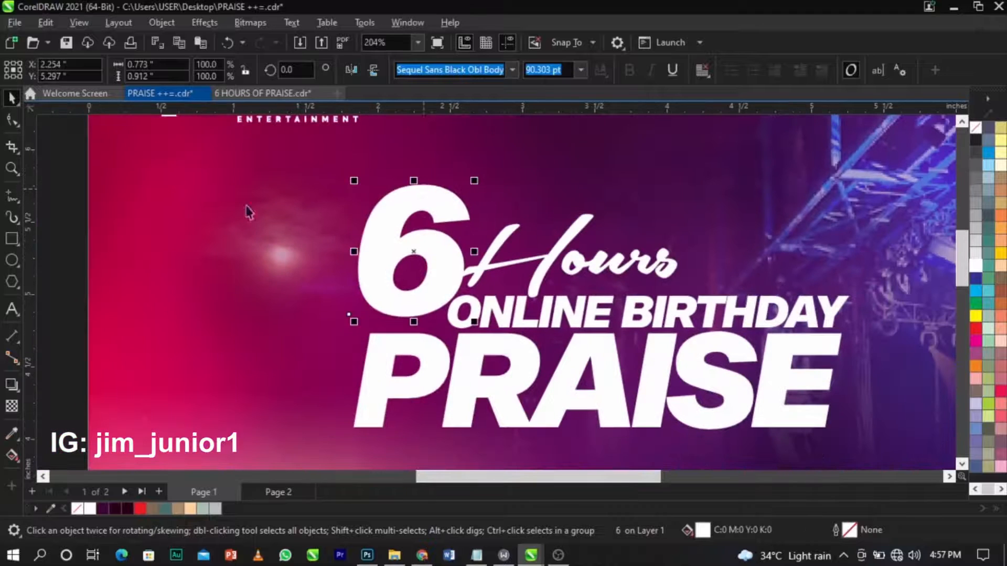
{"action": "left_click", "coordinate": [108, 225]}
{"action": "scroll", "coordinate": [366, 219], "scroll_direction": "up", "scroll_amount": 1}
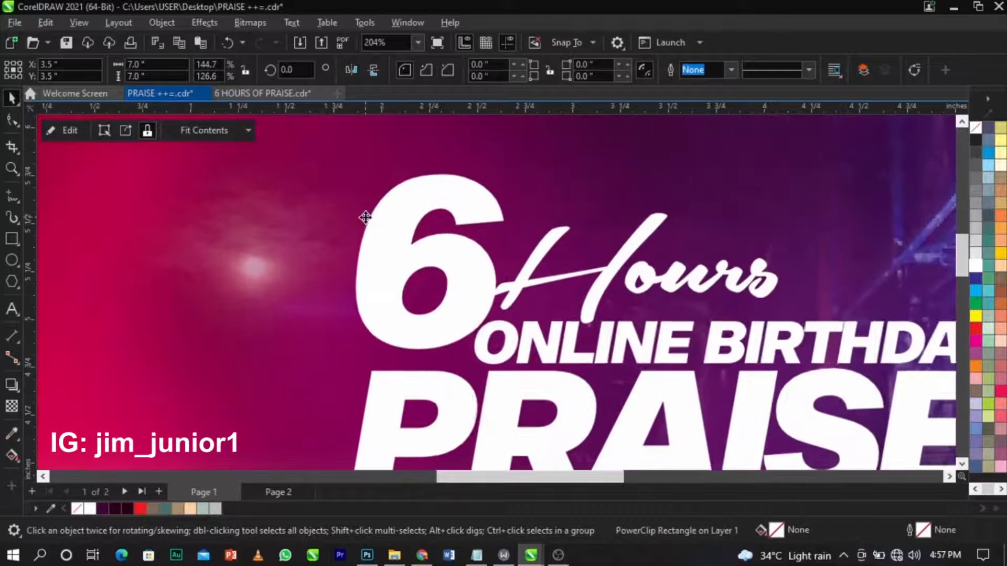
{"action": "left_click", "coordinate": [393, 226]}
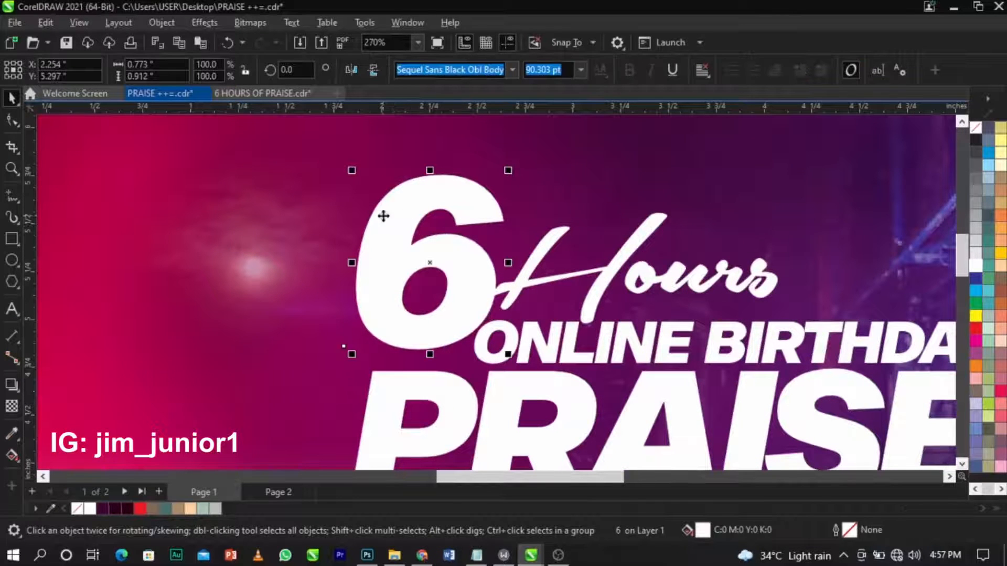
Lay a vertical linear fountain fill down the 6 with its bottom node red #E60707.
{"action": "left_click", "coordinate": [13, 454]}
{"action": "left_click_drag", "start_coordinate": [431, 174], "coordinate": [418, 347]}
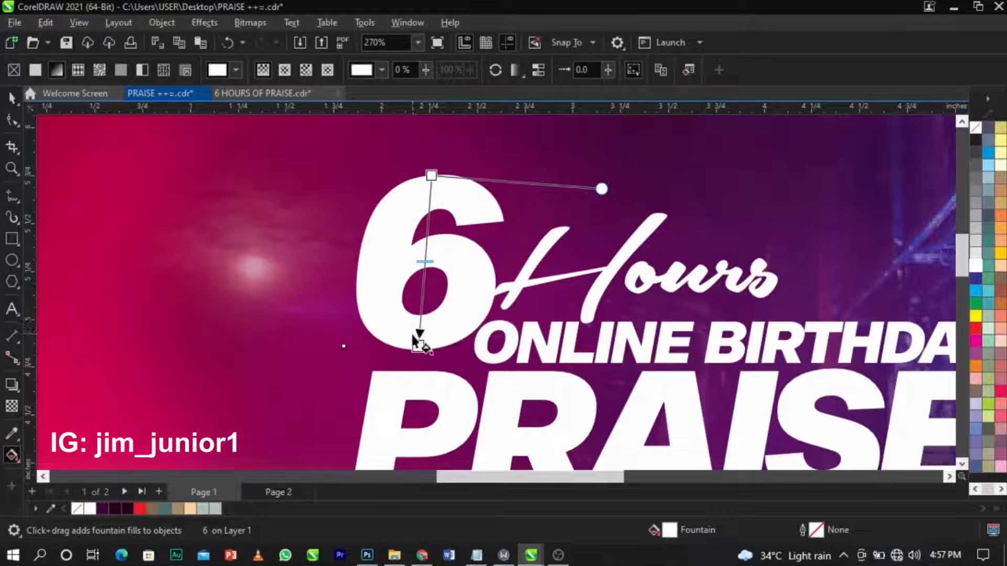
{"action": "left_click_drag", "start_coordinate": [601, 188], "coordinate": [604, 183]}
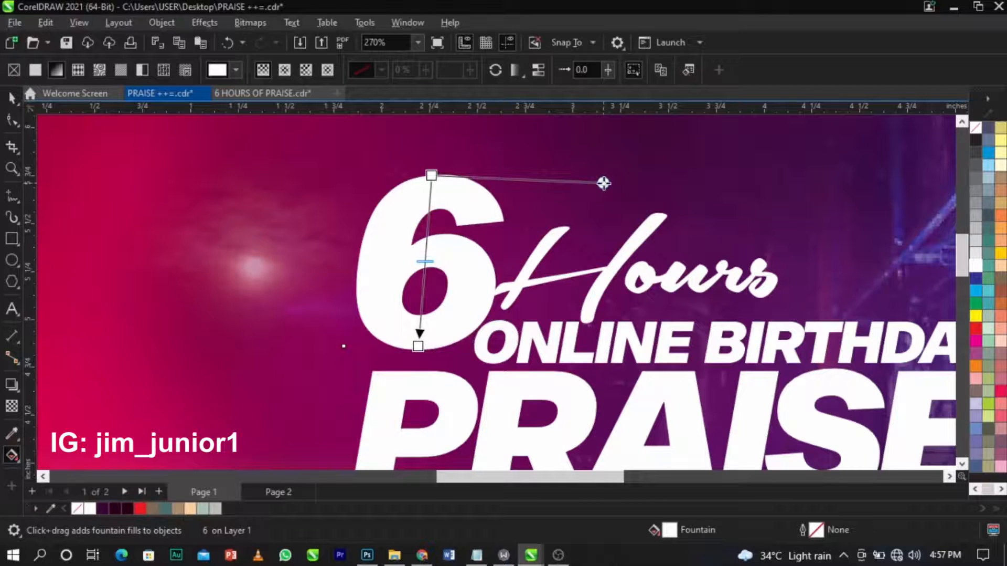
{"action": "left_click", "coordinate": [419, 346]}
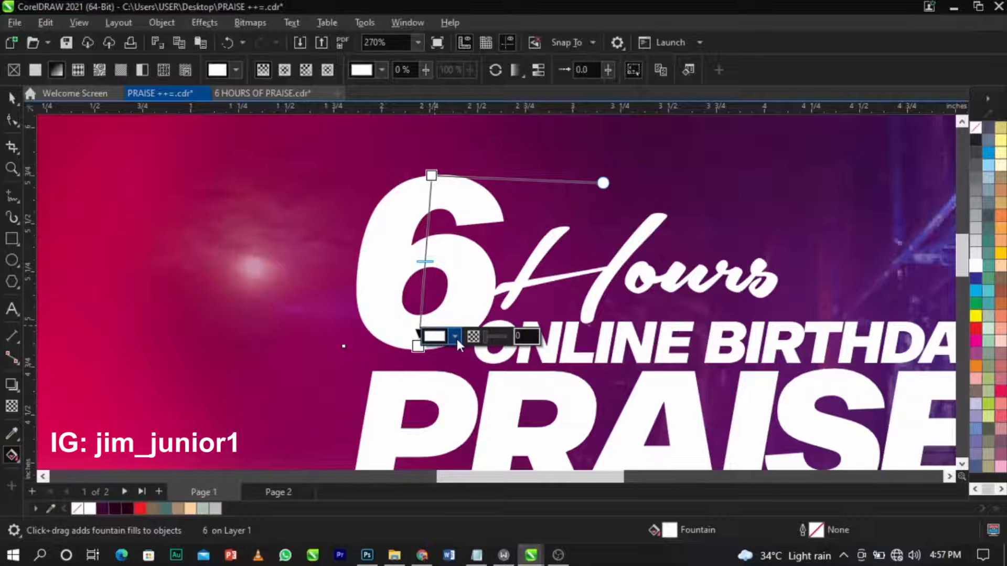
{"action": "left_click", "coordinate": [456, 335]}
{"action": "left_click_drag", "start_coordinate": [504, 98], "coordinate": [685, 99]}
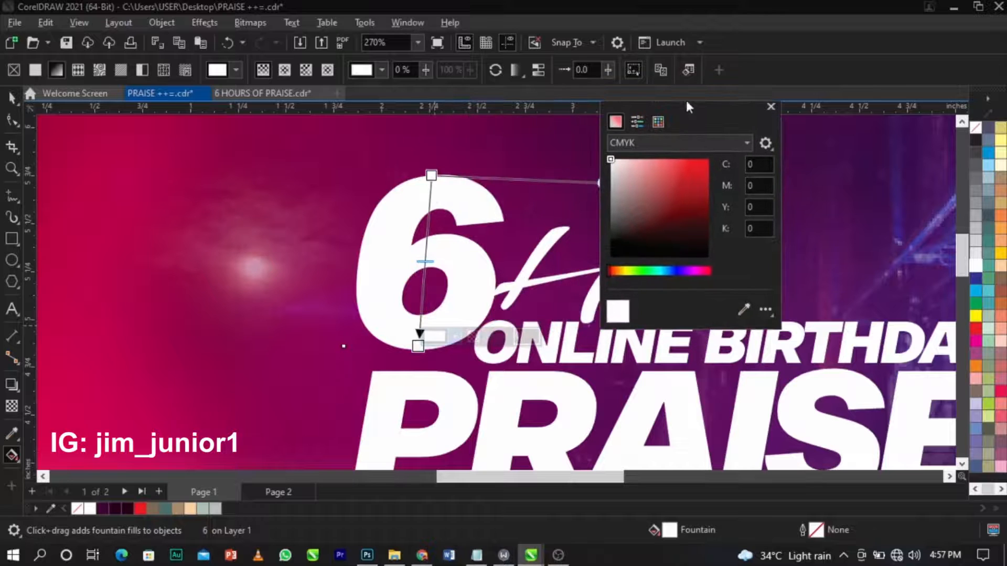
{"action": "left_click", "coordinate": [673, 140]}
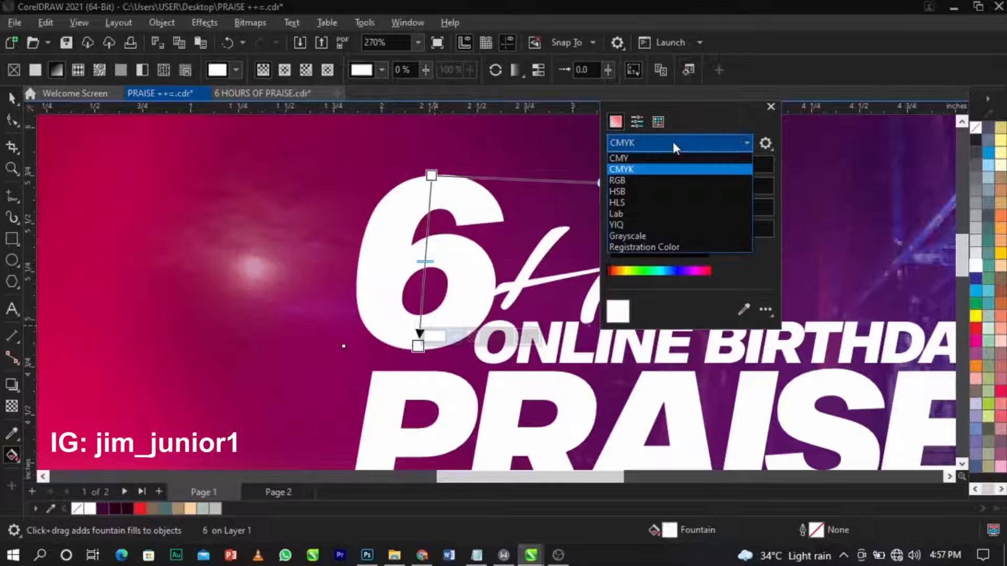
{"action": "left_click", "coordinate": [654, 181]}
{"action": "left_click_drag", "start_coordinate": [706, 198], "coordinate": [720, 172]}
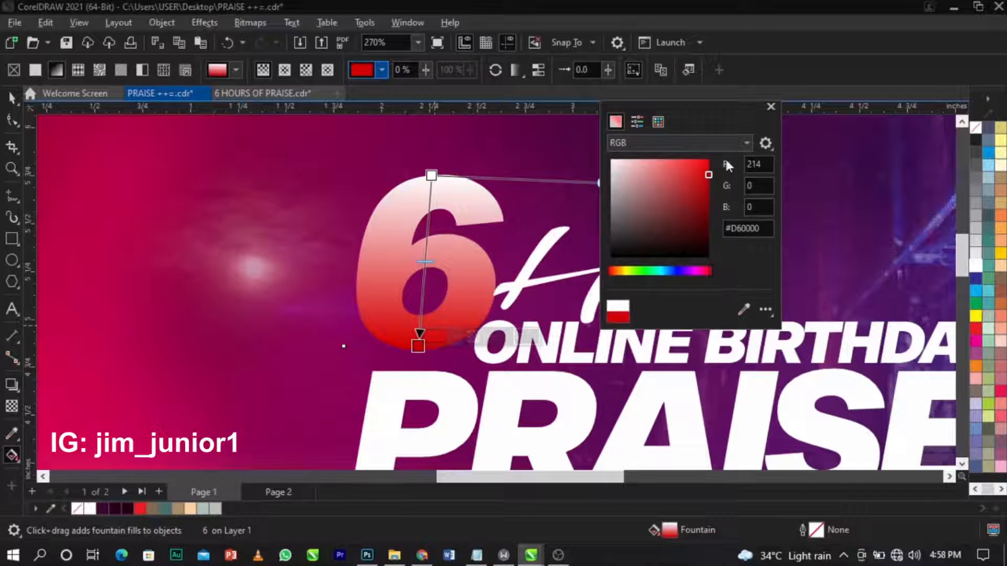
{"action": "mouse_move", "coordinate": [709, 176]}
{"action": "left_mouse_down"}
{"action": "mouse_move", "coordinate": [717, 166]}
{"action": "mouse_move", "coordinate": [708, 173]}
{"action": "left_mouse_up"}
Set the gradient's top node to yellow #FFDD00 and move it lower down the 6.
{"action": "left_click", "coordinate": [431, 175]}
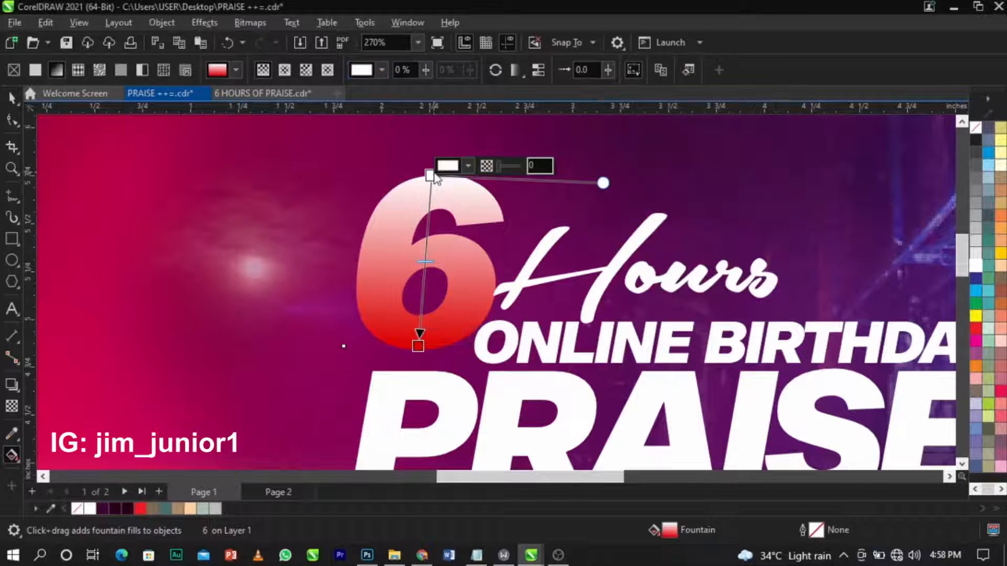
{"action": "left_click", "coordinate": [468, 167]}
{"action": "left_click", "coordinate": [451, 195]}
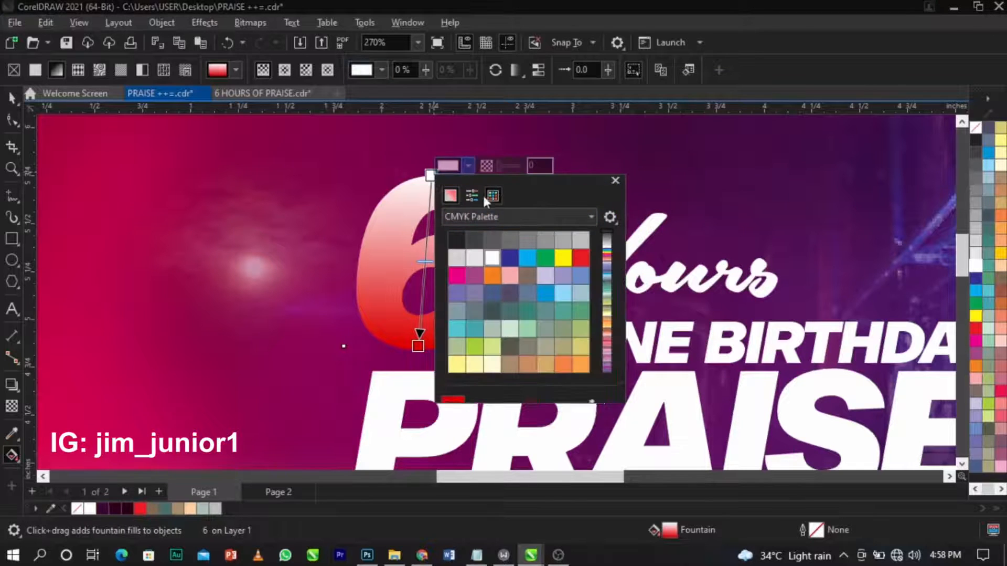
{"action": "left_click_drag", "start_coordinate": [544, 185], "coordinate": [685, 149]}
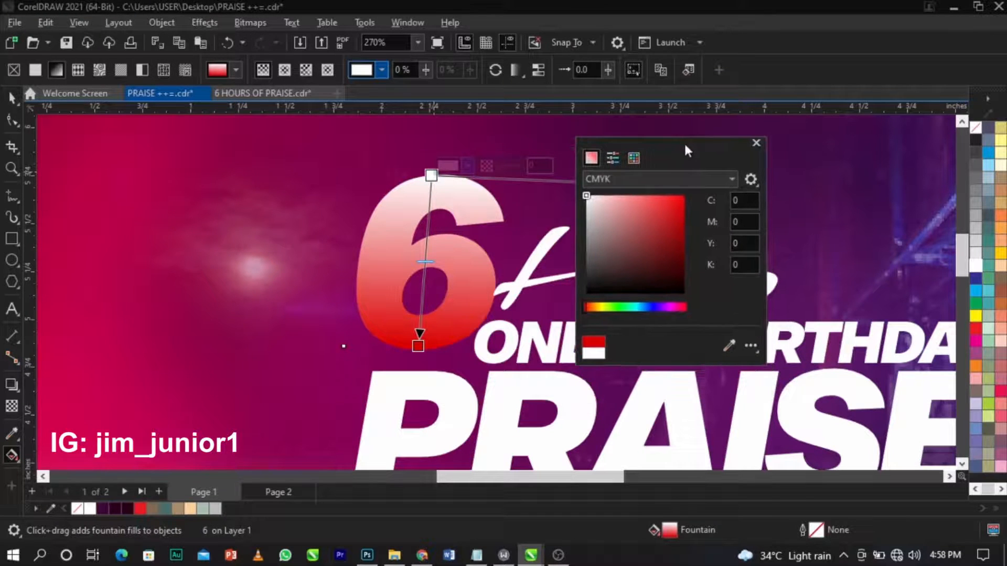
{"action": "left_click", "coordinate": [614, 180]}
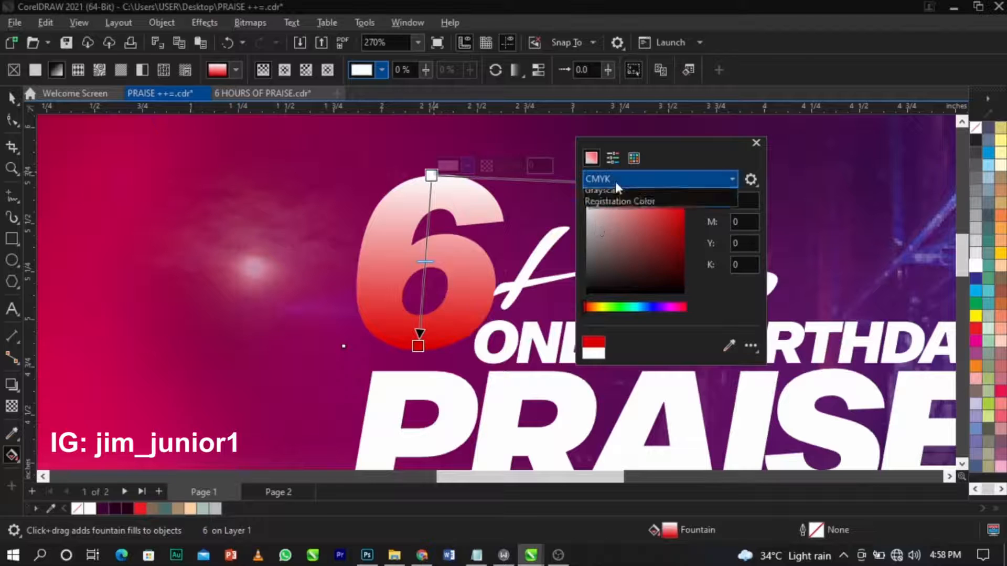
{"action": "left_click", "coordinate": [609, 212]}
{"action": "left_click_drag", "start_coordinate": [586, 309], "coordinate": [597, 308]}
{"action": "left_click_drag", "start_coordinate": [681, 202], "coordinate": [702, 186]}
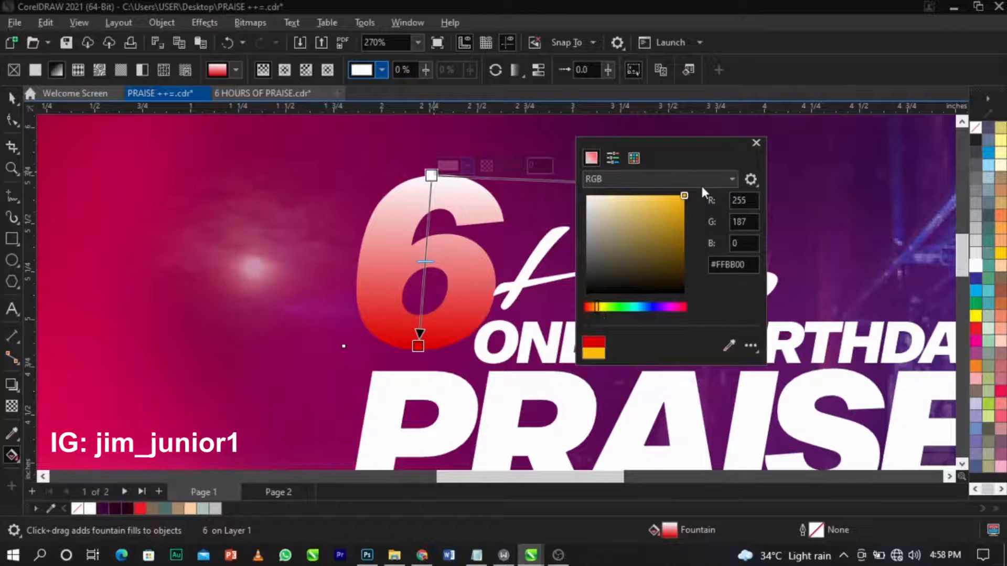
{"action": "left_click_drag", "start_coordinate": [600, 308], "coordinate": [601, 308]}
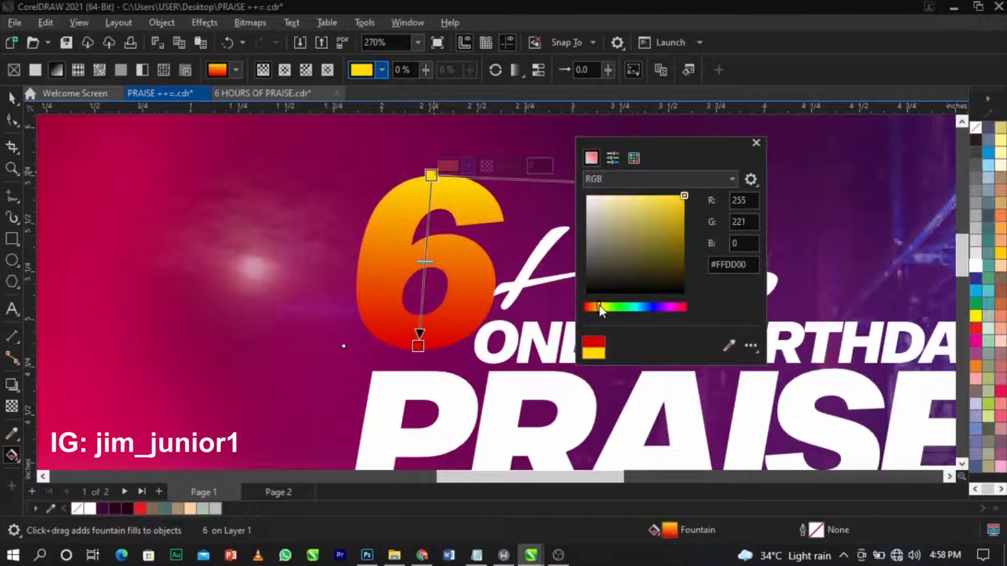
{"action": "left_click", "coordinate": [485, 266]}
{"action": "left_click_drag", "start_coordinate": [432, 175], "coordinate": [429, 200]}
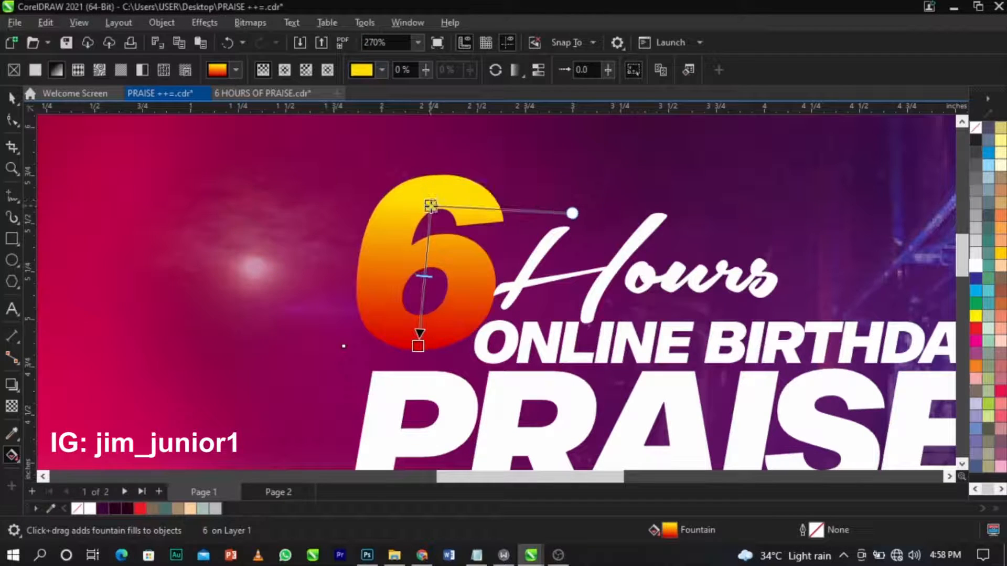
{"action": "scroll", "coordinate": [431, 212], "scroll_direction": "down", "scroll_amount": 2}
{"action": "key", "text": "space"}
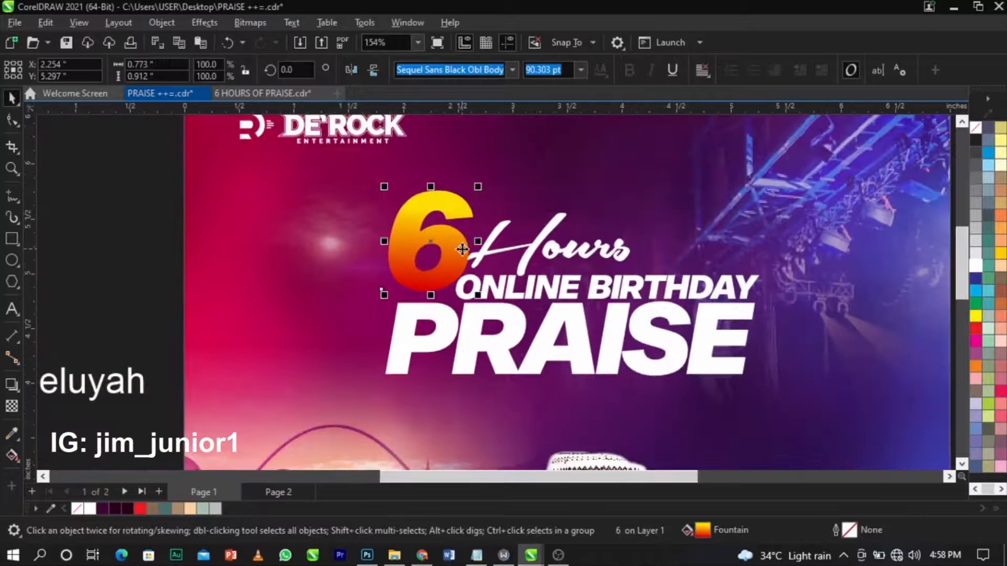
Copy the 6's yellow-to-red fill onto the ONLINE BIRTHDAY text.
{"action": "scroll", "coordinate": [457, 222], "scroll_direction": "up", "scroll_amount": 2}
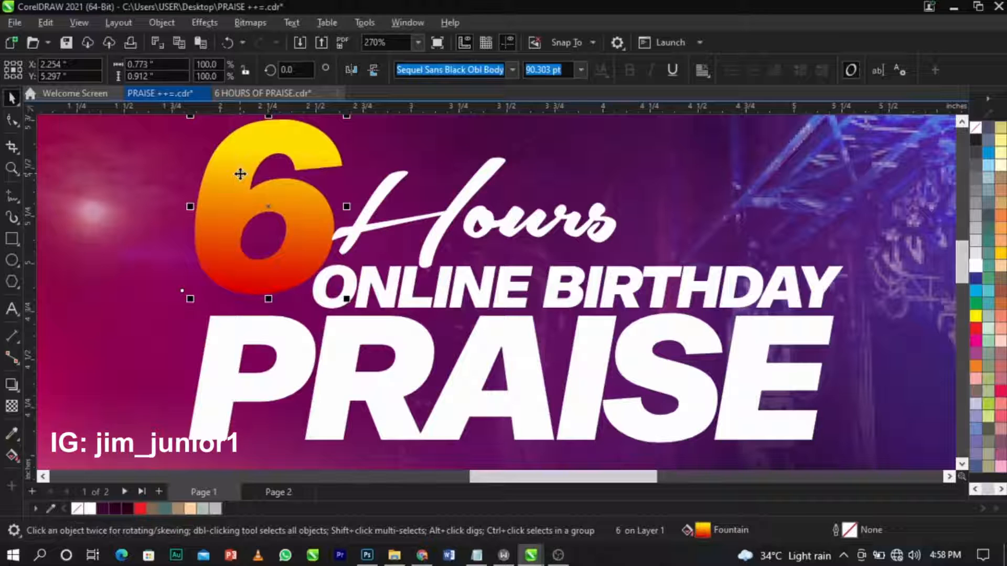
{"action": "left_click_drag", "start_coordinate": [240, 176], "coordinate": [504, 282]}
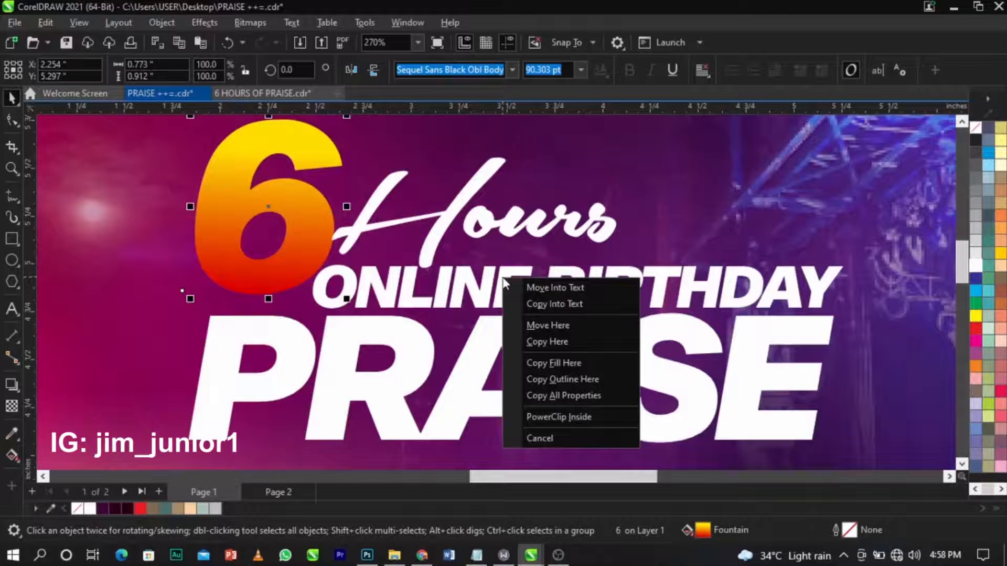
{"action": "left_click", "coordinate": [560, 363]}
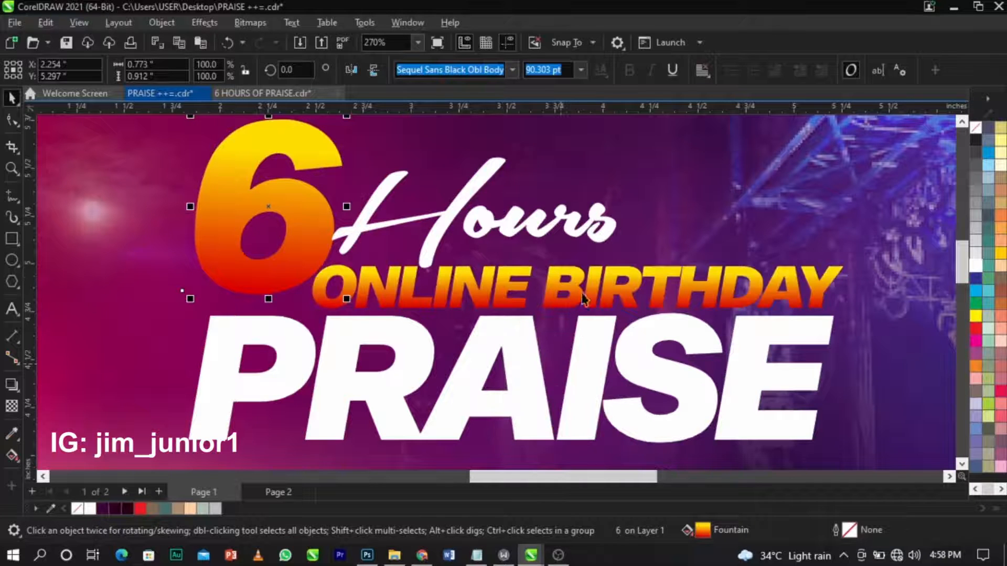
{"action": "left_click", "coordinate": [598, 289]}
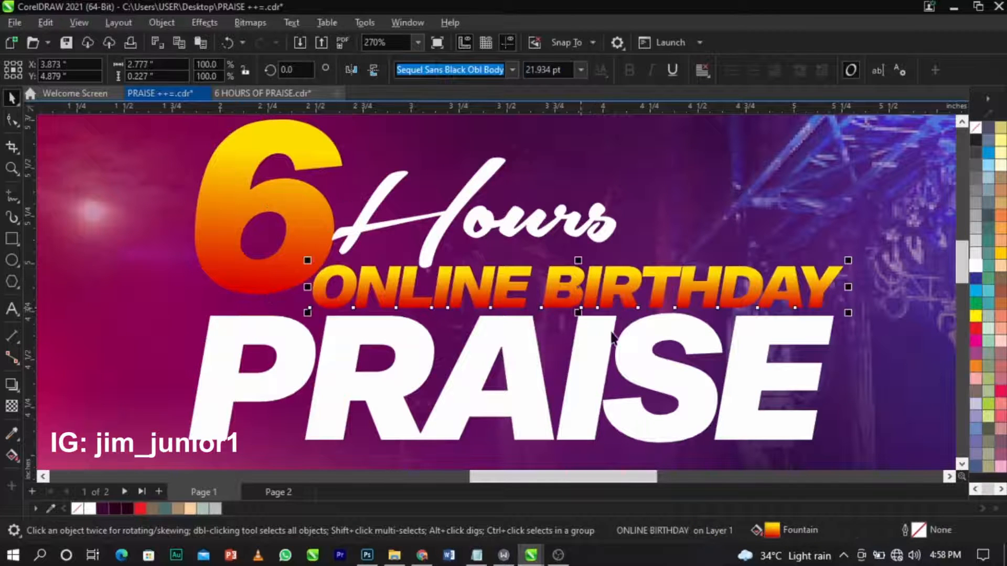
Angle the ONLINE BIRTHDAY gradient and lighten its yellow node to #FFE436.
{"action": "left_click", "coordinate": [11, 455]}
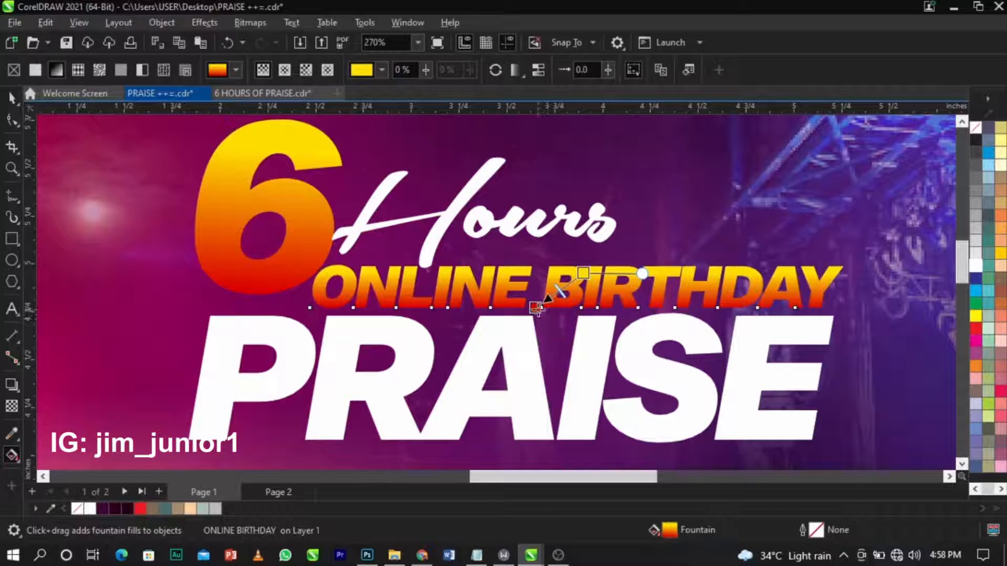
{"action": "mouse_move", "coordinate": [544, 379]}
{"action": "left_mouse_down"}
{"action": "mouse_move", "coordinate": [541, 394]}
{"action": "mouse_move", "coordinate": [666, 227]}
{"action": "mouse_move", "coordinate": [529, 431]}
{"action": "mouse_move", "coordinate": [560, 440]}
{"action": "mouse_move", "coordinate": [664, 259]}
{"action": "mouse_move", "coordinate": [541, 395]}
{"action": "left_mouse_up"}
{"action": "left_click_drag", "start_coordinate": [691, 200], "coordinate": [703, 260]}
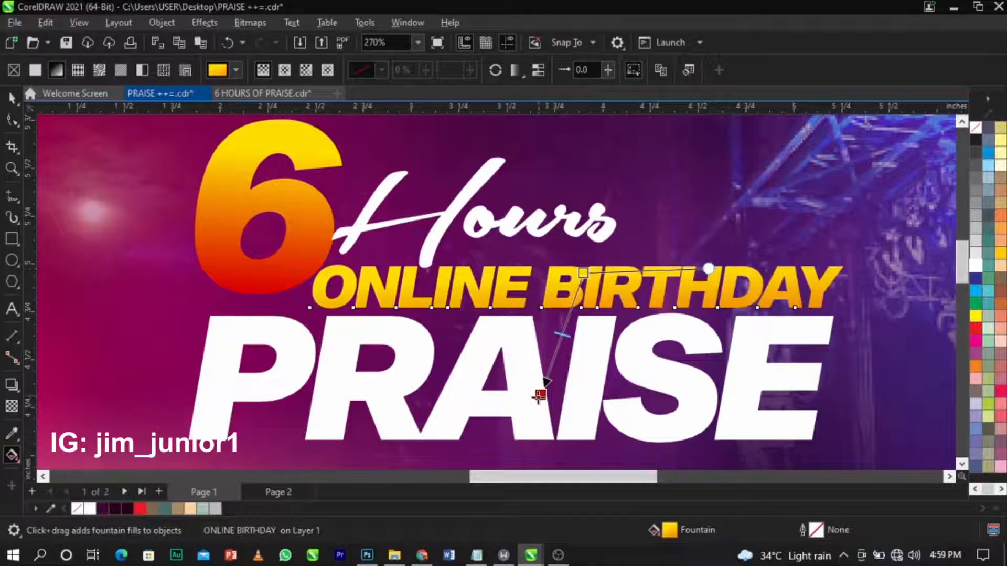
{"action": "left_click", "coordinate": [542, 394]}
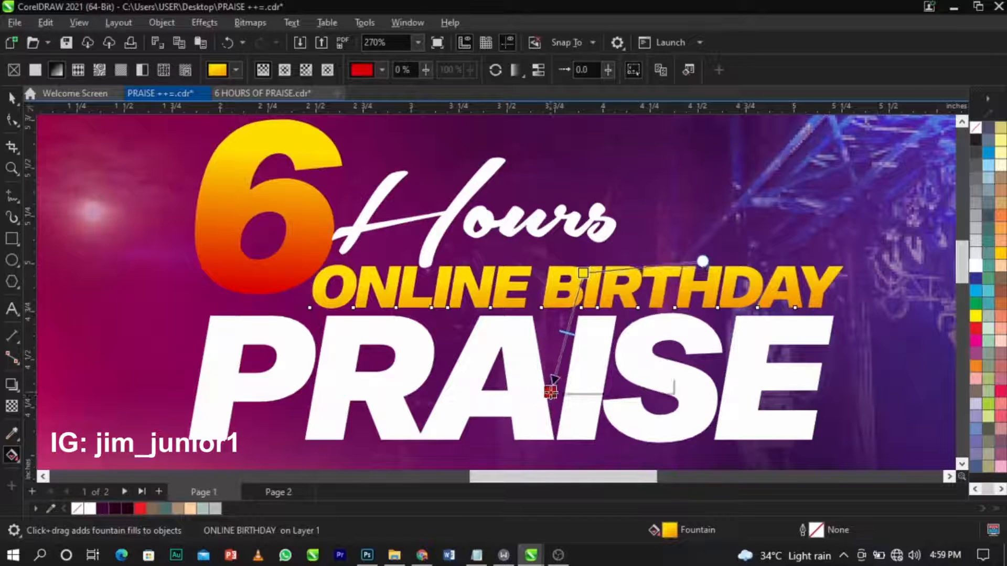
{"action": "left_click", "coordinate": [582, 272]}
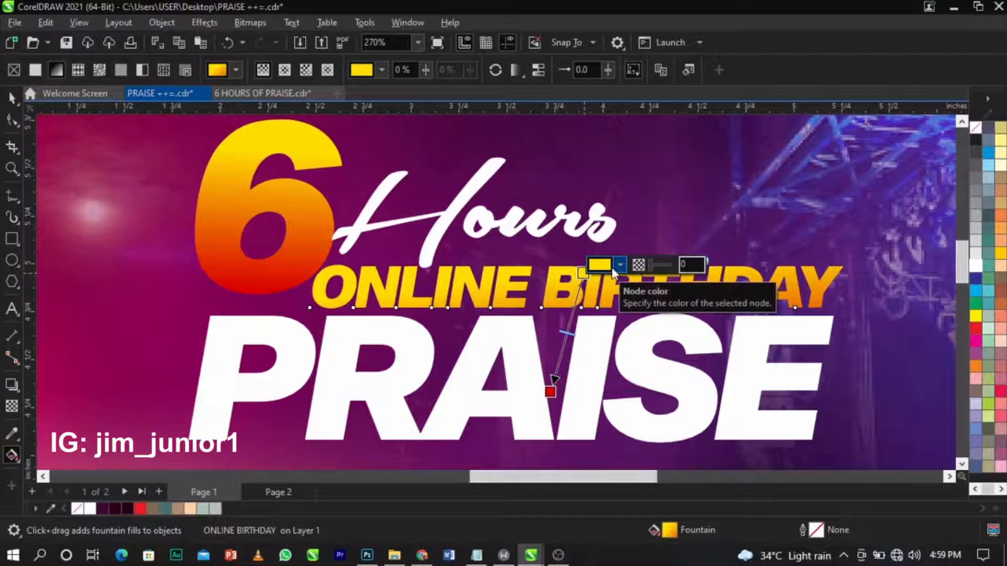
{"action": "left_click", "coordinate": [612, 267]}
{"action": "left_click_drag", "start_coordinate": [684, 344], "coordinate": [676, 332]}
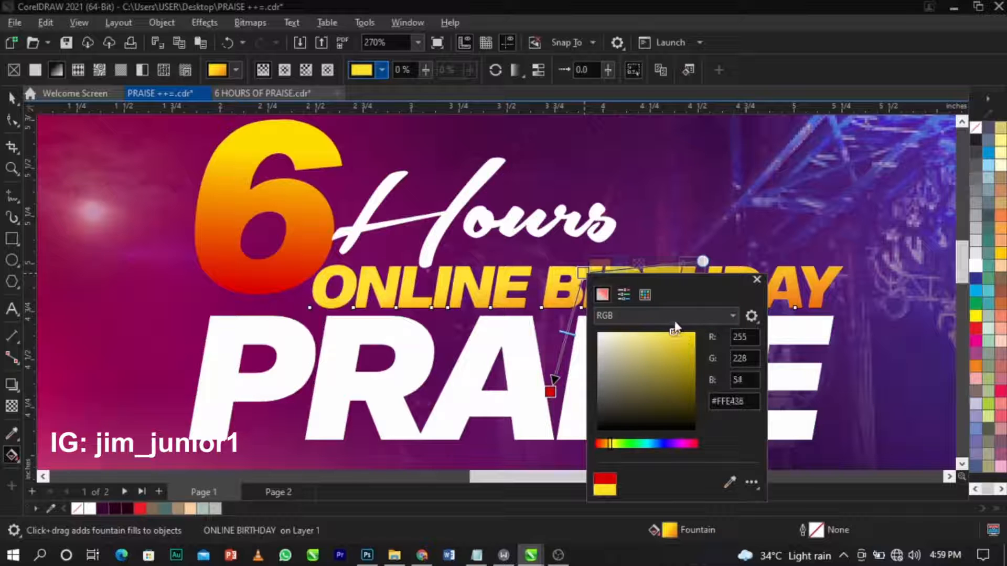
{"action": "scroll", "coordinate": [639, 192], "scroll_direction": "down", "scroll_amount": 5}
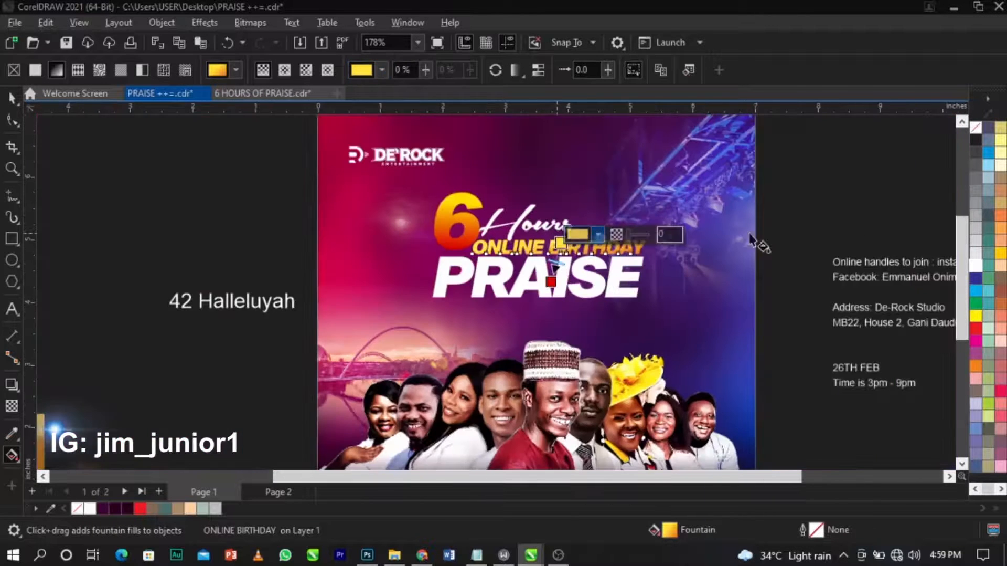
{"action": "left_click", "coordinate": [823, 209]}
Zoom in on the title block and select the PRAISE text.
{"action": "key", "text": "z"}
{"action": "left_click_drag", "start_coordinate": [353, 180], "coordinate": [685, 346]}
{"action": "key", "text": "space"}
{"action": "scroll", "coordinate": [670, 308], "scroll_direction": "up", "scroll_amount": 1}
{"action": "left_click", "coordinate": [676, 293]}
Lay a vertical fountain fill down PRAISE, making its lower node RGB grey #9C9C9C.
{"action": "left_click_drag", "start_coordinate": [676, 289], "coordinate": [681, 284]}
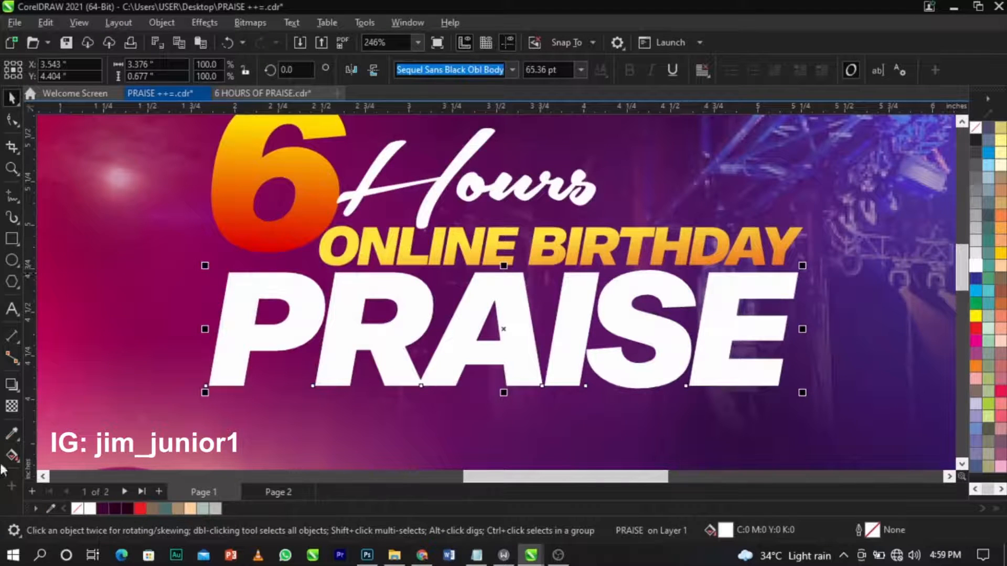
{"action": "left_click", "coordinate": [20, 462]}
{"action": "left_click_drag", "start_coordinate": [515, 276], "coordinate": [507, 386]}
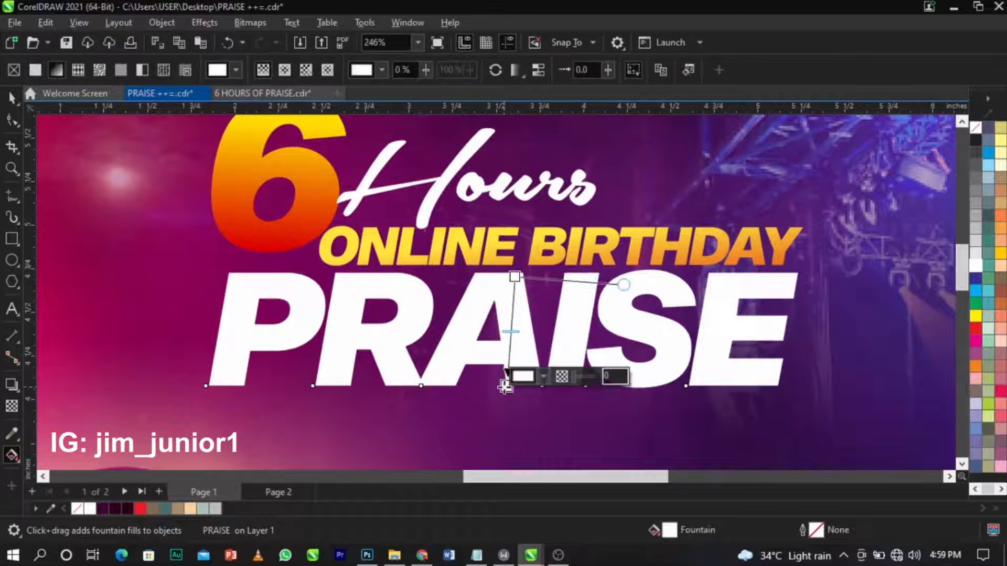
{"action": "left_click", "coordinate": [544, 375]}
{"action": "left_click", "coordinate": [545, 180]}
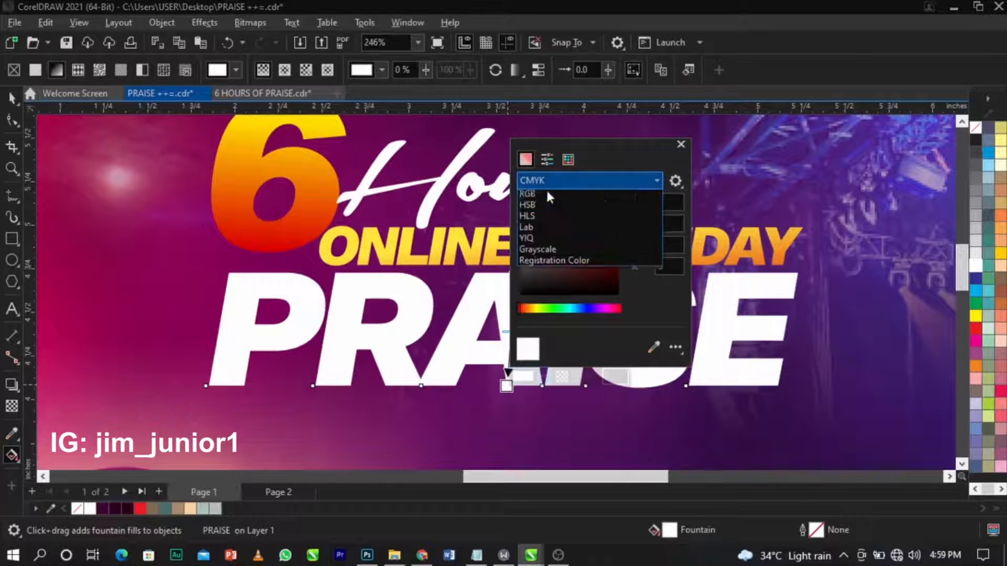
{"action": "left_click", "coordinate": [550, 215]}
{"action": "left_click_drag", "start_coordinate": [524, 222], "coordinate": [519, 235]}
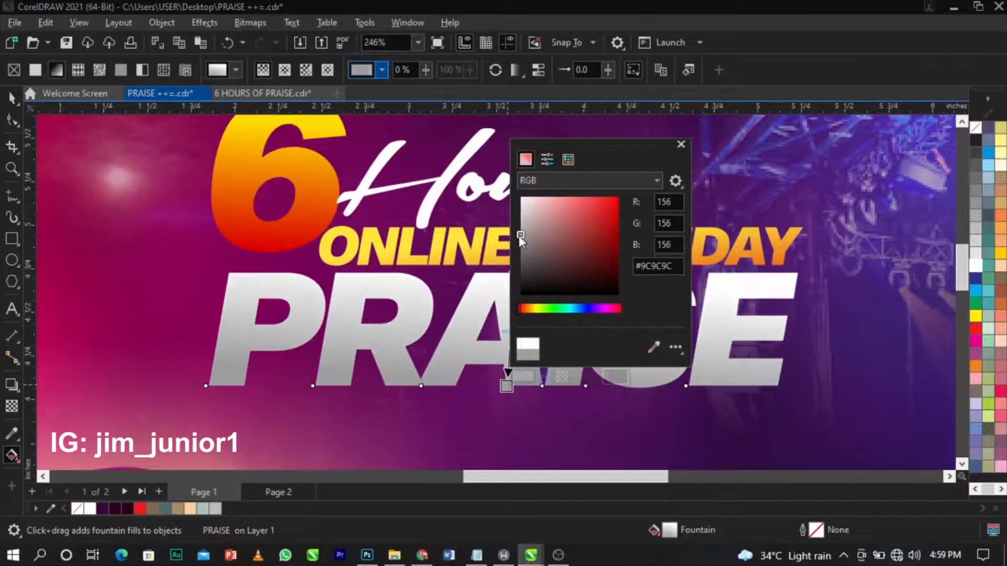
{"action": "left_click", "coordinate": [445, 301]}
Reposition the PRAISE gradient's start and end, and fine-tune the grey to #9C9999.
{"action": "left_click_drag", "start_coordinate": [512, 277], "coordinate": [512, 300]}
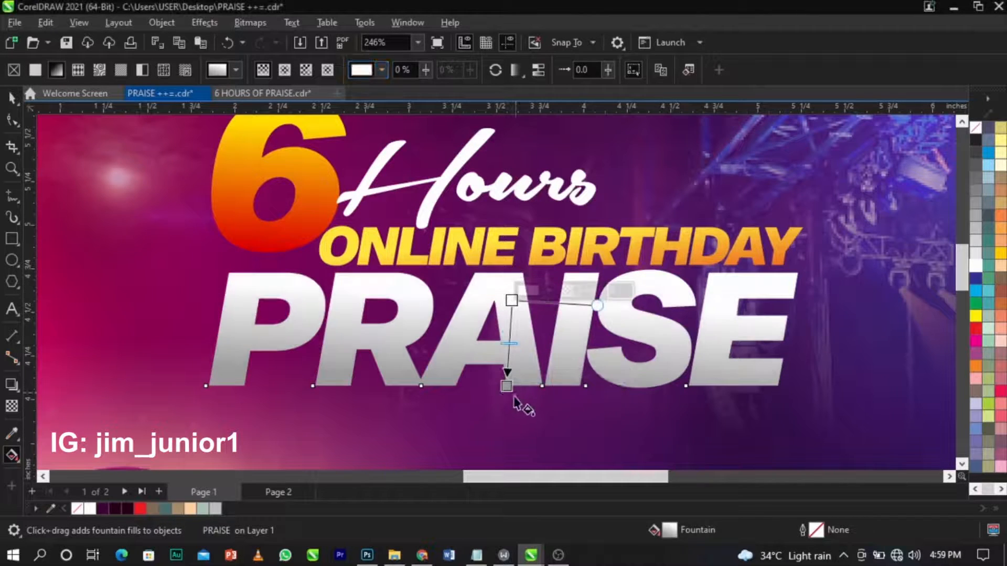
{"action": "left_click", "coordinate": [507, 386]}
{"action": "mouse_move", "coordinate": [506, 386]}
{"action": "left_mouse_down"}
{"action": "mouse_move", "coordinate": [505, 411]}
{"action": "mouse_move", "coordinate": [507, 394]}
{"action": "left_mouse_up"}
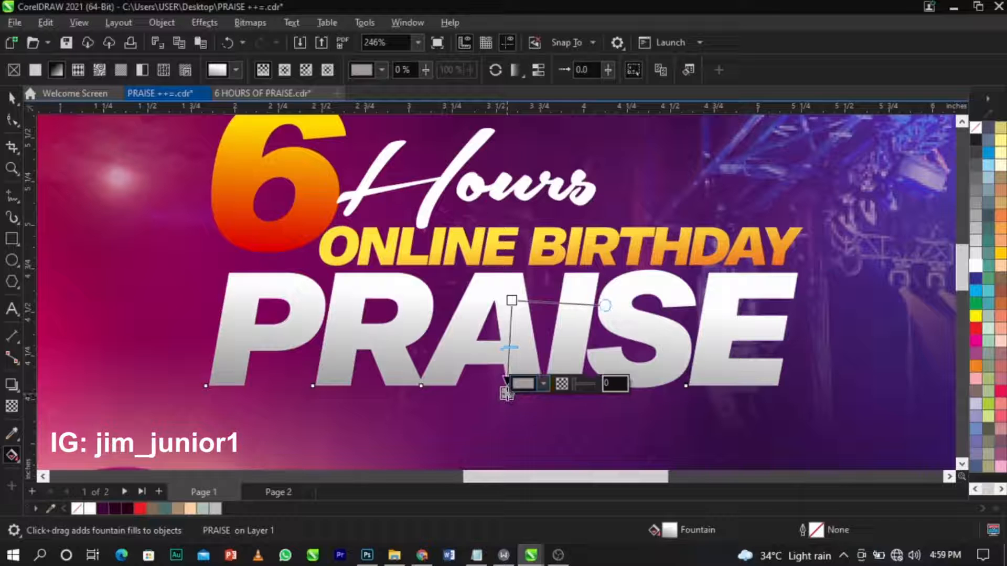
{"action": "left_click", "coordinate": [544, 382]}
{"action": "left_click_drag", "start_coordinate": [522, 241], "coordinate": [526, 240]}
{"action": "left_click", "coordinate": [450, 348]}
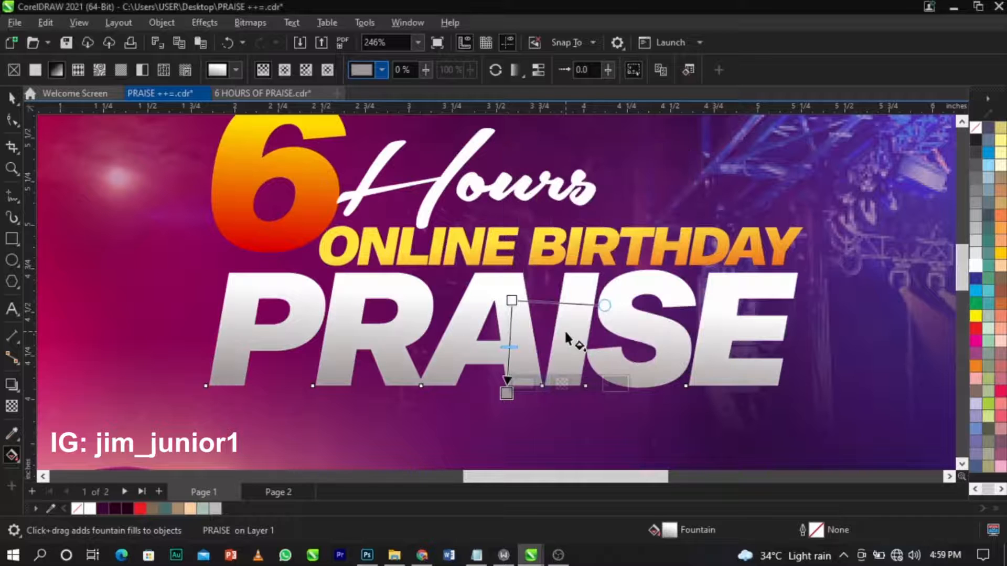
{"action": "key", "text": "space"}
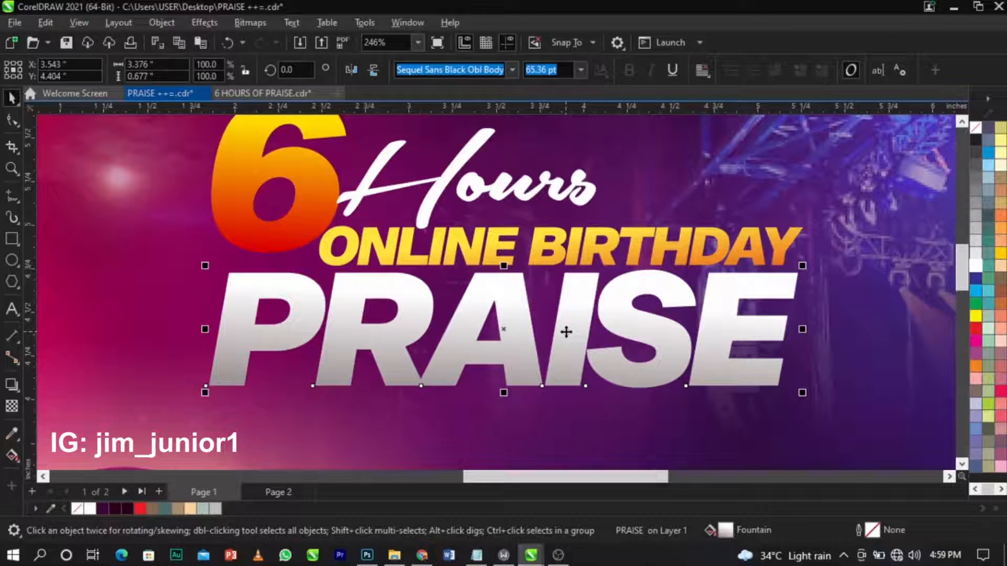
Convert PRAISE to curves and begin editing its nodes.
{"action": "right_click", "coordinate": [566, 331]}
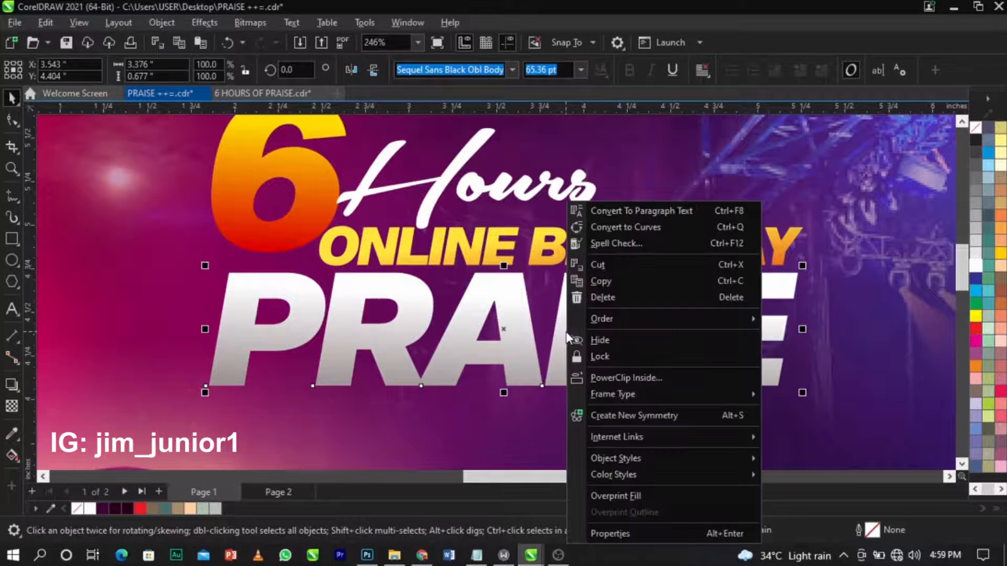
{"action": "left_click", "coordinate": [641, 225]}
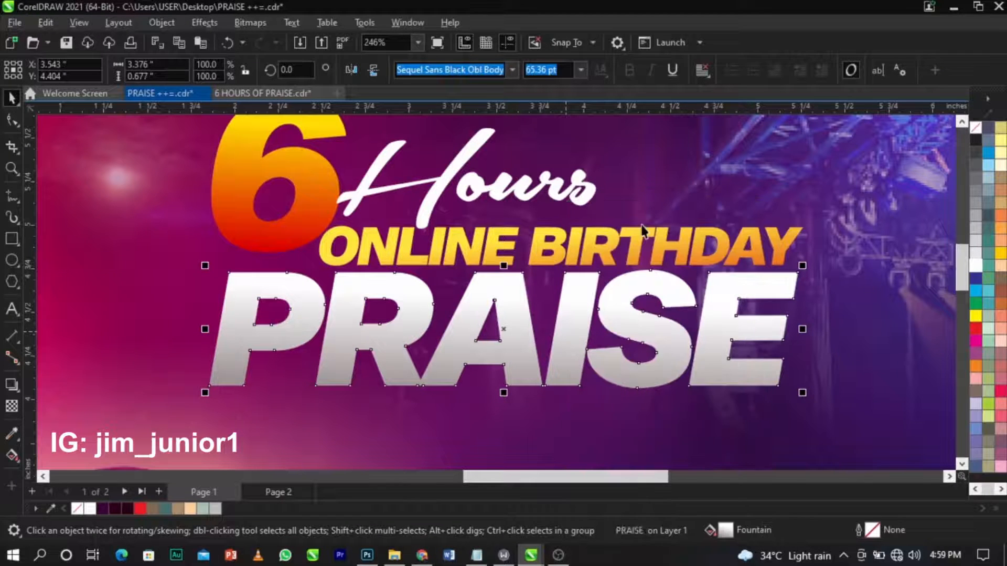
{"action": "left_click", "coordinate": [662, 188]}
{"action": "double_click", "coordinate": [653, 293]}
{"action": "key", "text": "space"}
{"action": "key", "text": "space"}
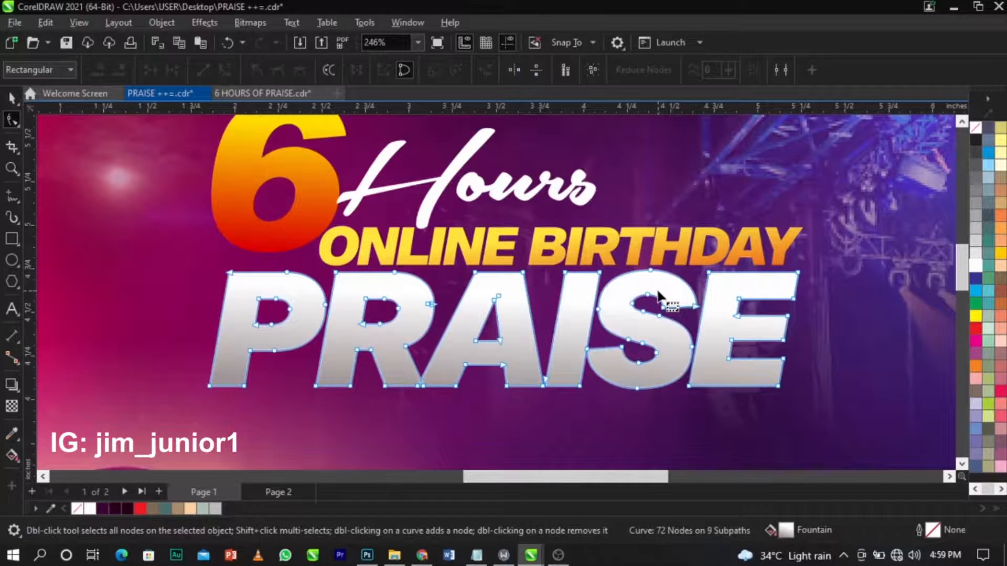
Drag the I's two top nodes down so it sits below the neighbouring letters.
{"action": "scroll", "coordinate": [659, 295], "scroll_direction": "up", "scroll_amount": 2}
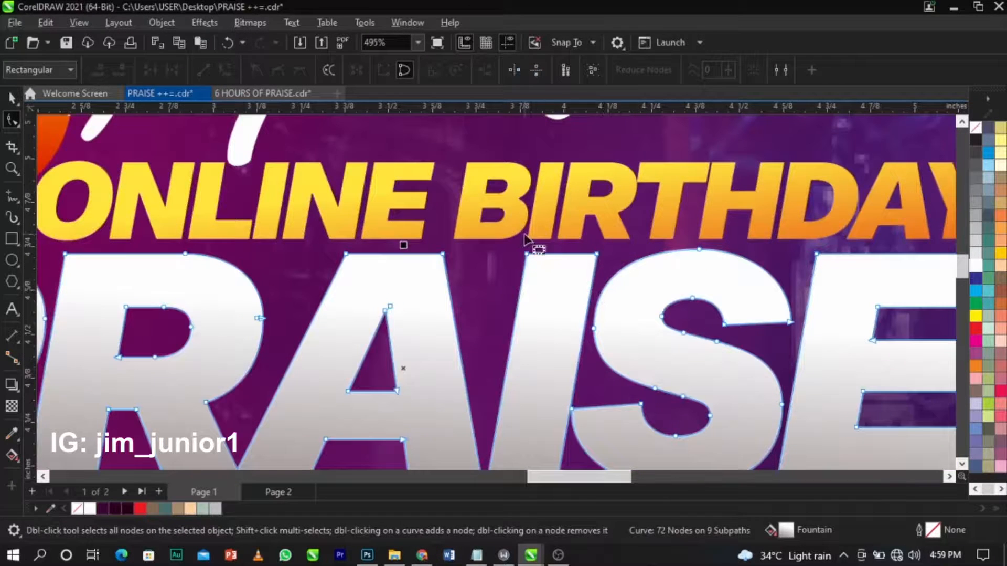
{"action": "left_click_drag", "start_coordinate": [517, 241], "coordinate": [611, 281]}
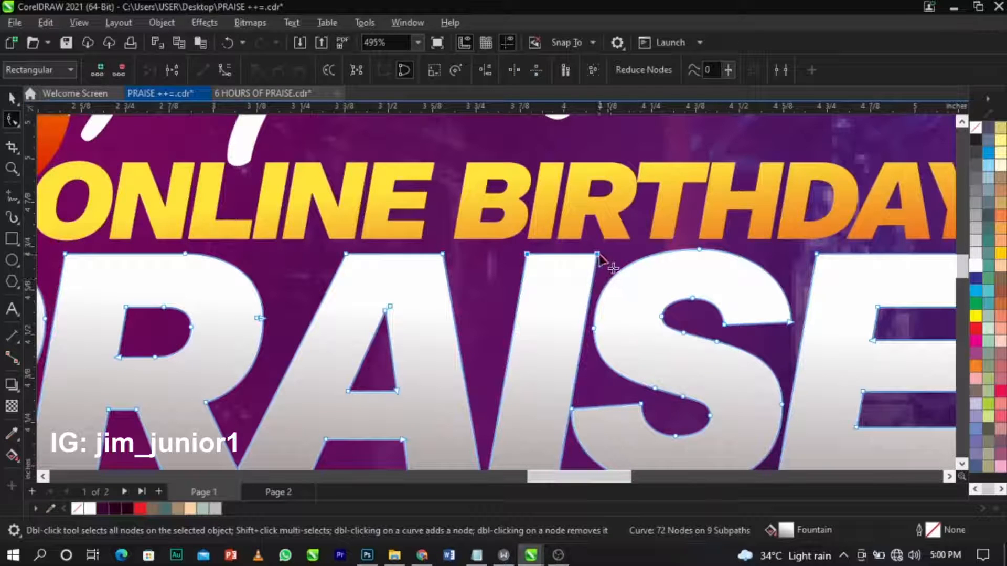
{"action": "left_click_drag", "start_coordinate": [599, 256], "coordinate": [585, 324]}
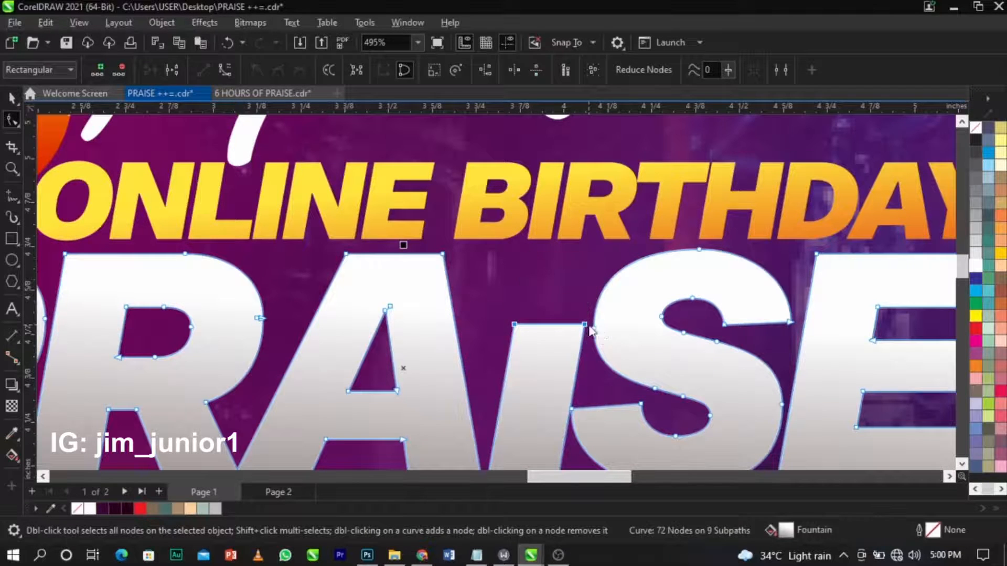
{"action": "key", "text": "space"}
{"action": "scroll", "coordinate": [576, 302], "scroll_direction": "up", "scroll_amount": 2}
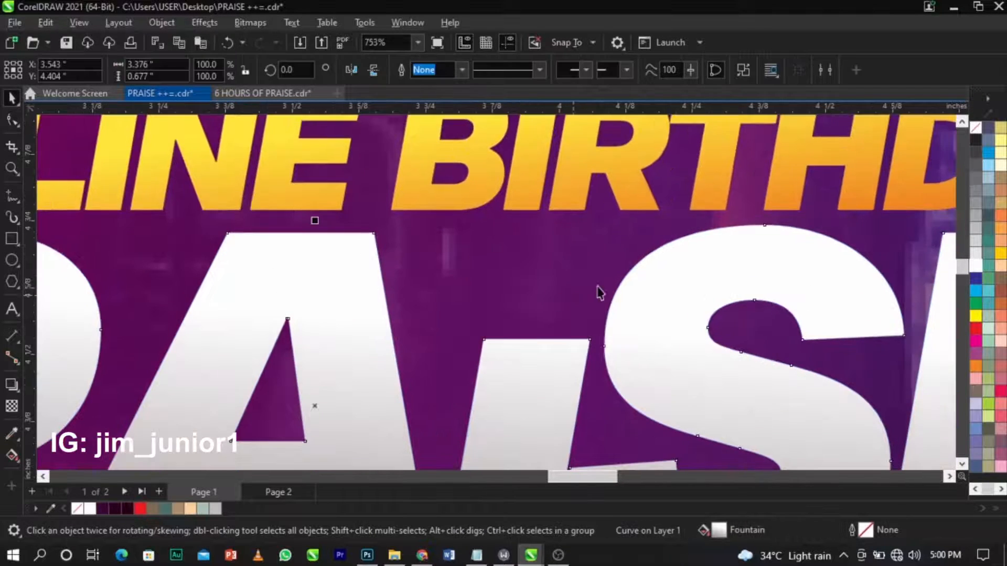
{"action": "left_click", "coordinate": [13, 263]}
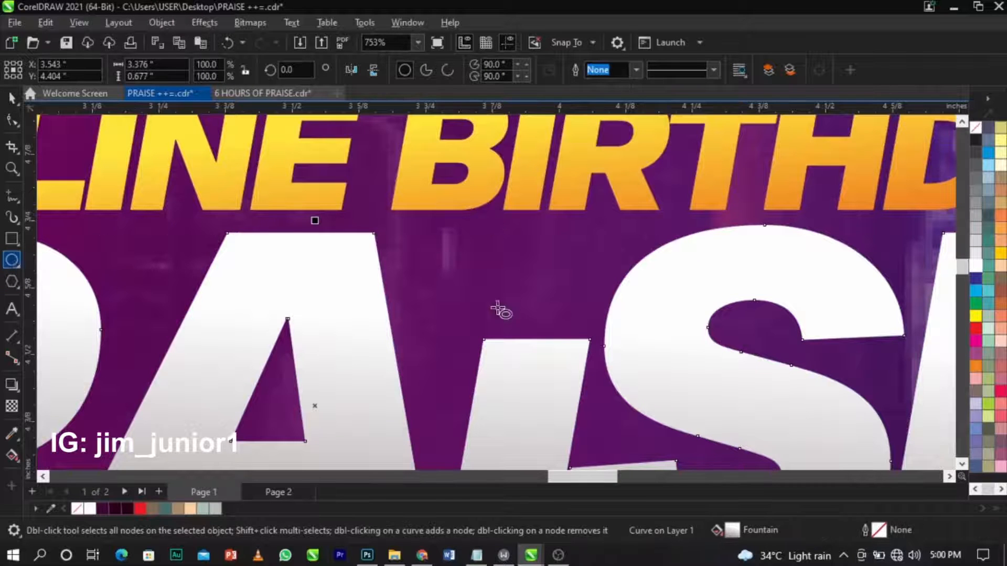
Draw a small circle above the shortened I as its dot.
{"action": "left_click_drag", "start_coordinate": [480, 233], "coordinate": [574, 292]}
{"action": "key", "text": "space"}
{"action": "scroll", "coordinate": [567, 297], "scroll_direction": "up", "scroll_amount": 1}
{"action": "left_click_drag", "start_coordinate": [603, 345], "coordinate": [603, 349]}
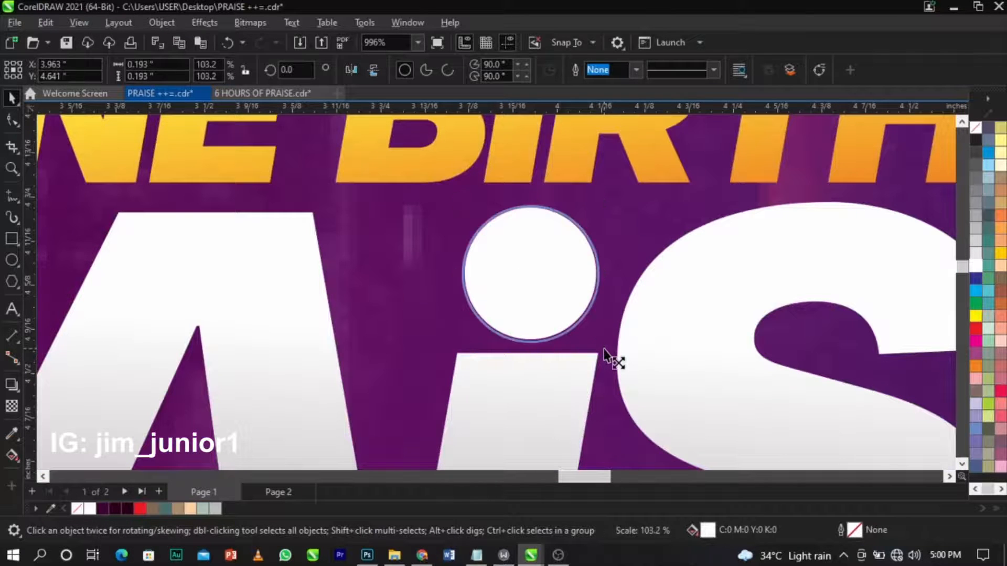
{"action": "scroll", "coordinate": [564, 301], "scroll_direction": "down", "scroll_amount": 2}
{"action": "scroll", "coordinate": [560, 295], "scroll_direction": "up", "scroll_amount": 2}
{"action": "scroll", "coordinate": [560, 294], "scroll_direction": "down", "scroll_amount": 5}
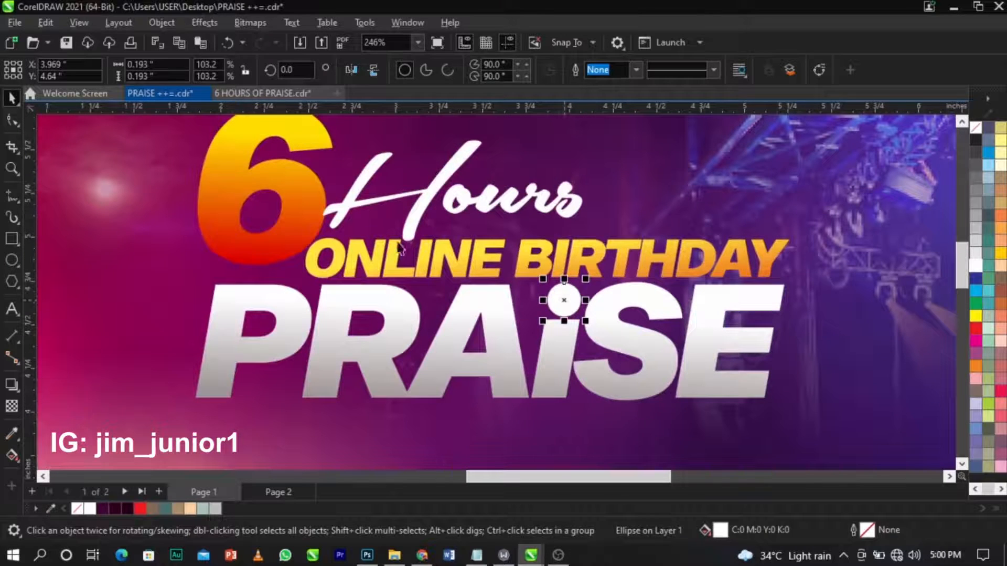
Copy the 6's yellow-to-red gradient fill onto the dot circle.
{"action": "left_click", "coordinate": [278, 187]}
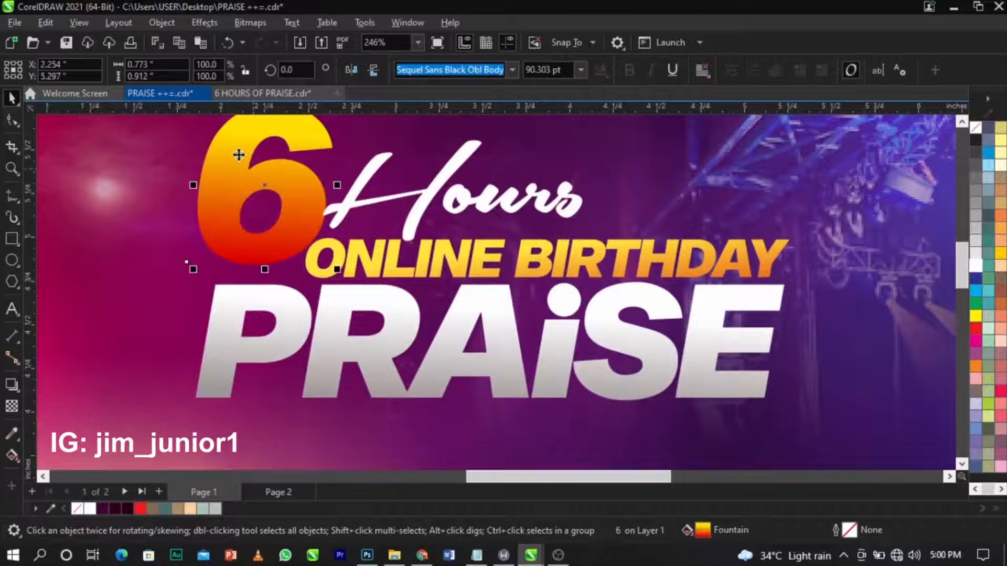
{"action": "left_click_drag", "start_coordinate": [242, 158], "coordinate": [580, 314]}
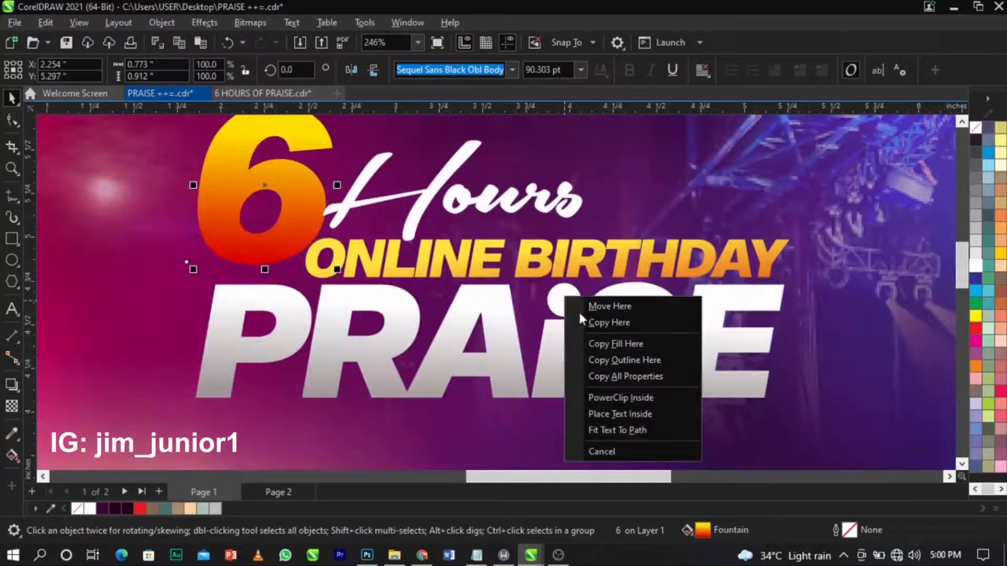
{"action": "left_click", "coordinate": [625, 347]}
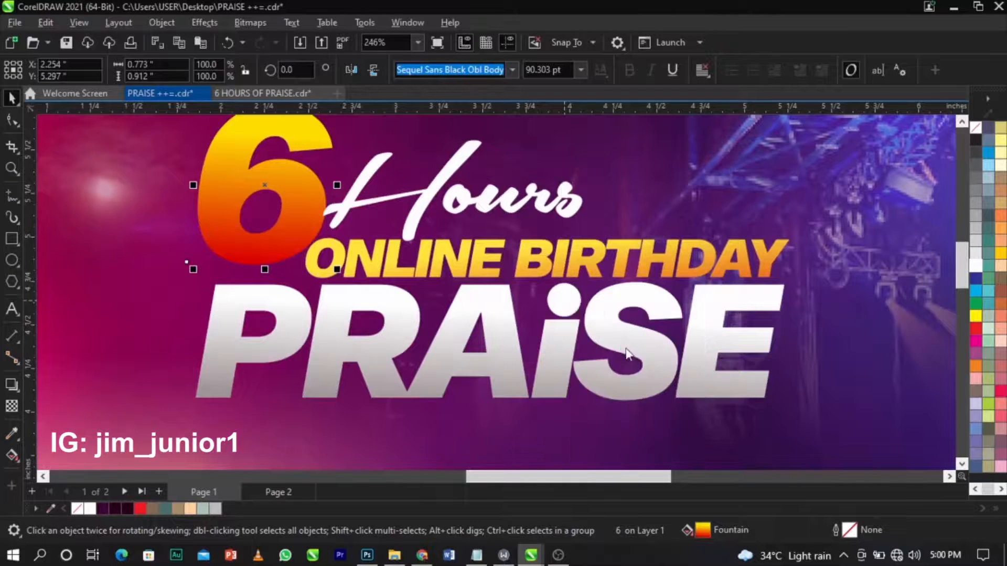
{"action": "scroll", "coordinate": [574, 307], "scroll_direction": "up", "scroll_amount": 5}
{"action": "left_click", "coordinate": [573, 302]}
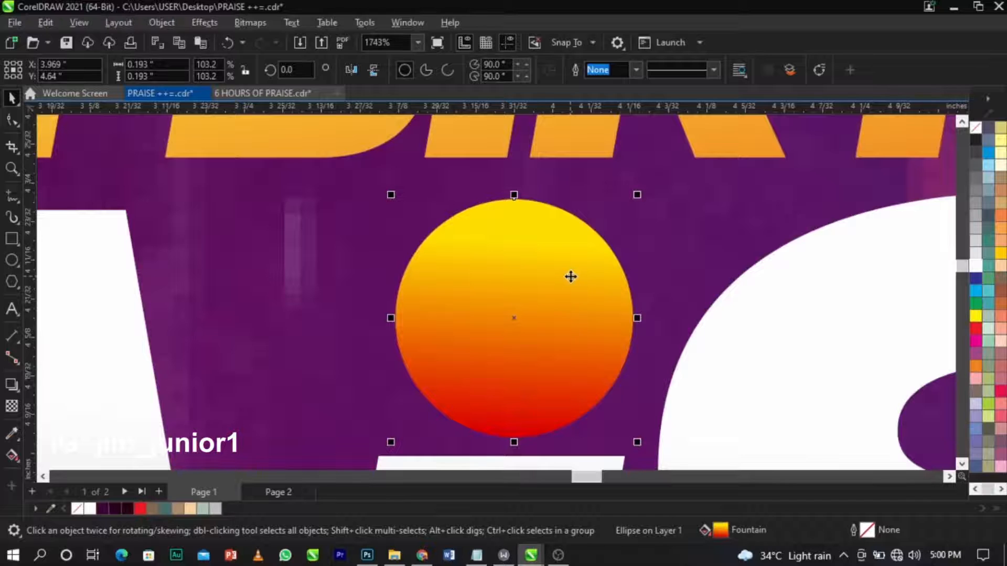
{"action": "left_click_drag", "start_coordinate": [460, 293], "coordinate": [677, 292]}
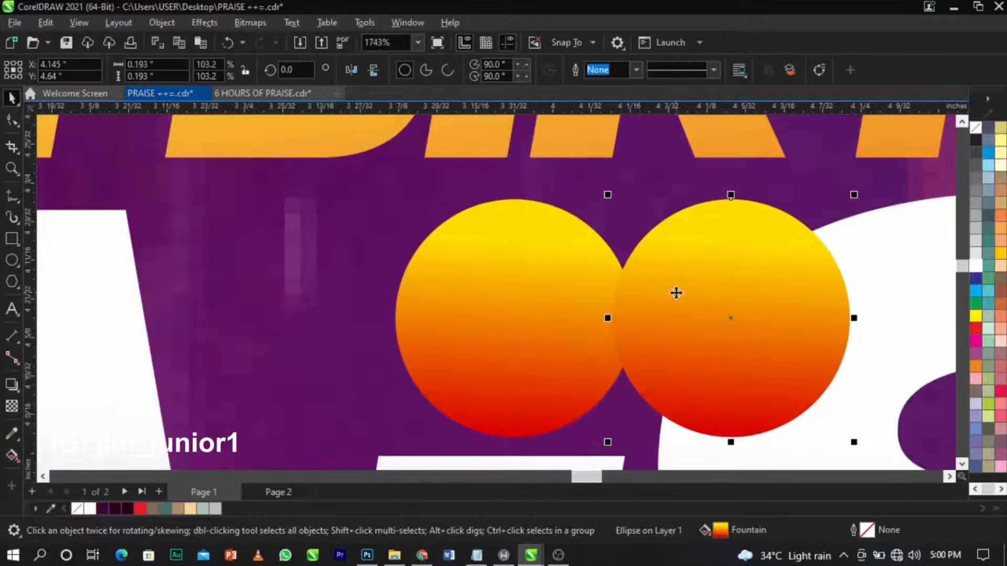
{"action": "key", "text": "ctrl+z"}
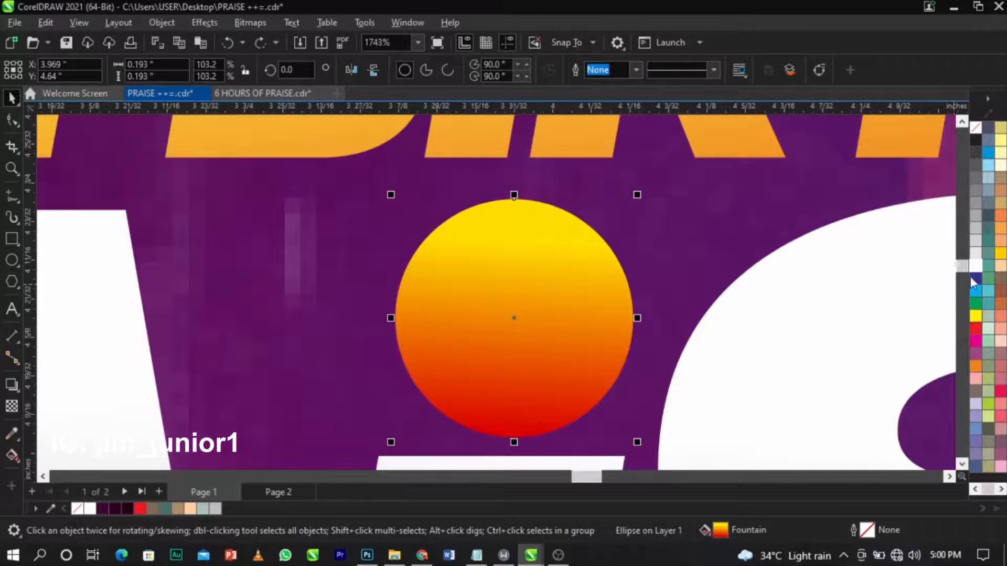
Add a white circle highlight that fades out downward as the dot's shine.
{"action": "left_click", "coordinate": [975, 266]}
{"action": "left_click", "coordinate": [10, 411]}
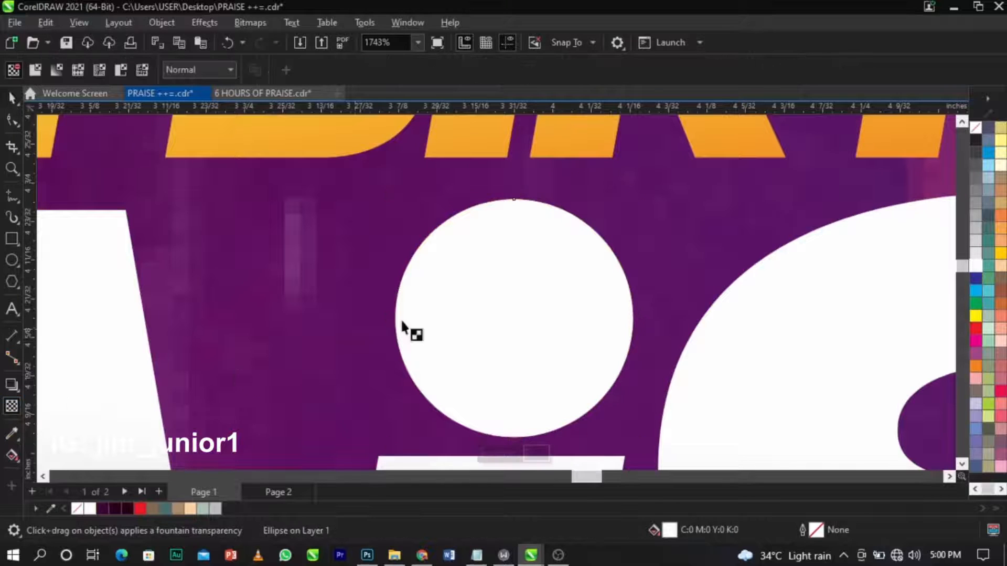
{"action": "left_click_drag", "start_coordinate": [514, 200], "coordinate": [514, 267]}
{"action": "key", "text": "space"}
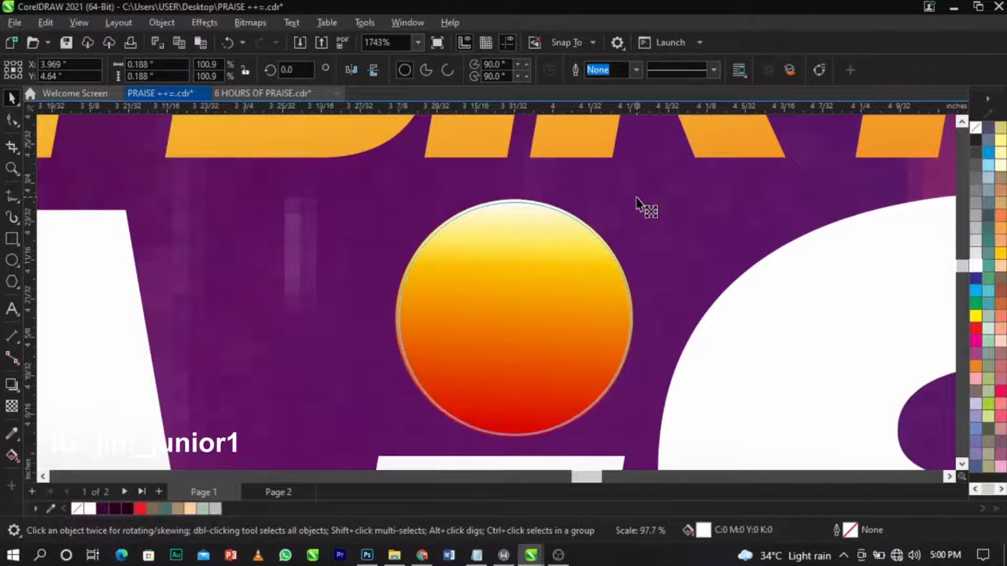
{"action": "mouse_move", "coordinate": [635, 198]}
{"action": "left_mouse_down"}
{"action": "mouse_move", "coordinate": [647, 209]}
{"action": "mouse_move", "coordinate": [635, 204]}
{"action": "left_mouse_up"}
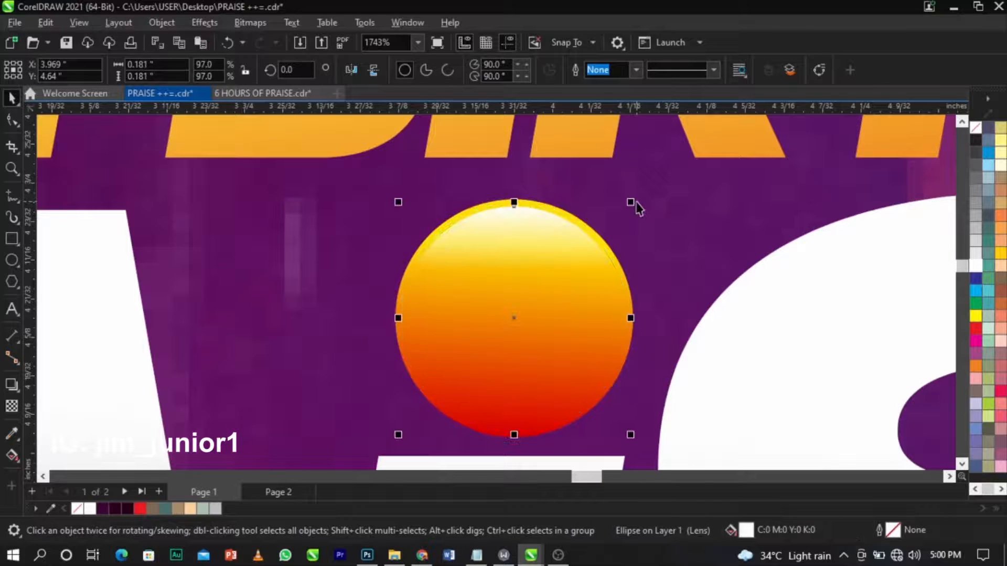
Marquee all headline pieces, group them with Ctrl+G, and shrink the group slightly.
{"action": "left_click", "coordinate": [764, 222]}
{"action": "scroll", "coordinate": [527, 242], "scroll_direction": "down", "scroll_amount": 5}
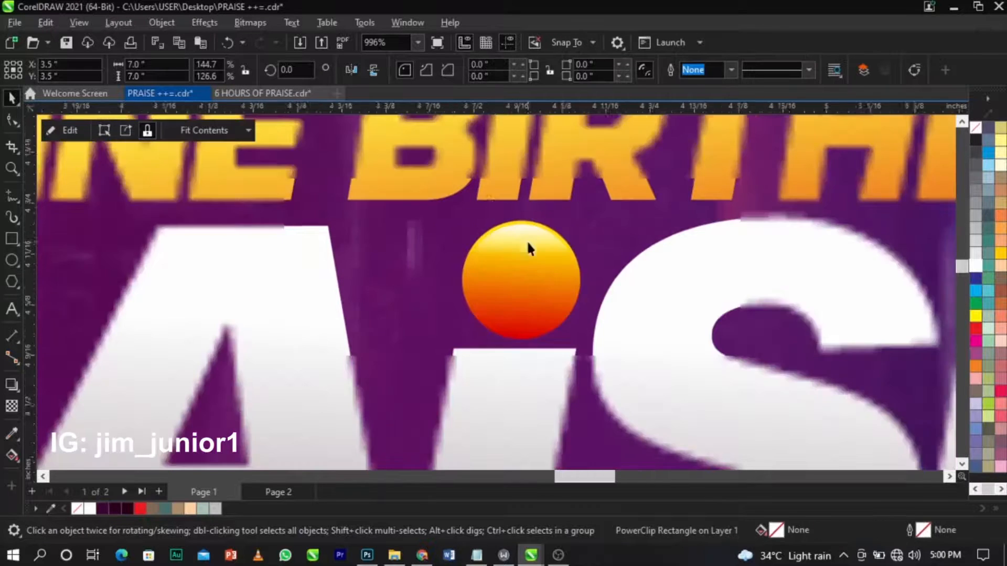
{"action": "scroll", "coordinate": [525, 245], "scroll_direction": "up", "scroll_amount": 6}
{"action": "scroll", "coordinate": [523, 244], "scroll_direction": "down", "scroll_amount": 7}
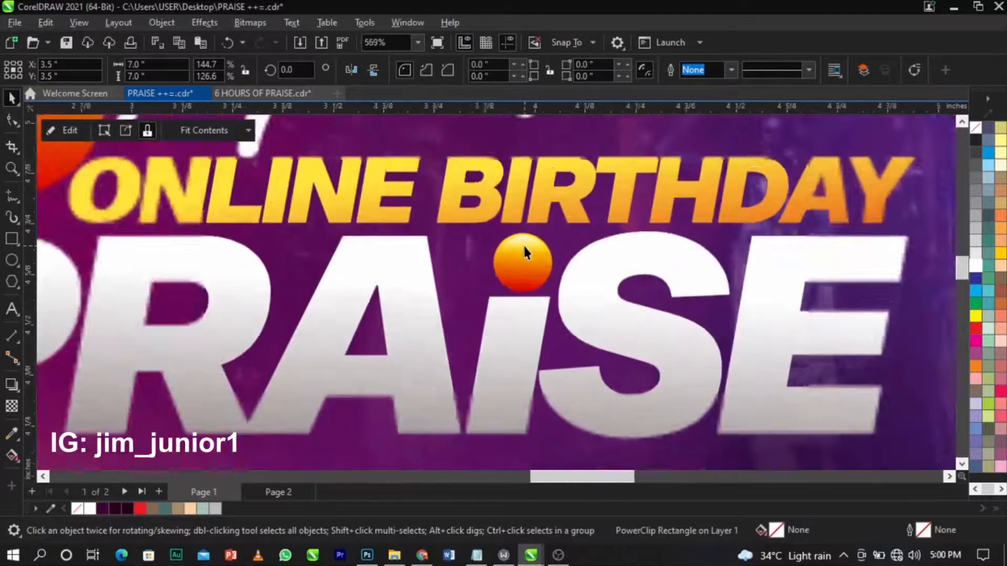
{"action": "scroll", "coordinate": [524, 245], "scroll_direction": "down", "scroll_amount": 3}
{"action": "left_click", "coordinate": [875, 252]}
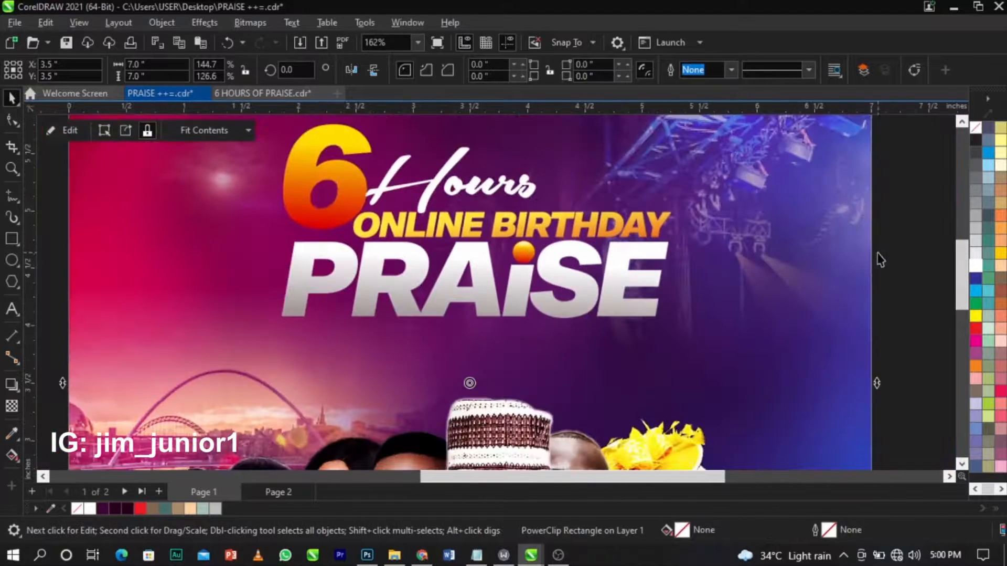
{"action": "left_click", "coordinate": [900, 252]}
{"action": "scroll", "coordinate": [310, 187], "scroll_direction": "up", "scroll_amount": 1}
{"action": "scroll", "coordinate": [310, 193], "scroll_direction": "down", "scroll_amount": 1}
{"action": "left_click_drag", "start_coordinate": [284, 157], "coordinate": [706, 374]}
{"action": "key", "text": "ctrl+g"}
{"action": "left_click_drag", "start_coordinate": [674, 342], "coordinate": [672, 342]}
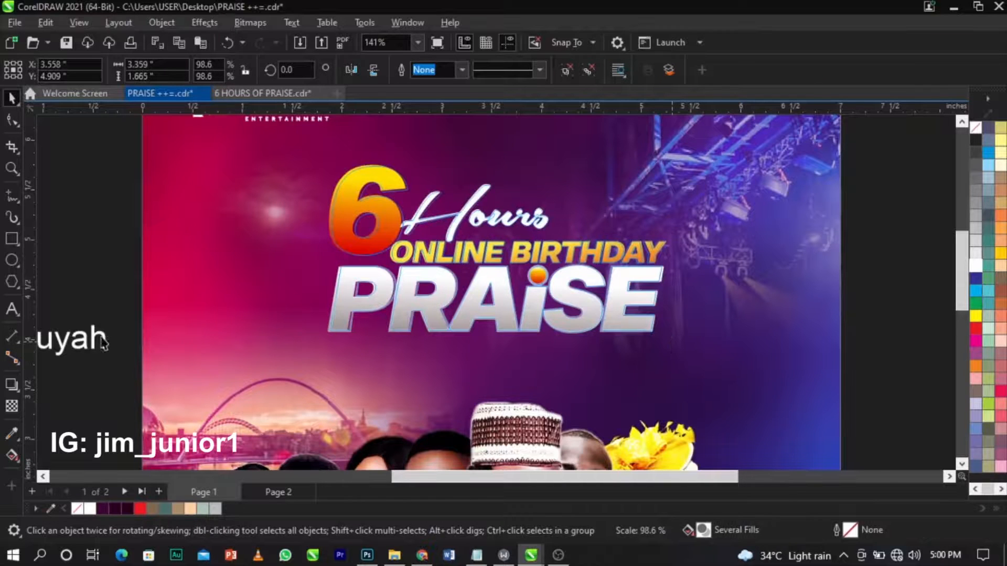
Pull a drop shadow out from the headline group, stretching it slightly right.
{"action": "left_click", "coordinate": [11, 385]}
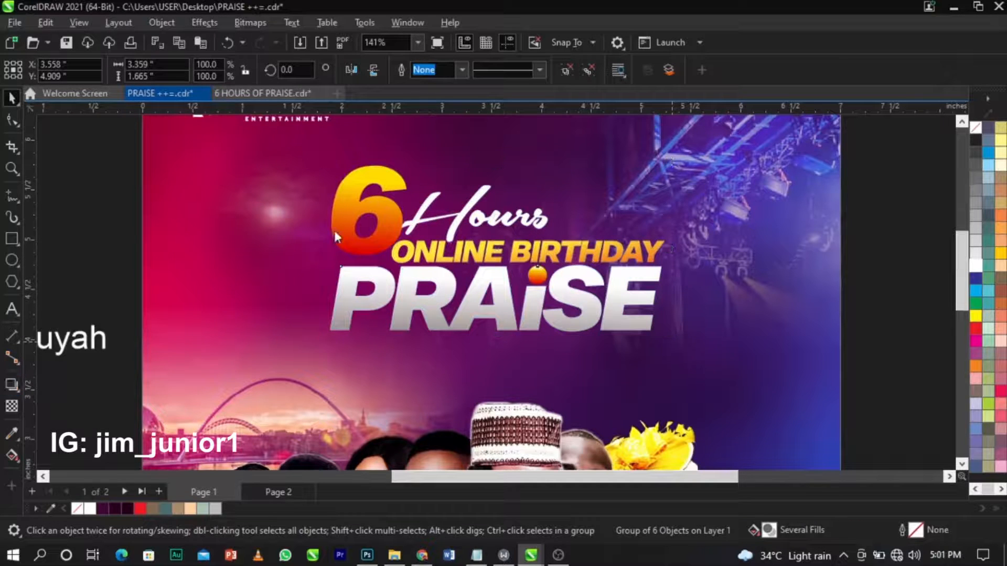
{"action": "left_click_drag", "start_coordinate": [330, 248], "coordinate": [624, 270]}
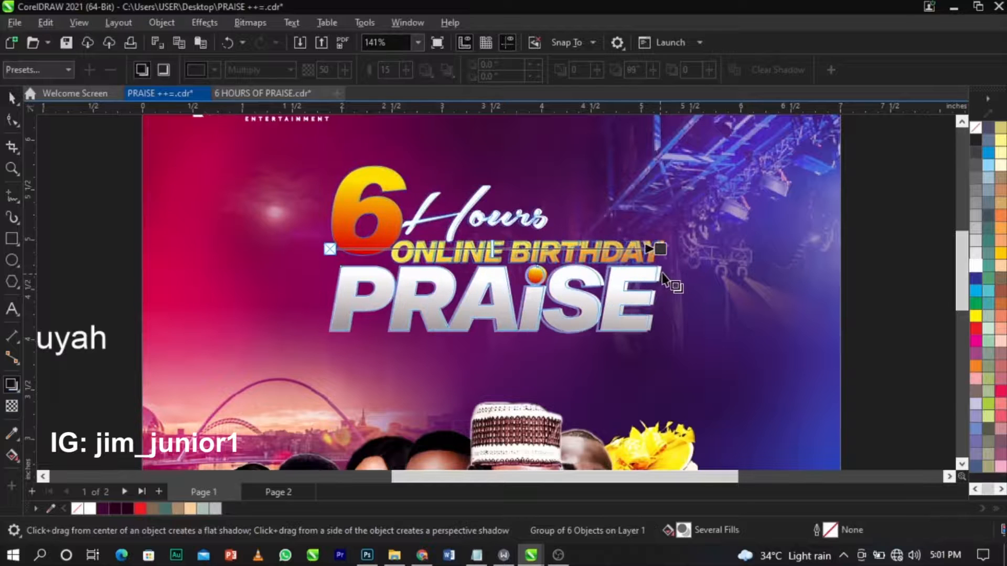
{"action": "scroll", "coordinate": [666, 263], "scroll_direction": "up", "scroll_amount": 2}
{"action": "left_click_drag", "start_coordinate": [645, 236], "coordinate": [658, 236]}
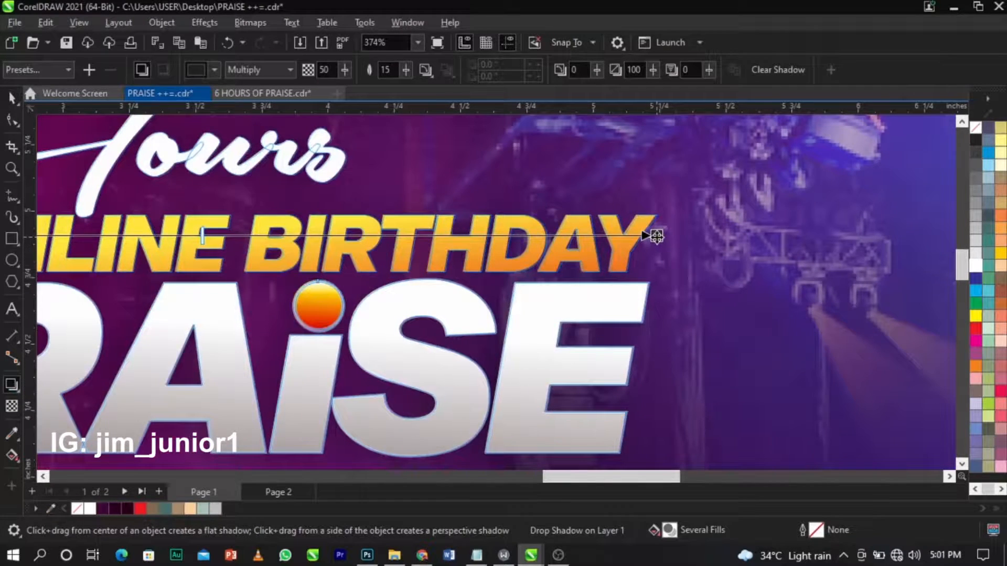
{"action": "scroll", "coordinate": [656, 232], "scroll_direction": "down", "scroll_amount": 2}
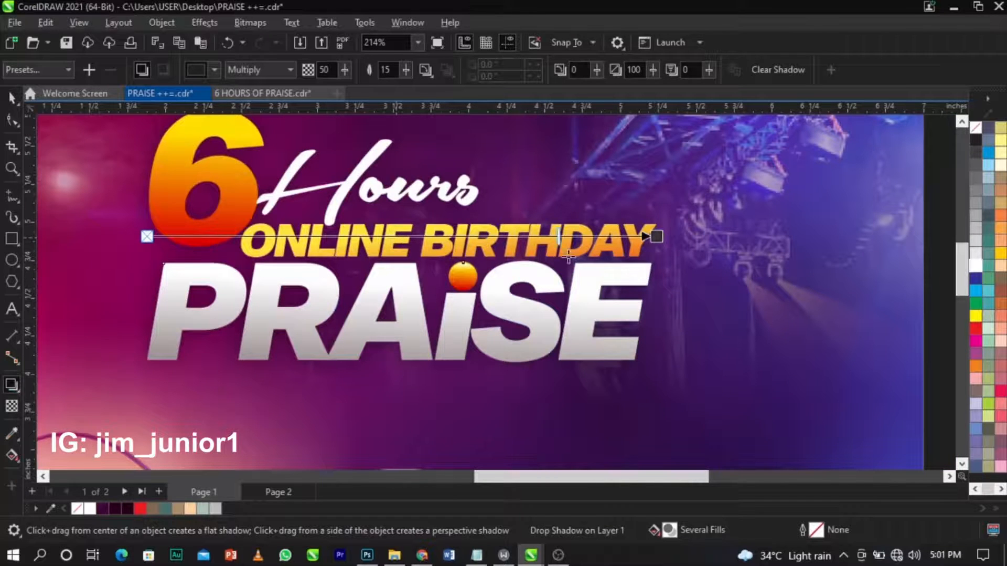
Set the shadow colour to pure black, RGB 0,0,0.
{"action": "left_click", "coordinate": [214, 69]}
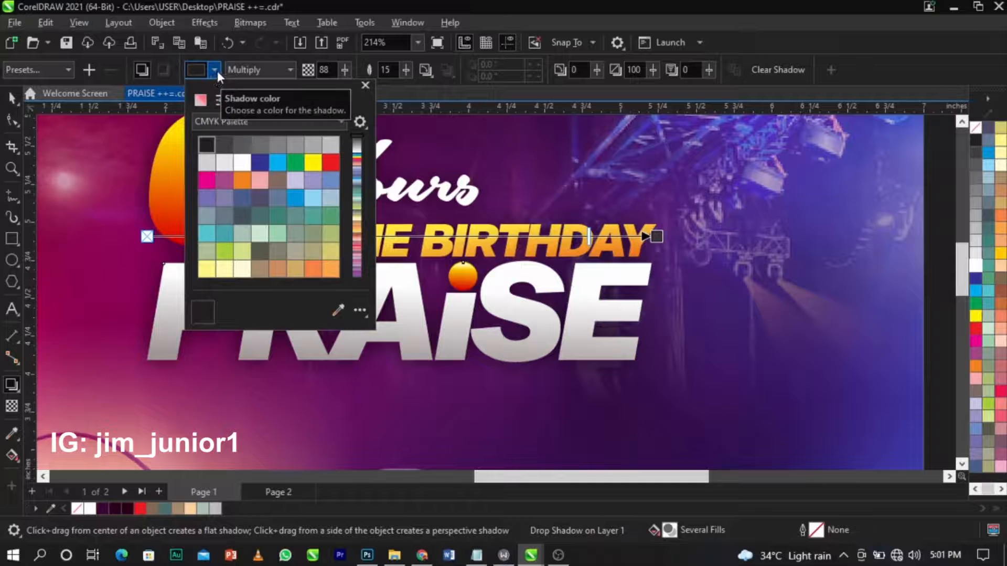
{"action": "left_click", "coordinate": [220, 124]}
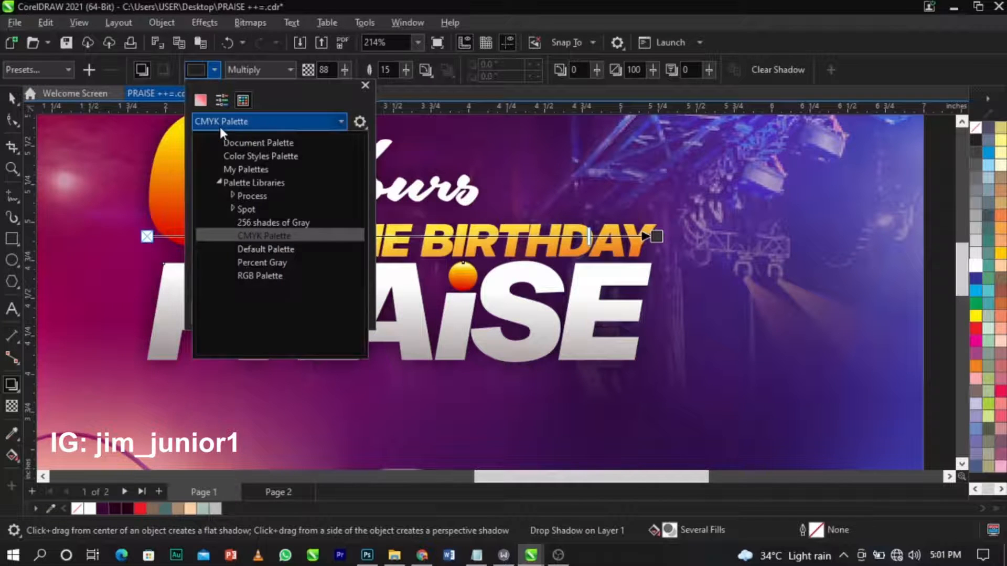
{"action": "left_click", "coordinate": [219, 124]}
{"action": "left_click", "coordinate": [200, 100]}
{"action": "left_click", "coordinate": [219, 122]}
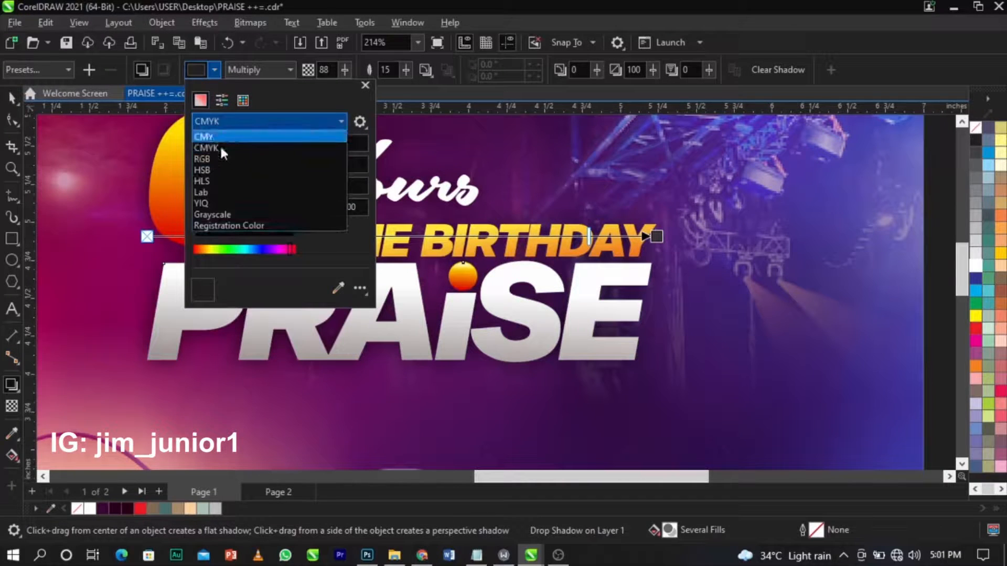
{"action": "left_click", "coordinate": [215, 157]}
{"action": "left_click_drag", "start_coordinate": [228, 215], "coordinate": [168, 236]}
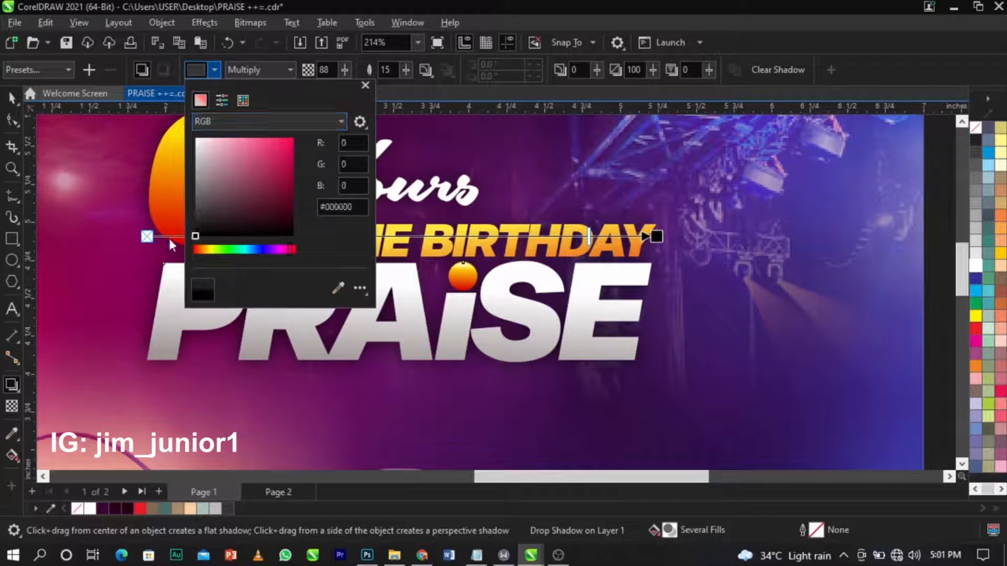
{"action": "left_click", "coordinate": [582, 266]}
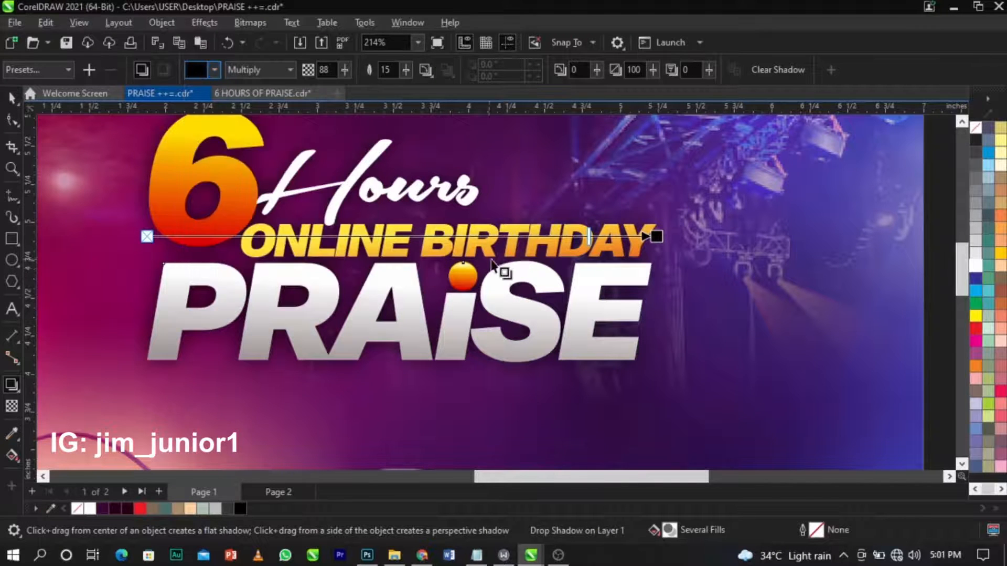
{"action": "scroll", "coordinate": [495, 263], "scroll_direction": "down", "scroll_amount": 1}
{"action": "scroll", "coordinate": [456, 273], "scroll_direction": "up", "scroll_amount": 1}
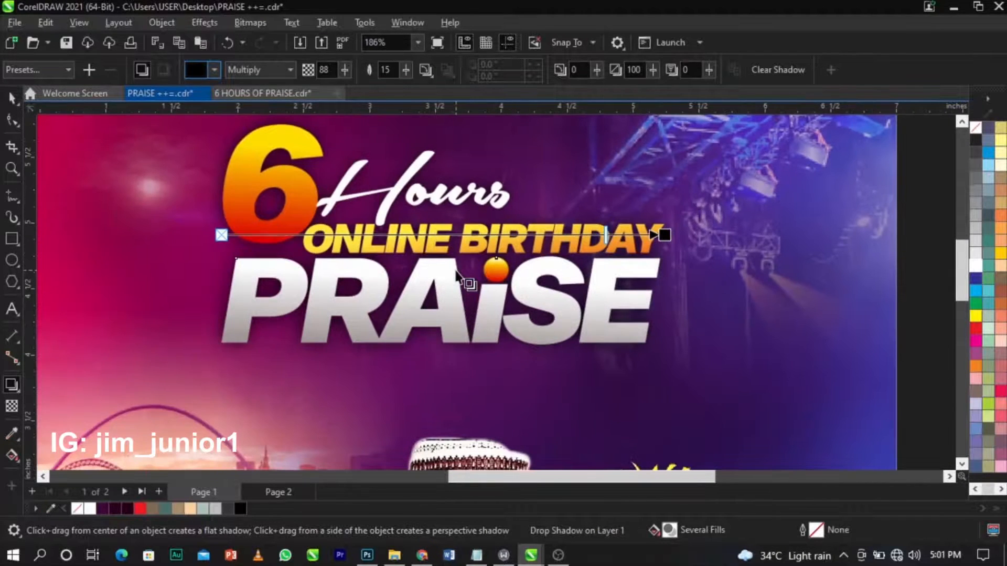
Set the shadow feather to 10.
{"action": "key", "text": "space"}
{"action": "left_click", "coordinate": [457, 273]}
{"action": "type", "text": "10"}
{"action": "key", "text": "Return"}
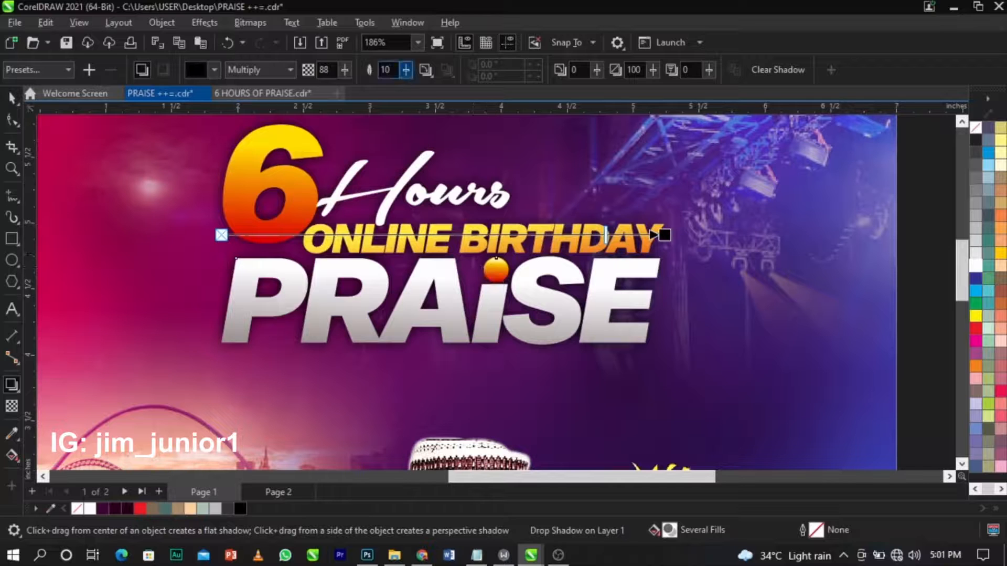
{"action": "left_click", "coordinate": [11, 97]}
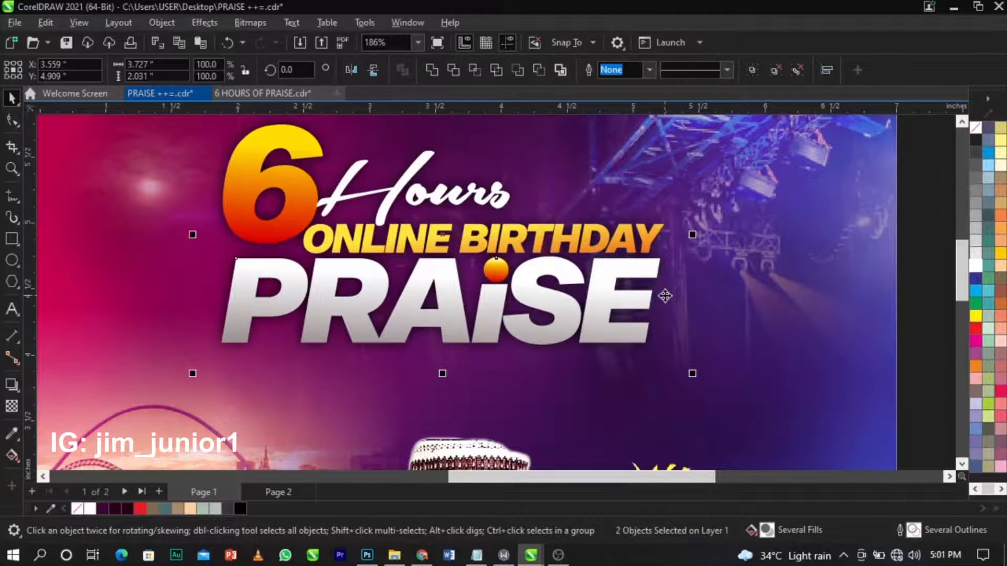
Nudge the lens rectangle slightly down-left behind the headline.
{"action": "left_click", "coordinate": [904, 295]}
{"action": "left_click_drag", "start_coordinate": [685, 283], "coordinate": [760, 283]}
{"action": "key", "text": "ctrl+z"}
{"action": "mouse_move", "coordinate": [668, 267]}
{"action": "left_mouse_down"}
{"action": "mouse_move", "coordinate": [664, 294]}
{"action": "mouse_move", "coordinate": [663, 285]}
{"action": "left_mouse_up"}
{"action": "scroll", "coordinate": [645, 340], "scroll_direction": "up", "scroll_amount": 2}
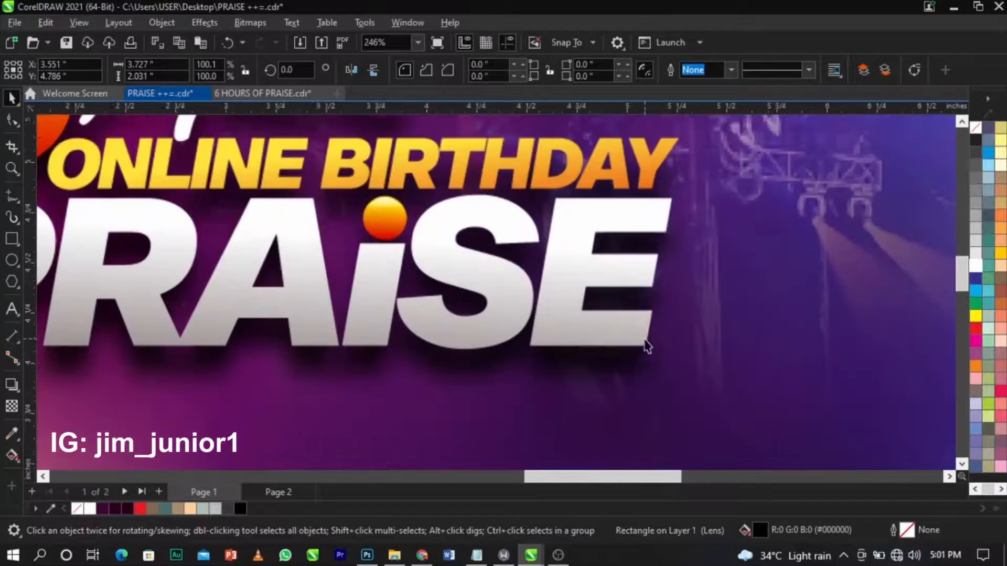
{"action": "scroll", "coordinate": [663, 330], "scroll_direction": "down", "scroll_amount": 4}
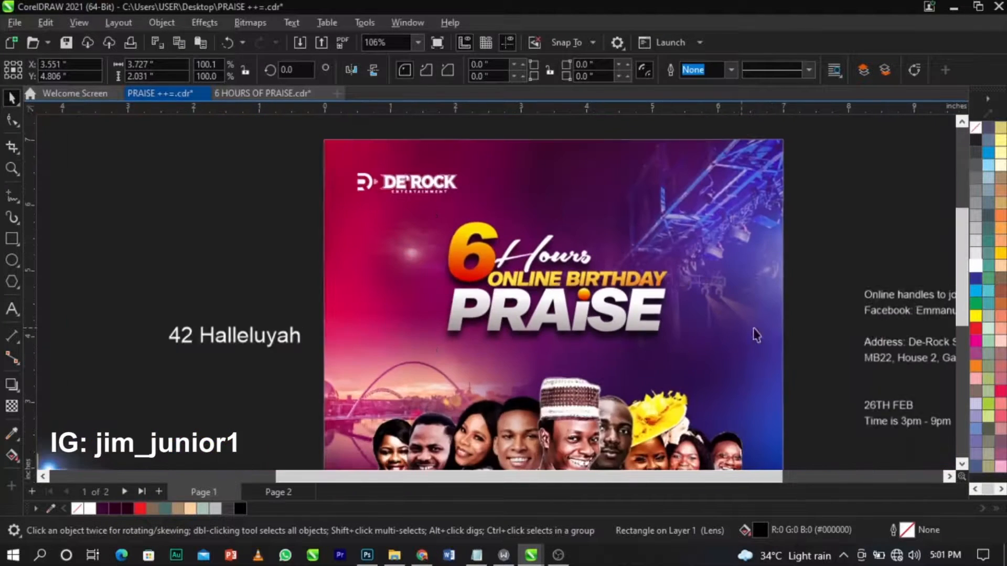
Draw a cyan-filled oval over the 6's counter and send it behind the numeral.
{"action": "key", "text": "Escape"}
{"action": "scroll", "coordinate": [483, 248], "scroll_direction": "up", "scroll_amount": 6}
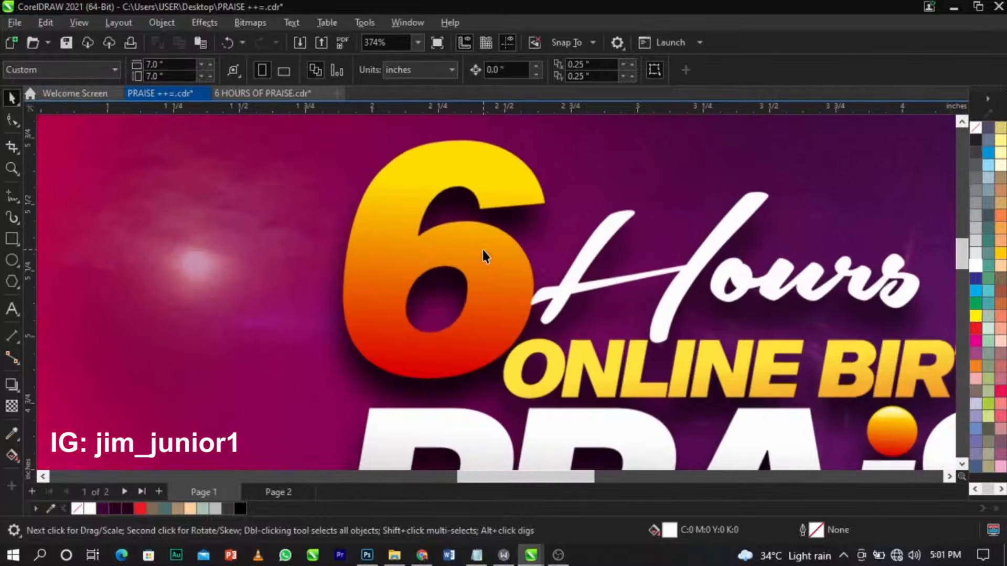
{"action": "left_click", "coordinate": [8, 261]}
{"action": "left_click_drag", "start_coordinate": [375, 247], "coordinate": [503, 350]}
{"action": "key", "text": "space"}
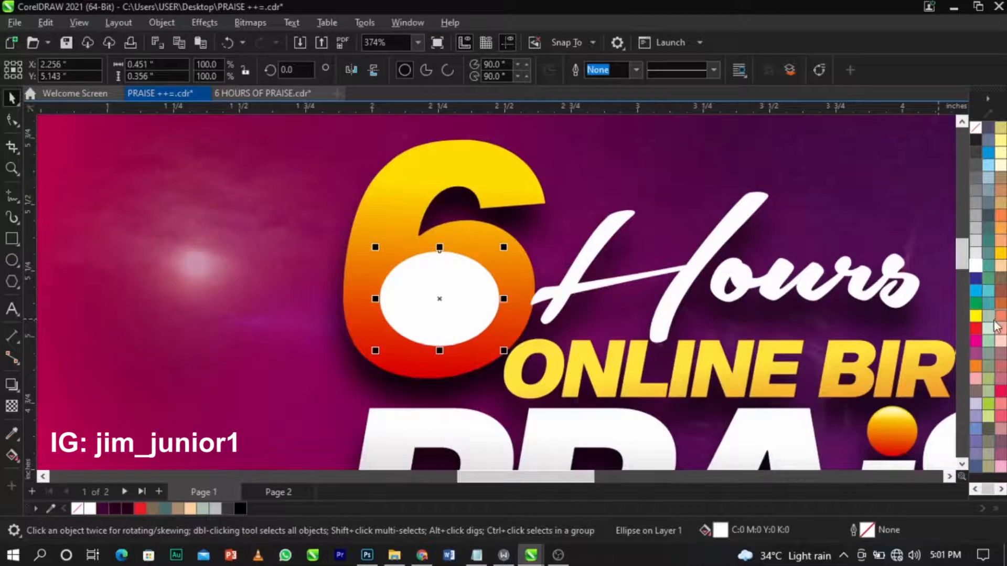
{"action": "left_click", "coordinate": [977, 292]}
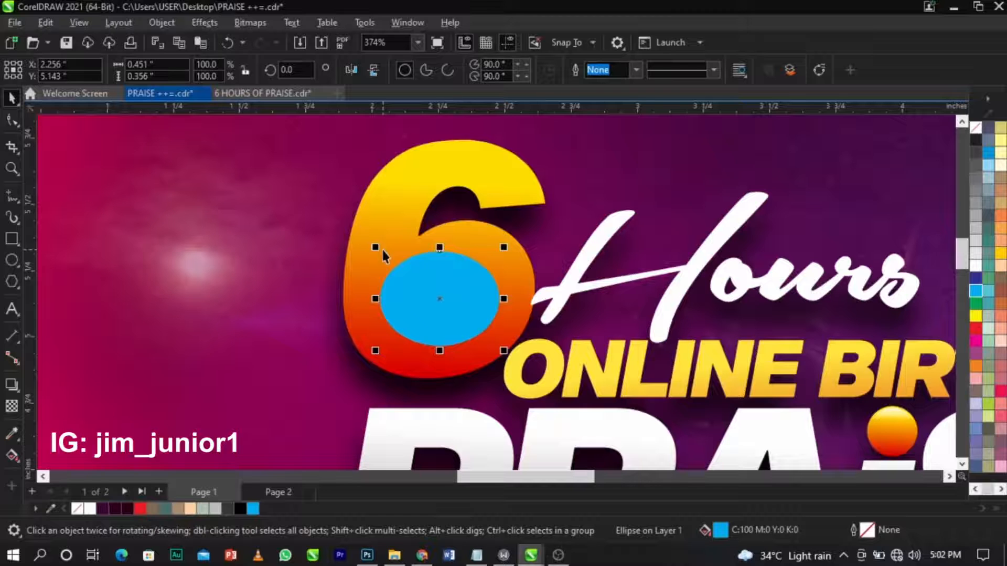
{"action": "key", "text": "ctrl+Page_Down"}
{"action": "key", "text": "ctrl+Page_Down"}
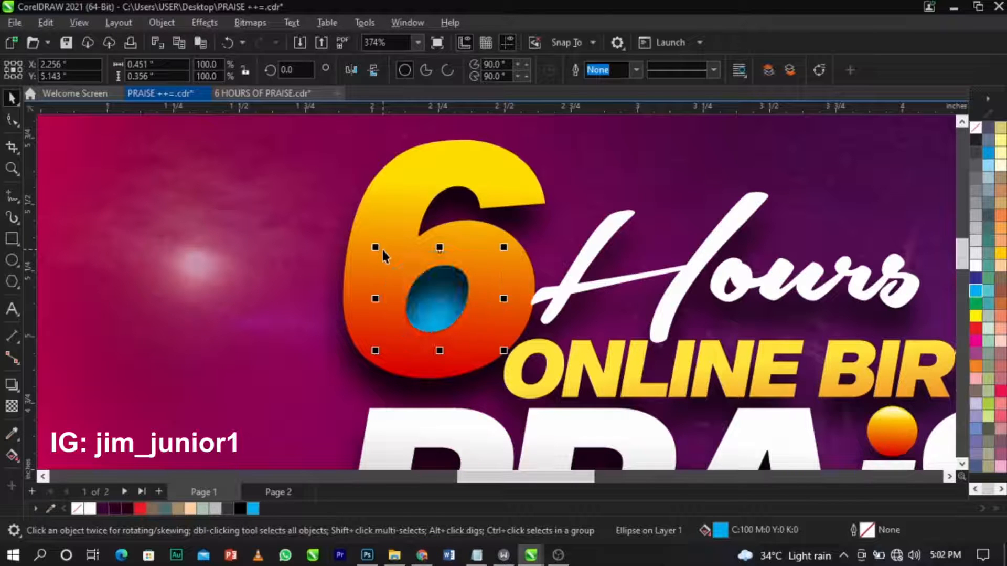
{"action": "scroll", "coordinate": [451, 287], "scroll_direction": "down", "scroll_amount": 2}
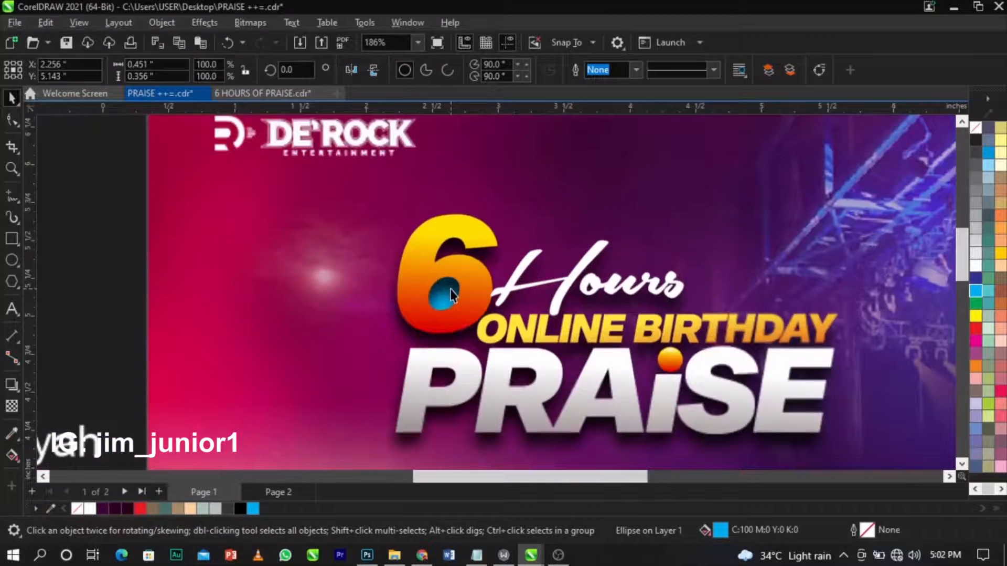
{"action": "scroll", "coordinate": [450, 293], "scroll_direction": "down", "scroll_amount": 5}
{"action": "key", "text": "z"}
{"action": "left_click_drag", "start_coordinate": [328, 190], "coordinate": [635, 368]}
{"action": "key", "text": "space"}
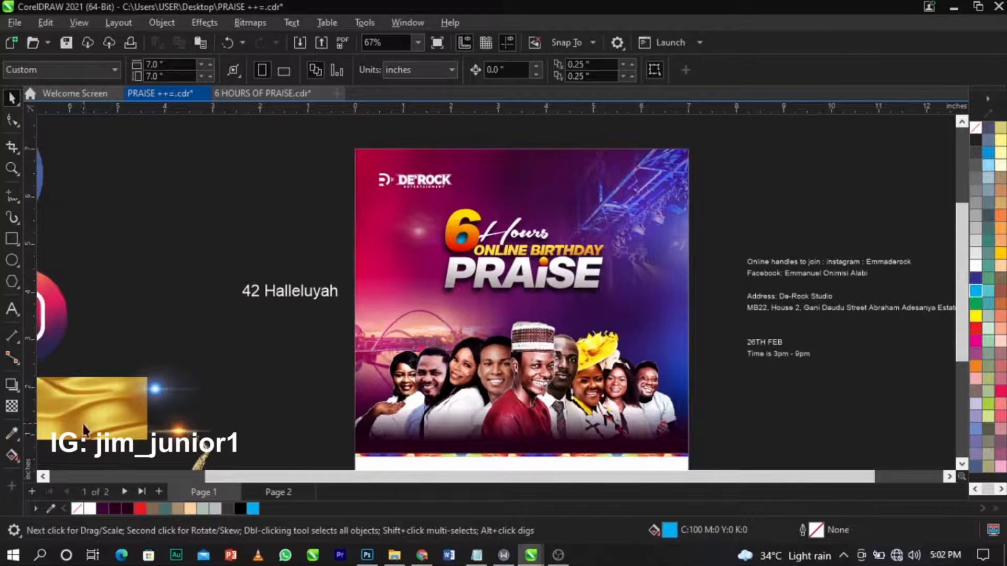
Delete the gold texture image and move the orange lens flare beside the page.
{"action": "left_click_drag", "start_coordinate": [83, 423], "coordinate": [132, 276]}
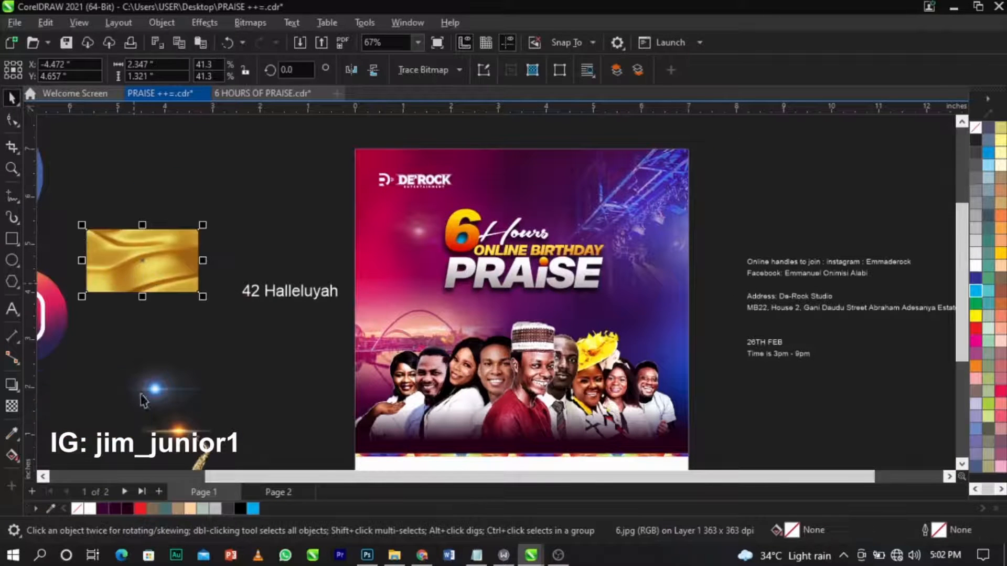
{"action": "key", "text": "Delete"}
{"action": "left_click_drag", "start_coordinate": [199, 457], "coordinate": [94, 268]}
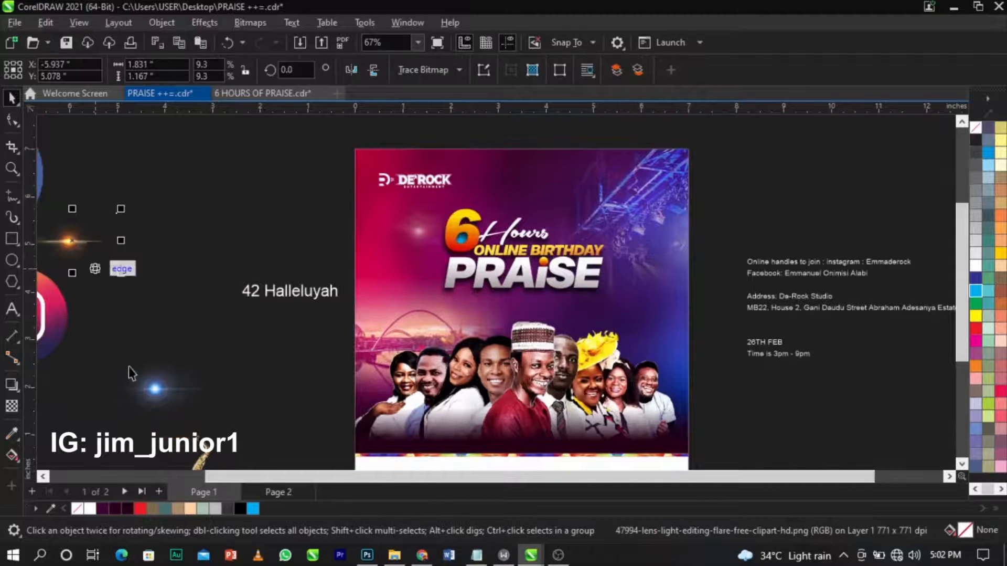
Place the saxophone at the poster's upper right and enlarge it to 114%.
{"action": "left_click_drag", "start_coordinate": [198, 461], "coordinate": [620, 202]}
{"action": "scroll", "coordinate": [619, 202], "scroll_direction": "up", "scroll_amount": 1}
{"action": "scroll", "coordinate": [620, 202], "scroll_direction": "up", "scroll_amount": 2}
{"action": "left_click_drag", "start_coordinate": [649, 243], "coordinate": [649, 232]}
{"action": "left_click_drag", "start_coordinate": [661, 189], "coordinate": [673, 173]}
{"action": "left_click_drag", "start_coordinate": [647, 216], "coordinate": [648, 210]}
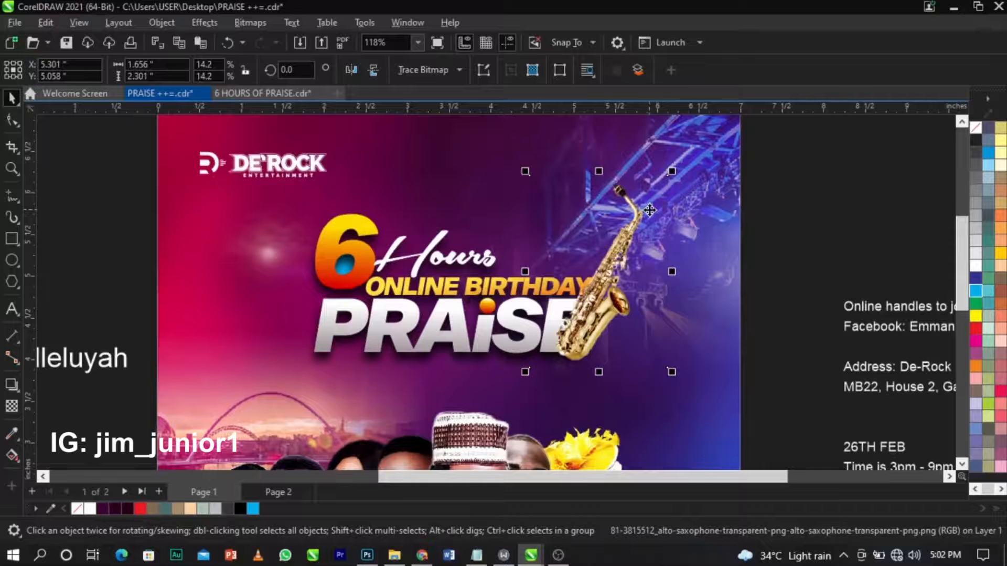
{"action": "scroll", "coordinate": [690, 271], "scroll_direction": "up", "scroll_amount": 1}
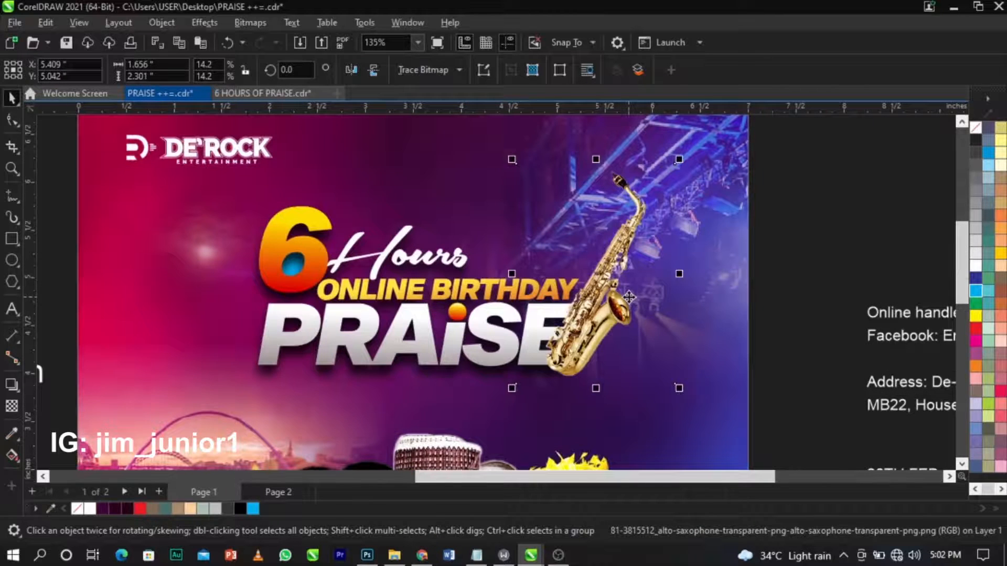
{"action": "left_click_drag", "start_coordinate": [619, 297], "coordinate": [629, 296]}
Shrink the headline and saxophone together slightly and shift them left.
{"action": "left_click_drag", "start_coordinate": [802, 134], "coordinate": [174, 445]}
{"action": "left_click_drag", "start_coordinate": [681, 401], "coordinate": [675, 402]}
{"action": "left_click_drag", "start_coordinate": [520, 338], "coordinate": [507, 340]}
{"action": "scroll", "coordinate": [632, 304], "scroll_direction": "down", "scroll_amount": 2}
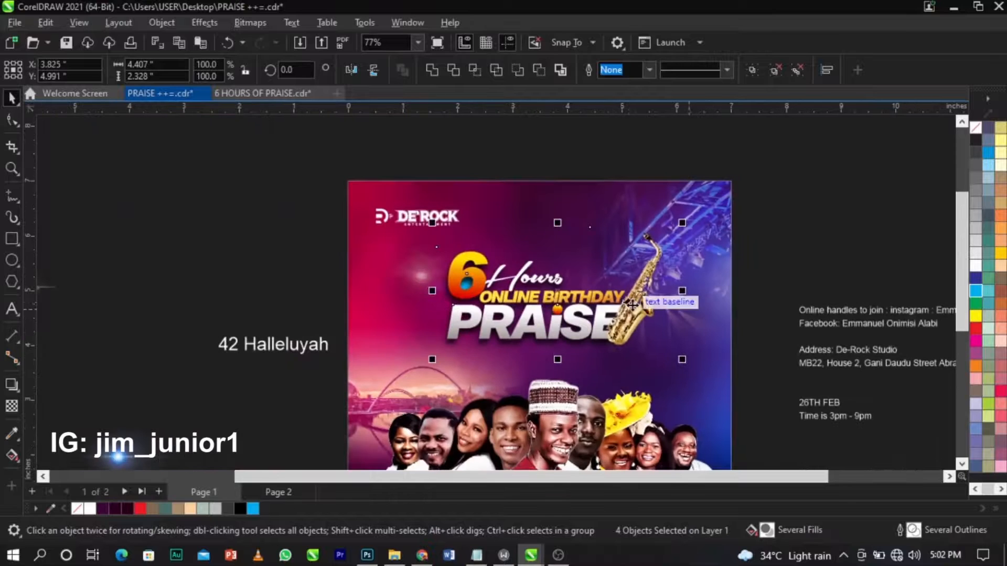
{"action": "scroll", "coordinate": [633, 303], "scroll_direction": "up", "scroll_amount": 2}
Tilt the saxophone about 5.7° and fit it snugly against PRAISE.
{"action": "left_click", "coordinate": [854, 303]}
{"action": "left_click", "coordinate": [702, 236]}
{"action": "left_click", "coordinate": [696, 232]}
{"action": "left_click_drag", "start_coordinate": [737, 377], "coordinate": [754, 379]}
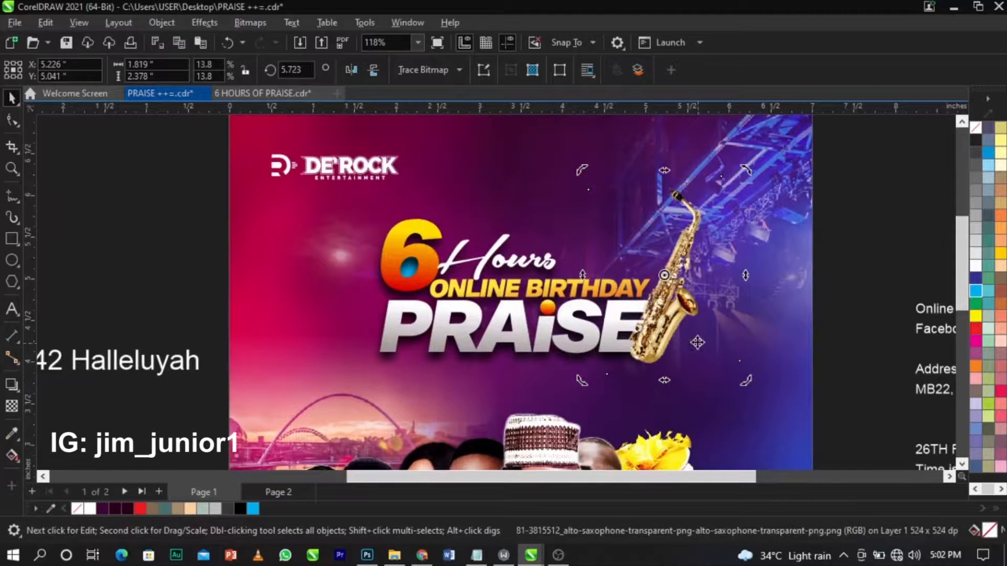
{"action": "scroll", "coordinate": [698, 342], "scroll_direction": "up", "scroll_amount": 3}
{"action": "left_click_drag", "start_coordinate": [691, 314], "coordinate": [681, 306]}
{"action": "scroll", "coordinate": [632, 338], "scroll_direction": "down", "scroll_amount": 3}
{"action": "left_click", "coordinate": [796, 266]}
{"action": "scroll", "coordinate": [554, 265], "scroll_direction": "down", "scroll_amount": 1}
{"action": "scroll", "coordinate": [555, 264], "scroll_direction": "down", "scroll_amount": 4}
{"action": "left_click", "coordinate": [719, 229]}
{"action": "scroll", "coordinate": [582, 299], "scroll_direction": "down", "scroll_amount": 2}
Move the blue lens flare onto the saxophone and bring it in front of everything.
{"action": "left_click", "coordinate": [218, 406]}
{"action": "key", "text": "z"}
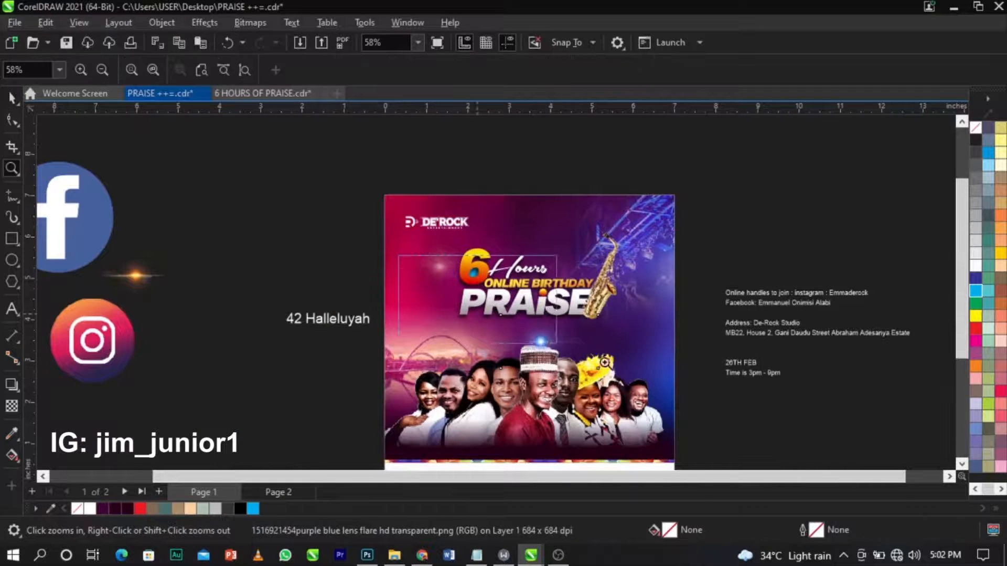
{"action": "left_click_drag", "start_coordinate": [540, 336], "coordinate": [691, 388]}
{"action": "key", "text": "space"}
{"action": "left_click_drag", "start_coordinate": [540, 345], "coordinate": [666, 222]}
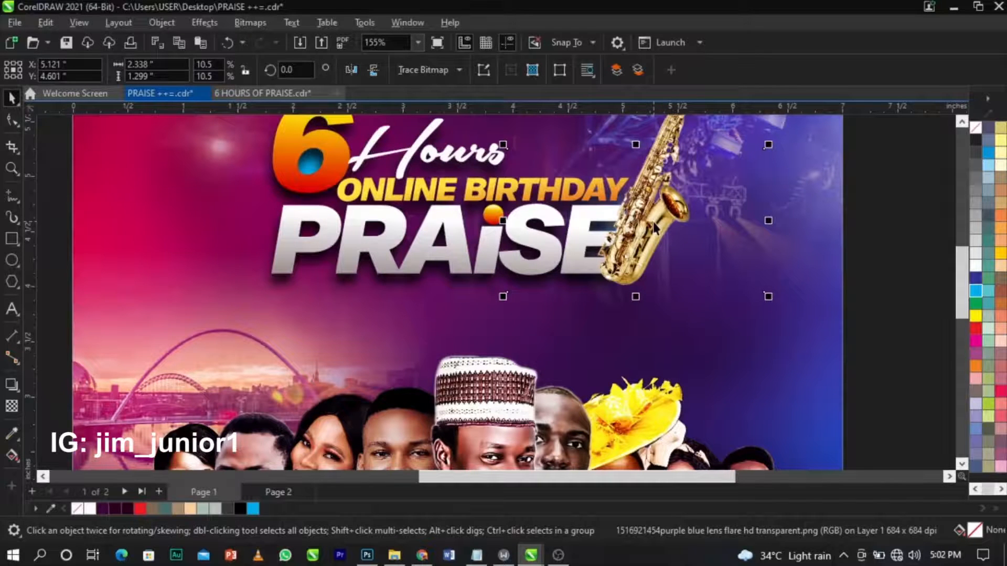
{"action": "key", "text": "shift+Page_Up"}
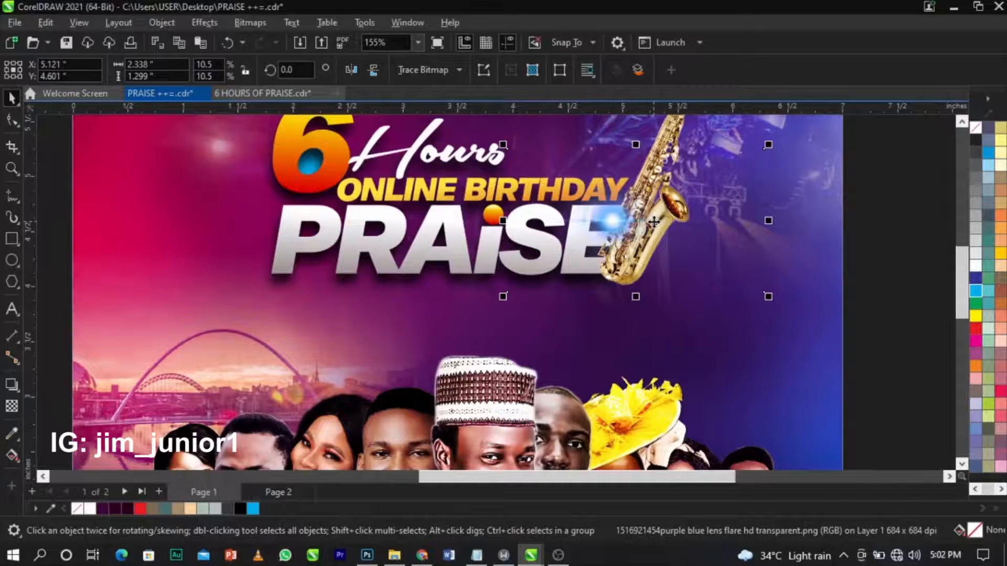
{"action": "left_click", "coordinate": [10, 406]}
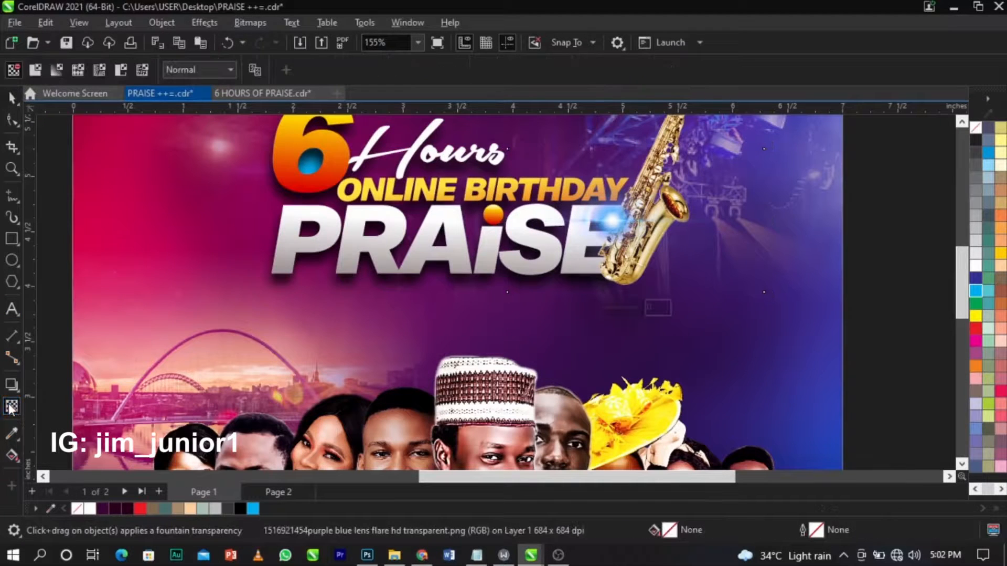
Try Normal, Overlay and Soft Light blending on the flare, settling on Screen.
{"action": "left_click", "coordinate": [199, 71]}
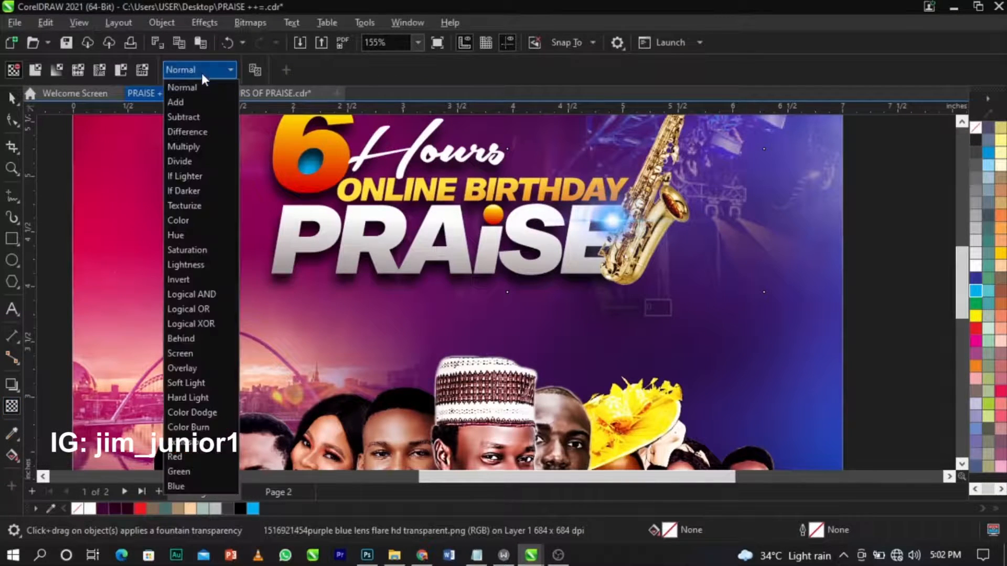
{"action": "left_click", "coordinate": [213, 353]}
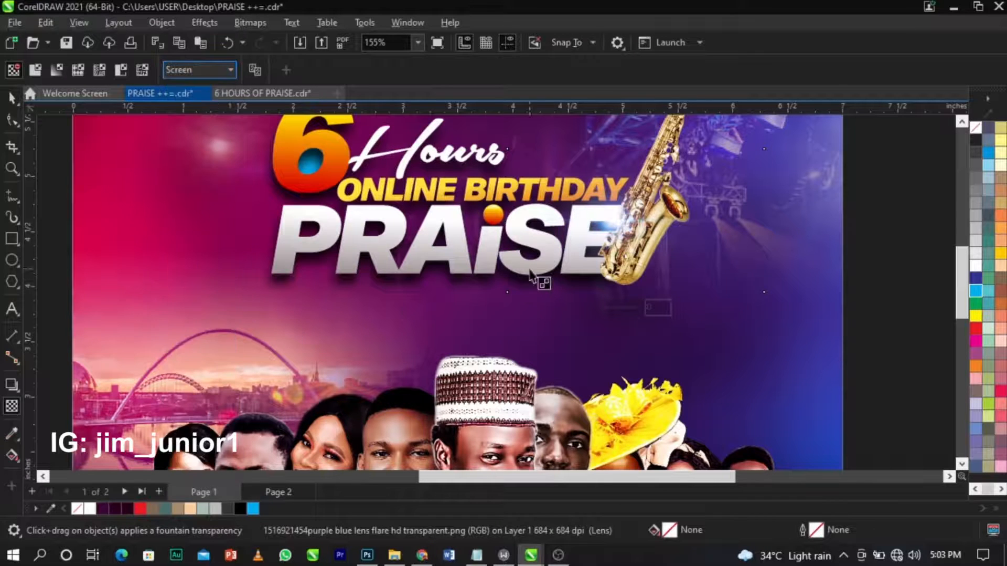
{"action": "key", "text": "space"}
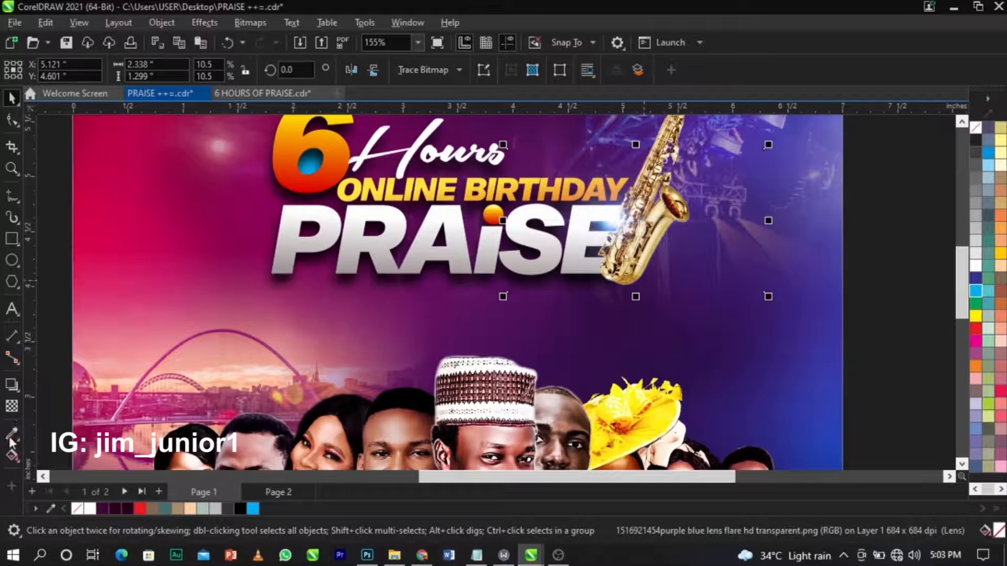
{"action": "left_click", "coordinate": [10, 408]}
{"action": "left_click", "coordinate": [188, 67]}
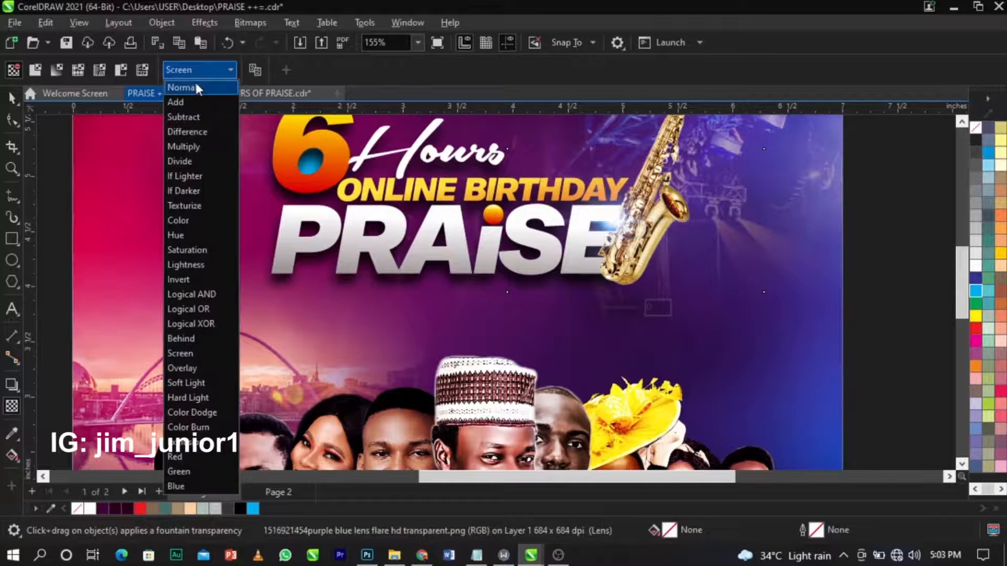
{"action": "left_click", "coordinate": [194, 81]}
{"action": "left_click", "coordinate": [199, 70]}
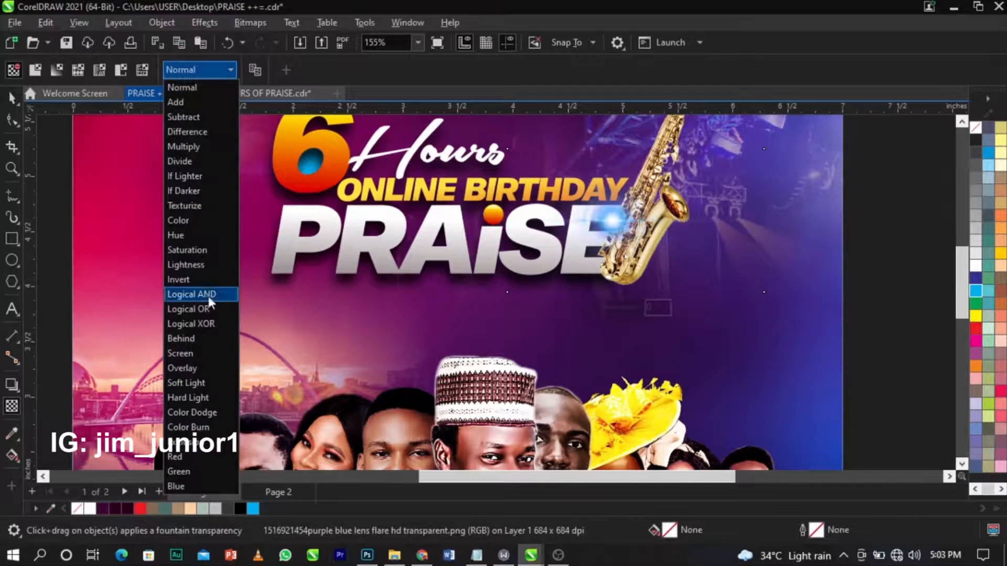
{"action": "left_click", "coordinate": [220, 350]}
{"action": "left_click", "coordinate": [198, 73]}
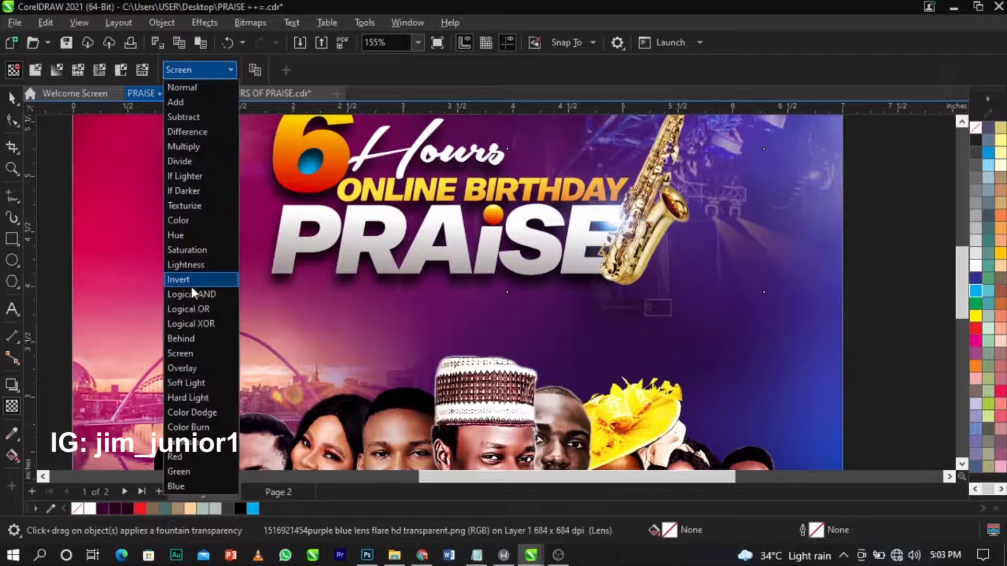
{"action": "left_click", "coordinate": [204, 370]}
{"action": "left_click", "coordinate": [202, 68]}
{"action": "left_click", "coordinate": [185, 385]}
{"action": "left_click", "coordinate": [214, 76]}
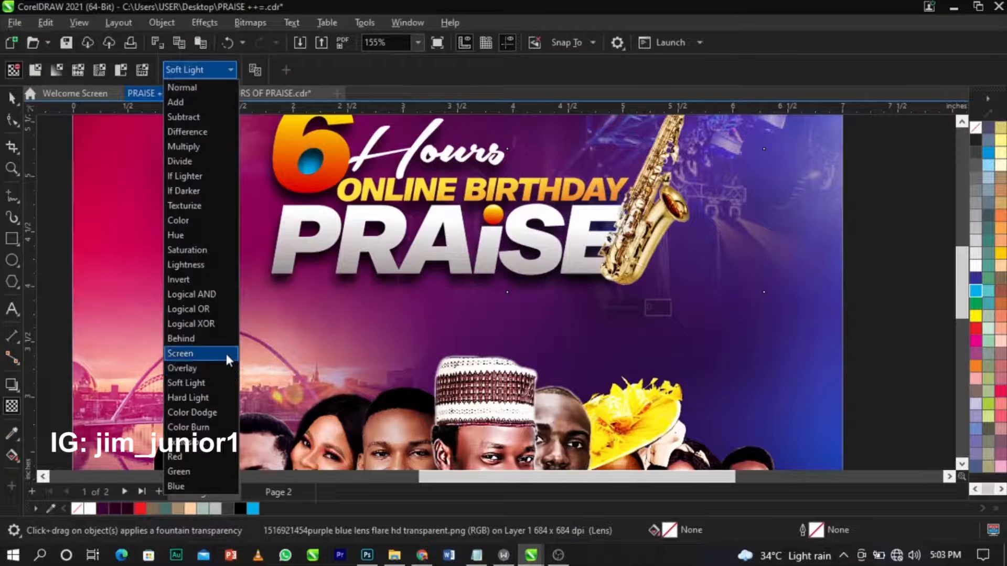
{"action": "left_click", "coordinate": [226, 353]}
Enlarge the blue lens flare slightly and nudge it up beside PRAISE.
{"action": "key", "text": "space"}
{"action": "scroll", "coordinate": [572, 235], "scroll_direction": "down", "scroll_amount": 2}
{"action": "left_click_drag", "start_coordinate": [686, 273], "coordinate": [739, 305]}
{"action": "scroll", "coordinate": [661, 235], "scroll_direction": "up", "scroll_amount": 1}
{"action": "left_click_drag", "start_coordinate": [630, 231], "coordinate": [584, 220]}
{"action": "scroll", "coordinate": [601, 222], "scroll_direction": "up", "scroll_amount": 4}
{"action": "scroll", "coordinate": [584, 219], "scroll_direction": "down", "scroll_amount": 6}
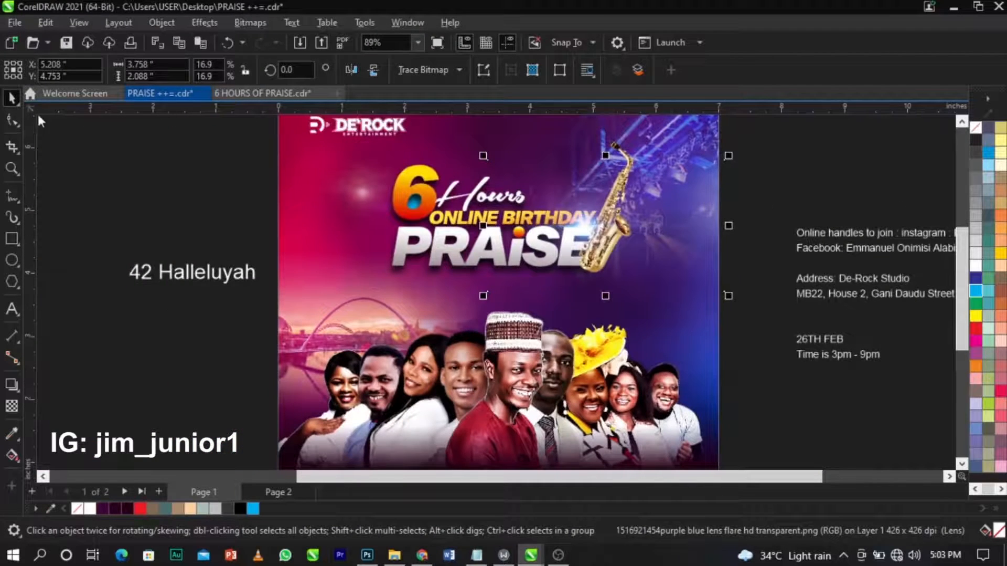
Pull the blue flare's right nodes in to the page edge.
{"action": "left_click", "coordinate": [12, 121]}
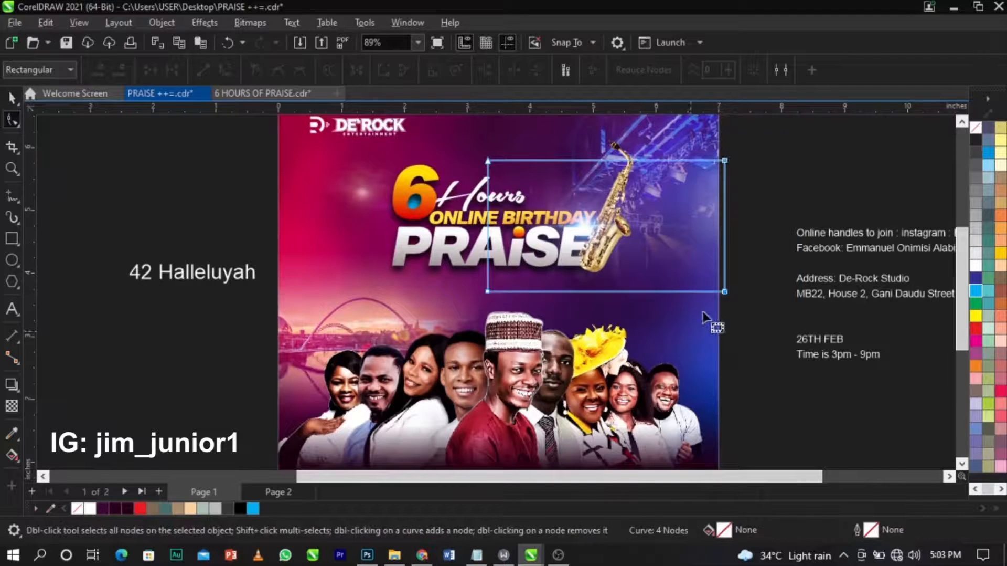
{"action": "left_click_drag", "start_coordinate": [725, 292], "coordinate": [715, 292]}
{"action": "key", "text": "space"}
{"action": "left_click", "coordinate": [738, 290]}
{"action": "scroll", "coordinate": [639, 248], "scroll_direction": "down", "scroll_amount": 3}
{"action": "scroll", "coordinate": [368, 274], "scroll_direction": "up", "scroll_amount": 2}
{"action": "scroll", "coordinate": [369, 278], "scroll_direction": "up", "scroll_amount": 4}
Bring the orange lens flare onto the poster and give it a fountain transparency.
{"action": "left_click", "coordinate": [344, 258]}
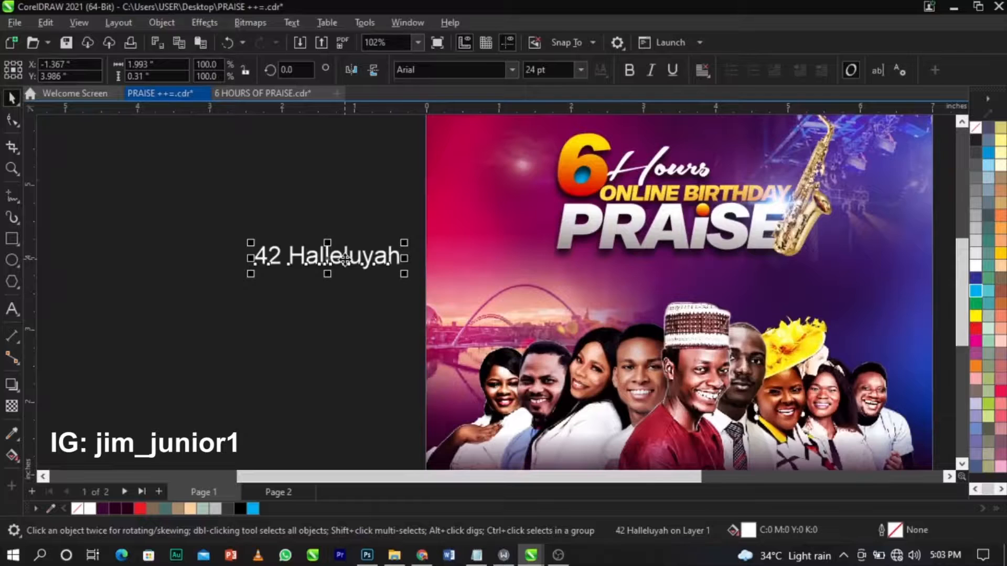
{"action": "scroll", "coordinate": [345, 258], "scroll_direction": "down", "scroll_amount": 5}
{"action": "left_click_drag", "start_coordinate": [199, 240], "coordinate": [477, 274]}
{"action": "scroll", "coordinate": [477, 274], "scroll_direction": "up", "scroll_amount": 9}
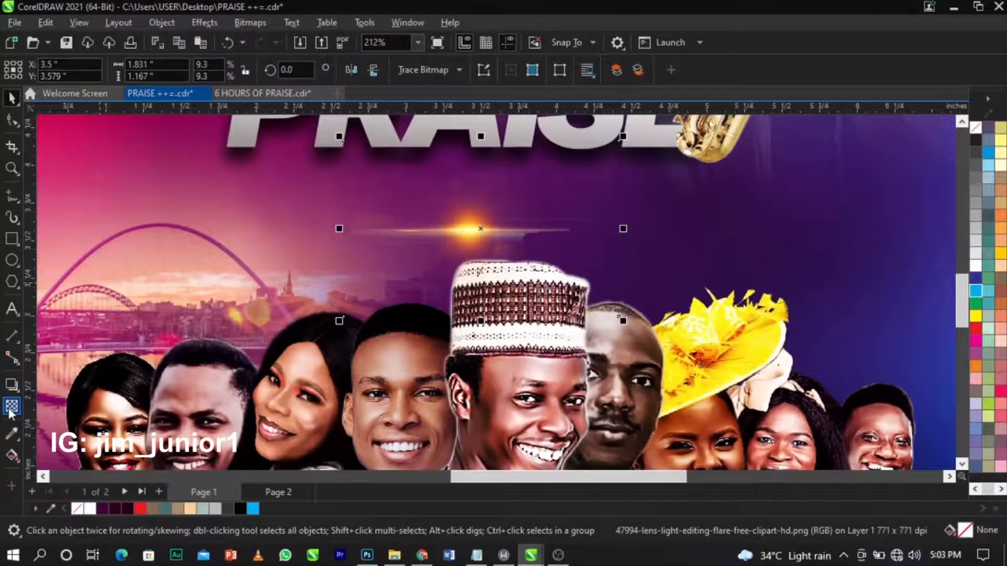
{"action": "left_click", "coordinate": [11, 407]}
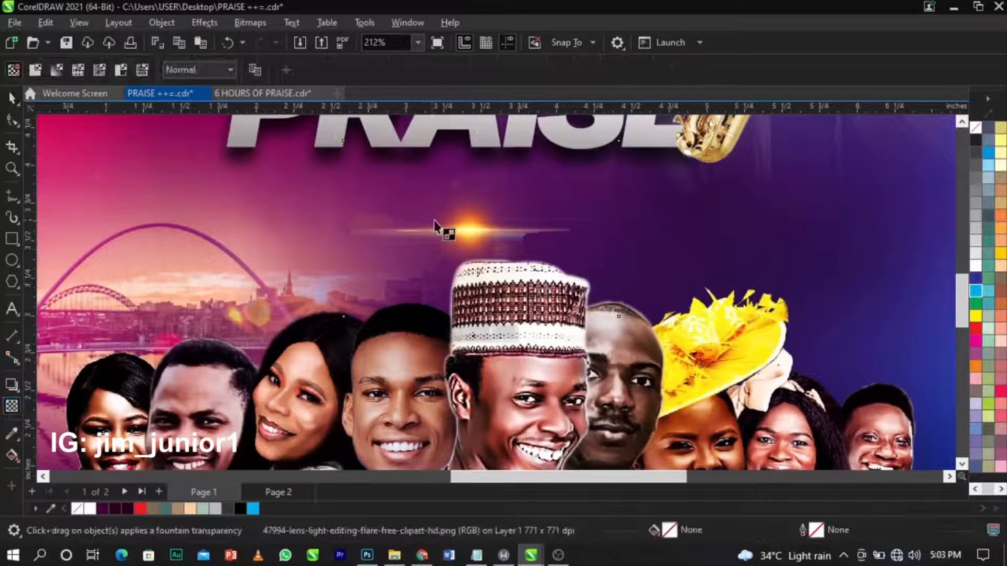
{"action": "left_click_drag", "start_coordinate": [459, 229], "coordinate": [369, 230]}
{"action": "key", "text": "ctrl+z"}
{"action": "scroll", "coordinate": [367, 231], "scroll_direction": "up", "scroll_amount": 5}
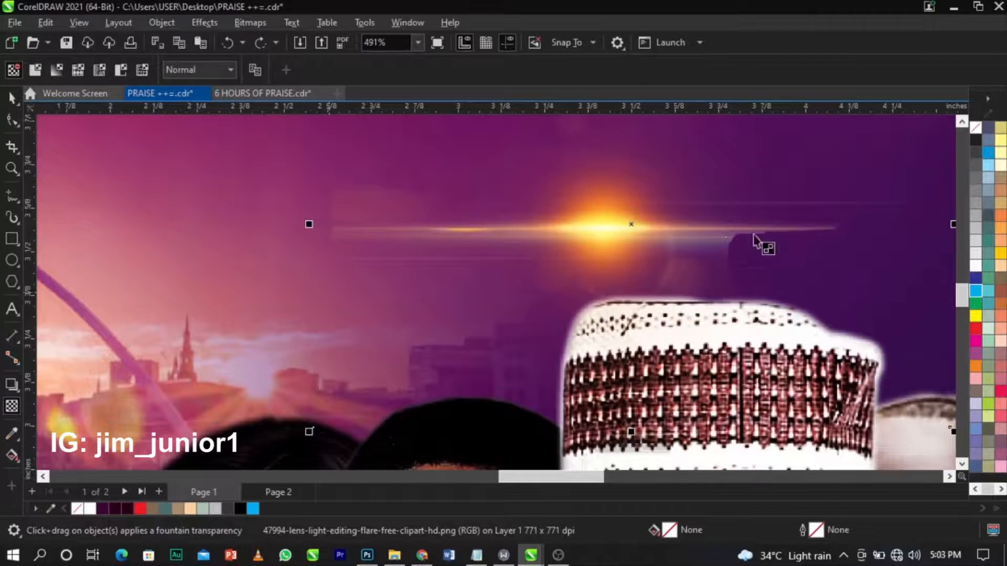
{"action": "mouse_move", "coordinate": [524, 238]}
{"action": "left_mouse_down"}
{"action": "mouse_move", "coordinate": [402, 223]}
{"action": "mouse_move", "coordinate": [489, 246]}
{"action": "mouse_move", "coordinate": [534, 234]}
{"action": "left_mouse_up"}
Convert the orange flare to a 300 dpi bitmap, fade it rightward, and blend in Screen mode.
{"action": "left_click", "coordinate": [253, 23]}
{"action": "left_click", "coordinate": [260, 39]}
{"action": "left_click", "coordinate": [524, 359]}
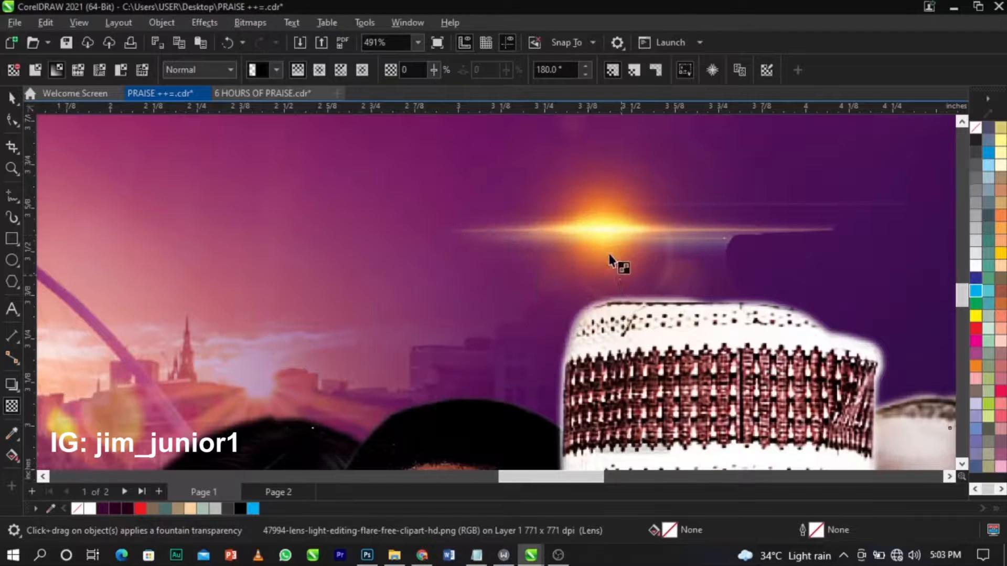
{"action": "left_click_drag", "start_coordinate": [592, 244], "coordinate": [715, 243]}
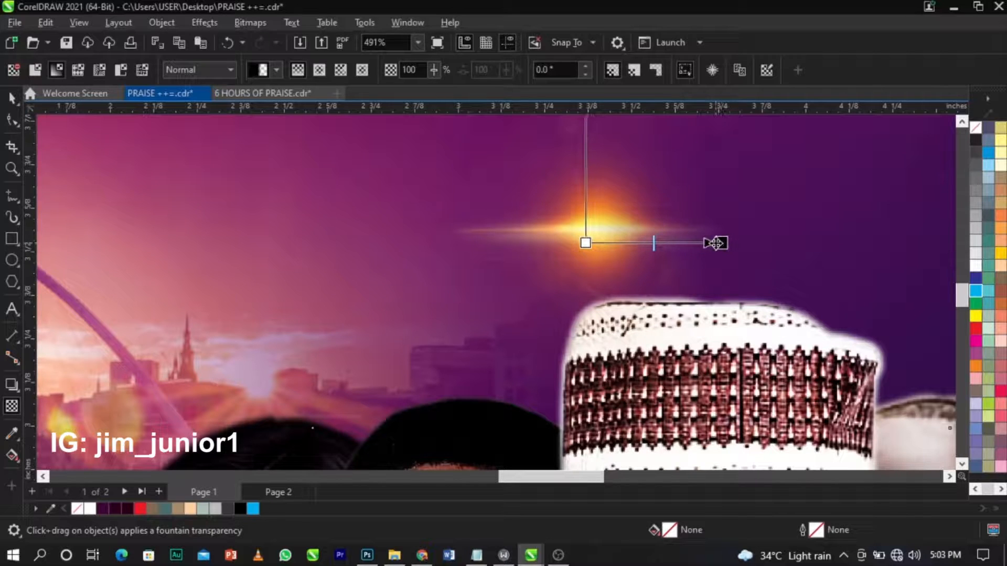
{"action": "left_click", "coordinate": [184, 67]}
{"action": "left_click", "coordinate": [199, 353]}
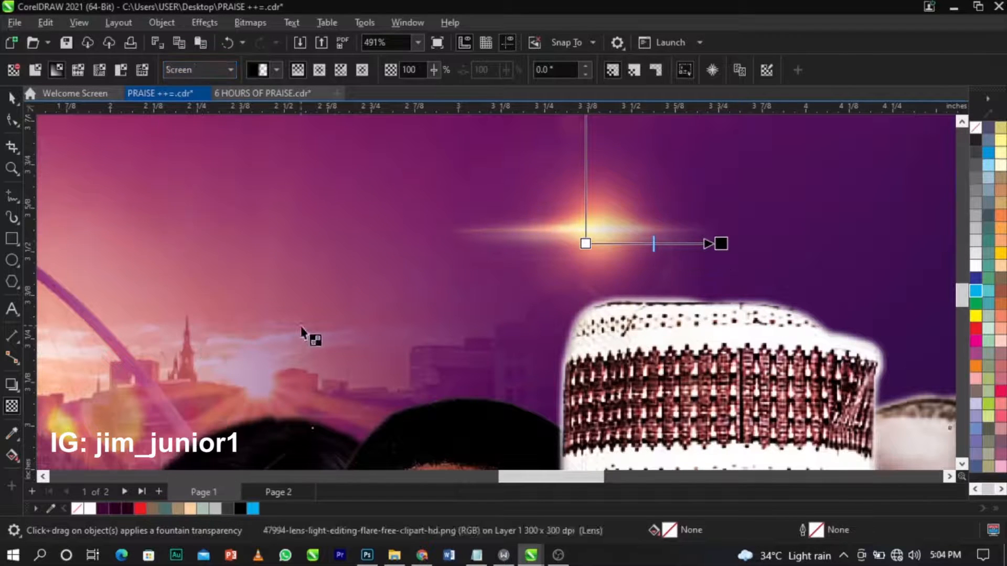
Move the orange flare up onto the PRAISE heading.
{"action": "scroll", "coordinate": [349, 340], "scroll_direction": "down", "scroll_amount": 2}
{"action": "key", "text": "space"}
{"action": "left_click", "coordinate": [467, 292]}
{"action": "left_click_drag", "start_coordinate": [467, 292], "coordinate": [468, 173]}
{"action": "scroll", "coordinate": [483, 258], "scroll_direction": "down", "scroll_amount": 2}
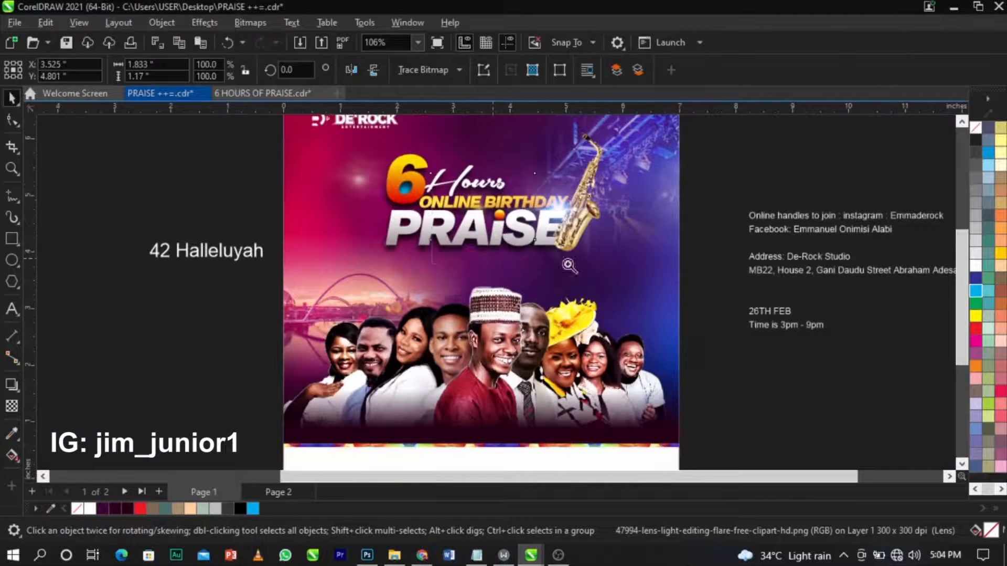
Enlarge the orange flare to 121.5% and reposition it over PRAISE.
{"action": "scroll", "coordinate": [354, 135], "scroll_direction": "up", "scroll_amount": 3}
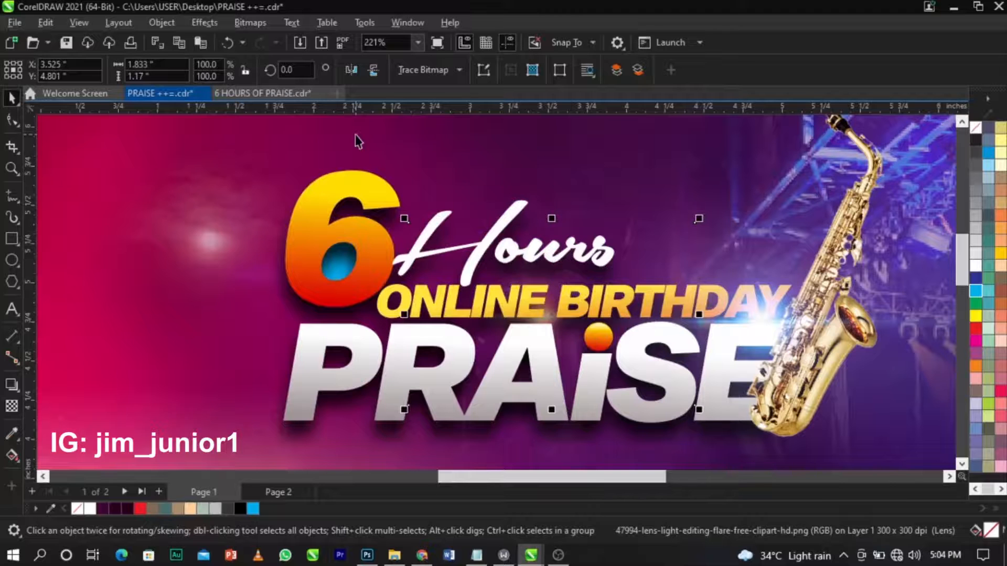
{"action": "left_click_drag", "start_coordinate": [700, 220], "coordinate": [736, 197]}
{"action": "scroll", "coordinate": [511, 319], "scroll_direction": "up", "scroll_amount": 2}
{"action": "left_click_drag", "start_coordinate": [563, 328], "coordinate": [565, 323]}
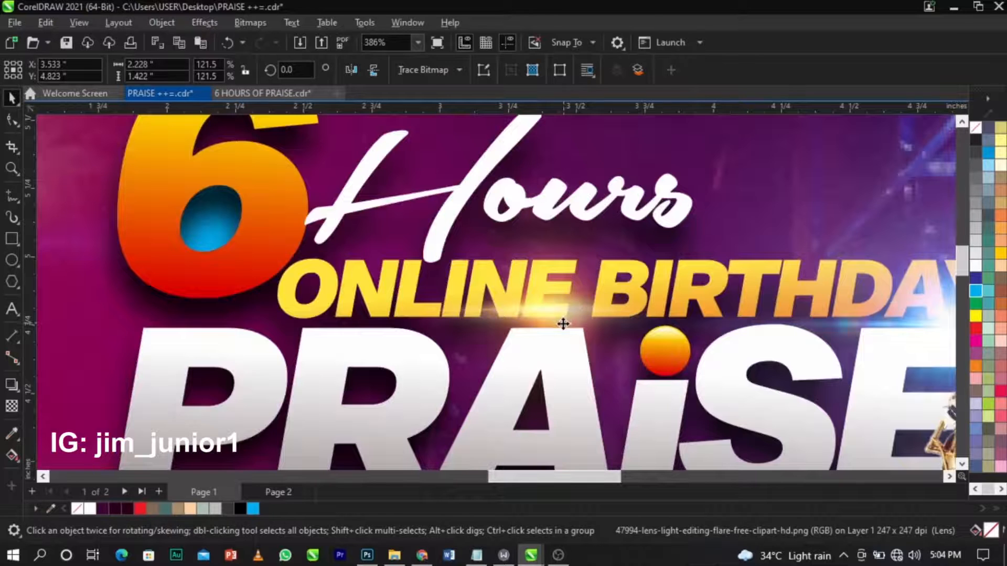
{"action": "scroll", "coordinate": [563, 323], "scroll_direction": "down", "scroll_amount": 6}
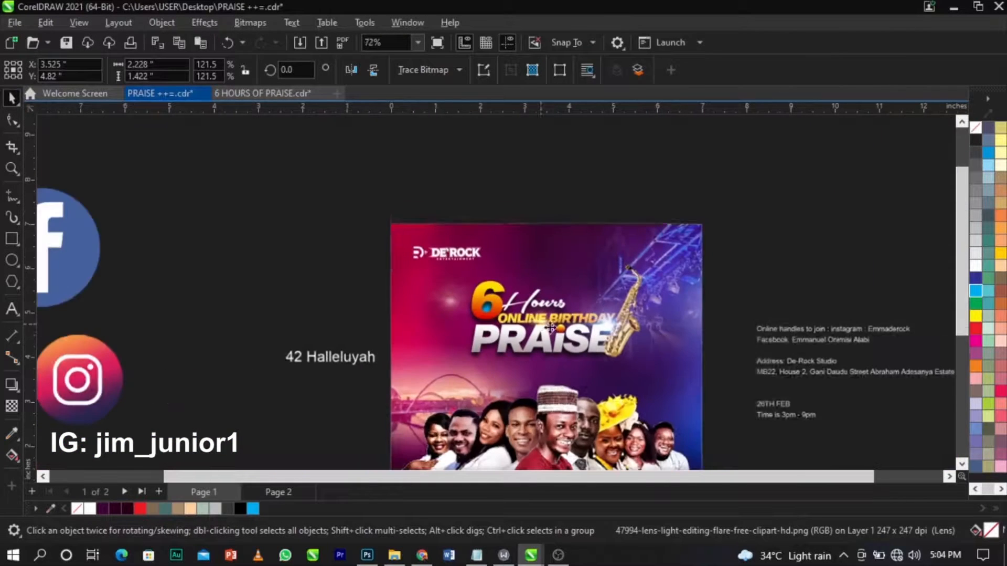
{"action": "key", "text": "Escape"}
Move the 42 Halleluyah text from the pasteboard onto the flyer under PRAISE.
{"action": "scroll", "coordinate": [422, 234], "scroll_direction": "down", "scroll_amount": 2}
{"action": "key", "text": "z"}
{"action": "left_click_drag", "start_coordinate": [371, 224], "coordinate": [682, 409]}
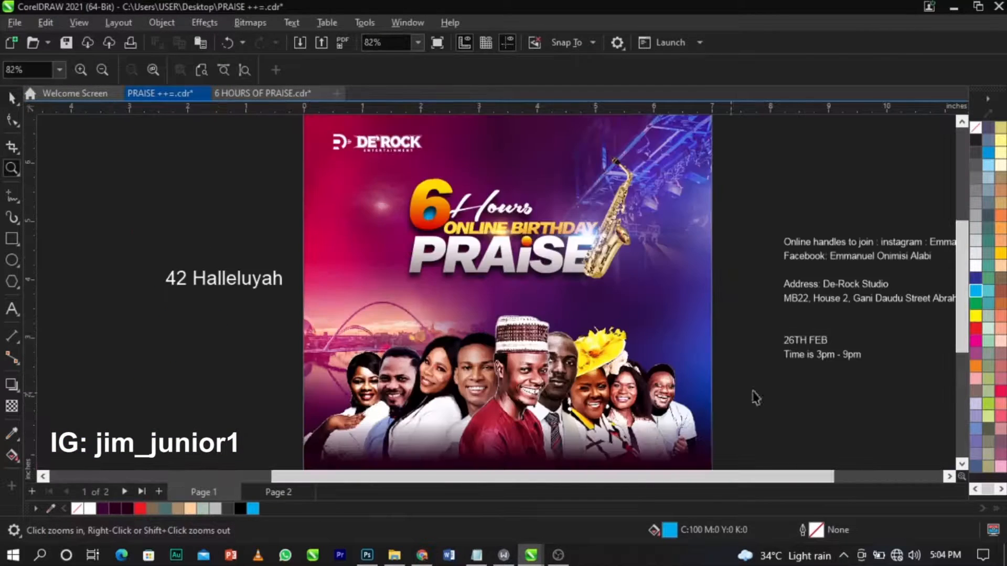
{"action": "key", "text": "space"}
{"action": "left_click_drag", "start_coordinate": [266, 282], "coordinate": [527, 297]}
{"action": "key", "text": "z"}
{"action": "left_click_drag", "start_coordinate": [670, 254], "coordinate": [669, 256]}
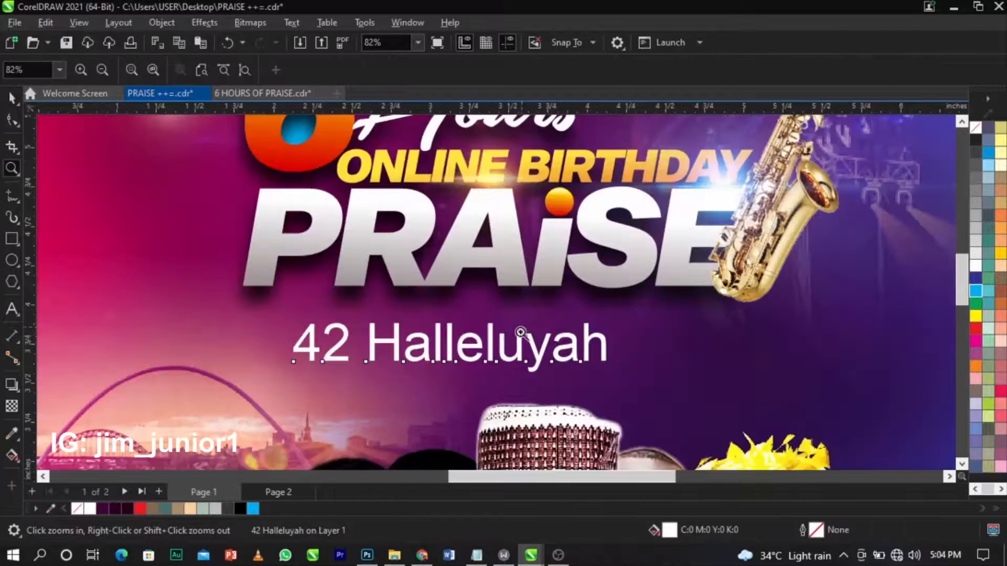
{"action": "key", "text": "space"}
{"action": "left_click", "coordinate": [11, 244]}
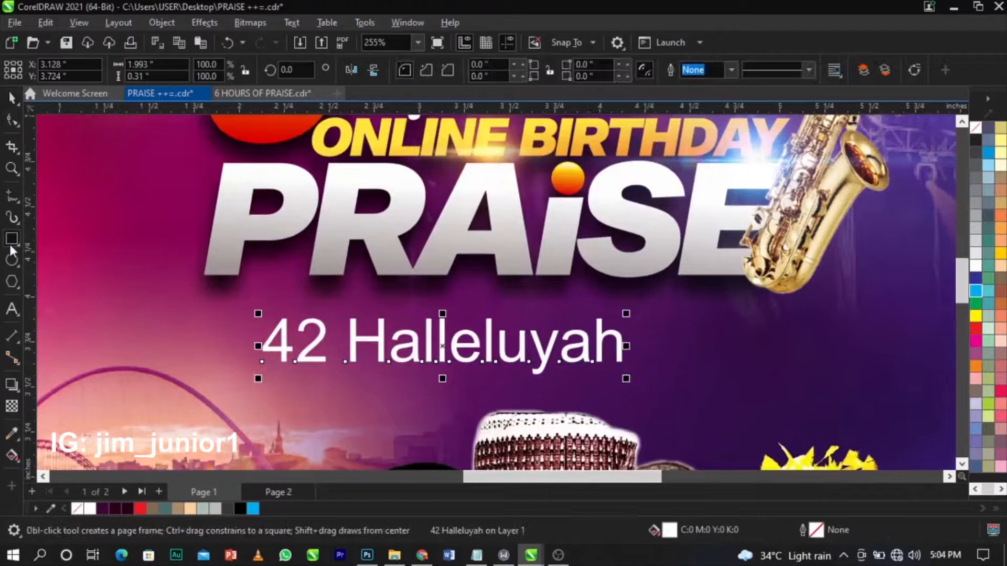
Draw a thin blue bar just above the 42 Halleluyah text.
{"action": "left_click_drag", "start_coordinate": [200, 293], "coordinate": [752, 327]}
{"action": "key", "text": "space"}
{"action": "left_click", "coordinate": [784, 271]}
{"action": "left_click_drag", "start_coordinate": [794, 252], "coordinate": [796, 265]}
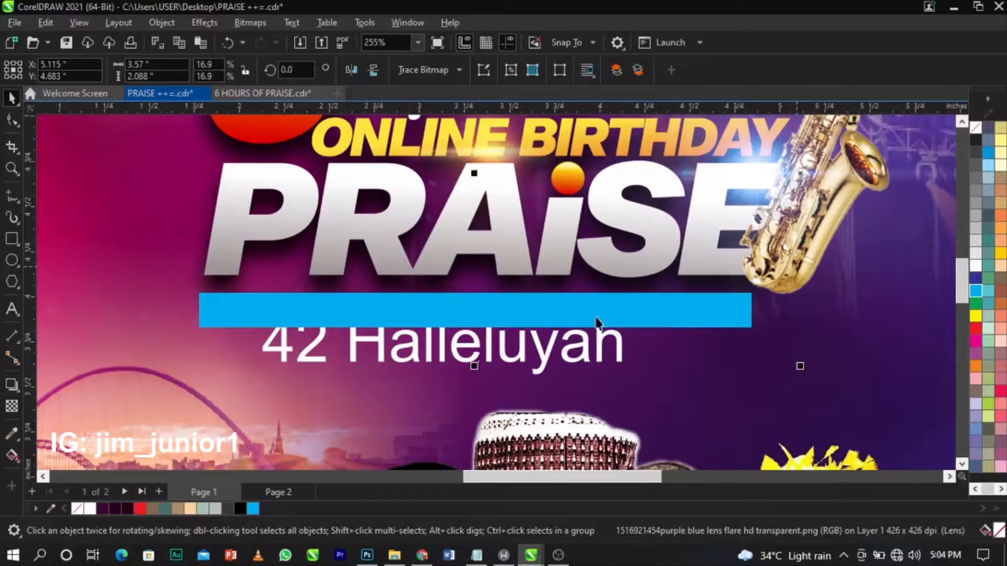
{"action": "key", "text": "ctrl+z"}
{"action": "scroll", "coordinate": [636, 331], "scroll_direction": "down", "scroll_amount": 1}
Enlarge the saxophone slightly and nudge it down and left.
{"action": "left_click_drag", "start_coordinate": [632, 358], "coordinate": [836, 153]}
{"action": "left_click_drag", "start_coordinate": [640, 371], "coordinate": [634, 389]}
{"action": "scroll", "coordinate": [696, 345], "scroll_direction": "up", "scroll_amount": 1}
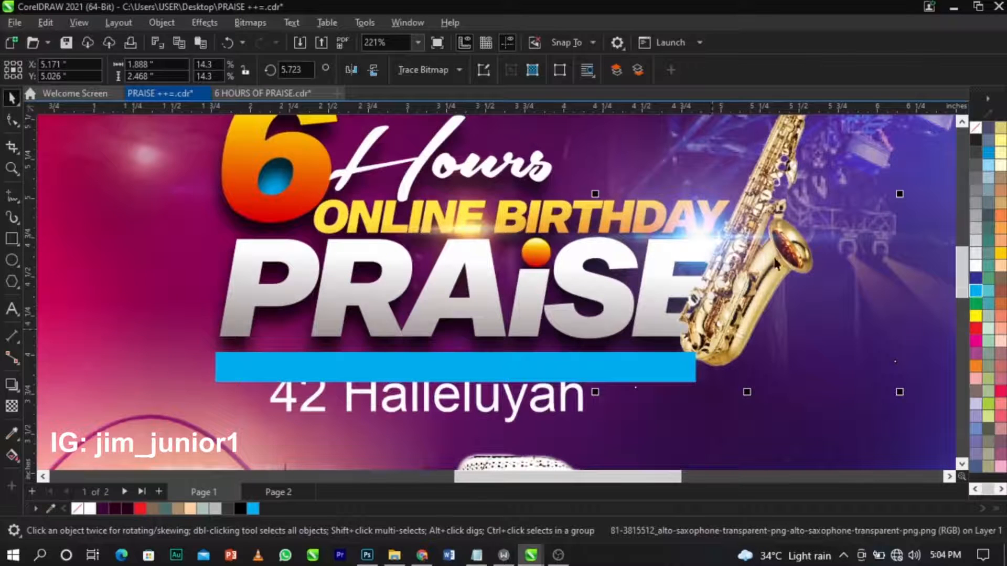
{"action": "left_click_drag", "start_coordinate": [746, 196], "coordinate": [746, 204]}
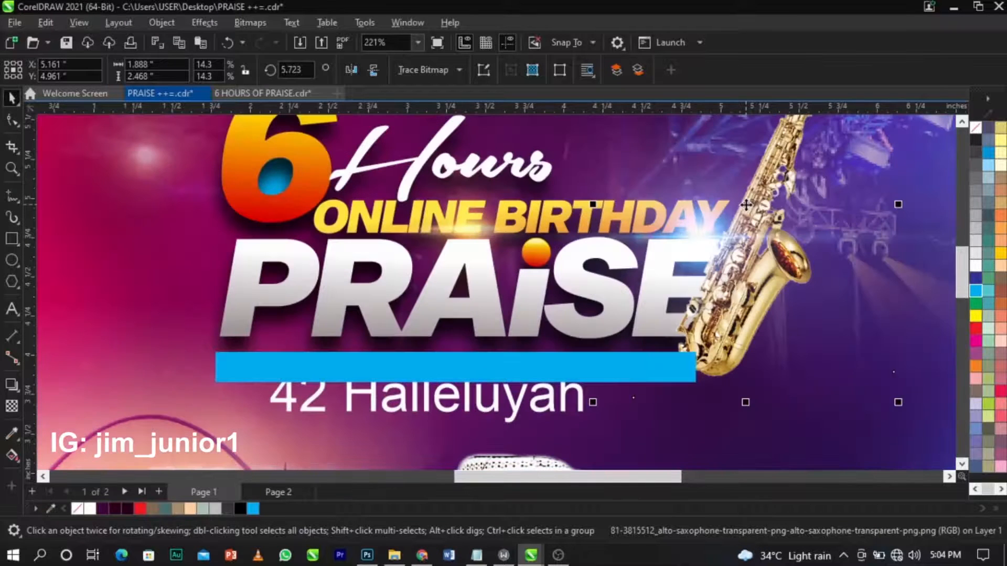
Give the bar a dark navy #000E5C RGB fill.
{"action": "left_click", "coordinate": [491, 366]}
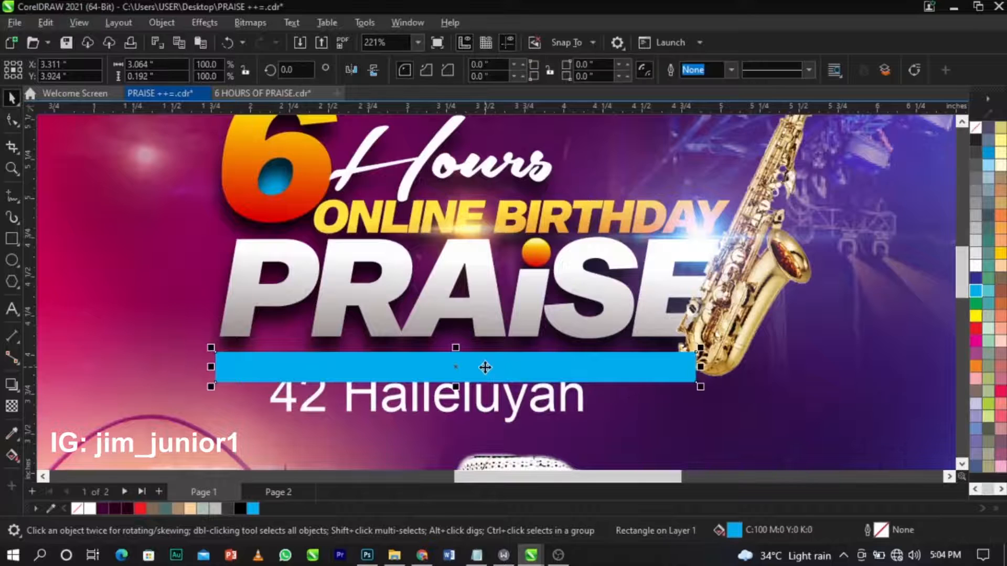
{"action": "double_click", "coordinate": [735, 530]}
{"action": "left_click", "coordinate": [345, 144]}
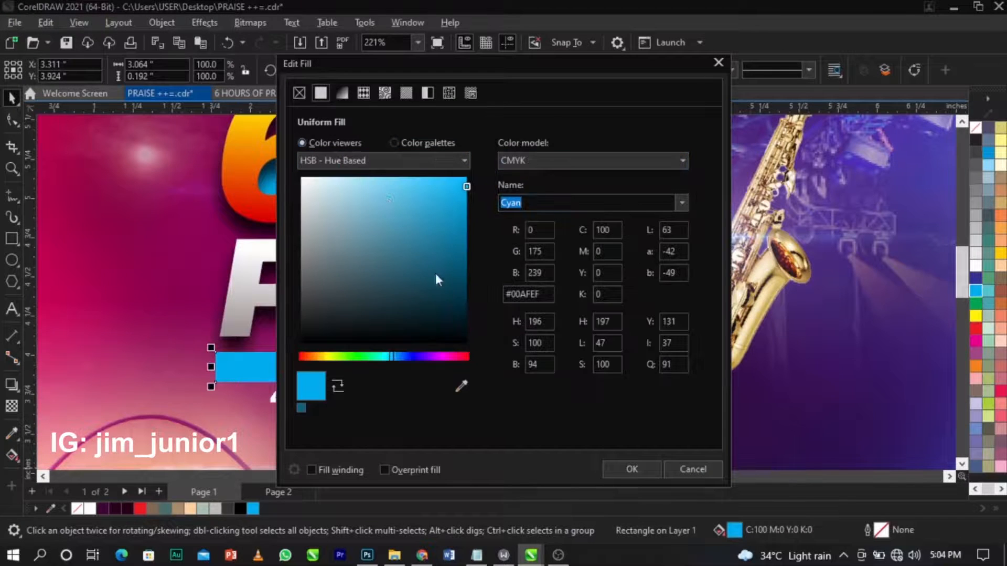
{"action": "left_click", "coordinate": [532, 158]}
{"action": "left_click", "coordinate": [539, 197]}
{"action": "left_click", "coordinate": [461, 281]}
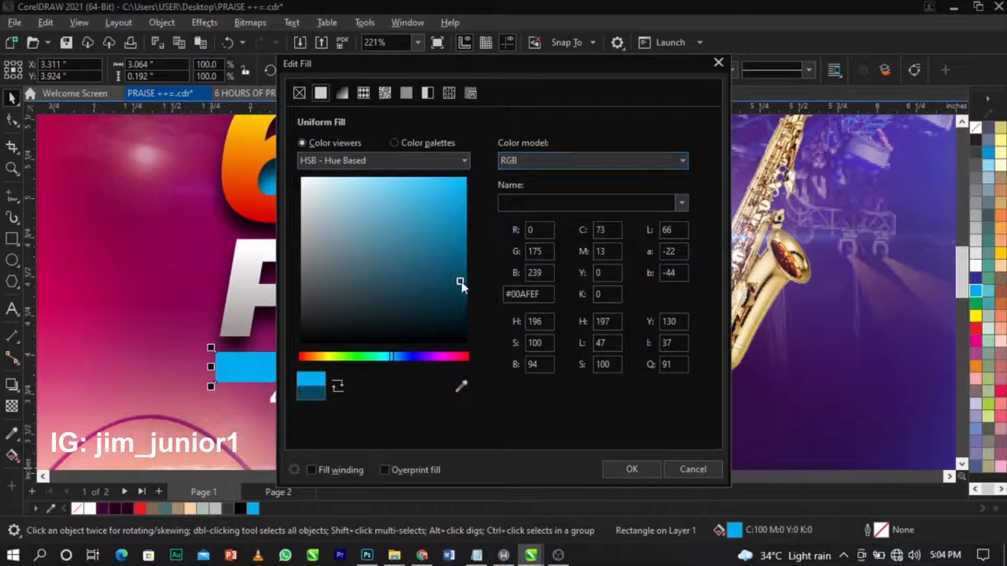
{"action": "left_click", "coordinate": [466, 283]}
{"action": "left_click_drag", "start_coordinate": [389, 356], "coordinate": [432, 363]}
{"action": "left_click", "coordinate": [644, 469]}
{"action": "scroll", "coordinate": [428, 367], "scroll_direction": "up", "scroll_amount": 2}
{"action": "scroll", "coordinate": [498, 342], "scroll_direction": "down", "scroll_amount": 2}
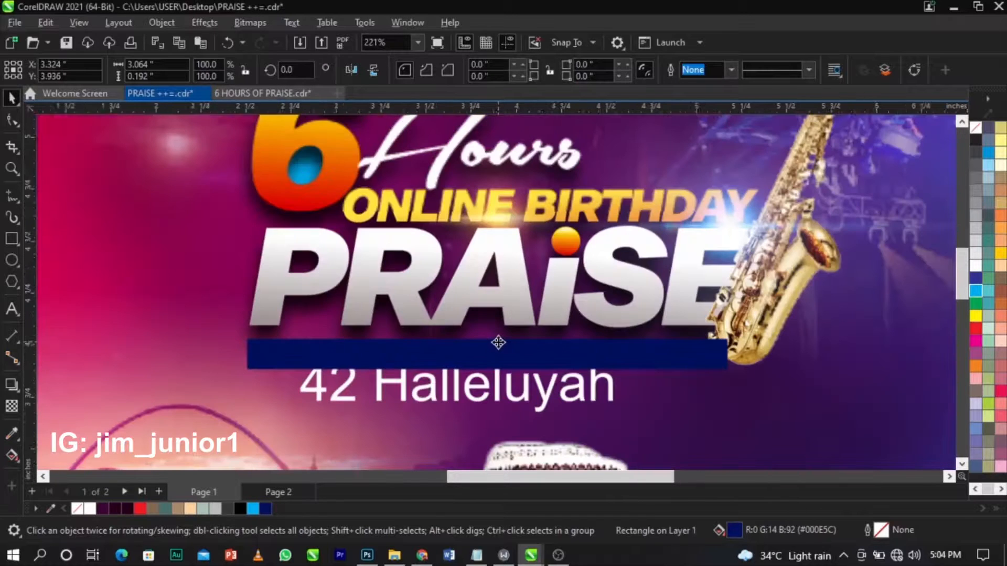
{"action": "left_click", "coordinate": [756, 324]}
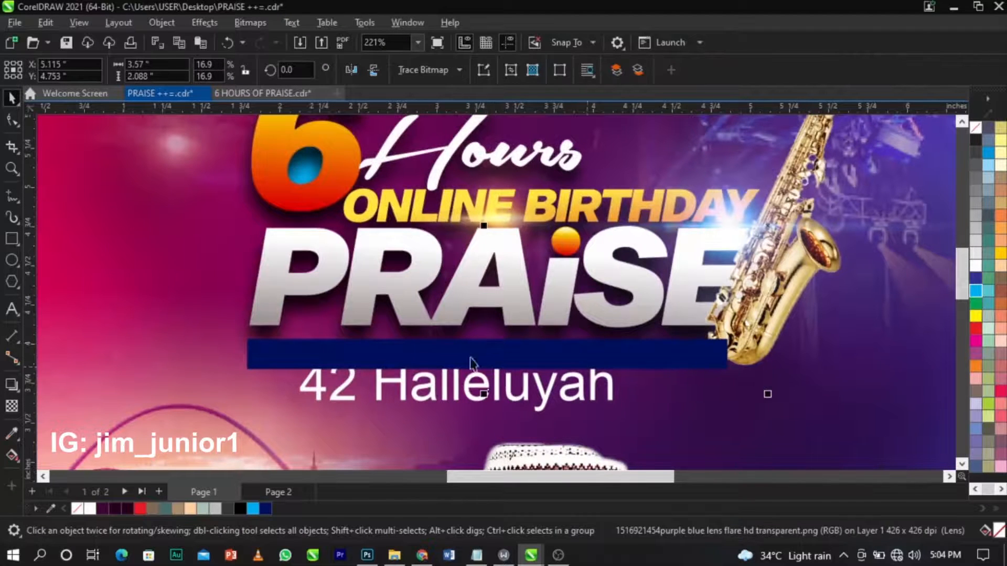
Nudge the navy bar under PRAISE slightly and give it a fountain transparency fading leftward.
{"action": "left_click", "coordinate": [389, 341]}
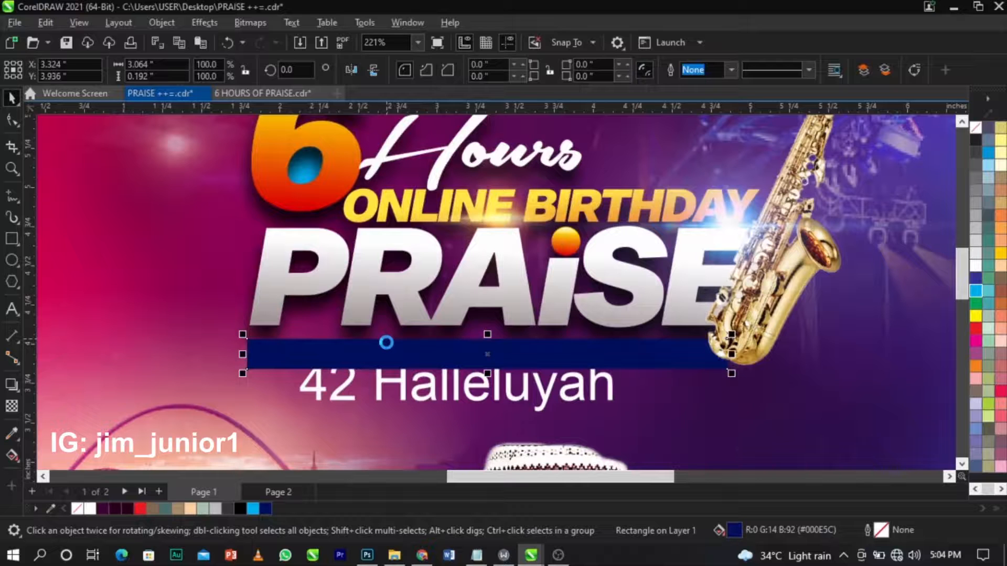
{"action": "scroll", "coordinate": [425, 344], "scroll_direction": "up", "scroll_amount": 2}
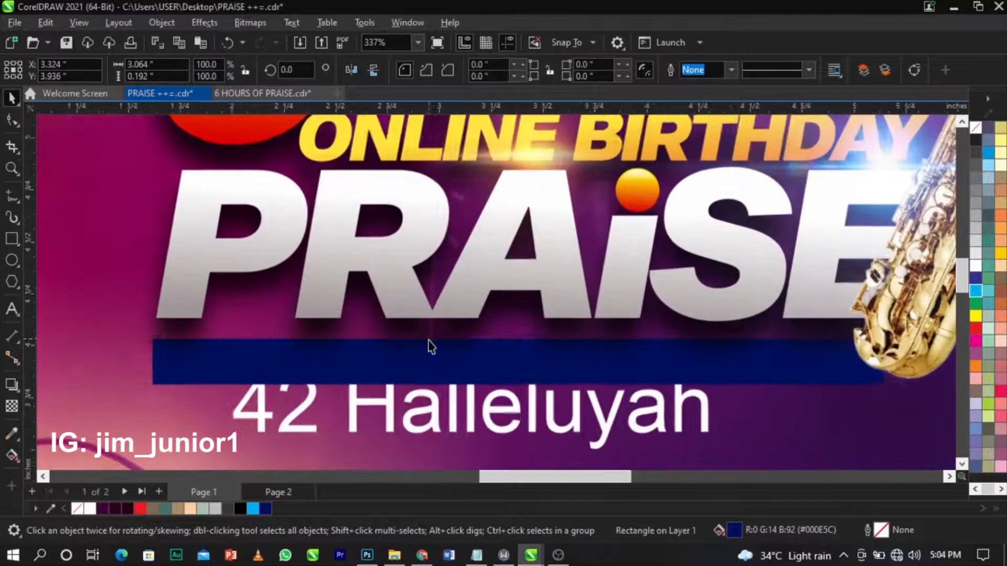
{"action": "left_click_drag", "start_coordinate": [521, 364], "coordinate": [521, 356]}
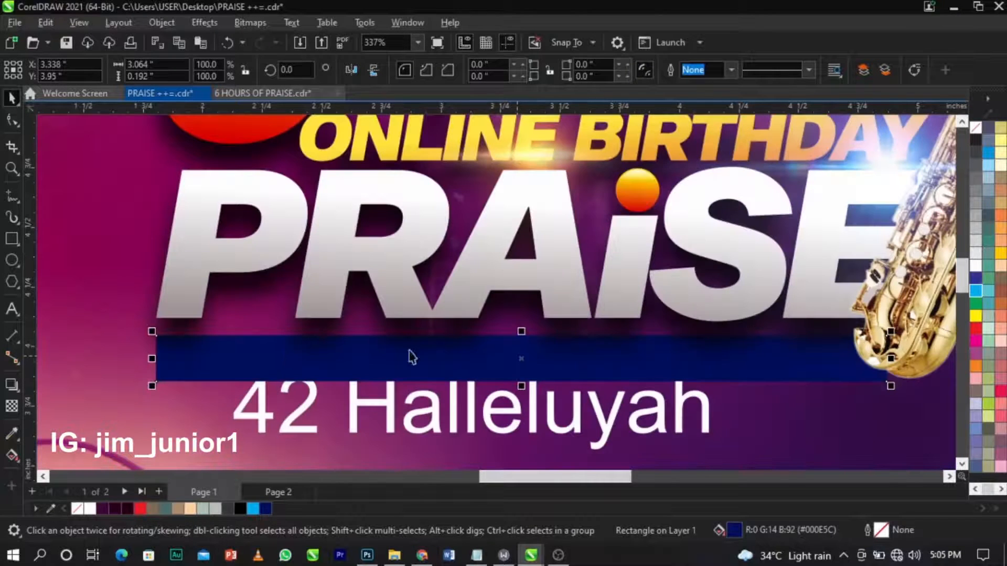
{"action": "left_click", "coordinate": [14, 406]}
{"action": "left_click_drag", "start_coordinate": [274, 354], "coordinate": [182, 354]}
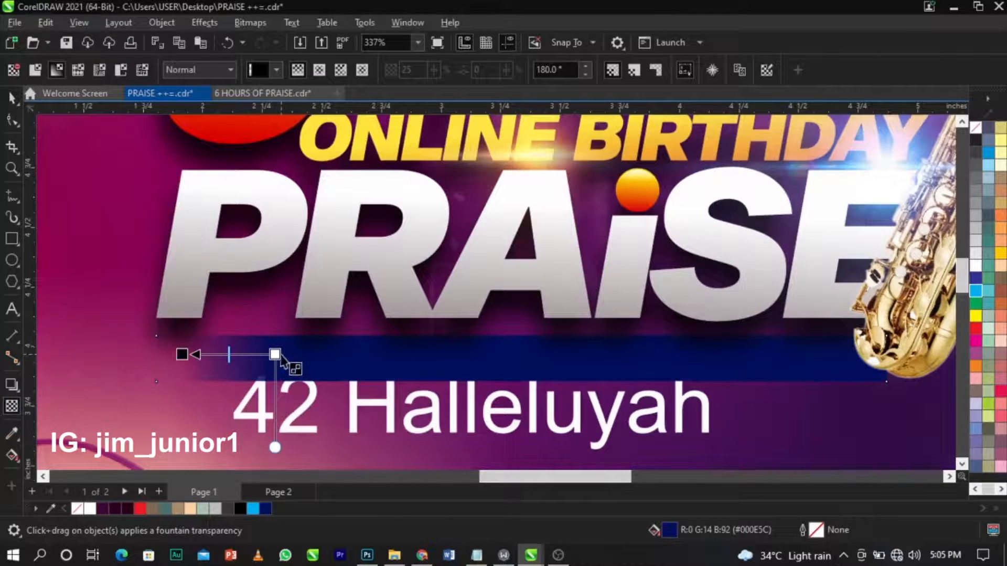
{"action": "left_click", "coordinate": [310, 361]}
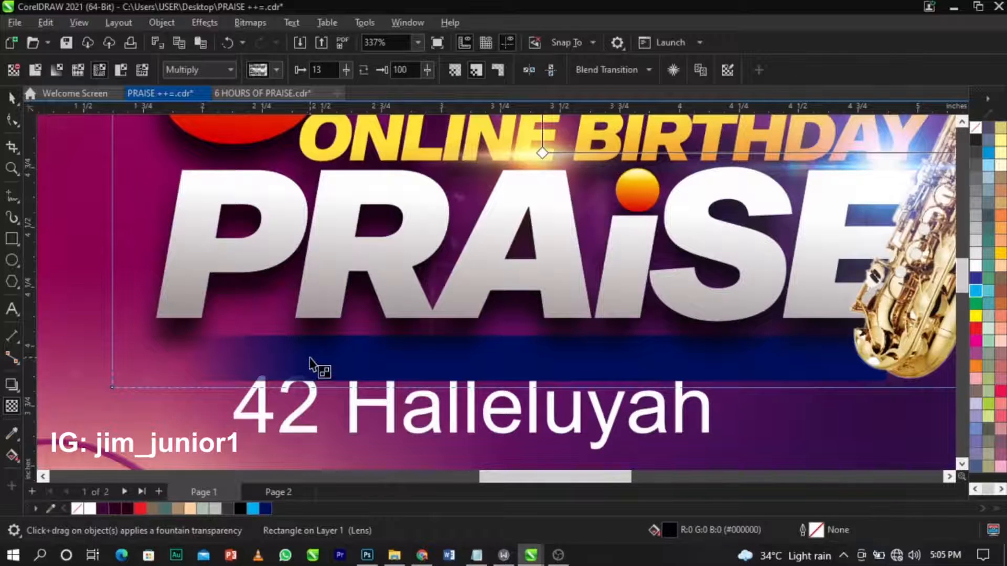
{"action": "key", "text": "ctrl+z"}
{"action": "key", "text": "space"}
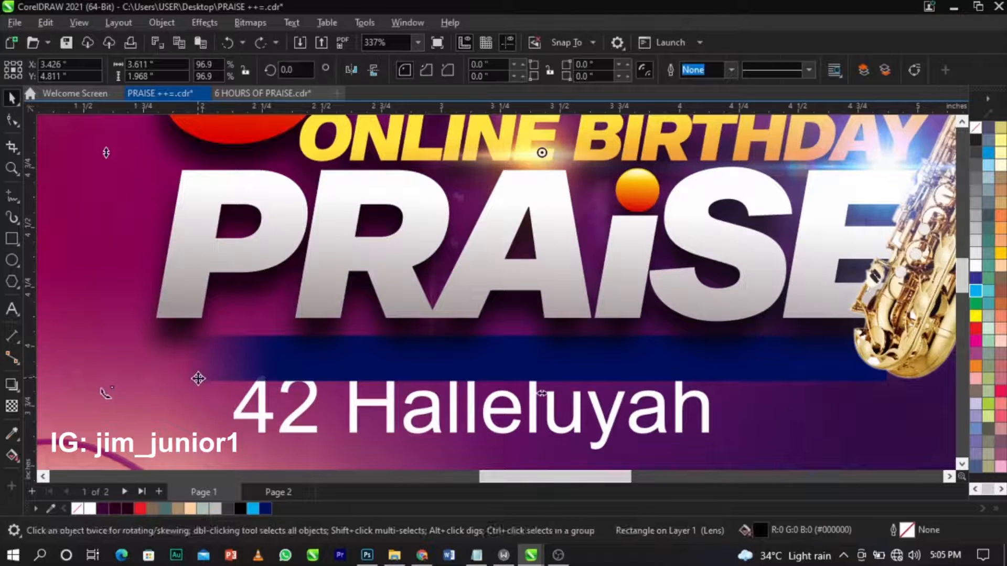
Make the navy bar's faded left end more transparent above 42 Halleluyah.
{"action": "left_click", "coordinate": [195, 406]}
{"action": "left_click_drag", "start_coordinate": [946, 408], "coordinate": [927, 406]}
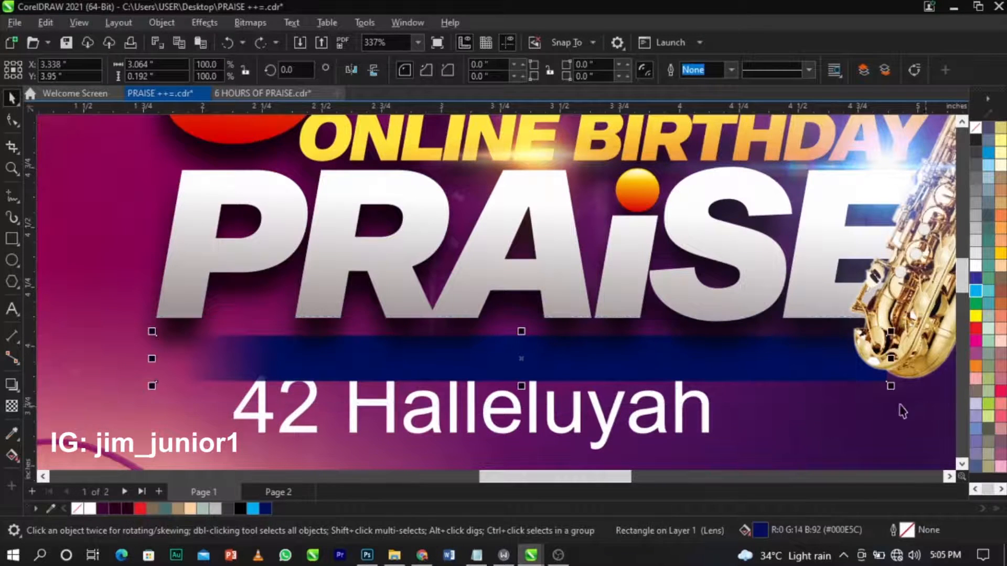
{"action": "left_click", "coordinate": [11, 406]}
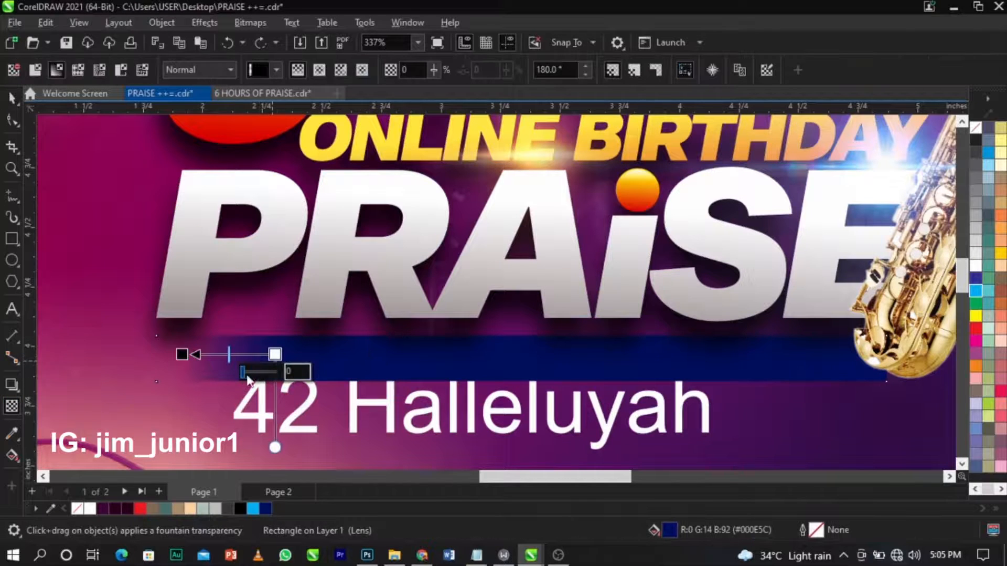
{"action": "left_click_drag", "start_coordinate": [247, 377], "coordinate": [251, 377]}
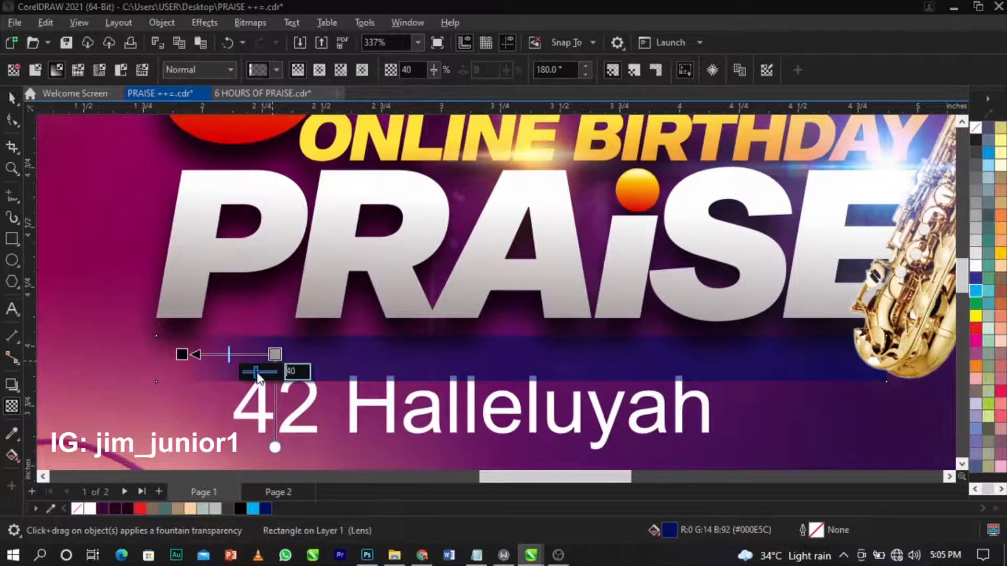
{"action": "key", "text": "space"}
{"action": "scroll", "coordinate": [322, 337], "scroll_direction": "down", "scroll_amount": 3}
{"action": "left_click", "coordinate": [322, 337]}
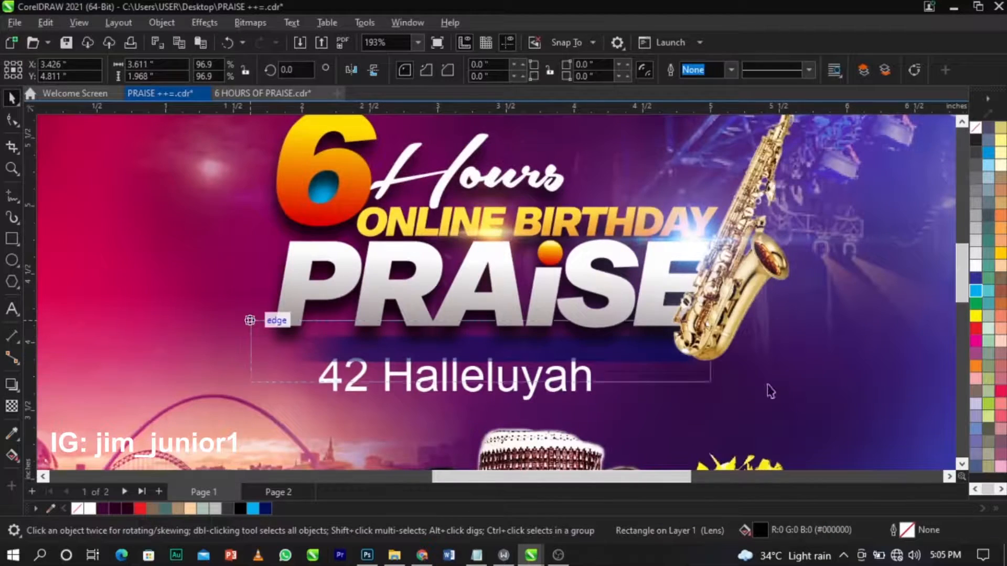
Select the saxophone PNG and drag it slightly lower beside the PRAISE title.
{"action": "scroll", "coordinate": [546, 359], "scroll_direction": "up", "scroll_amount": 4}
{"action": "scroll", "coordinate": [552, 357], "scroll_direction": "down", "scroll_amount": 5}
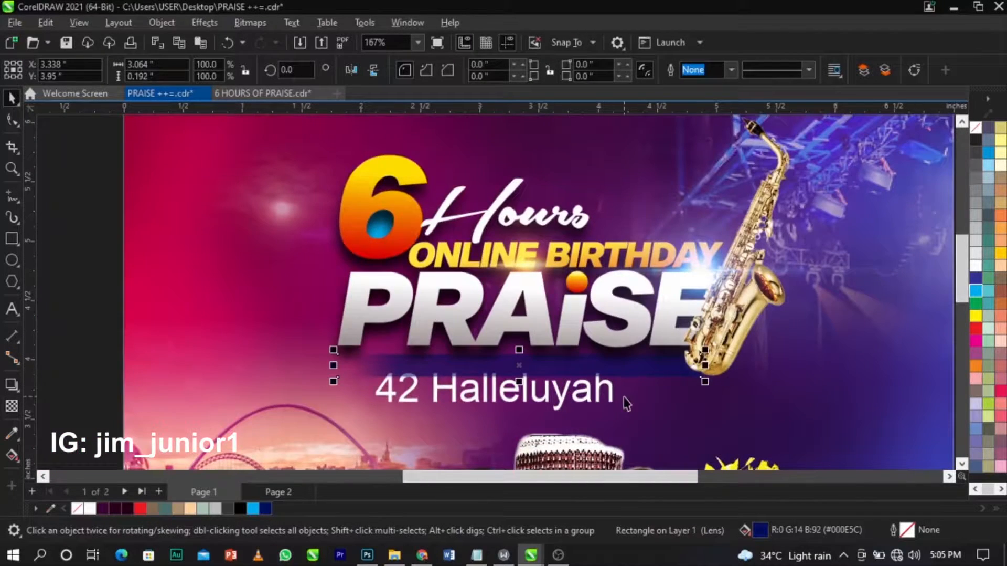
{"action": "left_click", "coordinate": [626, 403]}
{"action": "scroll", "coordinate": [694, 381], "scroll_direction": "up", "scroll_amount": 4}
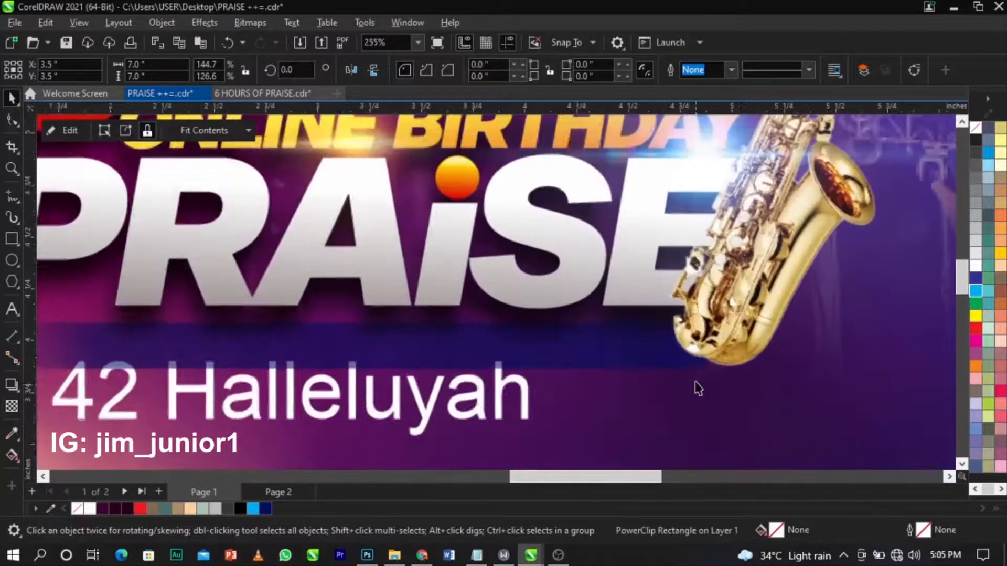
{"action": "scroll", "coordinate": [679, 372], "scroll_direction": "down", "scroll_amount": 5}
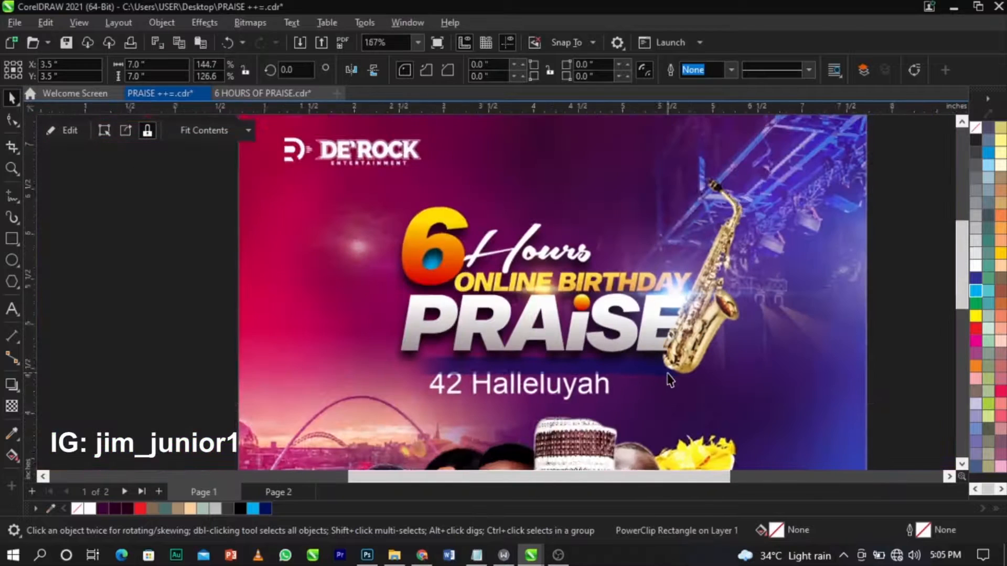
{"action": "key", "text": "Escape"}
{"action": "mouse_move", "coordinate": [636, 415]}
{"action": "left_mouse_down"}
{"action": "mouse_move", "coordinate": [803, 210]}
{"action": "mouse_move", "coordinate": [818, 171]}
{"action": "mouse_move", "coordinate": [868, 141]}
{"action": "mouse_move", "coordinate": [634, 338]}
{"action": "mouse_move", "coordinate": [631, 413]}
{"action": "left_mouse_up"}
{"action": "scroll", "coordinate": [683, 357], "scroll_direction": "up", "scroll_amount": 2}
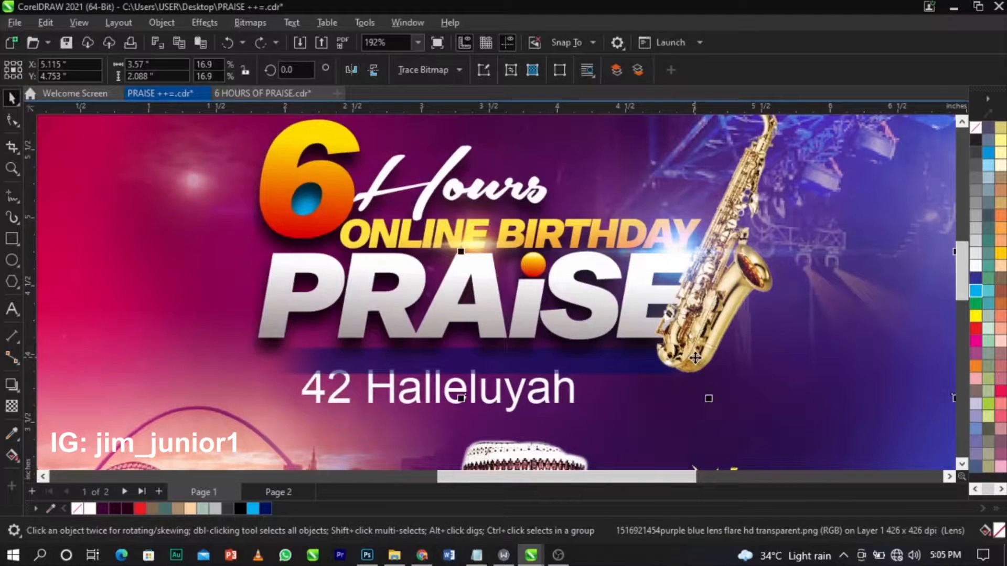
{"action": "left_click", "coordinate": [717, 300]}
{"action": "left_click_drag", "start_coordinate": [716, 282], "coordinate": [717, 294]}
{"action": "key", "text": "ctrl+v"}
{"action": "left_click", "coordinate": [292, 317]}
{"action": "key", "text": "F3"}
Zoom in on the 42 Halleluyah caption and set its font to Sequel Sans Black Obl Body.
{"action": "key", "text": "F2"}
{"action": "left_click_drag", "start_coordinate": [277, 254], "coordinate": [670, 377]}
{"action": "key", "text": "space"}
{"action": "left_click", "coordinate": [557, 362]}
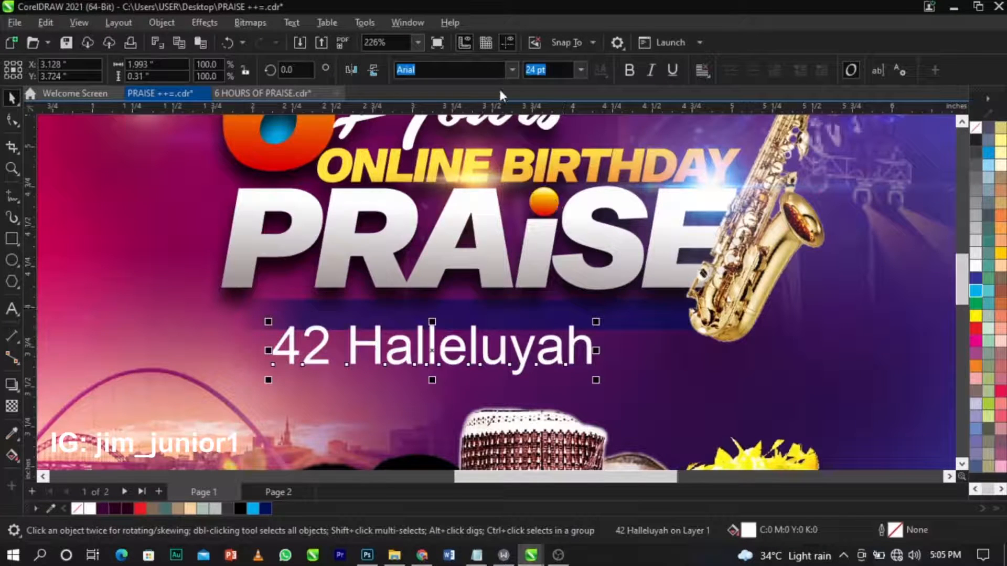
{"action": "left_click", "coordinate": [505, 73]}
{"action": "left_click", "coordinate": [500, 121]}
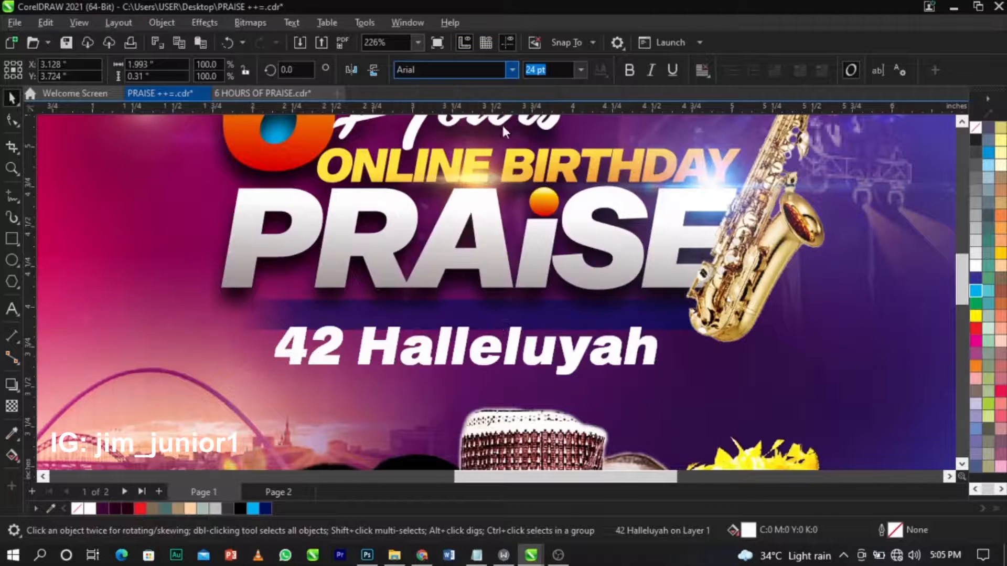
Change the caption to UPPERCASE so it reads 42 HALLELUYAH.
{"action": "double_click", "coordinate": [499, 339]}
{"action": "key", "text": "ctrl+a"}
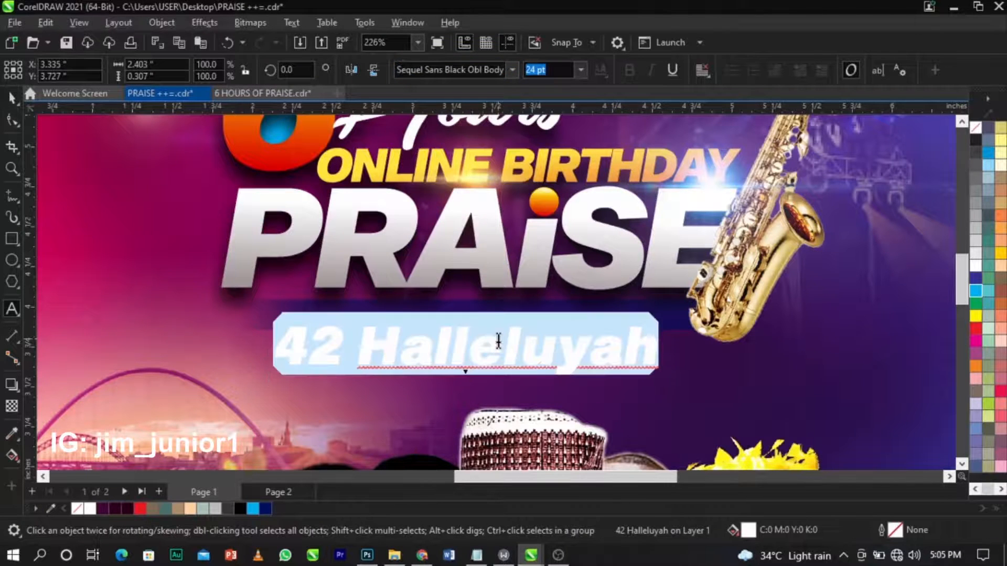
{"action": "key", "text": "shift+F3"}
{"action": "left_click", "coordinate": [486, 321]}
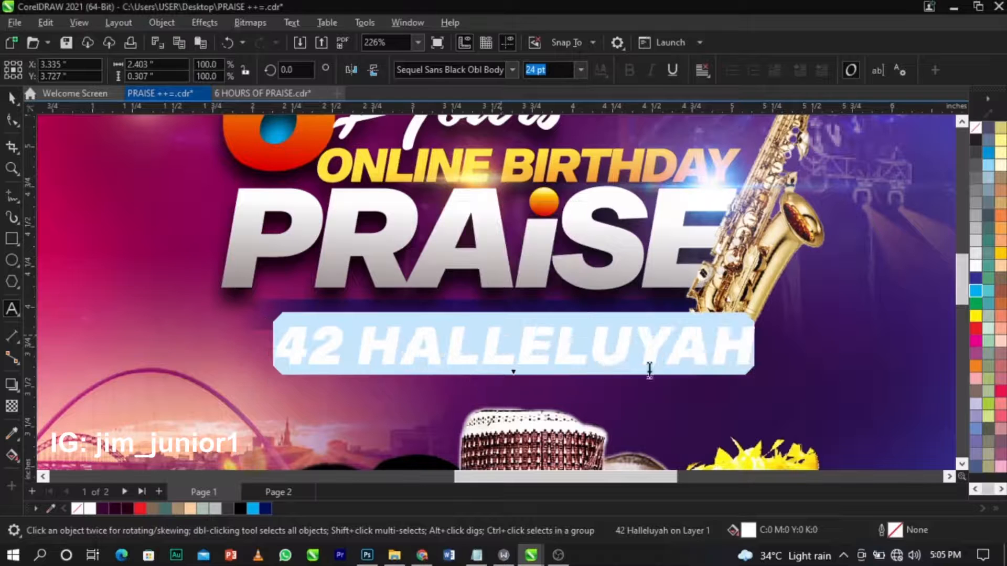
{"action": "key", "text": "ctrl+space"}
Shrink the caption to about 1.45 inches wide and move it onto the navy bar.
{"action": "left_click_drag", "start_coordinate": [759, 369], "coordinate": [576, 407]}
{"action": "left_click_drag", "start_coordinate": [489, 339], "coordinate": [509, 316]}
{"action": "scroll", "coordinate": [509, 317], "scroll_direction": "up", "scroll_amount": 2}
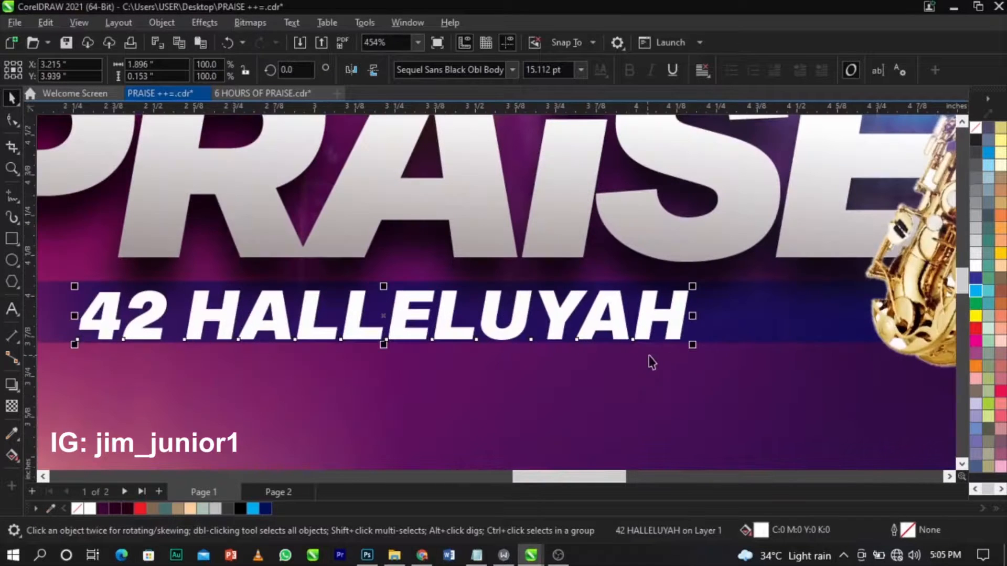
{"action": "left_click_drag", "start_coordinate": [693, 344], "coordinate": [630, 359]}
{"action": "scroll", "coordinate": [501, 307], "scroll_direction": "up", "scroll_amount": 1}
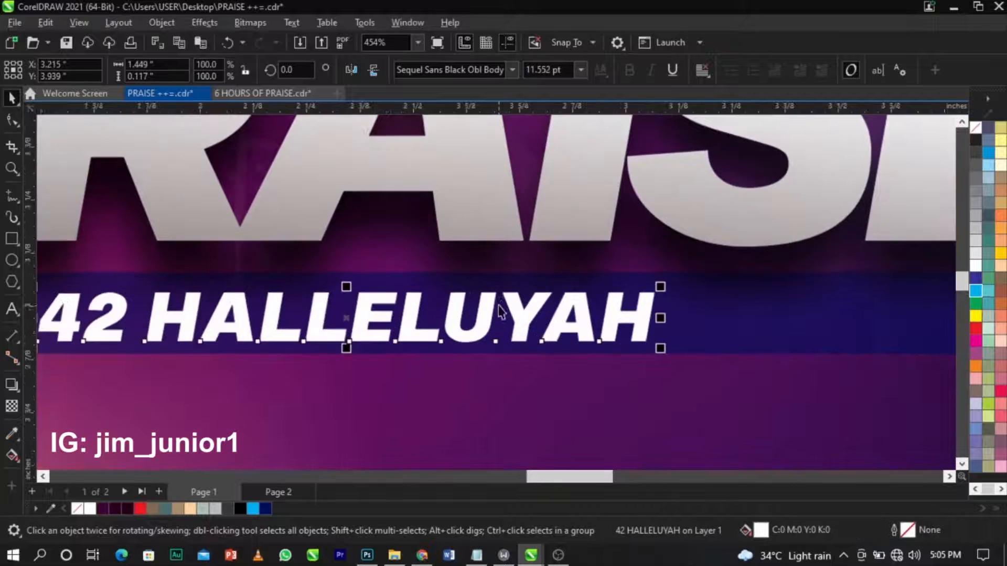
{"action": "left_click_drag", "start_coordinate": [501, 307], "coordinate": [527, 301]}
Undo an accidental lens-flare image move and shrink the caption slightly more.
{"action": "left_click_drag", "start_coordinate": [682, 344], "coordinate": [668, 349]}
{"action": "key", "text": "ctrl+z"}
{"action": "left_click", "coordinate": [389, 328]}
{"action": "scroll", "coordinate": [676, 334], "scroll_direction": "down", "scroll_amount": 1}
{"action": "scroll", "coordinate": [675, 334], "scroll_direction": "down", "scroll_amount": 1}
{"action": "left_click_drag", "start_coordinate": [319, 346], "coordinate": [332, 342]}
{"action": "scroll", "coordinate": [332, 342], "scroll_direction": "down", "scroll_amount": 3}
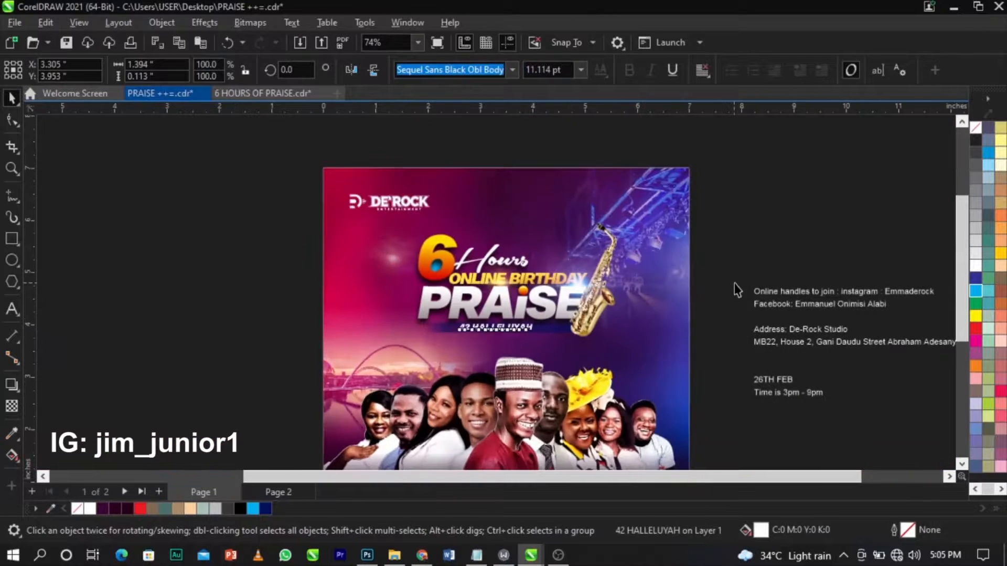
Zoom out to show the whole flyer page and save the file.
{"action": "left_click", "coordinate": [735, 284]}
{"action": "scroll", "coordinate": [446, 235], "scroll_direction": "down", "scroll_amount": 1}
{"action": "key", "text": "F2"}
{"action": "left_click_drag", "start_coordinate": [360, 198], "coordinate": [701, 426]}
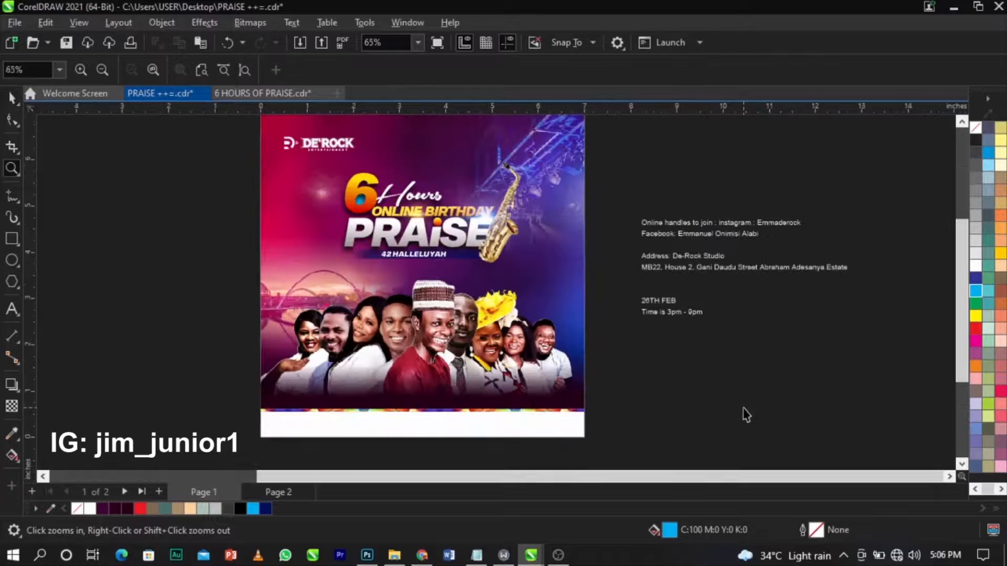
{"action": "key", "text": "space"}
{"action": "key", "text": "ctrl+s"}
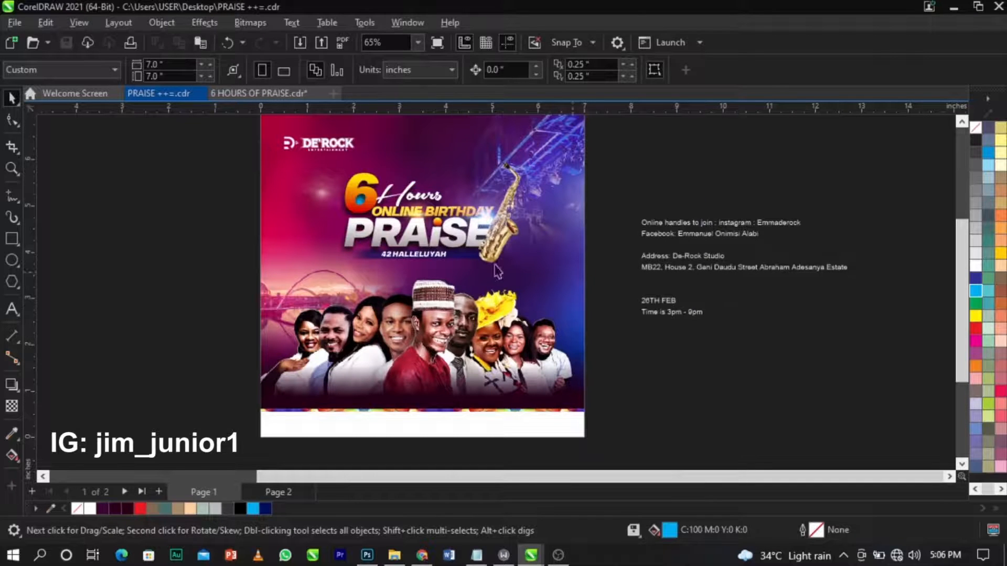
Delete the address lines from the event details text block.
{"action": "left_click", "coordinate": [353, 259]}
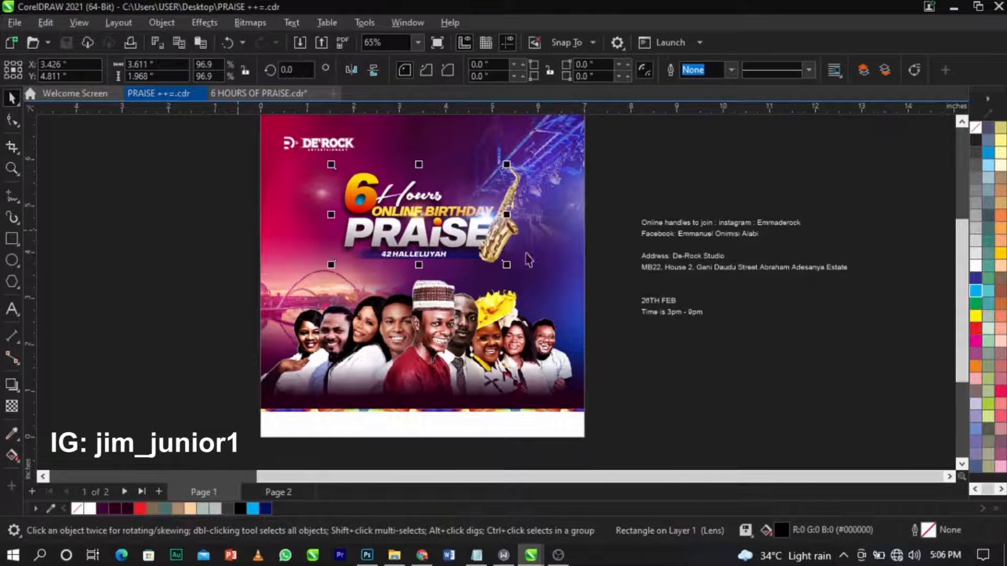
{"action": "left_click", "coordinate": [740, 226]}
{"action": "scroll", "coordinate": [738, 229], "scroll_direction": "up", "scroll_amount": 3}
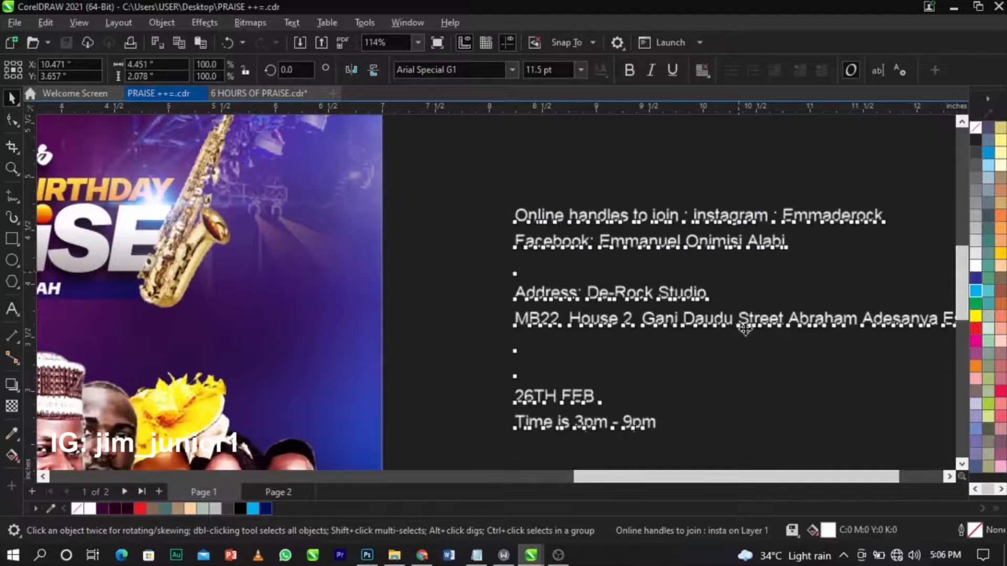
{"action": "left_click", "coordinate": [638, 266]}
{"action": "left_click", "coordinate": [646, 251]}
{"action": "left_click", "coordinate": [670, 266]}
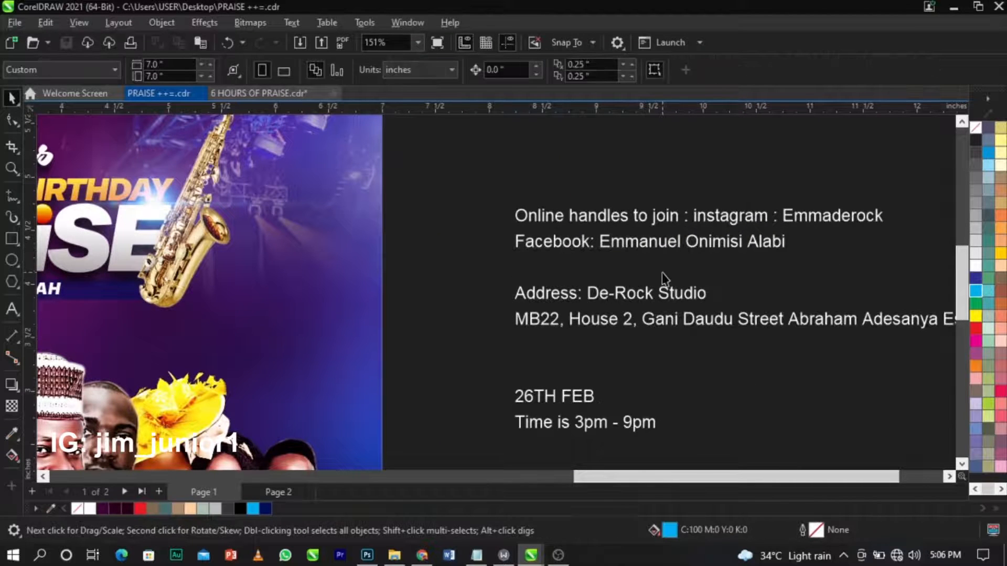
{"action": "left_click", "coordinate": [674, 248]}
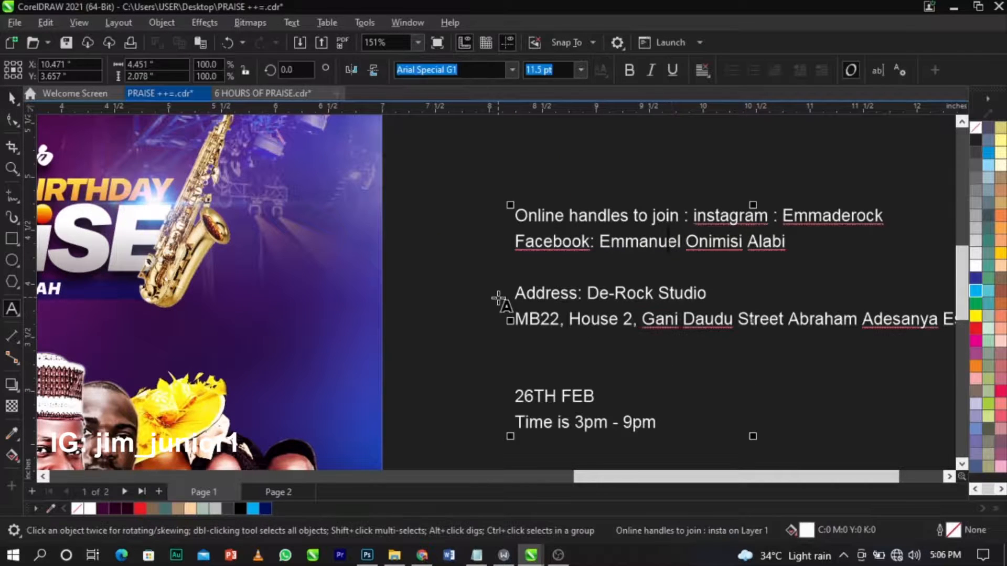
{"action": "scroll", "coordinate": [508, 295], "scroll_direction": "down", "scroll_amount": 2}
{"action": "left_click_drag", "start_coordinate": [512, 295], "coordinate": [871, 339]}
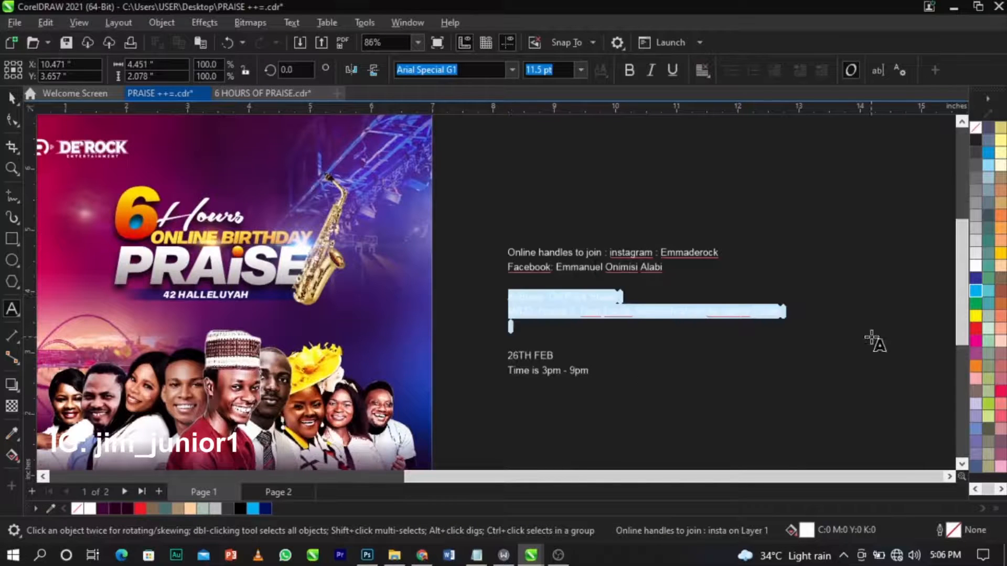
{"action": "key", "text": "Delete"}
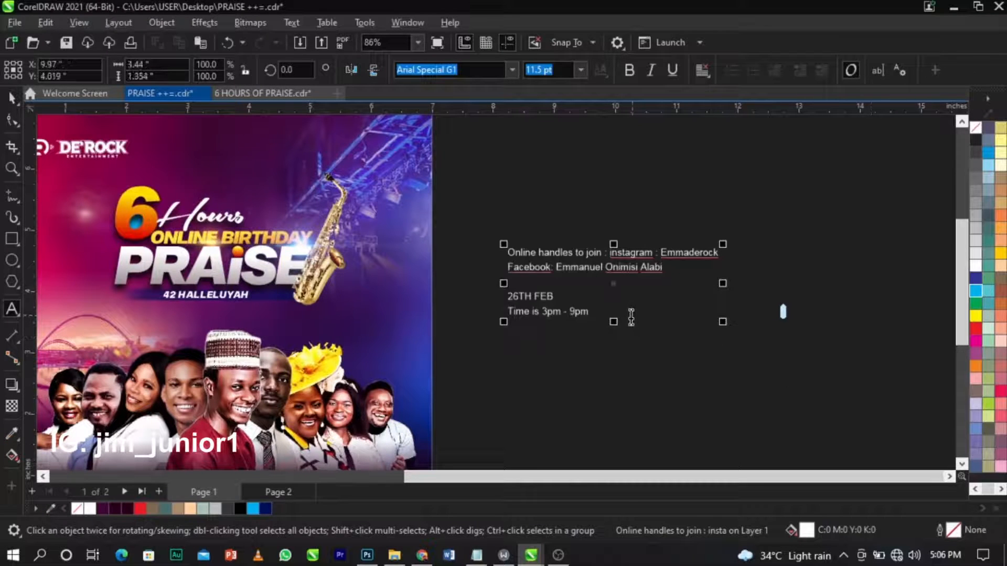
Cut the '26TH FEB / Time is 3pm - 9pm' lines into their own text object.
{"action": "left_click_drag", "start_coordinate": [613, 316], "coordinate": [518, 298]}
{"action": "key", "text": "ctrl+x"}
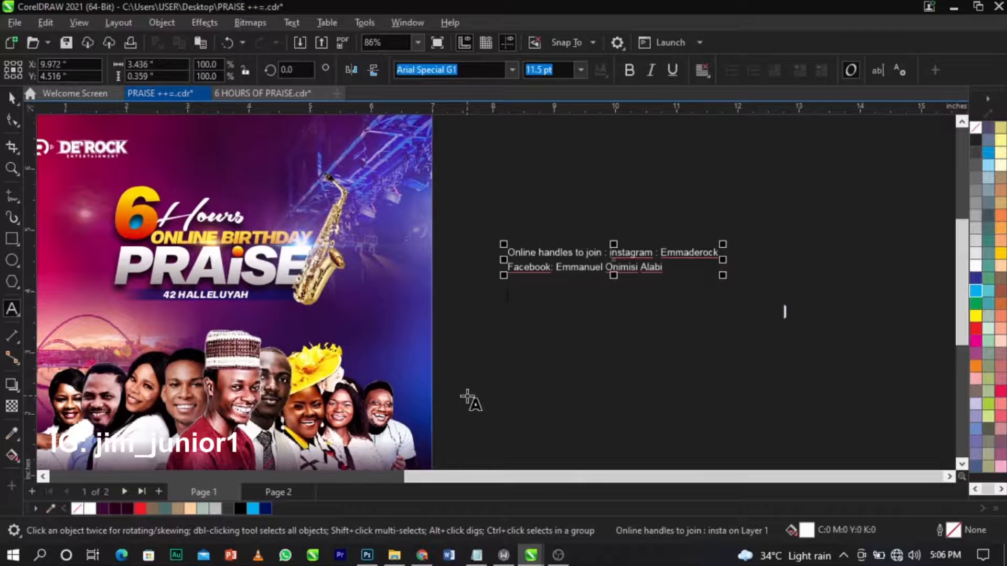
{"action": "left_click", "coordinate": [466, 392]}
{"action": "key", "text": "ctrl+v"}
{"action": "key", "text": "ctrl+space"}
Add a blank line to the online handles text and move it below the flyer as a footer.
{"action": "scroll", "coordinate": [641, 276], "scroll_direction": "up", "scroll_amount": 1}
{"action": "double_click", "coordinate": [675, 271]}
{"action": "key", "text": "Return"}
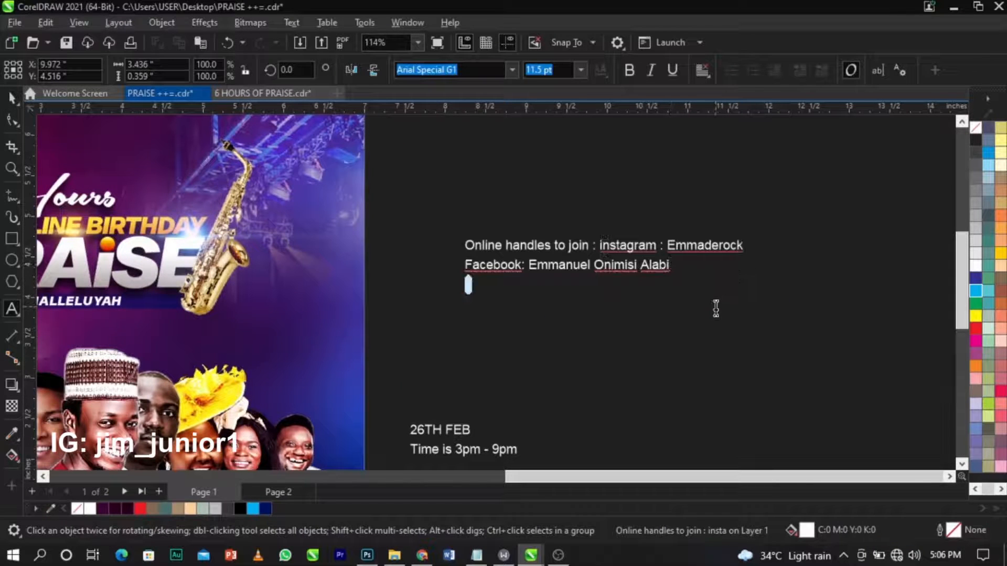
{"action": "scroll", "coordinate": [715, 309], "scroll_direction": "down", "scroll_amount": 4}
{"action": "key", "text": "ctrl+space"}
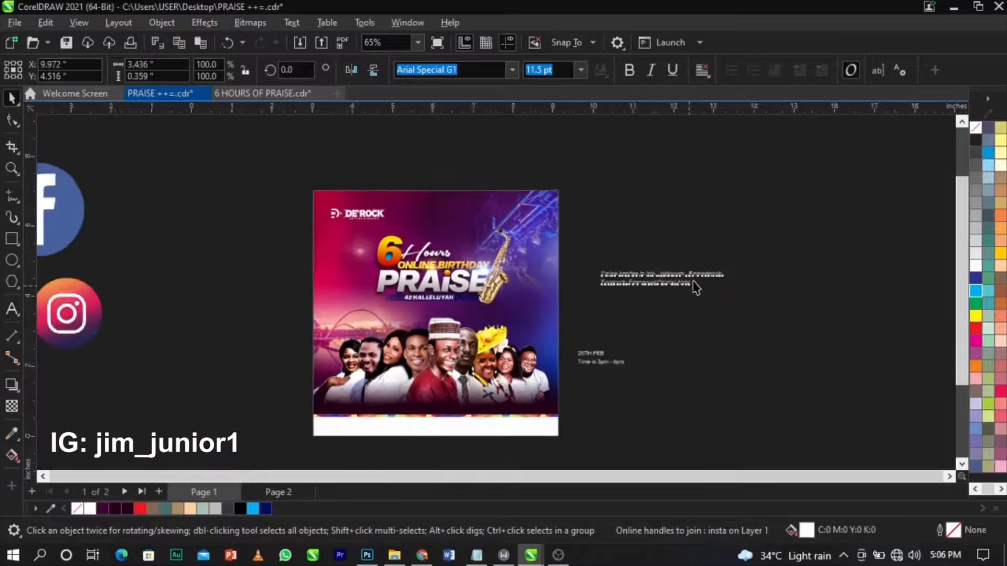
{"action": "left_click_drag", "start_coordinate": [690, 283], "coordinate": [461, 452]}
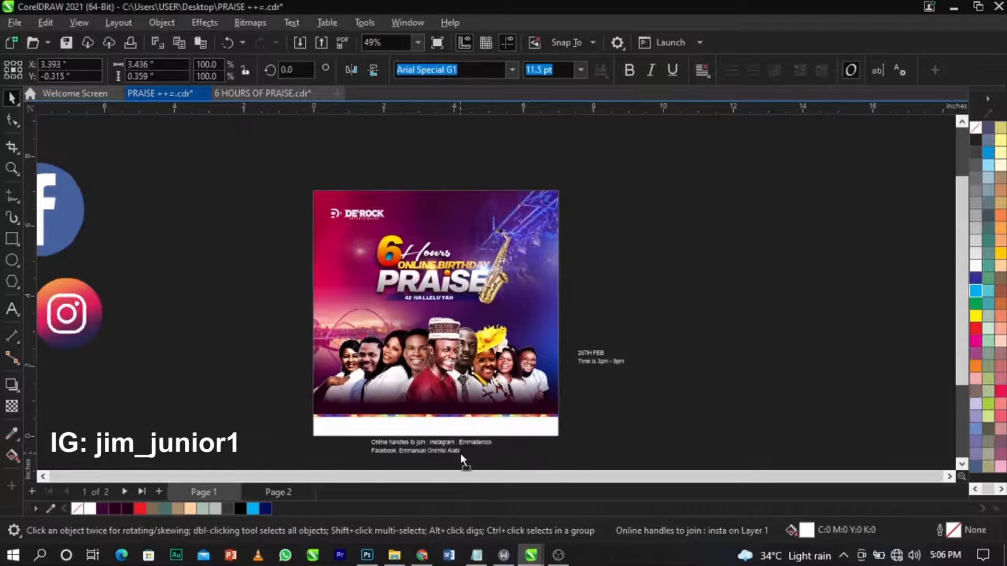
{"action": "left_click", "coordinate": [692, 412]}
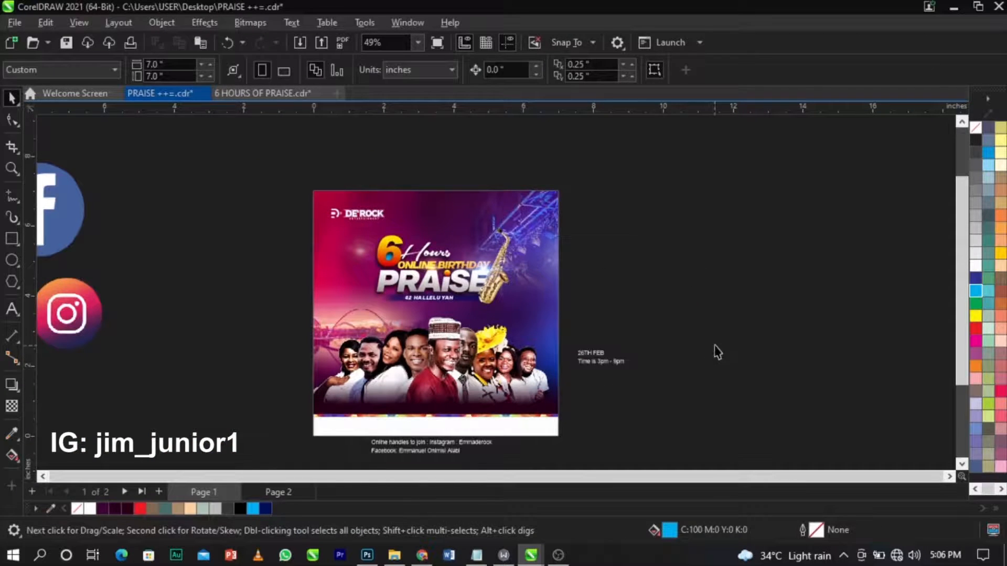
Place the date and time text on the flyer's right side, below the saxophone.
{"action": "key", "text": "z"}
{"action": "key", "text": "space"}
{"action": "scroll", "coordinate": [536, 322], "scroll_direction": "down", "scroll_amount": 3}
{"action": "scroll", "coordinate": [584, 365], "scroll_direction": "up", "scroll_amount": 5}
{"action": "scroll", "coordinate": [567, 323], "scroll_direction": "up", "scroll_amount": 4}
{"action": "left_click_drag", "start_coordinate": [566, 323], "coordinate": [406, 229]}
{"action": "left_click_drag", "start_coordinate": [406, 216], "coordinate": [412, 216]}
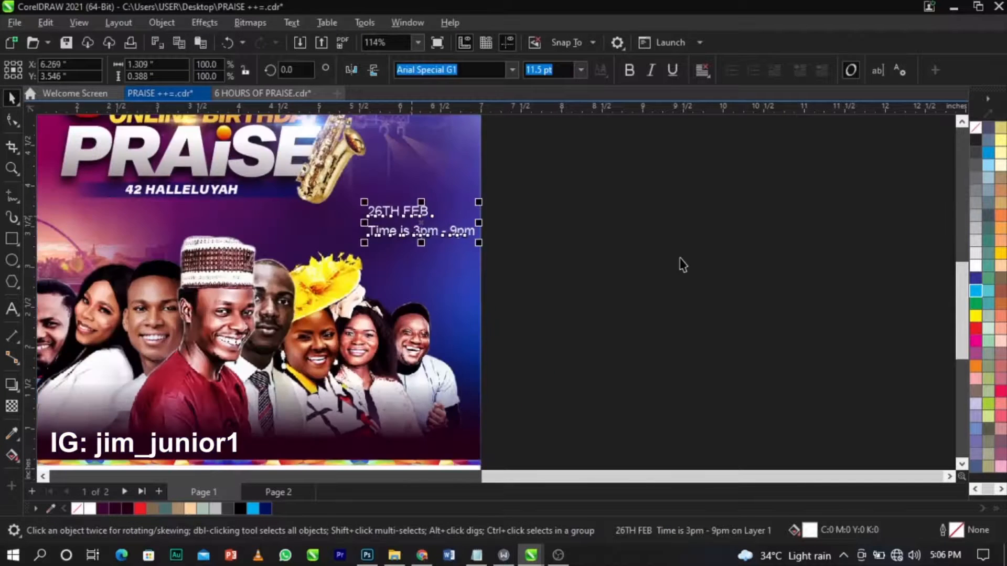
{"action": "left_click", "coordinate": [678, 258]}
{"action": "scroll", "coordinate": [679, 258], "scroll_direction": "down", "scroll_amount": 1}
{"action": "left_click_drag", "start_coordinate": [308, 286], "coordinate": [585, 139]}
Drop the date text and logo from the selection, centre the title artwork, and group the eight objects.
{"action": "left_click", "coordinate": [549, 274], "text": "shift"}
{"action": "left_click", "coordinate": [343, 154], "text": "shift"}
{"action": "scroll", "coordinate": [454, 211], "scroll_direction": "up", "scroll_amount": 1}
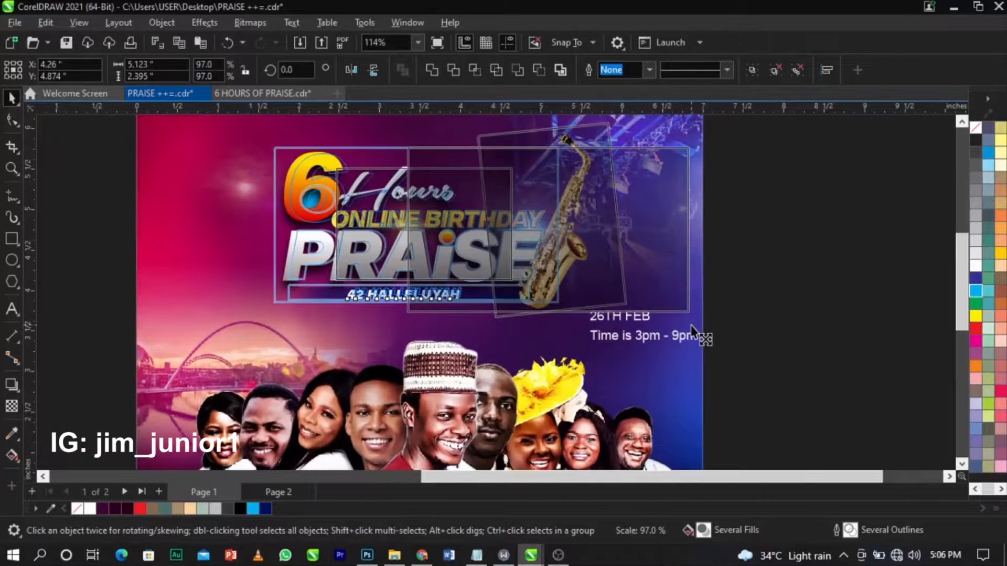
{"action": "scroll", "coordinate": [423, 220], "scroll_direction": "up", "scroll_amount": 1}
{"action": "left_click_drag", "start_coordinate": [422, 228], "coordinate": [414, 228]}
{"action": "key", "text": "ctrl+g"}
Scale the title group up slightly to about 5.21 × 2.44 inches.
{"action": "scroll", "coordinate": [537, 291], "scroll_direction": "down", "scroll_amount": 1}
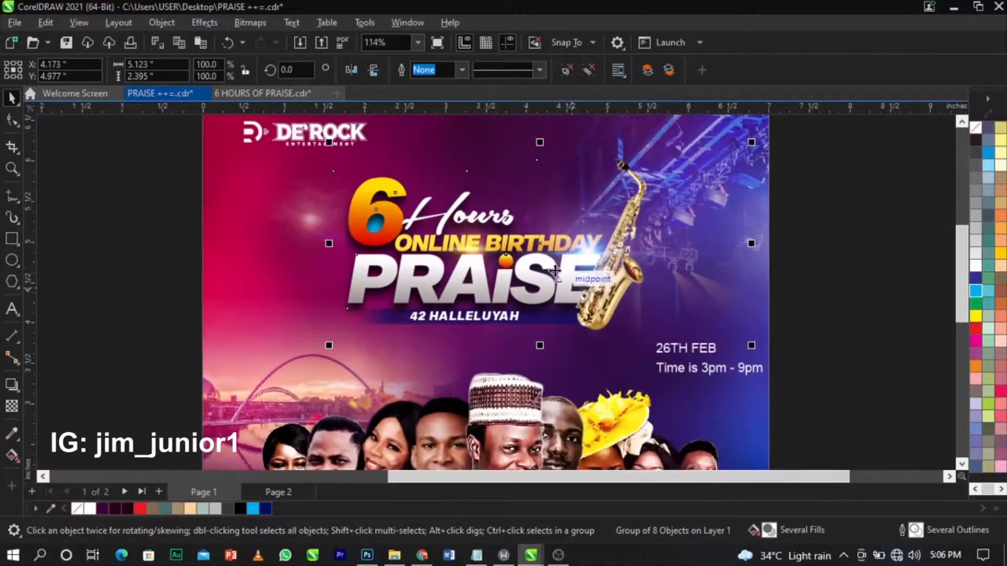
{"action": "left_click_drag", "start_coordinate": [330, 352], "coordinate": [457, 295]}
{"action": "scroll", "coordinate": [456, 295], "scroll_direction": "down", "scroll_amount": 5}
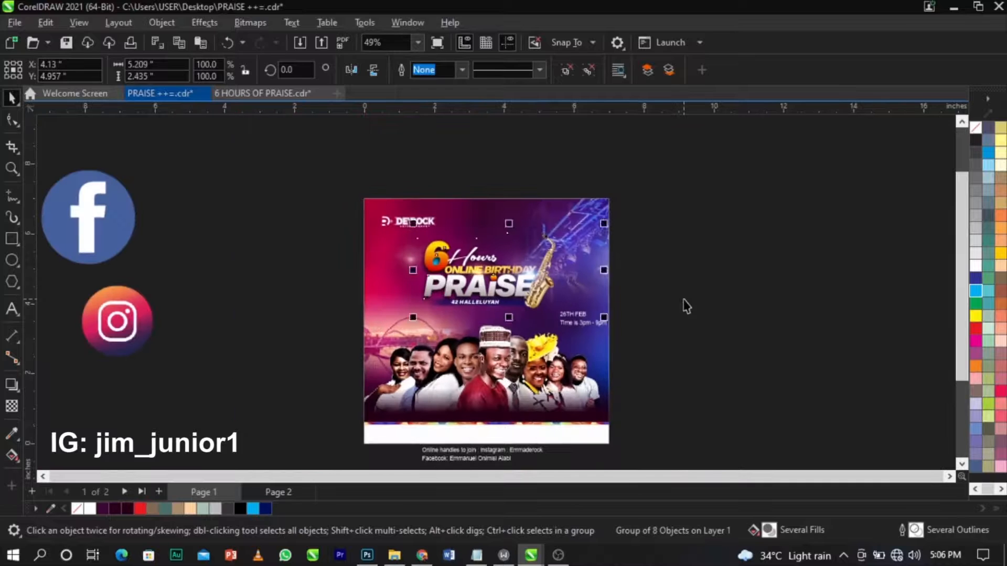
{"action": "left_click", "coordinate": [684, 299]}
{"action": "key", "text": "F2"}
{"action": "left_click_drag", "start_coordinate": [297, 277], "coordinate": [687, 381]}
{"action": "scroll", "coordinate": [712, 309], "scroll_direction": "up", "scroll_amount": 1}
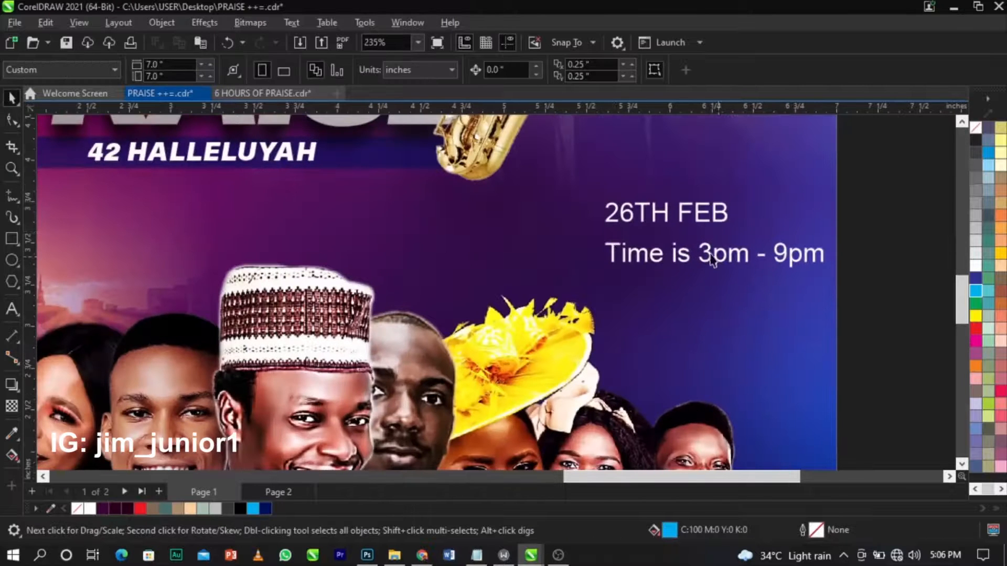
Reposition the 26TH FEB date text on the right and set it in Akira Expanded.
{"action": "scroll", "coordinate": [824, 264], "scroll_direction": "up", "scroll_amount": 1}
{"action": "left_click", "coordinate": [658, 256]}
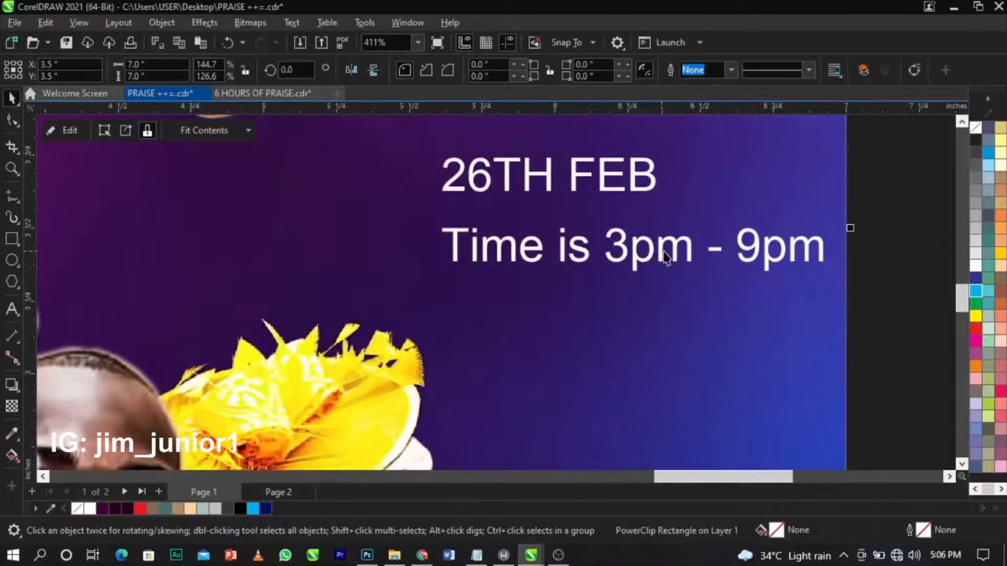
{"action": "left_click_drag", "start_coordinate": [658, 255], "coordinate": [655, 360]}
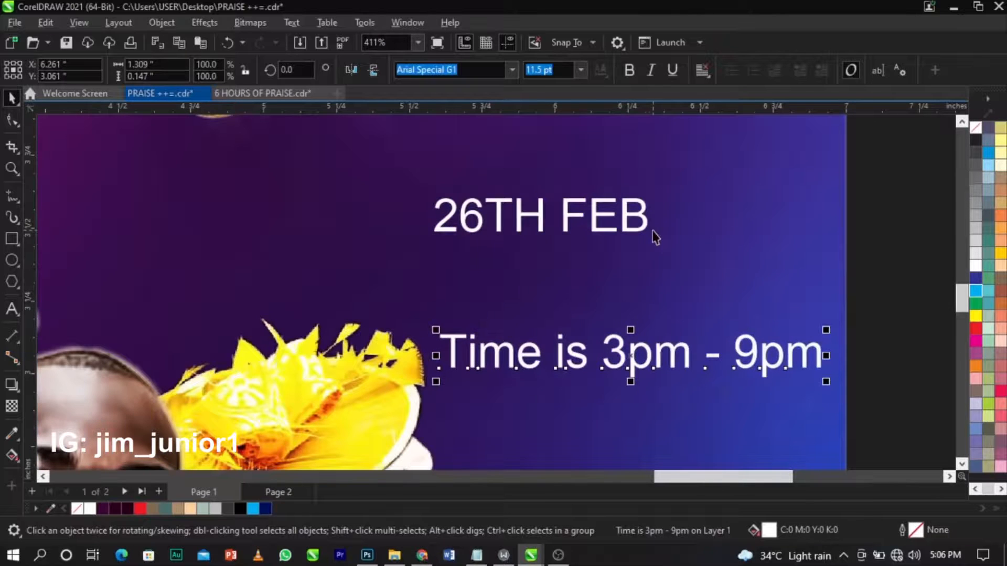
{"action": "left_click_drag", "start_coordinate": [648, 228], "coordinate": [686, 240]}
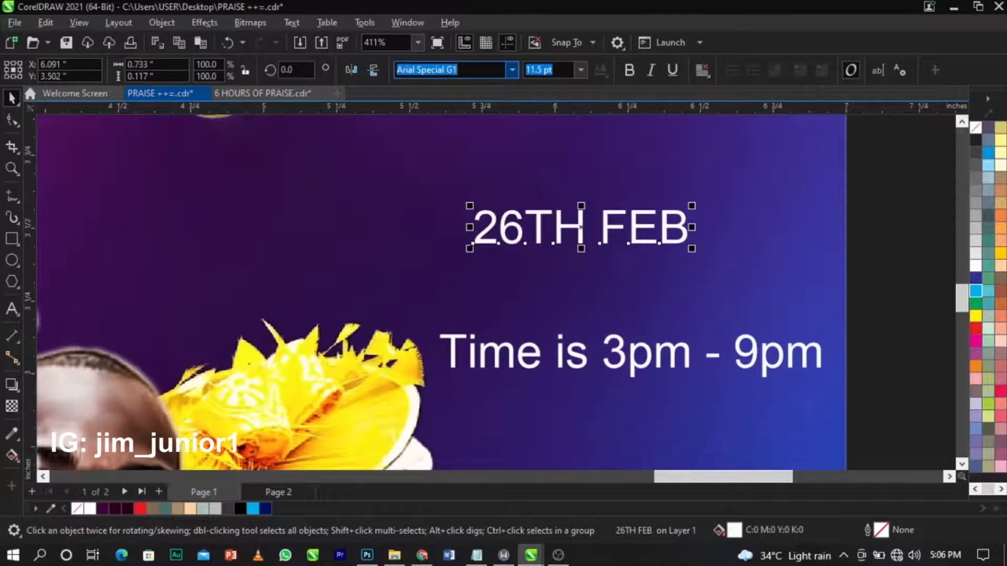
{"action": "type", "text": "Akira Expanded"}
{"action": "key", "text": "Return"}
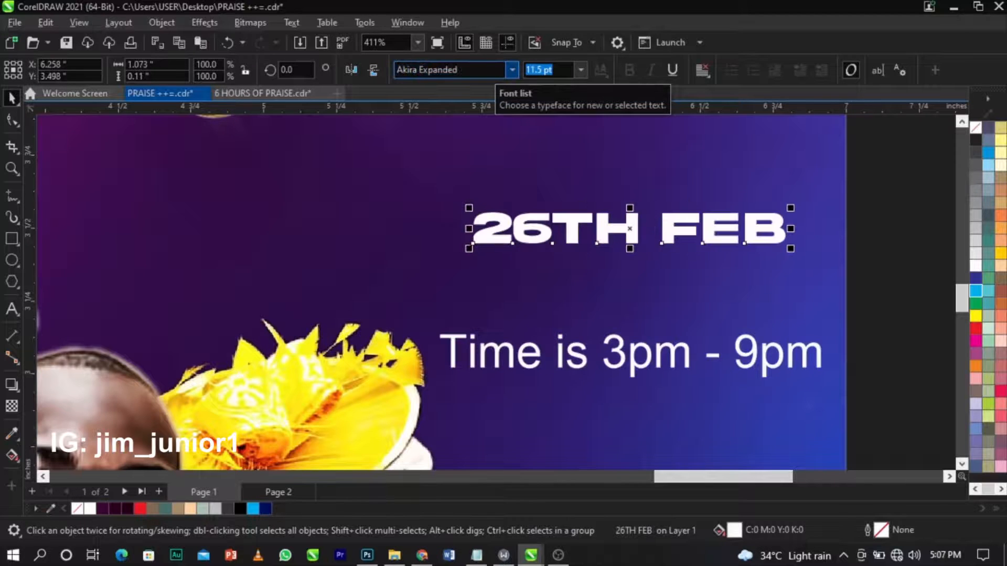
Move FEB onto its own line below the date and delete the TH suffix from 26TH.
{"action": "double_click", "coordinate": [774, 239]}
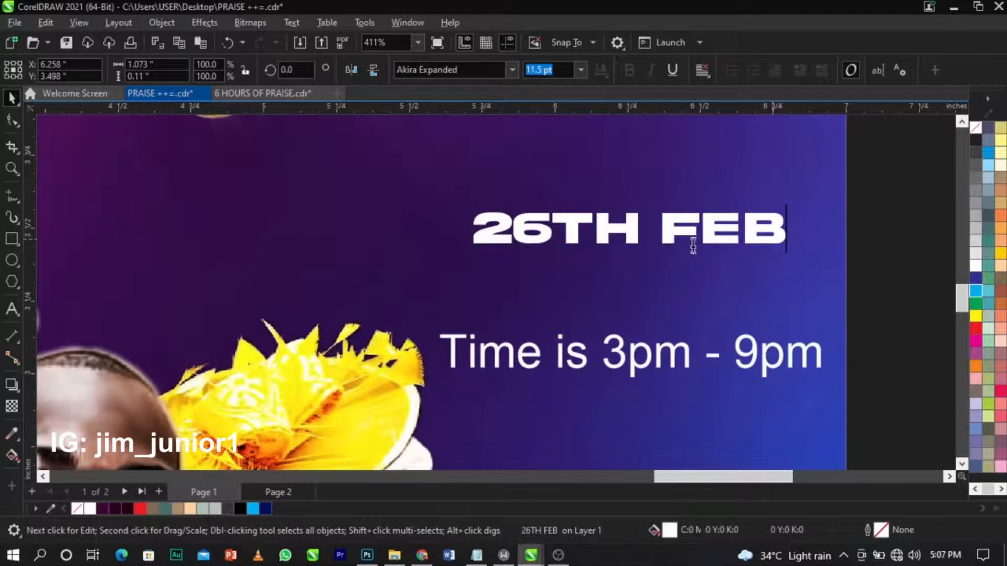
{"action": "left_click_drag", "start_coordinate": [664, 239], "coordinate": [855, 247]}
{"action": "key", "text": "BackSpace"}
{"action": "left_click", "coordinate": [558, 300]}
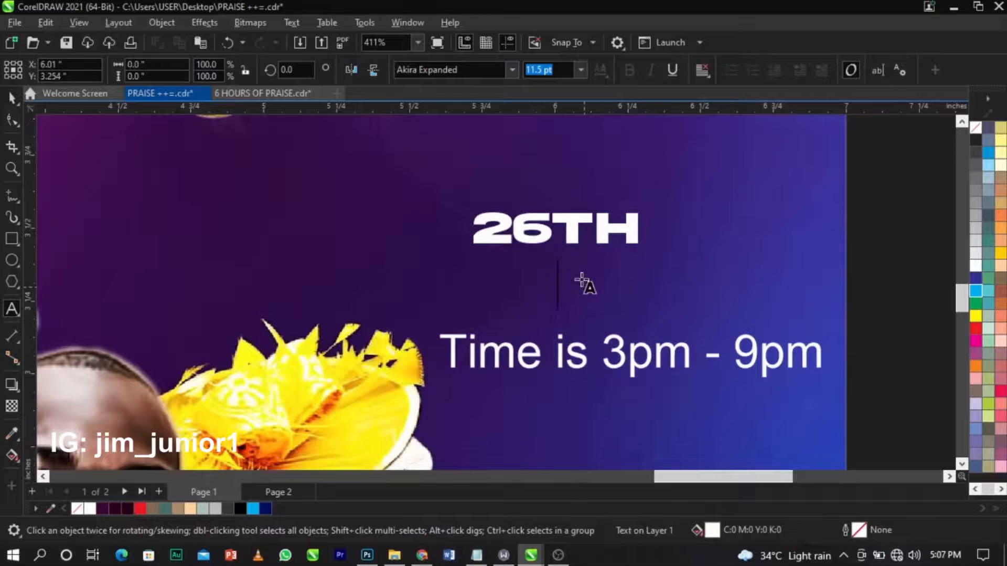
{"action": "type", "text": "FEB"}
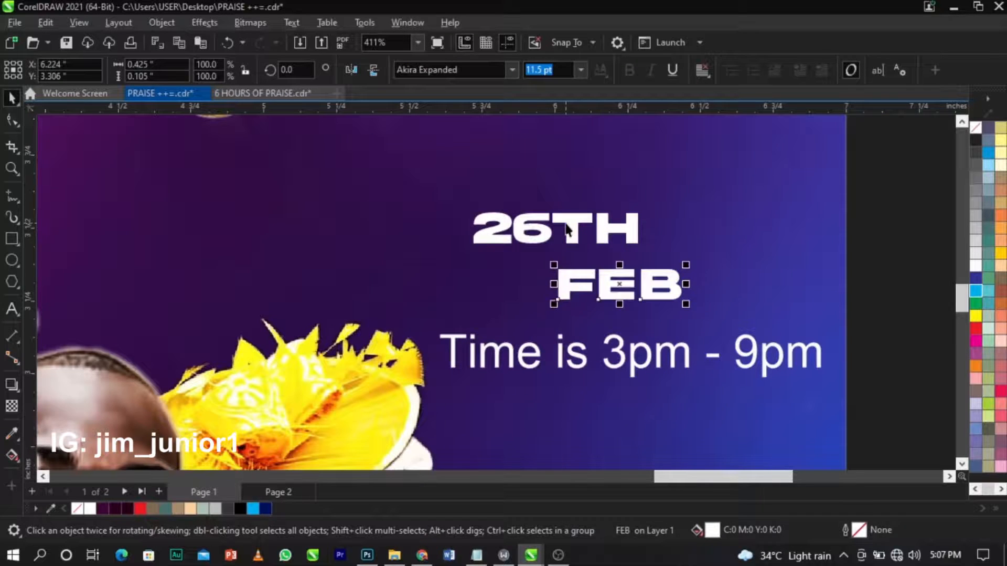
{"action": "left_click_drag", "start_coordinate": [554, 229], "coordinate": [697, 225]}
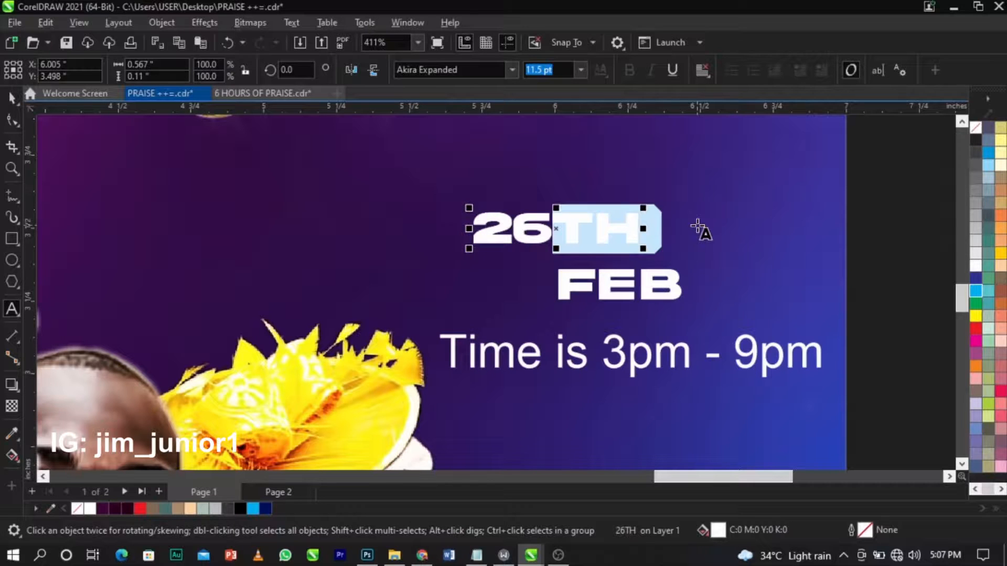
{"action": "key", "text": "BackSpace"}
Enlarge the 26 and stack it centred directly above FEB.
{"action": "key", "text": "ctrl+space"}
{"action": "left_click_drag", "start_coordinate": [556, 247], "coordinate": [649, 240]}
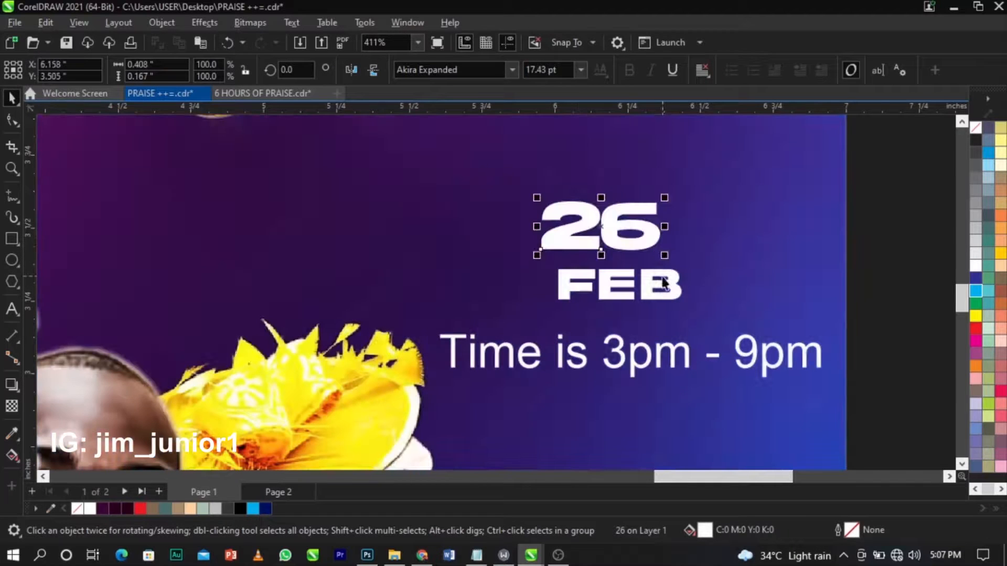
{"action": "left_click", "coordinate": [663, 276], "text": "shift"}
{"action": "key", "text": "c"}
{"action": "left_click", "coordinate": [677, 278]}
{"action": "left_click", "coordinate": [670, 279]}
{"action": "left_click_drag", "start_coordinate": [670, 279], "coordinate": [663, 234]}
{"action": "left_click", "coordinate": [670, 238], "text": "shift"}
Delete 'Time is' and the spaces around the dash, then make the time UPPERCASE.
{"action": "double_click", "coordinate": [672, 354]}
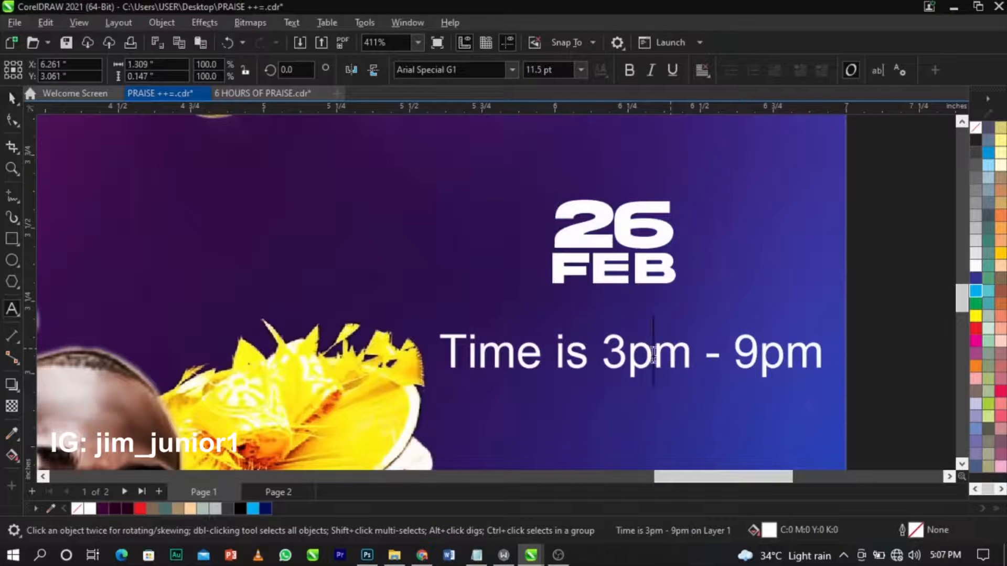
{"action": "left_click_drag", "start_coordinate": [608, 358], "coordinate": [353, 355]}
{"action": "key", "text": "BackSpace"}
{"action": "left_click", "coordinate": [574, 359]}
{"action": "key", "text": "BackSpace"}
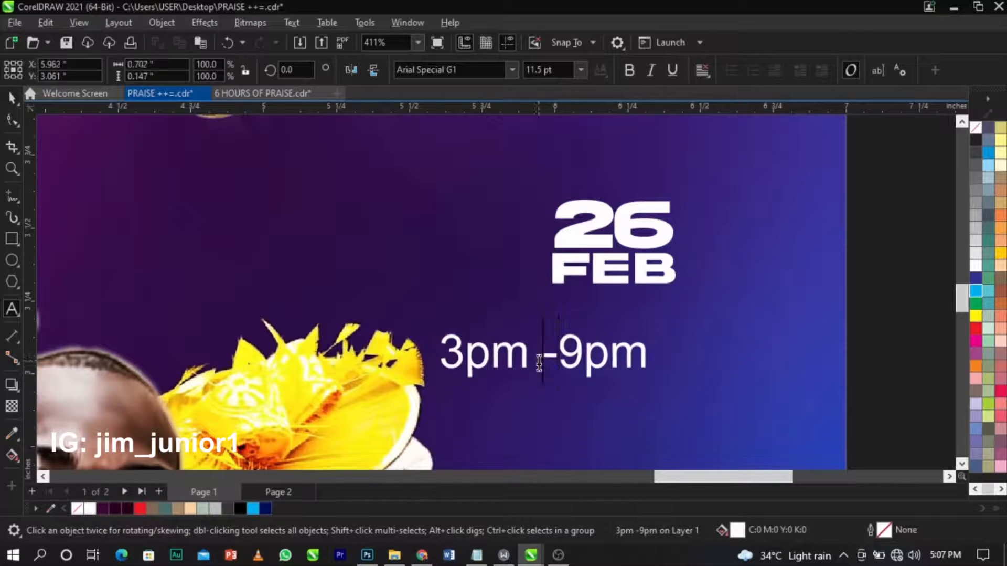
{"action": "key", "text": "BackSpace"}
{"action": "key", "text": "ctrl+a"}
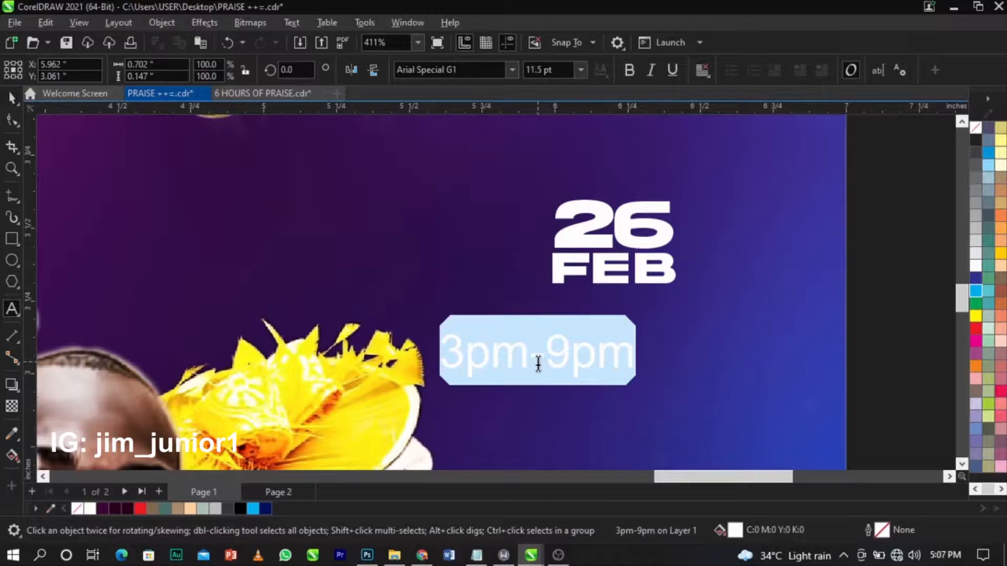
{"action": "key", "text": "shift+F3"}
{"action": "left_click", "coordinate": [474, 262]}
{"action": "left_click", "coordinate": [487, 320]}
{"action": "key", "text": "ctrl+space"}
Shrink 3PM-9PM, make it bold Impact, and place it just beneath FEB.
{"action": "left_click_drag", "start_coordinate": [647, 372], "coordinate": [555, 357]}
{"action": "left_click", "coordinate": [630, 72]}
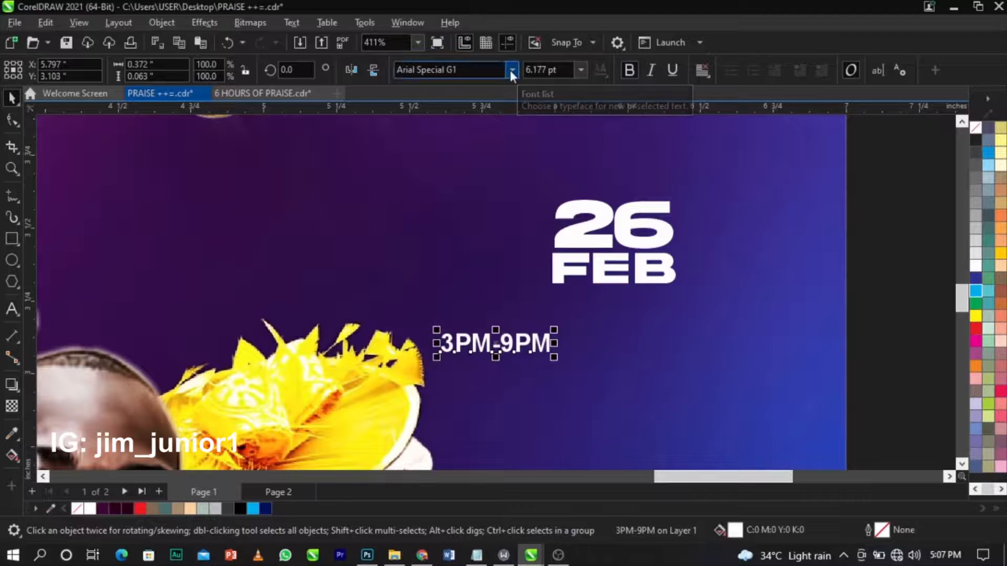
{"action": "left_click", "coordinate": [458, 70]}
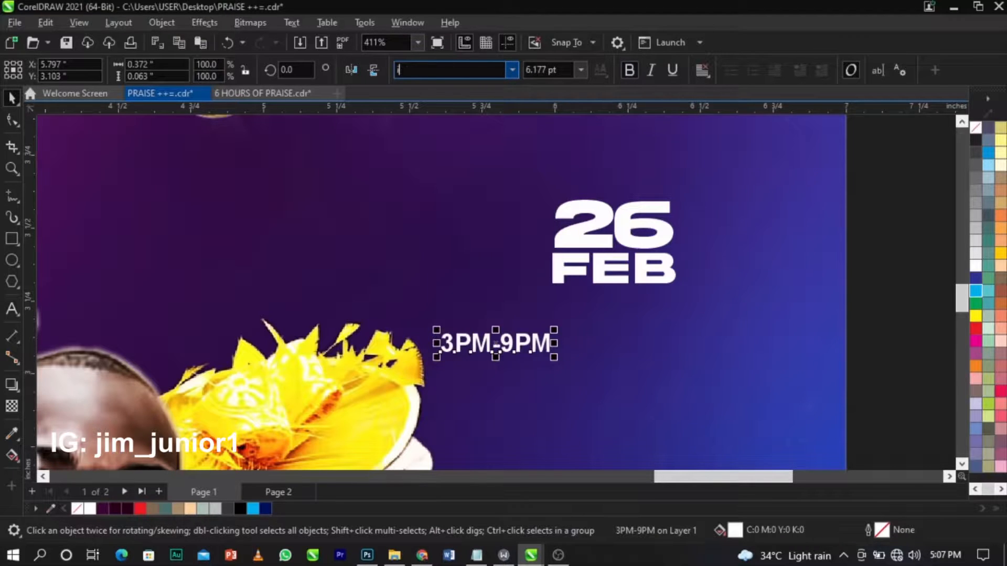
{"action": "key", "text": "Return"}
{"action": "left_click_drag", "start_coordinate": [498, 346], "coordinate": [691, 338]}
{"action": "left_click", "coordinate": [665, 272], "text": "shift"}
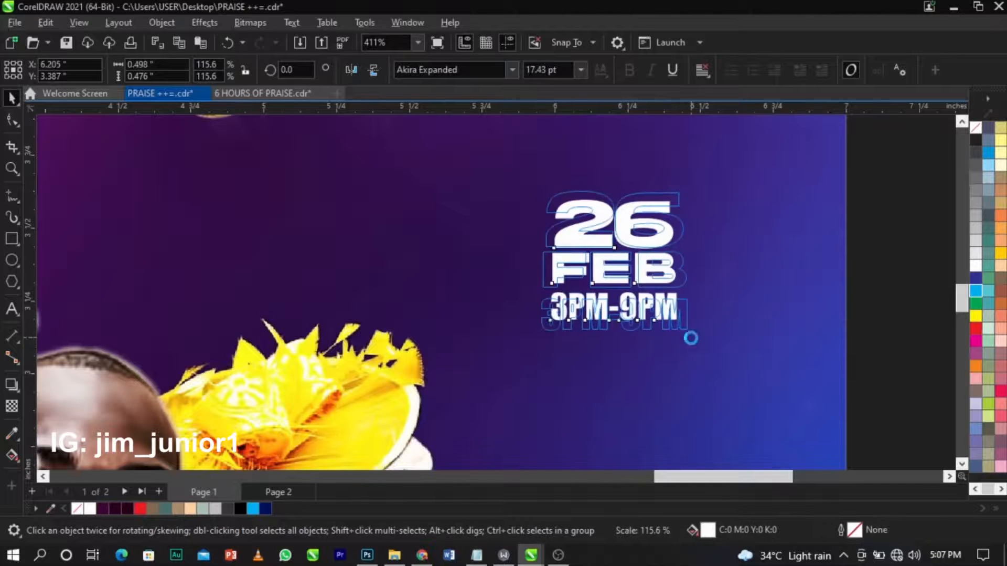
{"action": "scroll", "coordinate": [631, 324], "scroll_direction": "down", "scroll_amount": 3}
{"action": "left_click", "coordinate": [814, 323]}
{"action": "scroll", "coordinate": [652, 294], "scroll_direction": "up", "scroll_amount": 2}
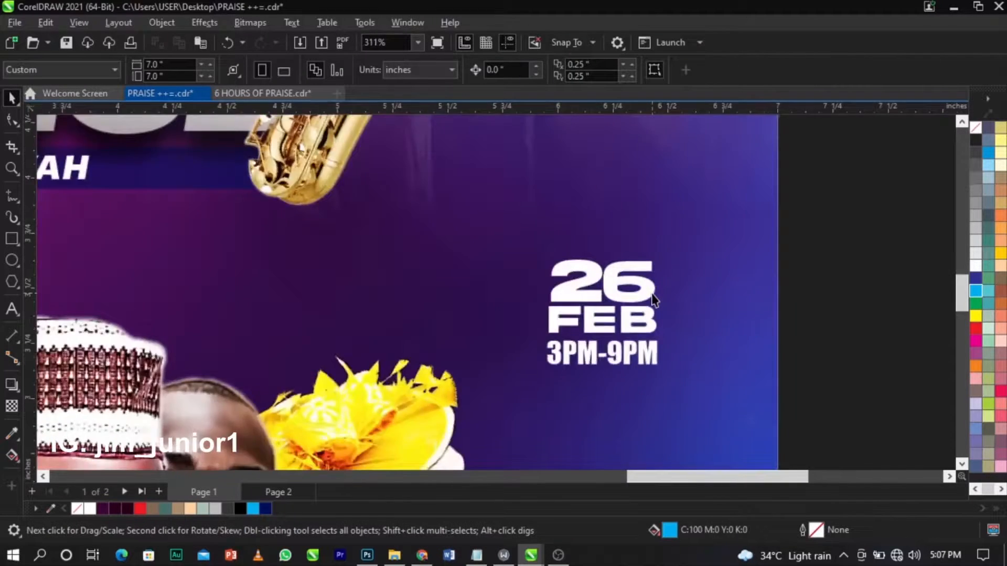
Ungroup the lens flare's group and drag a copy of the flare off the page.
{"action": "scroll", "coordinate": [653, 297], "scroll_direction": "up", "scroll_amount": 5}
{"action": "left_click", "coordinate": [665, 232]}
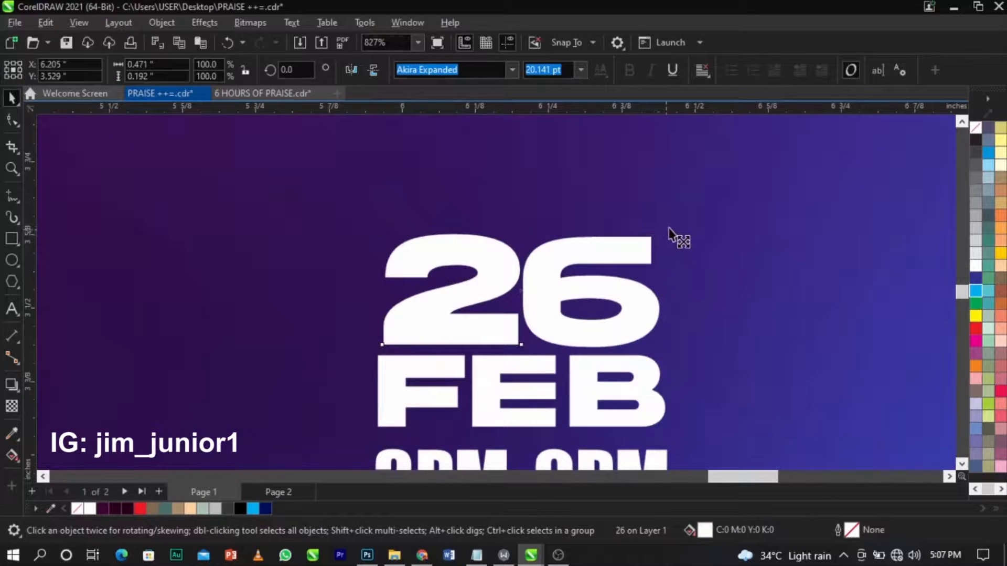
{"action": "left_click", "coordinate": [669, 231]}
{"action": "scroll", "coordinate": [663, 236], "scroll_direction": "down", "scroll_amount": 9}
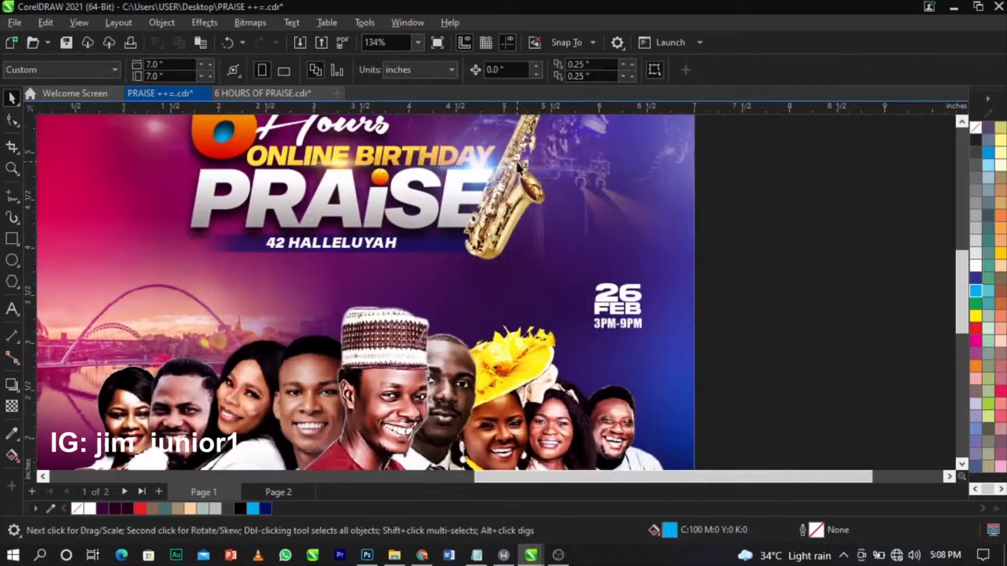
{"action": "left_click", "coordinate": [557, 161]}
{"action": "scroll", "coordinate": [480, 178], "scroll_direction": "down", "scroll_amount": 2}
{"action": "left_click", "coordinate": [567, 69]}
{"action": "left_click", "coordinate": [670, 196]}
{"action": "left_click", "coordinate": [500, 180]}
{"action": "left_click_drag", "start_coordinate": [499, 180], "coordinate": [692, 267]}
{"action": "right_click", "coordinate": [693, 267]}
Squash the copied lens flare flatter.
{"action": "scroll", "coordinate": [676, 258], "scroll_direction": "up", "scroll_amount": 3}
{"action": "left_click", "coordinate": [677, 258]}
{"action": "left_click", "coordinate": [704, 234]}
{"action": "left_click_drag", "start_coordinate": [703, 187], "coordinate": [711, 264]}
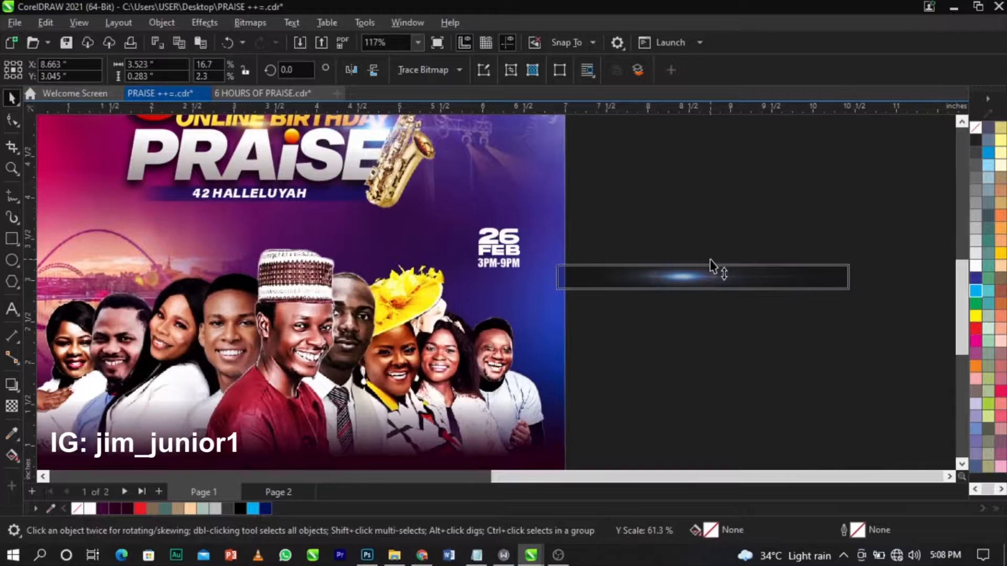
{"action": "scroll", "coordinate": [726, 274], "scroll_direction": "up", "scroll_amount": 2}
{"action": "scroll", "coordinate": [729, 275], "scroll_direction": "down", "scroll_amount": 1}
{"action": "left_click", "coordinate": [728, 276]}
{"action": "scroll", "coordinate": [729, 276], "scroll_direction": "down", "scroll_amount": 1}
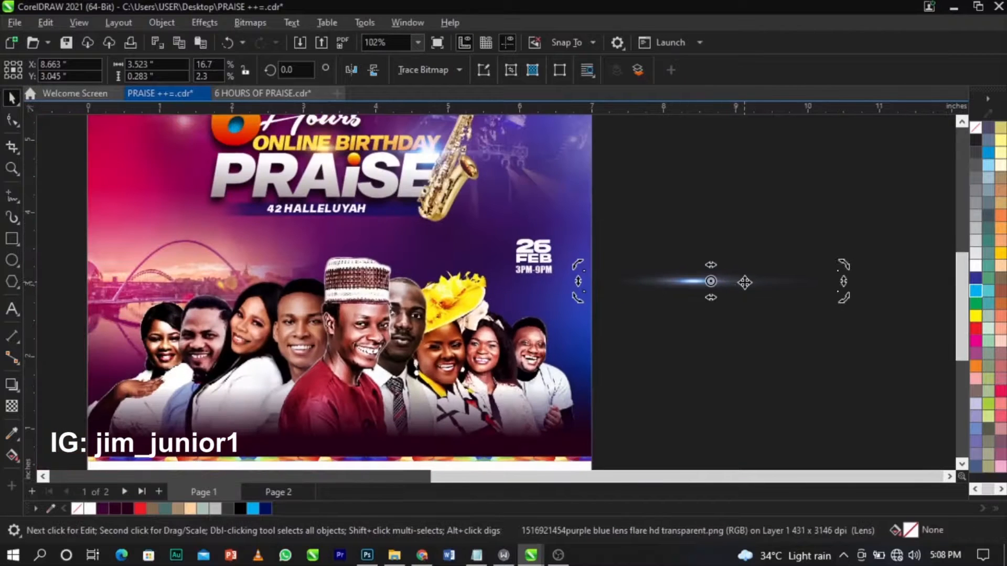
Rotate the flare to vertical, shorten it, and move it beside the date.
{"action": "left_click_drag", "start_coordinate": [850, 265], "coordinate": [797, 375]}
{"action": "double_click", "coordinate": [771, 291]}
{"action": "left_click_drag", "start_coordinate": [845, 264], "coordinate": [749, 412]}
{"action": "left_click", "coordinate": [712, 274]}
{"action": "left_click", "coordinate": [712, 274]}
{"action": "left_click_drag", "start_coordinate": [724, 153], "coordinate": [714, 198]}
{"action": "left_click_drag", "start_coordinate": [713, 255], "coordinate": [562, 230]}
Place a lens flare copy left of 26 FEB, then zoom to the flyer's lower part.
{"action": "scroll", "coordinate": [565, 244], "scroll_direction": "up", "scroll_amount": 4}
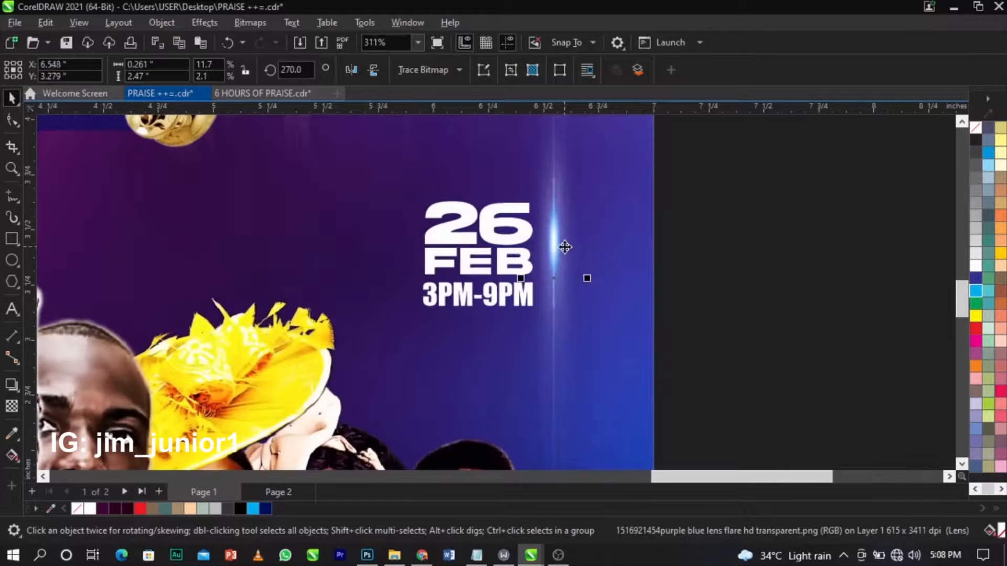
{"action": "left_click_drag", "start_coordinate": [566, 254], "coordinate": [410, 257]}
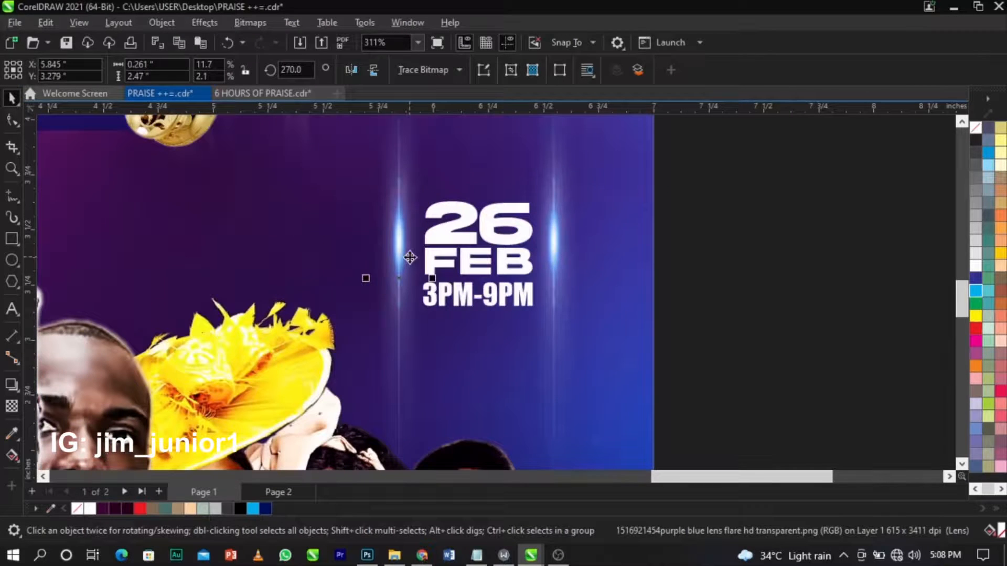
{"action": "left_click", "coordinate": [762, 247]}
{"action": "key", "text": "F4"}
{"action": "key", "text": "F2"}
{"action": "left_click_drag", "start_coordinate": [404, 340], "coordinate": [910, 456]}
Bring the Facebook and Instagram icons to the flyer's left edge and shrink Facebook to about 70%.
{"action": "scroll", "coordinate": [567, 357], "scroll_direction": "down", "scroll_amount": 3}
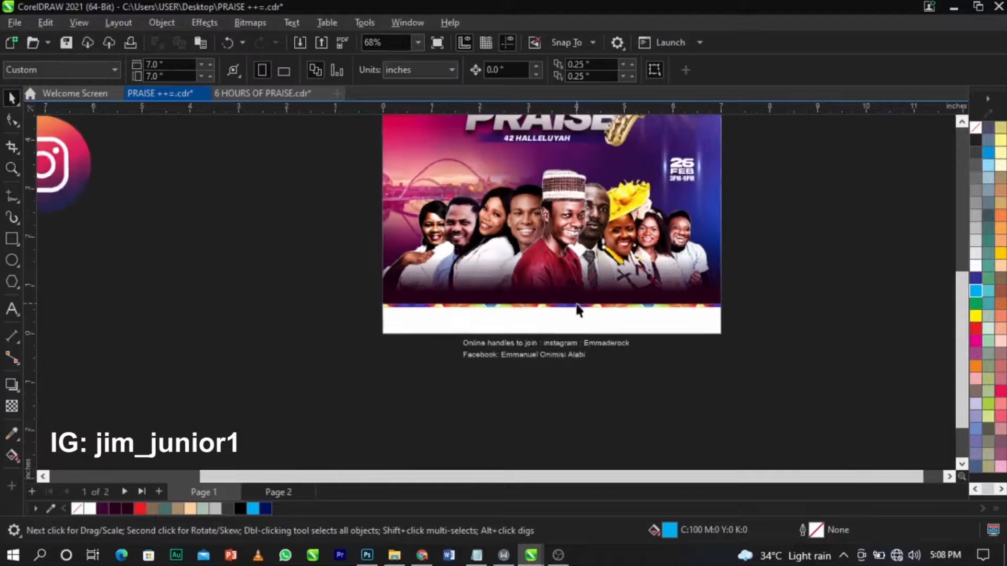
{"action": "scroll", "coordinate": [577, 310], "scroll_direction": "down", "scroll_amount": 2}
{"action": "scroll", "coordinate": [340, 227], "scroll_direction": "up", "scroll_amount": 1}
{"action": "scroll", "coordinate": [340, 227], "scroll_direction": "down", "scroll_amount": 1}
{"action": "left_click", "coordinate": [257, 153]}
{"action": "left_click_drag", "start_coordinate": [257, 153], "coordinate": [422, 294]}
{"action": "left_click_drag", "start_coordinate": [298, 246], "coordinate": [416, 311]}
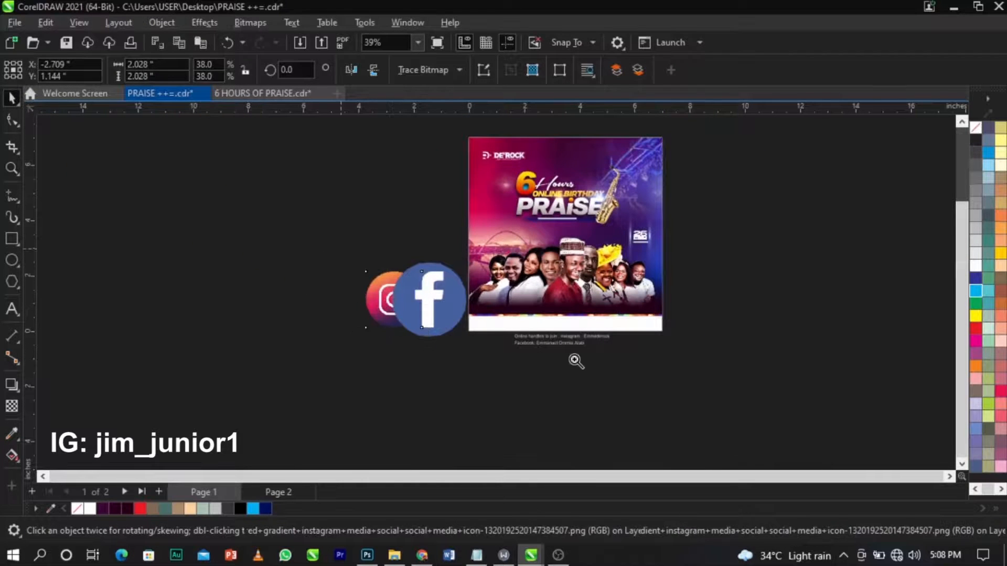
{"action": "scroll", "coordinate": [444, 308], "scroll_direction": "up", "scroll_amount": 5}
{"action": "left_click", "coordinate": [463, 275]}
{"action": "left_click_drag", "start_coordinate": [530, 157], "coordinate": [492, 193]}
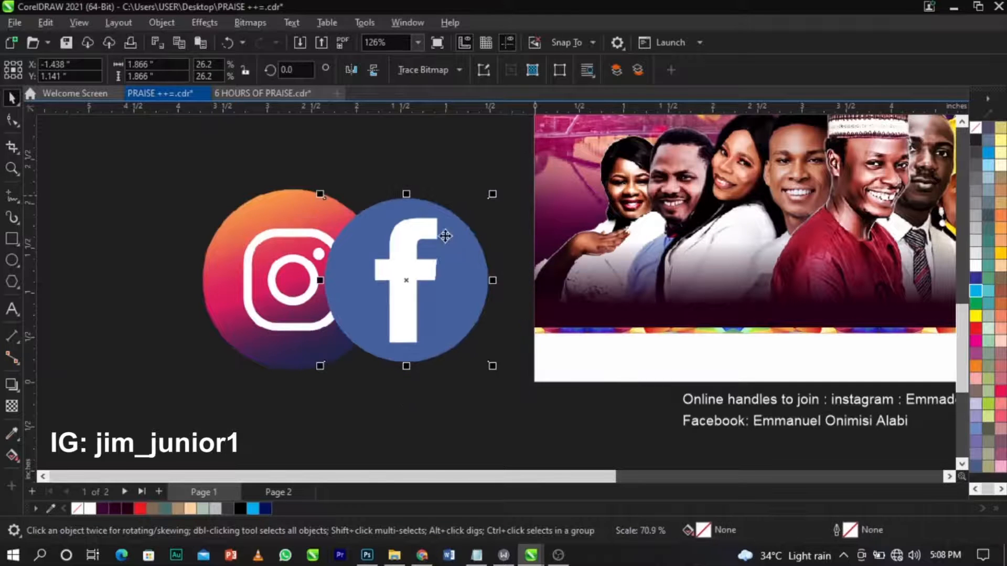
Convert the Facebook logo to 1-bit black and white and trace it as Line Art.
{"action": "left_click", "coordinate": [254, 24]}
{"action": "mouse_move", "coordinate": [279, 156]}
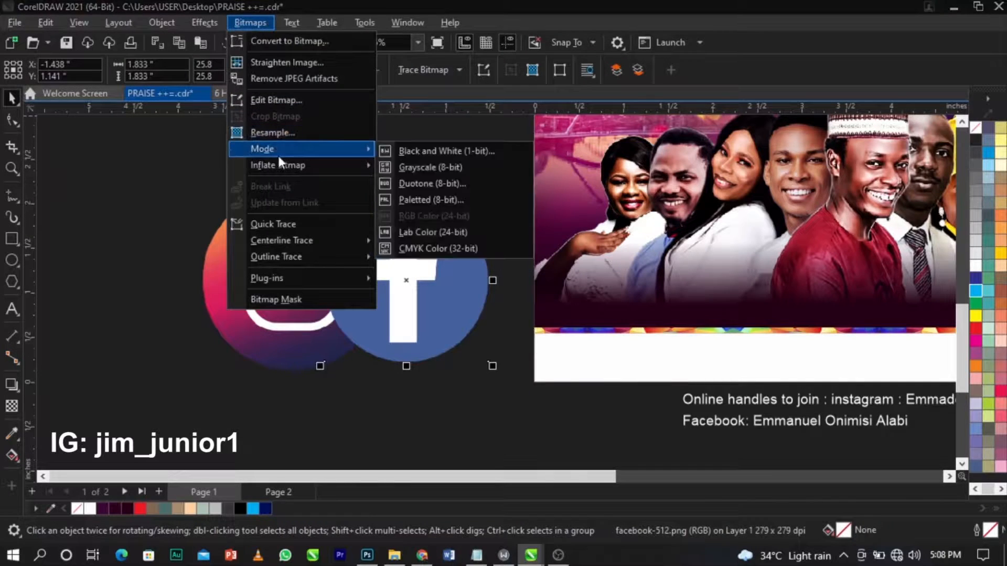
{"action": "left_click", "coordinate": [406, 151]}
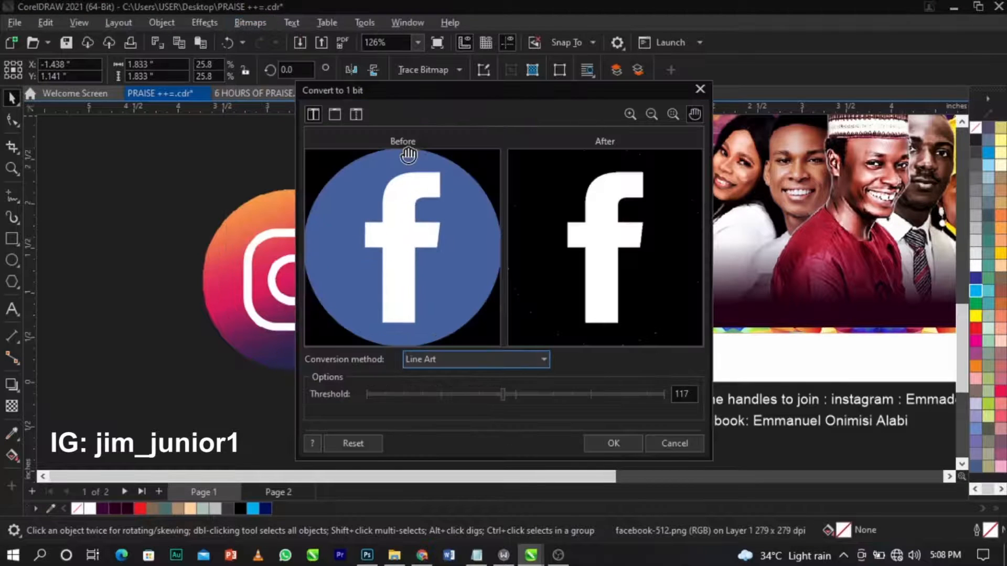
{"action": "left_click", "coordinate": [609, 442]}
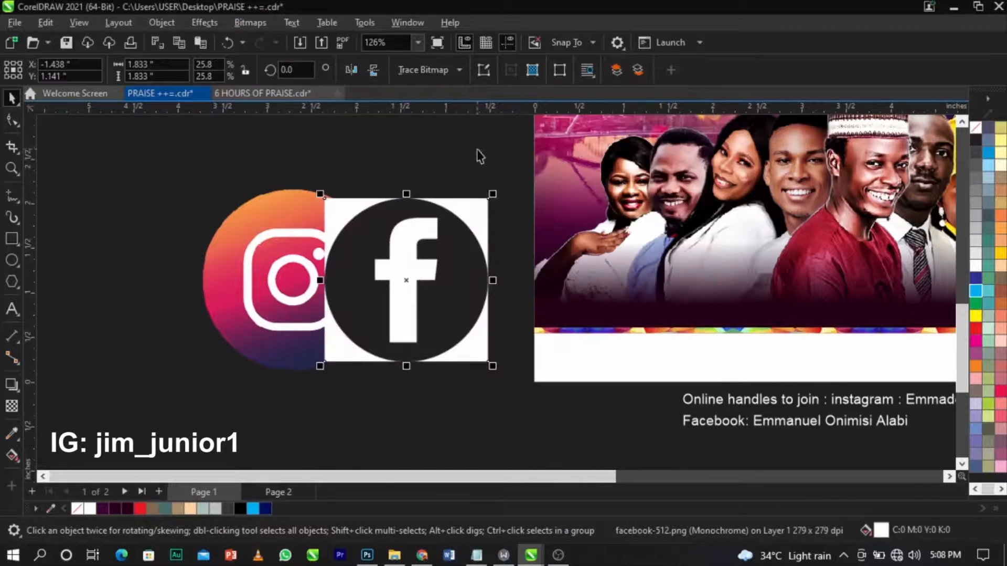
{"action": "left_click", "coordinate": [440, 70]}
{"action": "mouse_move", "coordinate": [458, 121]}
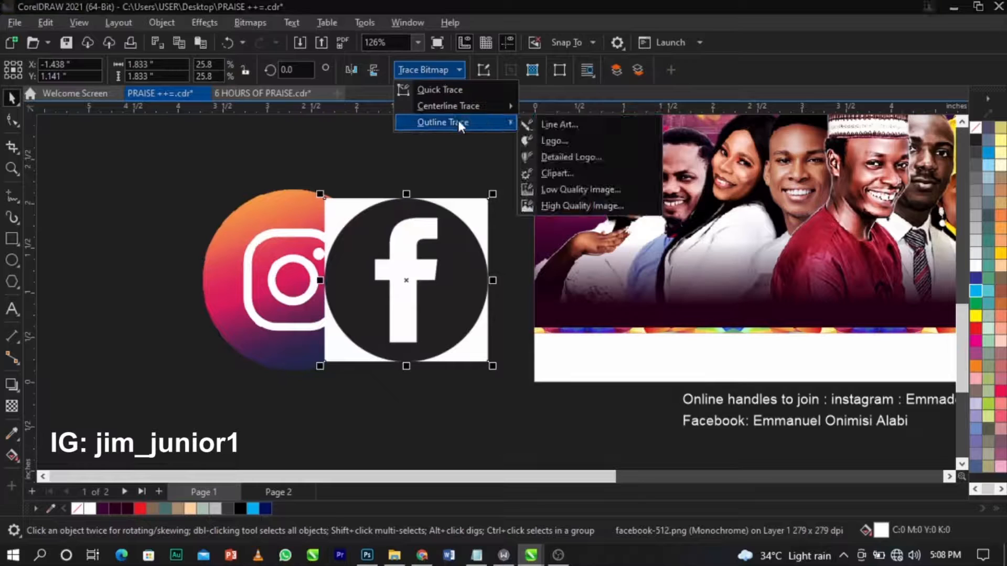
{"action": "left_click", "coordinate": [586, 126]}
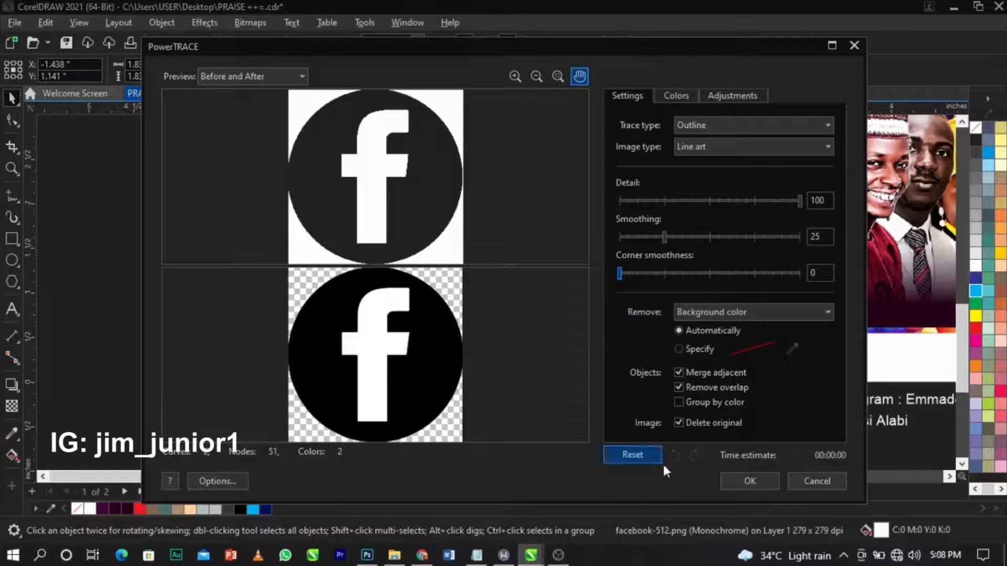
{"action": "left_click", "coordinate": [734, 482]}
Delete the original Facebook bitmap and the white f shape from the trace.
{"action": "left_click_drag", "start_coordinate": [437, 310], "coordinate": [488, 375]}
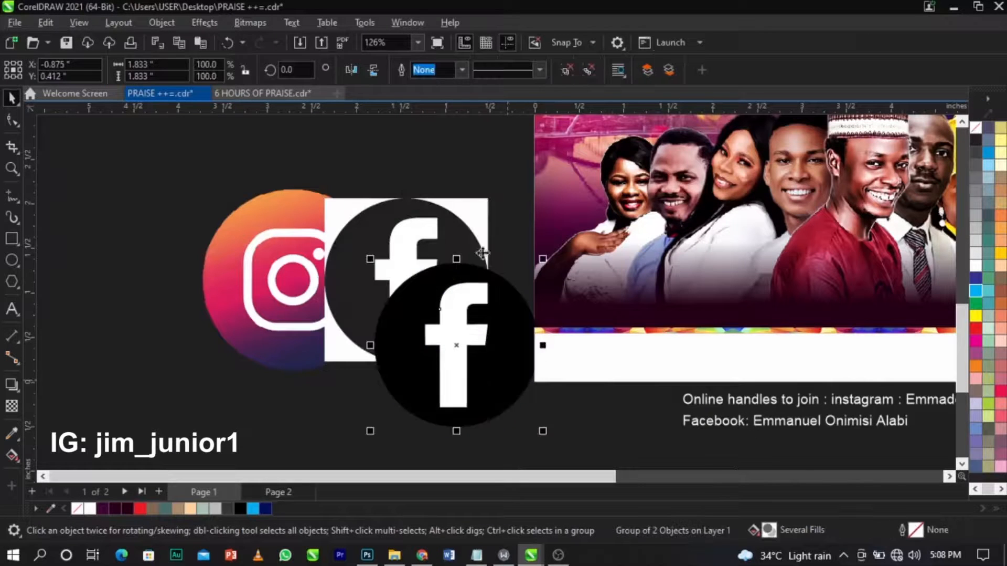
{"action": "left_click", "coordinate": [475, 205]}
{"action": "key", "text": "Delete"}
{"action": "left_click", "coordinate": [461, 342]}
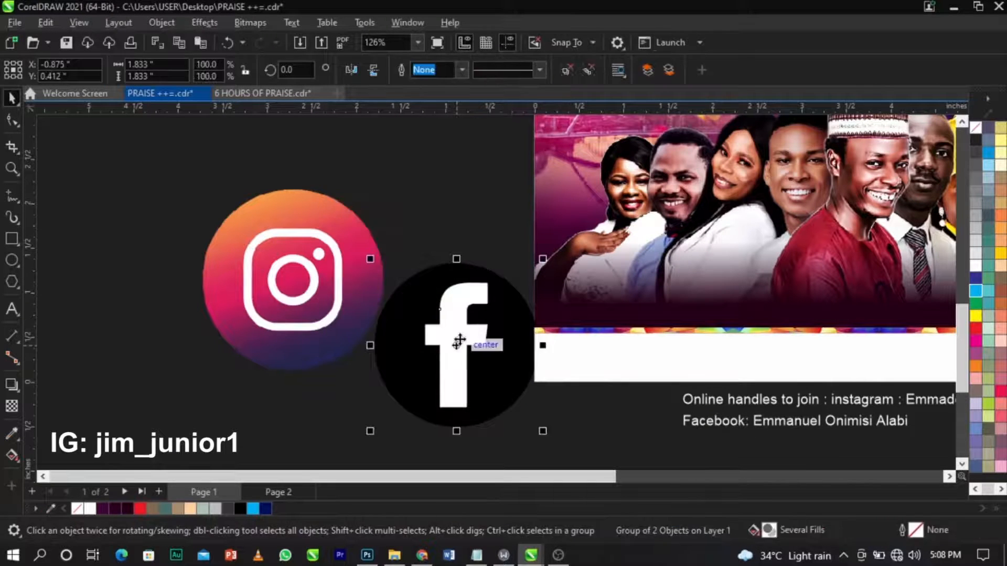
{"action": "left_click", "coordinate": [459, 341], "text": "ctrl"}
{"action": "key", "text": "Delete"}
Shrink the traced Facebook icon and move it beside the page.
{"action": "left_click", "coordinate": [491, 332]}
{"action": "left_click_drag", "start_coordinate": [538, 267], "coordinate": [525, 367]}
{"action": "left_click_drag", "start_coordinate": [423, 408], "coordinate": [502, 401]}
Convert the Instagram logo to 1-bit with a higher threshold and trace it as Line Art.
{"action": "left_click", "coordinate": [342, 287]}
{"action": "left_click", "coordinate": [250, 23]}
{"action": "mouse_move", "coordinate": [282, 149]}
{"action": "left_click", "coordinate": [412, 150]}
{"action": "left_click", "coordinate": [600, 393]}
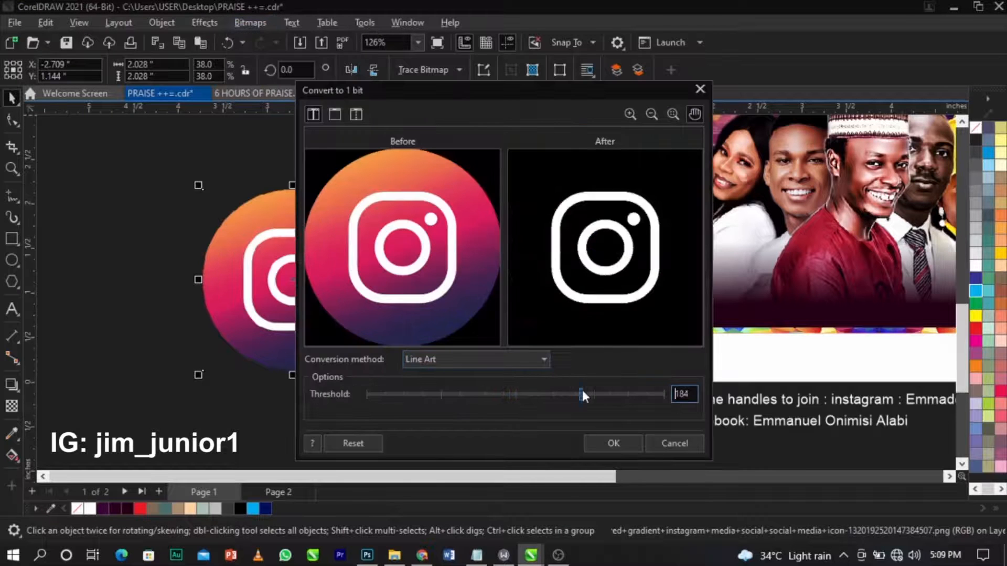
{"action": "left_click", "coordinate": [612, 443]}
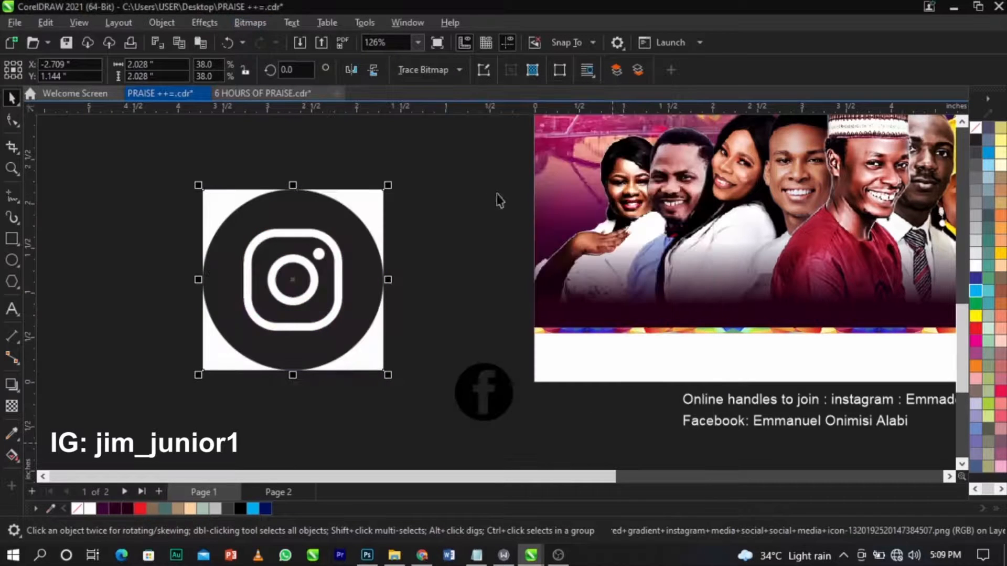
{"action": "left_click", "coordinate": [437, 75]}
{"action": "mouse_move", "coordinate": [446, 126]}
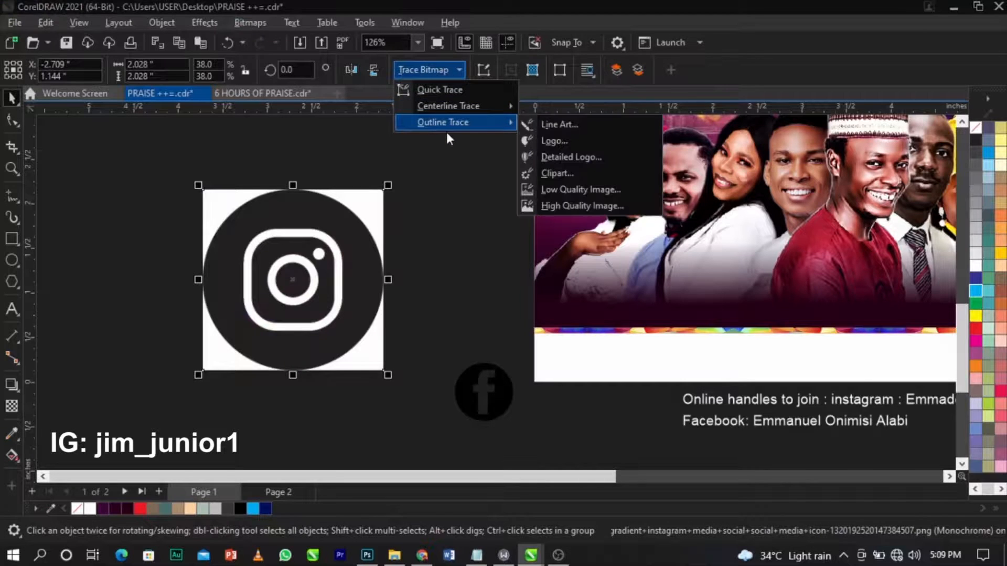
{"action": "left_click", "coordinate": [530, 124]}
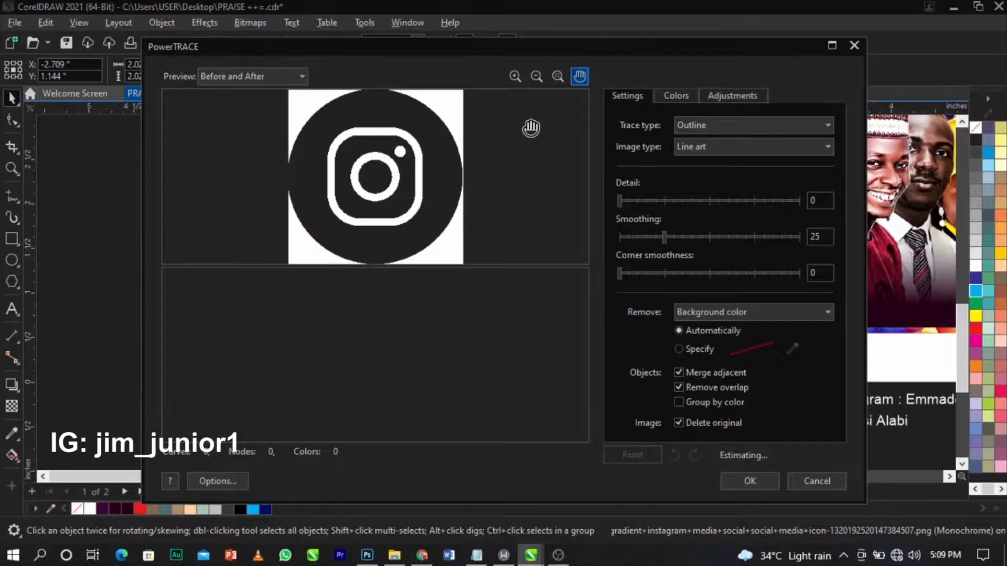
{"action": "left_click", "coordinate": [750, 480]}
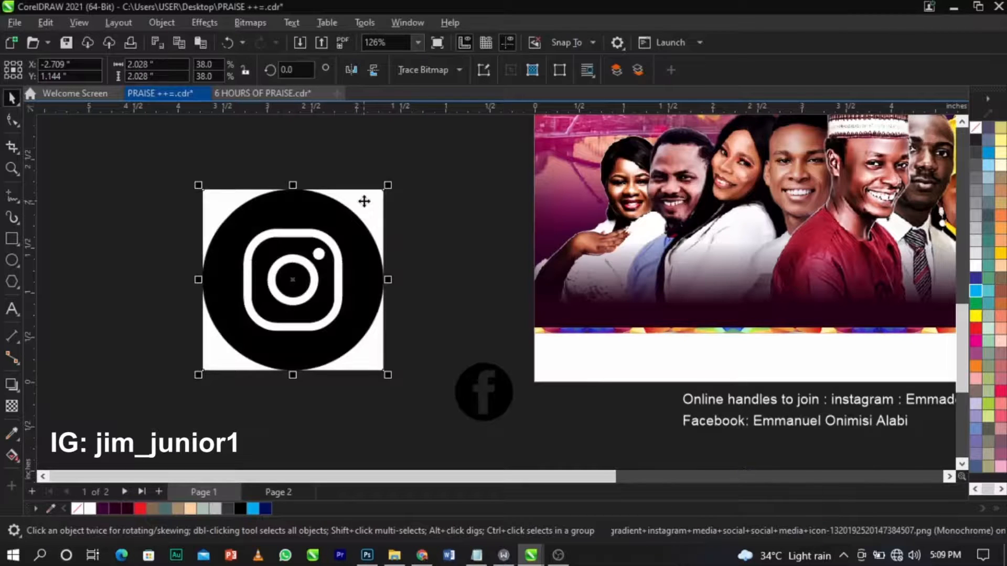
Delete the white outline and ring, group the Instagram icon, and shrink it to about 35%.
{"action": "left_click", "coordinate": [435, 242]}
{"action": "left_click", "coordinate": [337, 303]}
{"action": "key", "text": "Delete"}
{"action": "left_click", "coordinate": [314, 286]}
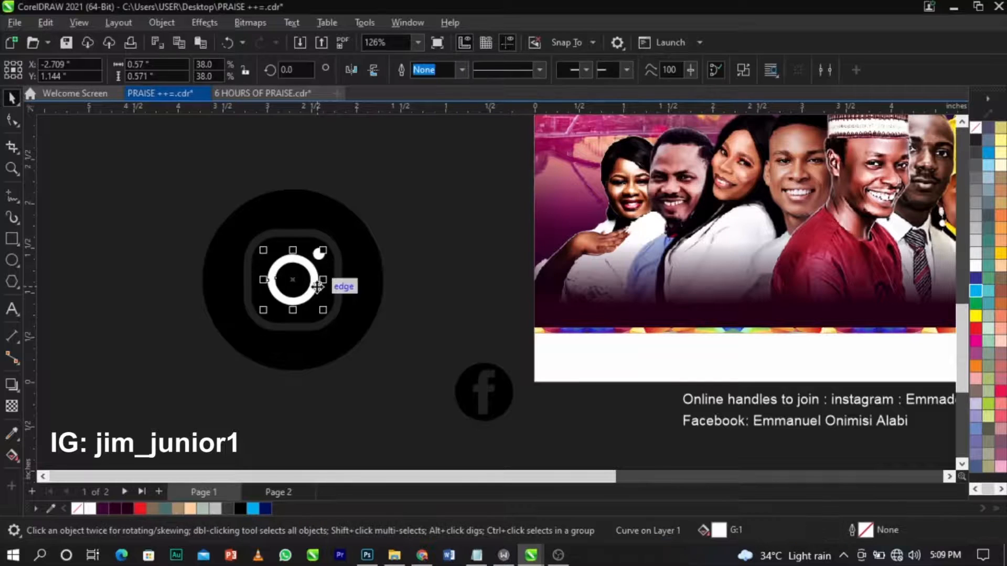
{"action": "key", "text": "Delete"}
{"action": "left_click_drag", "start_coordinate": [433, 160], "coordinate": [173, 413]}
{"action": "key", "text": "ctrl+g"}
{"action": "left_click_drag", "start_coordinate": [386, 387], "coordinate": [346, 387]}
{"action": "left_click", "coordinate": [487, 392]}
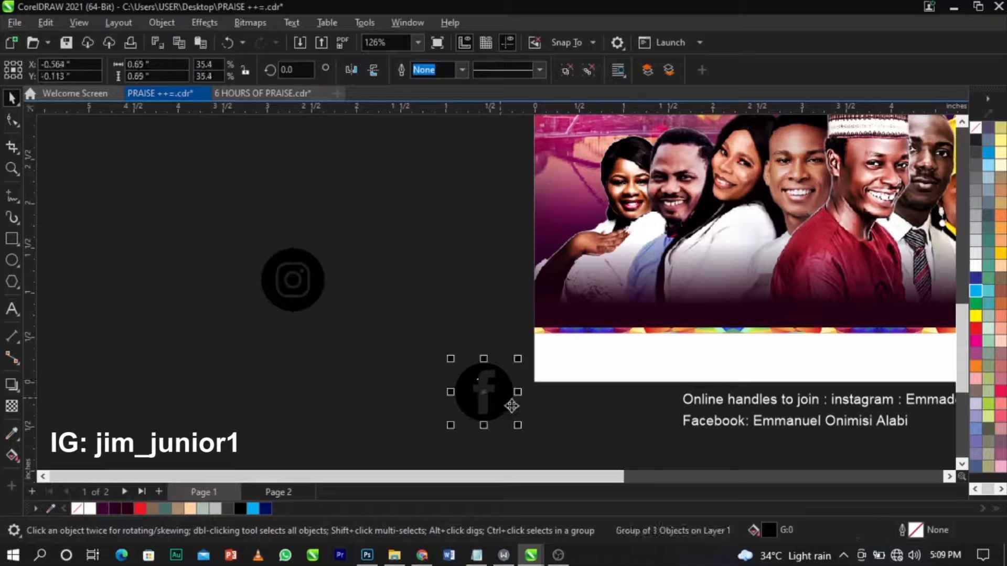
Move the Instagram icon next to Facebook and resize it to match.
{"action": "left_click", "coordinate": [543, 420]}
{"action": "mouse_move", "coordinate": [318, 296]}
{"action": "left_mouse_down"}
{"action": "mouse_move", "coordinate": [330, 290]}
{"action": "mouse_move", "coordinate": [419, 399]}
{"action": "mouse_move", "coordinate": [434, 389]}
{"action": "mouse_move", "coordinate": [420, 391]}
{"action": "left_mouse_up"}
{"action": "key", "text": "z"}
{"action": "mouse_move", "coordinate": [348, 348]}
{"action": "left_mouse_down"}
{"action": "mouse_move", "coordinate": [526, 434]}
{"action": "mouse_move", "coordinate": [575, 442]}
{"action": "left_mouse_up"}
{"action": "key", "text": "space"}
{"action": "left_click_drag", "start_coordinate": [493, 407], "coordinate": [451, 344]}
{"action": "left_click", "coordinate": [545, 340], "text": "shift"}
Shrink both icons to about half an inch, place them on the white footer strip, and group them.
{"action": "scroll", "coordinate": [475, 338], "scroll_direction": "down", "scroll_amount": 4}
{"action": "left_click_drag", "start_coordinate": [574, 369], "coordinate": [452, 370]}
{"action": "scroll", "coordinate": [444, 357], "scroll_direction": "down", "scroll_amount": 2}
{"action": "left_click_drag", "start_coordinate": [437, 336], "coordinate": [761, 316]}
{"action": "key", "text": "z"}
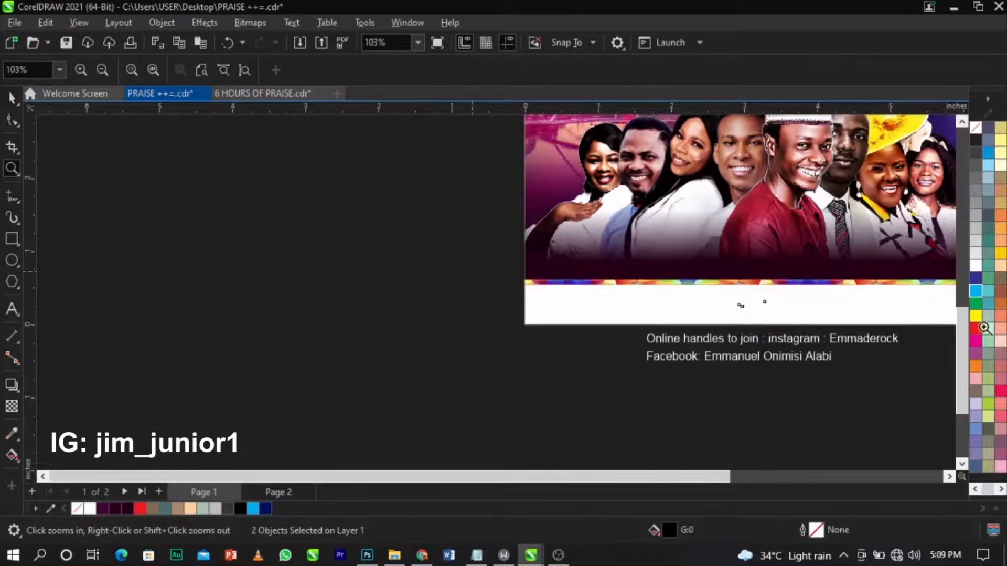
{"action": "left_click_drag", "start_coordinate": [473, 272], "coordinate": [950, 339]}
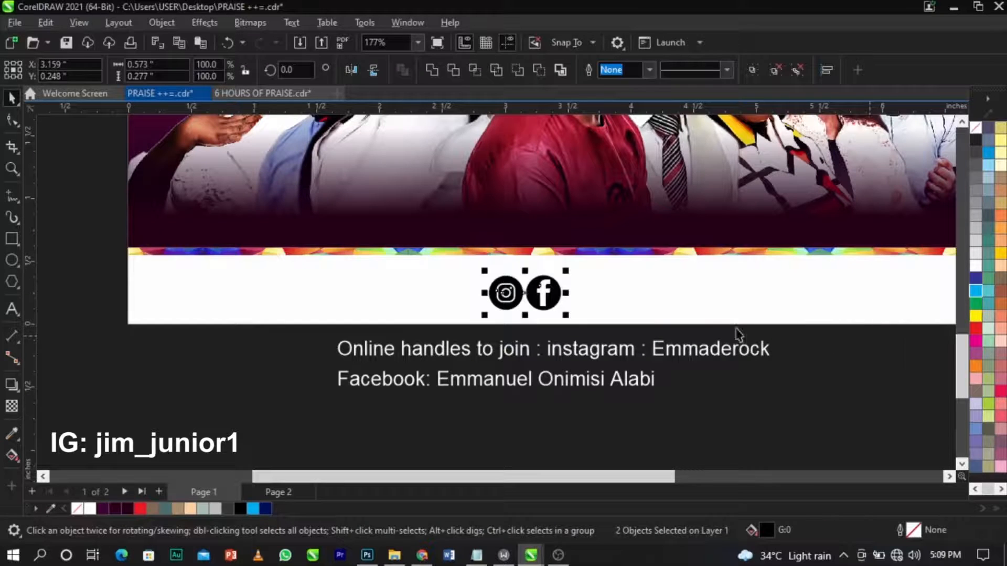
{"action": "key", "text": "ctrl+g"}
{"action": "left_click_drag", "start_coordinate": [569, 317], "coordinate": [543, 321]}
{"action": "double_click", "coordinate": [561, 354]}
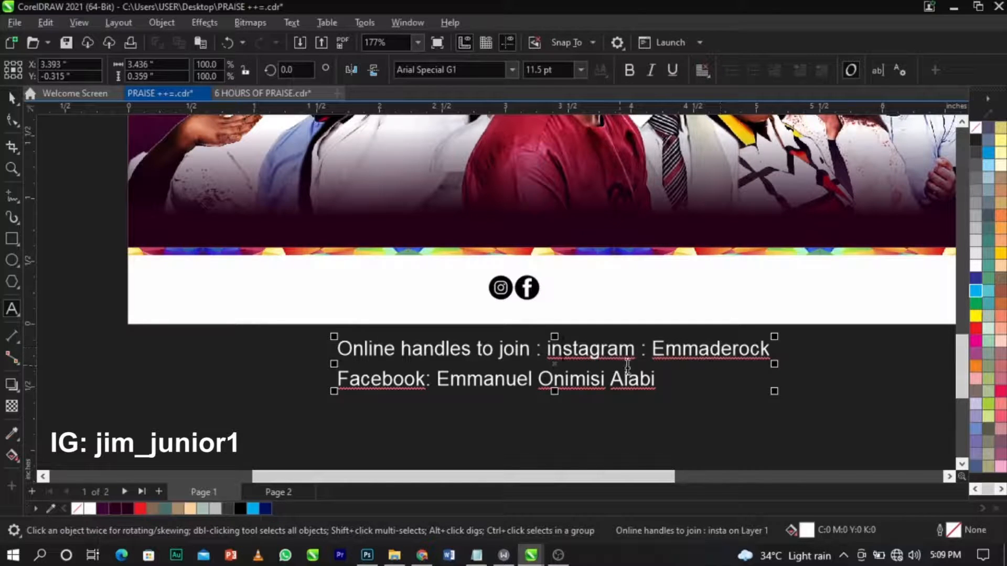
Split the Instagram handle into its own text and set it beside the Instagram icon.
{"action": "left_click_drag", "start_coordinate": [651, 353], "coordinate": [810, 351]}
{"action": "key", "text": "ctrl+c"}
{"action": "left_click", "coordinate": [530, 450]}
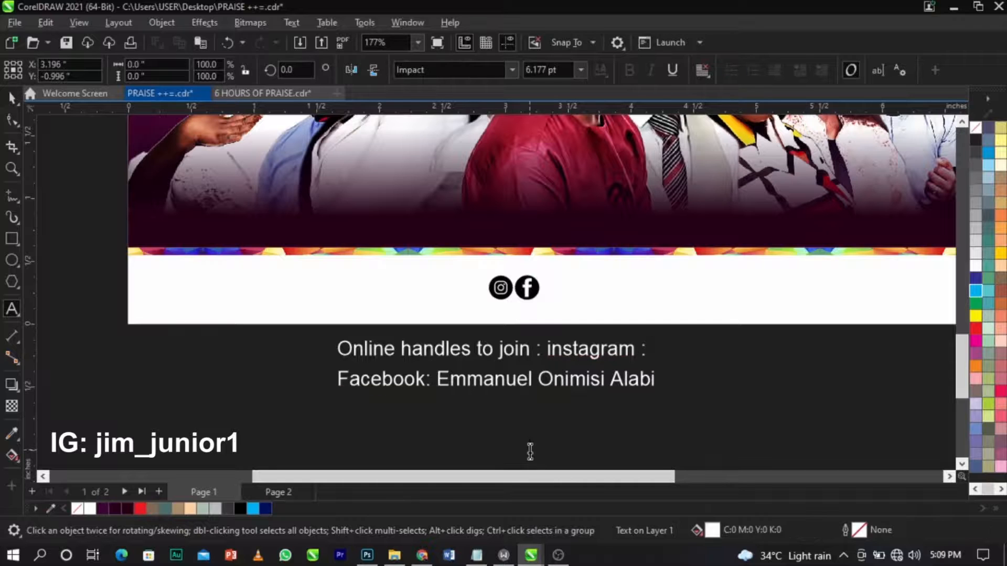
{"action": "key", "text": "ctrl+v"}
{"action": "key", "text": "ctrl+space"}
{"action": "left_click", "coordinate": [527, 287]}
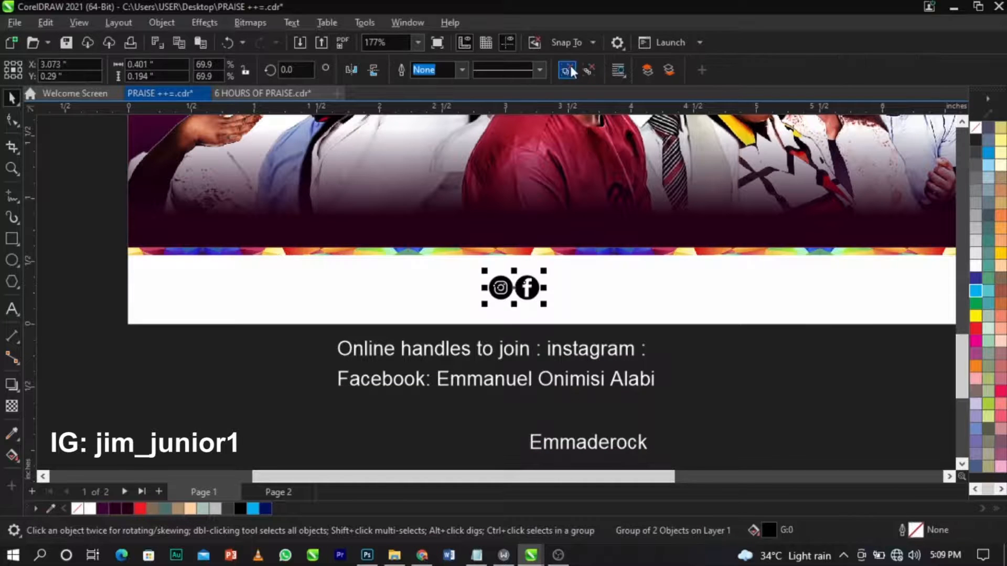
{"action": "left_click", "coordinate": [566, 70]}
{"action": "left_click", "coordinate": [715, 430]}
{"action": "left_click", "coordinate": [540, 288]}
{"action": "left_click_drag", "start_coordinate": [541, 289], "coordinate": [724, 288]}
{"action": "left_click", "coordinate": [634, 446]}
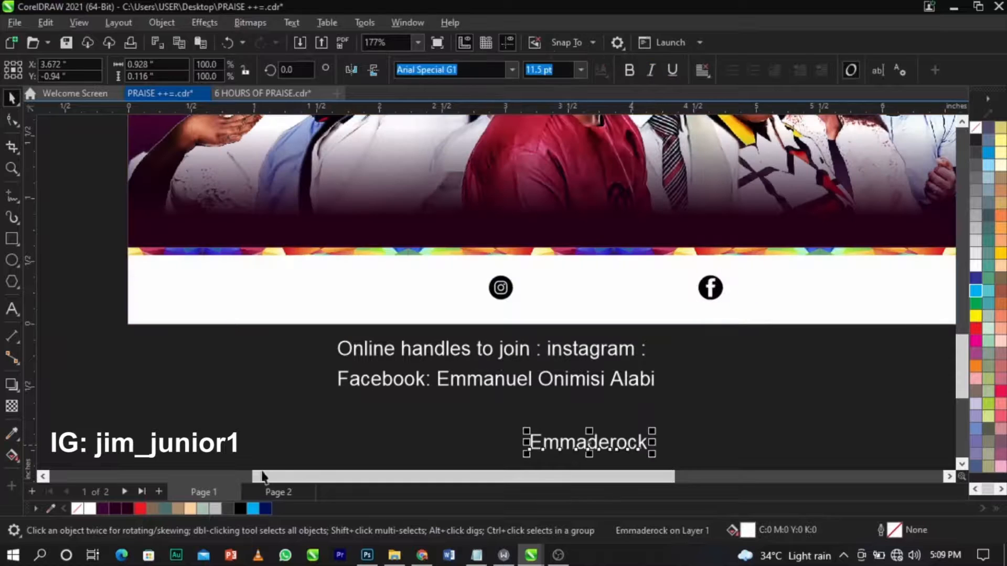
{"action": "left_click_drag", "start_coordinate": [635, 445], "coordinate": [578, 291]}
{"action": "left_click", "coordinate": [508, 299], "text": "shift"}
{"action": "left_click", "coordinate": [391, 392]}
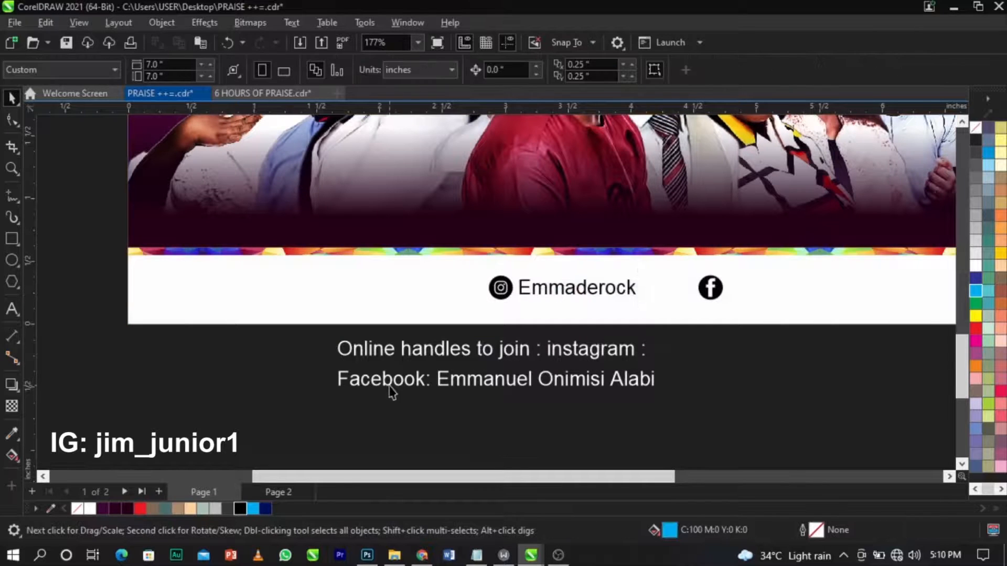
Cut the Facebook account name out of the handles paragraph into separate text.
{"action": "double_click", "coordinate": [437, 384]}
{"action": "left_click_drag", "start_coordinate": [437, 384], "coordinate": [711, 386]}
{"action": "key", "text": "ctrl+c"}
{"action": "key", "text": "Delete"}
{"action": "key", "text": "ctrl+v"}
Move the join phrase into a new text line and retype it as 'Join us Online'.
{"action": "left_click", "coordinate": [573, 361]}
{"action": "left_click", "coordinate": [537, 350]}
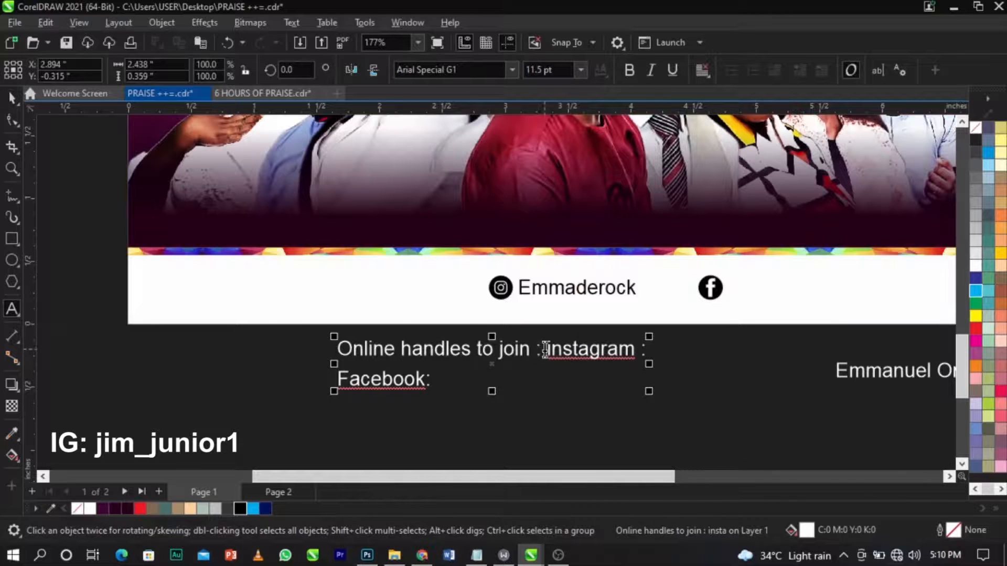
{"action": "key", "text": "BackSpace"}
{"action": "left_click_drag", "start_coordinate": [535, 351], "coordinate": [243, 353]}
{"action": "key", "text": "ctrl+c"}
{"action": "key", "text": "Delete"}
{"action": "left_click", "coordinate": [529, 445]}
{"action": "key", "text": "ctrl+v"}
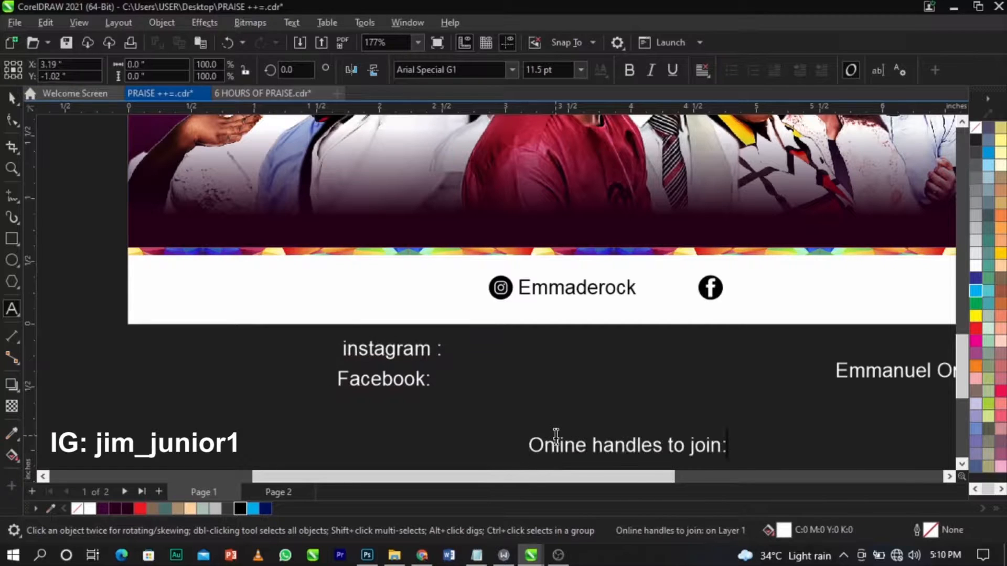
{"action": "key", "text": "ctrl+a"}
{"action": "type", "text": "Join us "}
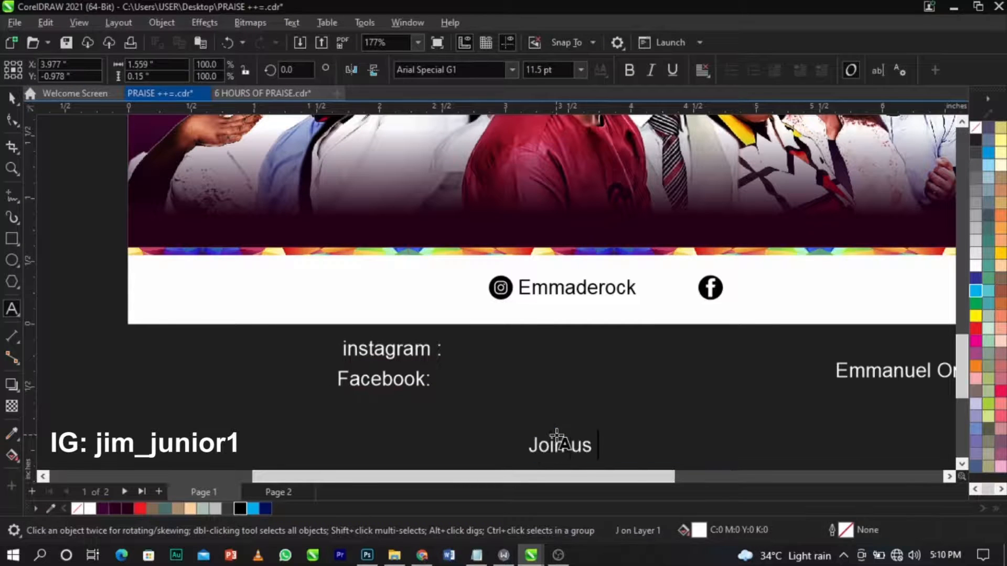
{"action": "type", "text": "Onlune"}
{"action": "key", "text": "BackSpace"}
{"action": "key", "text": "BackSpace"}
{"action": "key", "text": "BackSpace"}
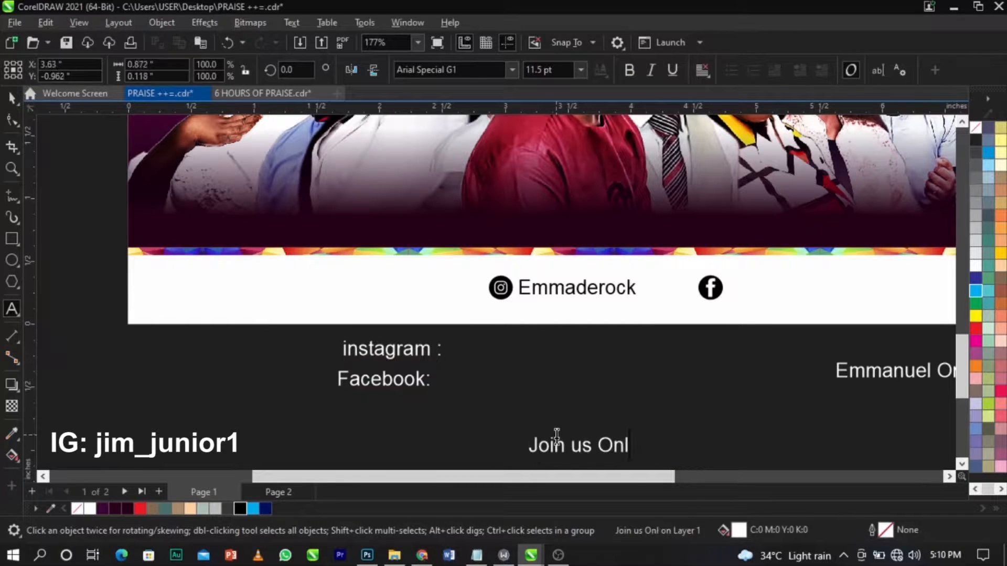
{"action": "type", "text": "ine"}
{"action": "key", "text": "ctrl+space"}
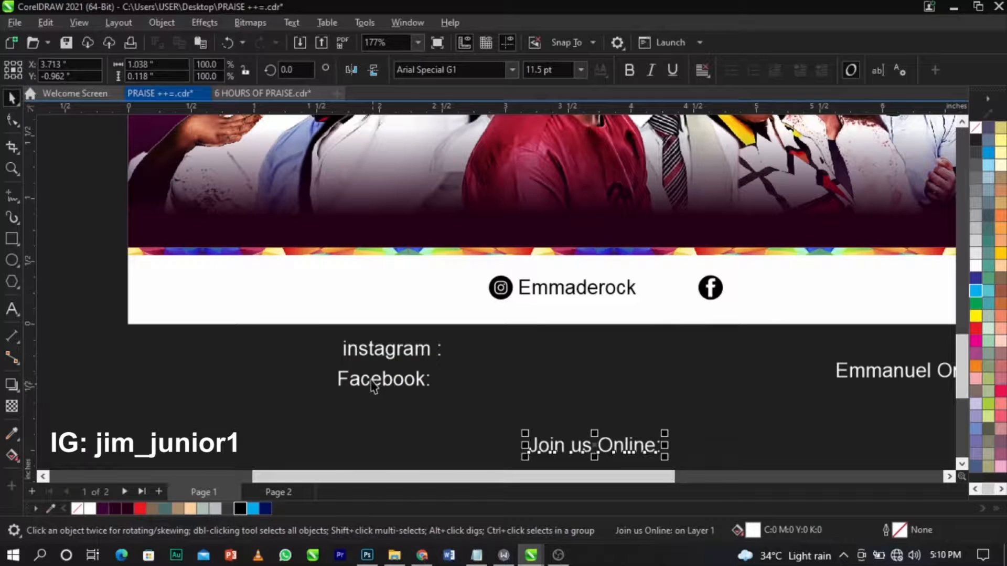
Delete the instagram/Facebook labels and move the 'Join us Online:' and account-name texts up toward the footer.
{"action": "left_click", "coordinate": [371, 379]}
{"action": "key", "text": "Delete"}
{"action": "left_click_drag", "start_coordinate": [569, 440], "coordinate": [426, 387]}
{"action": "left_click_drag", "start_coordinate": [901, 377], "coordinate": [692, 357]}
{"action": "left_click", "coordinate": [607, 287]}
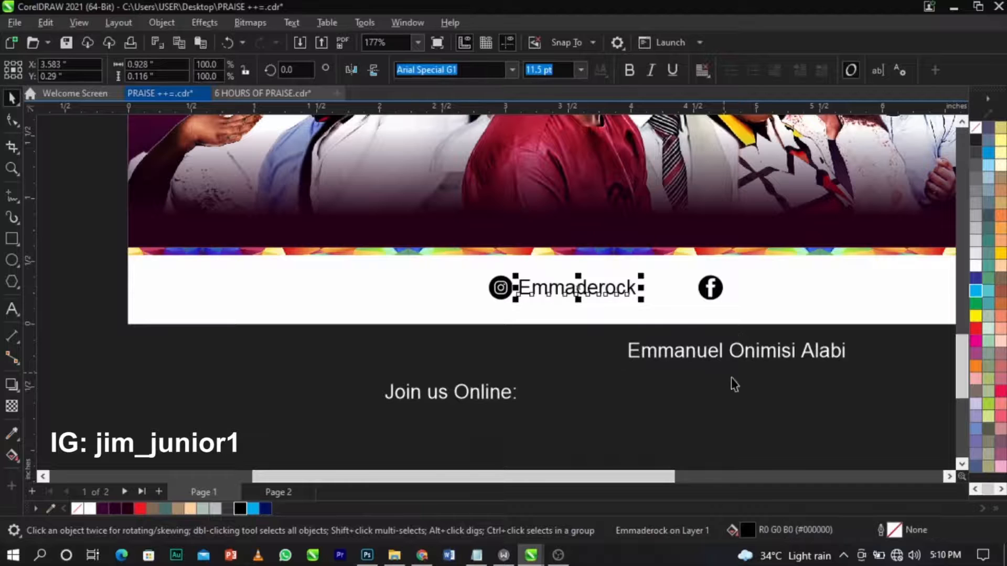
{"action": "left_click", "coordinate": [758, 357]}
Color the Facebook account name black and place it with the Facebook icon beside the Instagram handle.
{"action": "left_click", "coordinate": [239, 507]}
{"action": "scroll", "coordinate": [793, 356], "scroll_direction": "up", "scroll_amount": 2}
{"action": "left_click_drag", "start_coordinate": [614, 357], "coordinate": [752, 260]}
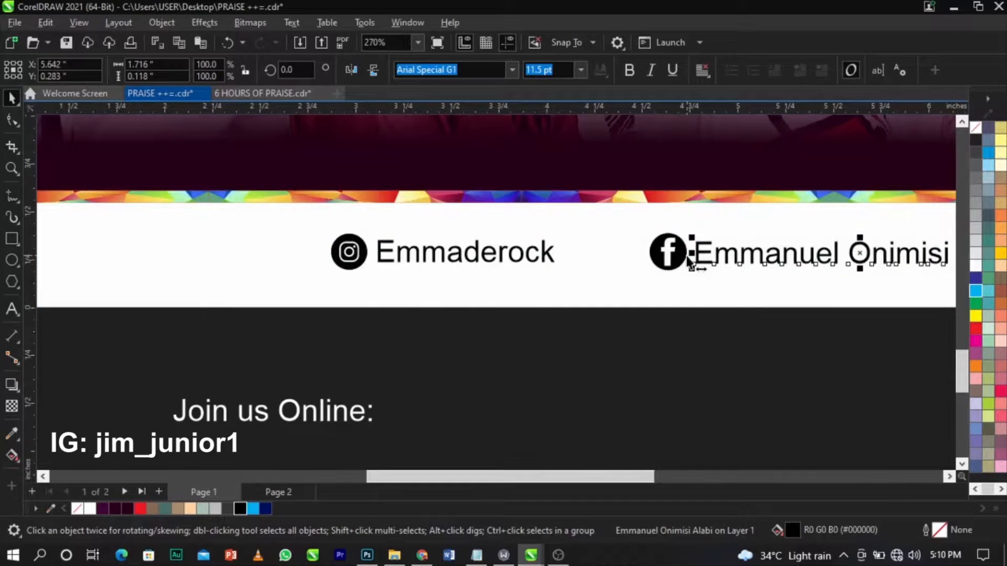
{"action": "left_click", "coordinate": [681, 258], "text": "shift"}
{"action": "left_click_drag", "start_coordinate": [685, 258], "coordinate": [611, 264]}
{"action": "scroll", "coordinate": [307, 320], "scroll_direction": "down", "scroll_amount": 3}
{"action": "left_click_drag", "start_coordinate": [288, 319], "coordinate": [691, 264]}
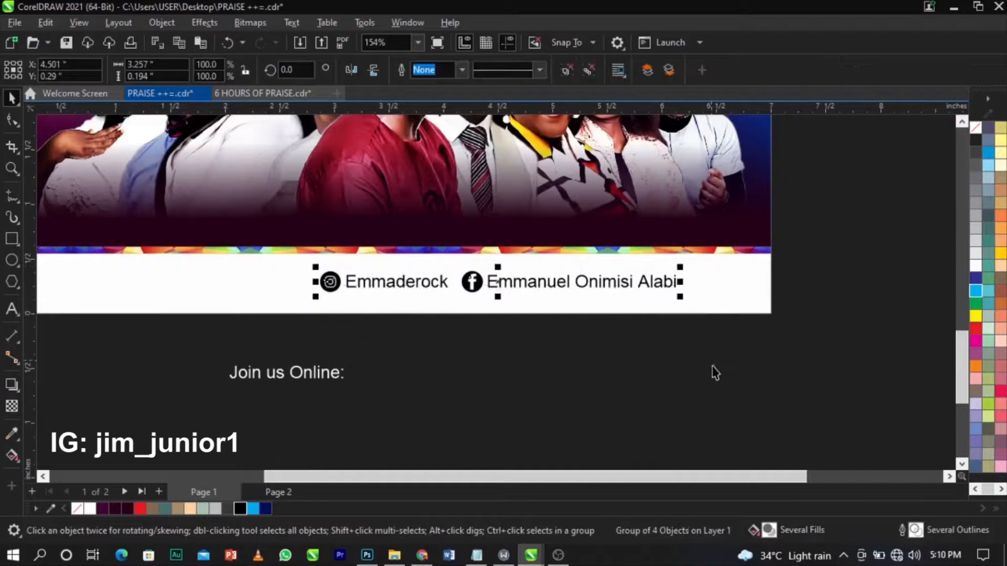
{"action": "scroll", "coordinate": [382, 341], "scroll_direction": "down", "scroll_amount": 2}
{"action": "scroll", "coordinate": [519, 407], "scroll_direction": "up", "scroll_amount": 3}
Make 'Join us Online:' red and bold, move it into the footer band, and tighten its letter spacing.
{"action": "left_click", "coordinate": [520, 407]}
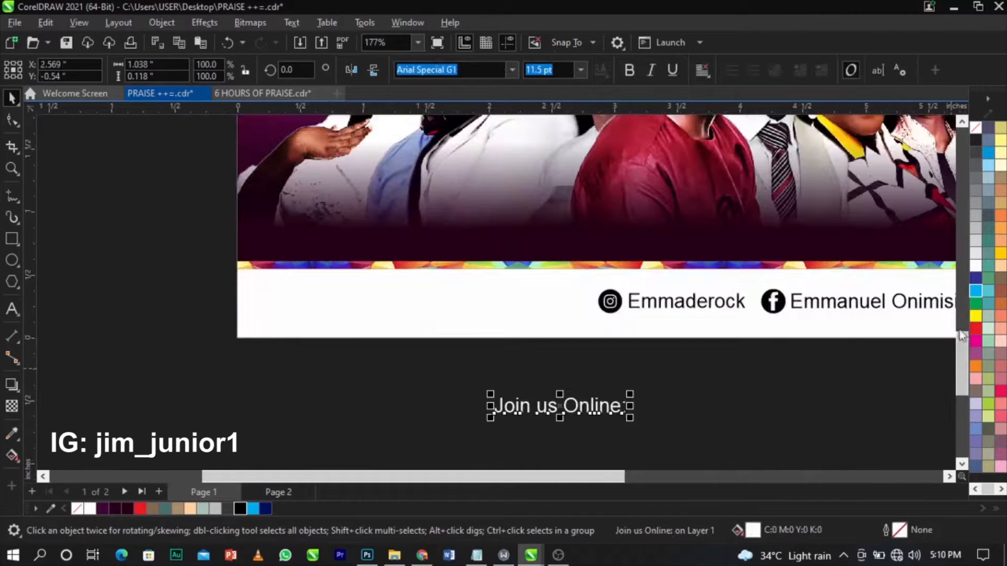
{"action": "left_click", "coordinate": [976, 328]}
{"action": "left_click_drag", "start_coordinate": [598, 403], "coordinate": [561, 308]}
{"action": "left_click", "coordinate": [636, 68]}
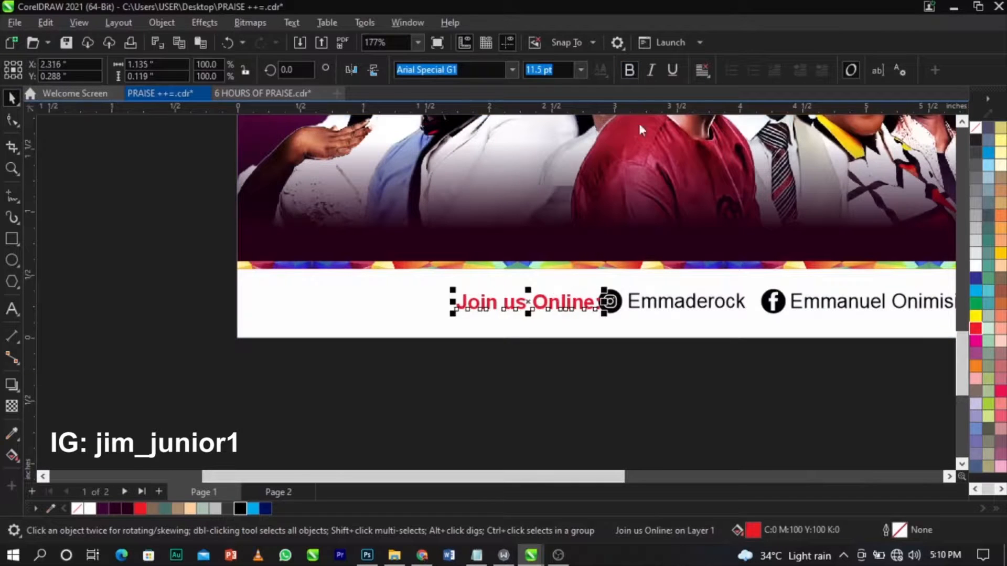
{"action": "scroll", "coordinate": [550, 286], "scroll_direction": "up", "scroll_amount": 4}
{"action": "left_click_drag", "start_coordinate": [585, 332], "coordinate": [558, 333]}
{"action": "left_click", "coordinate": [11, 120]}
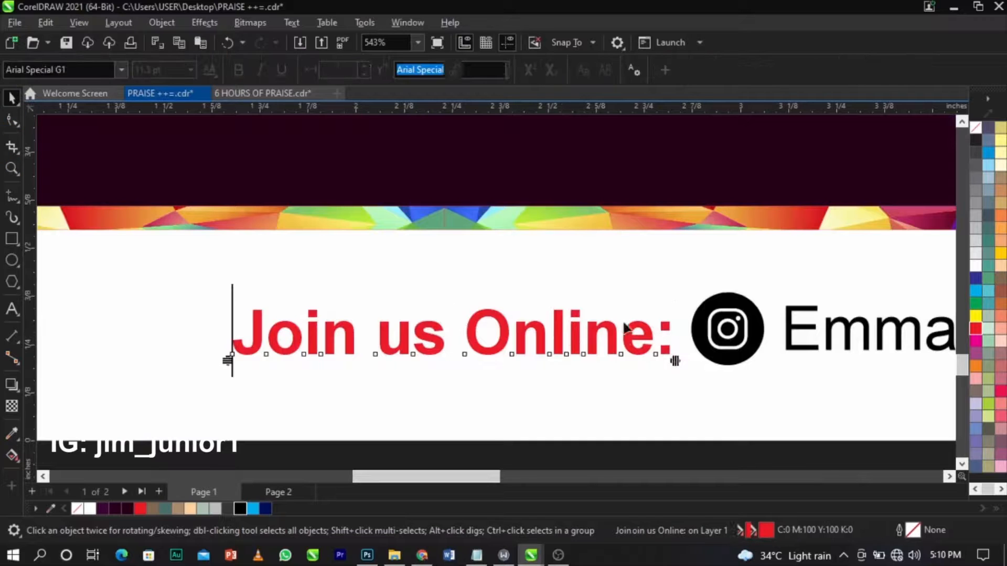
{"action": "left_click_drag", "start_coordinate": [681, 367], "coordinate": [631, 375]}
{"action": "key", "text": "space"}
Group the footer text and icons and centre the group horizontally on the white band.
{"action": "left_click", "coordinate": [719, 350], "text": "shift"}
{"action": "scroll", "coordinate": [383, 310], "scroll_direction": "down", "scroll_amount": 1}
{"action": "scroll", "coordinate": [383, 318], "scroll_direction": "down", "scroll_amount": 4}
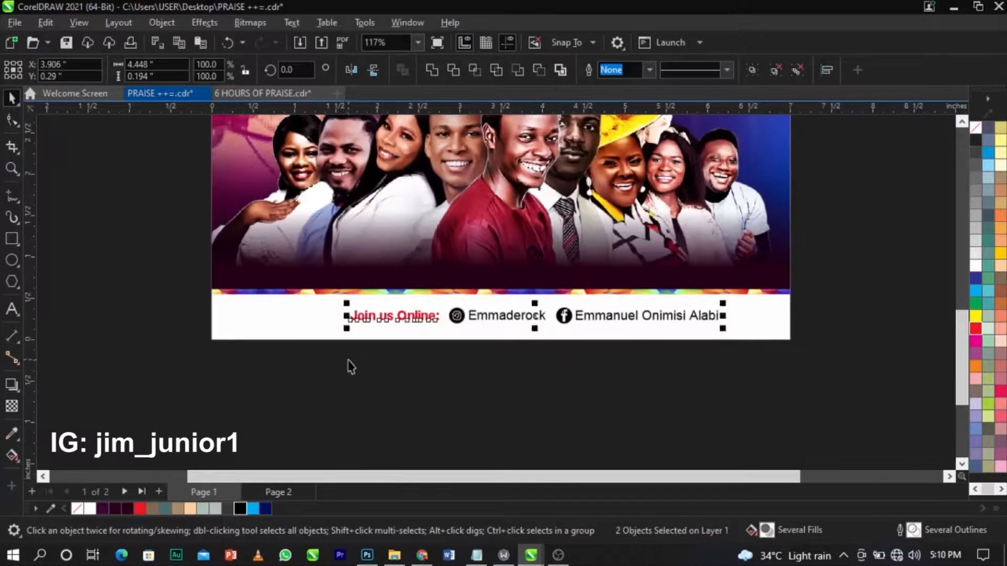
{"action": "left_click_drag", "start_coordinate": [258, 359], "coordinate": [728, 336]}
{"action": "left_click_drag", "start_coordinate": [759, 298], "coordinate": [759, 299]}
{"action": "key", "text": "ctrl+g"}
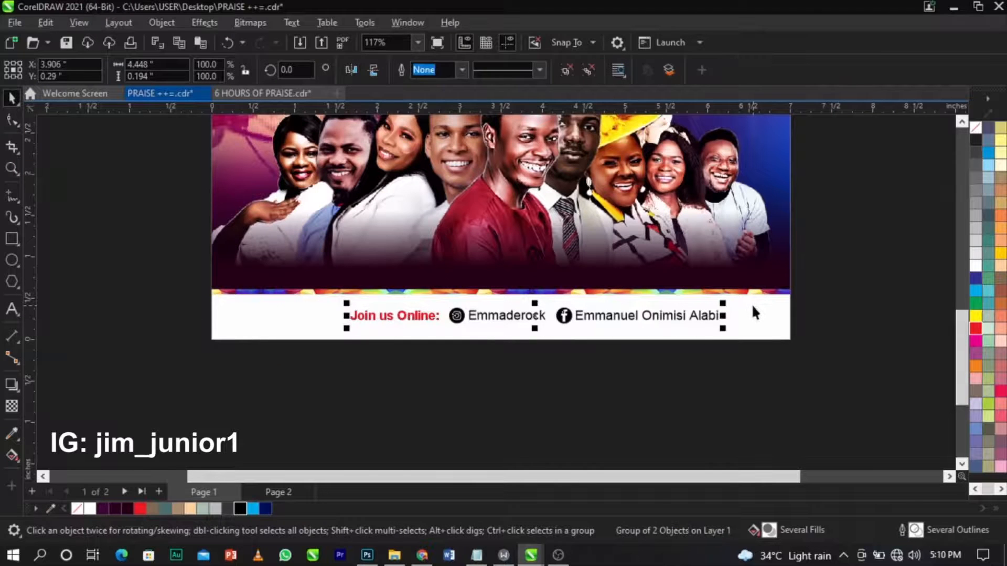
{"action": "left_click", "coordinate": [751, 303], "text": "shift"}
{"action": "key", "text": "c"}
{"action": "key", "text": "Escape"}
Enlarge the footer line to 102.7% and zoom in on the flyer's bottom band.
{"action": "left_click", "coordinate": [658, 321]}
{"action": "left_click_drag", "start_coordinate": [698, 338], "coordinate": [699, 335]}
{"action": "left_click", "coordinate": [821, 314]}
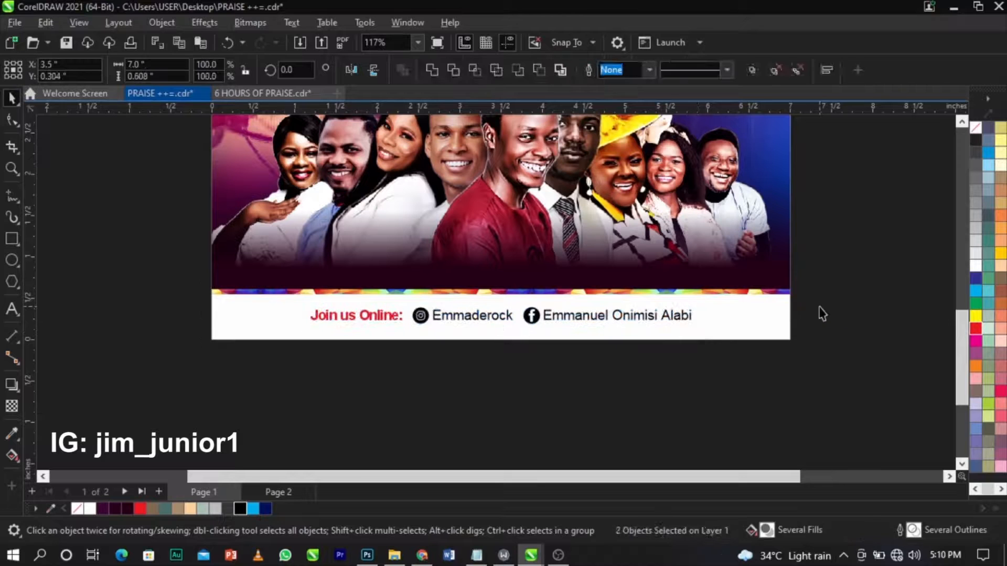
{"action": "key", "text": "shift+F4"}
{"action": "key", "text": "z"}
{"action": "mouse_move", "coordinate": [305, 386]}
{"action": "left_mouse_down"}
{"action": "mouse_move", "coordinate": [462, 444]}
{"action": "mouse_move", "coordinate": [692, 449]}
{"action": "left_mouse_up"}
{"action": "key", "text": "space"}
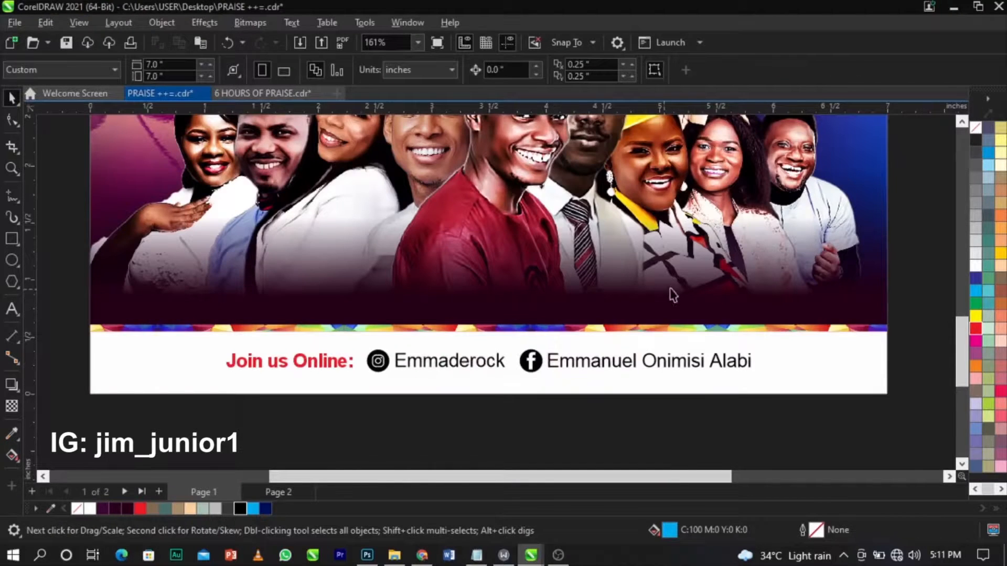
{"action": "scroll", "coordinate": [484, 301], "scroll_direction": "down", "scroll_amount": 4}
{"action": "scroll", "coordinate": [477, 295], "scroll_direction": "up", "scroll_amount": 5}
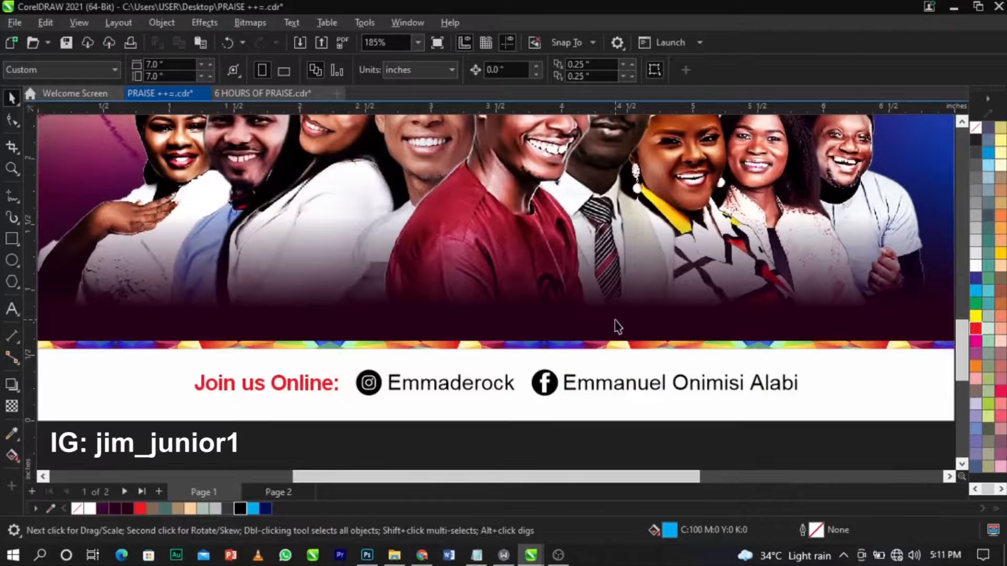
{"action": "scroll", "coordinate": [473, 307], "scroll_direction": "down", "scroll_amount": 4}
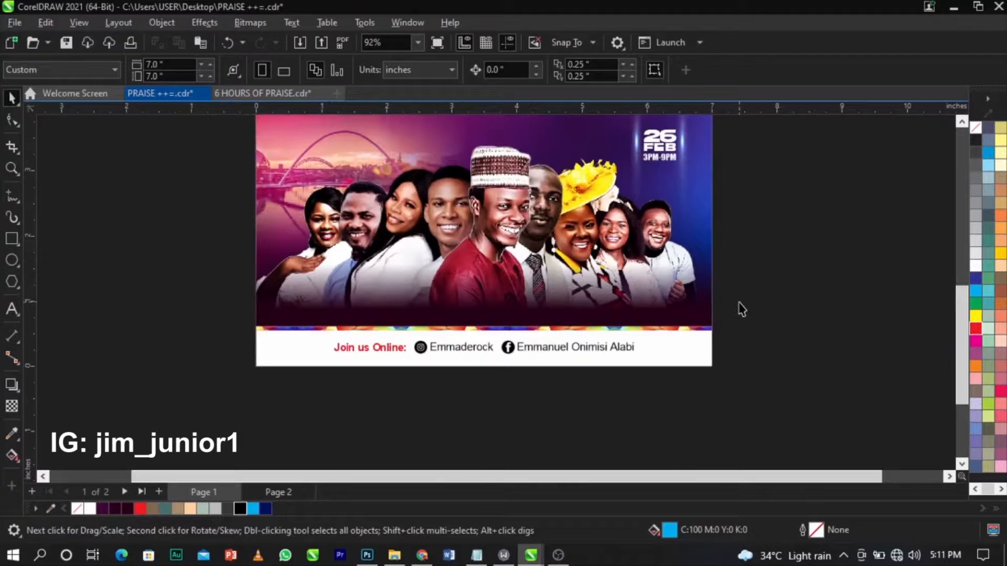
{"action": "scroll", "coordinate": [740, 308], "scroll_direction": "down", "scroll_amount": 2}
{"action": "left_click_drag", "start_coordinate": [293, 381], "coordinate": [693, 454]}
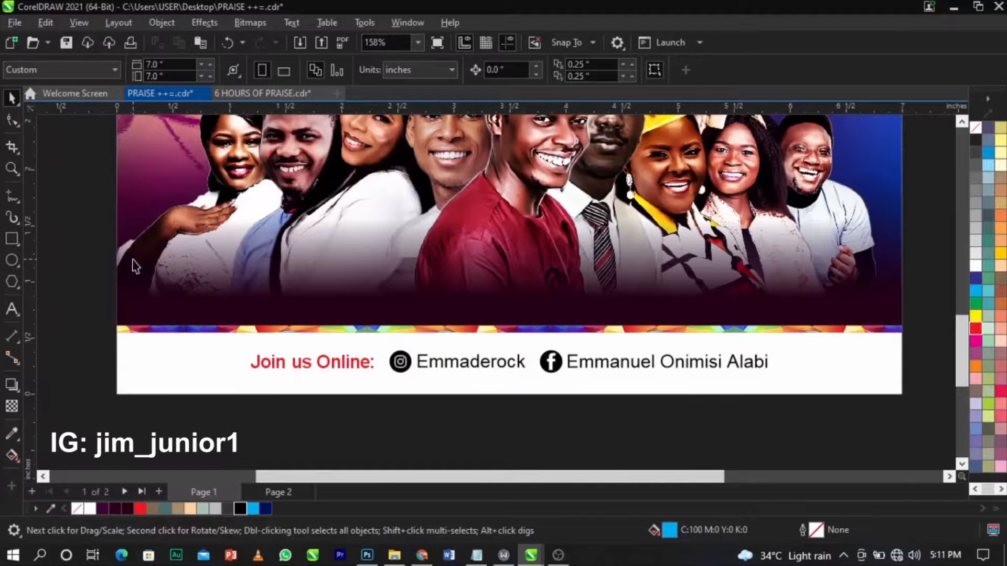
{"action": "scroll", "coordinate": [135, 266], "scroll_direction": "up", "scroll_amount": 3}
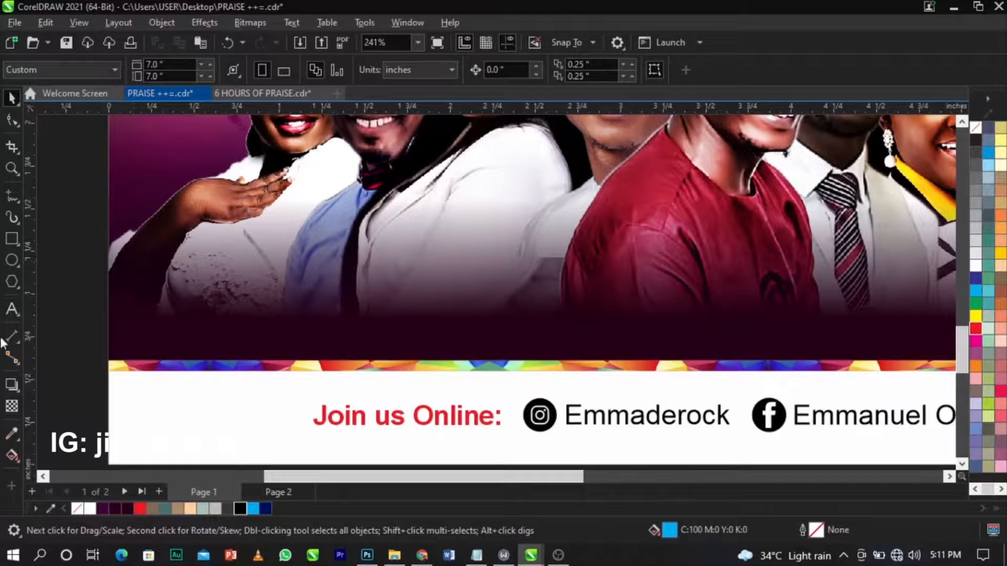
{"action": "left_click", "coordinate": [12, 309]}
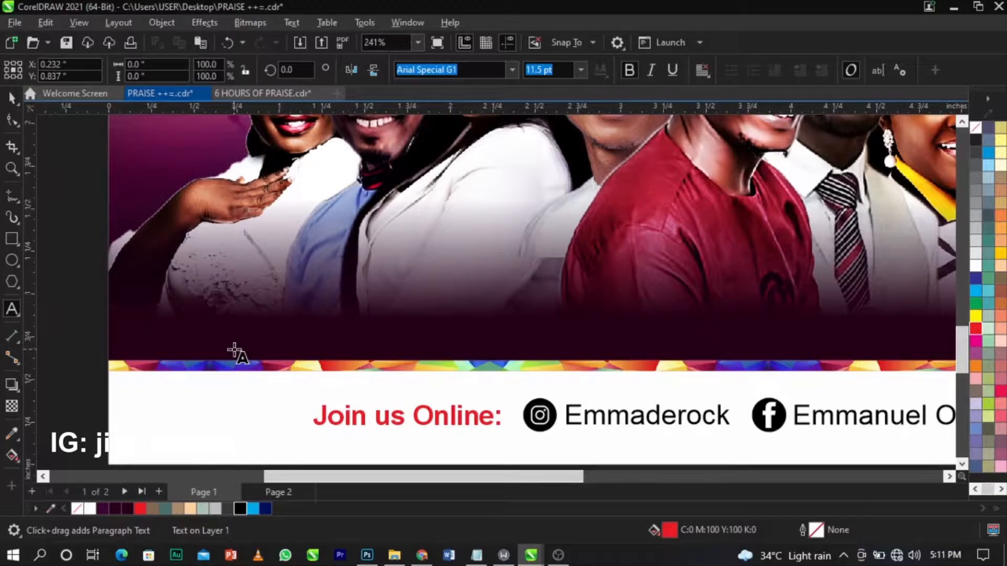
Add a small white name caption under the photos and start retyping its copy as the second singer's name.
{"action": "type", "text": "ADA"}
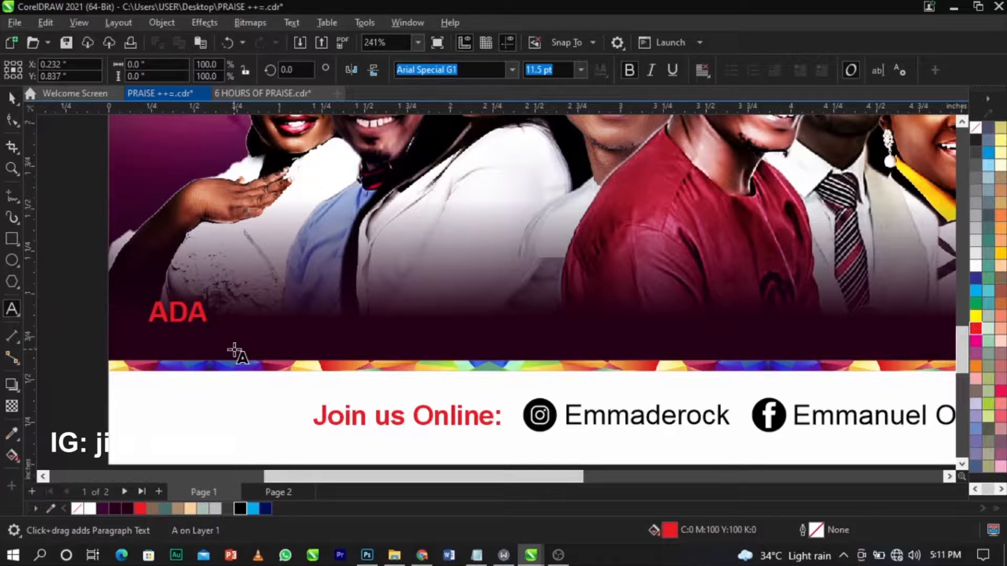
{"action": "type", "text": "MILOLA"}
{"action": "key", "text": "ctrl+space"}
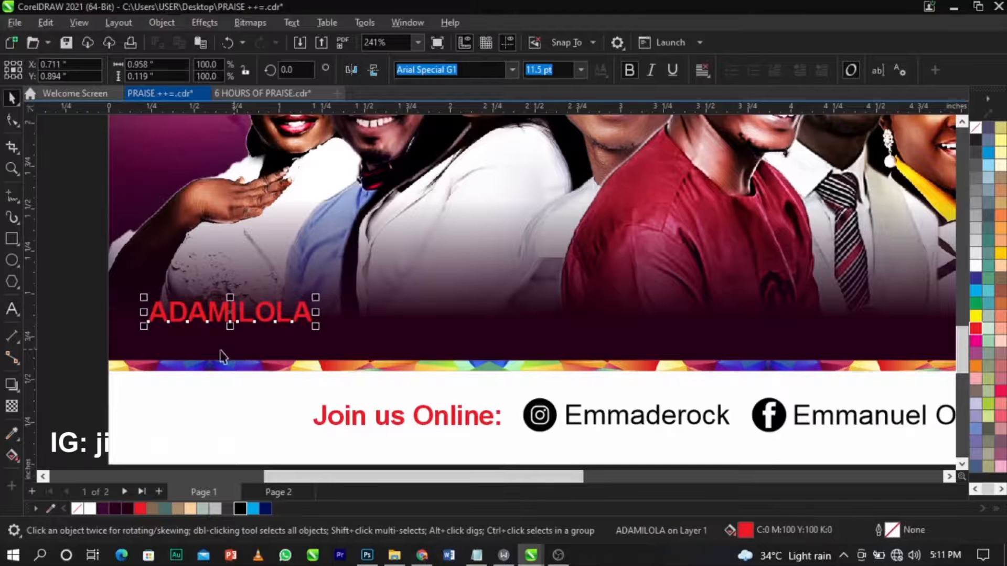
{"action": "left_click_drag", "start_coordinate": [316, 325], "coordinate": [386, 336]}
{"action": "left_click", "coordinate": [974, 265]}
{"action": "double_click", "coordinate": [386, 335]}
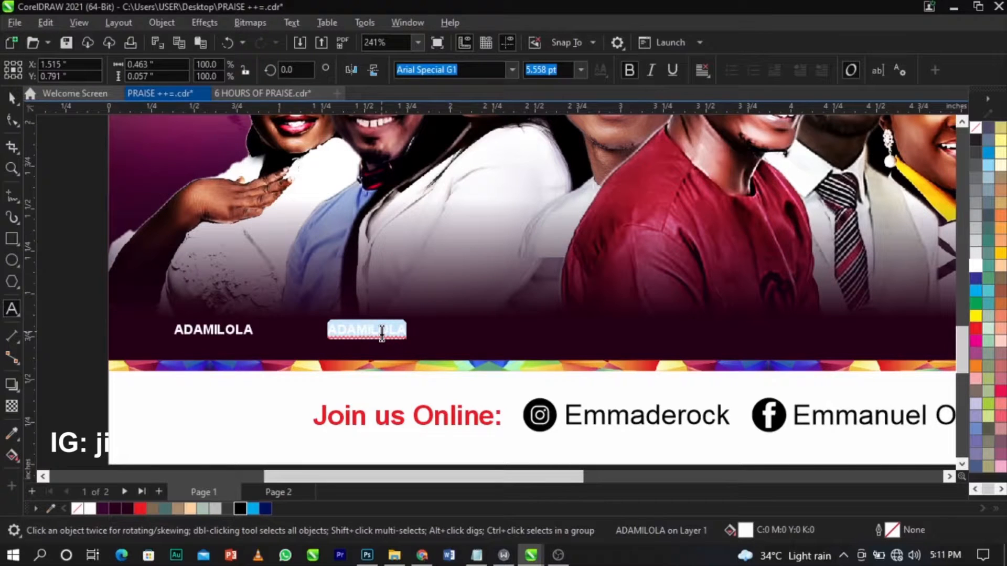
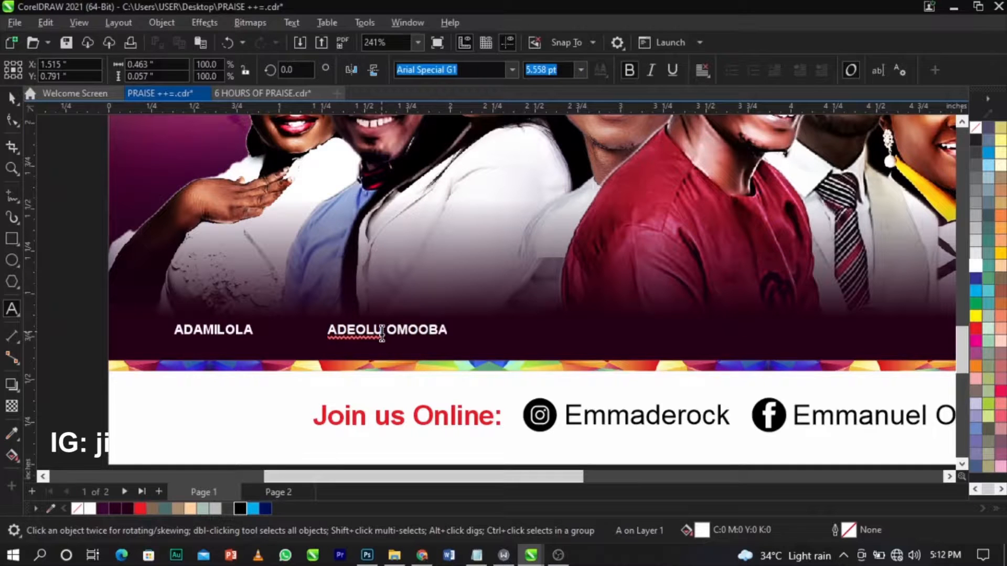
Duplicate the second caption to the right and retype the copy as the third singer's name.
{"action": "key", "text": "ctrl+space"}
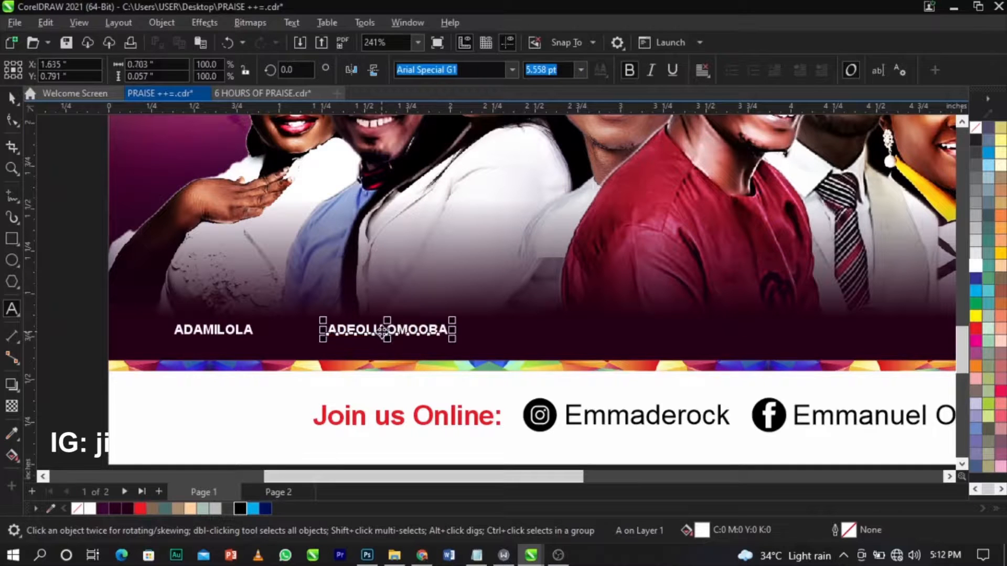
{"action": "left_click_drag", "start_coordinate": [383, 329], "coordinate": [546, 329]}
{"action": "right_click", "coordinate": [546, 330]}
{"action": "left_click_drag", "start_coordinate": [430, 334], "coordinate": [399, 333]}
{"action": "left_click", "coordinate": [548, 331]}
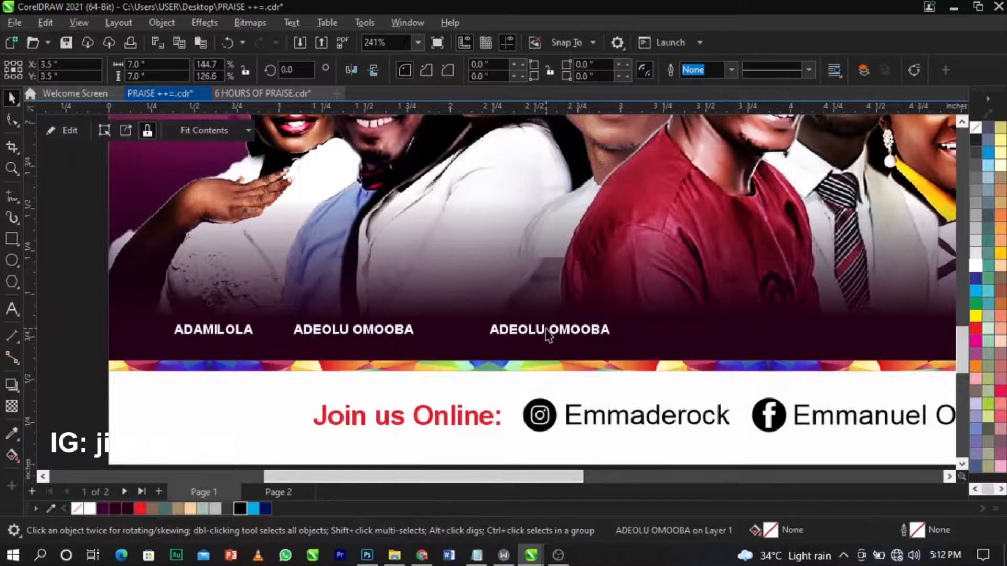
{"action": "left_click", "coordinate": [527, 329]}
{"action": "left_click_drag", "start_coordinate": [527, 329], "coordinate": [487, 331]}
{"action": "double_click", "coordinate": [488, 331]}
{"action": "key", "text": "ctrl+a"}
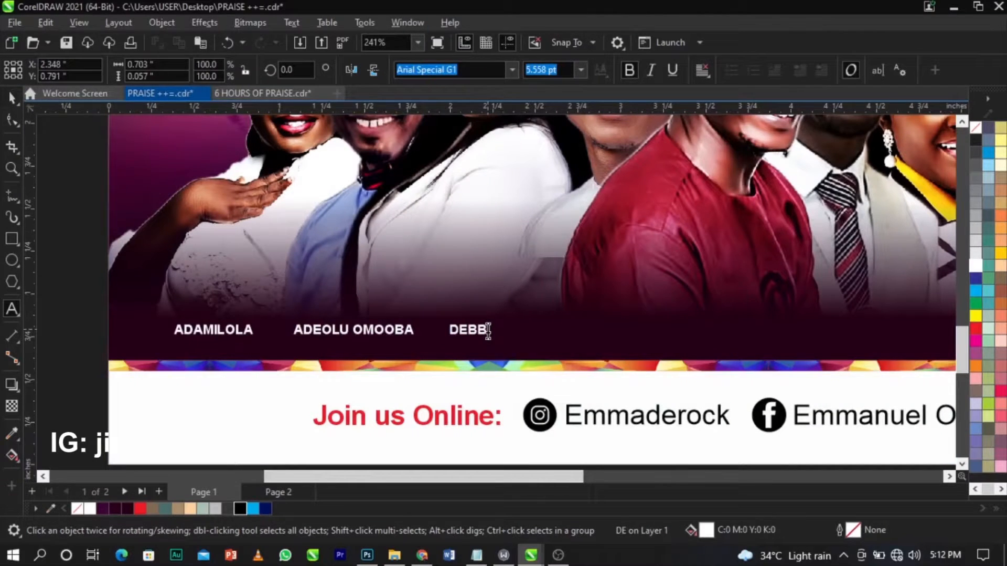
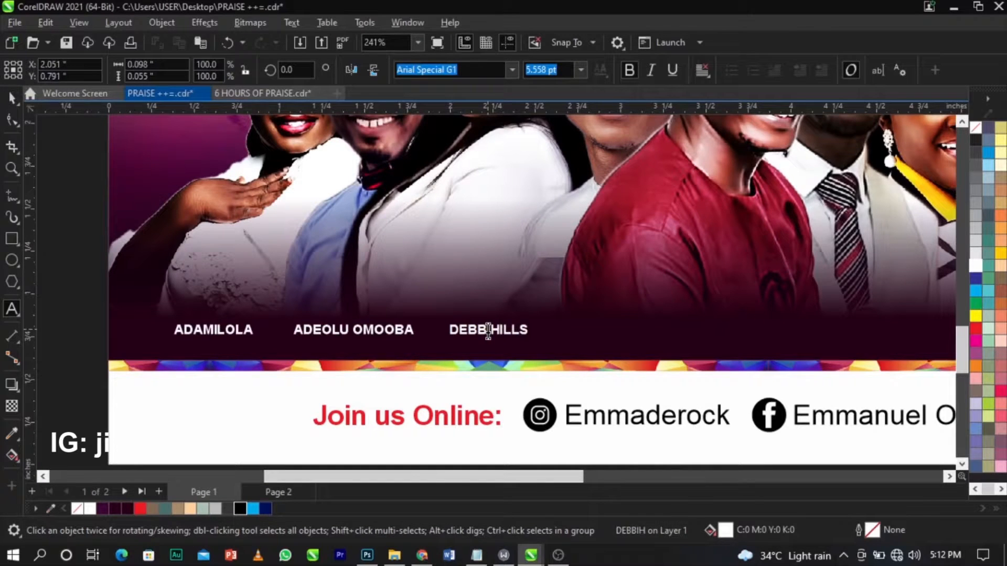
{"action": "key", "text": "ctrl+space"}
Add two more duplicated captions to the right, retyped as the fourth singer's name and CELEBRANT.
{"action": "left_click_drag", "start_coordinate": [495, 332], "coordinate": [599, 332]}
{"action": "right_click", "coordinate": [599, 332]}
{"action": "double_click", "coordinate": [593, 330]}
{"action": "key", "text": "ctrl+a"}
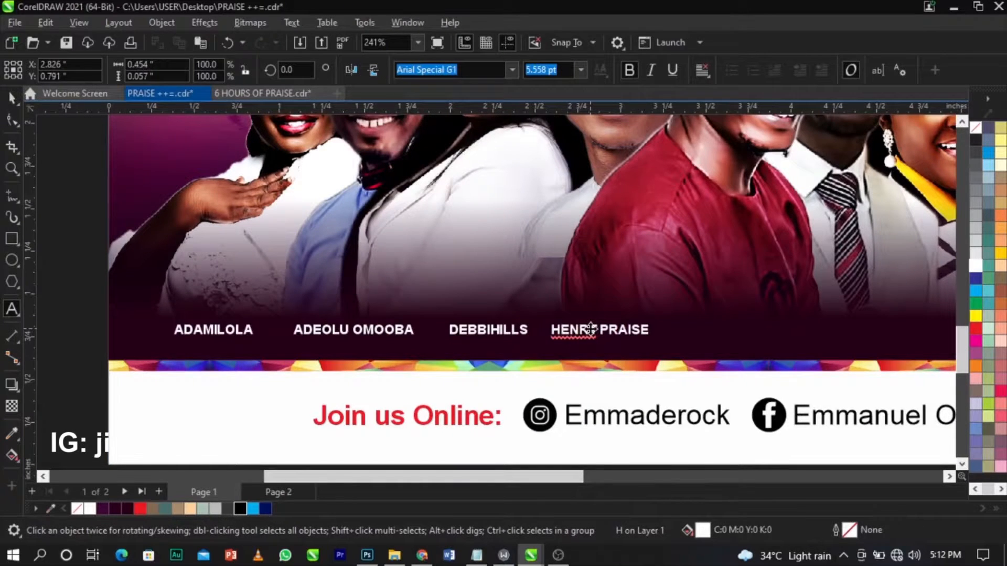
{"action": "key", "text": "ctrl+space"}
{"action": "left_click_drag", "start_coordinate": [591, 329], "coordinate": [729, 341]}
{"action": "double_click", "coordinate": [745, 329]}
{"action": "key", "text": "ctrl+a"}
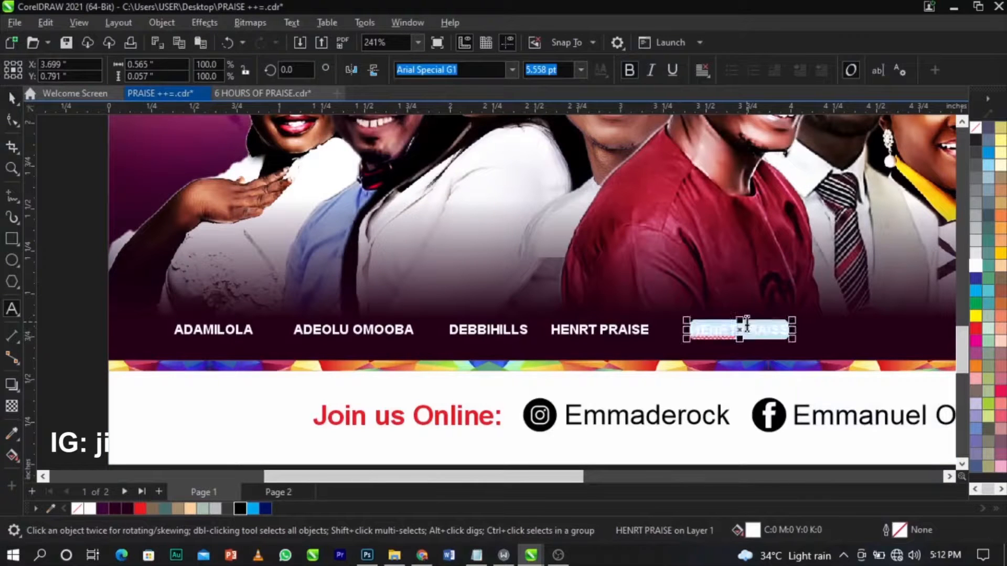
{"action": "type", "text": "CELEBRANT"}
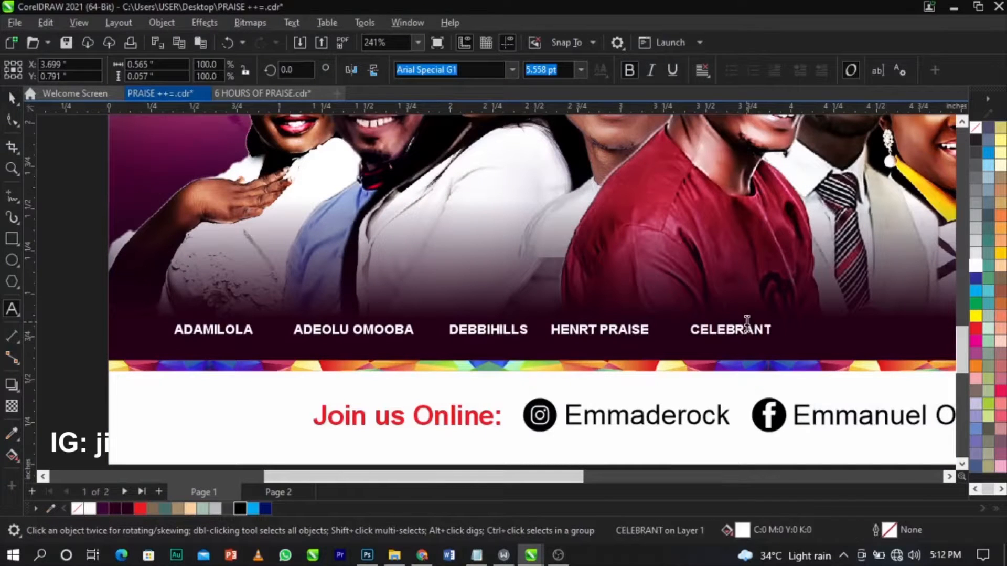
{"action": "key", "text": "ctrl+space"}
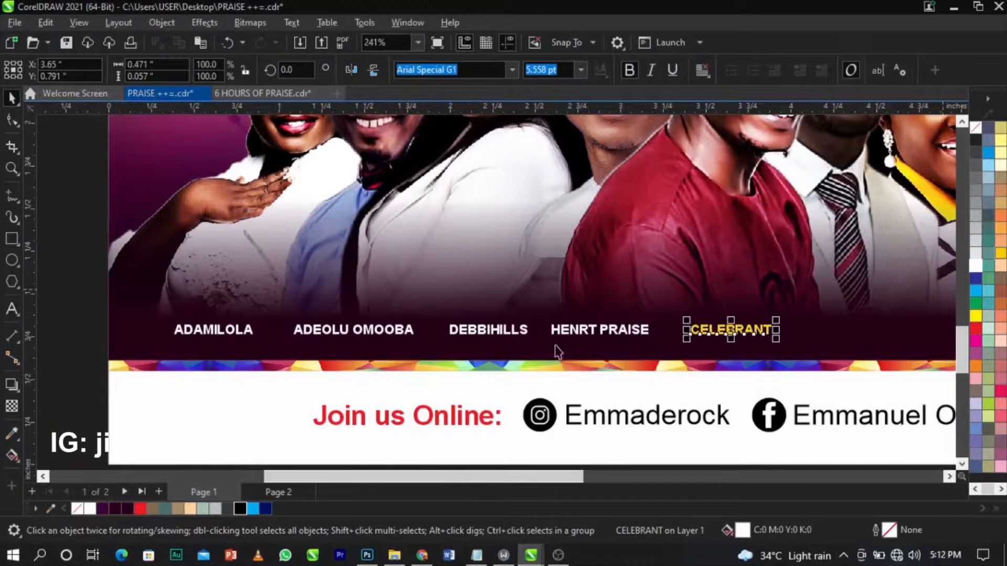
Zoom in on CELEBRANT, draw a small square above it, and convert it to curves.
{"action": "scroll", "coordinate": [716, 324], "scroll_direction": "down", "scroll_amount": 3}
{"action": "left_click", "coordinate": [606, 438]}
{"action": "key", "text": "z"}
{"action": "left_click_drag", "start_coordinate": [556, 305], "coordinate": [781, 372]}
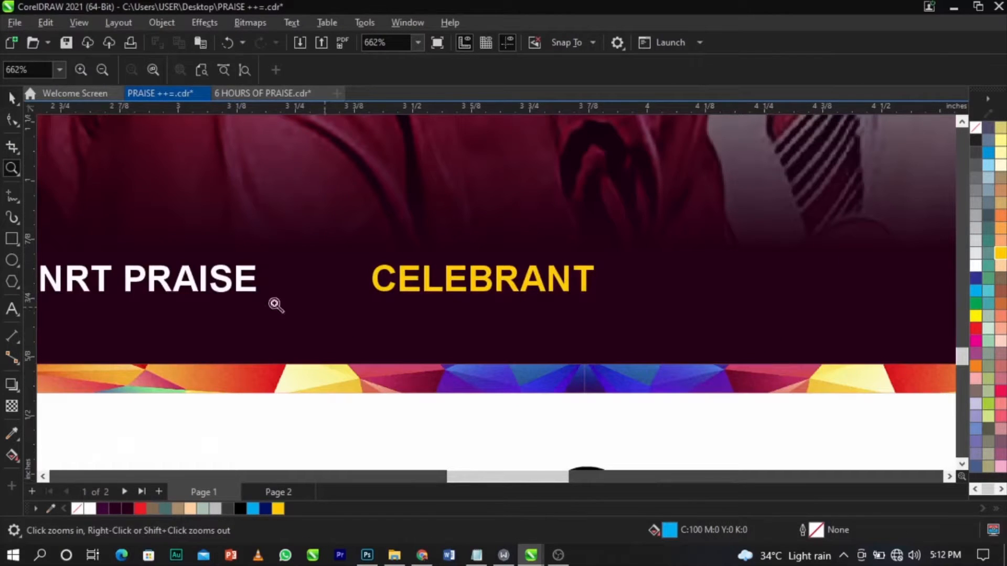
{"action": "key", "text": "space"}
{"action": "left_click", "coordinate": [12, 237]}
{"action": "left_click_drag", "start_coordinate": [444, 198], "coordinate": [497, 238]}
{"action": "key", "text": "space"}
{"action": "left_click", "coordinate": [11, 121]}
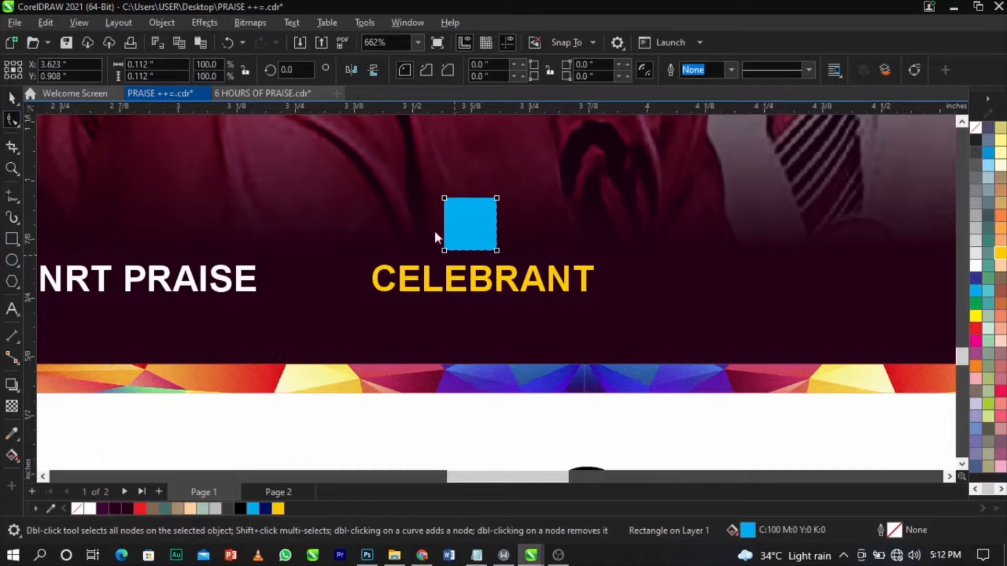
{"action": "key", "text": "ctrl+q"}
Reshape the square into a downward triangle, fill it lime green, shrink it, and centre it over CELEBRANT.
{"action": "left_click_drag", "start_coordinate": [445, 249], "coordinate": [464, 250]}
{"action": "double_click", "coordinate": [496, 250]}
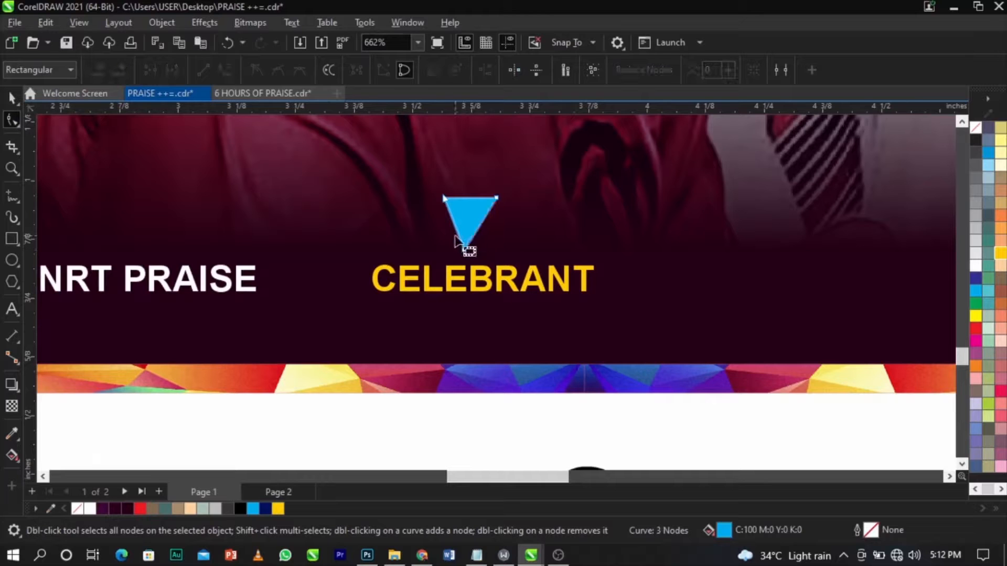
{"action": "scroll", "coordinate": [464, 251], "scroll_direction": "up", "scroll_amount": 2}
{"action": "left_click_drag", "start_coordinate": [467, 256], "coordinate": [475, 240]}
{"action": "key", "text": "space"}
{"action": "left_click_drag", "start_coordinate": [485, 198], "coordinate": [492, 216]}
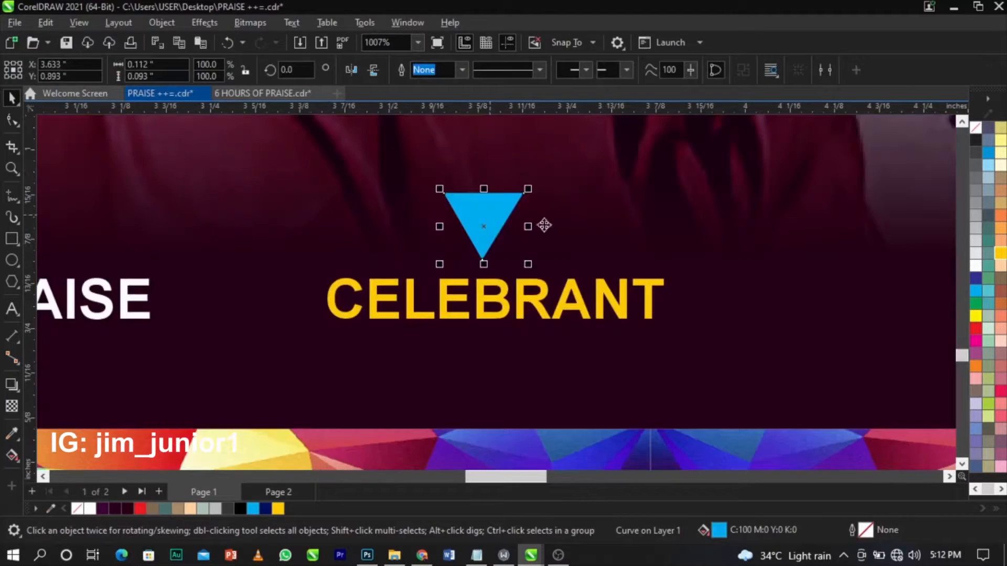
{"action": "left_click", "coordinate": [988, 403]}
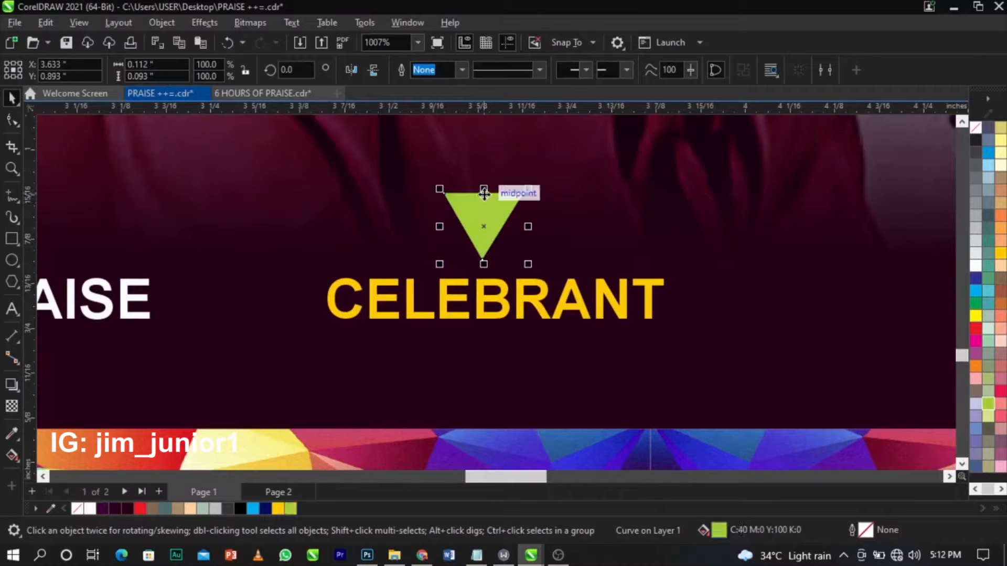
{"action": "left_click_drag", "start_coordinate": [485, 189], "coordinate": [488, 234]}
{"action": "left_click", "coordinate": [521, 286], "text": "shift"}
{"action": "key", "text": "c"}
{"action": "scroll", "coordinate": [442, 231], "scroll_direction": "down", "scroll_amount": 2}
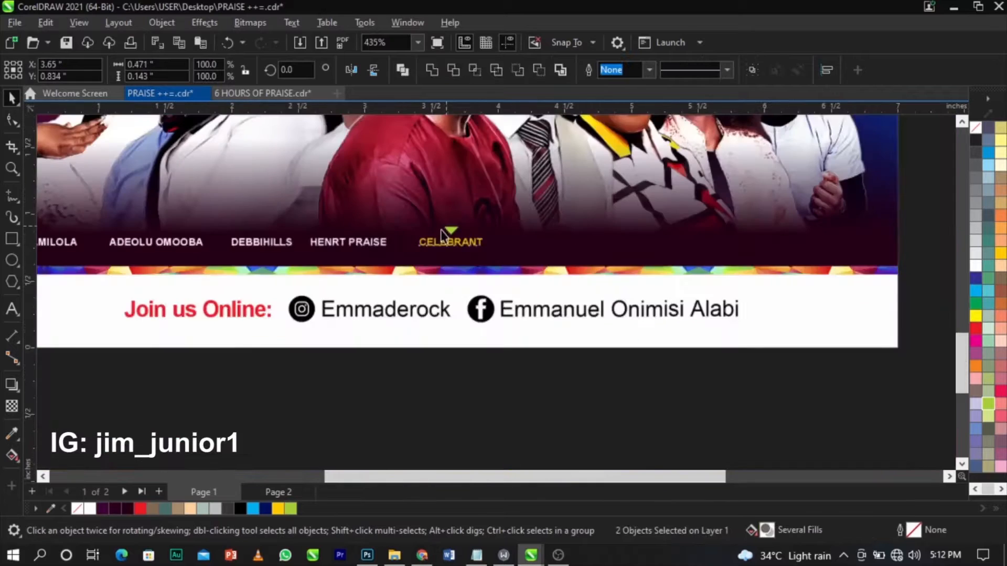
Copy a name caption to the right of CELEBRANT and retype it with the next singer's name.
{"action": "left_click", "coordinate": [502, 384]}
{"action": "scroll", "coordinate": [515, 369], "scroll_direction": "down", "scroll_amount": 1}
{"action": "key", "text": "z"}
{"action": "left_click_drag", "start_coordinate": [232, 266], "coordinate": [731, 341]}
{"action": "key", "text": "space"}
{"action": "left_click_drag", "start_coordinate": [418, 306], "coordinate": [622, 300]}
{"action": "scroll", "coordinate": [624, 299], "scroll_direction": "up", "scroll_amount": 1}
{"action": "double_click", "coordinate": [621, 301]}
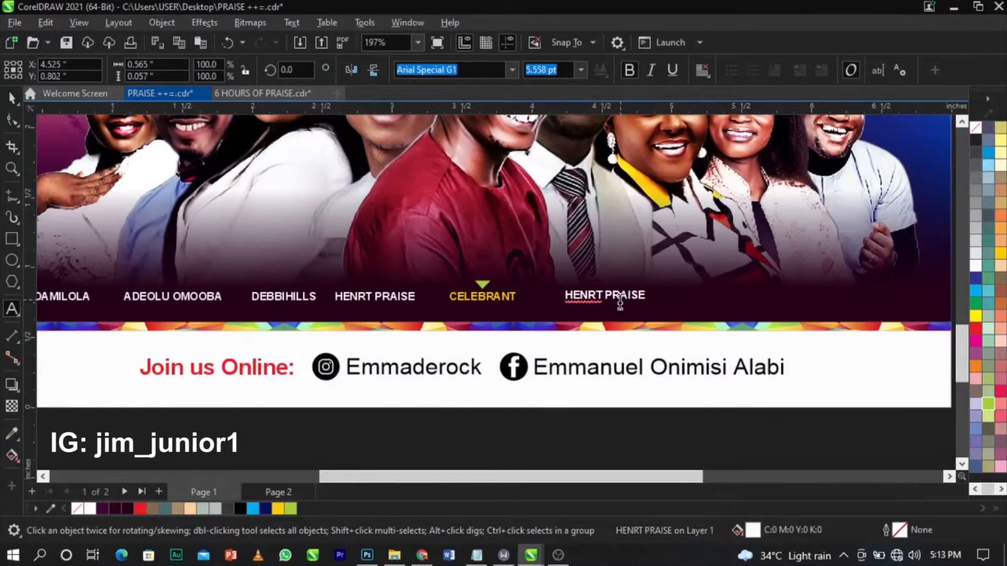
{"action": "key", "text": "ctrl+a"}
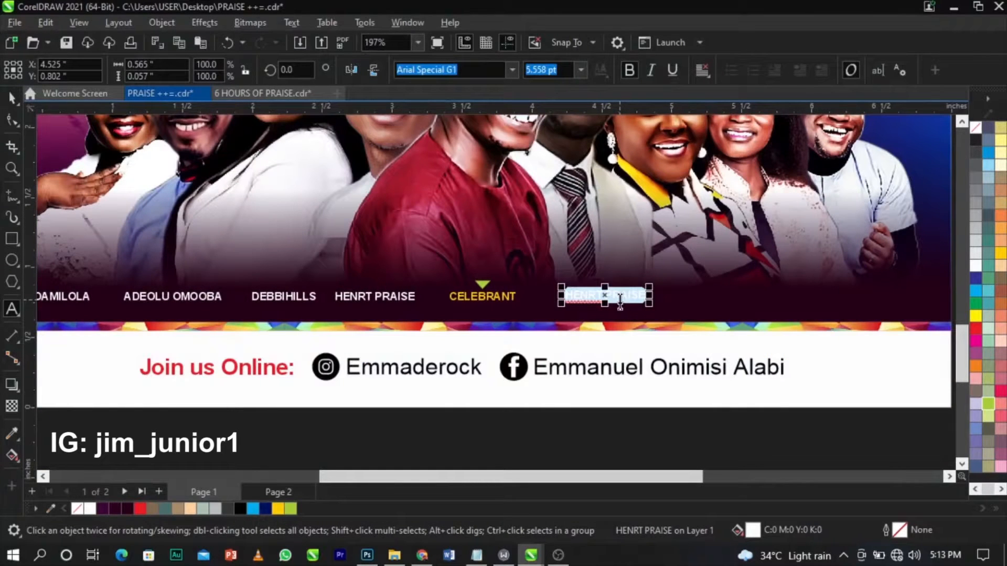
{"action": "type", "text": "AYOBAMI"}
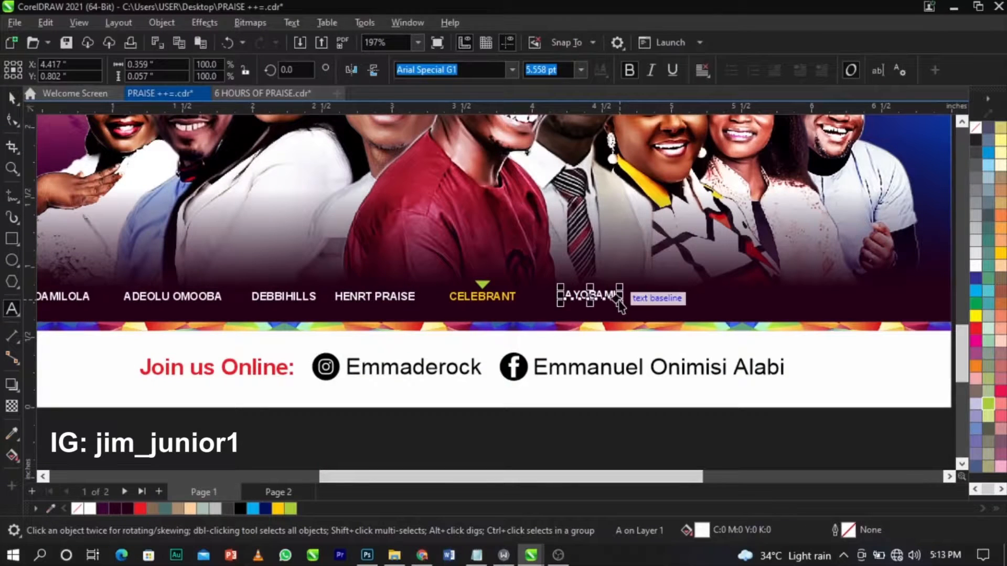
{"action": "key", "text": "ctrl+space"}
Copy that caption further right and retype it with a two-word singer name.
{"action": "left_click_drag", "start_coordinate": [618, 302], "coordinate": [718, 306]}
{"action": "double_click", "coordinate": [712, 297]}
{"action": "key", "text": "ctrl+a"}
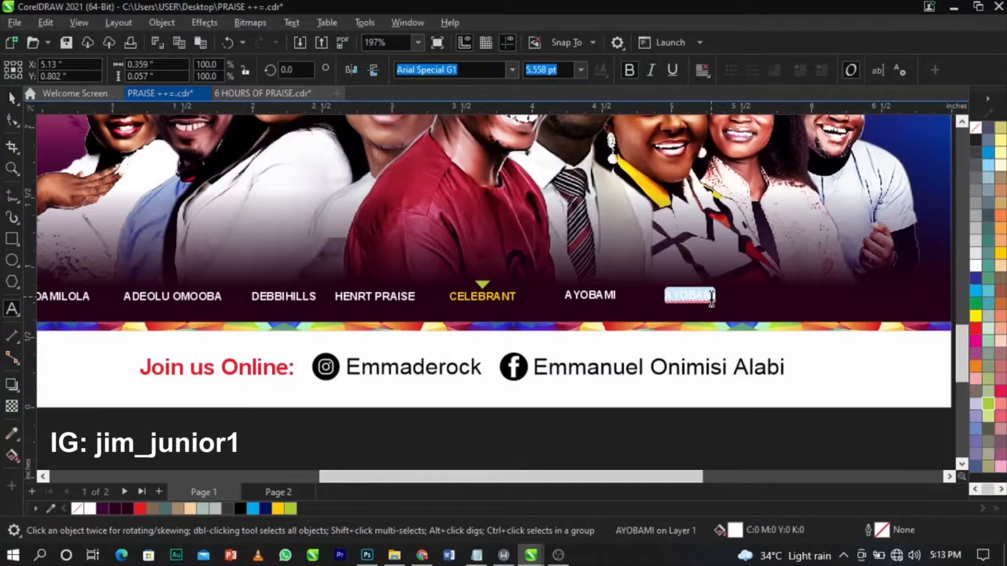
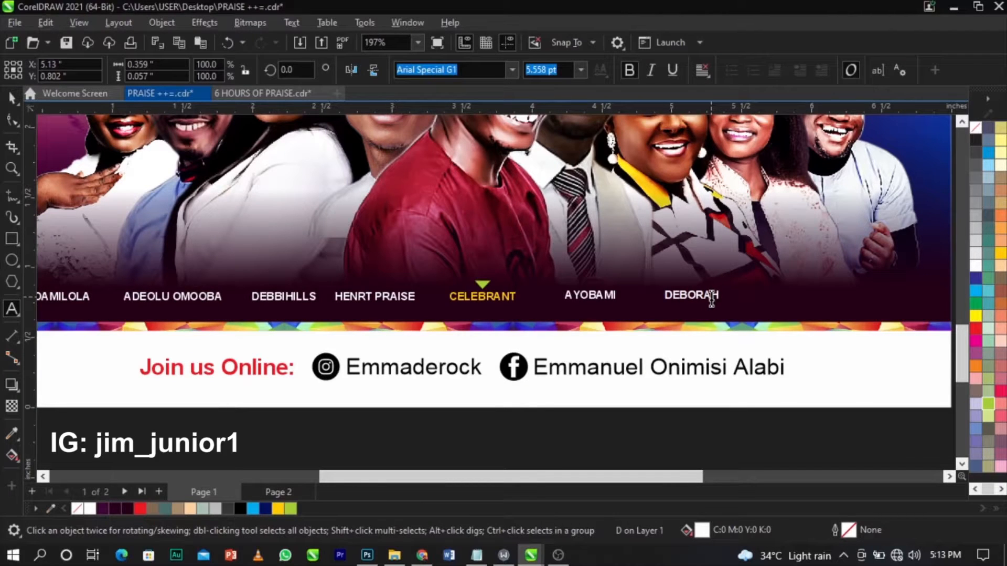
{"action": "key", "text": "ctrl+space"}
Leave another caption copy further right and start typing a long singer name into it.
{"action": "scroll", "coordinate": [711, 299], "scroll_direction": "up", "scroll_amount": 2}
{"action": "left_click_drag", "start_coordinate": [707, 298], "coordinate": [881, 297]}
{"action": "scroll", "coordinate": [672, 300], "scroll_direction": "down", "scroll_amount": 2}
{"action": "right_click", "coordinate": [915, 299]}
{"action": "double_click", "coordinate": [881, 297]}
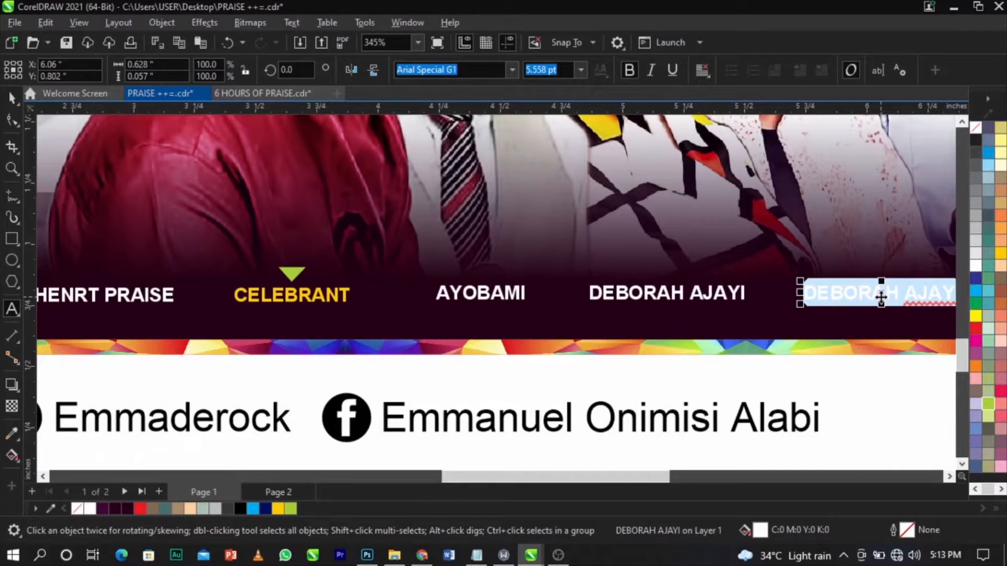
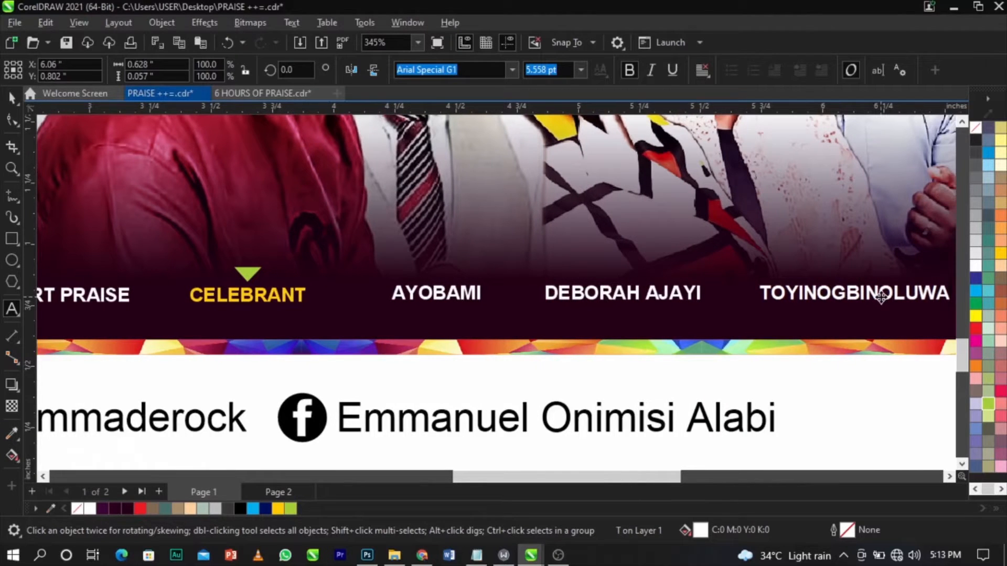
Insert a space to split the long singer name into two words.
{"action": "left_click", "coordinate": [812, 291]}
{"action": "key", "text": "ctrl+space"}
{"action": "scroll", "coordinate": [657, 289], "scroll_direction": "down", "scroll_amount": 7}
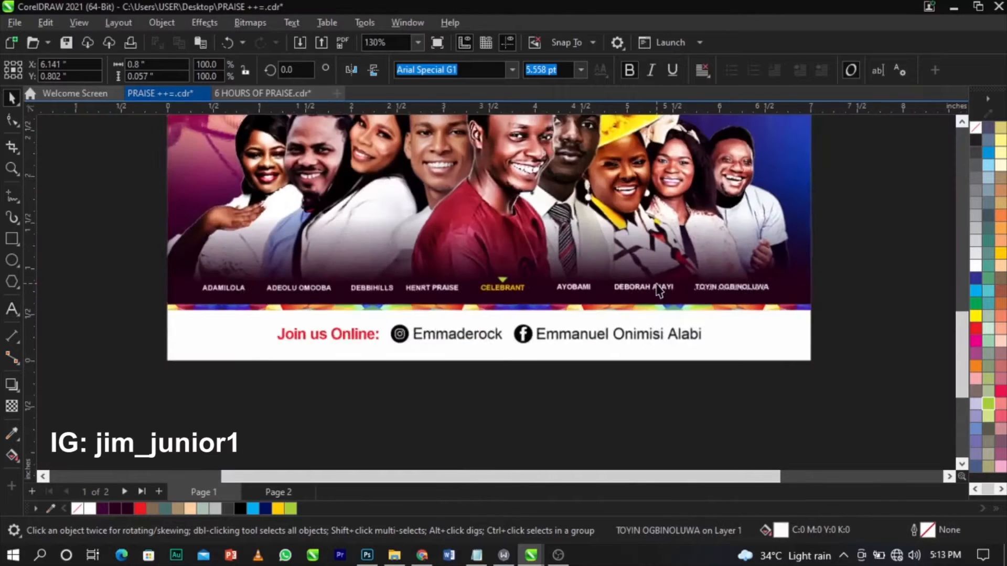
{"action": "scroll", "coordinate": [659, 289], "scroll_direction": "up", "scroll_amount": 5}
Shift the last three name captions to the left to tighten the row.
{"action": "left_click_drag", "start_coordinate": [898, 249], "coordinate": [367, 294]}
{"action": "scroll", "coordinate": [427, 288], "scroll_direction": "up", "scroll_amount": 4}
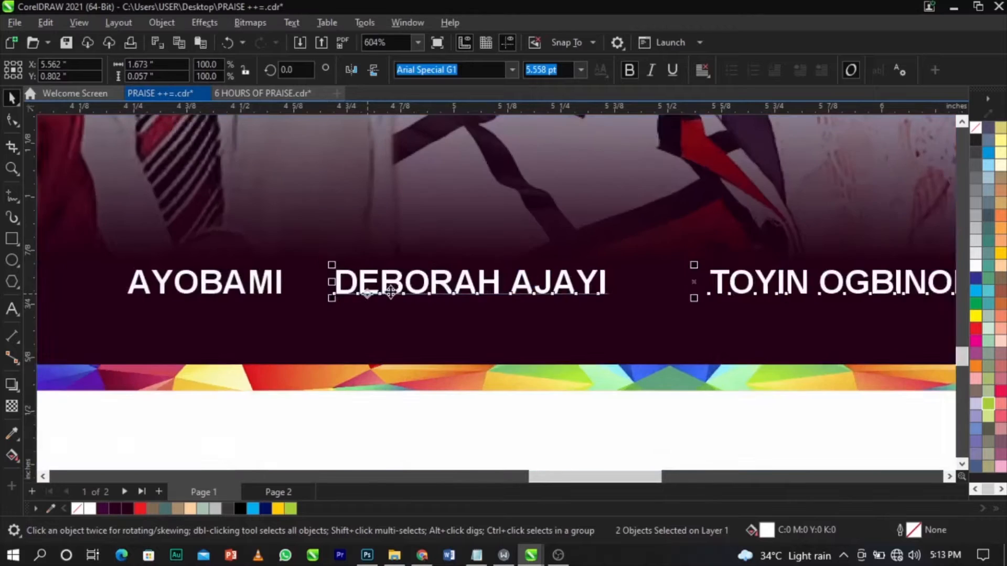
{"action": "scroll", "coordinate": [589, 293], "scroll_direction": "down", "scroll_amount": 4}
{"action": "left_click_drag", "start_coordinate": [918, 264], "coordinate": [351, 340]}
{"action": "scroll", "coordinate": [420, 294], "scroll_direction": "up", "scroll_amount": 3}
{"action": "left_click_drag", "start_coordinate": [426, 313], "coordinate": [363, 312]}
{"action": "scroll", "coordinate": [369, 315], "scroll_direction": "down", "scroll_amount": 5}
Duplicate the last name caption and place it beside its neighbour.
{"action": "left_click", "coordinate": [854, 283]}
{"action": "left_click_drag", "start_coordinate": [889, 258], "coordinate": [522, 338]}
{"action": "scroll", "coordinate": [606, 317], "scroll_direction": "up", "scroll_amount": 5}
{"action": "left_click_drag", "start_coordinate": [606, 321], "coordinate": [732, 315]}
{"action": "scroll", "coordinate": [535, 321], "scroll_direction": "down", "scroll_amount": 1}
{"action": "scroll", "coordinate": [547, 312], "scroll_direction": "down", "scroll_amount": 3}
Retype the duplicate with the final singer's name and set it at the row's end.
{"action": "double_click", "coordinate": [740, 311]}
{"action": "key", "text": "ctrl+a"}
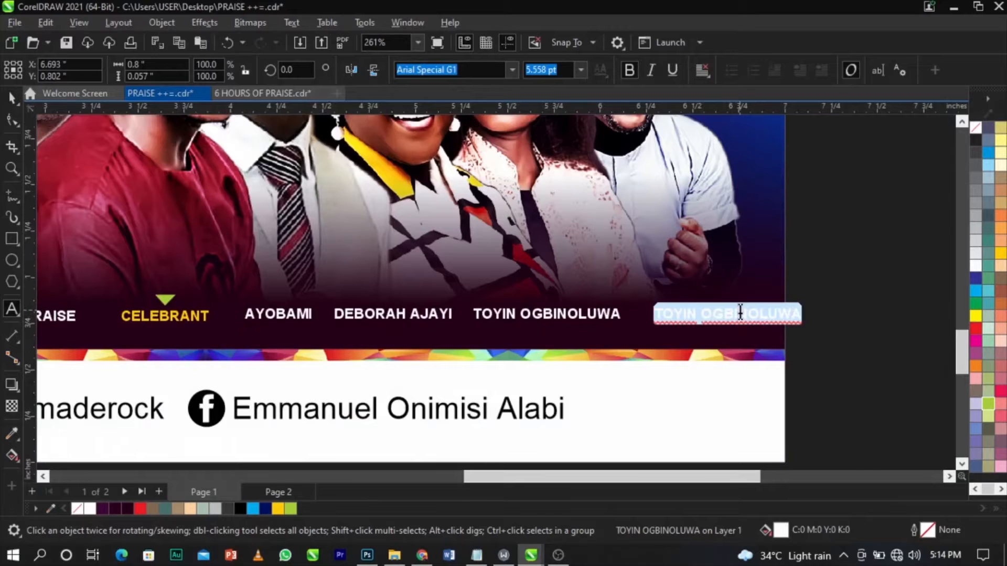
{"action": "type", "text": "DANNYPRAISE"}
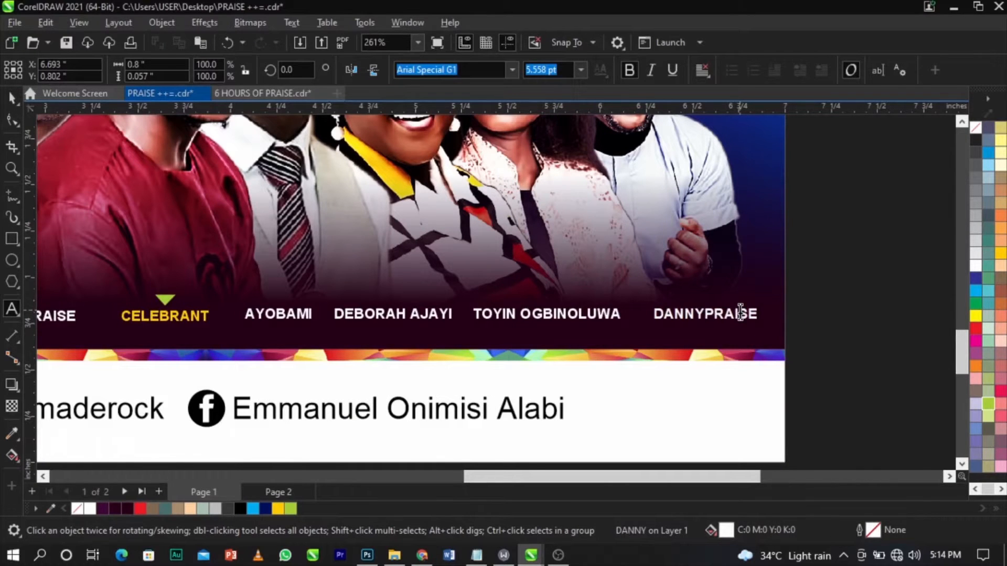
{"action": "key", "text": "ctrl+space"}
{"action": "scroll", "coordinate": [721, 314], "scroll_direction": "up", "scroll_amount": 4}
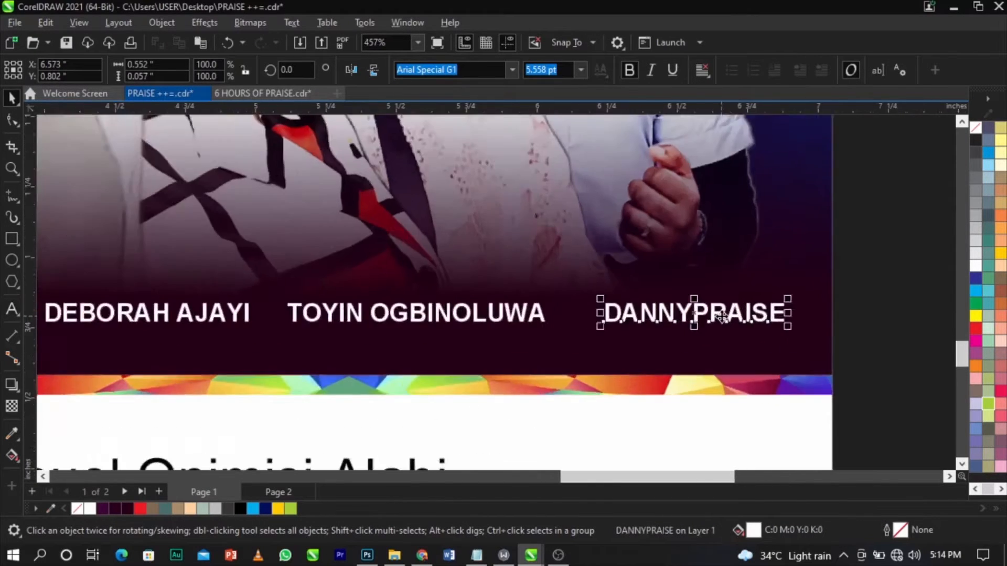
{"action": "left_click_drag", "start_coordinate": [724, 318], "coordinate": [703, 318]}
{"action": "scroll", "coordinate": [704, 318], "scroll_direction": "down", "scroll_amount": 7}
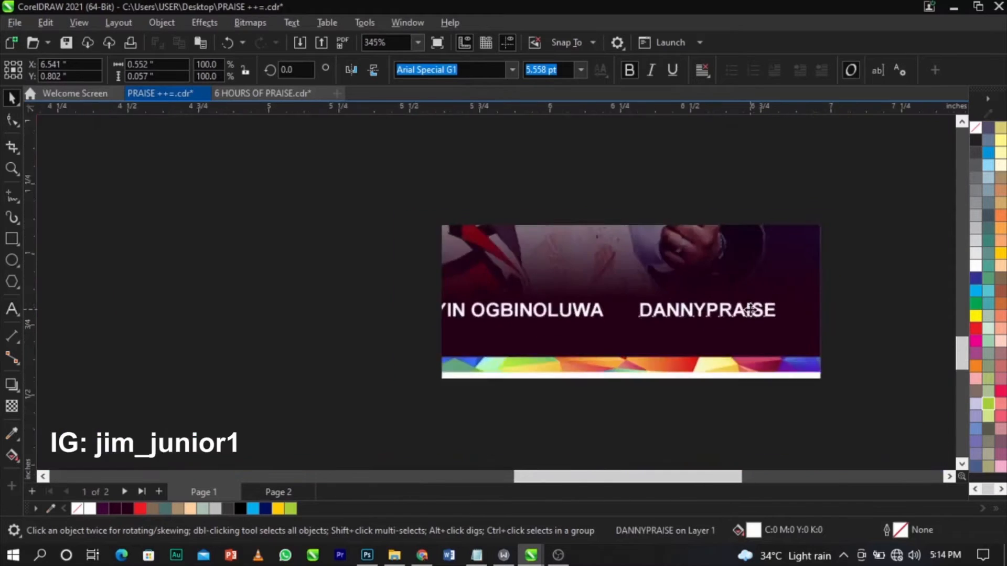
Group all the name captions, centre the row on the page, and view the whole page.
{"action": "left_click", "coordinate": [825, 283]}
{"action": "left_click_drag", "start_coordinate": [825, 283], "coordinate": [356, 321]}
{"action": "key", "text": "ctrl+g"}
{"action": "left_click", "coordinate": [715, 286], "text": "shift"}
{"action": "key", "text": "c"}
{"action": "left_click", "coordinate": [816, 288]}
{"action": "key", "text": "F4"}
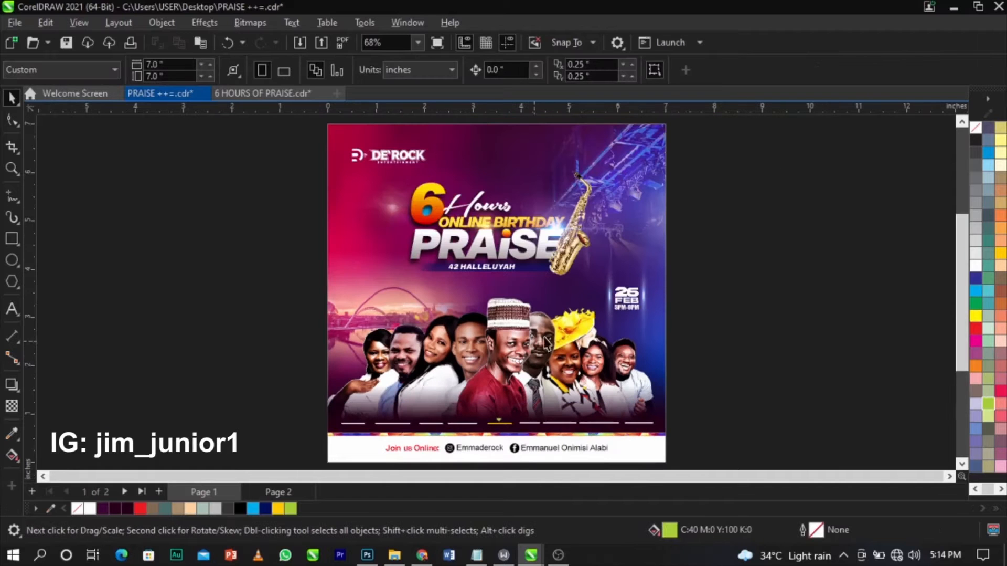
Zoom in to inspect the bottom strip, then return to the full-page view.
{"action": "left_click", "coordinate": [647, 356]}
{"action": "key", "text": "z"}
{"action": "left_click_drag", "start_coordinate": [277, 376], "coordinate": [724, 414]}
{"action": "key", "text": "space"}
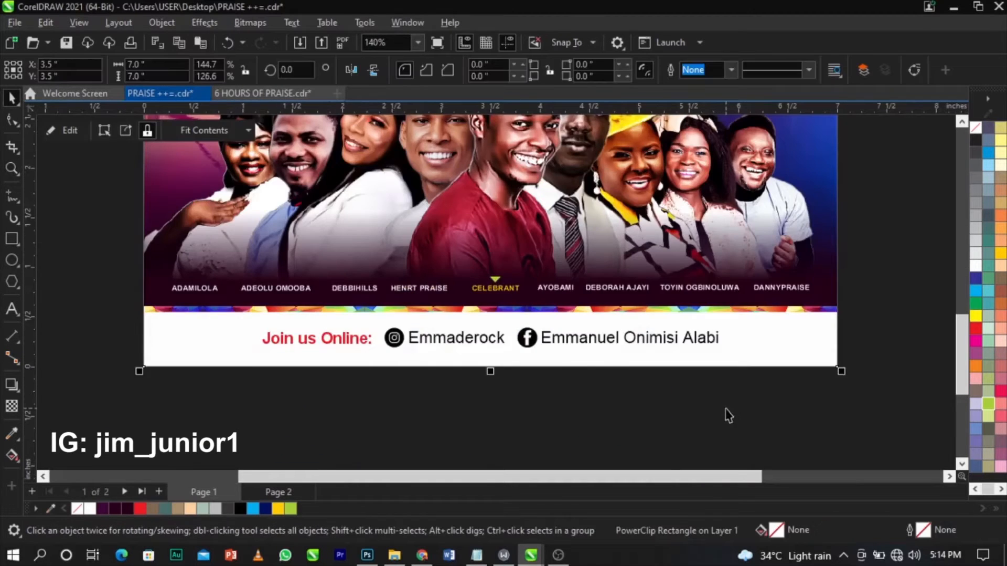
{"action": "key", "text": "F4"}
{"action": "scroll", "coordinate": [426, 244], "scroll_direction": "up", "scroll_amount": 6}
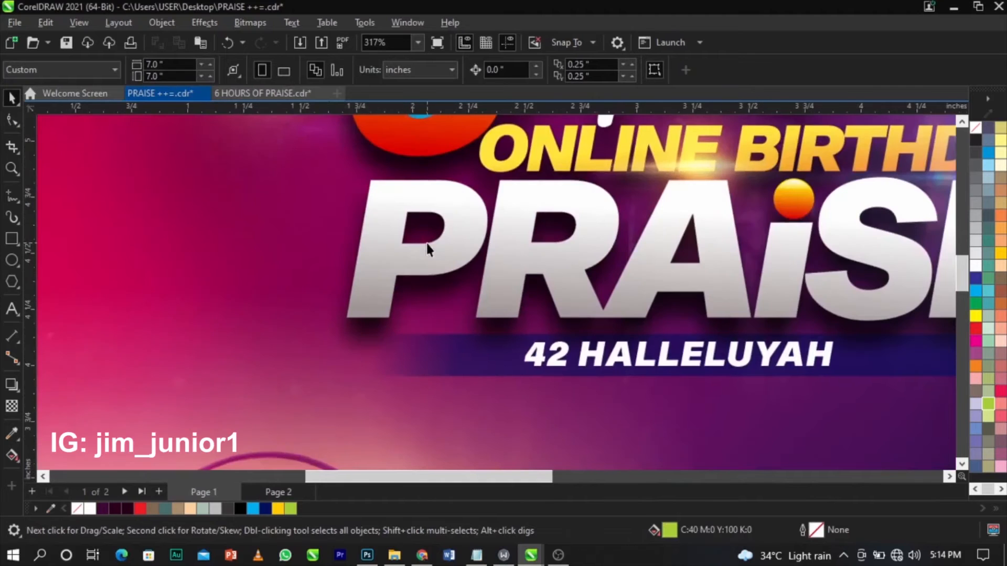
{"action": "scroll", "coordinate": [427, 241], "scroll_direction": "down", "scroll_amount": 2}
{"action": "scroll", "coordinate": [449, 193], "scroll_direction": "up", "scroll_amount": 2}
{"action": "scroll", "coordinate": [421, 407], "scroll_direction": "up", "scroll_amount": 2}
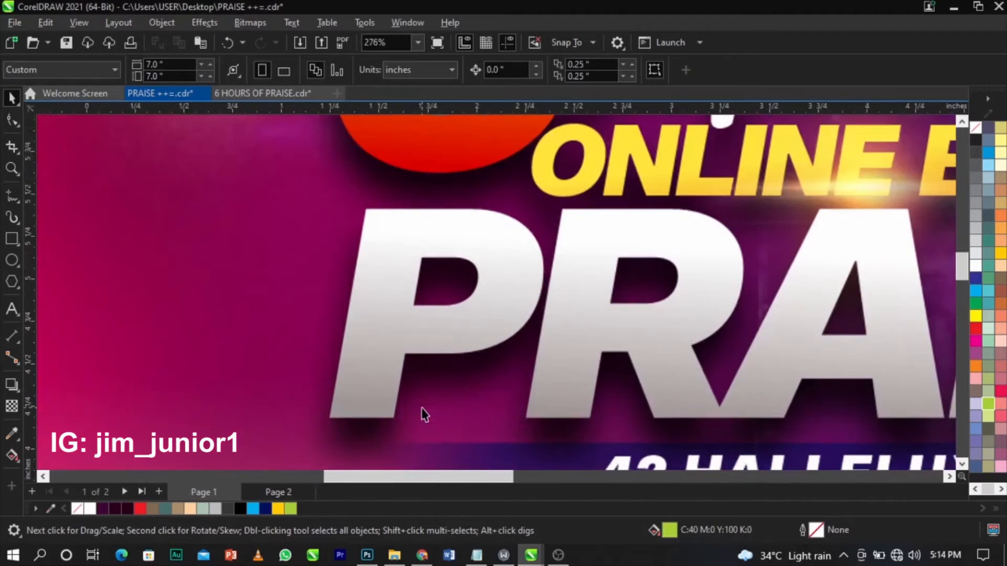
Draw a lime circle over PRAISE's P, send it behind the letter, and preview full screen.
{"action": "left_click", "coordinate": [7, 262]}
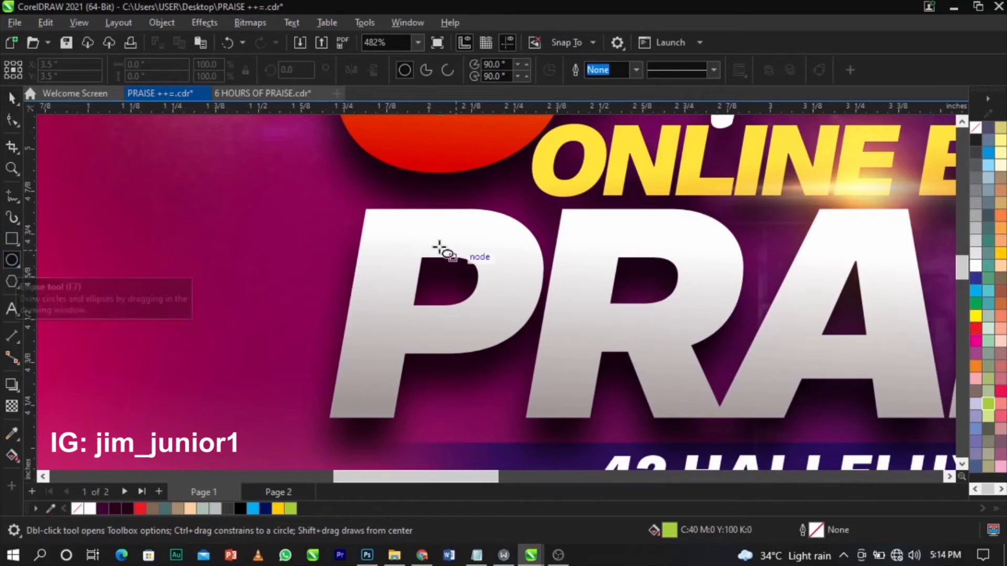
{"action": "left_click_drag", "start_coordinate": [393, 232], "coordinate": [498, 325]}
{"action": "key", "text": "space"}
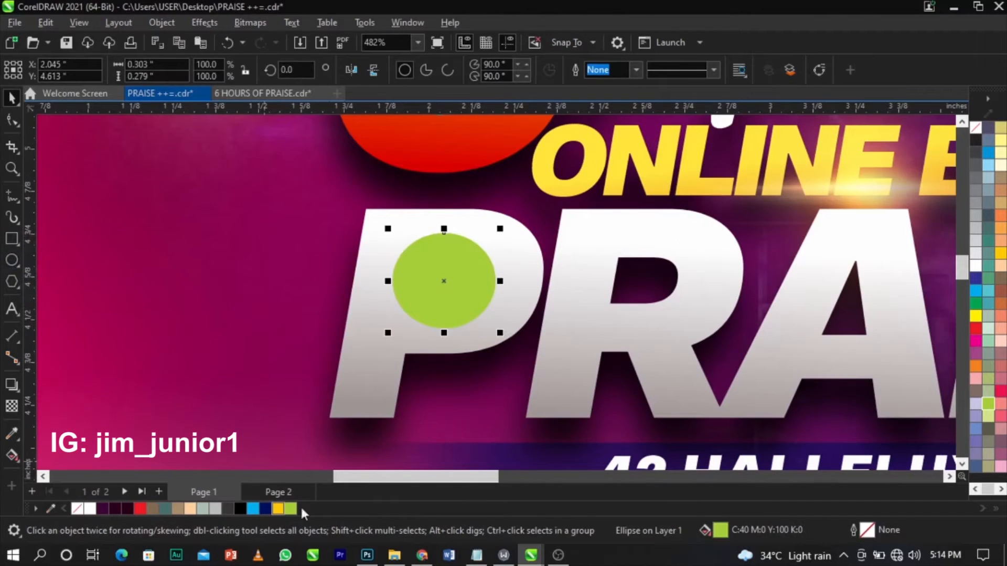
{"action": "scroll", "coordinate": [439, 321], "scroll_direction": "up", "scroll_amount": 2}
{"action": "left_click", "coordinate": [453, 305]}
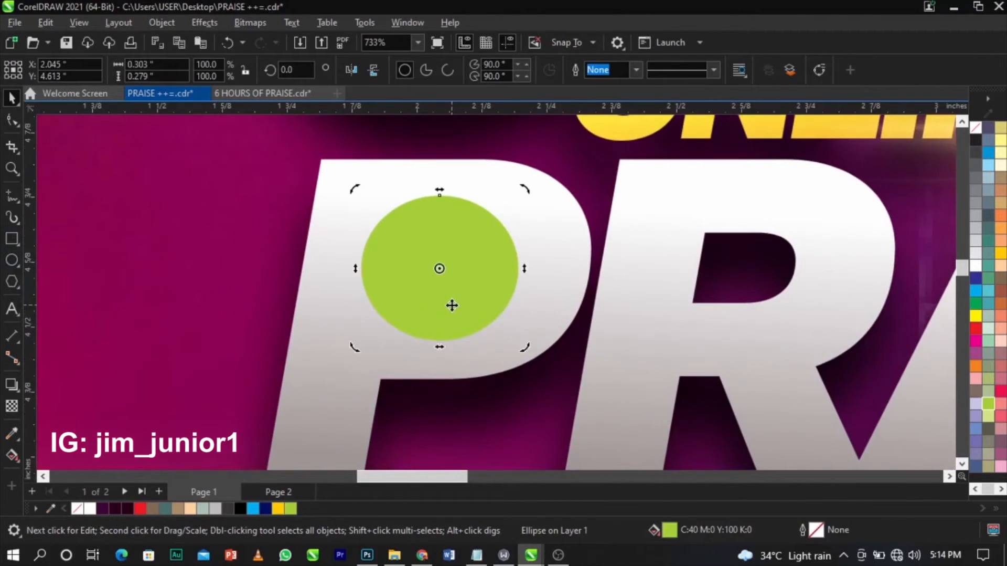
{"action": "key", "text": "ctrl+Page_Down"}
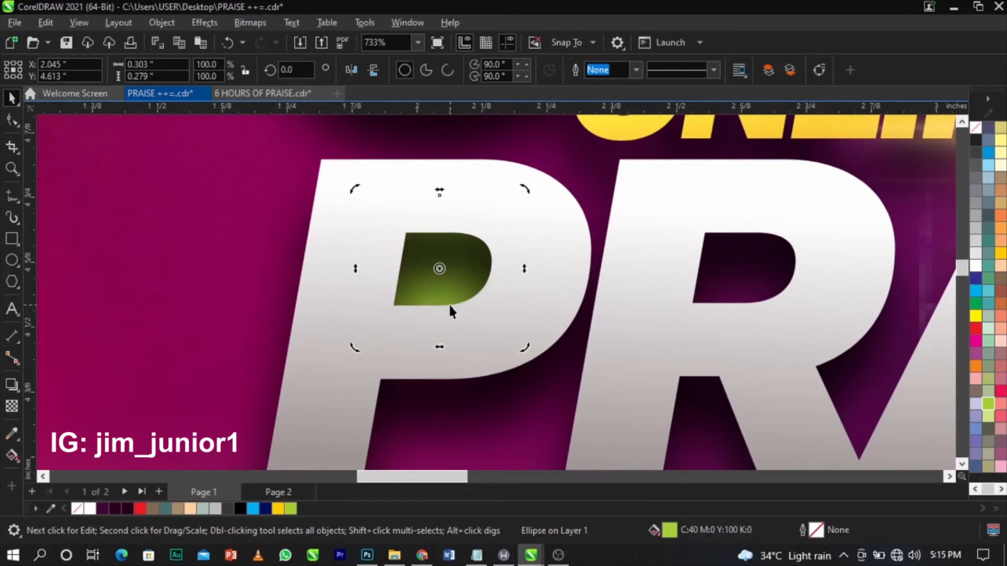
{"action": "key", "text": "shift+F4"}
{"action": "key", "text": "F9"}
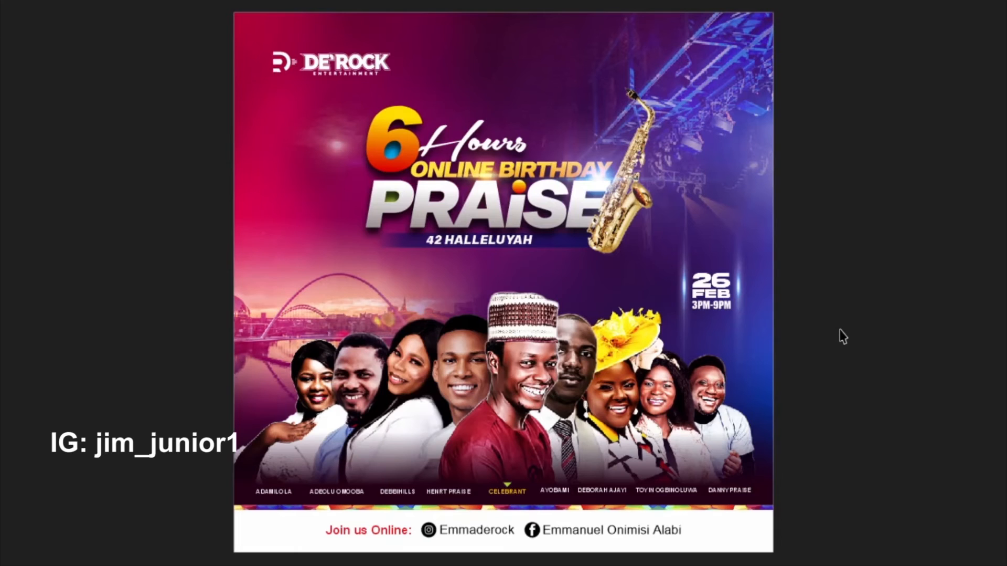